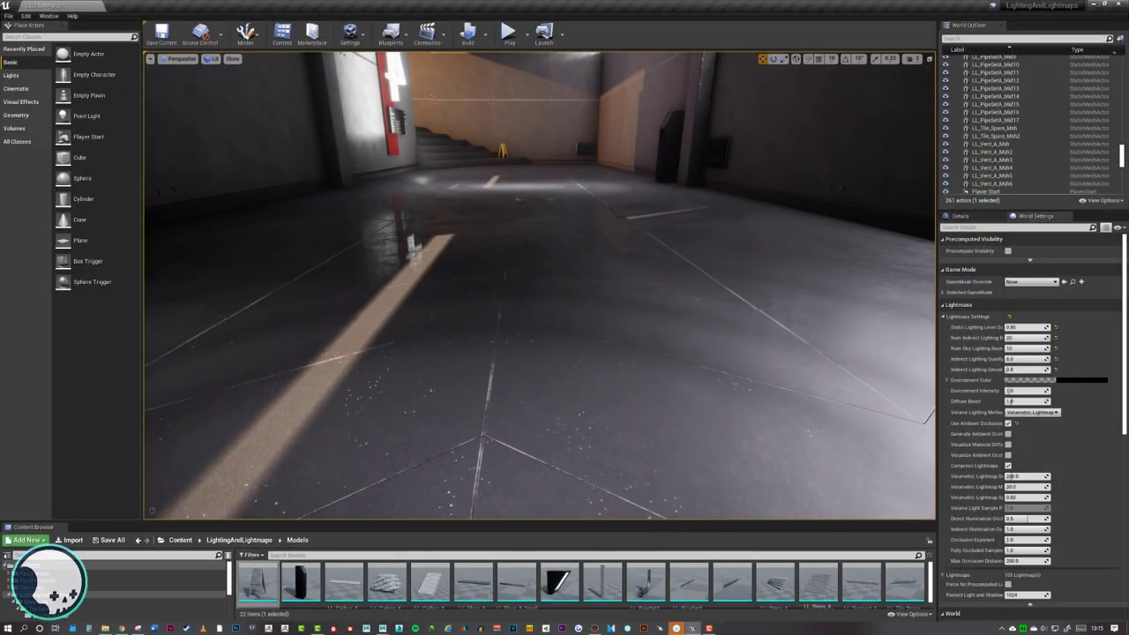
- Examine the large floor tiles in the corridor level, checking their surface detail, tile seams and light reflections from several angles
{"action": "right_click_drag", "start_coordinate": [664, 293], "coordinate": [656, 288]}
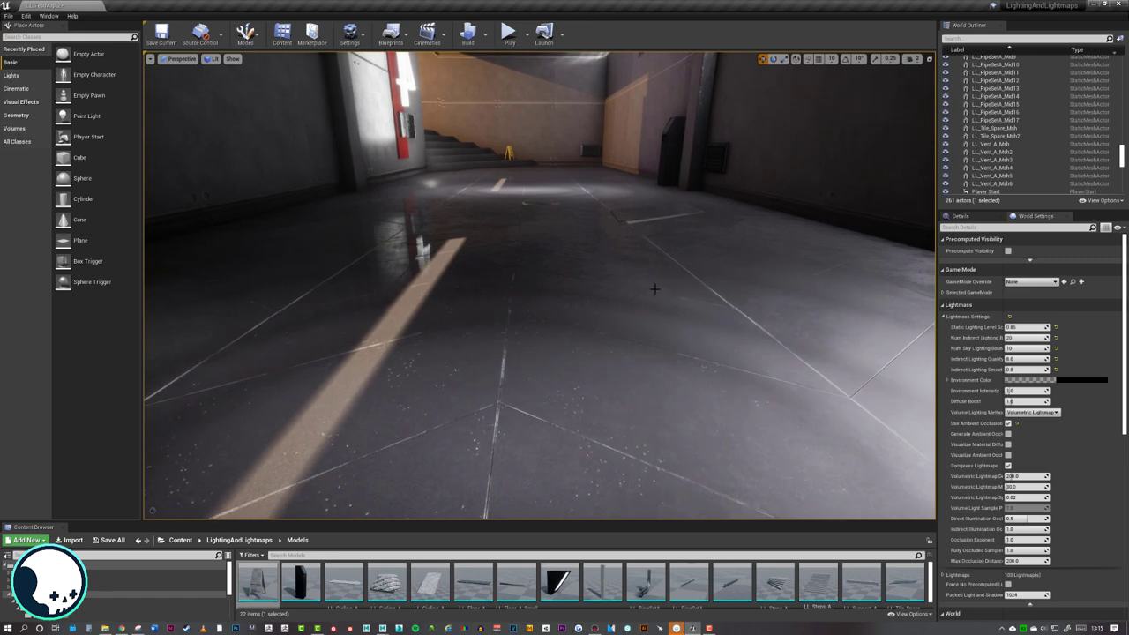
{"action": "left_click", "coordinate": [579, 297]}
{"action": "mouse_move", "coordinate": [578, 297]}
{"action": "right_mouse_down"}
{"action": "mouse_move", "coordinate": [583, 284]}
{"action": "mouse_move", "coordinate": [706, 289]}
{"action": "mouse_move", "coordinate": [521, 278]}
{"action": "mouse_move", "coordinate": [579, 298]}
{"action": "right_mouse_up"}
{"action": "right_click_drag", "start_coordinate": [650, 394], "coordinate": [649, 394]}
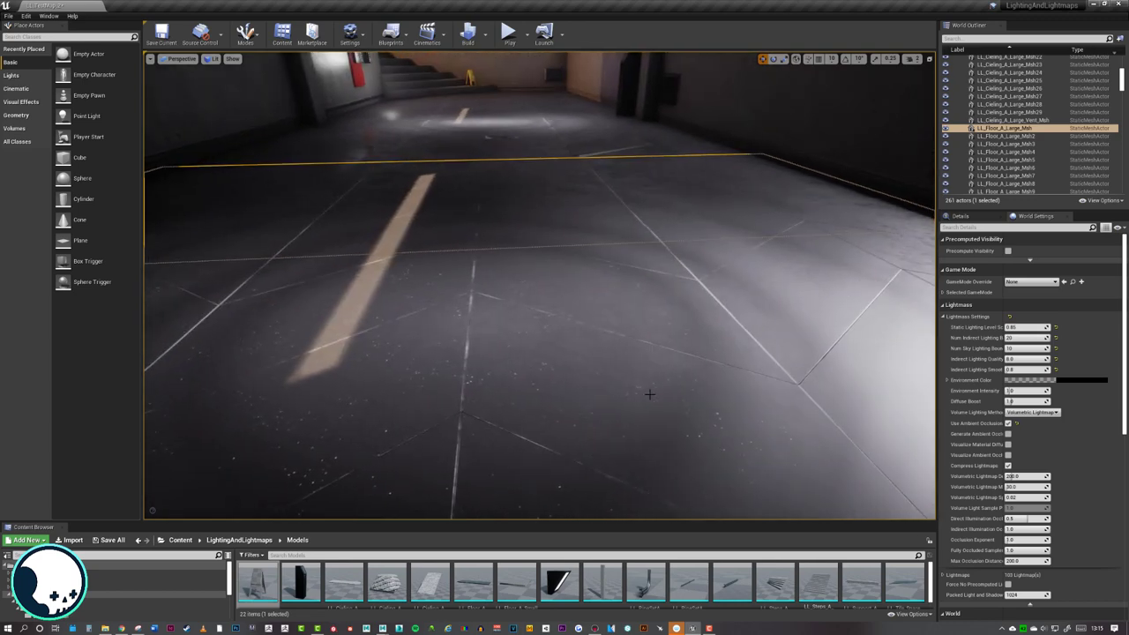
{"action": "right_click_drag", "start_coordinate": [596, 327], "coordinate": [544, 354]}
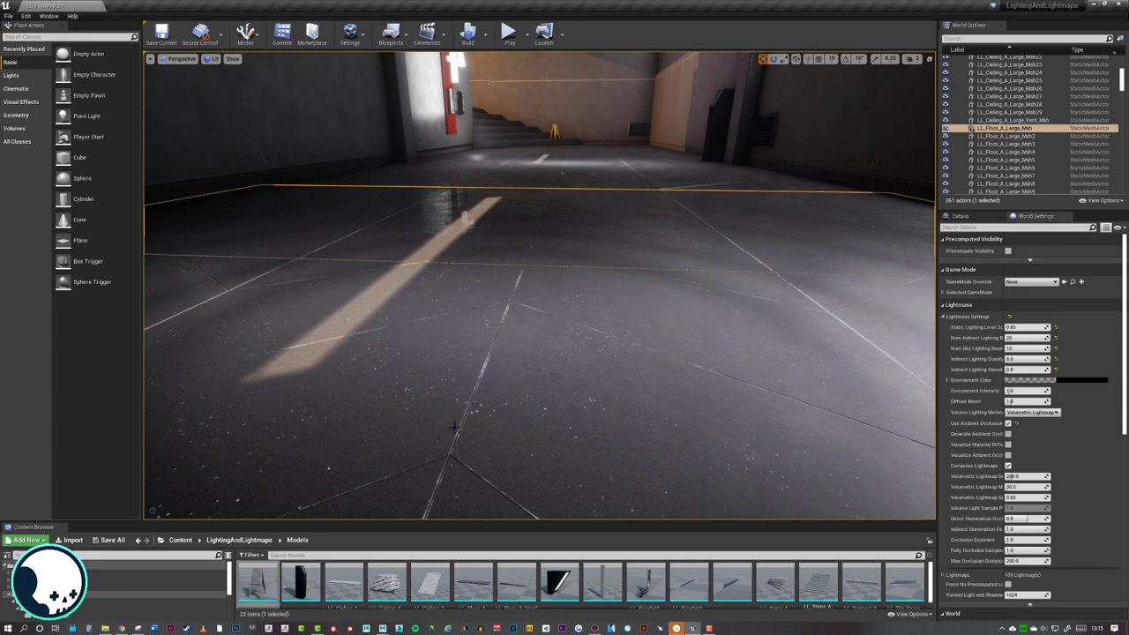
{"action": "right_click_drag", "start_coordinate": [454, 427], "coordinate": [454, 432]}
{"action": "right_click_drag", "start_coordinate": [688, 378], "coordinate": [688, 379]}
{"action": "right_click_drag", "start_coordinate": [645, 340], "coordinate": [609, 367]}
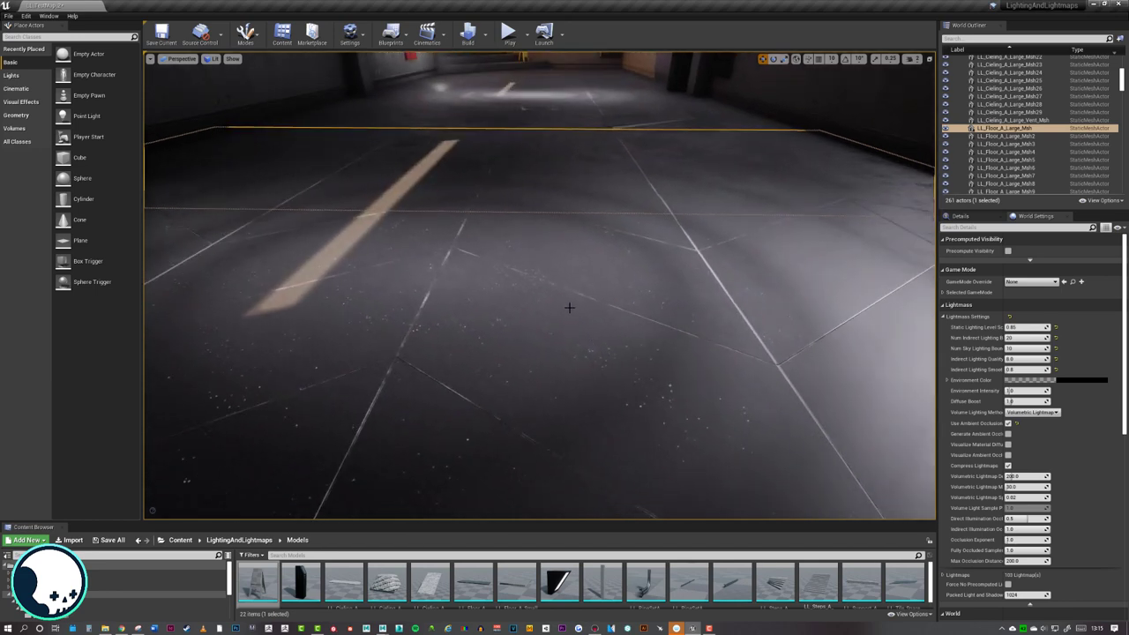
{"action": "right_click_drag", "start_coordinate": [570, 307], "coordinate": [563, 299]}
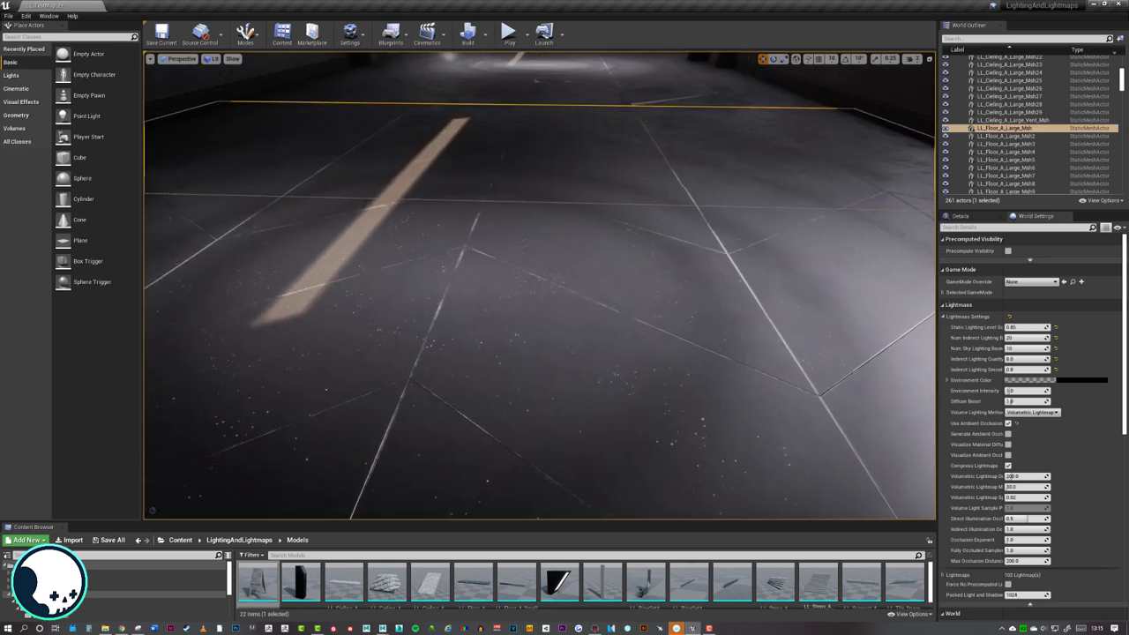
{"action": "left_click", "coordinate": [553, 299]}
{"action": "right_click_drag", "start_coordinate": [553, 299], "coordinate": [555, 304]}
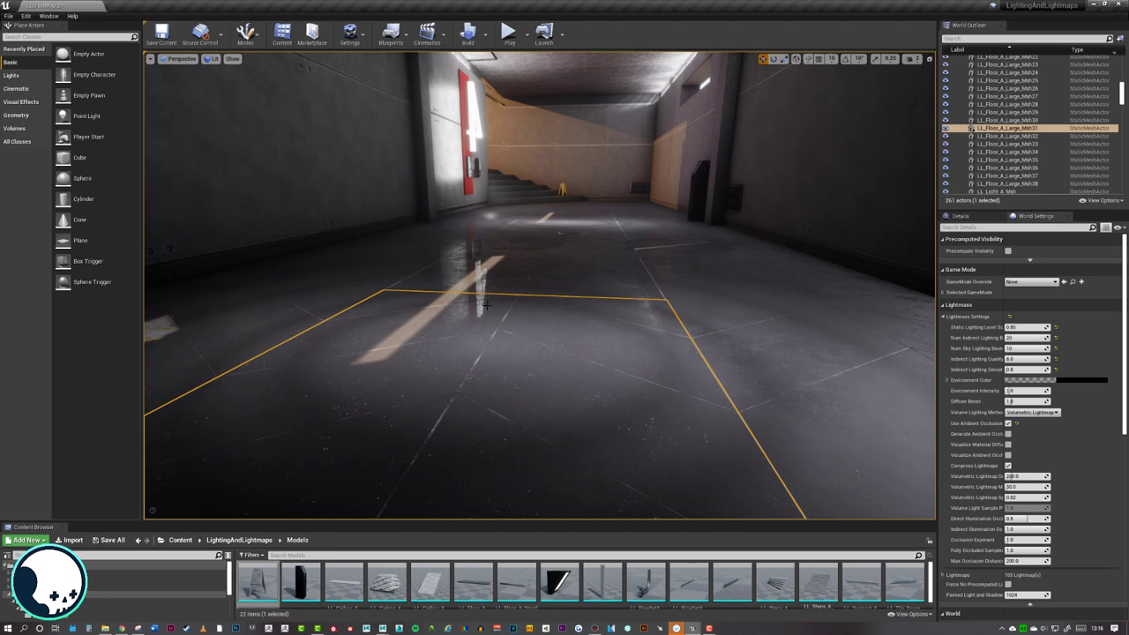
{"action": "right_click_drag", "start_coordinate": [561, 283], "coordinate": [595, 342]}
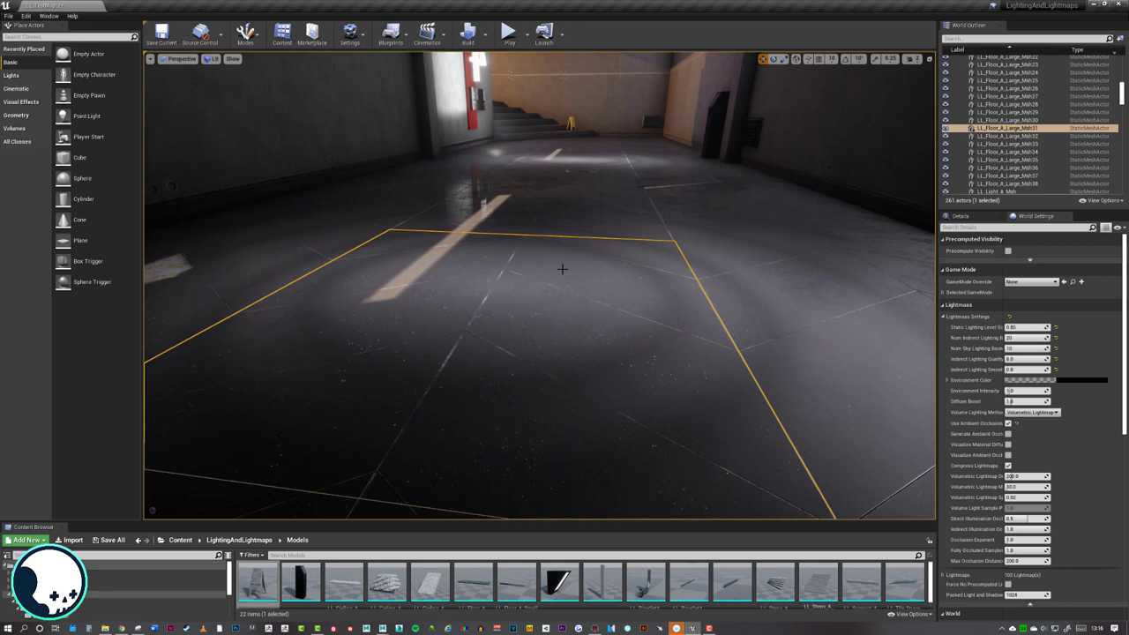
{"action": "right_click_drag", "start_coordinate": [657, 298], "coordinate": [637, 329]}
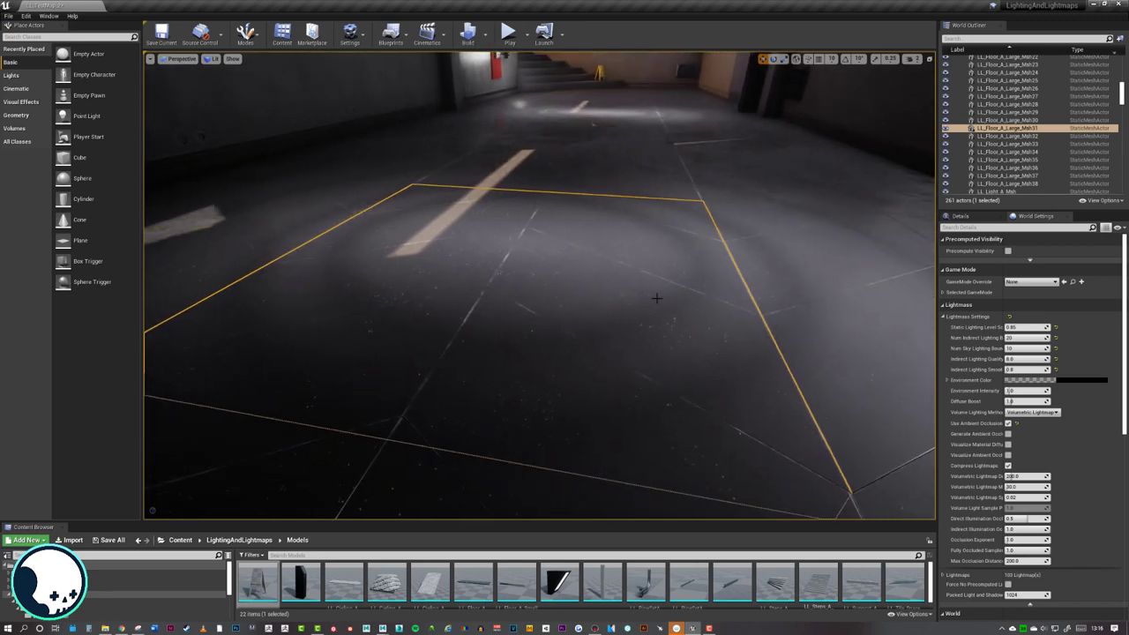
{"action": "mouse_move", "coordinate": [644, 382]}
{"action": "right_mouse_down"}
{"action": "mouse_move", "coordinate": [634, 327]}
{"action": "mouse_move", "coordinate": [644, 382]}
{"action": "right_mouse_up"}
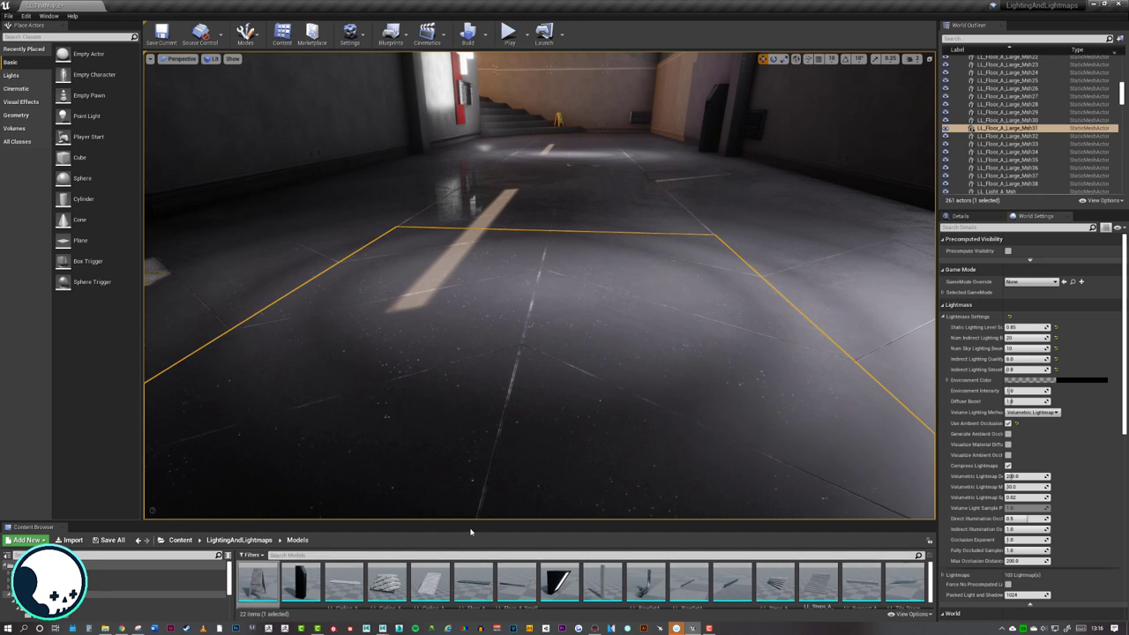
- Switch to the untitled Maya scene and check that Interactive Creation is enabled for polygon primitives
{"action": "left_click", "coordinate": [385, 628]}
{"action": "left_click", "coordinate": [454, 574]}
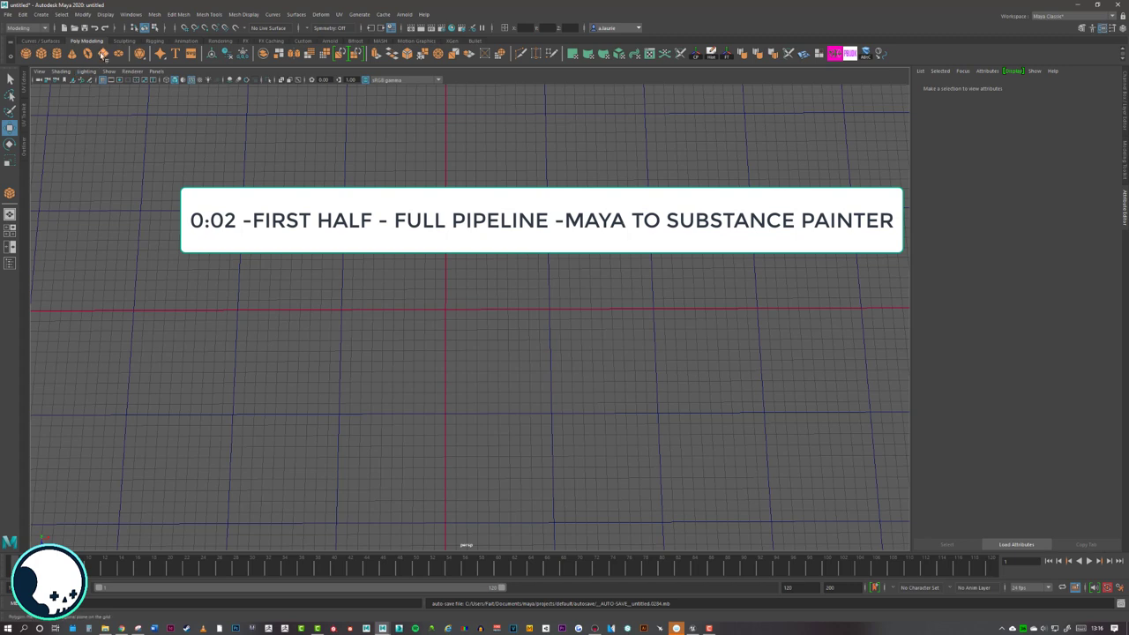
{"action": "left_click", "coordinate": [9, 193]}
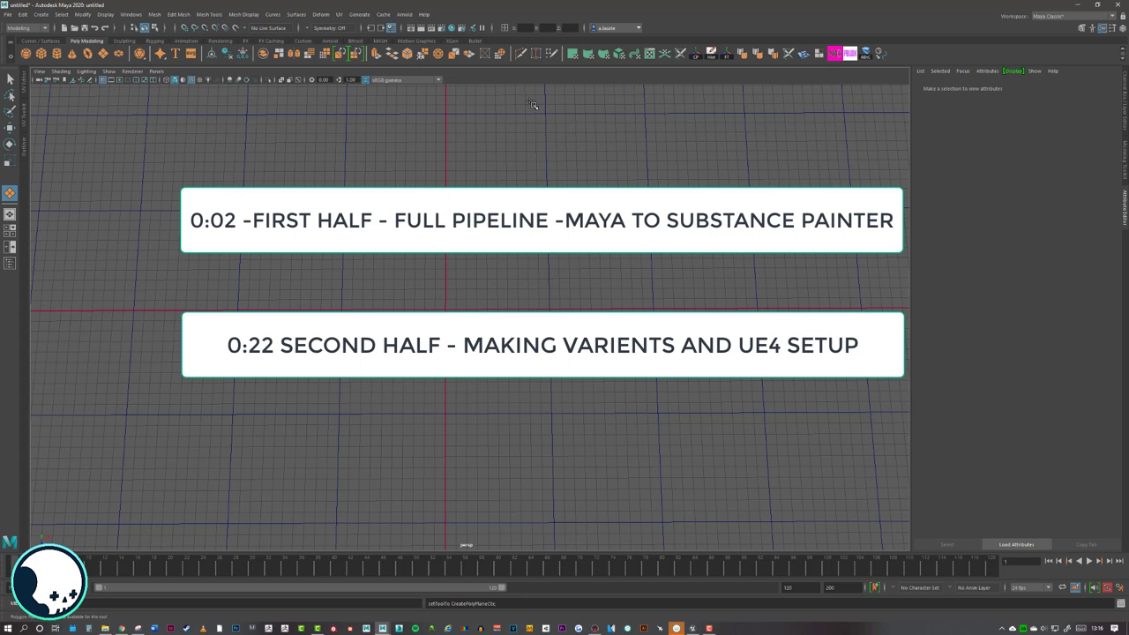
{"action": "key", "text": "F10"}
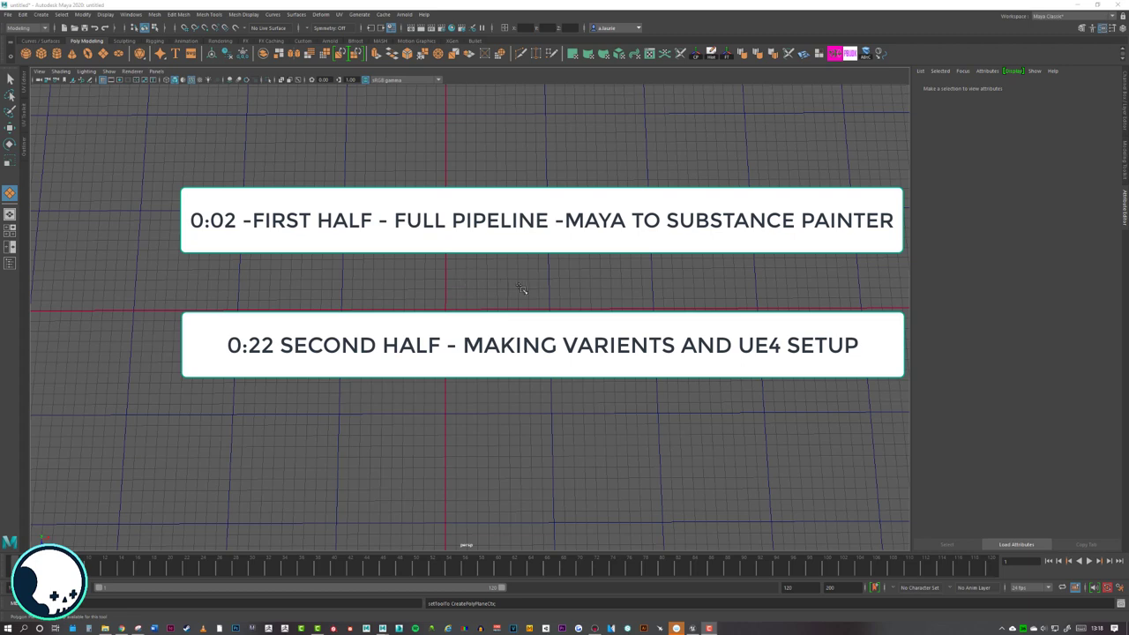
{"action": "left_click_drag", "start_coordinate": [521, 291], "coordinate": [554, 280], "text": "alt"}
{"action": "middle_click_drag", "start_coordinate": [554, 279], "coordinate": [553, 278], "text": "alt"}
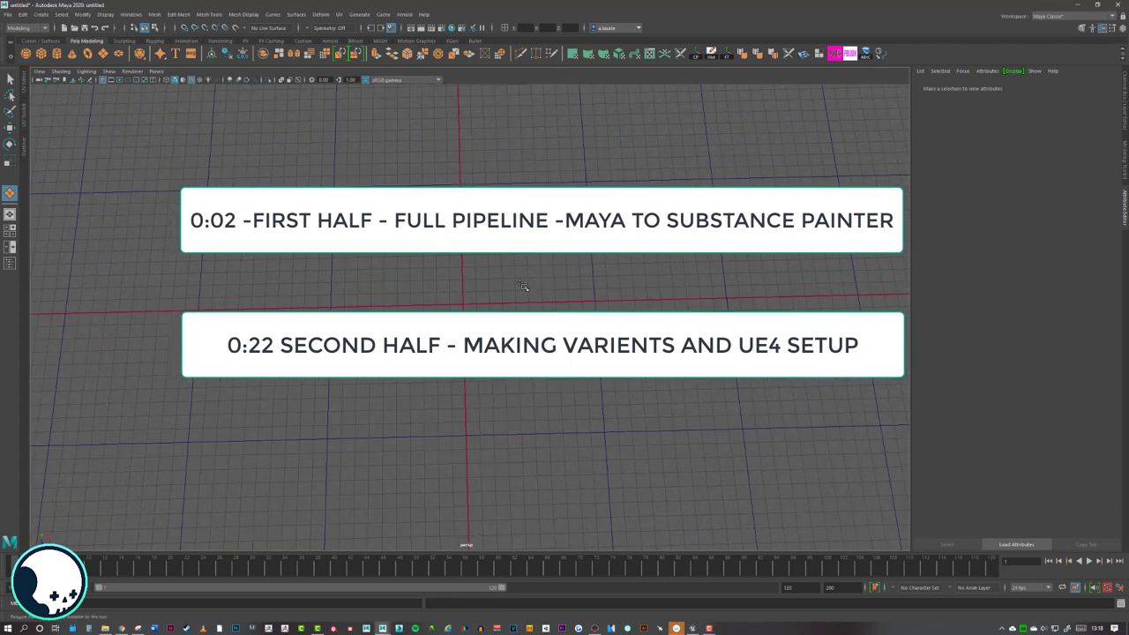
{"action": "left_click_drag", "start_coordinate": [522, 286], "coordinate": [514, 220], "text": "alt"}
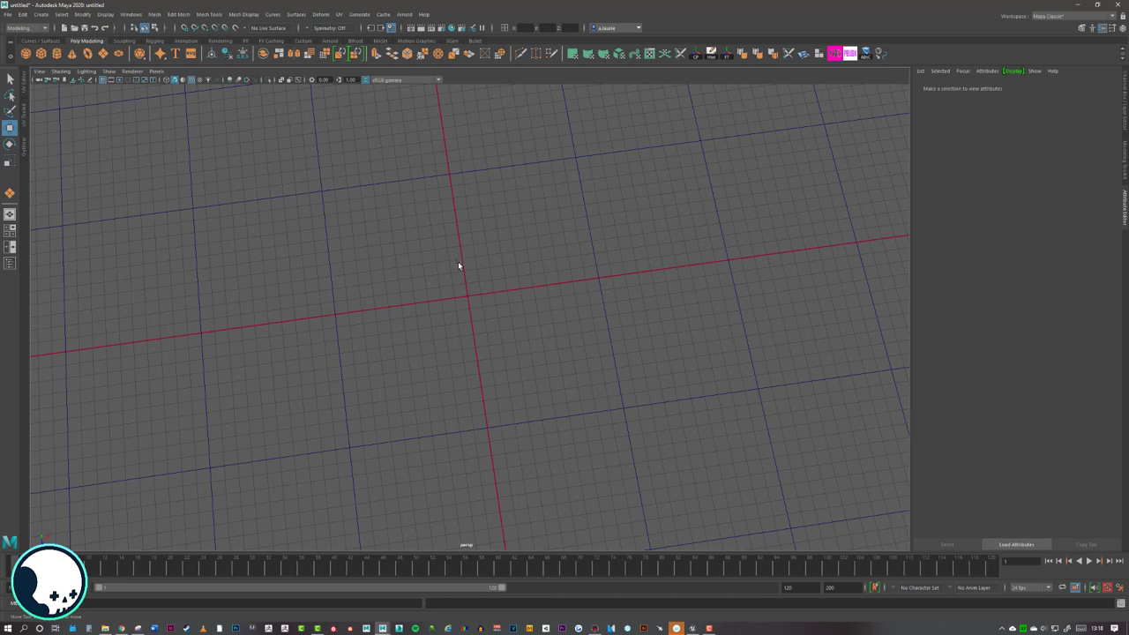
{"action": "left_click", "coordinate": [104, 53]}
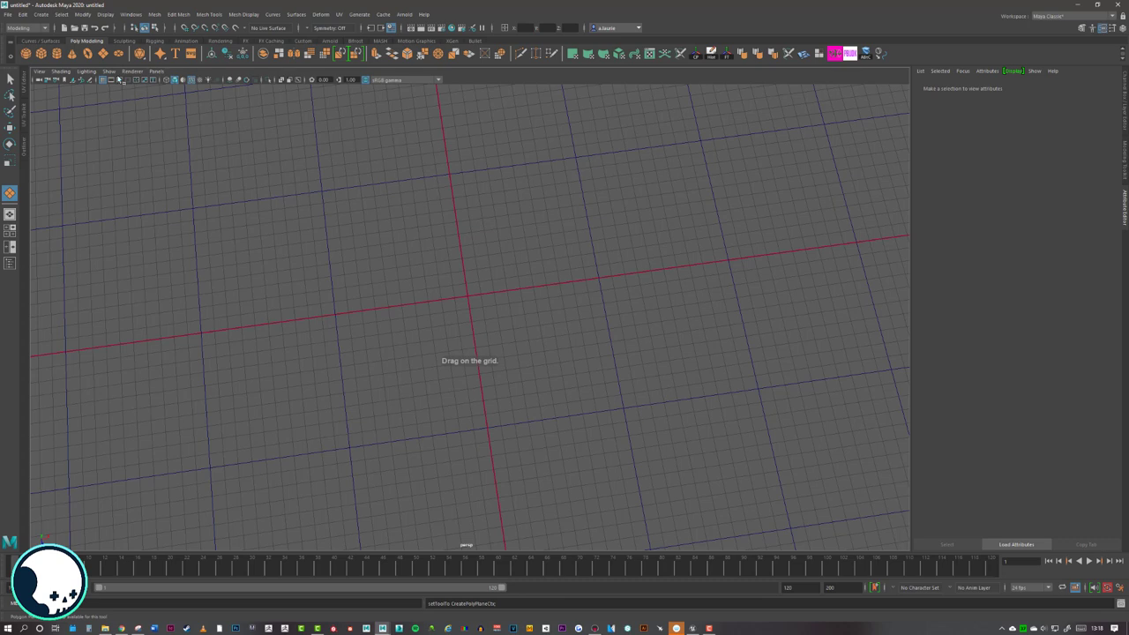
{"action": "left_click", "coordinate": [41, 14]}
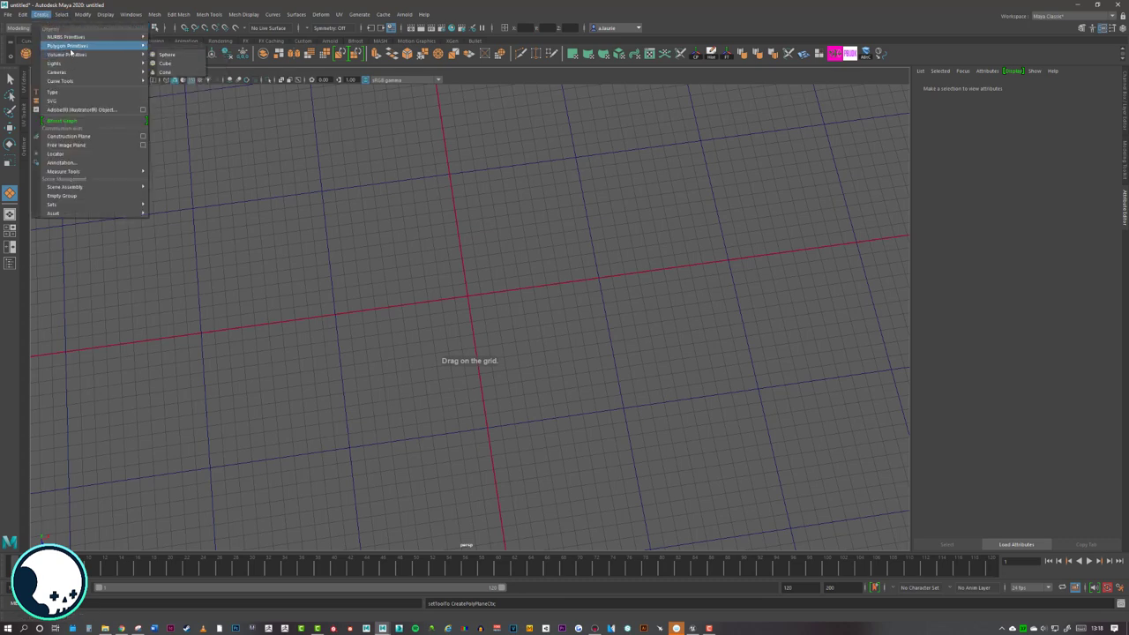
{"action": "mouse_move", "coordinate": [133, 55]}
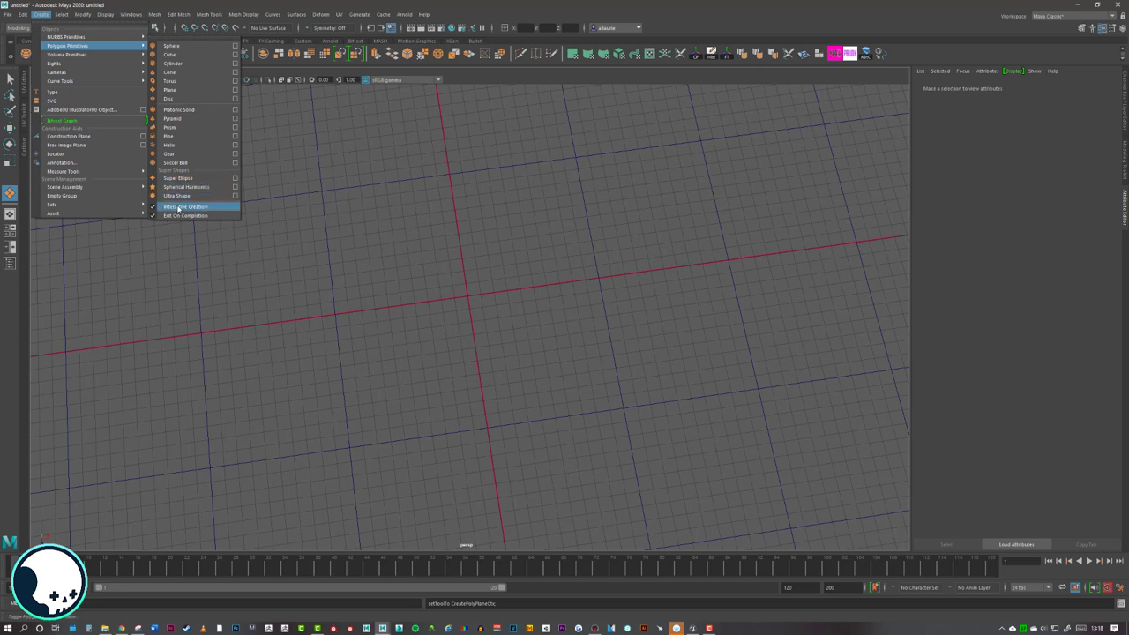
{"action": "left_click", "coordinate": [551, 8]}
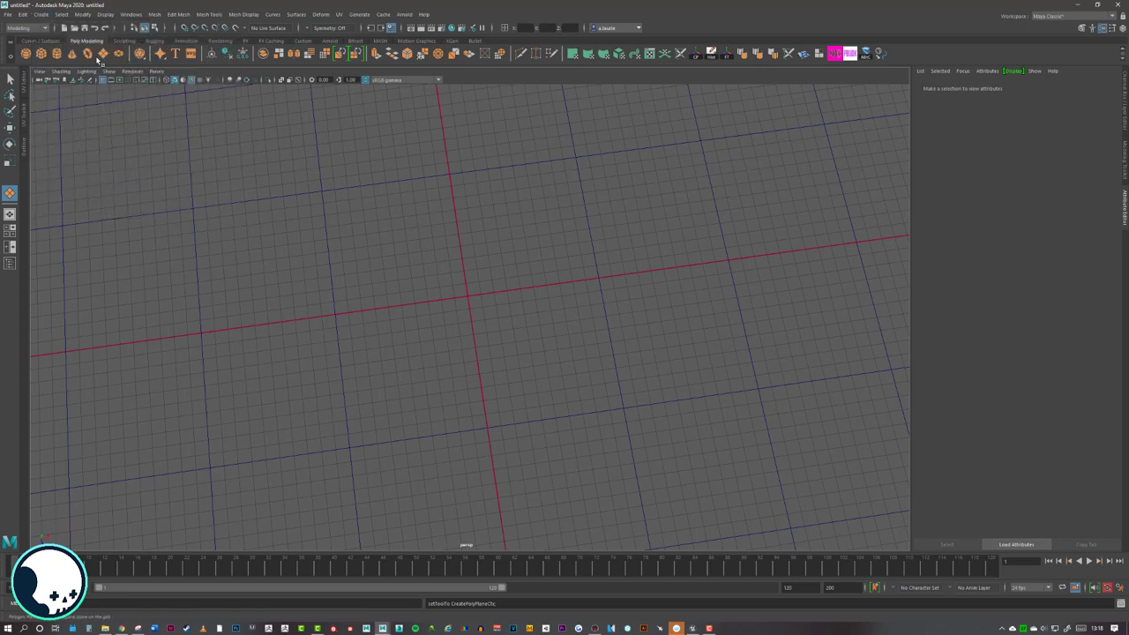
- Create a square polygon plane centred on the origin, spanning two major grid squares in each direction
{"action": "left_click", "coordinate": [103, 54]}
{"action": "left_click_drag", "start_coordinate": [325, 194], "coordinate": [477, 318]}
{"action": "left_click_drag", "start_coordinate": [438, 244], "coordinate": [510, 308], "text": "alt"}
{"action": "scroll", "coordinate": [577, 290], "scroll_direction": "up", "scroll_amount": 2}
{"action": "left_click_drag", "start_coordinate": [578, 290], "coordinate": [563, 323], "text": "alt"}
{"action": "middle_click_drag", "start_coordinate": [387, 150], "coordinate": [397, 186], "text": "alt"}
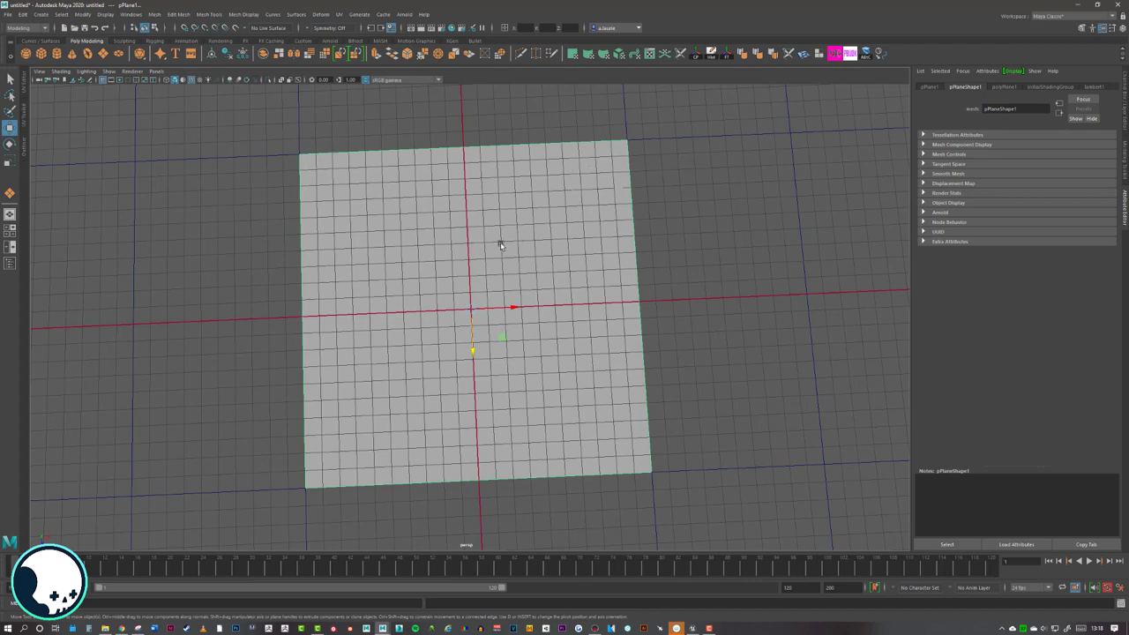
{"action": "scroll", "coordinate": [486, 292], "scroll_direction": "down", "scroll_amount": 2}
{"action": "left_click_drag", "start_coordinate": [486, 292], "coordinate": [494, 247], "text": "alt"}
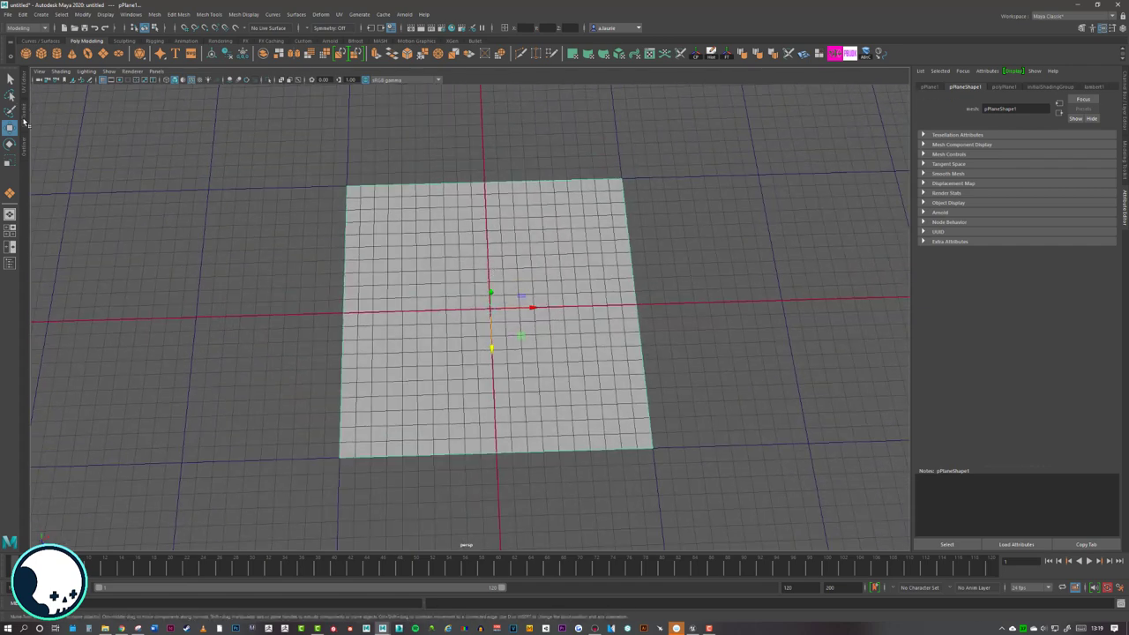
- Open the UV Editor and display the plane's UV shell
{"action": "left_click", "coordinate": [25, 91]}
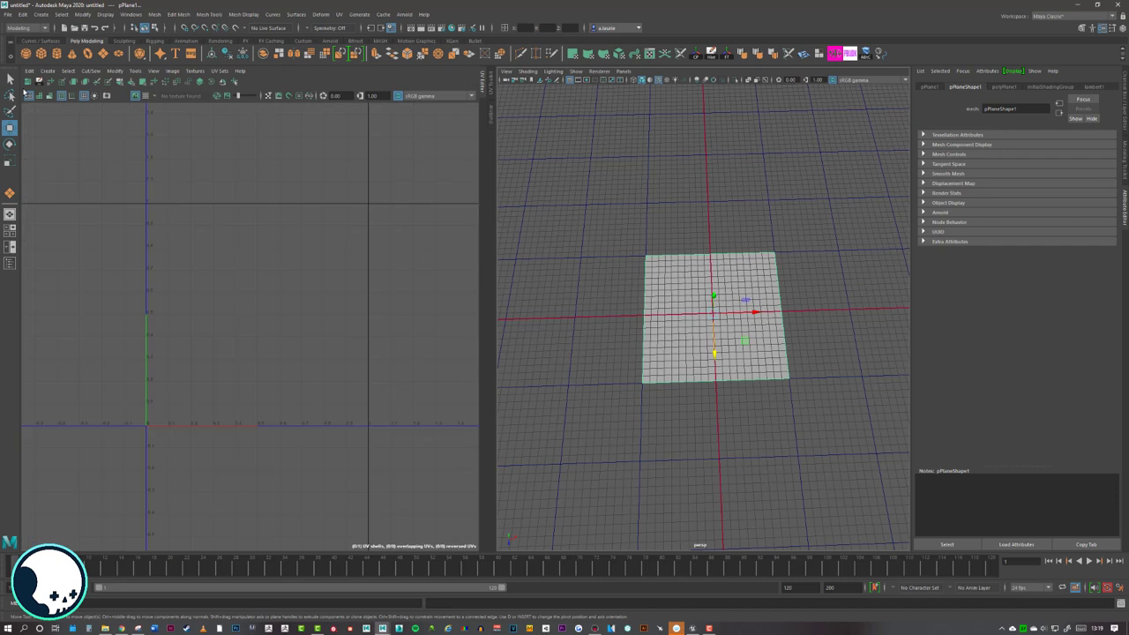
{"action": "right_click_drag", "start_coordinate": [648, 301], "coordinate": [666, 298]}
{"action": "left_click", "coordinate": [690, 287]}
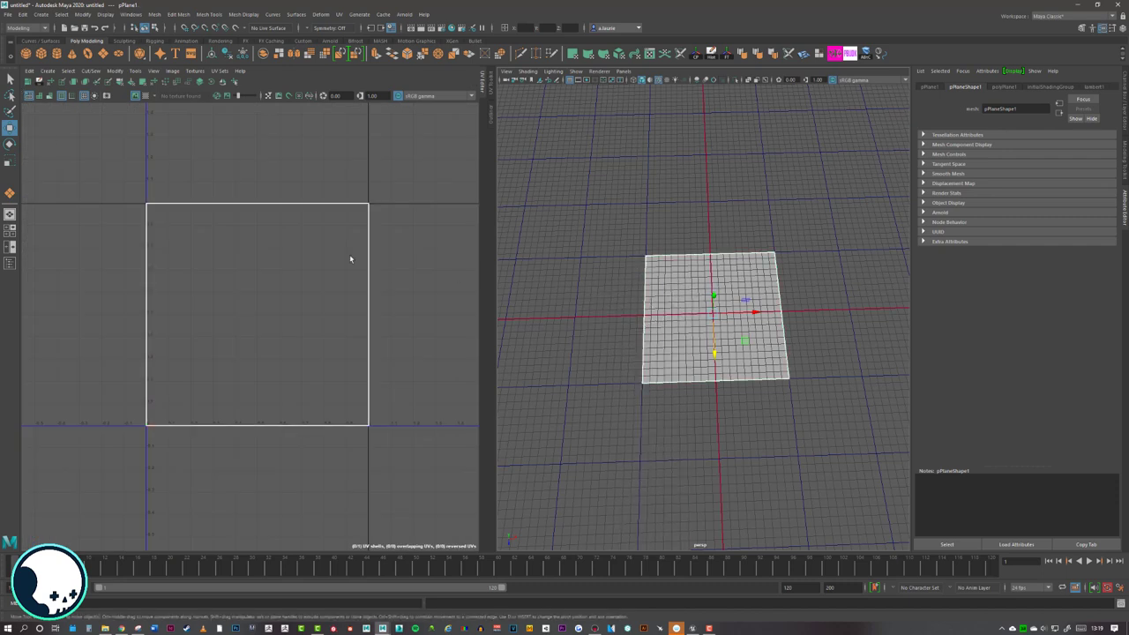
- Try flattening the plane's UV shell by lowering its upper edge, and move that edge back to the 0–1 boundary
{"action": "right_click_drag", "start_coordinate": [211, 237], "coordinate": [209, 204]}
{"action": "left_click_drag", "start_coordinate": [216, 181], "coordinate": [263, 274]}
{"action": "left_click_drag", "start_coordinate": [257, 181], "coordinate": [376, 330]}
{"action": "left_click", "coordinate": [462, 405]}
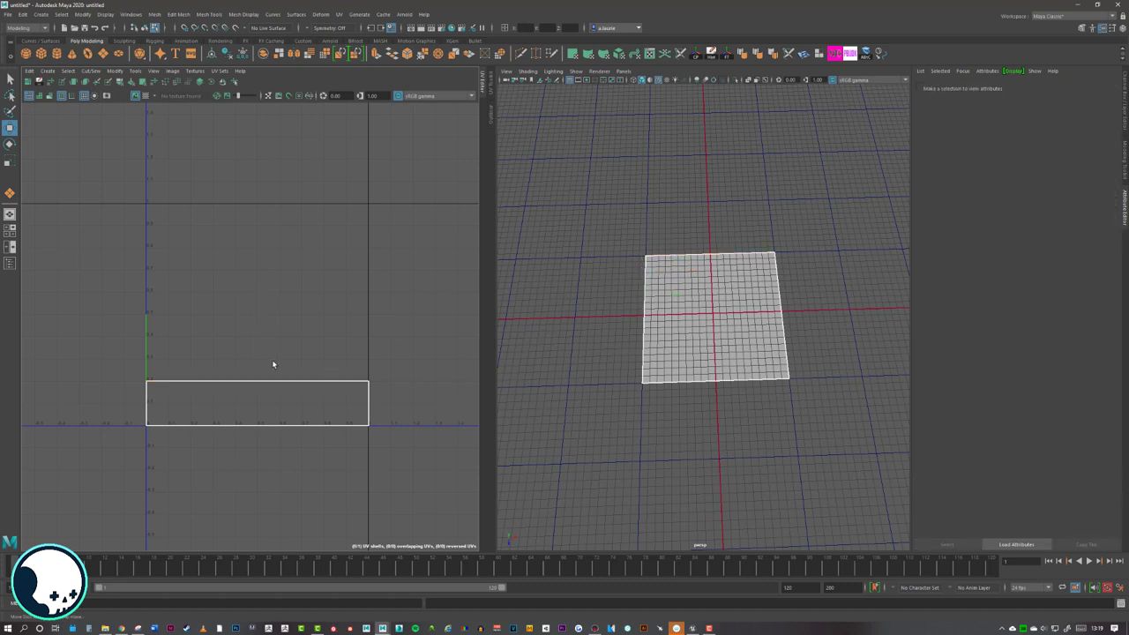
{"action": "left_click", "coordinate": [266, 382]}
{"action": "left_click_drag", "start_coordinate": [256, 345], "coordinate": [252, 184]}
- Align the UVs along the shell's right edge by scaling them horizontally
{"action": "right_click_drag", "start_coordinate": [381, 176], "coordinate": [413, 175]}
{"action": "left_click_drag", "start_coordinate": [413, 174], "coordinate": [342, 488]}
{"action": "key", "text": "r"}
{"action": "left_click_drag", "start_coordinate": [455, 315], "coordinate": [378, 314]}
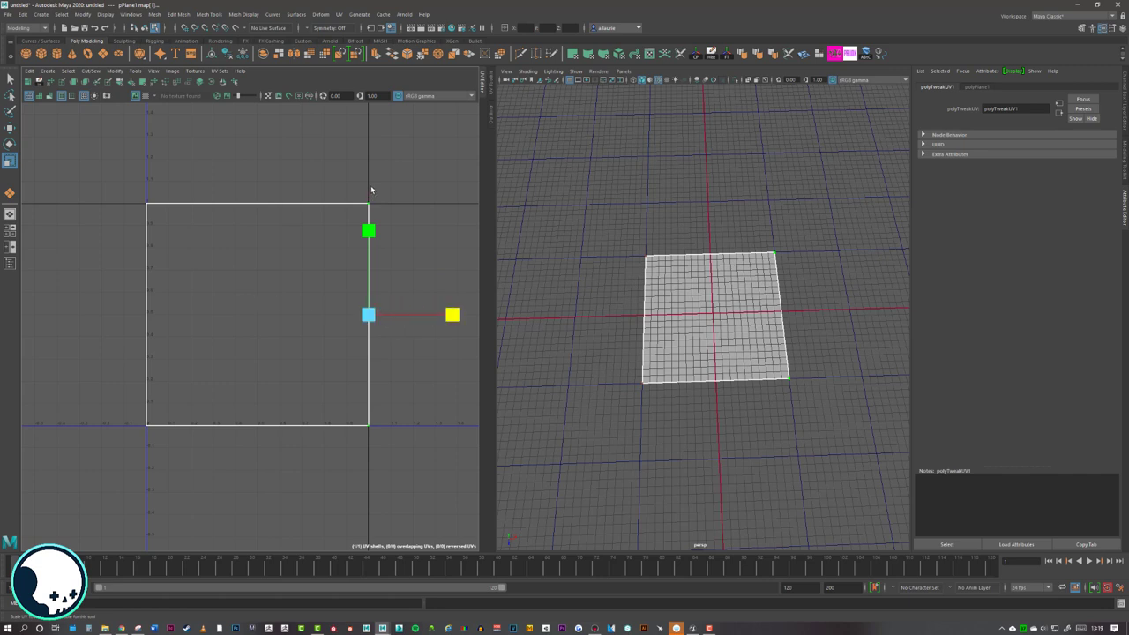
- Select the plane's whole UV shell and apply Straighten UVs in both U and V
{"action": "right_click_drag", "start_coordinate": [229, 292], "coordinate": [209, 232]}
{"action": "left_click", "coordinate": [209, 232]}
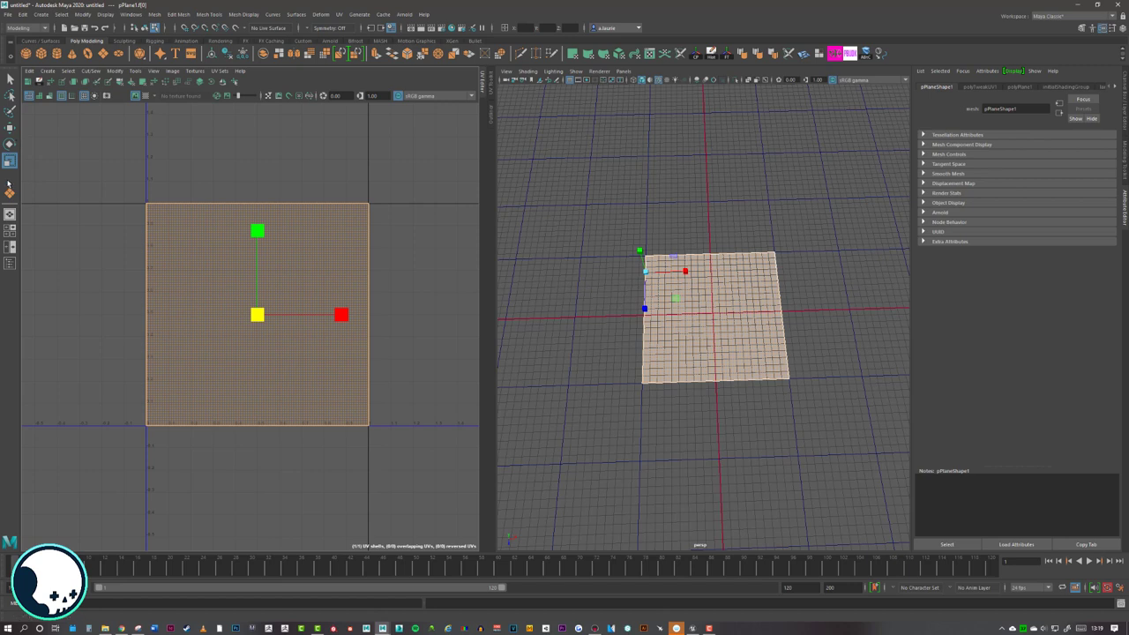
{"action": "left_click", "coordinate": [491, 90]}
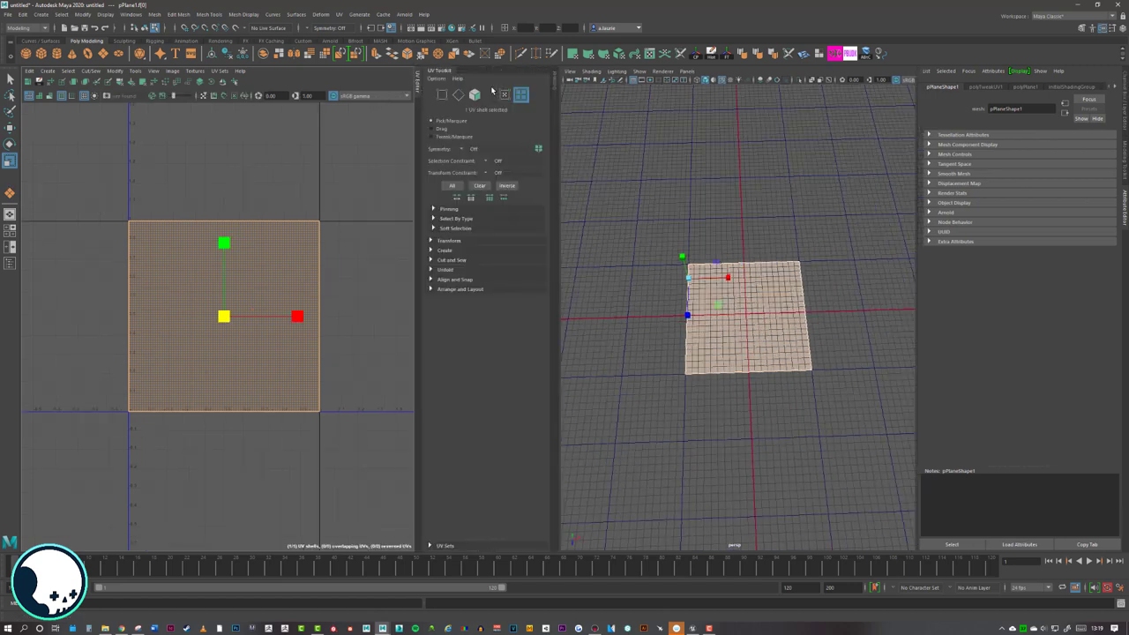
{"action": "left_click", "coordinate": [428, 270]}
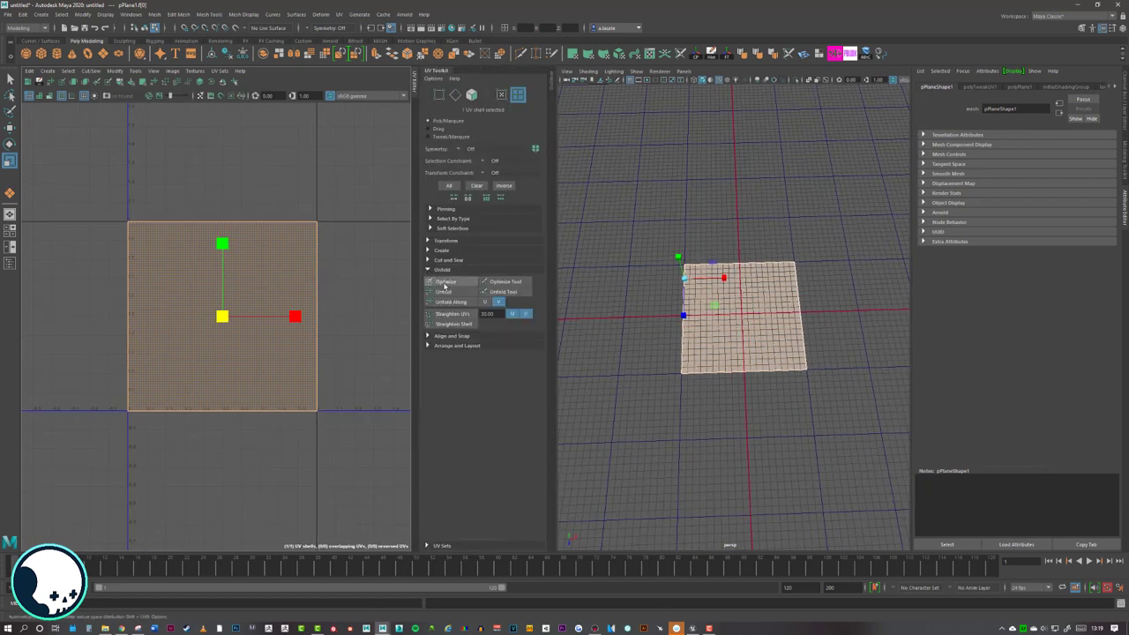
{"action": "left_click", "coordinate": [452, 316]}
- Examine how the plane's UV shell fits the borders and corners of the 0–1 UV space
{"action": "right_click_drag", "start_coordinate": [227, 252], "coordinate": [181, 257]}
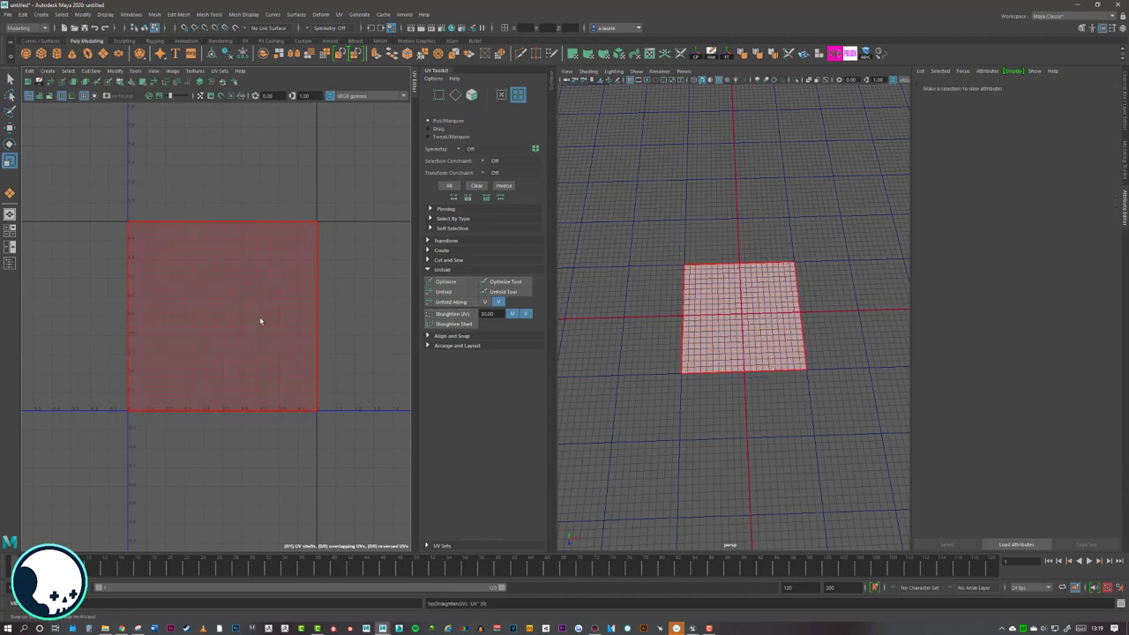
{"action": "middle_click_drag", "start_coordinate": [339, 299], "coordinate": [324, 278], "text": "alt"}
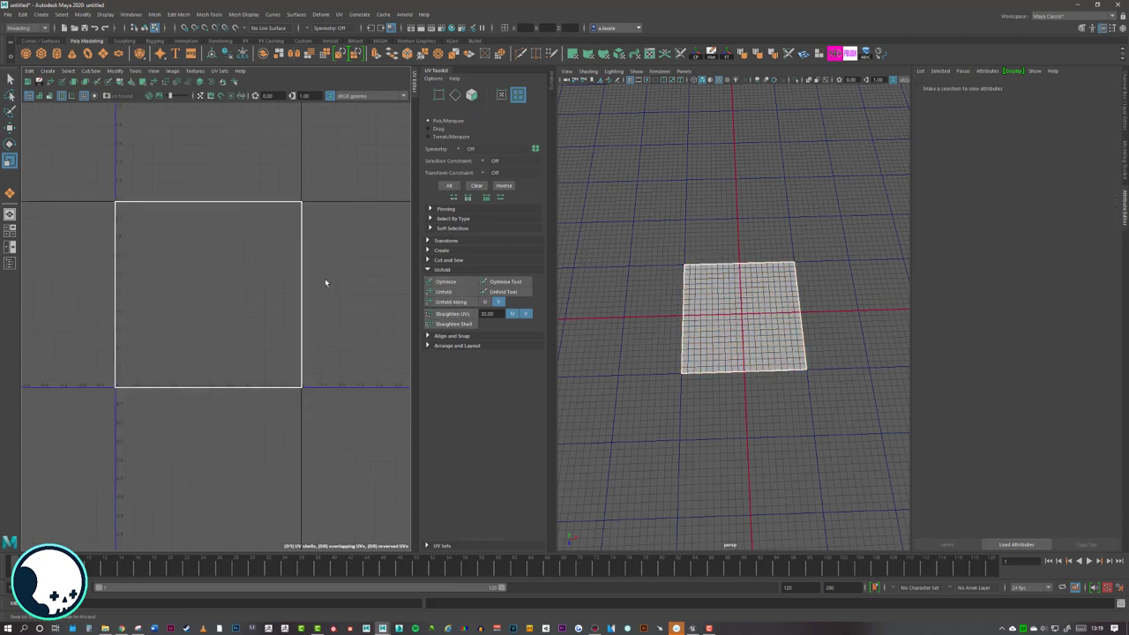
{"action": "left_click", "coordinate": [263, 356]}
{"action": "scroll", "coordinate": [269, 347], "scroll_direction": "down", "scroll_amount": 3}
{"action": "scroll", "coordinate": [193, 314], "scroll_direction": "up", "scroll_amount": 6}
{"action": "left_click", "coordinate": [131, 390]}
{"action": "middle_click_drag", "start_coordinate": [329, 377], "coordinate": [203, 375], "text": "alt"}
{"action": "scroll", "coordinate": [220, 344], "scroll_direction": "down", "scroll_amount": 3}
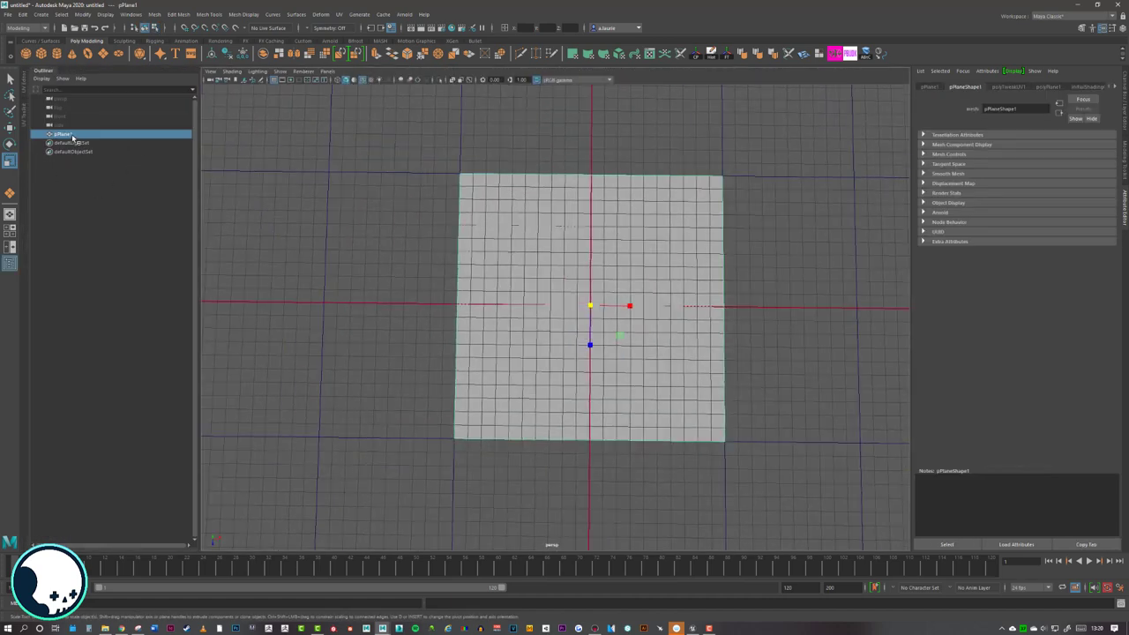
- Rename the polygon plane in the Outliner
{"action": "double_click", "coordinate": [71, 134]}
{"action": "type", "text": "t"}
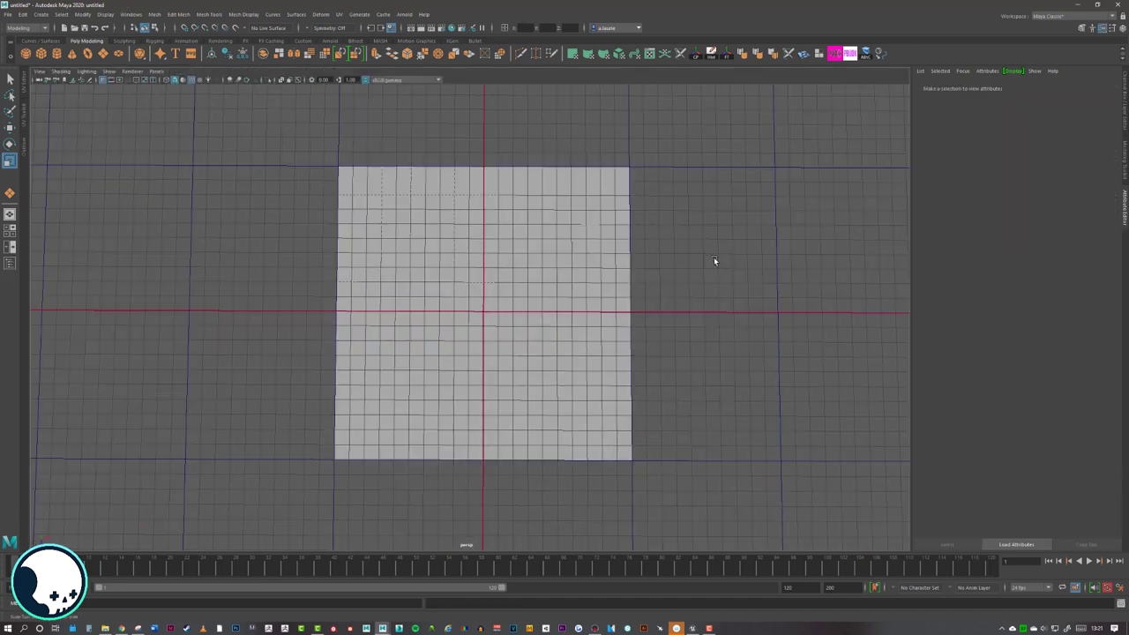
- Create a thin rectangular polygon box covering the back half of the plane along its full width
{"action": "middle_click_drag", "start_coordinate": [698, 205], "coordinate": [689, 228], "text": "alt"}
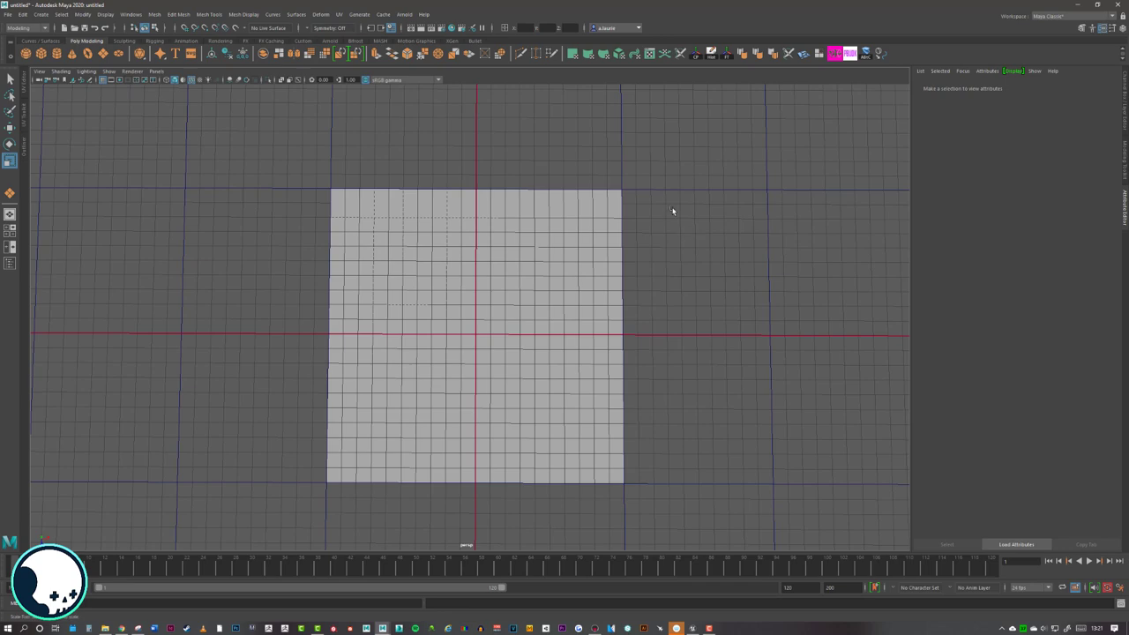
{"action": "left_click_drag", "start_coordinate": [412, 226], "coordinate": [557, 209], "text": "alt"}
{"action": "left_click_drag", "start_coordinate": [537, 255], "coordinate": [473, 235], "text": "alt"}
{"action": "mouse_move", "coordinate": [336, 150]}
{"action": "left_mouse_down"}
{"action": "mouse_move", "coordinate": [499, 252]}
{"action": "mouse_move", "coordinate": [635, 284]}
{"action": "left_mouse_up"}
{"action": "left_click_drag", "start_coordinate": [517, 272], "coordinate": [509, 245], "text": "alt"}
{"action": "key", "text": "w"}
{"action": "mouse_move", "coordinate": [478, 208]}
{"action": "left_mouse_down", "text": "alt"}
{"action": "mouse_move", "coordinate": [429, 206]}
{"action": "mouse_move", "coordinate": [423, 195]}
{"action": "mouse_move", "coordinate": [489, 205]}
{"action": "left_mouse_up", "text": "alt"}
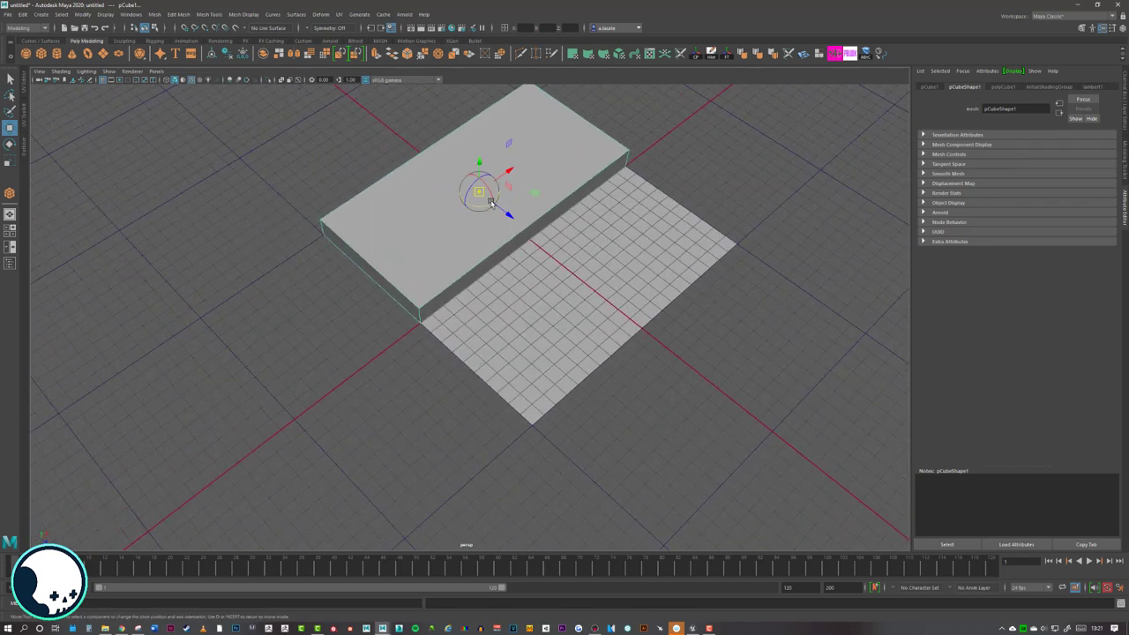
- Snap the box's pivot to its lower front corner and place a duplicate in the front row, offset sideways by half a box length
{"action": "left_click_drag", "start_coordinate": [482, 196], "coordinate": [420, 323]}
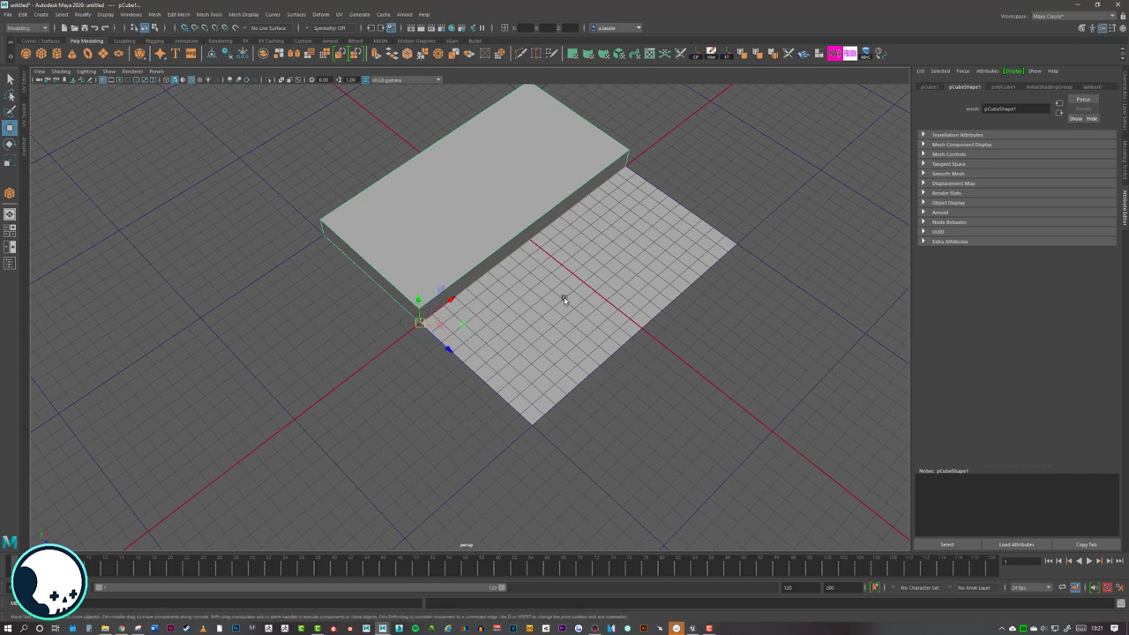
{"action": "key", "text": "ctrl+d"}
{"action": "left_click_drag", "start_coordinate": [443, 346], "coordinate": [546, 216]}
{"action": "key", "text": "x"}
{"action": "left_click_drag", "start_coordinate": [421, 385], "coordinate": [221, 376]}
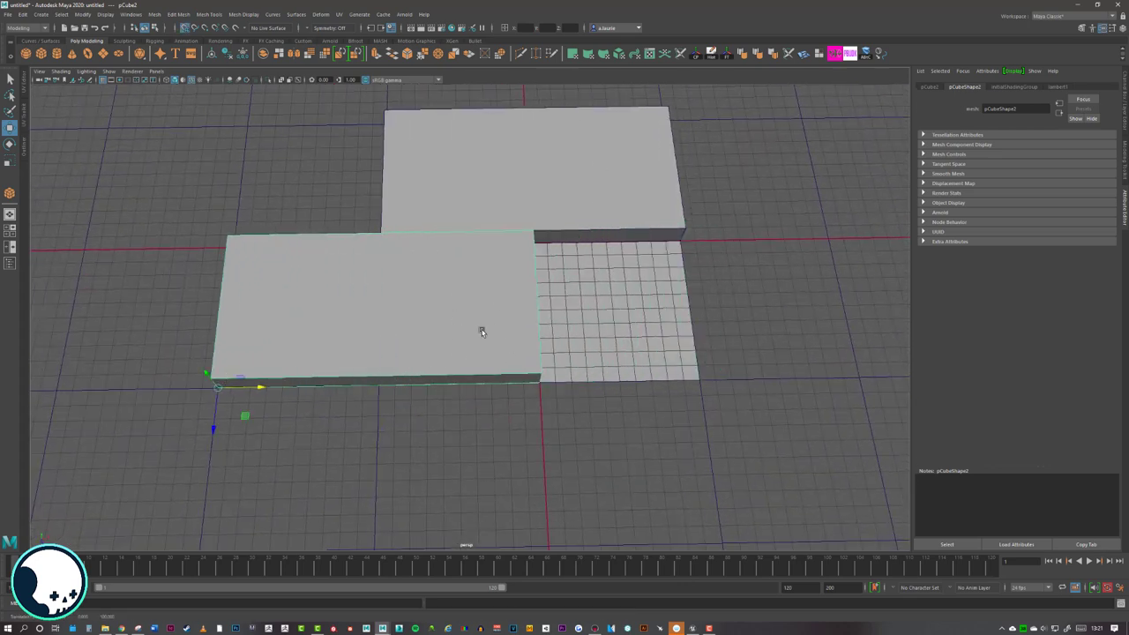
- Duplicate the front-row box and snap the copy end to end with it to complete the front row
{"action": "key", "text": "ctrl+d"}
{"action": "key", "text": "x"}
{"action": "left_click_drag", "start_coordinate": [273, 385], "coordinate": [540, 386]}
{"action": "left_click", "coordinate": [540, 388]}
{"action": "left_click_drag", "start_coordinate": [592, 341], "coordinate": [559, 337], "text": "alt"}
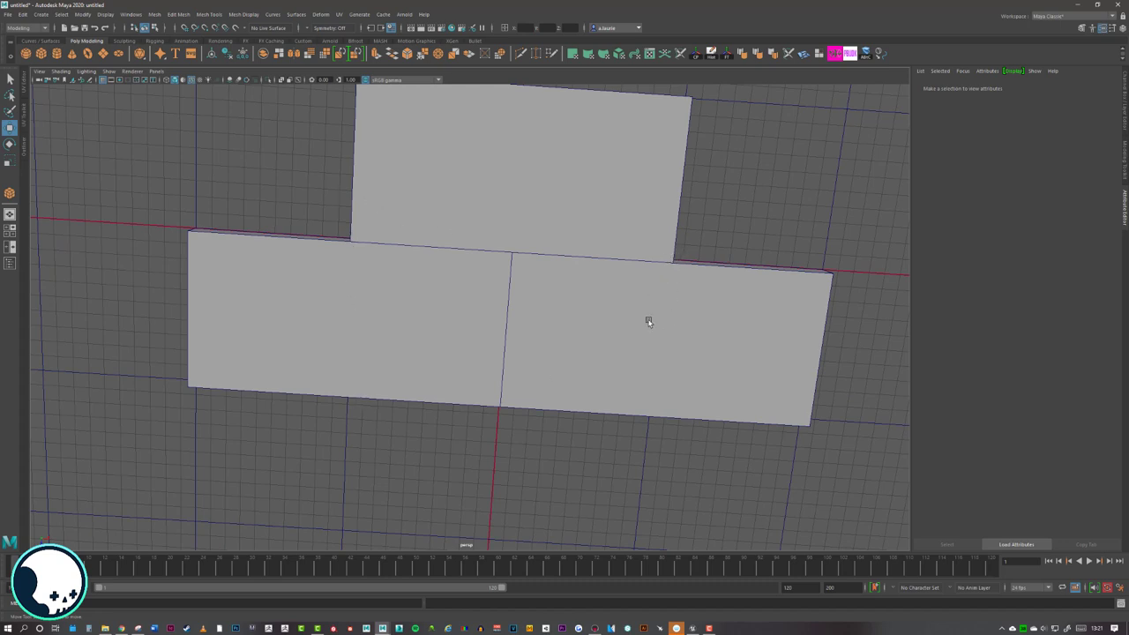
- Delete all three box tiles so that only the plane is left
{"action": "left_click_drag", "start_coordinate": [544, 359], "coordinate": [557, 324], "text": "alt"}
{"action": "left_click", "coordinate": [556, 324]}
{"action": "key", "text": "Delete"}
{"action": "left_click", "coordinate": [463, 336]}
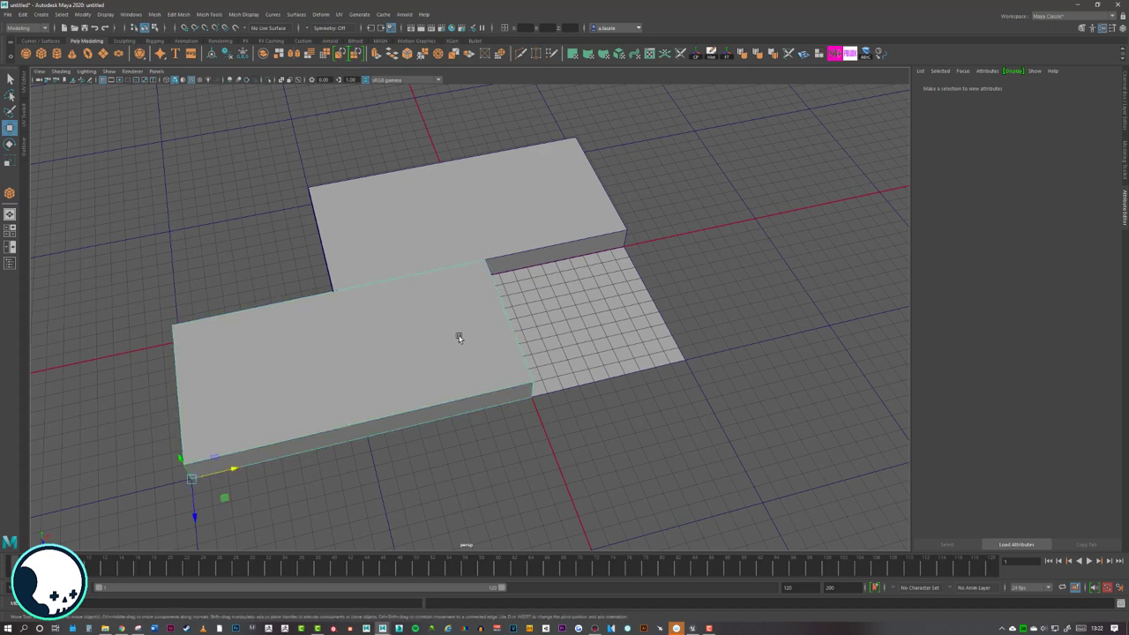
{"action": "key", "text": "Delete"}
{"action": "left_click", "coordinate": [479, 227]}
{"action": "key", "text": "Delete"}
- Create a thin box two grid cells wide and ten long from the plane's back-left corner, and select all its edges
{"action": "scroll", "coordinate": [479, 272], "scroll_direction": "up", "scroll_amount": 4}
{"action": "left_click_drag", "start_coordinate": [471, 229], "coordinate": [446, 254], "text": "alt"}
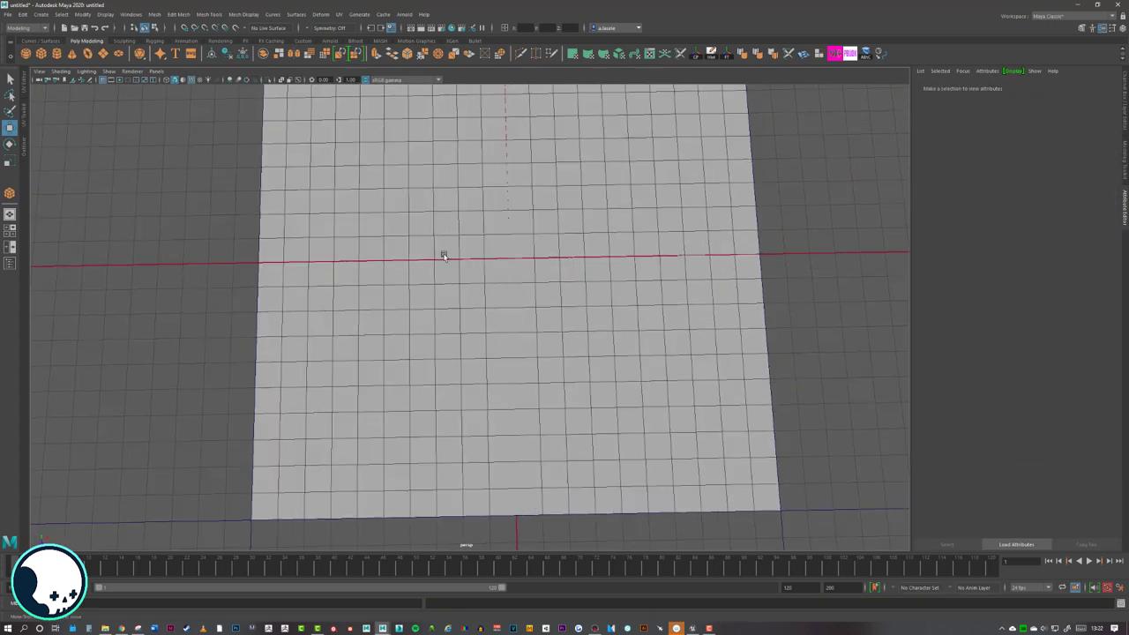
{"action": "middle_click_drag", "start_coordinate": [446, 254], "coordinate": [491, 377], "text": "alt"}
{"action": "left_click_drag", "start_coordinate": [457, 280], "coordinate": [487, 280], "text": "alt"}
{"action": "left_click", "coordinate": [41, 53]}
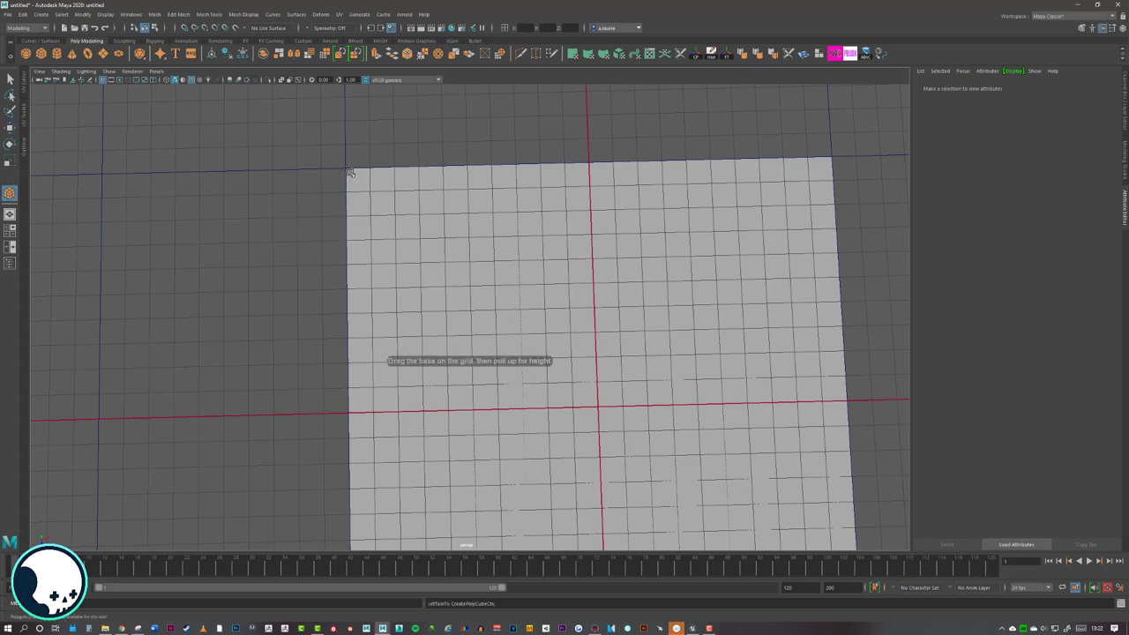
{"action": "left_click_drag", "start_coordinate": [349, 171], "coordinate": [341, 271]}
{"action": "middle_click_drag", "start_coordinate": [341, 272], "coordinate": [401, 280], "text": "alt"}
{"action": "scroll", "coordinate": [402, 281], "scroll_direction": "up", "scroll_amount": 3}
{"action": "left_click_drag", "start_coordinate": [401, 280], "coordinate": [453, 252], "text": "alt"}
{"action": "scroll", "coordinate": [452, 275], "scroll_direction": "up", "scroll_amount": 3}
{"action": "right_click_drag", "start_coordinate": [453, 252], "coordinate": [454, 227]}
{"action": "left_click_drag", "start_coordinate": [668, 112], "coordinate": [132, 461]}
- Bevel the selected edges of the narrow box, reducing the bevel fraction to a small value
{"action": "right_click", "coordinate": [408, 281], "text": "shift"}
{"action": "left_click", "coordinate": [455, 280]}
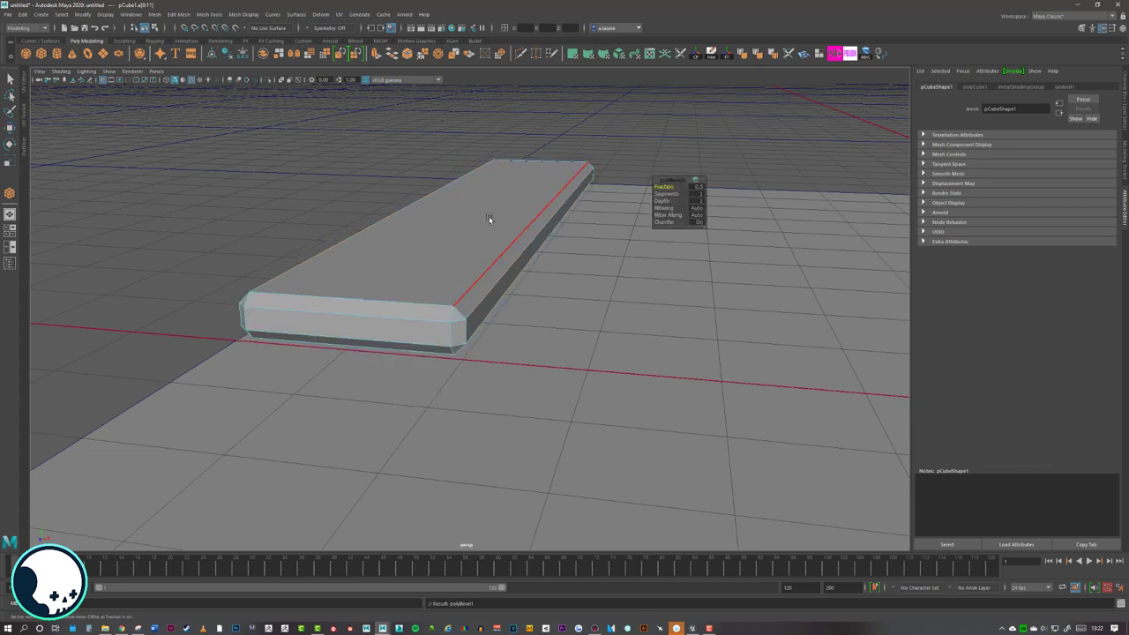
{"action": "left_click_drag", "start_coordinate": [660, 184], "coordinate": [649, 184]}
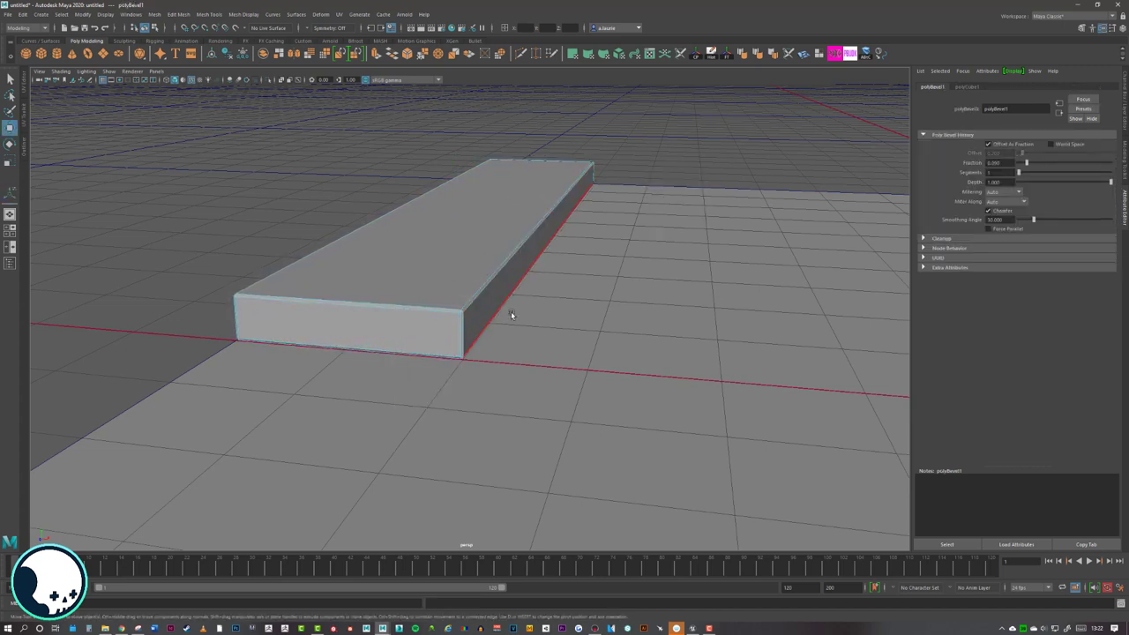
{"action": "scroll", "coordinate": [547, 313], "scroll_direction": "up", "scroll_amount": 6}
{"action": "scroll", "coordinate": [468, 264], "scroll_direction": "down", "scroll_amount": 3}
- Examine the beveled box's edges and corners against the plane's grid in the top view
{"action": "key", "text": "space"}
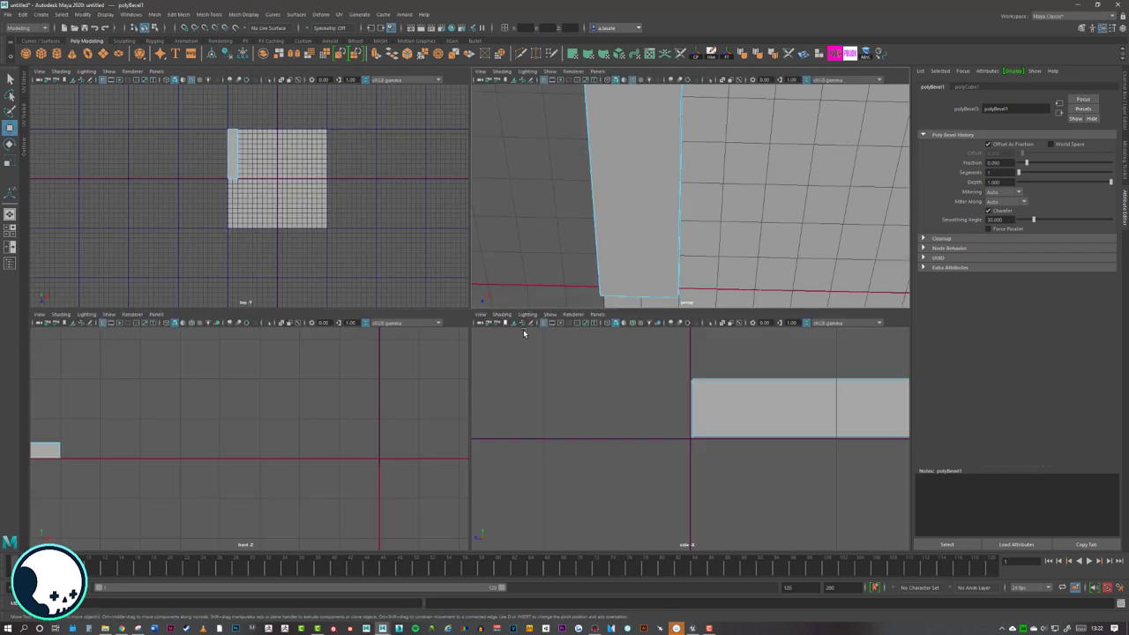
{"action": "key", "text": "space"}
{"action": "scroll", "coordinate": [320, 244], "scroll_direction": "up", "scroll_amount": 6}
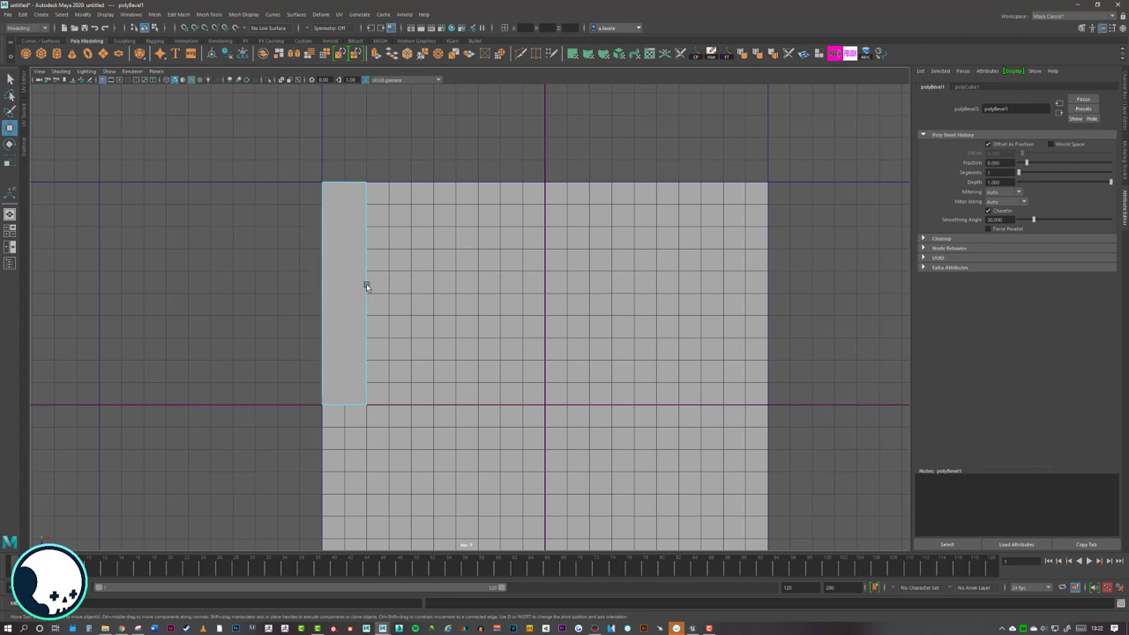
{"action": "middle_click_drag", "start_coordinate": [312, 265], "coordinate": [400, 235], "text": "alt"}
{"action": "scroll", "coordinate": [483, 287], "scroll_direction": "up", "scroll_amount": 2}
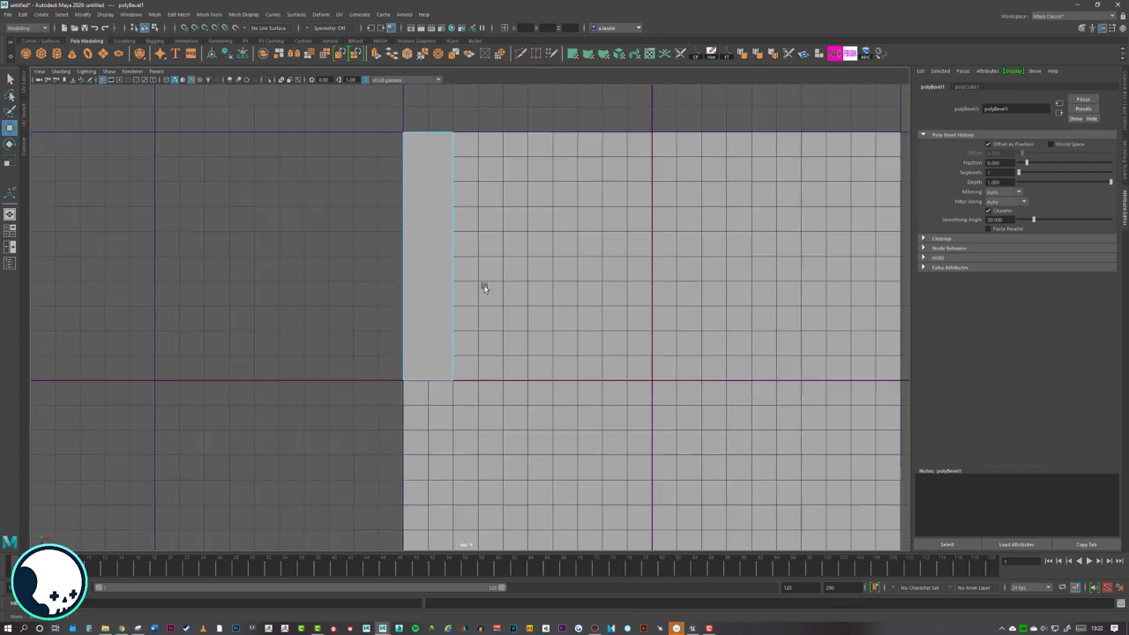
{"action": "right_click_drag", "start_coordinate": [484, 286], "coordinate": [685, 327], "text": "alt"}
{"action": "middle_click_drag", "start_coordinate": [569, 252], "coordinate": [552, 308], "text": "alt"}
{"action": "right_click_drag", "start_coordinate": [433, 284], "coordinate": [305, 258], "text": "alt"}
{"action": "middle_click_drag", "start_coordinate": [503, 276], "coordinate": [497, 281], "text": "alt"}
{"action": "right_click_drag", "start_coordinate": [496, 280], "coordinate": [466, 278], "text": "alt"}
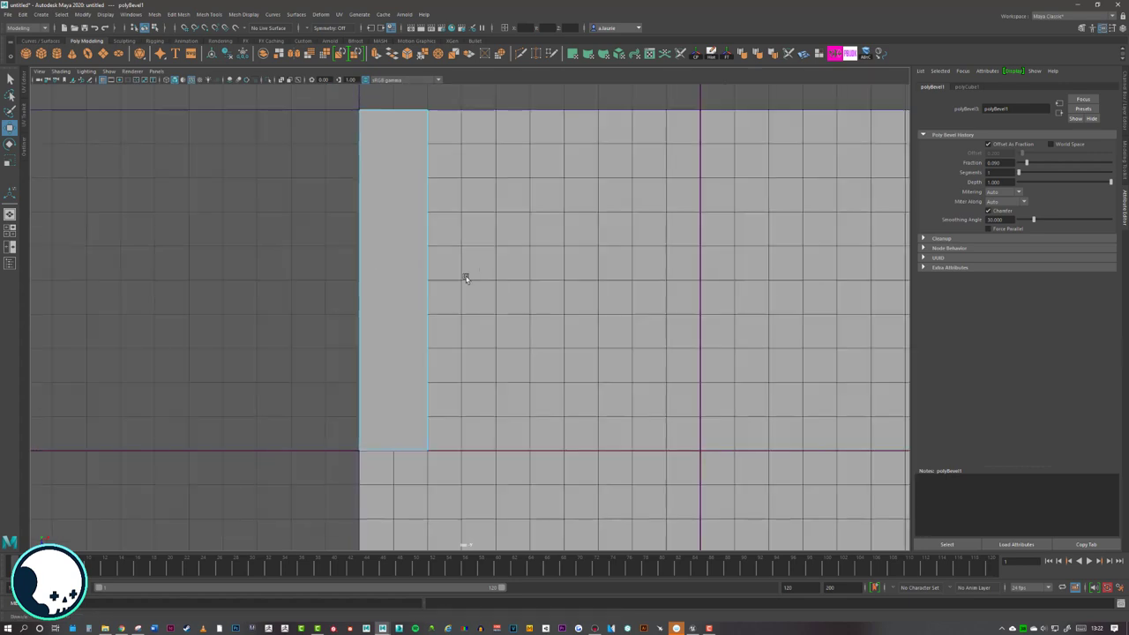
{"action": "middle_click_drag", "start_coordinate": [398, 231], "coordinate": [469, 215], "text": "alt"}
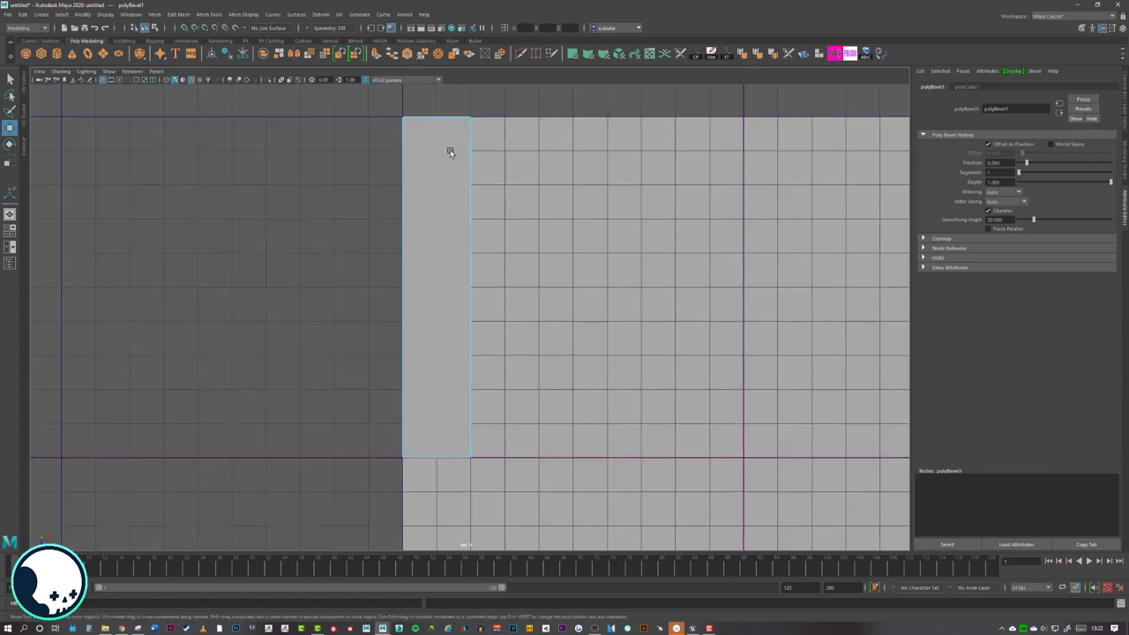
{"action": "middle_click_drag", "start_coordinate": [531, 303], "coordinate": [459, 262], "text": "alt"}
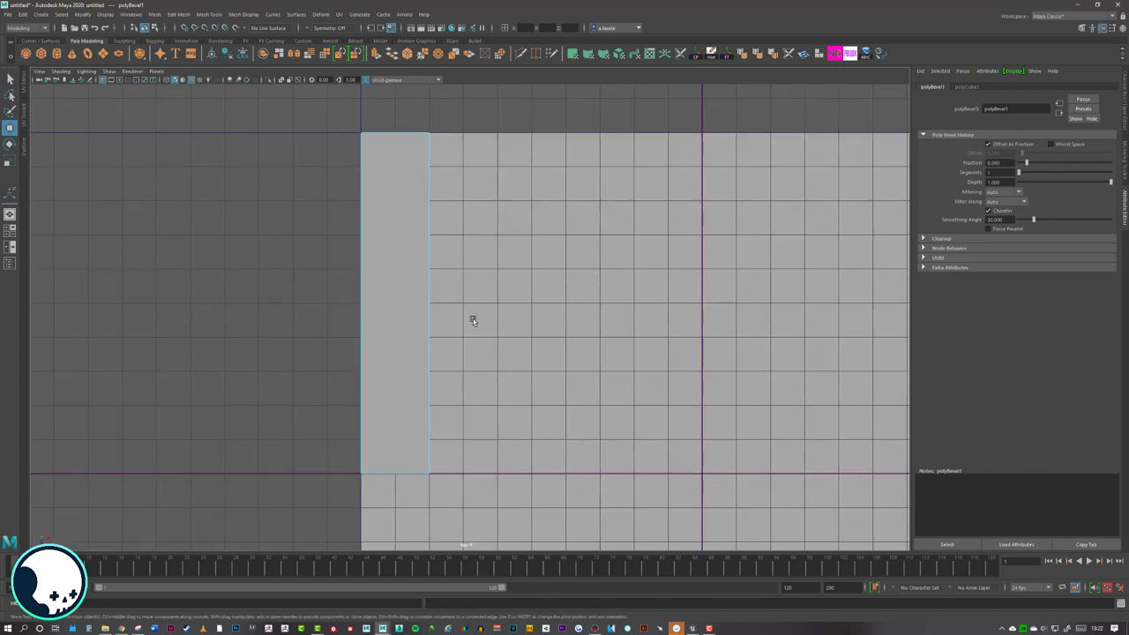
{"action": "mouse_move", "coordinate": [464, 323]}
{"action": "middle_mouse_down", "text": "alt"}
{"action": "mouse_move", "coordinate": [512, 245]}
{"action": "mouse_move", "coordinate": [465, 319]}
{"action": "middle_mouse_up", "text": "alt"}
{"action": "scroll", "coordinate": [502, 315], "scroll_direction": "up", "scroll_amount": 6}
{"action": "scroll", "coordinate": [457, 318], "scroll_direction": "down", "scroll_amount": 3}
{"action": "middle_click_drag", "start_coordinate": [445, 358], "coordinate": [505, 249], "text": "alt"}
{"action": "scroll", "coordinate": [496, 300], "scroll_direction": "up", "scroll_amount": 6}
{"action": "middle_click_drag", "start_coordinate": [554, 304], "coordinate": [465, 368], "text": "alt"}
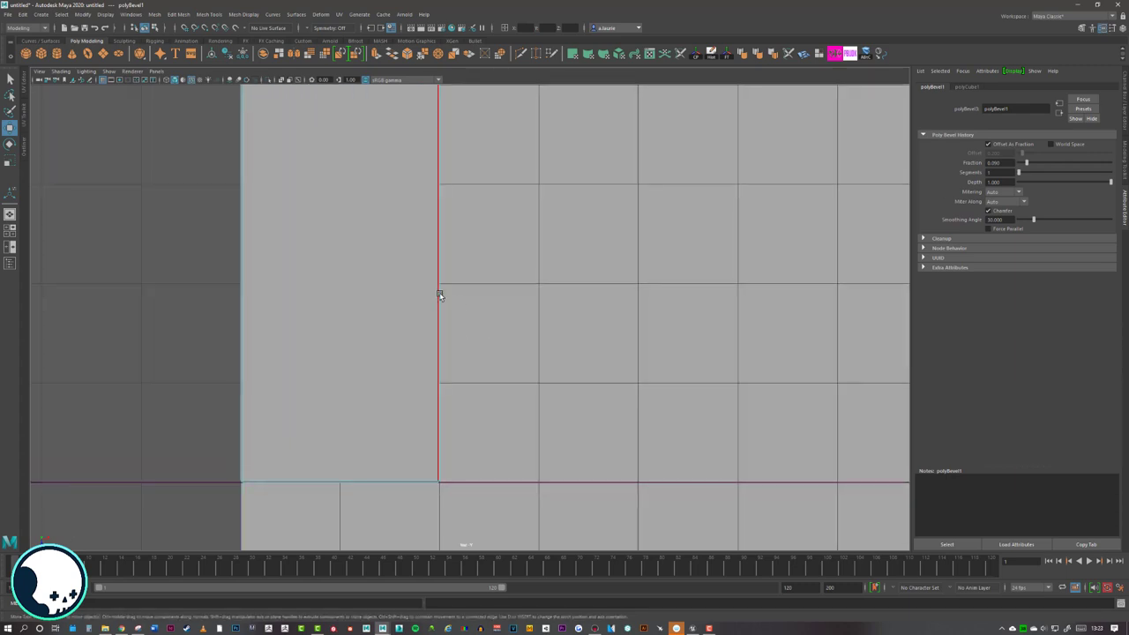
{"action": "scroll", "coordinate": [436, 333], "scroll_direction": "down", "scroll_amount": 4}
{"action": "middle_click_drag", "start_coordinate": [467, 292], "coordinate": [423, 419], "text": "alt"}
{"action": "scroll", "coordinate": [444, 358], "scroll_direction": "down", "scroll_amount": 2}
{"action": "scroll", "coordinate": [443, 357], "scroll_direction": "down", "scroll_amount": 1}
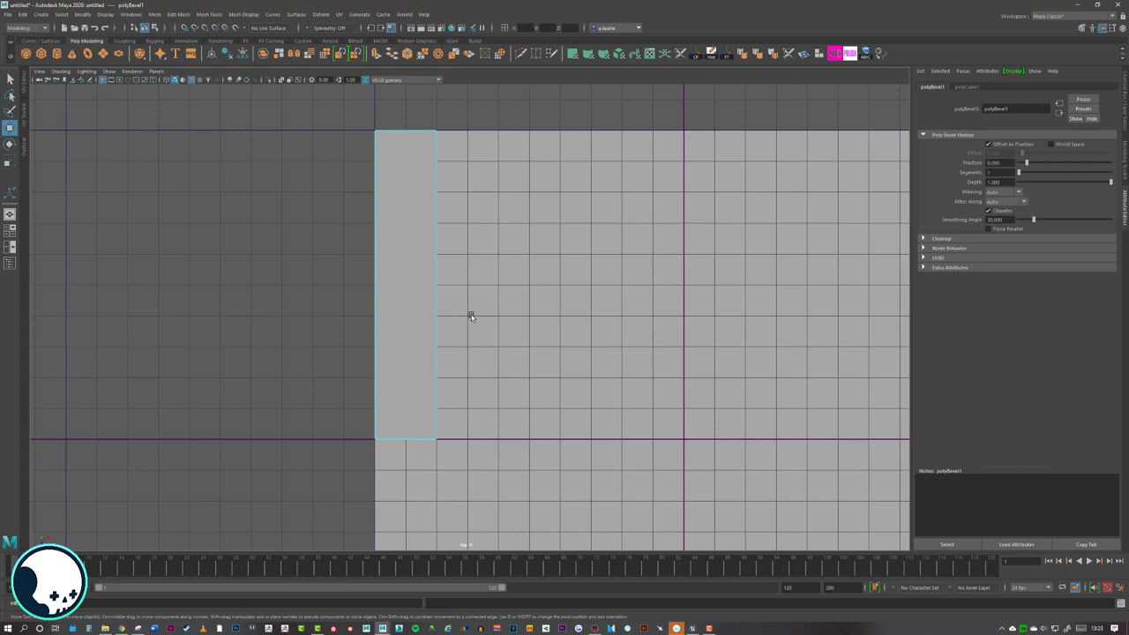
- Undo the bevel and bevel the box's edges again with a fraction of about 0.3
{"action": "key", "text": "ctrl+z"}
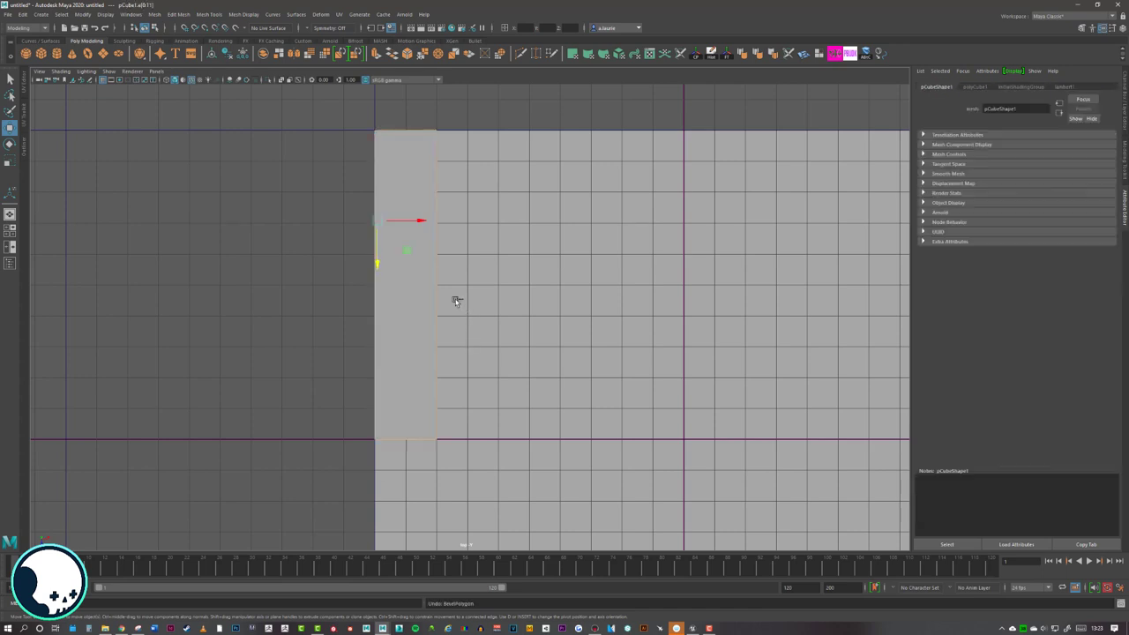
{"action": "right_click_drag", "start_coordinate": [427, 274], "coordinate": [484, 284], "text": "shift"}
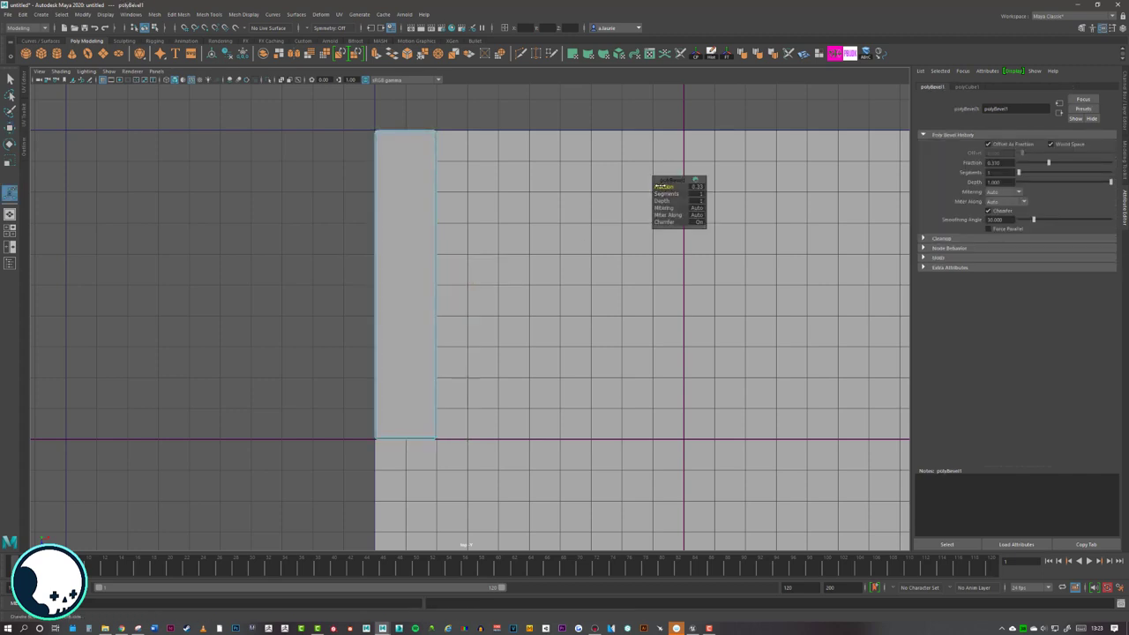
{"action": "key", "text": "space"}
- Snap the box's pivot to its back-left corner at the corner of the plane
{"action": "middle_click_drag", "start_coordinate": [523, 206], "coordinate": [530, 237], "text": "alt"}
{"action": "key", "text": "d"}
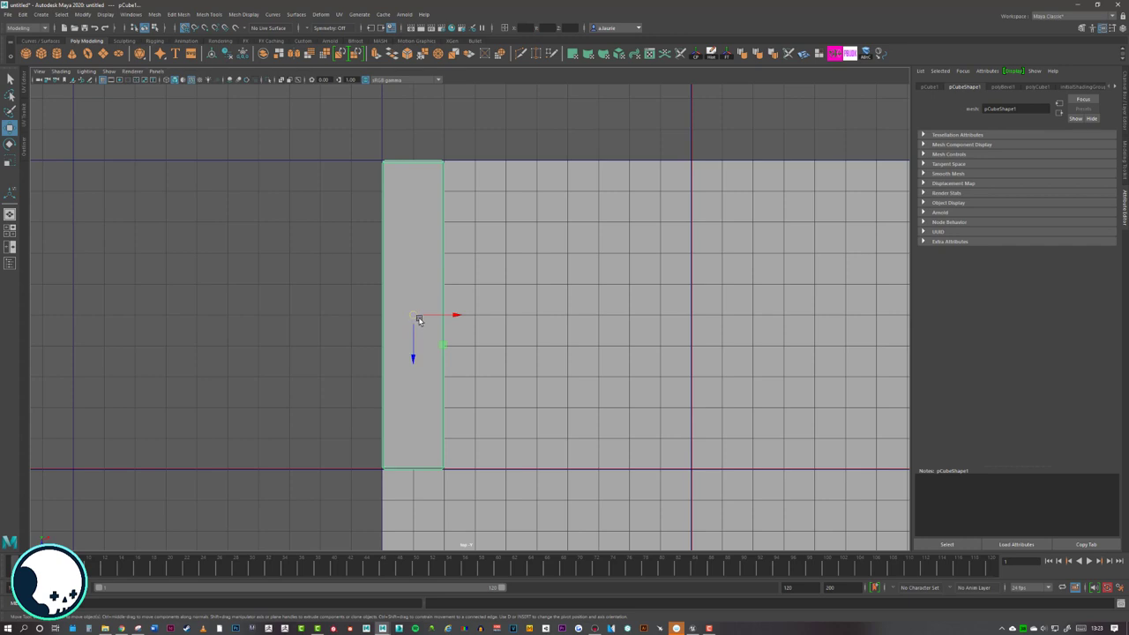
{"action": "left_click_drag", "start_coordinate": [413, 315], "coordinate": [383, 176]}
{"action": "key", "text": "ctrl+z"}
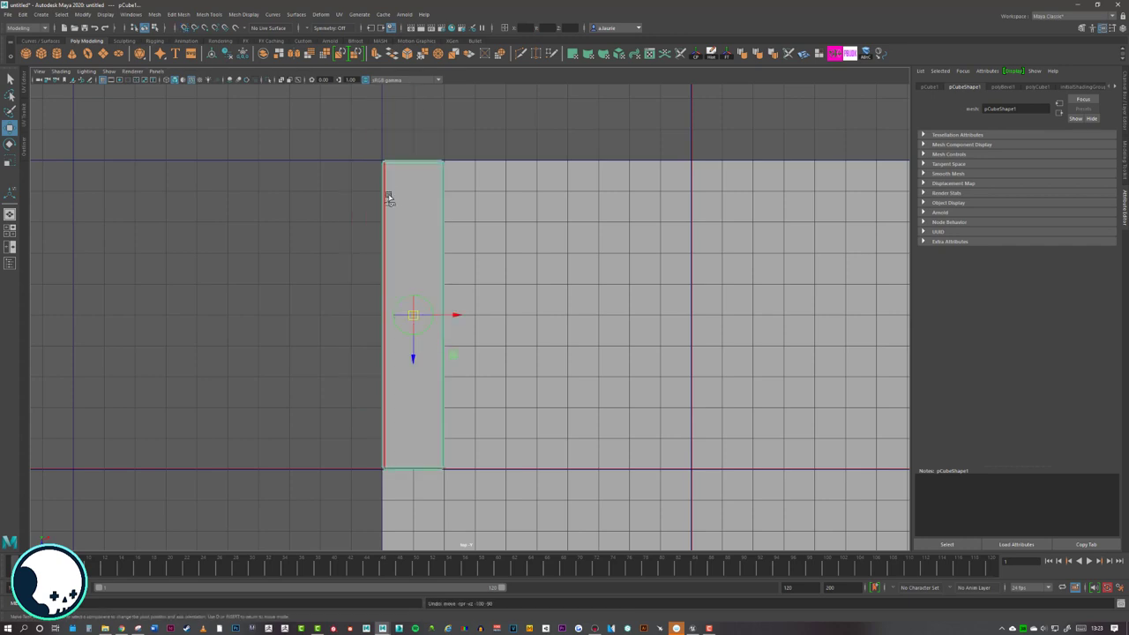
{"action": "left_click_drag", "start_coordinate": [418, 320], "coordinate": [382, 160]}
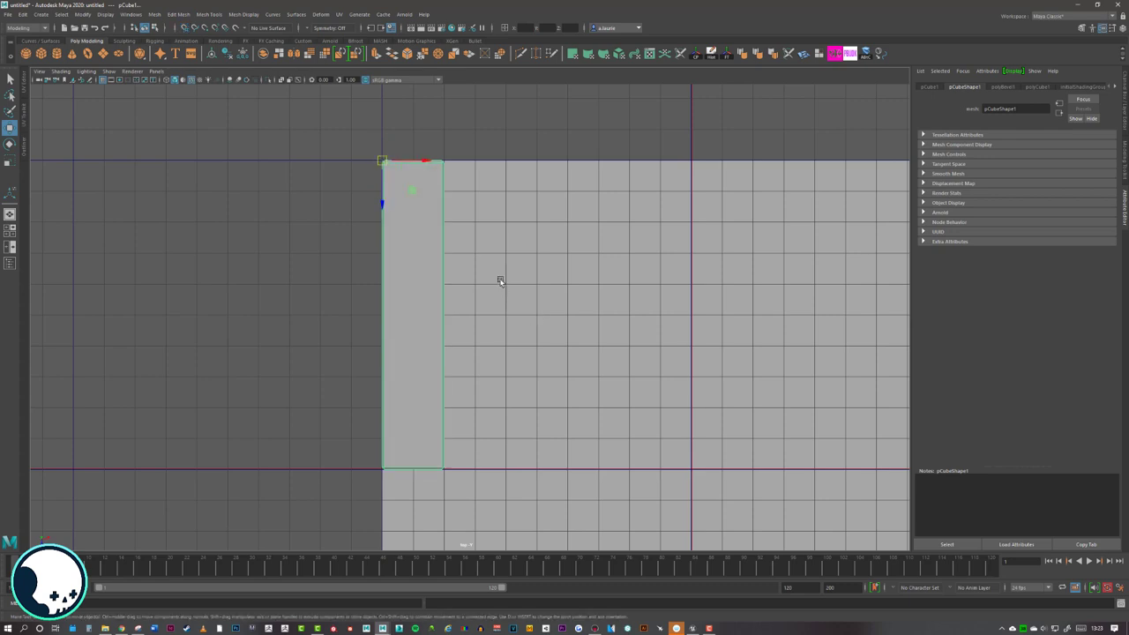
{"action": "scroll", "coordinate": [499, 282], "scroll_direction": "down", "scroll_amount": 2}
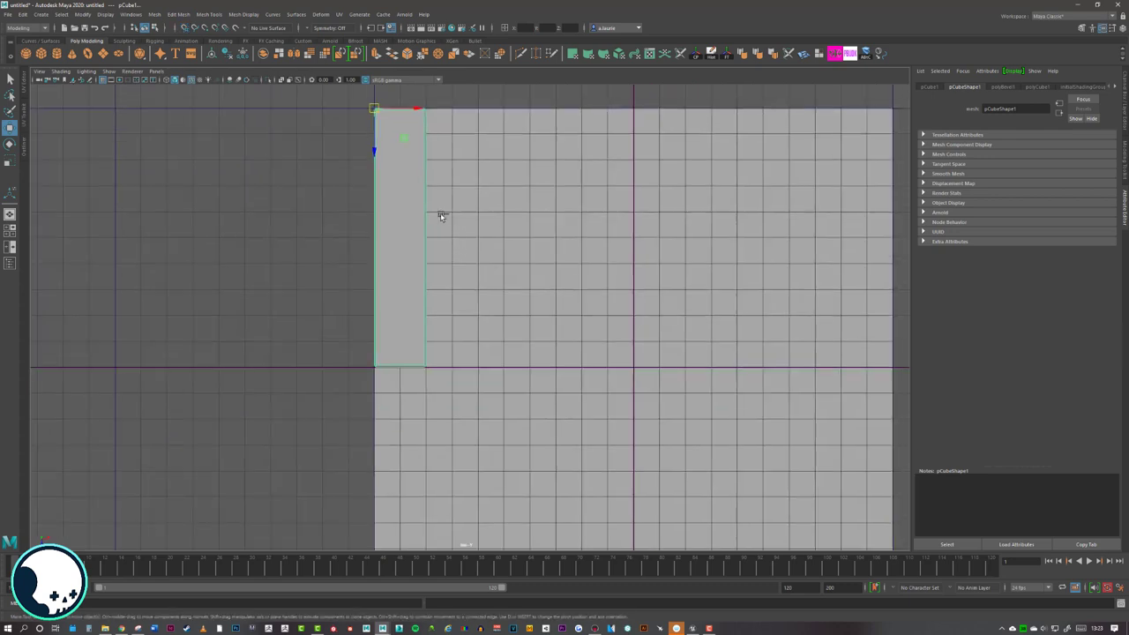
- Duplicate the box and rotate the copy 90 degrees about the corner pivot, using relative step snap of 45 degrees
{"action": "key", "text": "ctrl+d"}
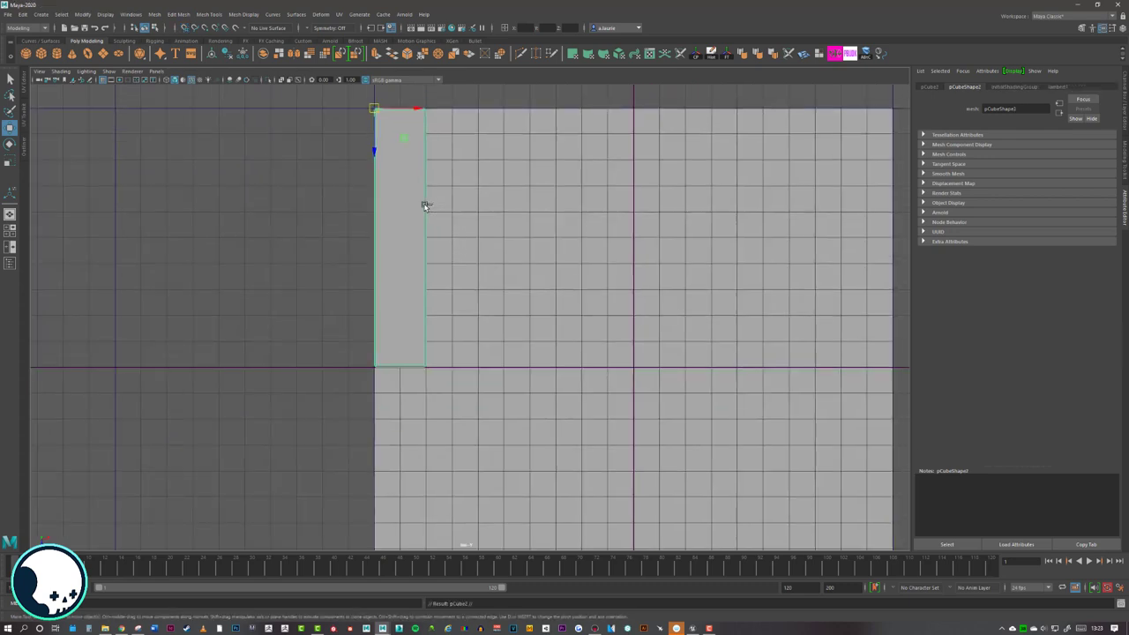
{"action": "key", "text": "e"}
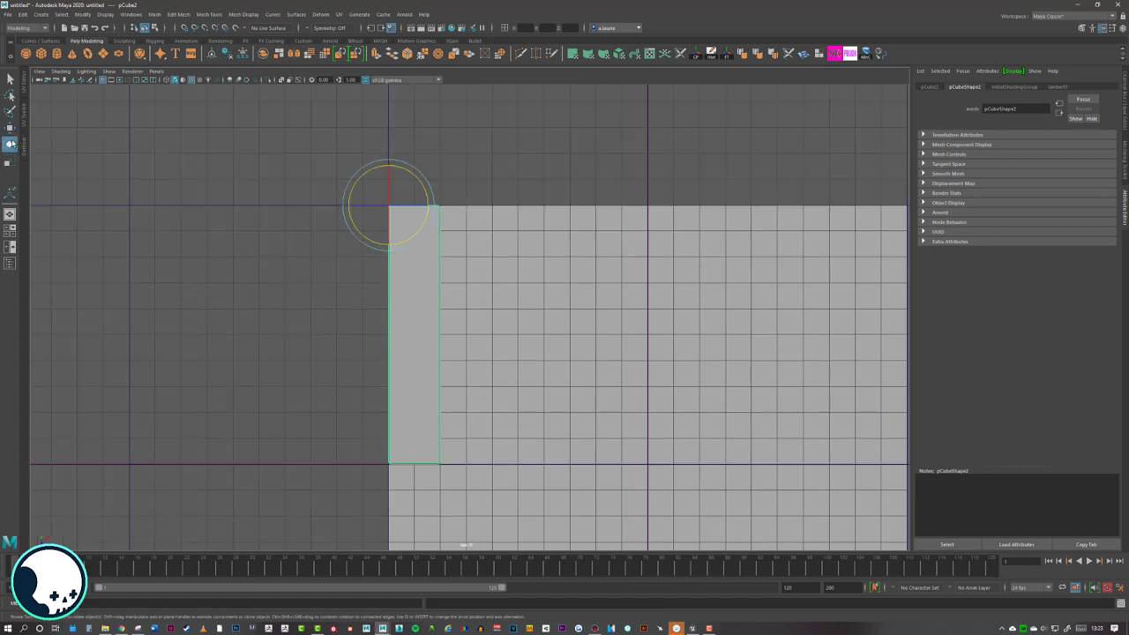
{"action": "double_click", "coordinate": [10, 144]}
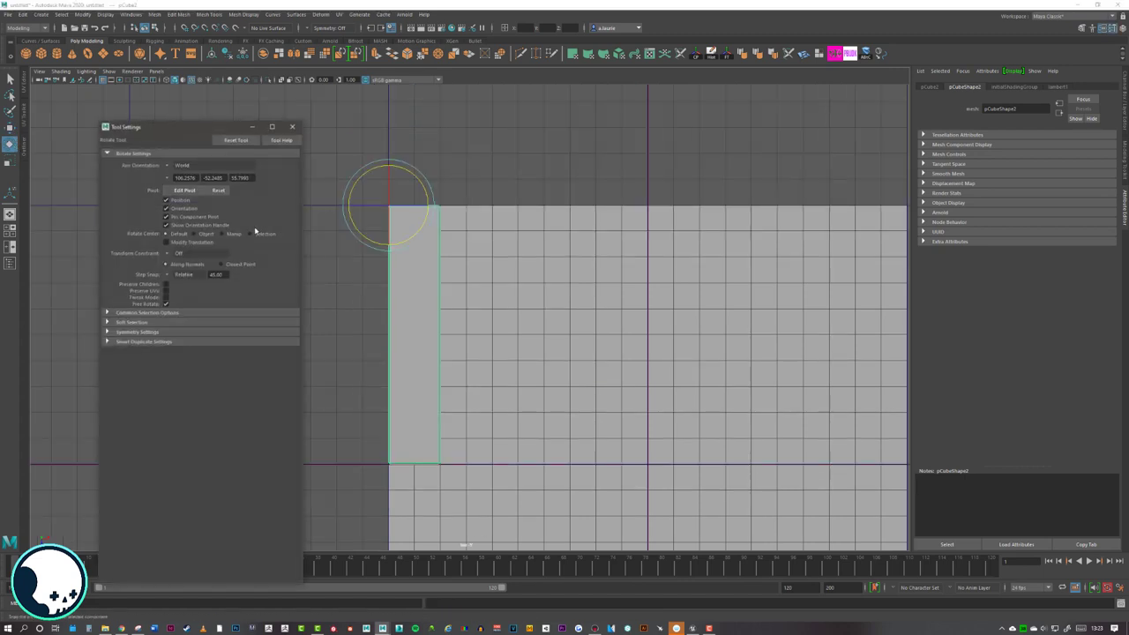
{"action": "left_click", "coordinate": [167, 276]}
{"action": "left_click", "coordinate": [188, 290]}
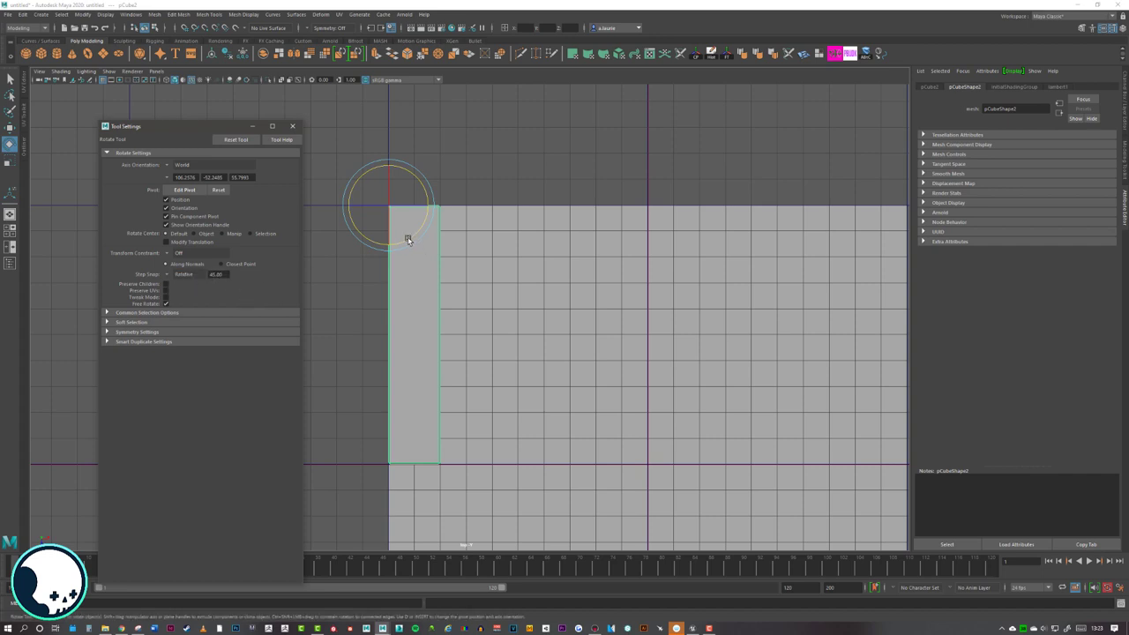
{"action": "left_click_drag", "start_coordinate": [414, 226], "coordinate": [416, 171]}
- Snap the rotated box against the first box's long side, flush with the plane's back edge
{"action": "key", "text": "w"}
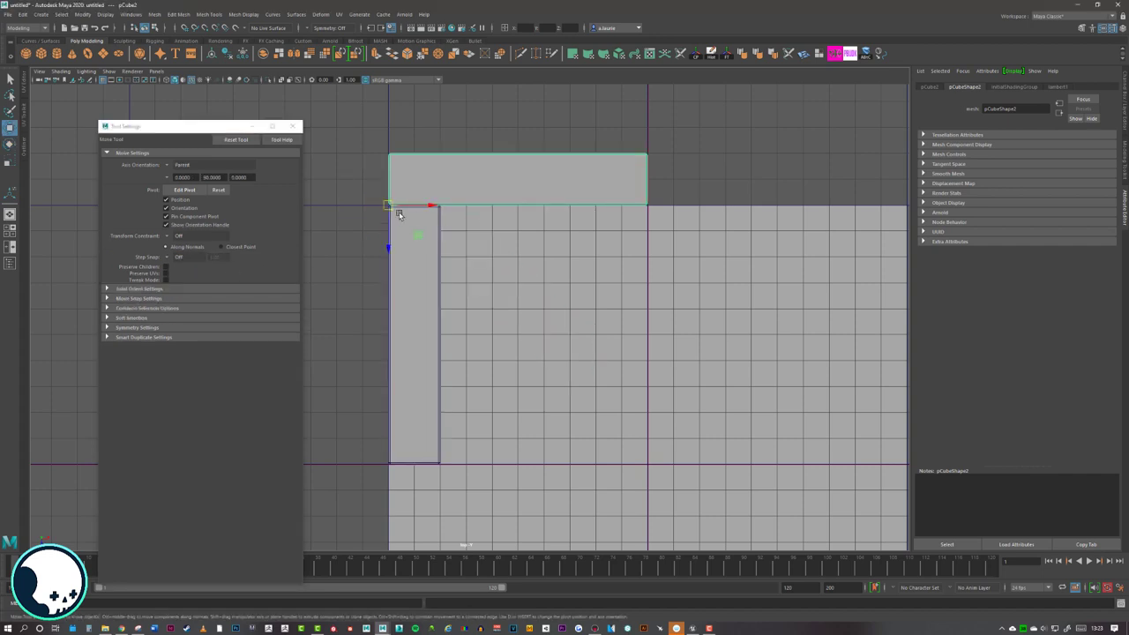
{"action": "left_click_drag", "start_coordinate": [398, 214], "coordinate": [438, 255]}
{"action": "middle_click_drag", "start_coordinate": [504, 298], "coordinate": [488, 246], "text": "alt"}
- Duplicate both boxes and snap each copy diagonally, two grid cells across and two forward, to continue the herringbone pattern
{"action": "left_click", "coordinate": [397, 239]}
{"action": "left_click", "coordinate": [471, 202]}
{"action": "key", "text": "ctrl+d"}
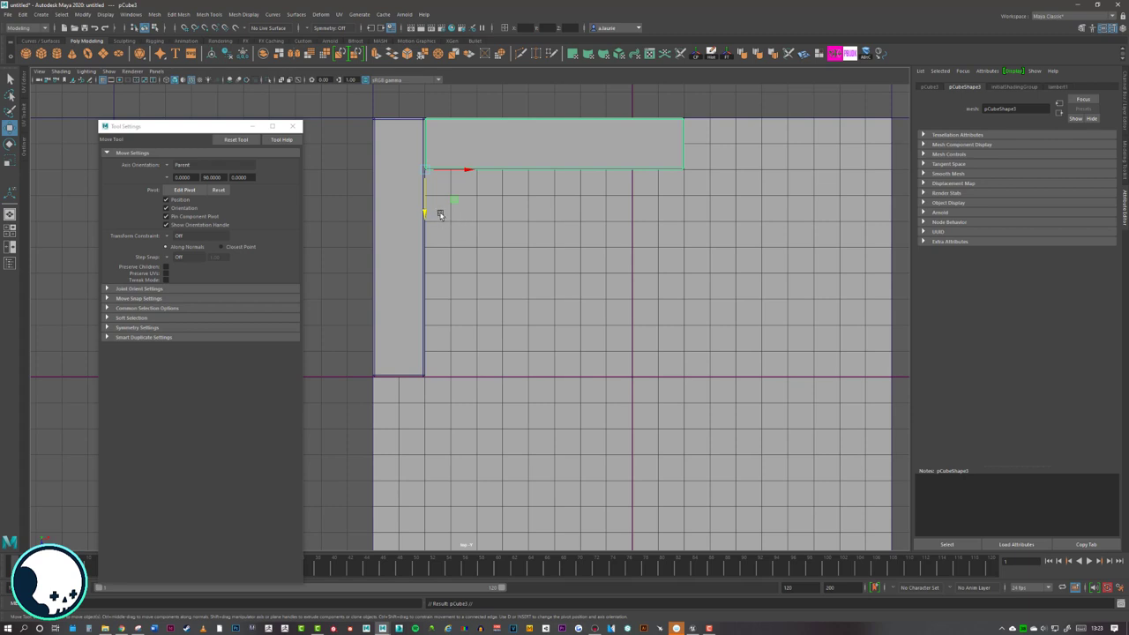
{"action": "left_click_drag", "start_coordinate": [461, 166], "coordinate": [478, 216]}
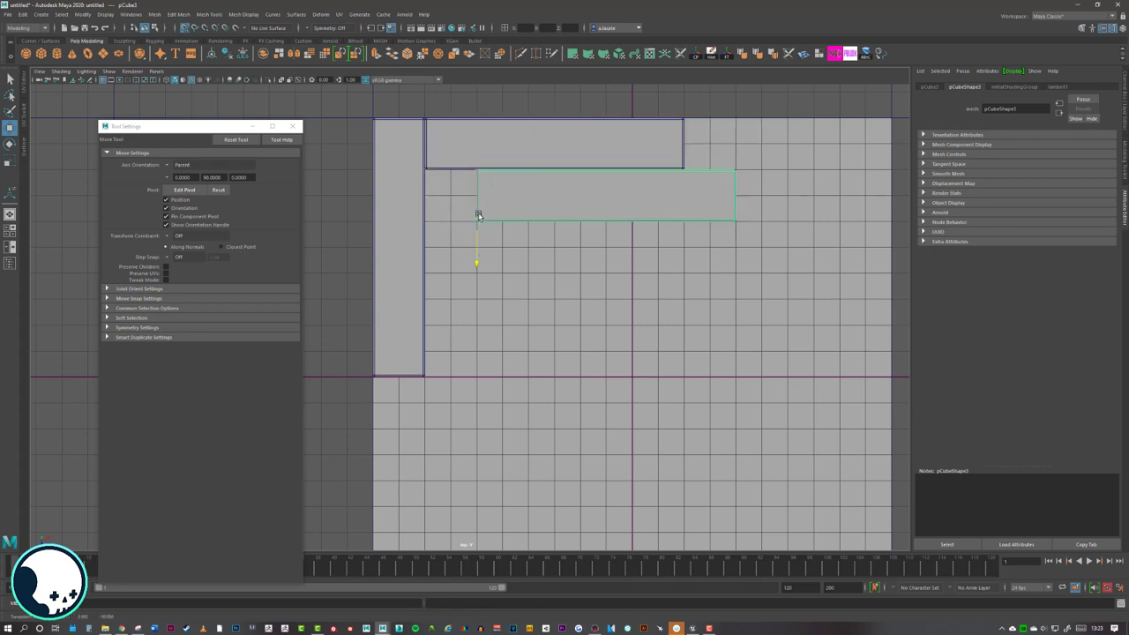
{"action": "left_click", "coordinate": [385, 247]}
{"action": "key", "text": "ctrl+d"}
{"action": "left_click_drag", "start_coordinate": [409, 121], "coordinate": [429, 180]}
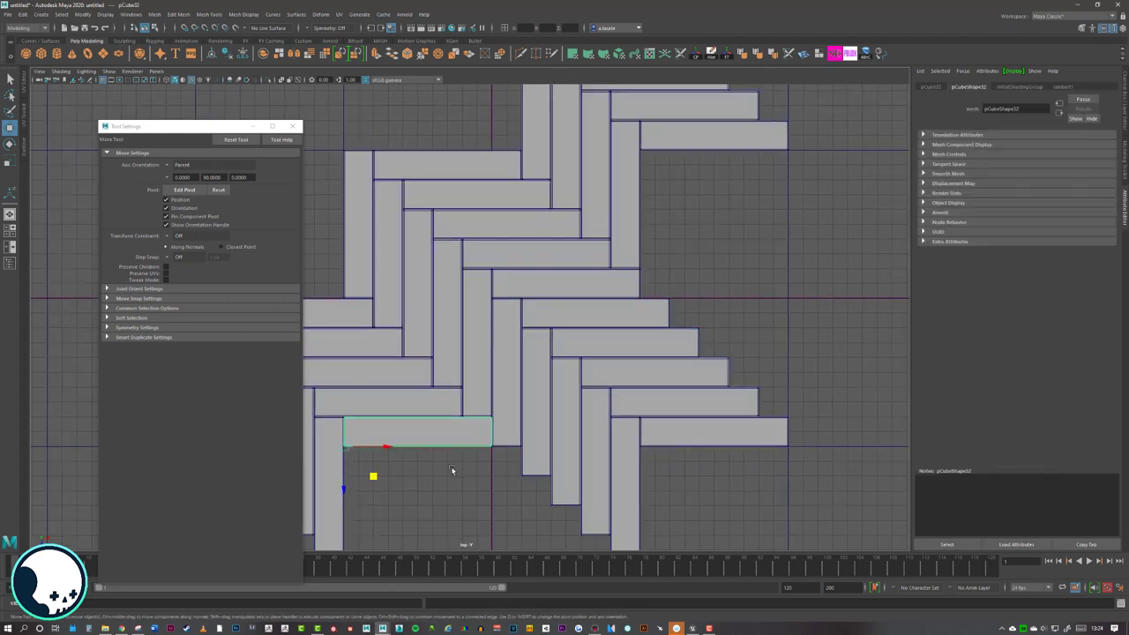
- Try moving the selected horizontal tile forward out of the herringbone pattern, and undo the move
{"action": "left_click_drag", "start_coordinate": [344, 491], "coordinate": [344, 548]}
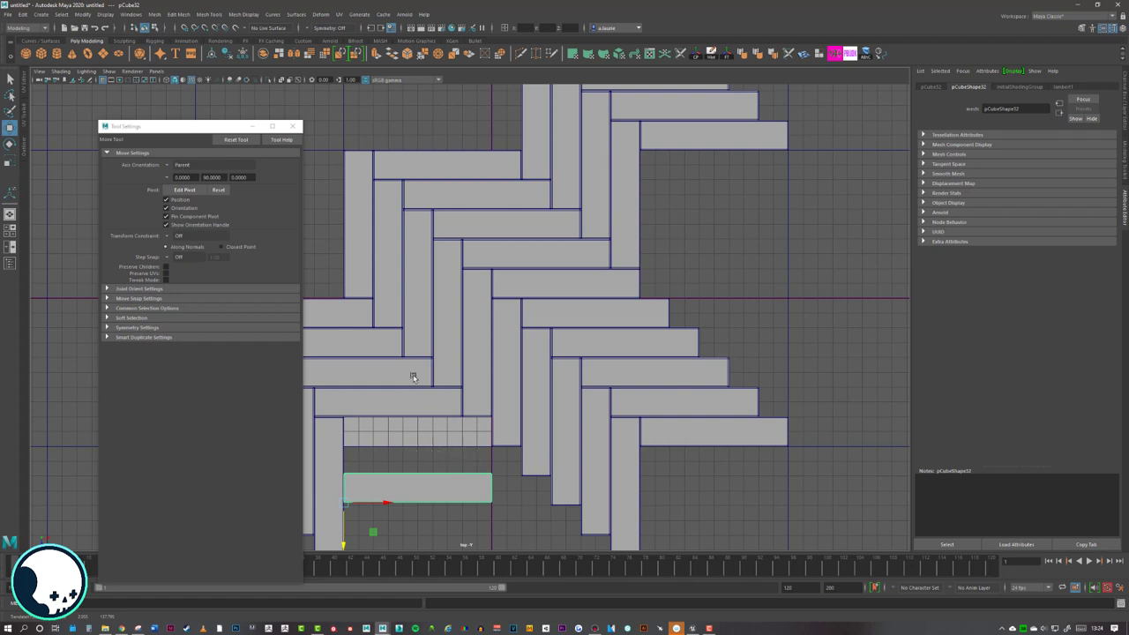
{"action": "key", "text": "ctrl+z"}
{"action": "middle_click_drag", "start_coordinate": [355, 142], "coordinate": [393, 170], "text": "alt"}
{"action": "middle_click_drag", "start_coordinate": [492, 332], "coordinate": [475, 221], "text": "alt"}
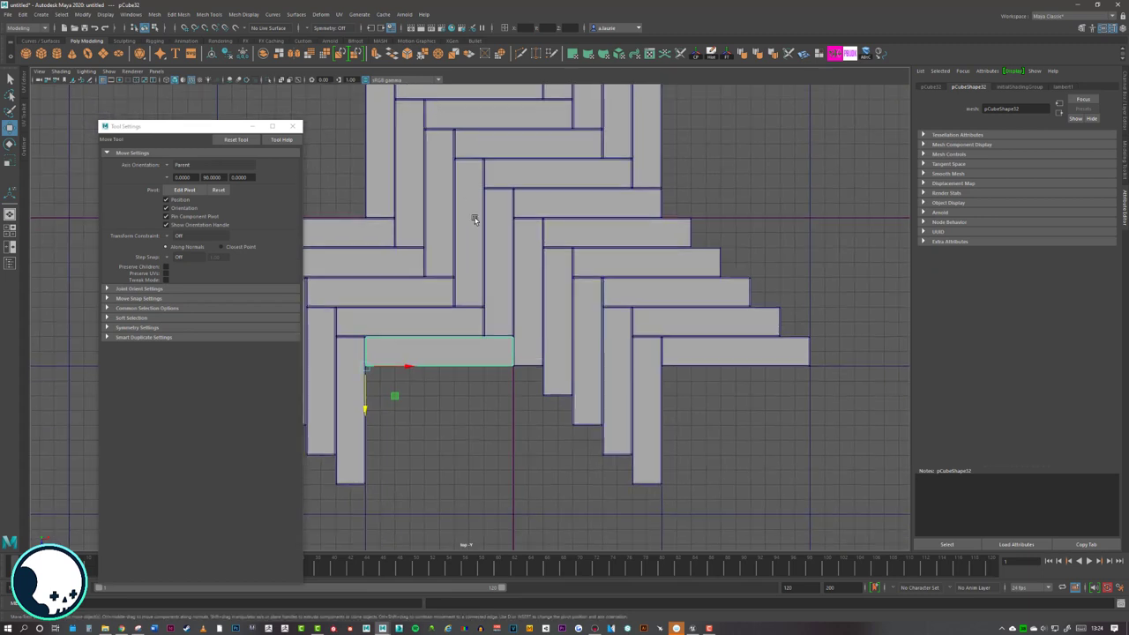
- Try shifting the matching vertical tiles at the back and front of the pattern sideways, and undo the moves
{"action": "left_click", "coordinate": [554, 377]}
{"action": "middle_click_drag", "start_coordinate": [570, 226], "coordinate": [539, 364], "text": "alt"}
{"action": "left_click", "coordinate": [530, 145]}
{"action": "left_click_drag", "start_coordinate": [543, 112], "coordinate": [479, 105]}
{"action": "left_click", "coordinate": [524, 469]}
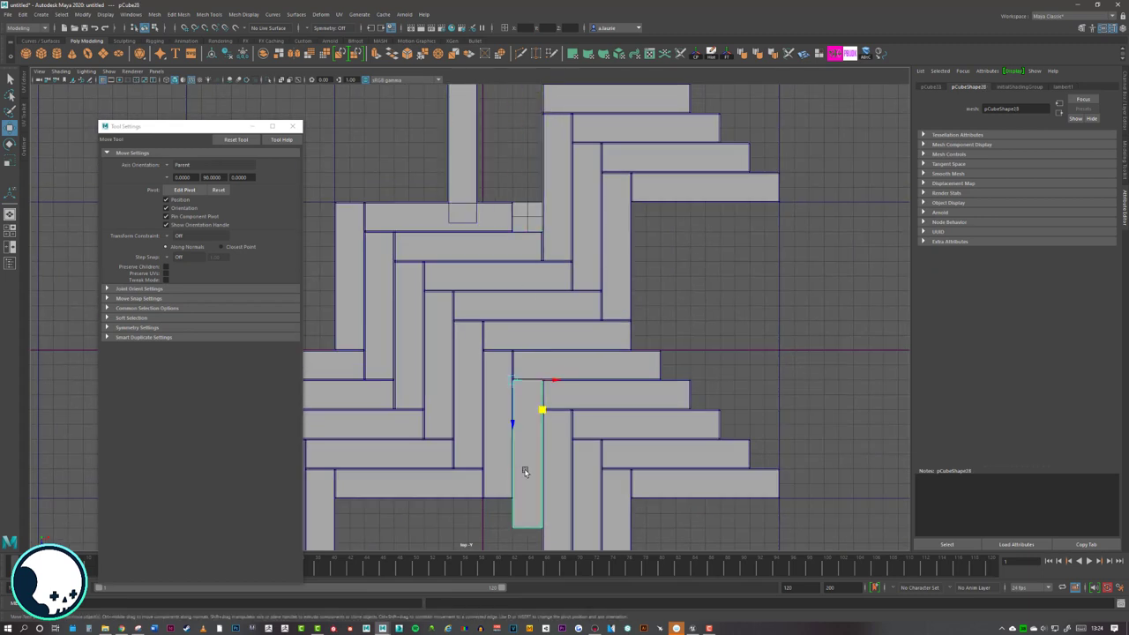
{"action": "left_click_drag", "start_coordinate": [542, 408], "coordinate": [497, 407]}
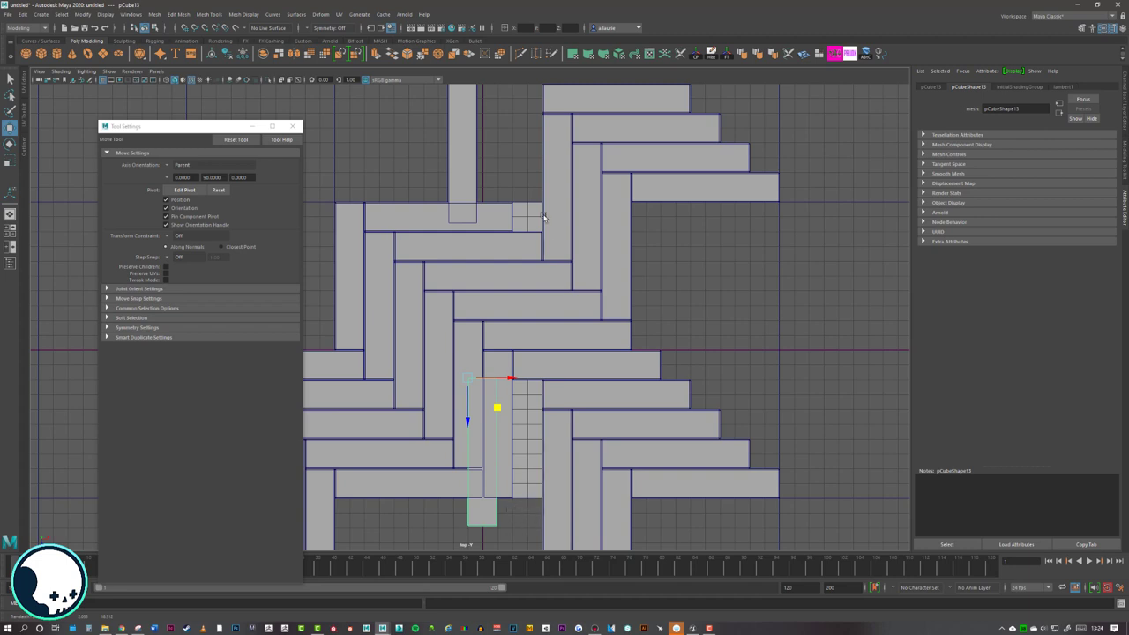
{"action": "key", "text": "ctrl+z"}
{"action": "key", "text": "ctrl+z"}
{"action": "key", "text": "ctrl+z"}
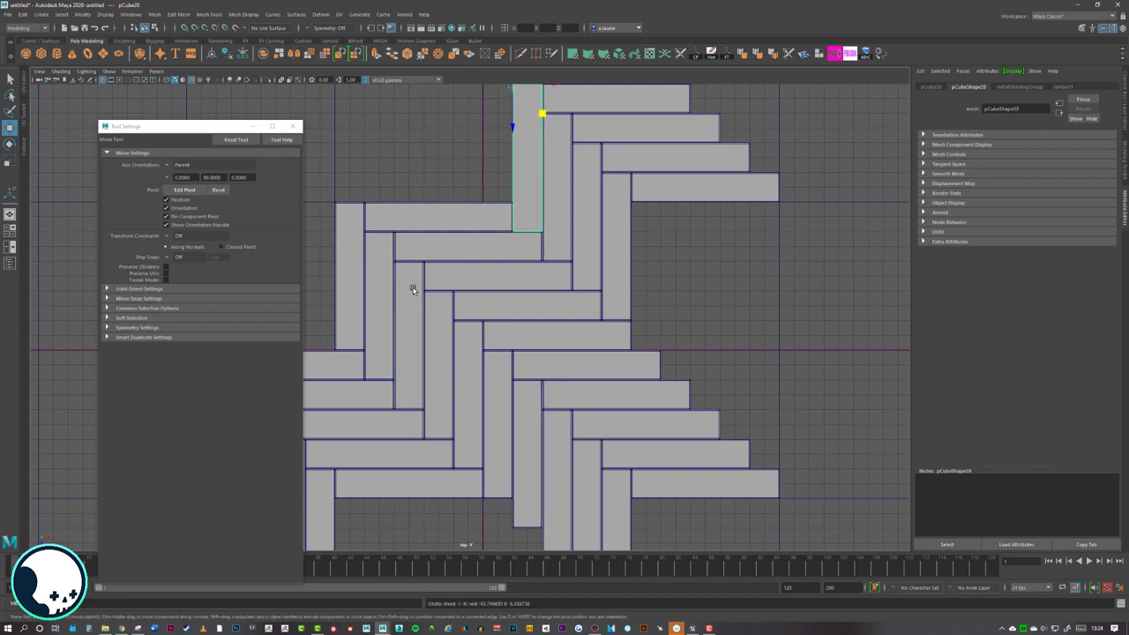
{"action": "scroll", "coordinate": [517, 217], "scroll_direction": "up", "scroll_amount": 3}
{"action": "scroll", "coordinate": [574, 204], "scroll_direction": "down", "scroll_amount": 5}
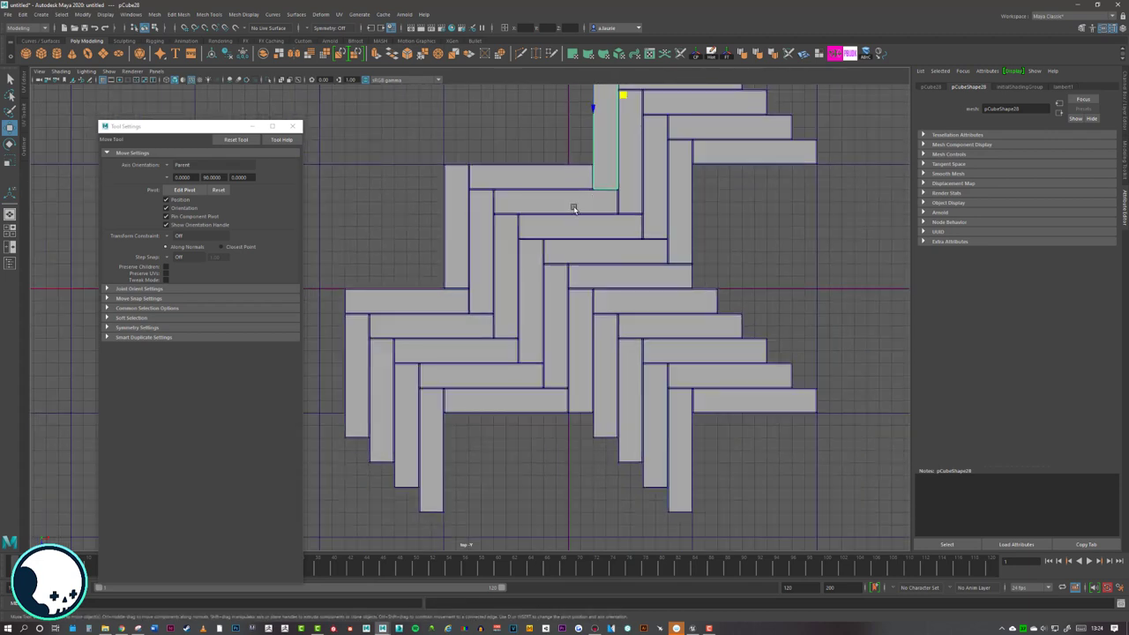
{"action": "scroll", "coordinate": [656, 293], "scroll_direction": "down", "scroll_amount": 3}
{"action": "scroll", "coordinate": [530, 293], "scroll_direction": "up", "scroll_amount": 4}
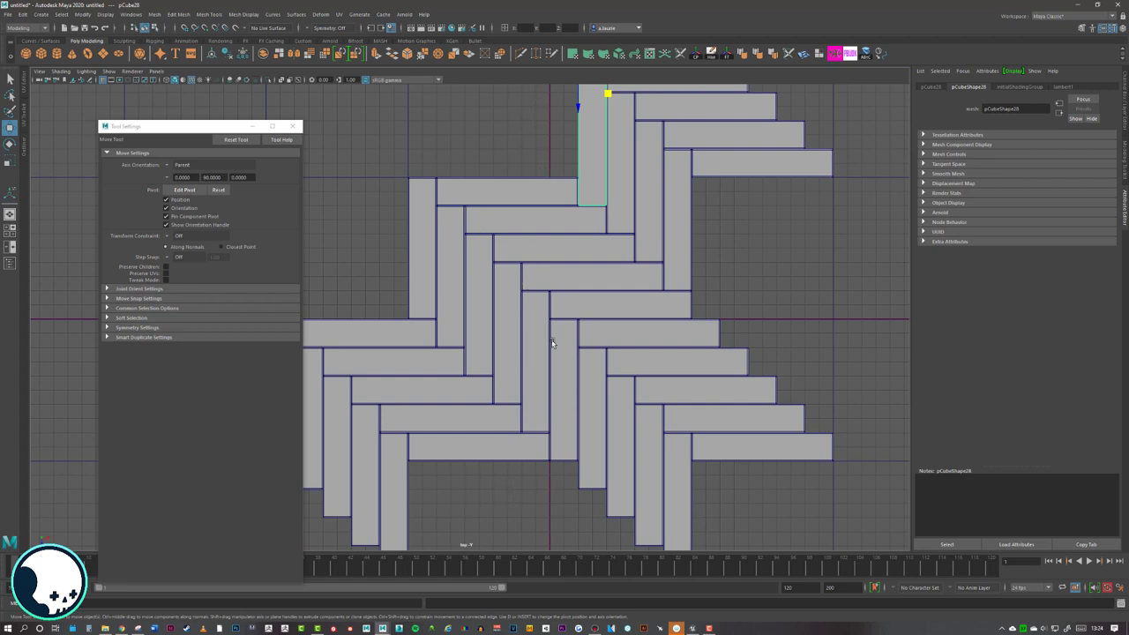
- Examine the outline and joints of the herringbone tile pattern from above
{"action": "middle_click_drag", "start_coordinate": [580, 246], "coordinate": [575, 282], "text": "alt"}
{"action": "right_click_drag", "start_coordinate": [574, 282], "coordinate": [562, 292], "text": "alt"}
{"action": "middle_click_drag", "start_coordinate": [571, 280], "coordinate": [582, 260], "text": "alt"}
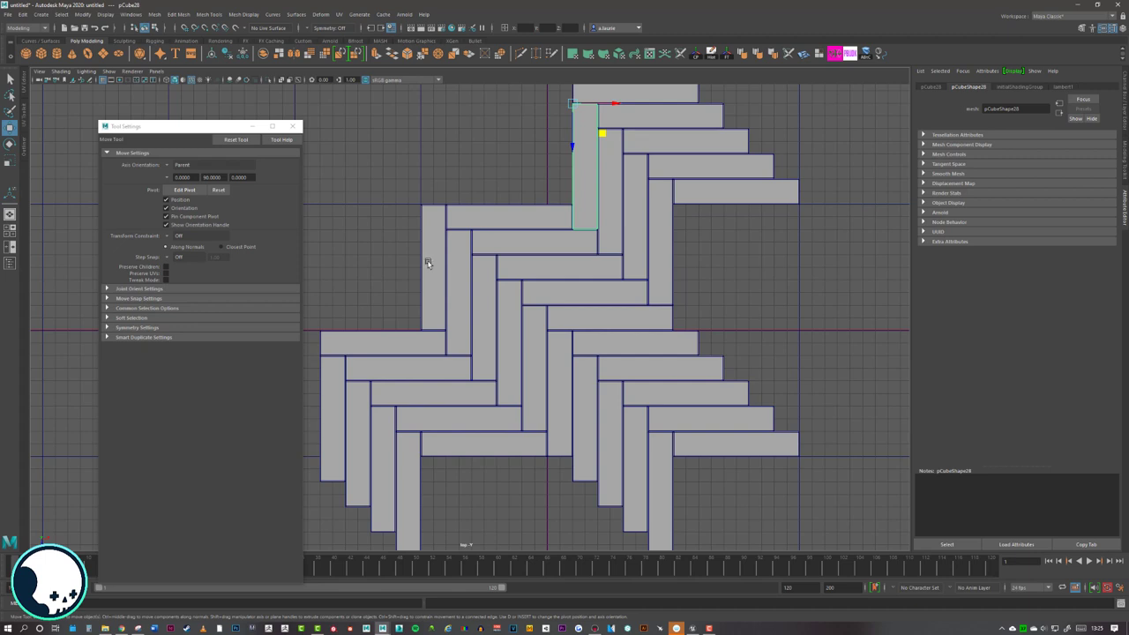
{"action": "left_click", "coordinate": [448, 171]}
{"action": "middle_click_drag", "start_coordinate": [520, 221], "coordinate": [499, 167], "text": "alt"}
{"action": "right_click_drag", "start_coordinate": [498, 168], "coordinate": [411, 209], "text": "alt"}
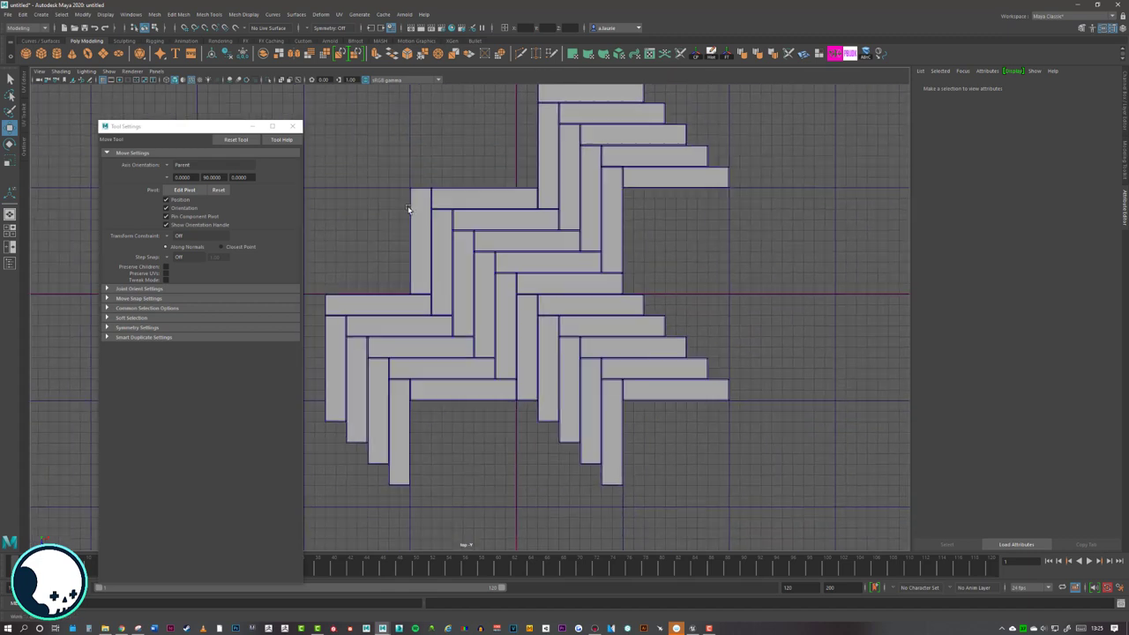
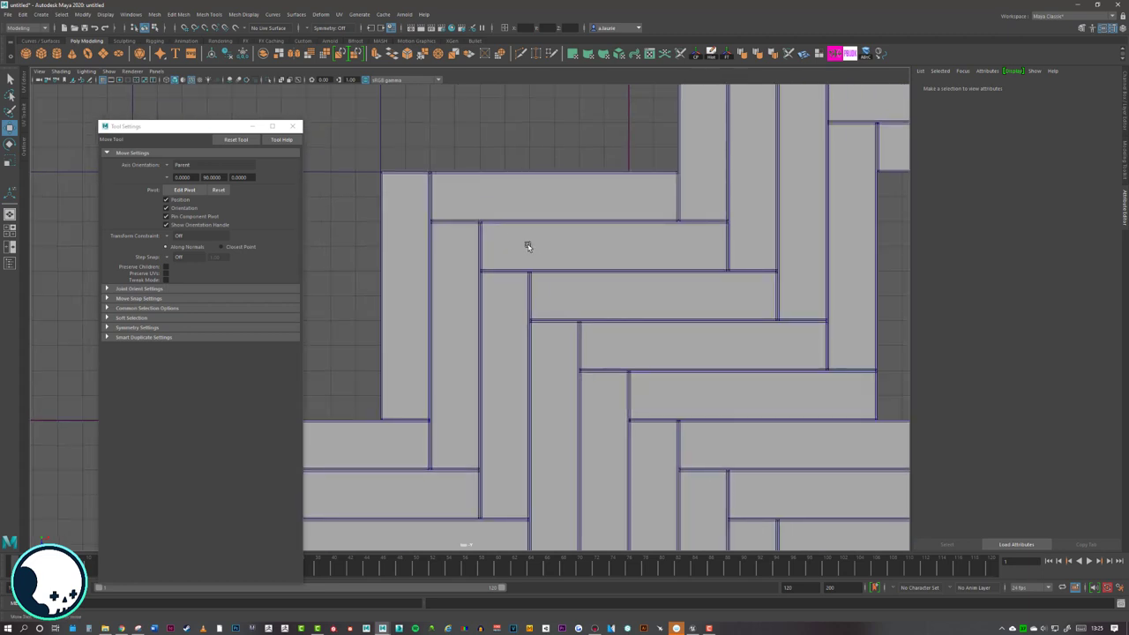
{"action": "scroll", "coordinate": [520, 249], "scroll_direction": "up", "scroll_amount": 4}
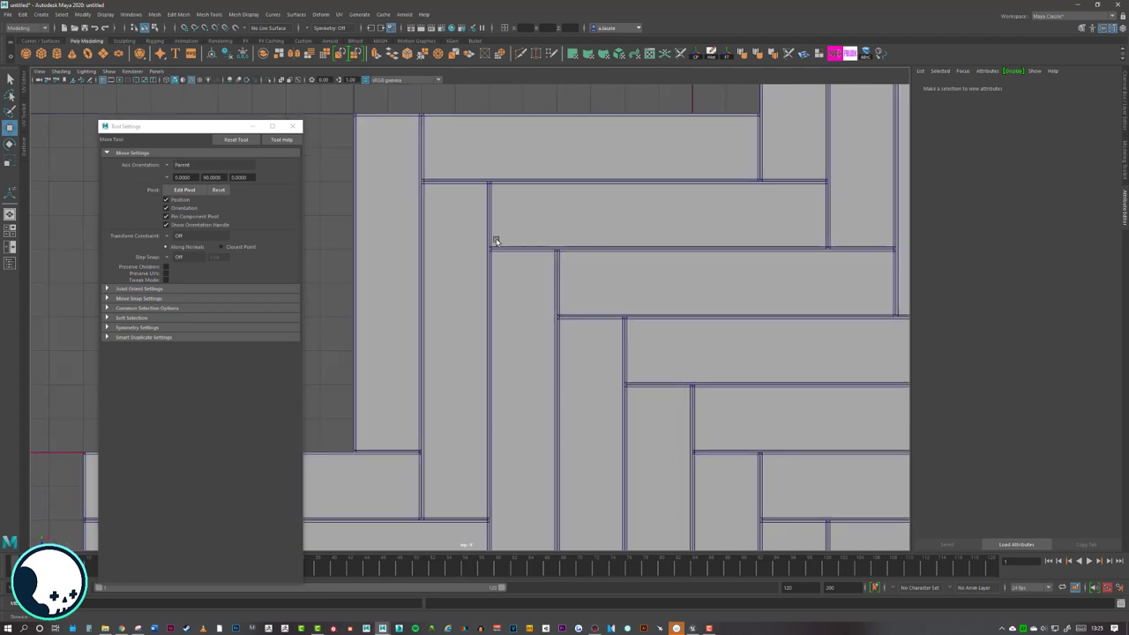
{"action": "right_click", "coordinate": [455, 198]}
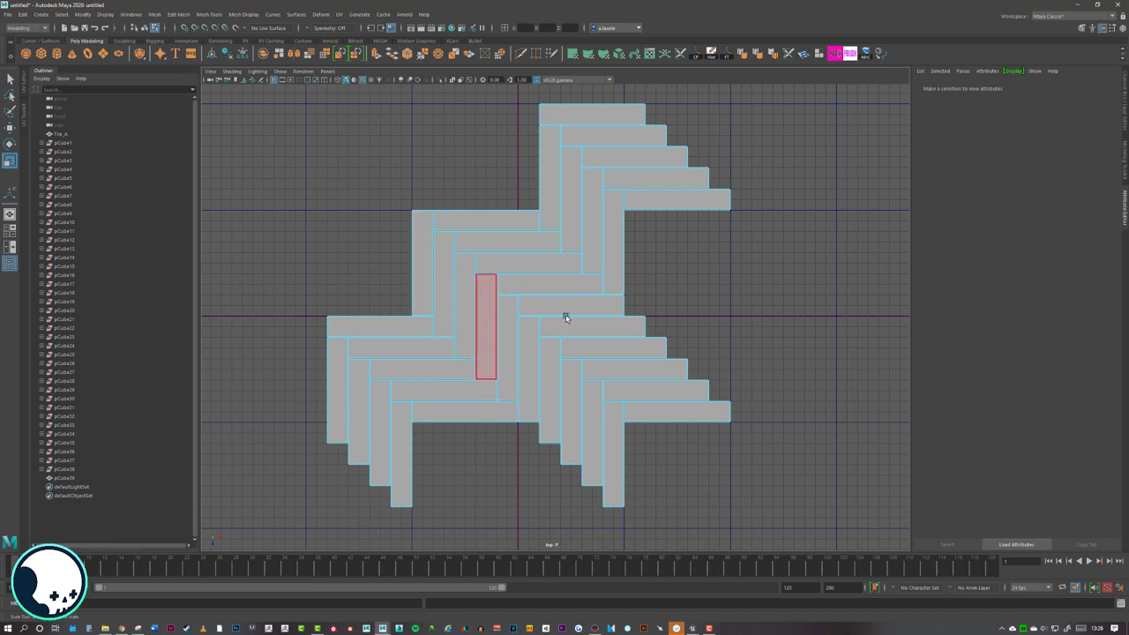
- Select all faces of the combined herringbone mesh and apply the Transform component operation with a slight offset
{"action": "scroll", "coordinate": [572, 272], "scroll_direction": "down", "scroll_amount": 2}
{"action": "middle_click_drag", "start_coordinate": [572, 272], "coordinate": [577, 284], "text": "alt"}
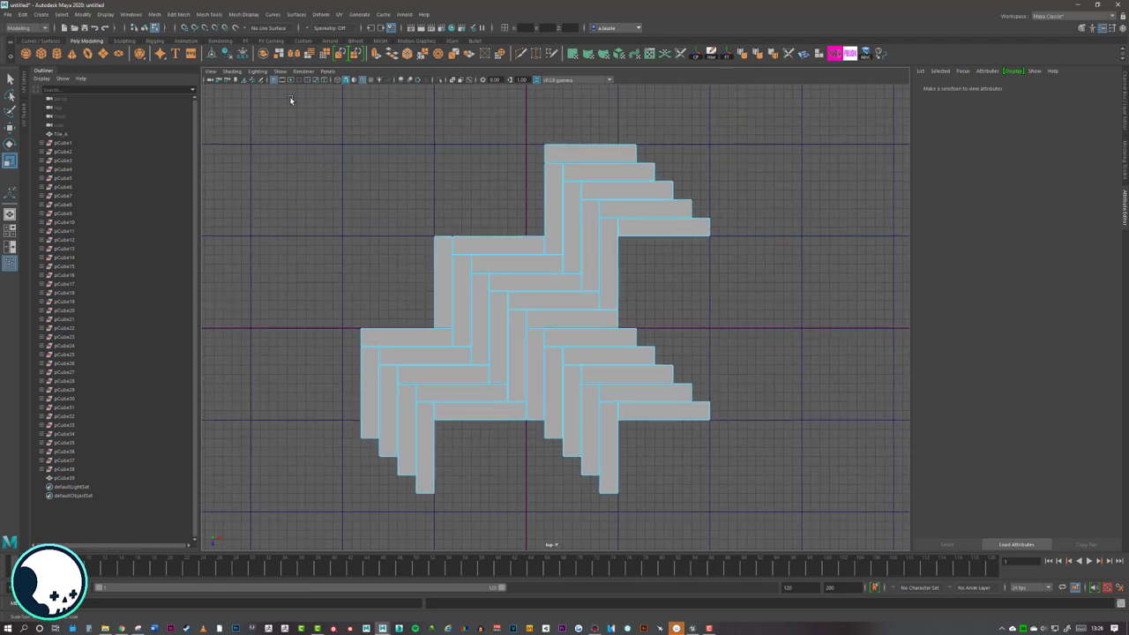
{"action": "left_click_drag", "start_coordinate": [289, 96], "coordinate": [765, 505]}
{"action": "left_click_drag", "start_coordinate": [765, 503], "coordinate": [765, 505]}
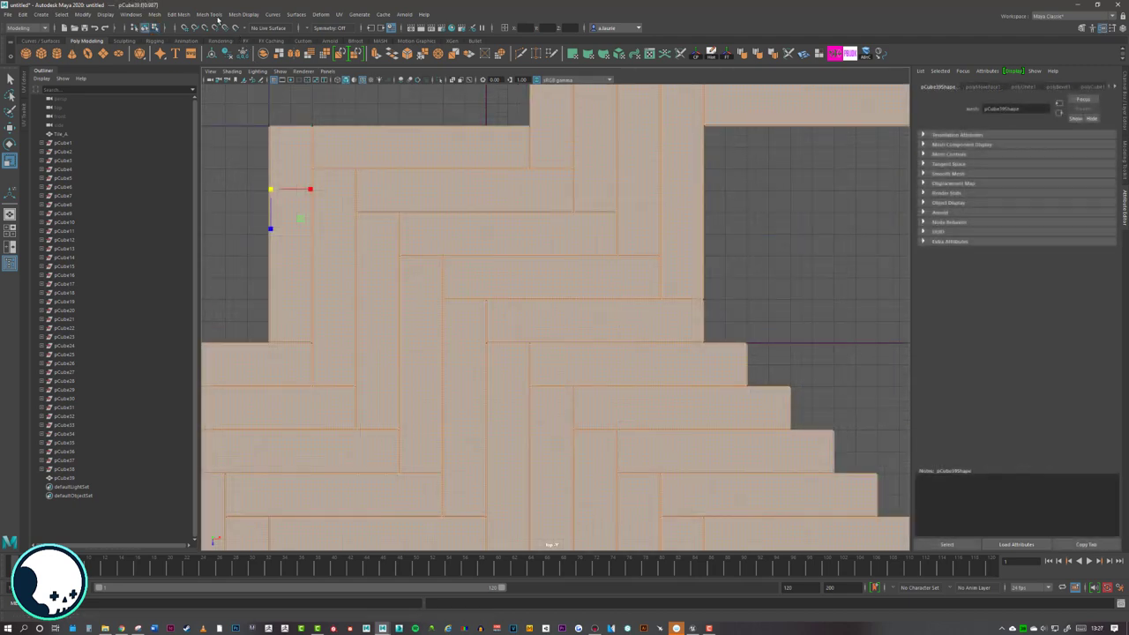
{"action": "left_click", "coordinate": [185, 15]}
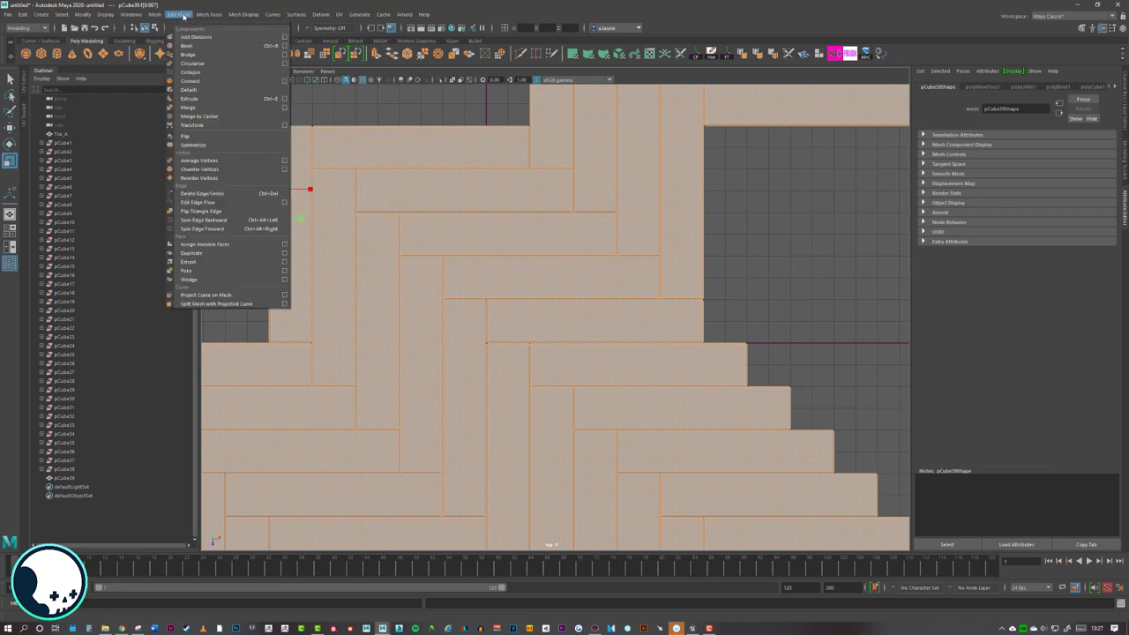
{"action": "left_click", "coordinate": [193, 126]}
{"action": "middle_click_drag", "start_coordinate": [429, 201], "coordinate": [517, 159], "text": "alt"}
{"action": "scroll", "coordinate": [520, 228], "scroll_direction": "up", "scroll_amount": 3}
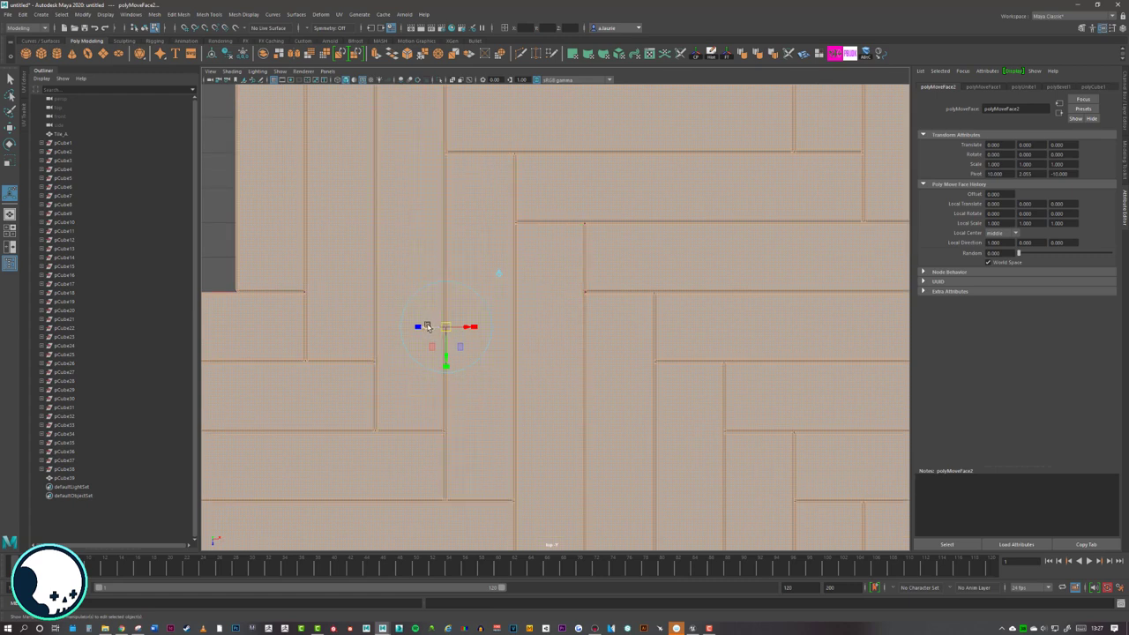
{"action": "left_click_drag", "start_coordinate": [426, 328], "coordinate": [428, 327]}
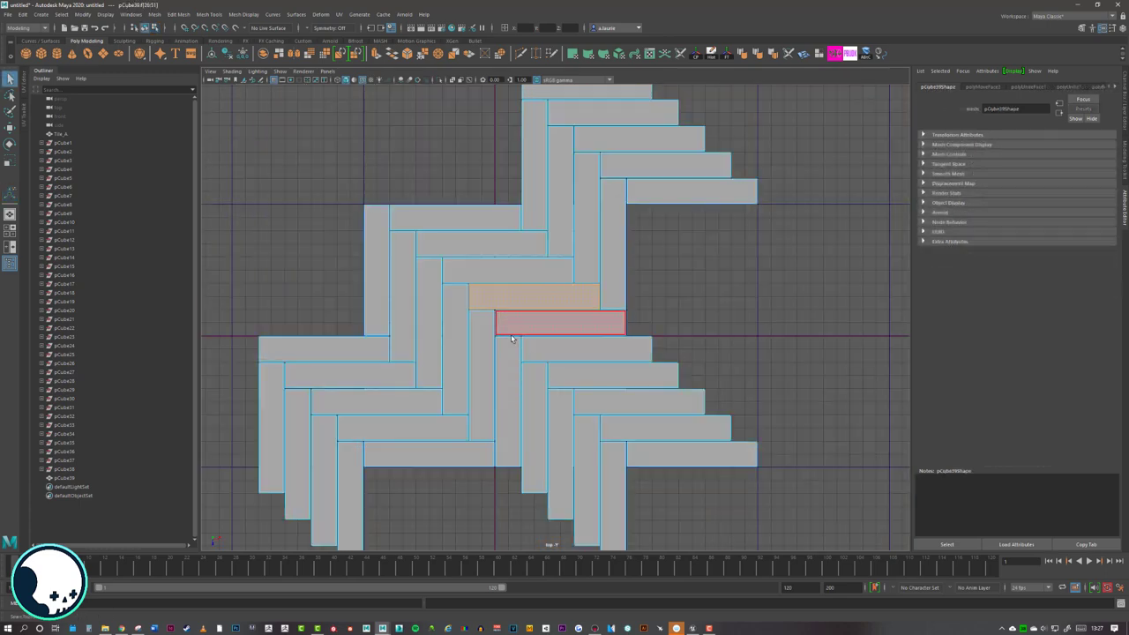
- Tilt one tile's faces slightly with the Rotate tool in the perspective view to make the floor uneven
{"action": "key", "text": "space"}
{"action": "key", "text": "space"}
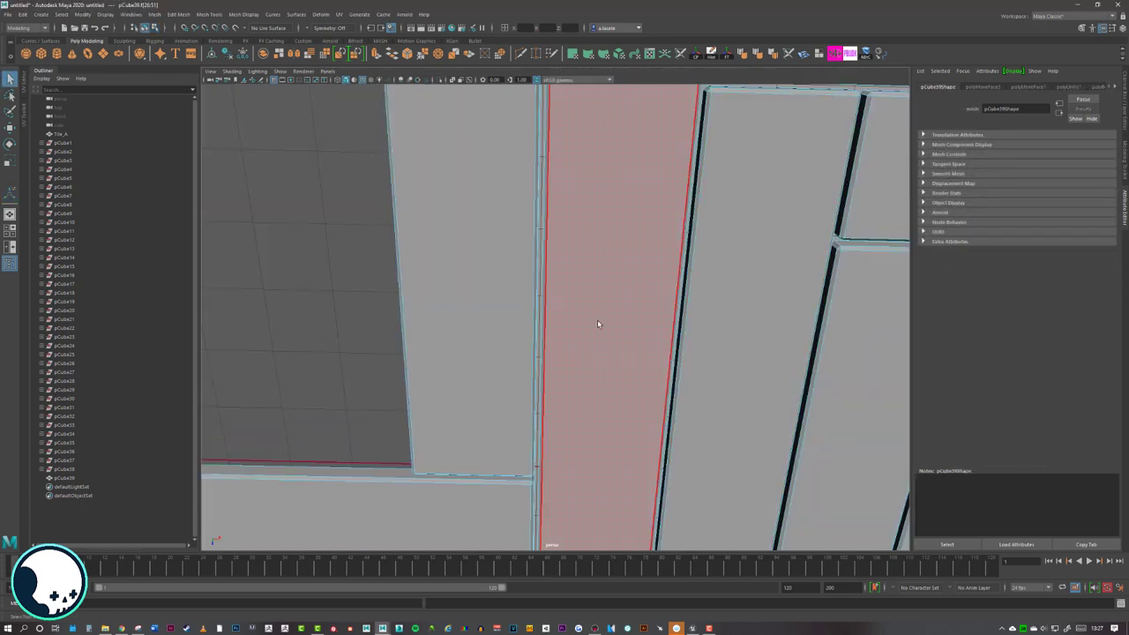
{"action": "left_click_drag", "start_coordinate": [597, 319], "coordinate": [484, 298], "text": "alt"}
{"action": "middle_click_drag", "start_coordinate": [484, 298], "coordinate": [529, 304], "text": "alt"}
{"action": "key", "text": "e"}
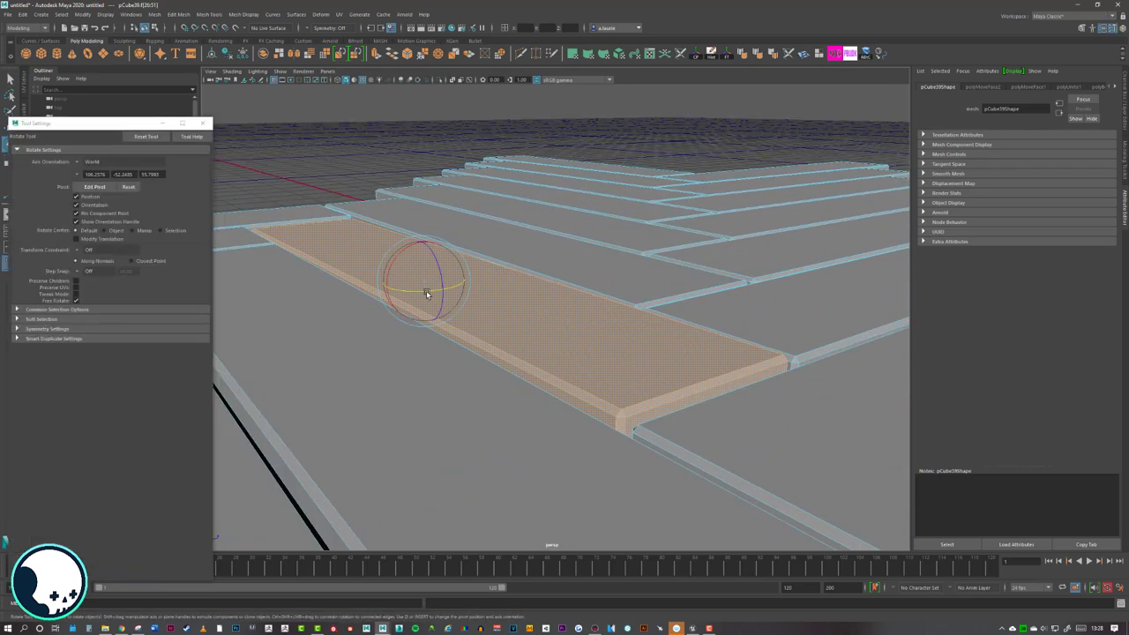
{"action": "left_click_drag", "start_coordinate": [426, 290], "coordinate": [427, 292]}
{"action": "scroll", "coordinate": [583, 292], "scroll_direction": "down", "scroll_amount": 1}
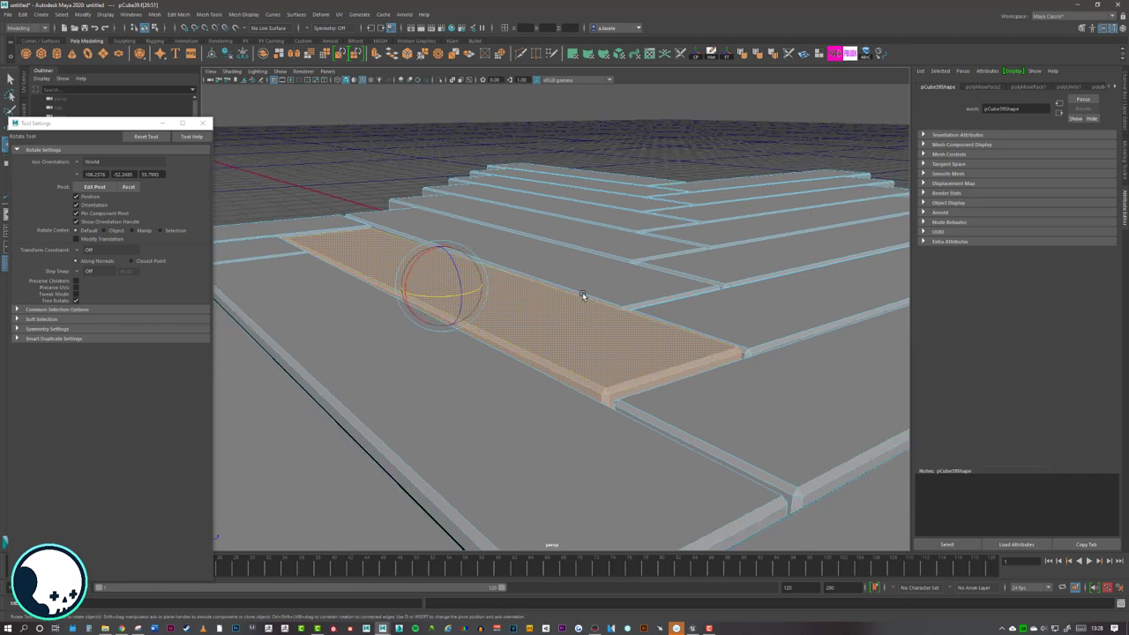
- Select other individual tiles within the mesh and tilt them slightly as well
{"action": "double_click", "coordinate": [725, 245]}
{"action": "key", "text": "f"}
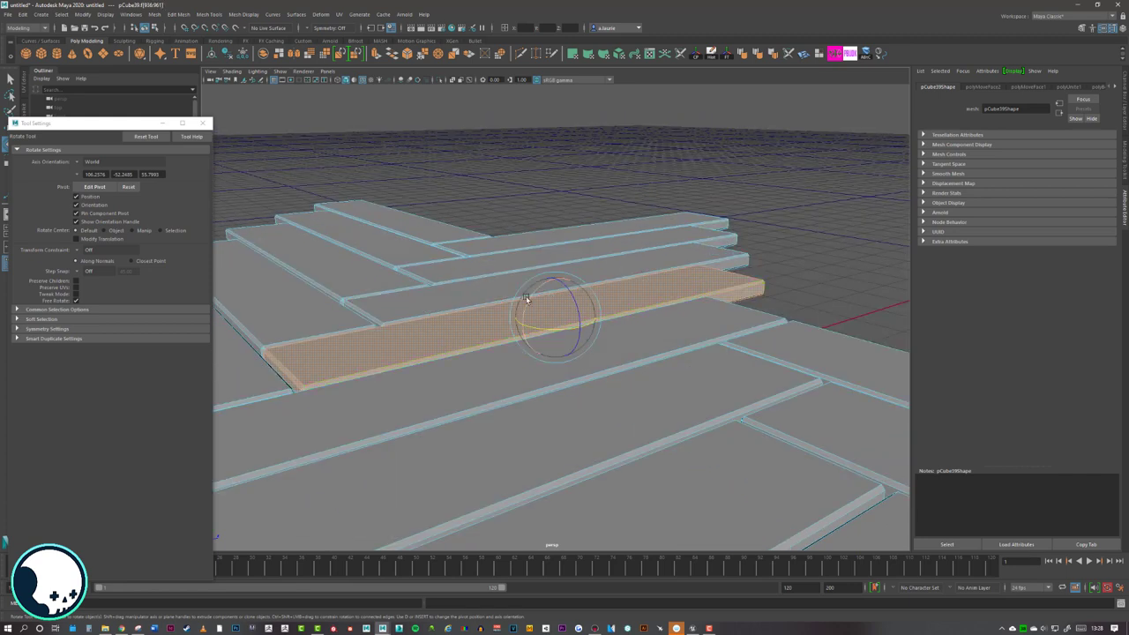
{"action": "left_click_drag", "start_coordinate": [524, 315], "coordinate": [511, 282], "text": "alt"}
{"action": "left_click", "coordinate": [435, 268]}
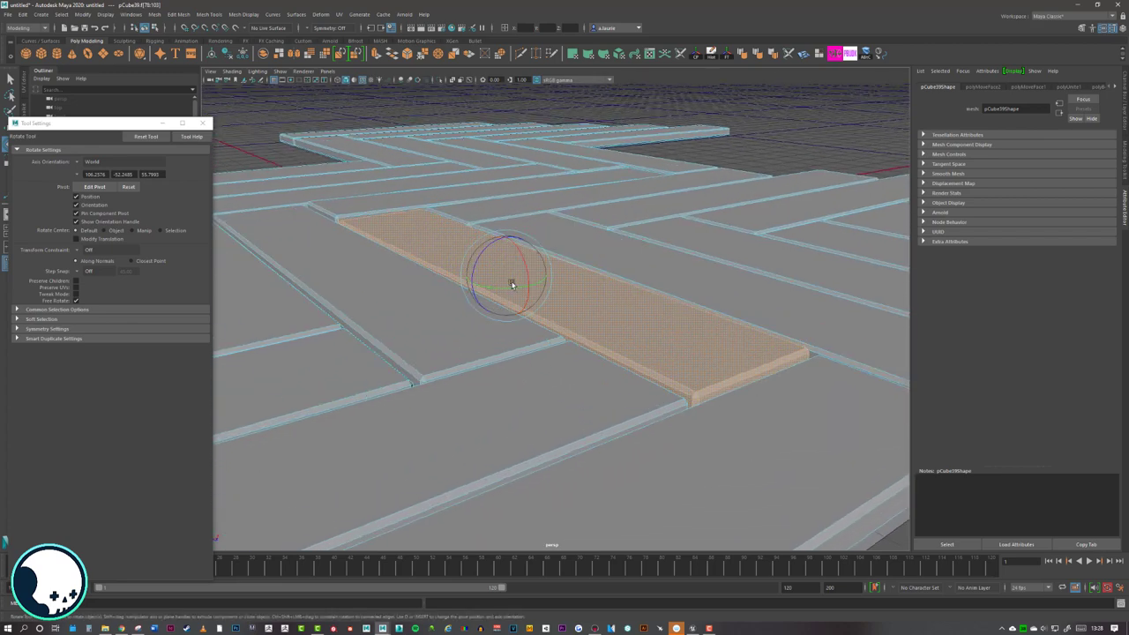
{"action": "scroll", "coordinate": [667, 256], "scroll_direction": "down", "scroll_amount": 5}
{"action": "left_click_drag", "start_coordinate": [668, 256], "coordinate": [546, 323], "text": "alt"}
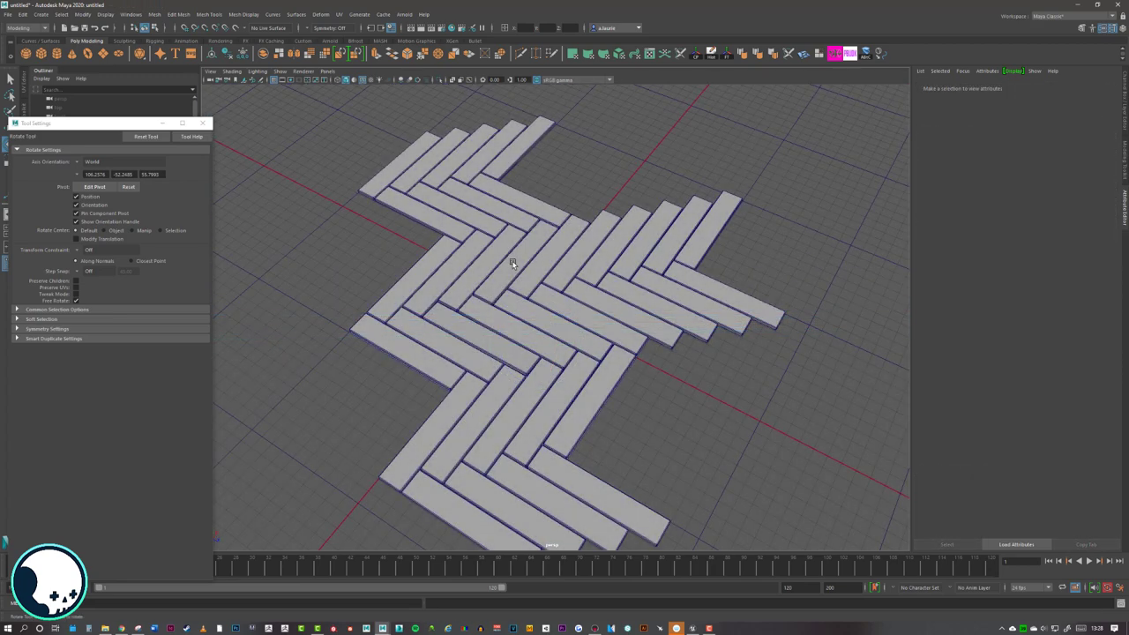
- Return the whole herringbone mesh to object mode with the Move tool active, minimize the tool settings, and inspect the tilted tiles
{"action": "right_click_drag", "start_coordinate": [514, 263], "coordinate": [552, 251]}
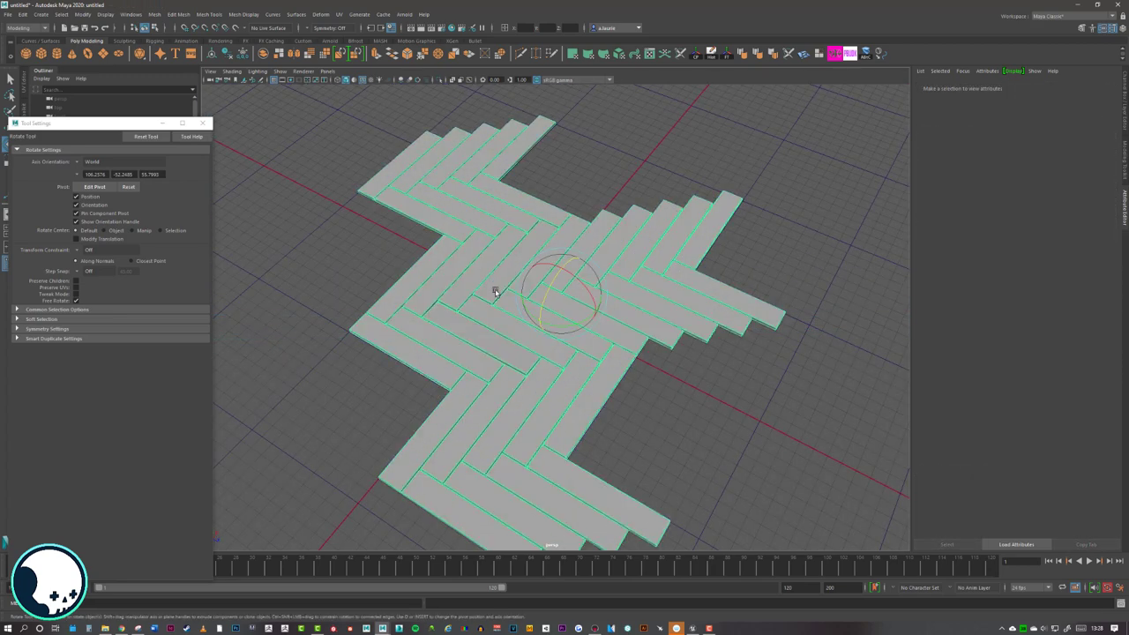
{"action": "left_click", "coordinate": [162, 123]}
{"action": "left_click_drag", "start_coordinate": [516, 291], "coordinate": [491, 318], "text": "alt"}
{"action": "key", "text": "w"}
{"action": "scroll", "coordinate": [541, 269], "scroll_direction": "down", "scroll_amount": 6}
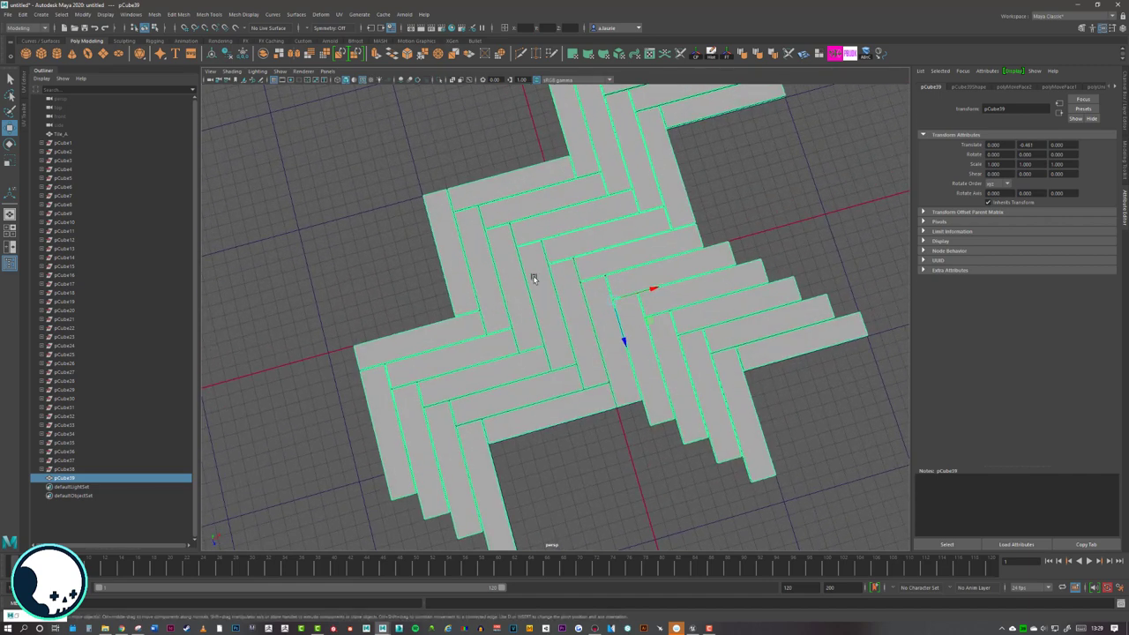
{"action": "scroll", "coordinate": [593, 272], "scroll_direction": "up", "scroll_amount": 5}
{"action": "mouse_move", "coordinate": [597, 271]}
{"action": "left_mouse_down", "text": "alt"}
{"action": "mouse_move", "coordinate": [598, 259]}
{"action": "mouse_move", "coordinate": [577, 267]}
{"action": "left_mouse_up", "text": "alt"}
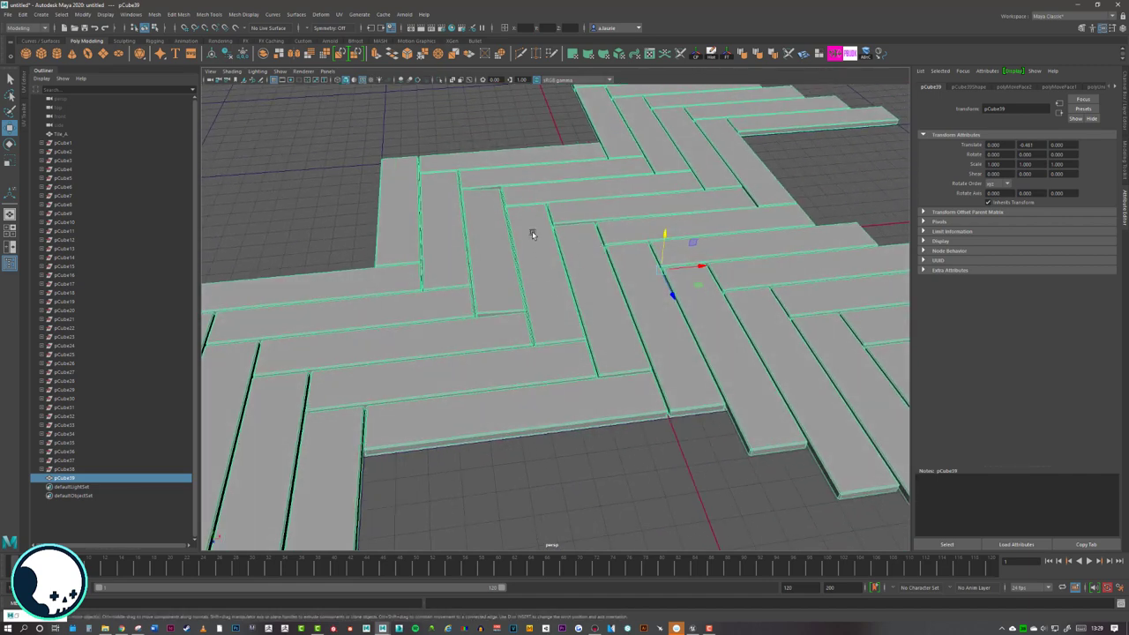
{"action": "left_click_drag", "start_coordinate": [520, 245], "coordinate": [536, 306], "text": "alt"}
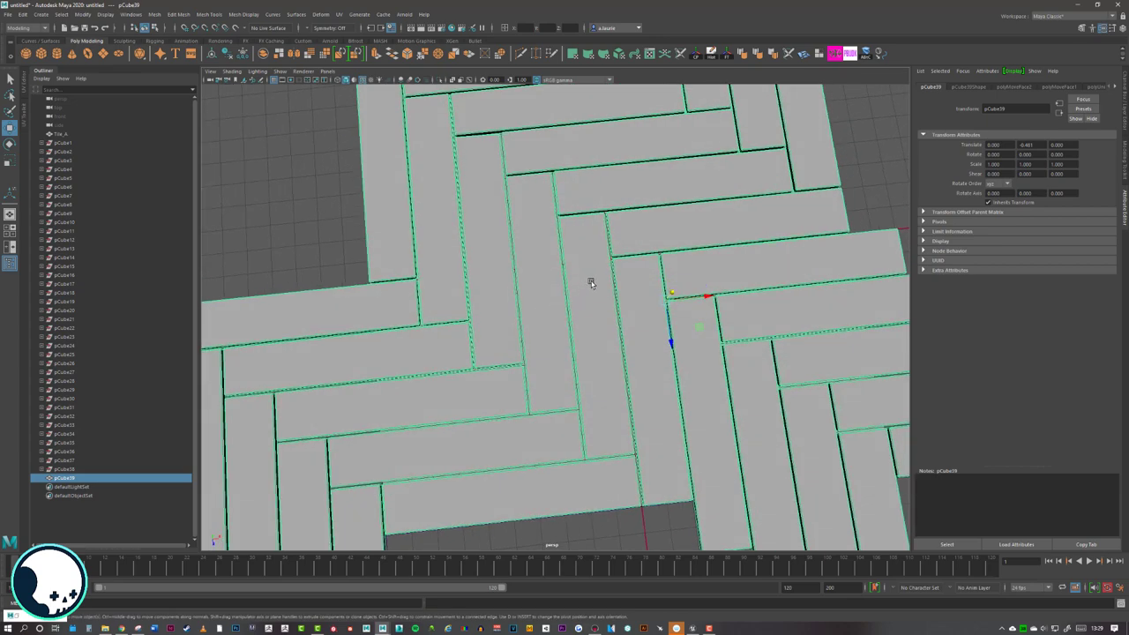
{"action": "left_click_drag", "start_coordinate": [591, 284], "coordinate": [531, 296], "text": "alt"}
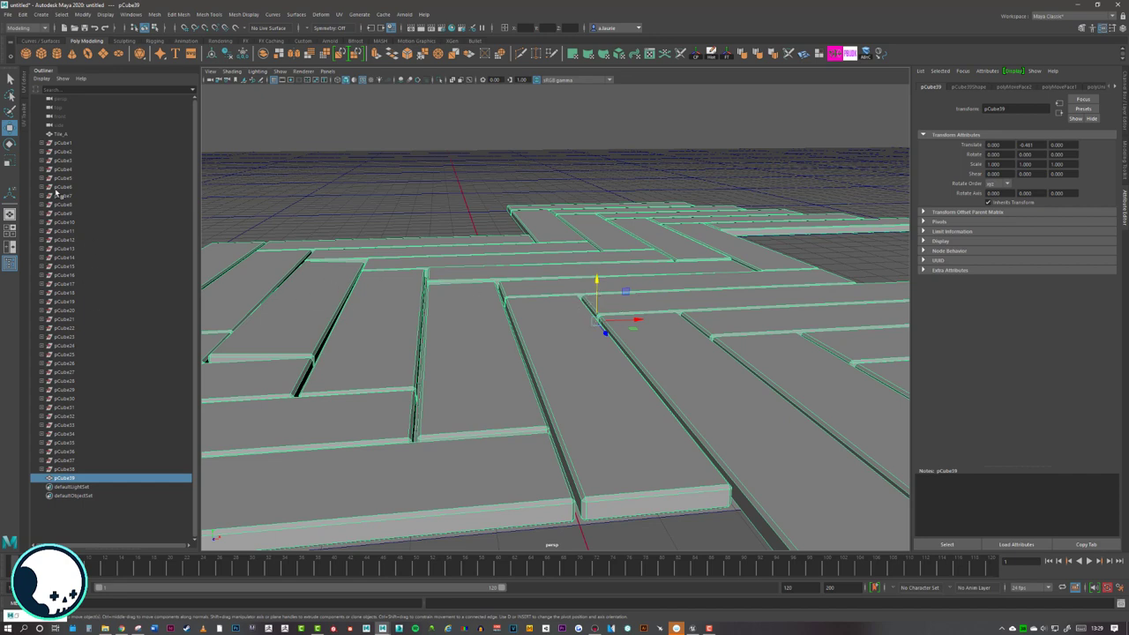
- Duplicate the Tile_A plane and raise the copy to about halfway through the tiles' thickness
{"action": "left_click", "coordinate": [62, 133]}
{"action": "key", "text": "ctrl+d"}
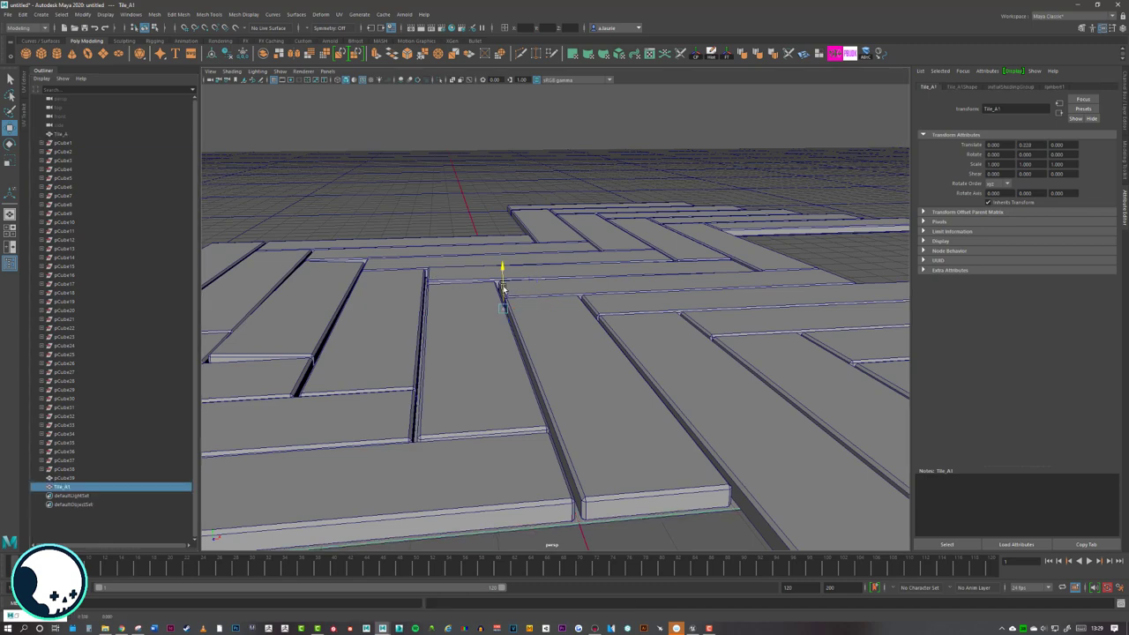
{"action": "left_click_drag", "start_coordinate": [500, 280], "coordinate": [589, 348]}
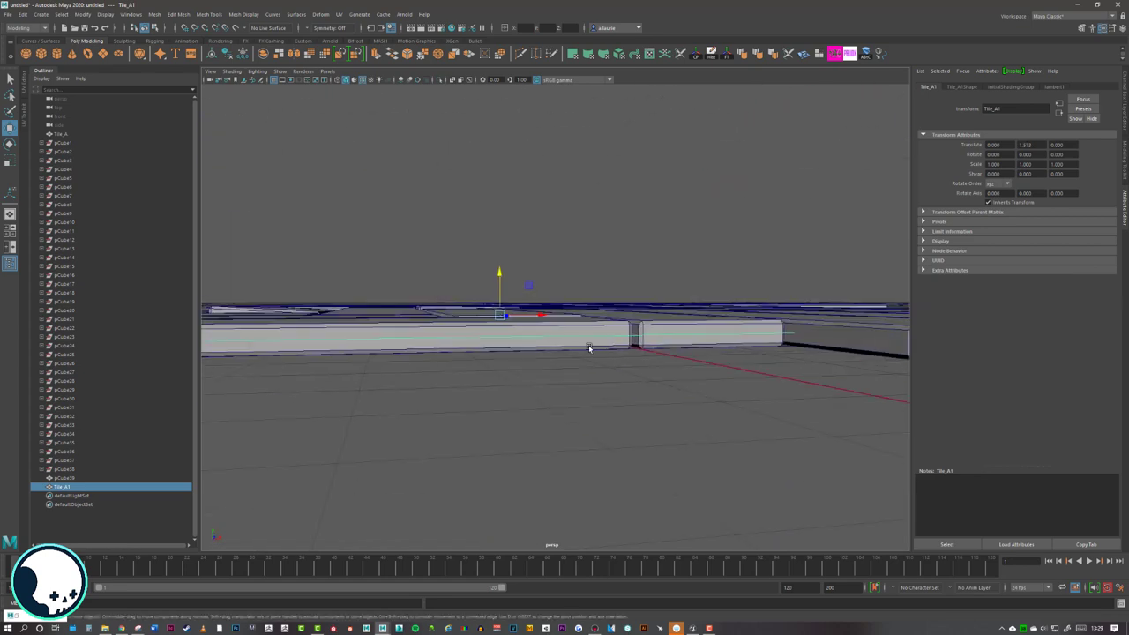
- Combine the raised plane copy with the herringbone tile mesh into one object
{"action": "left_click", "coordinate": [641, 324]}
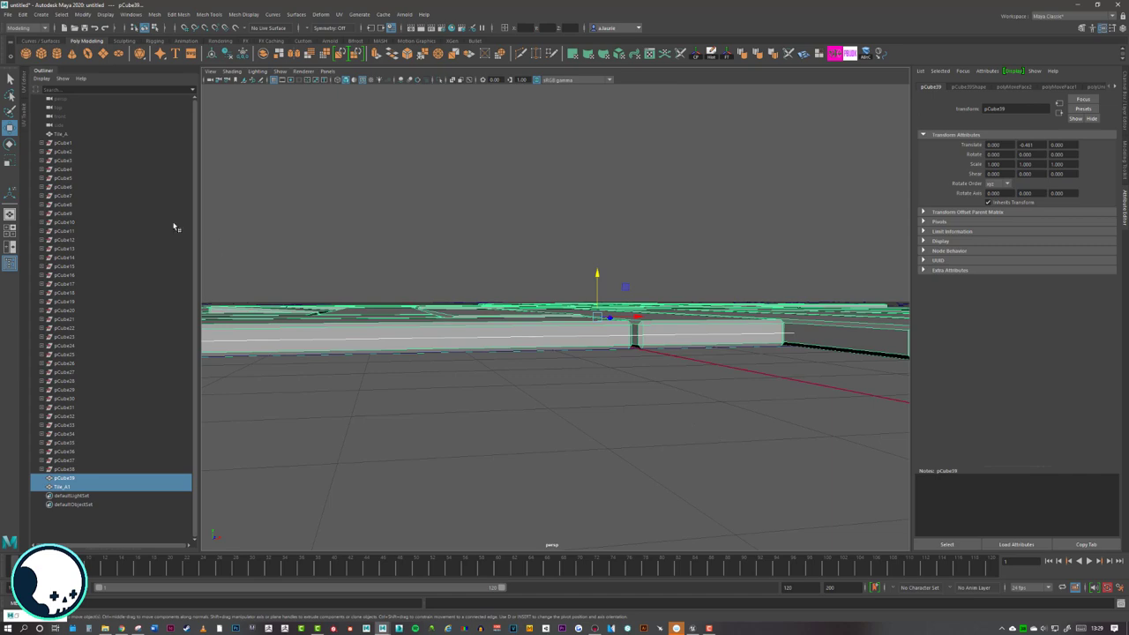
{"action": "left_click", "coordinate": [266, 56]}
{"action": "key", "text": "r"}
{"action": "right_click_drag", "start_coordinate": [477, 229], "coordinate": [519, 217]}
{"action": "left_click_drag", "start_coordinate": [500, 258], "coordinate": [506, 274], "text": "alt"}
{"action": "key", "text": "w"}
- Try raising the combined mesh to reveal the original Tile_A plane beneath, and undo the move
{"action": "left_click_drag", "start_coordinate": [596, 277], "coordinate": [578, 152]}
{"action": "left_click_drag", "start_coordinate": [564, 168], "coordinate": [447, 224], "text": "alt"}
{"action": "left_click_drag", "start_coordinate": [523, 255], "coordinate": [529, 326], "text": "alt"}
{"action": "left_click", "coordinate": [537, 348]}
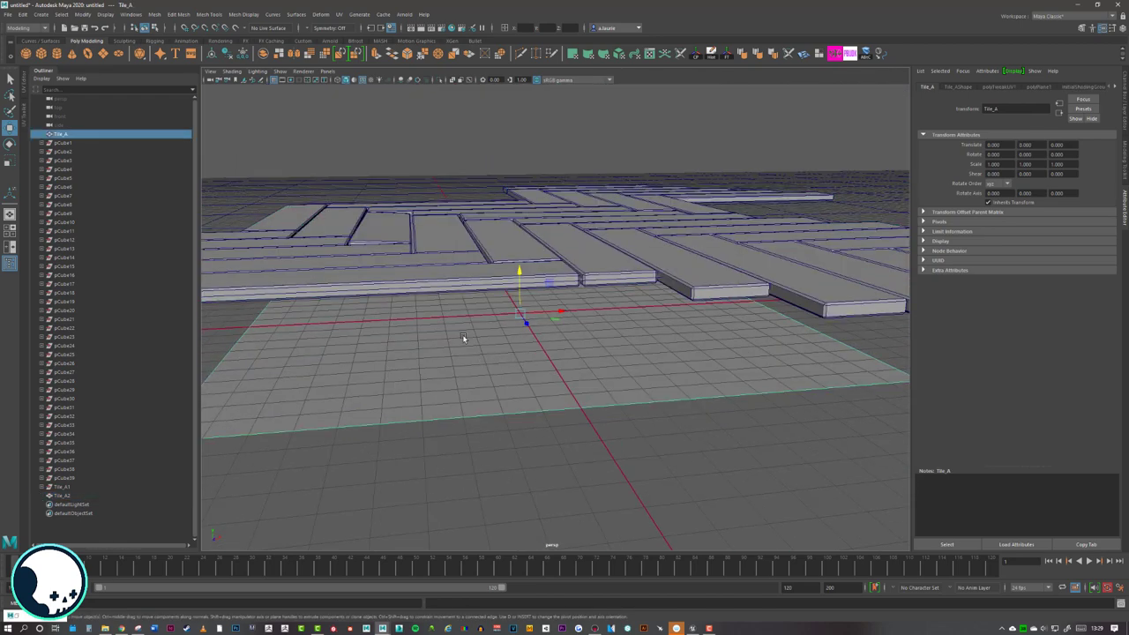
{"action": "scroll", "coordinate": [465, 333], "scroll_direction": "down", "scroll_amount": 4}
{"action": "key", "text": "ctrl+z"}
{"action": "key", "text": "ctrl+z"}
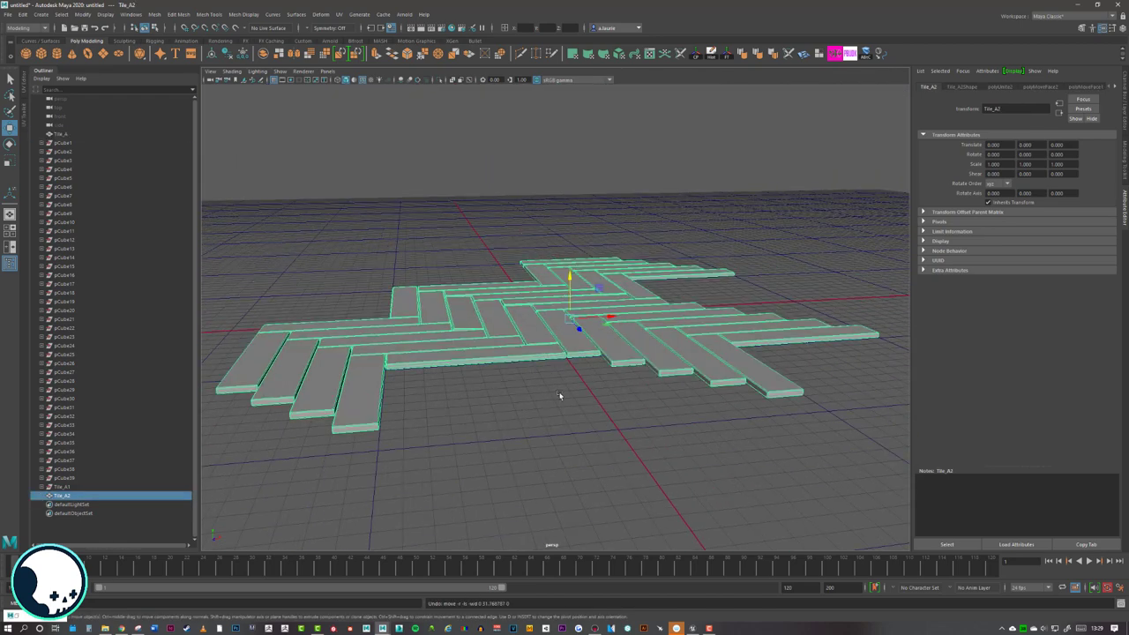
- Export the original Tile_A plane as Tile_A.obj, replacing the existing file
{"action": "scroll", "coordinate": [523, 342], "scroll_direction": "up", "scroll_amount": 5}
{"action": "left_click_drag", "start_coordinate": [565, 265], "coordinate": [570, 289], "text": "alt"}
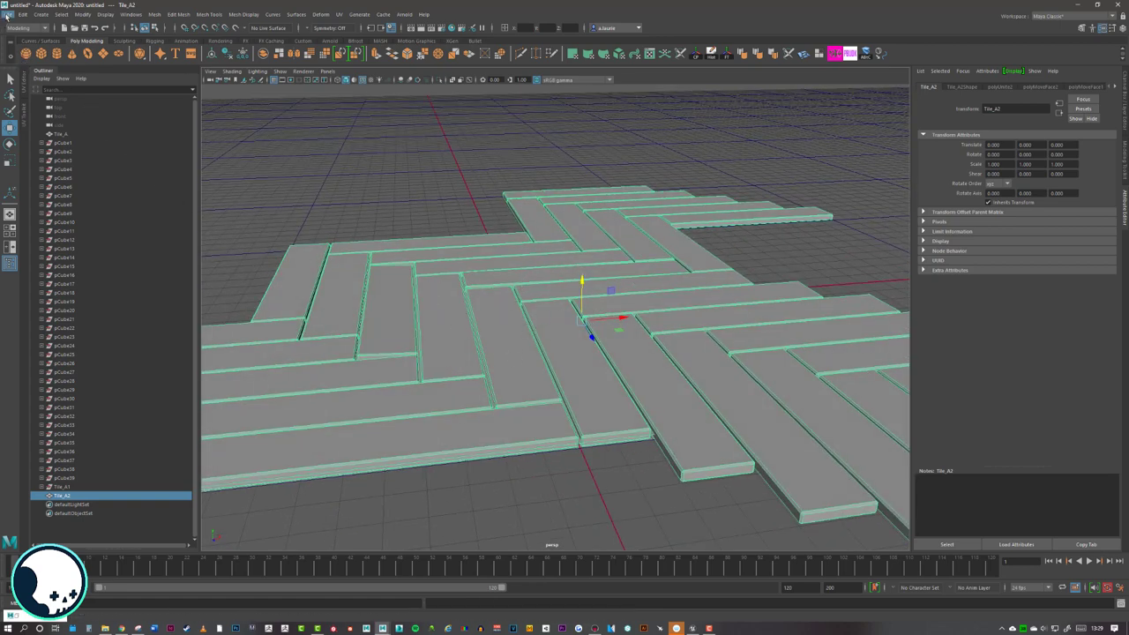
{"action": "left_click", "coordinate": [7, 14]}
{"action": "left_click", "coordinate": [34, 130]}
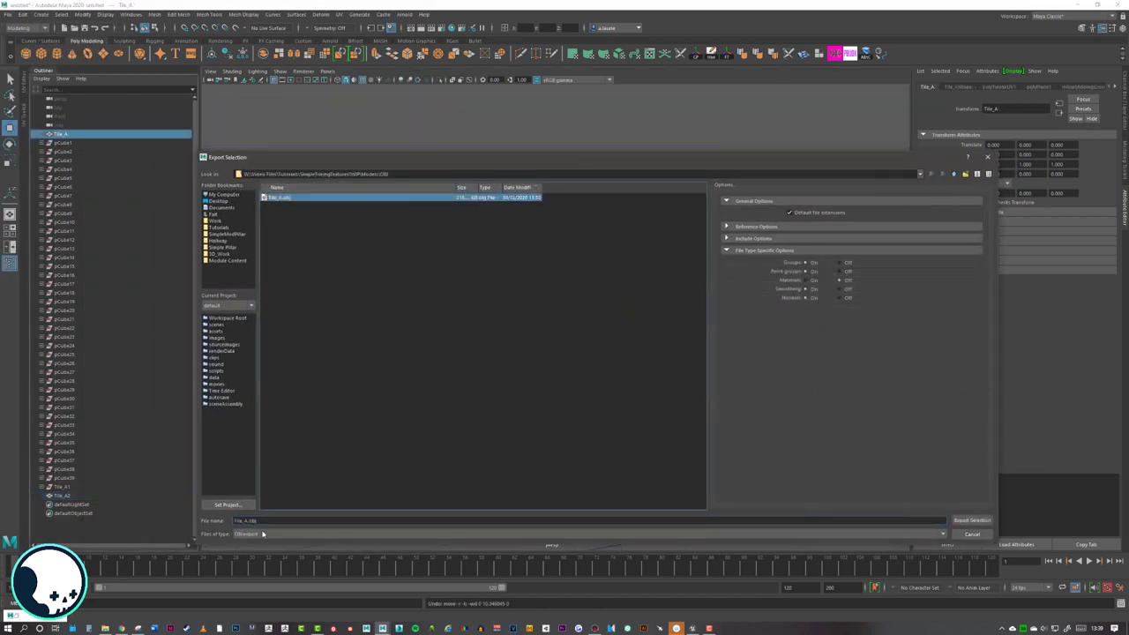
{"action": "left_click", "coordinate": [971, 521]}
{"action": "left_click", "coordinate": [582, 365]}
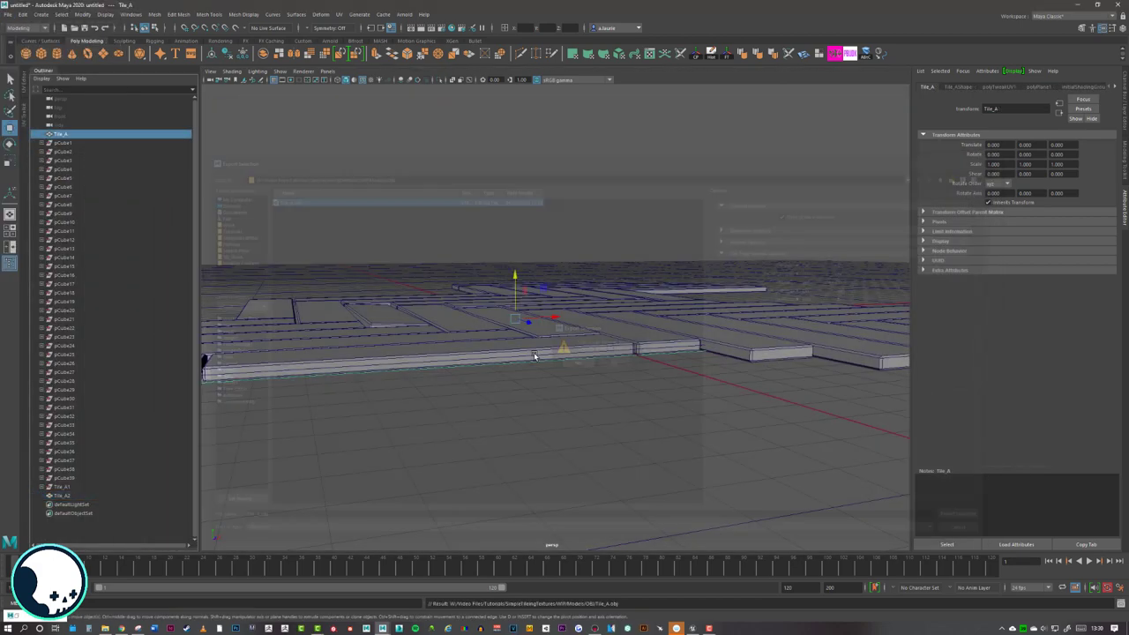
- Select the combined herringbone mesh Tile_A2 and export it as Tile_A_High.obj
{"action": "right_click", "coordinate": [530, 312]}
{"action": "right_click_drag", "start_coordinate": [530, 310], "coordinate": [595, 289]}
{"action": "left_click", "coordinate": [580, 288]}
{"action": "left_click_drag", "start_coordinate": [609, 293], "coordinate": [619, 353], "text": "alt"}
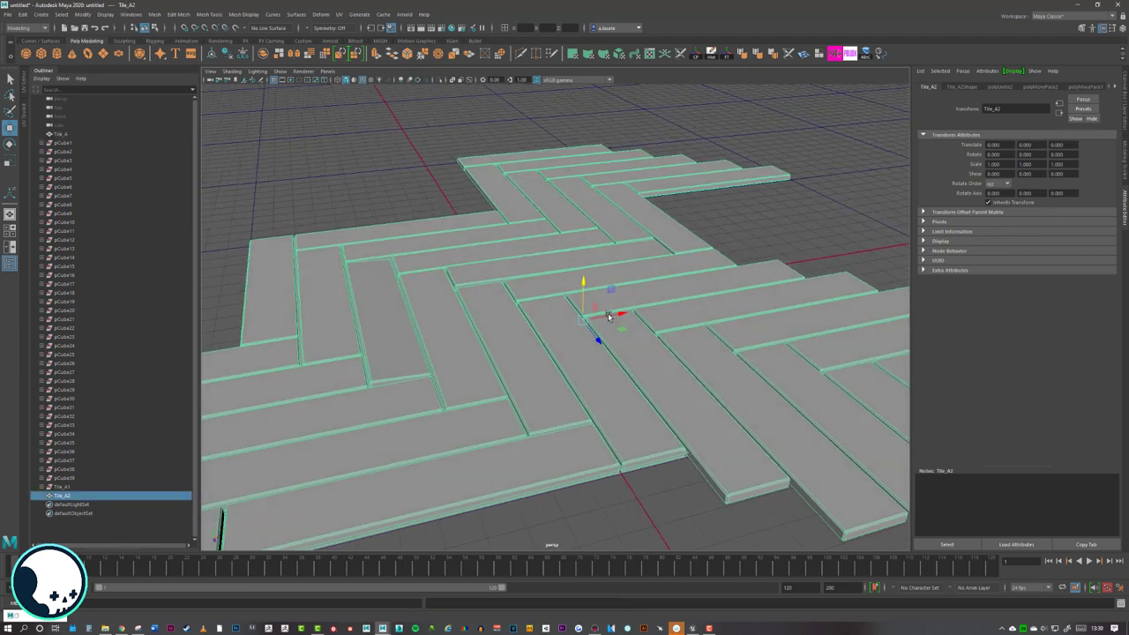
{"action": "left_click", "coordinate": [7, 15]}
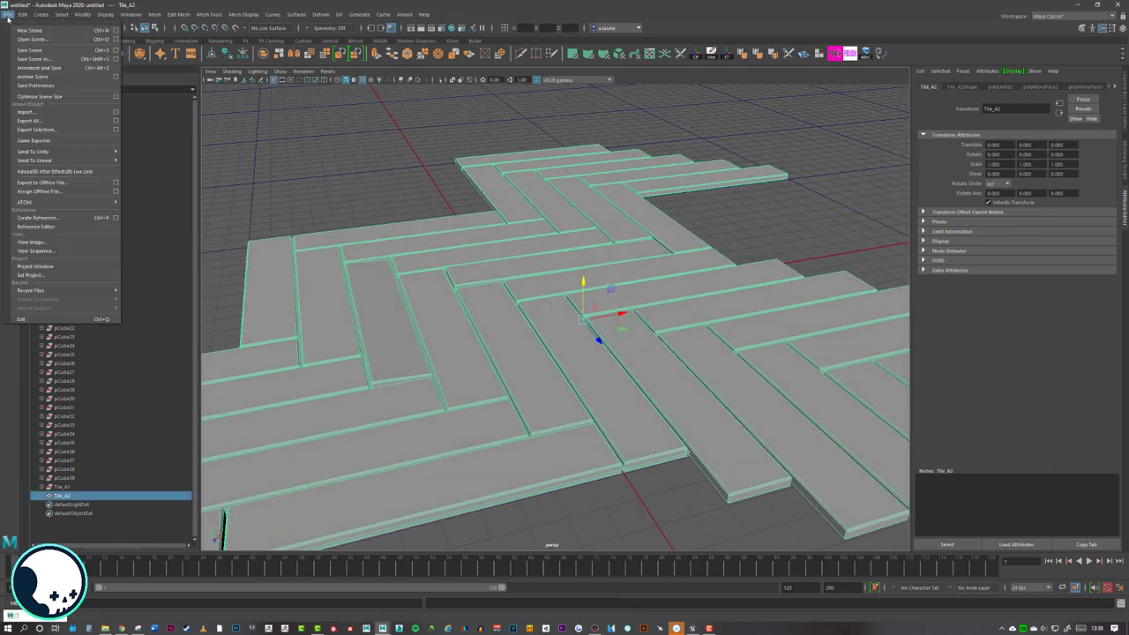
{"action": "left_click", "coordinate": [50, 132]}
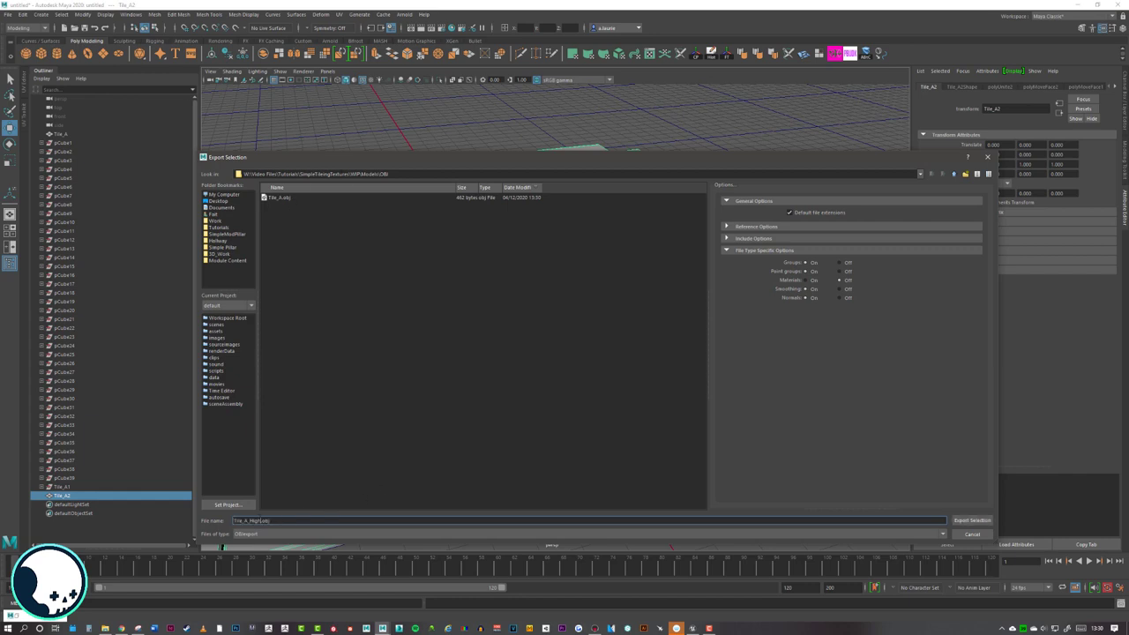
{"action": "left_click", "coordinate": [970, 520]}
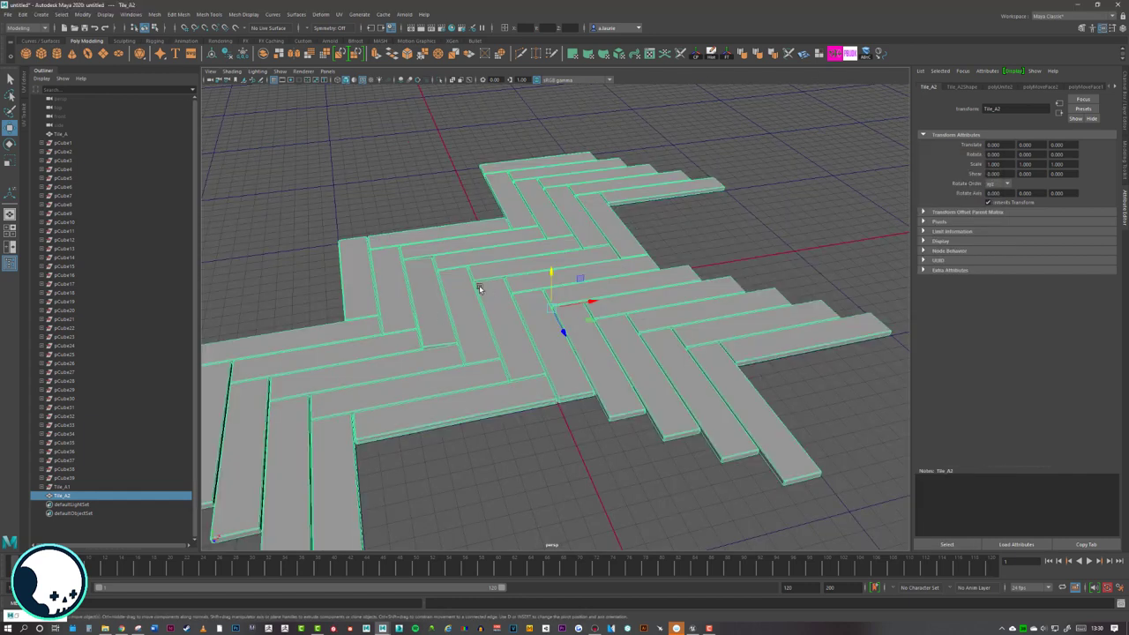
- Switch to Substance Painter and continue its startup despite the TDR configuration issue
{"action": "right_click_drag", "start_coordinate": [479, 288], "coordinate": [467, 347]}
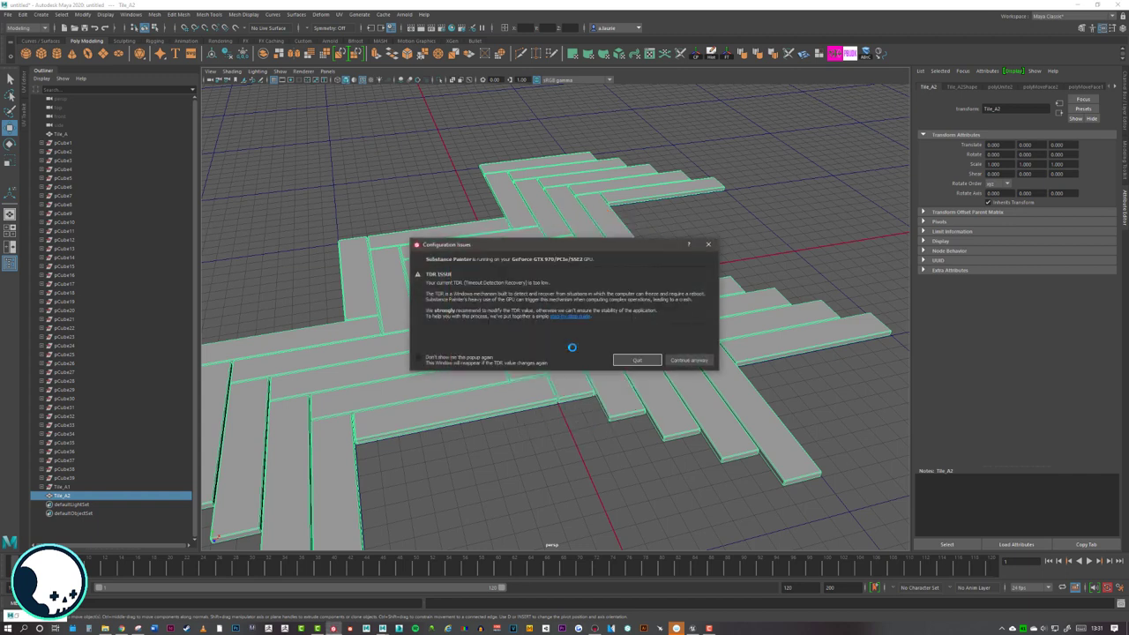
{"action": "left_click", "coordinate": [688, 360]}
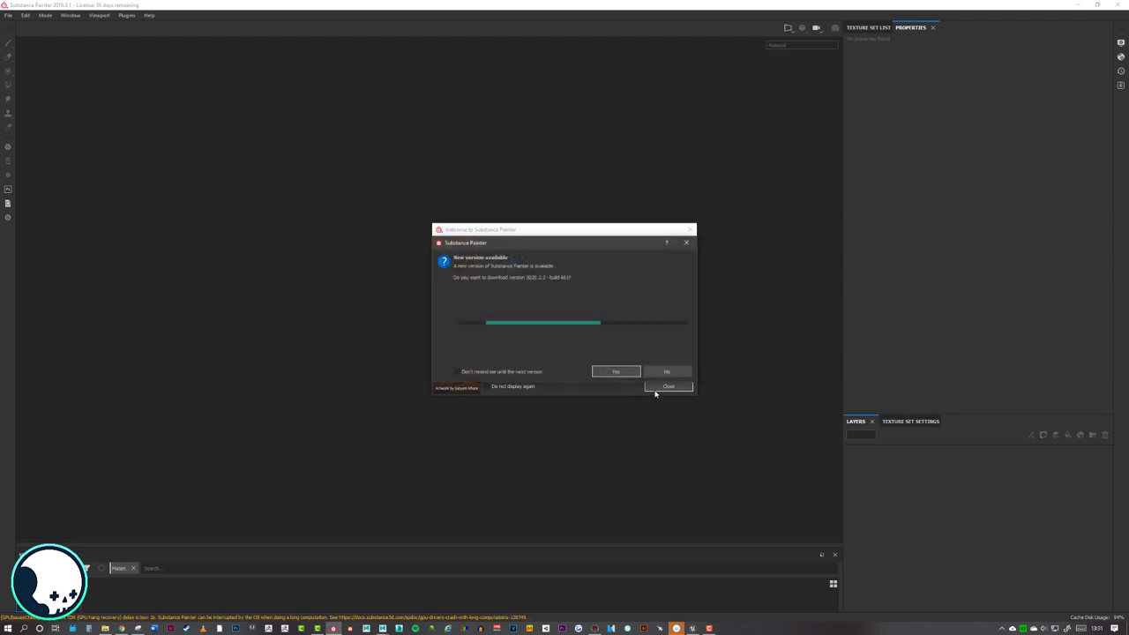
- Dismiss the update and welcome dialogs and create an Unreal Engine 4 template project from Tile_A.obj at 2048 resolution
{"action": "left_click", "coordinate": [670, 371]}
{"action": "left_click", "coordinate": [668, 386]}
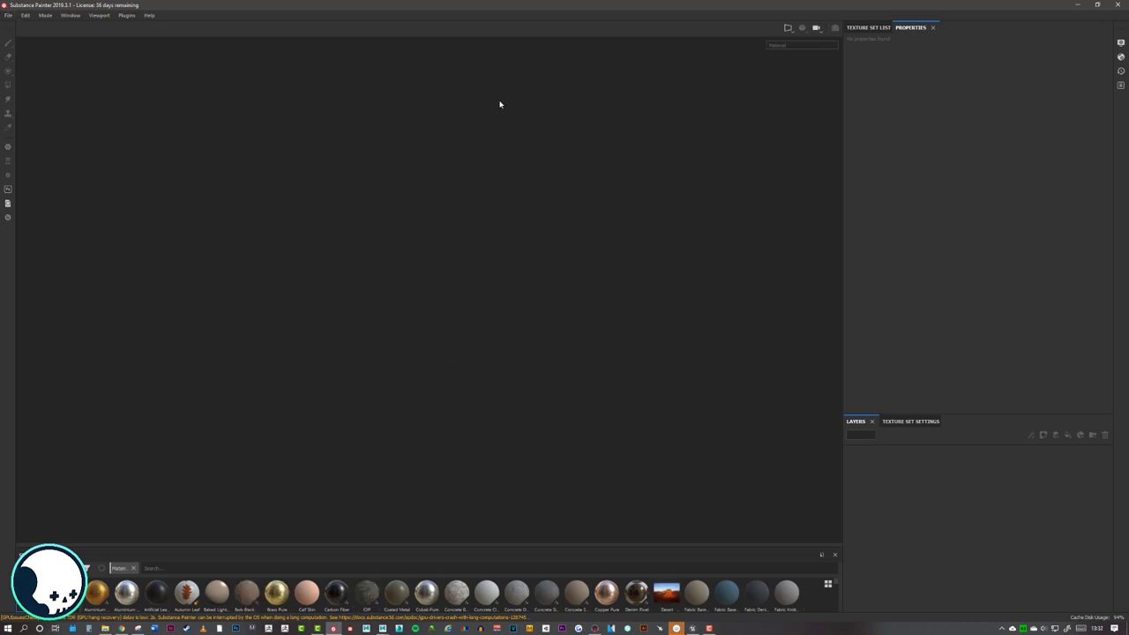
{"action": "left_click", "coordinate": [7, 17]}
{"action": "left_click", "coordinate": [15, 26]}
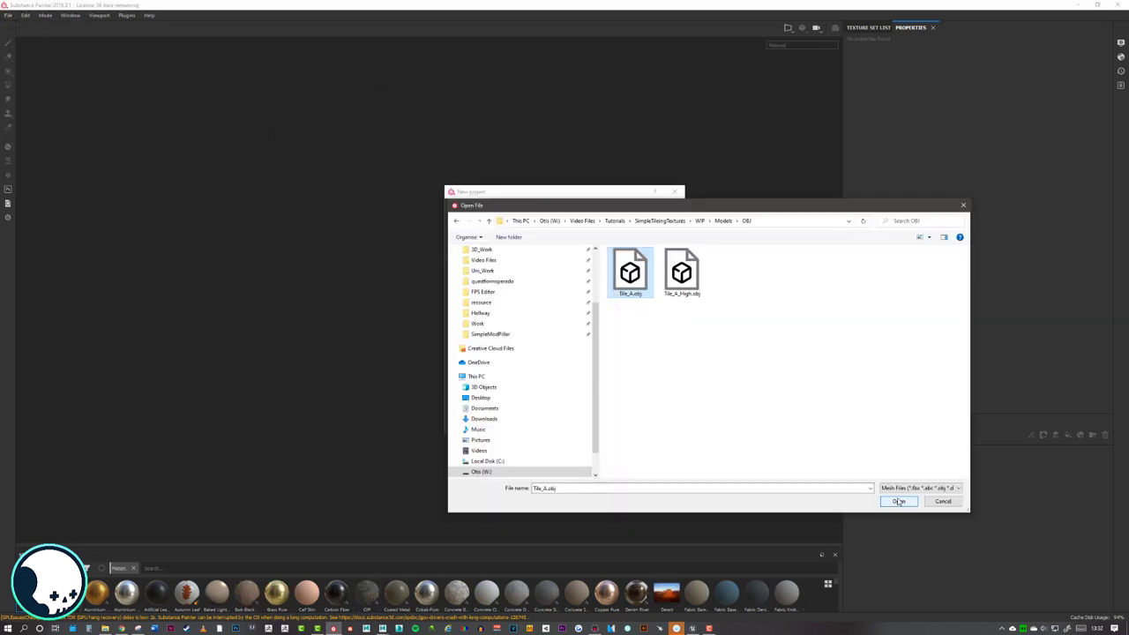
{"action": "left_click", "coordinate": [898, 501]}
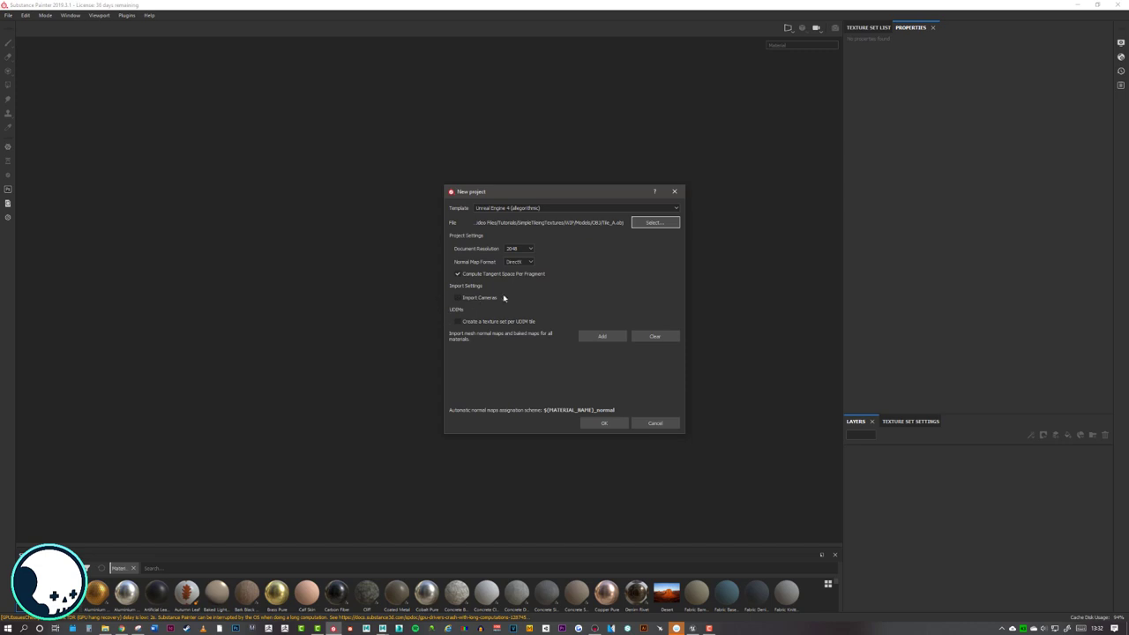
{"action": "left_click", "coordinate": [609, 425]}
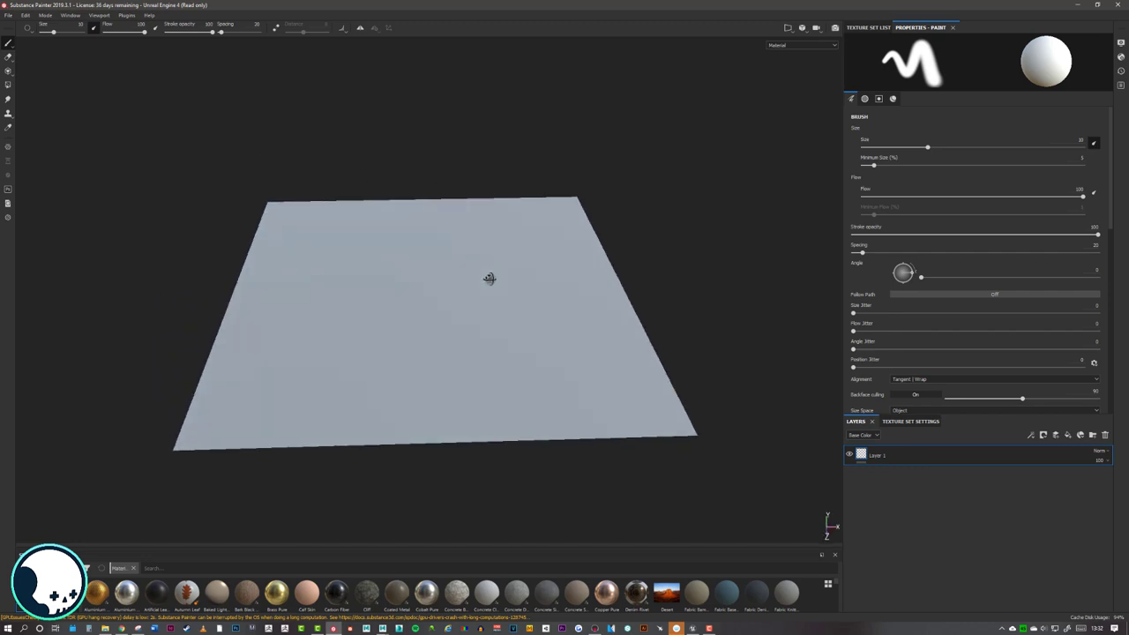
- Show the 3D and 2D views side by side, widening the 3D view to fit the whole plane
{"action": "left_click", "coordinate": [801, 27]}
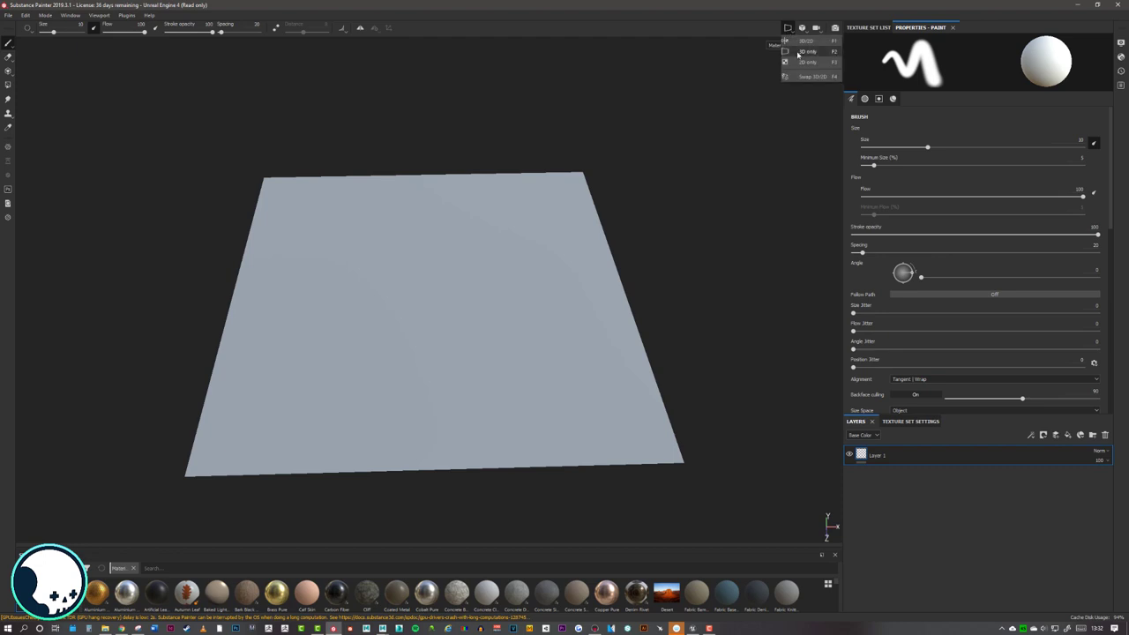
{"action": "left_click", "coordinate": [804, 44]}
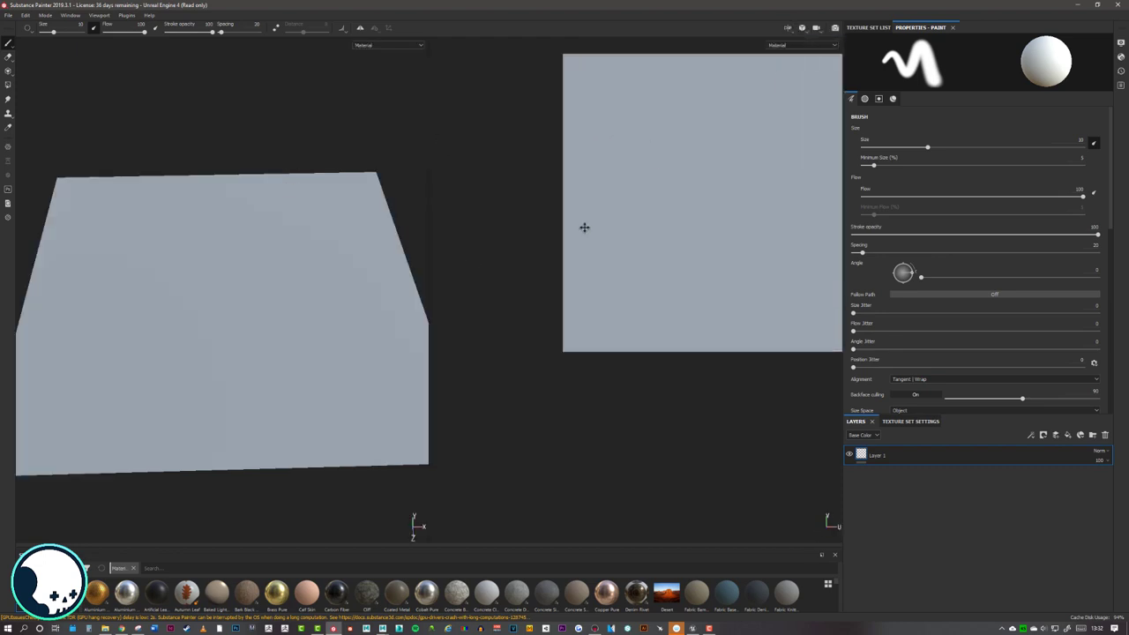
{"action": "middle_click_drag", "start_coordinate": [308, 235], "coordinate": [307, 230], "text": "alt"}
{"action": "right_click_drag", "start_coordinate": [360, 235], "coordinate": [264, 228], "text": "alt"}
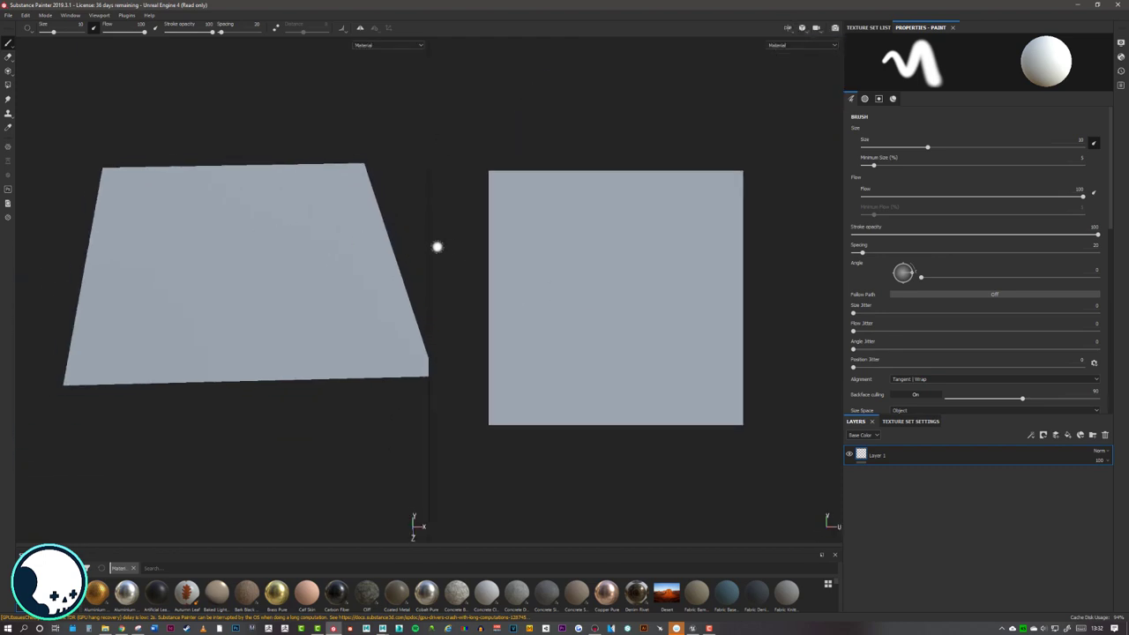
{"action": "left_click_drag", "start_coordinate": [430, 245], "coordinate": [512, 244]}
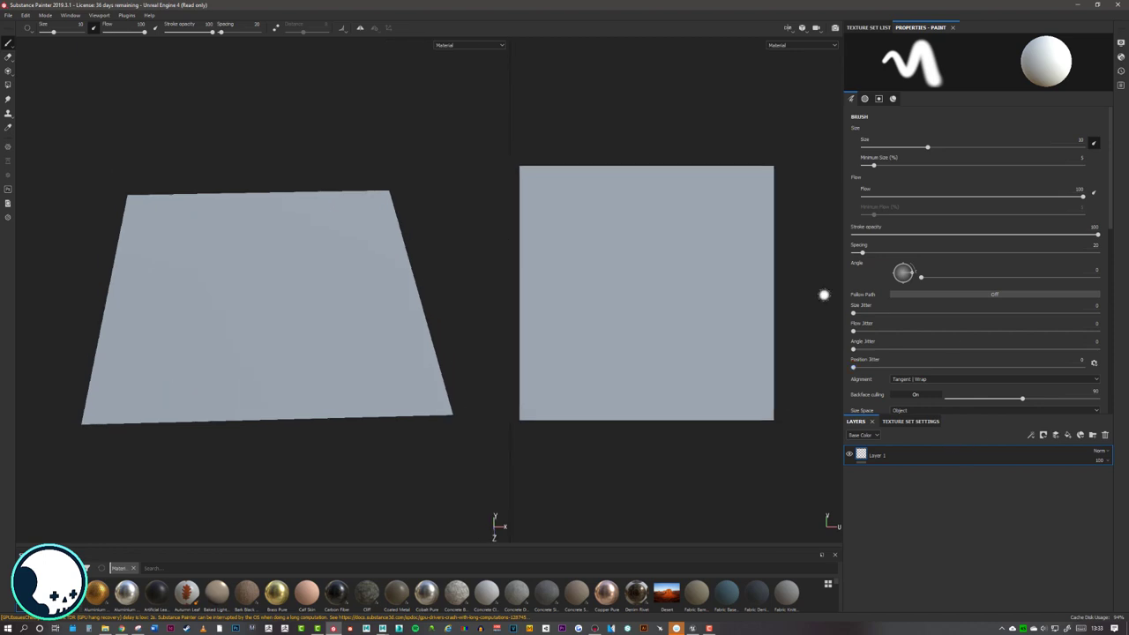
- Open the mesh map baking setup and load Tile_A_High.obj as the high definition mesh
{"action": "left_click", "coordinate": [902, 424]}
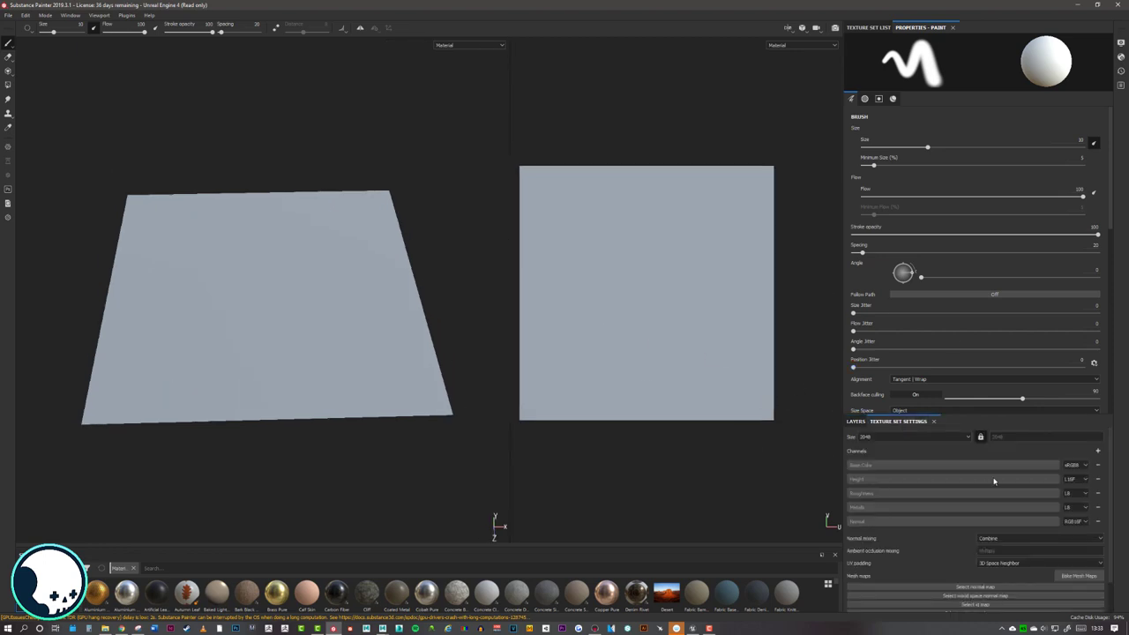
{"action": "scroll", "coordinate": [973, 486], "scroll_direction": "down", "scroll_amount": 4}
{"action": "scroll", "coordinate": [914, 491], "scroll_direction": "up", "scroll_amount": 4}
{"action": "left_click", "coordinate": [1080, 576]}
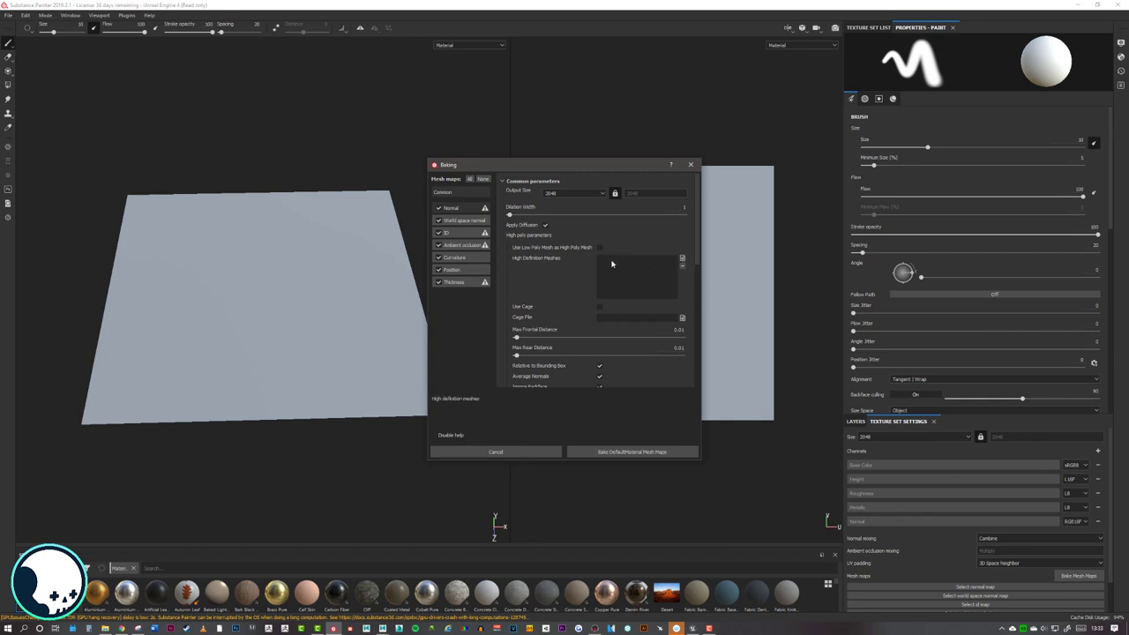
{"action": "left_click", "coordinate": [683, 261]}
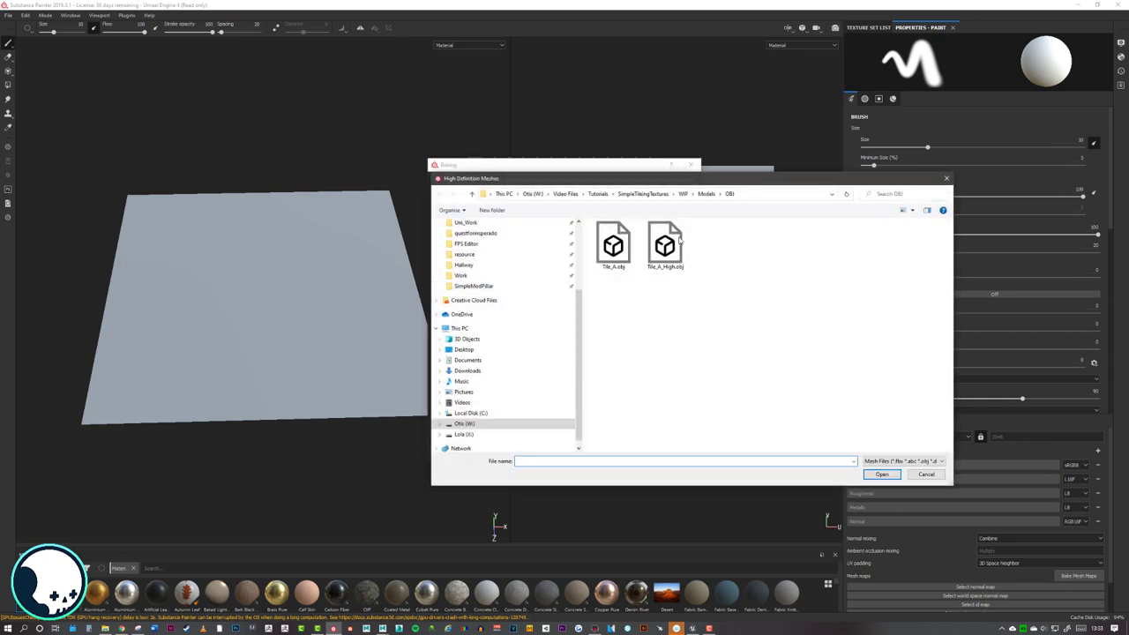
{"action": "left_click", "coordinate": [665, 245]}
{"action": "left_click", "coordinate": [881, 474]}
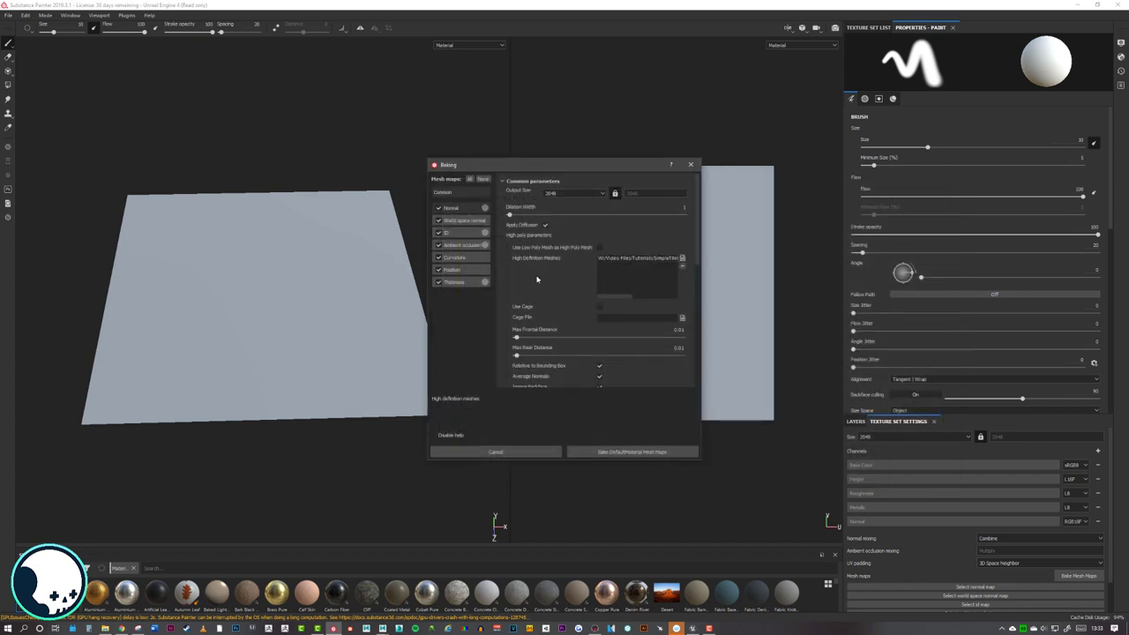
- Bake all DefaultMaterial mesh maps with the ray distances and antialiasing left at their defaults
{"action": "scroll", "coordinate": [539, 291], "scroll_direction": "down", "scroll_amount": 1}
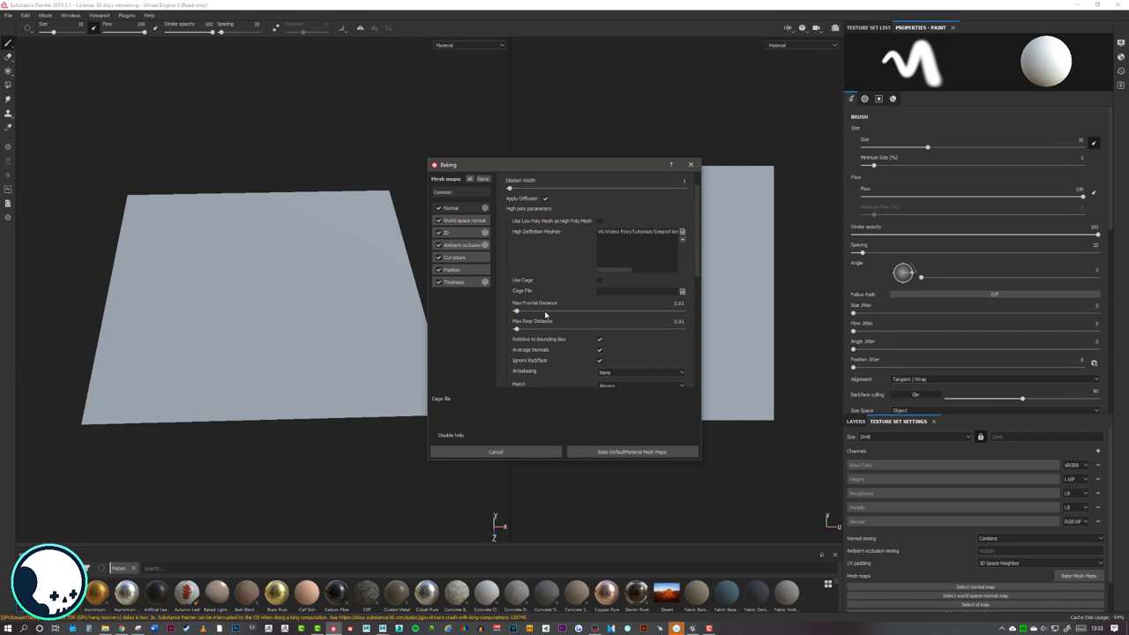
{"action": "scroll", "coordinate": [561, 294], "scroll_direction": "up", "scroll_amount": 1}
{"action": "scroll", "coordinate": [542, 225], "scroll_direction": "down", "scroll_amount": 3}
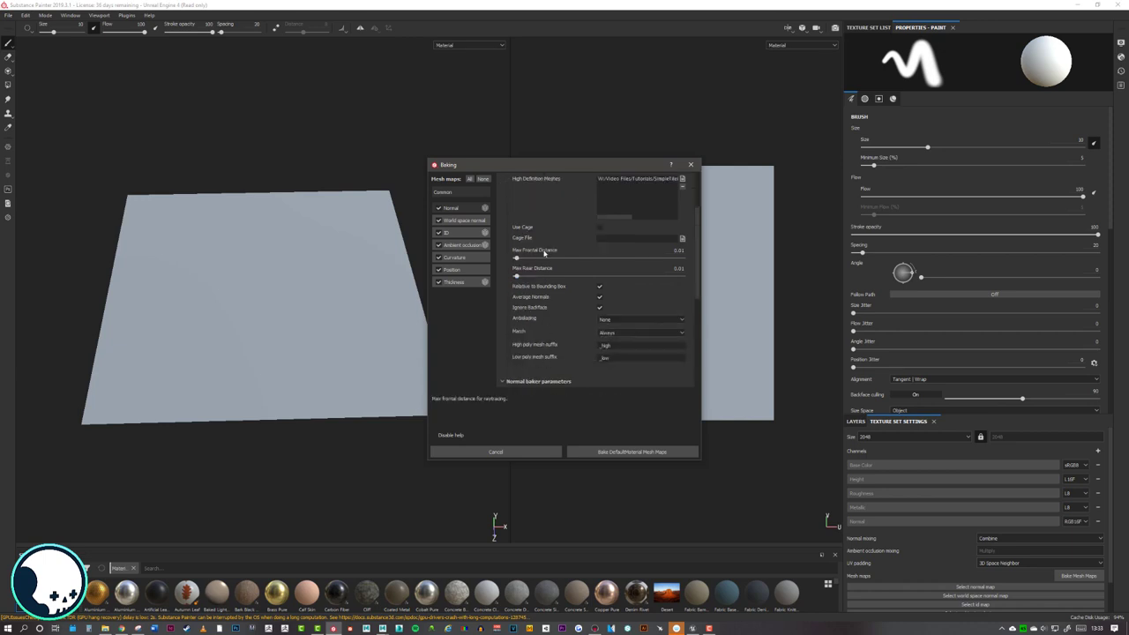
{"action": "left_click", "coordinate": [615, 457]}
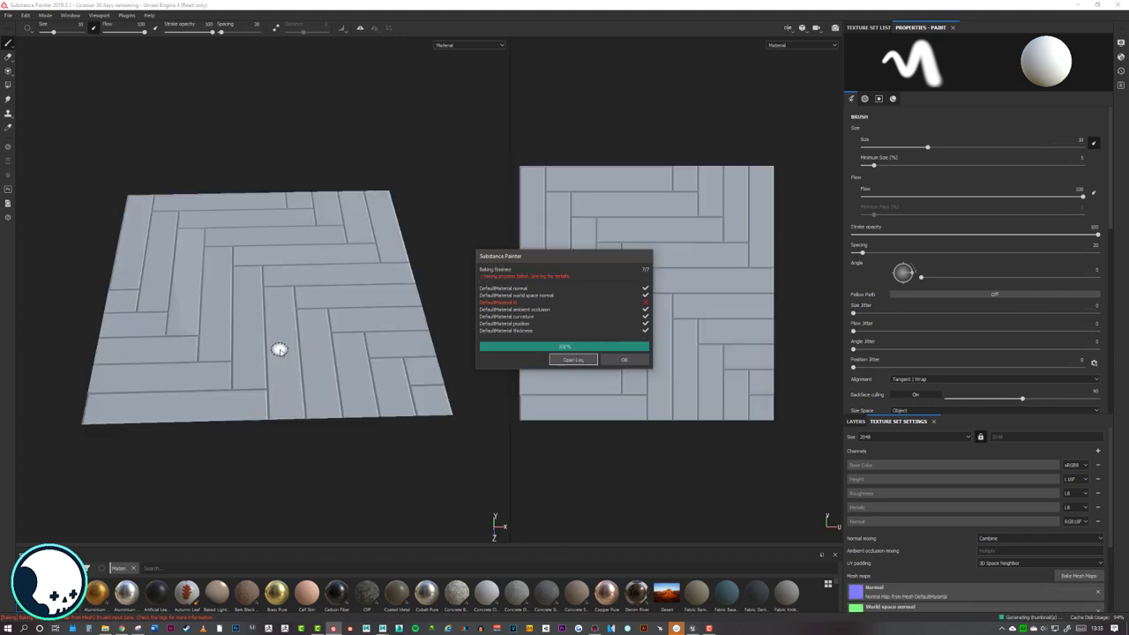
- Close the bake report and examine the shading of the baked tiles and grooves up close in the 3D view
{"action": "right_click_drag", "start_coordinate": [374, 317], "coordinate": [423, 380], "text": "alt"}
{"action": "middle_click_drag", "start_coordinate": [256, 339], "coordinate": [364, 324], "text": "alt"}
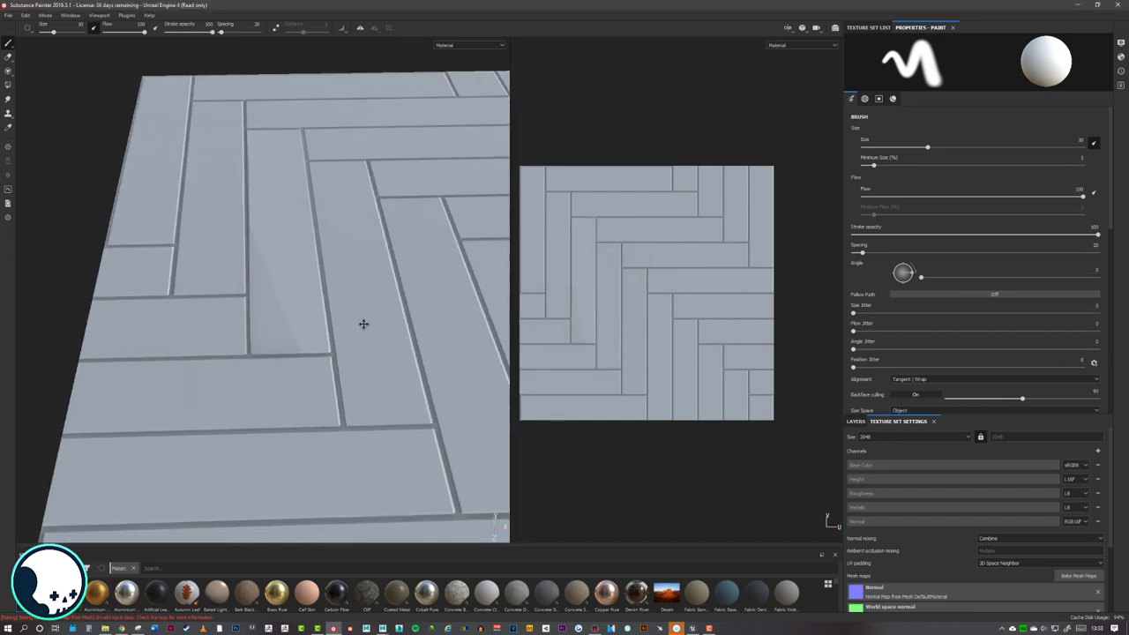
{"action": "left_click_drag", "start_coordinate": [363, 325], "coordinate": [464, 252], "text": "alt"}
{"action": "right_click_drag", "start_coordinate": [347, 256], "coordinate": [338, 315], "text": "alt"}
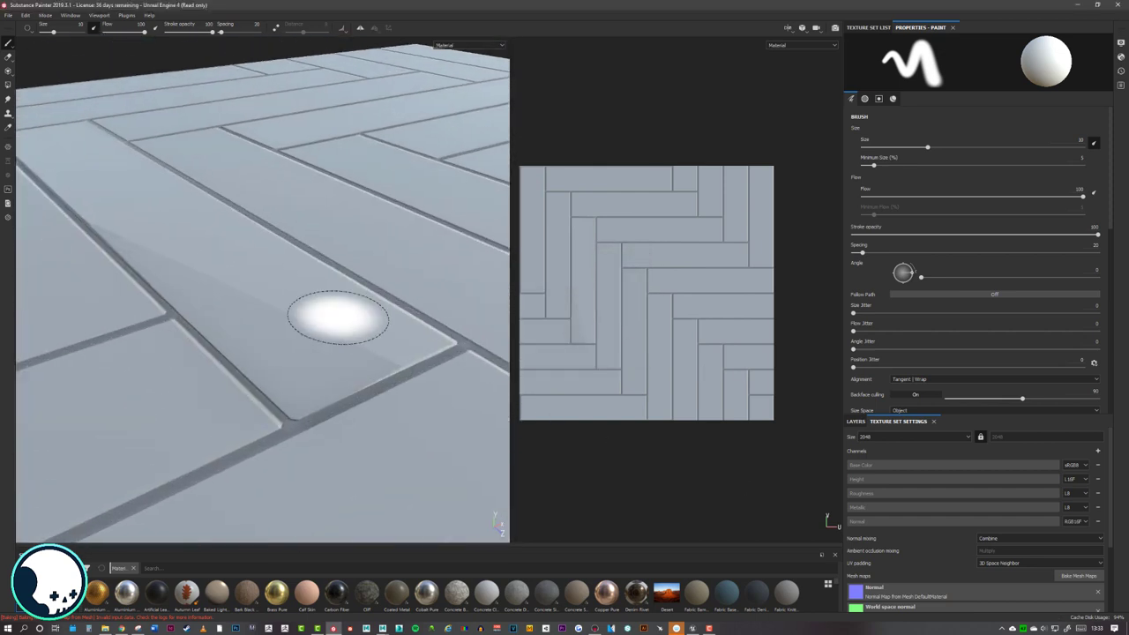
{"action": "left_click_drag", "start_coordinate": [338, 315], "coordinate": [291, 318], "text": "alt"}
{"action": "right_click_drag", "start_coordinate": [291, 318], "coordinate": [120, 255], "text": "alt"}
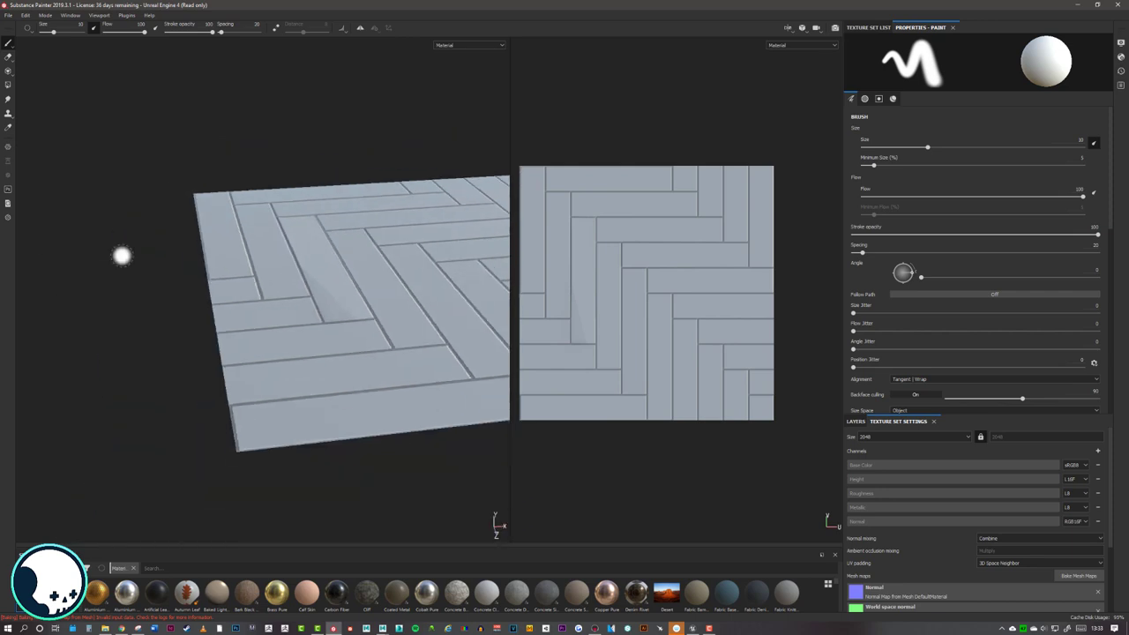
{"action": "middle_click_drag", "start_coordinate": [432, 298], "coordinate": [238, 278], "text": "alt"}
- Rebake the mesh maps with max frontal distance 0.045, max rear distance 0.015 and Subsampling 2x2 antialiasing
{"action": "scroll", "coordinate": [256, 296], "scroll_direction": "up", "scroll_amount": 3}
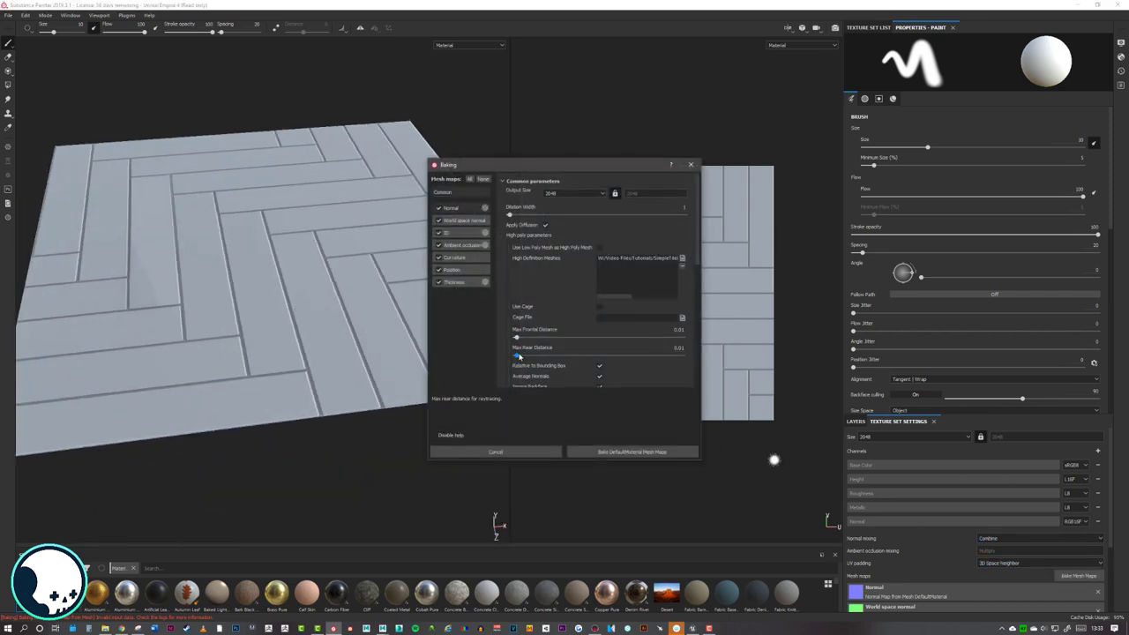
{"action": "left_click_drag", "start_coordinate": [522, 337], "coordinate": [523, 338]}
{"action": "scroll", "coordinate": [546, 287], "scroll_direction": "down", "scroll_amount": 2}
{"action": "scroll", "coordinate": [546, 288], "scroll_direction": "down", "scroll_amount": 1}
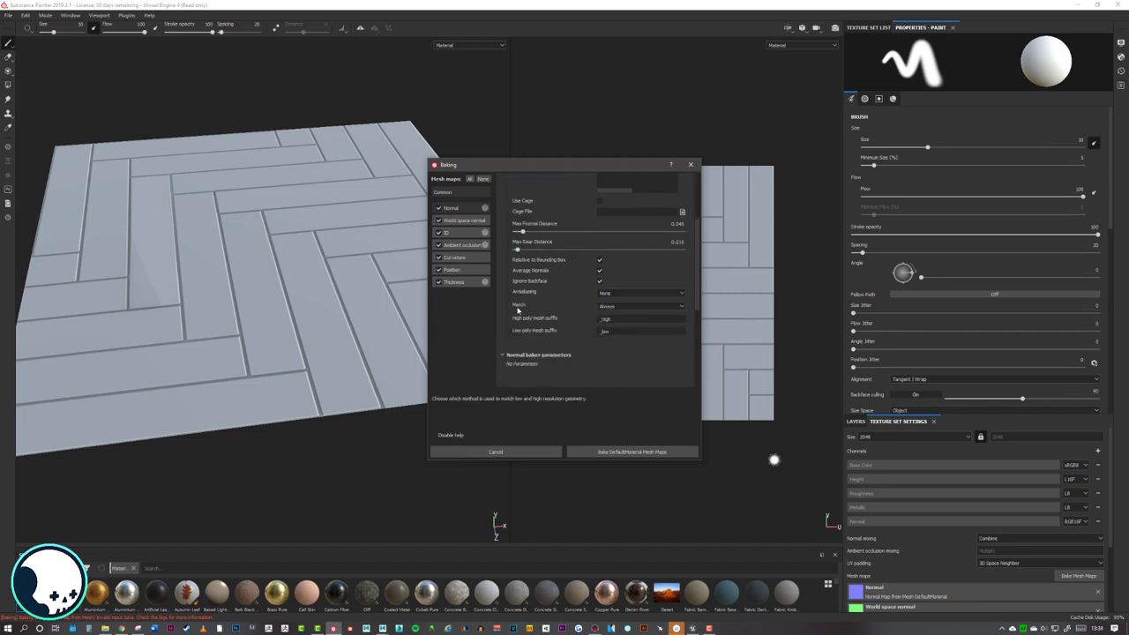
{"action": "left_click", "coordinate": [622, 295]}
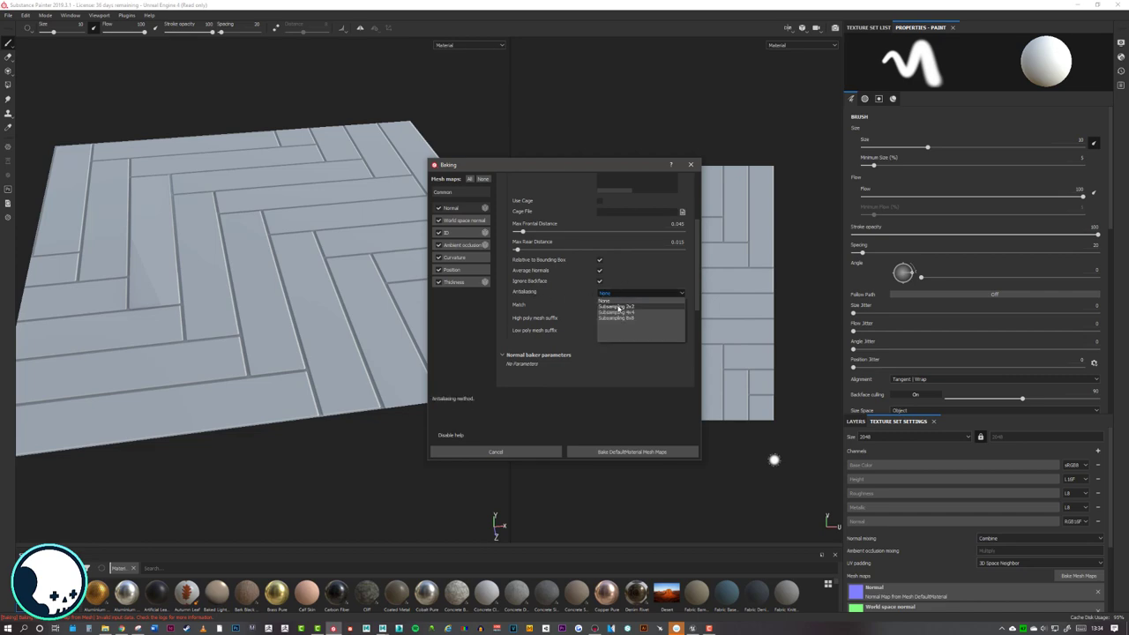
{"action": "left_click", "coordinate": [621, 308]}
{"action": "left_click", "coordinate": [628, 452]}
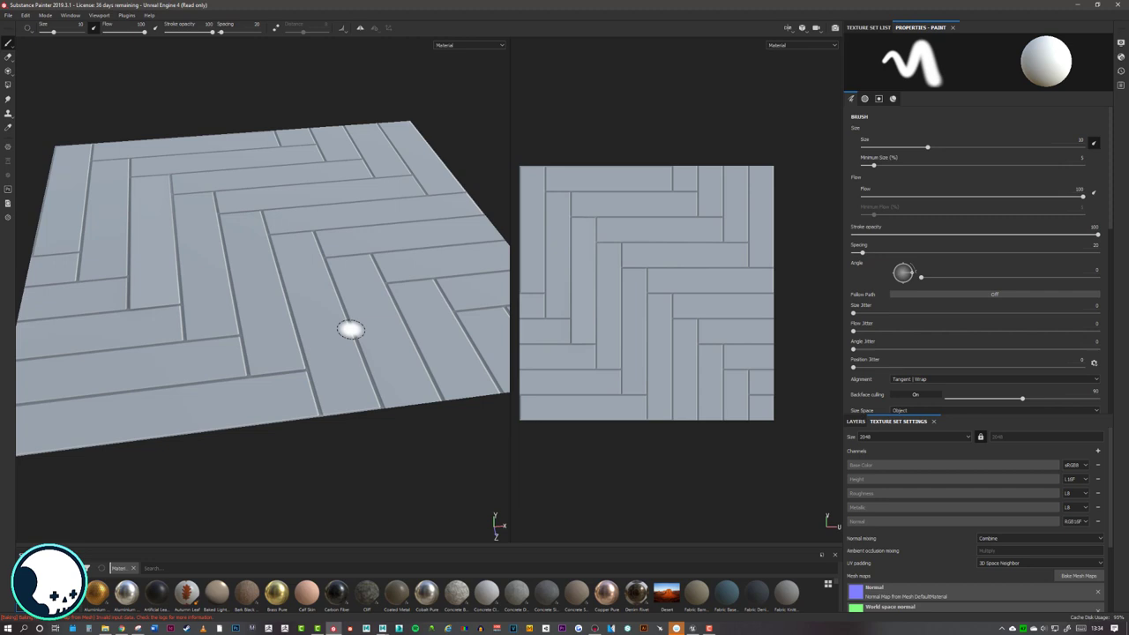
- Display the Normal+Height+Mesh channel and examine the baked normal map across the tiles and plane edges
{"action": "left_click_drag", "start_coordinate": [350, 329], "coordinate": [285, 247], "text": "alt"}
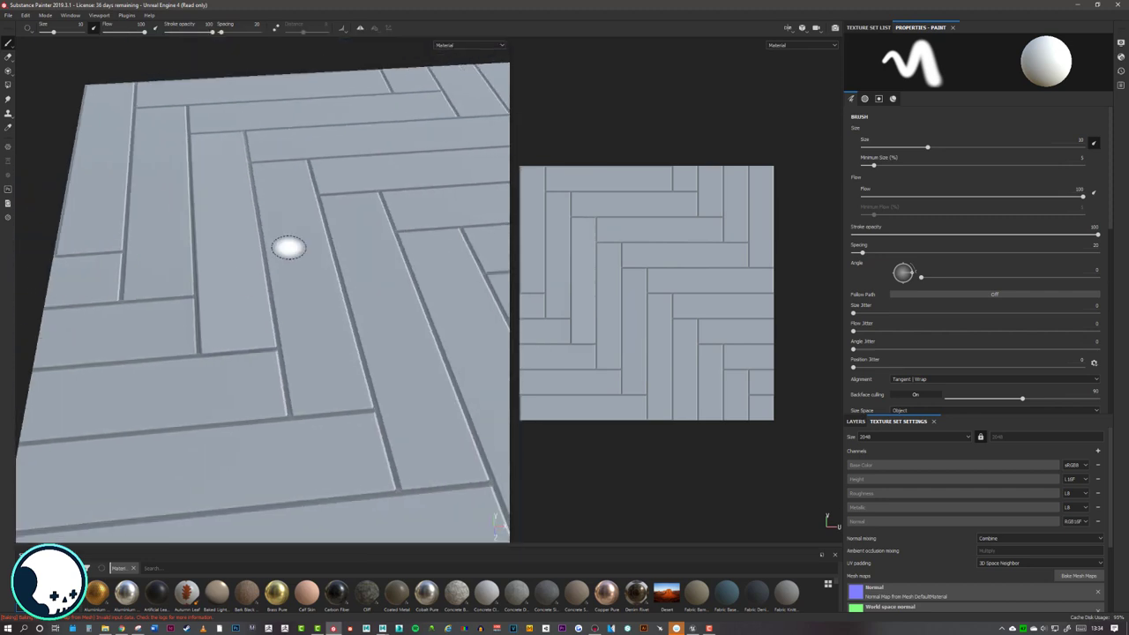
{"action": "left_click", "coordinate": [484, 45]}
{"action": "left_click", "coordinate": [463, 98]}
{"action": "left_click_drag", "start_coordinate": [374, 215], "coordinate": [323, 262], "text": "alt"}
{"action": "mouse_move", "coordinate": [322, 262]}
{"action": "middle_mouse_down", "text": "alt"}
{"action": "mouse_move", "coordinate": [438, 355]}
{"action": "mouse_move", "coordinate": [334, 390]}
{"action": "middle_mouse_up", "text": "alt"}
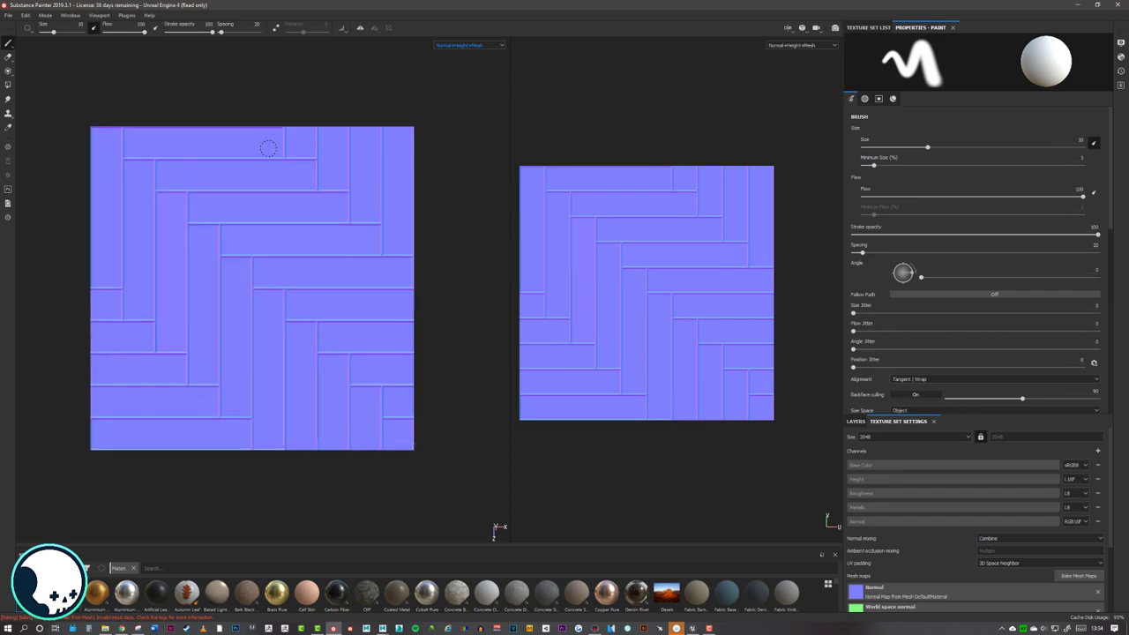
{"action": "middle_click_drag", "start_coordinate": [268, 148], "coordinate": [334, 378], "text": "alt"}
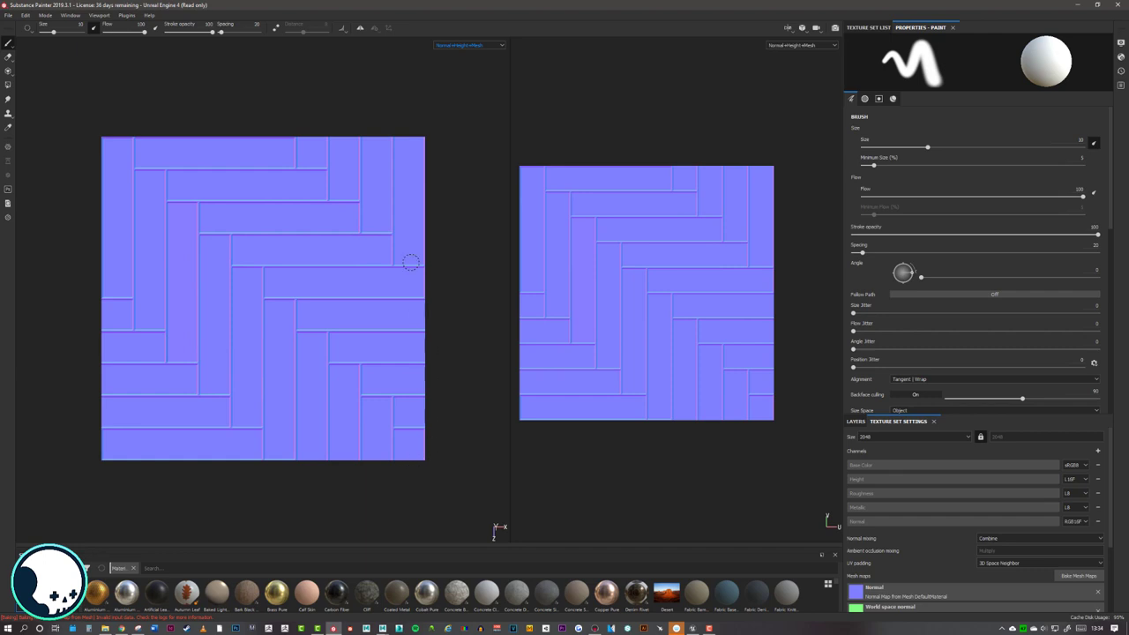
{"action": "middle_click_drag", "start_coordinate": [159, 133], "coordinate": [275, 263], "text": "alt"}
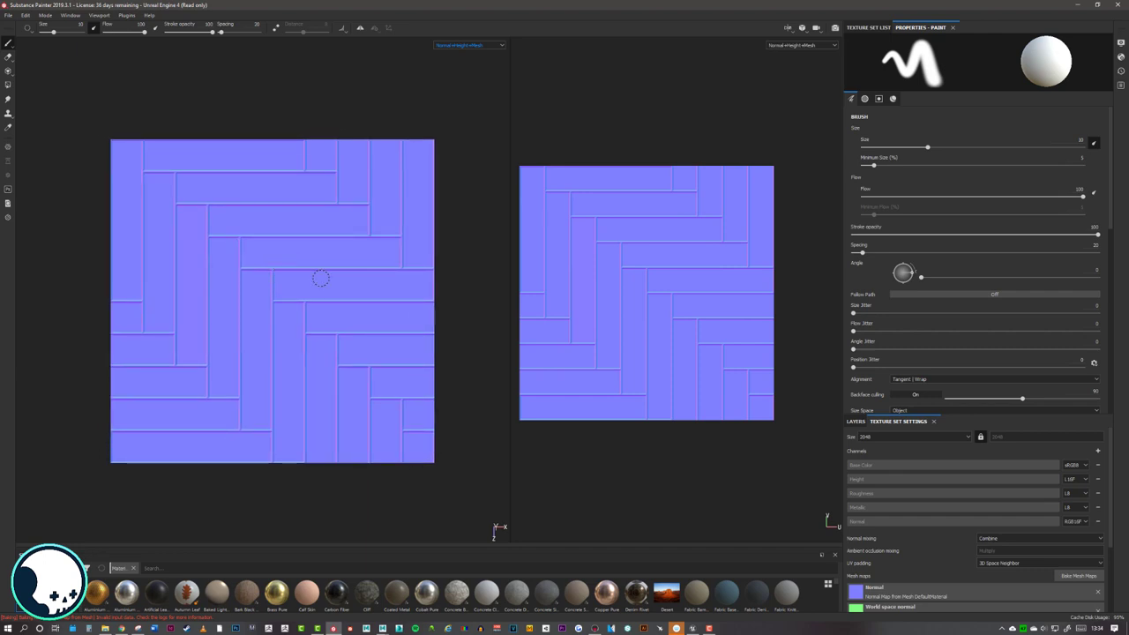
{"action": "left_click", "coordinate": [8, 15]}
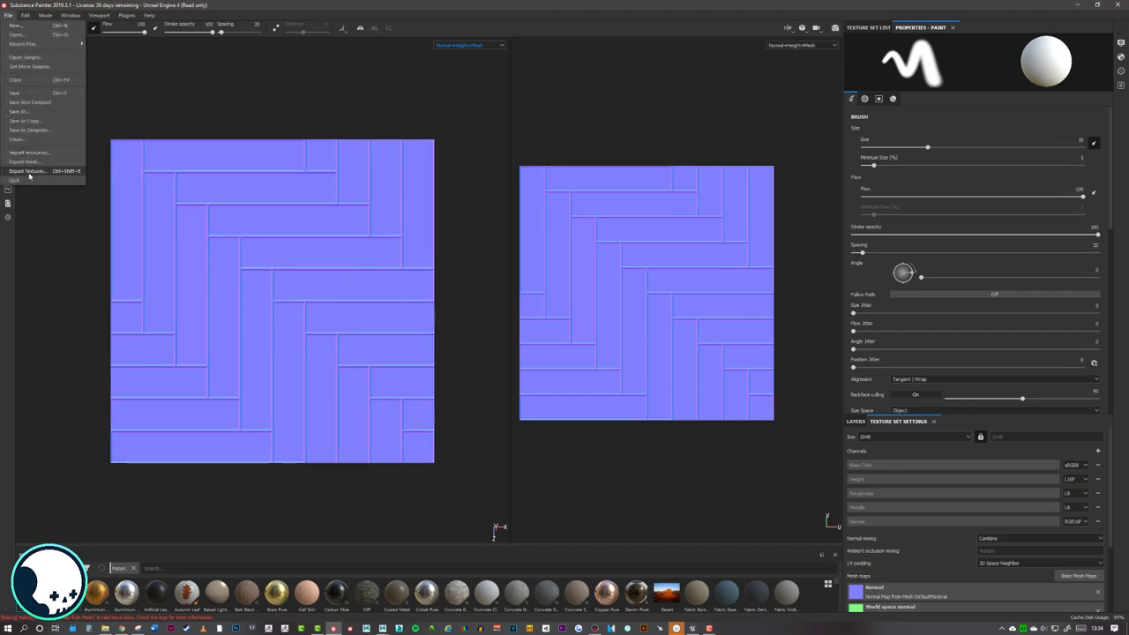
{"action": "left_click", "coordinate": [27, 171]}
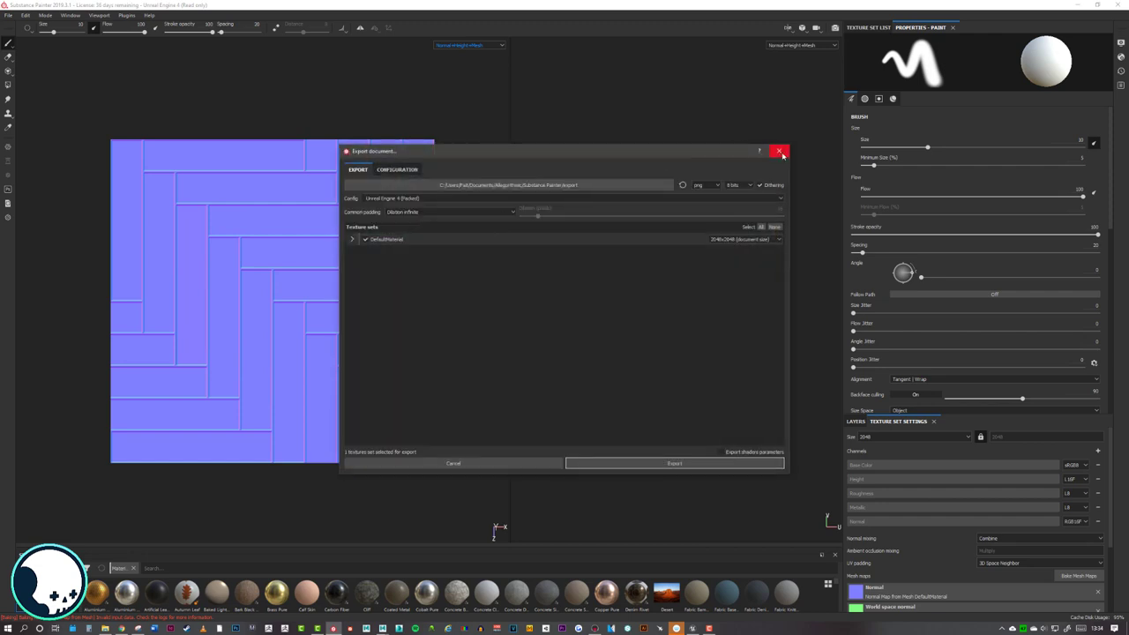
{"action": "left_click", "coordinate": [779, 152]}
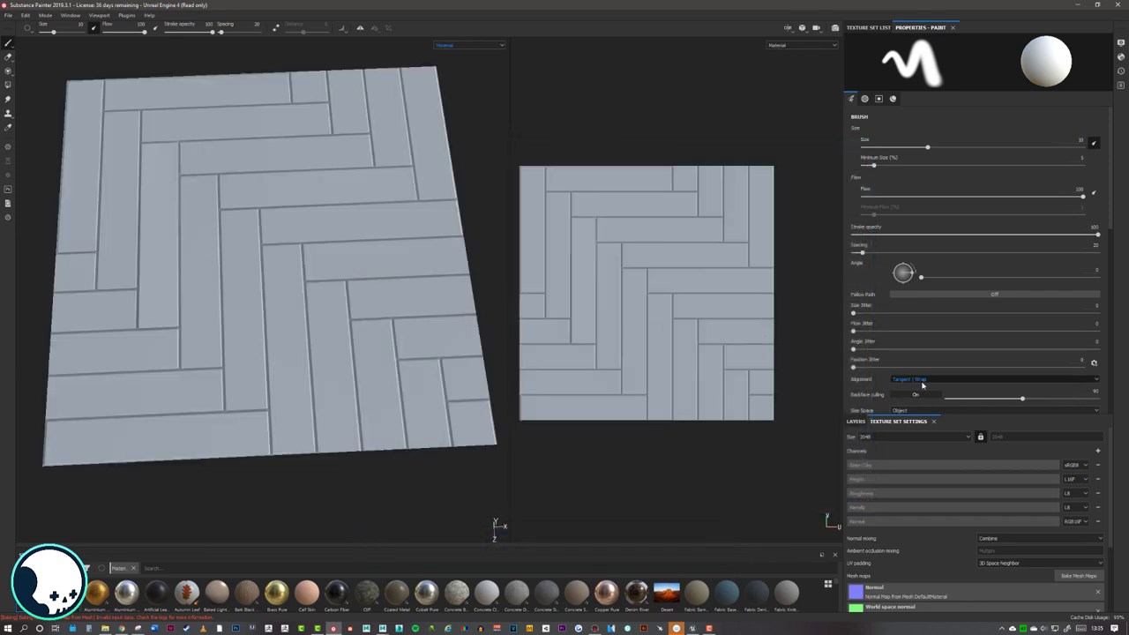
- Switch from the texture set settings to the layer stack and enlarge its area
{"action": "left_click", "coordinate": [861, 421]}
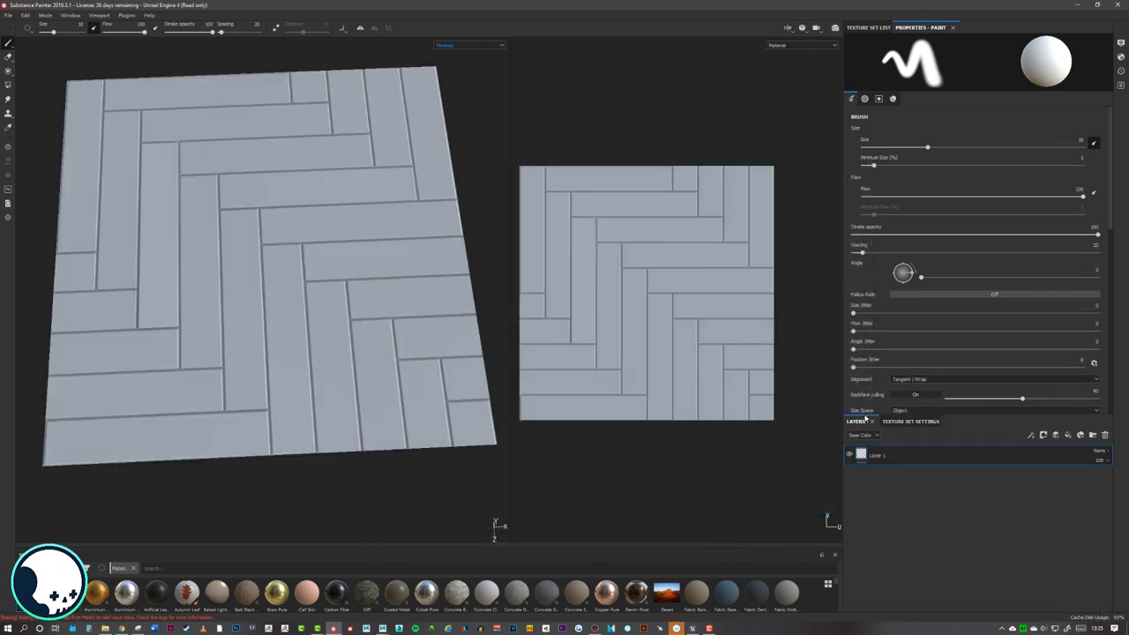
{"action": "left_click_drag", "start_coordinate": [955, 413], "coordinate": [985, 346]}
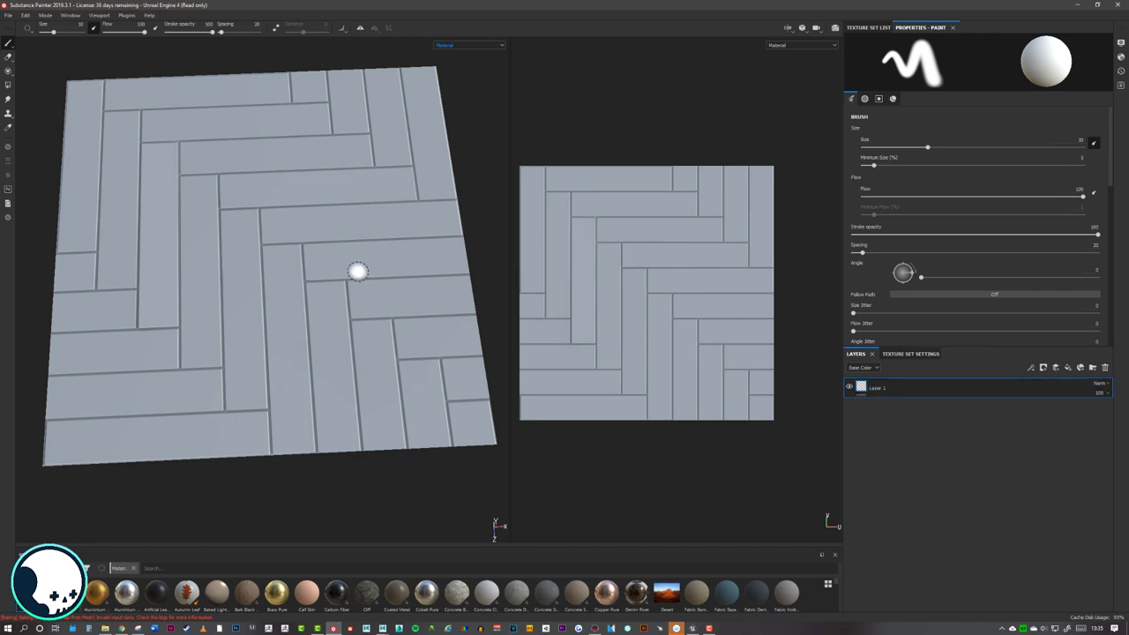
{"action": "left_click_drag", "start_coordinate": [321, 202], "coordinate": [323, 217], "text": "alt"}
{"action": "double_click", "coordinate": [900, 395]}
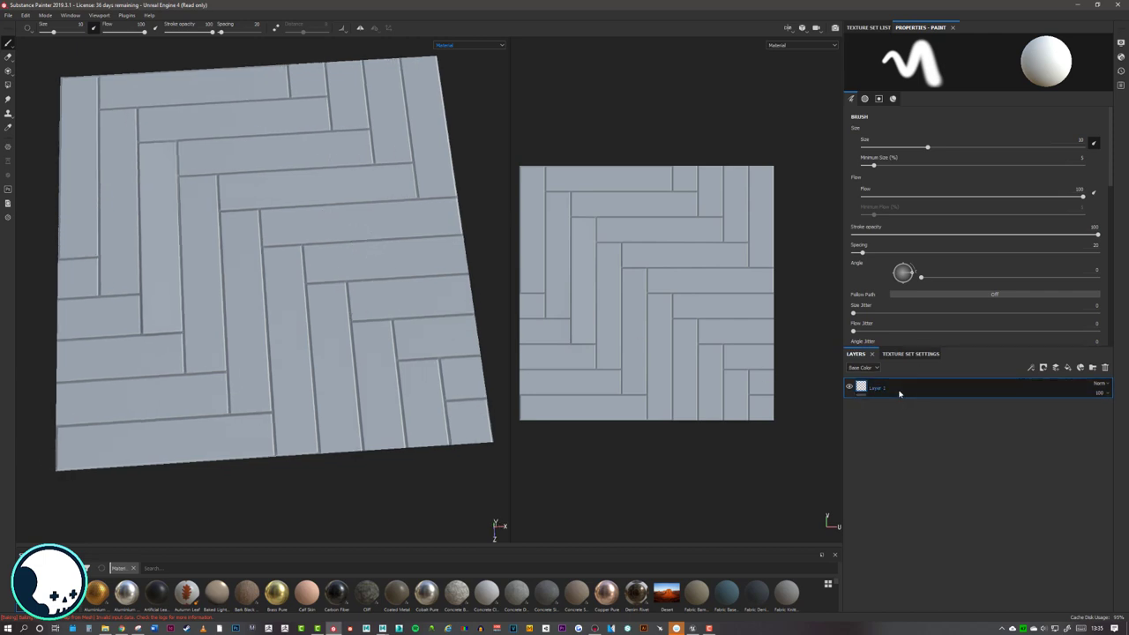
- Create a layer folder named Marble and place a new fill layer inside it
{"action": "left_click", "coordinate": [1093, 367]}
{"action": "double_click", "coordinate": [885, 389]}
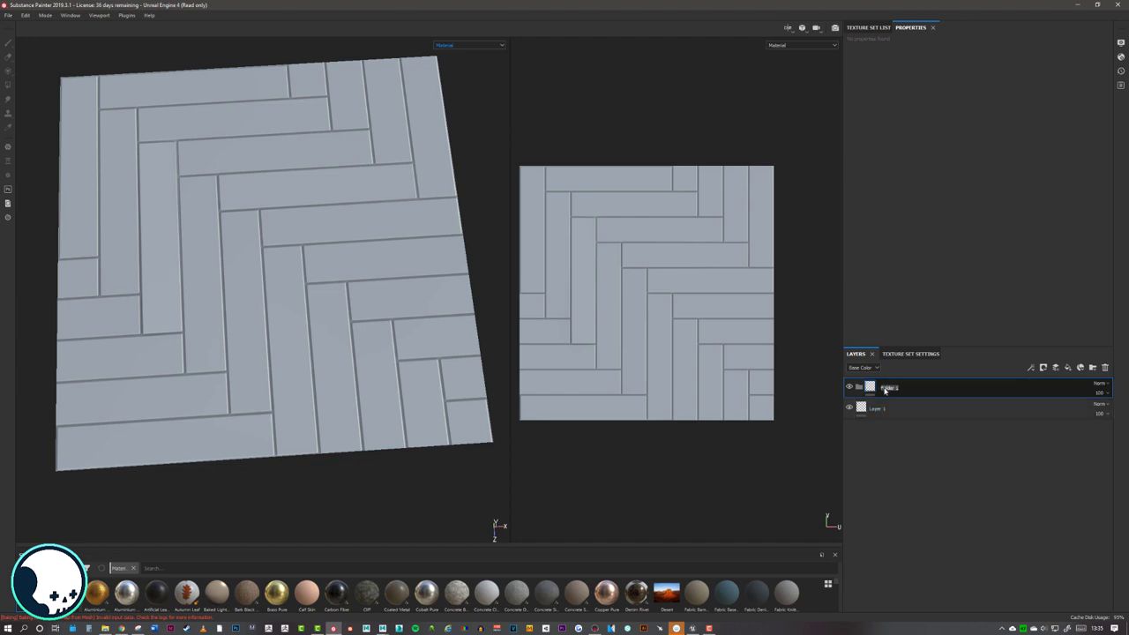
{"action": "type", "text": "Marble"}
{"action": "key", "text": "Return"}
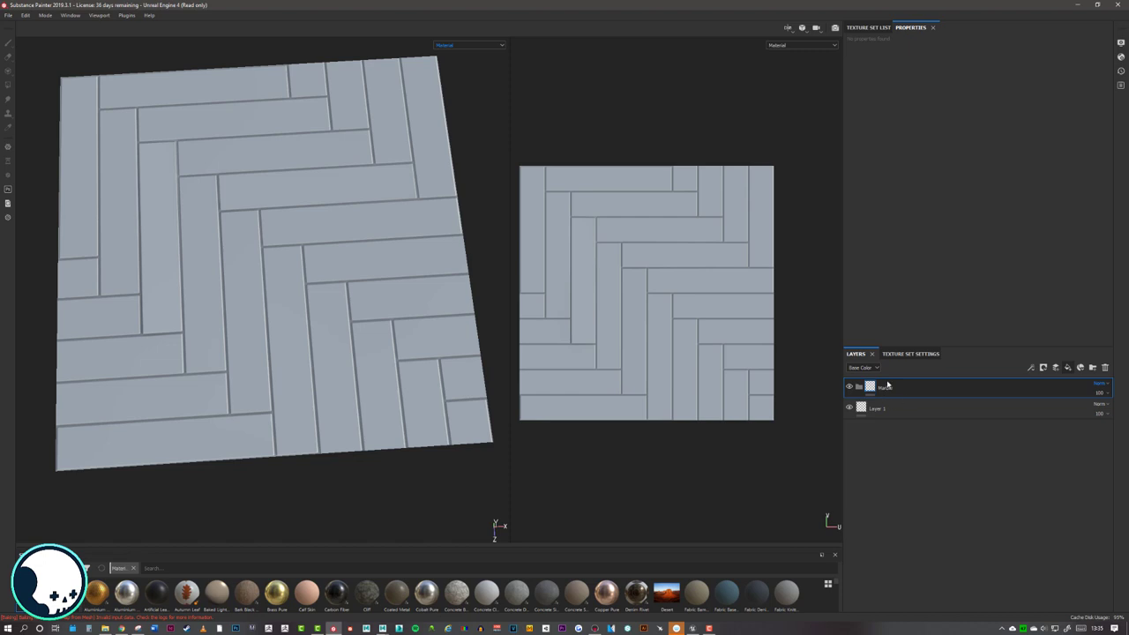
{"action": "left_click_drag", "start_coordinate": [889, 385], "coordinate": [897, 412]}
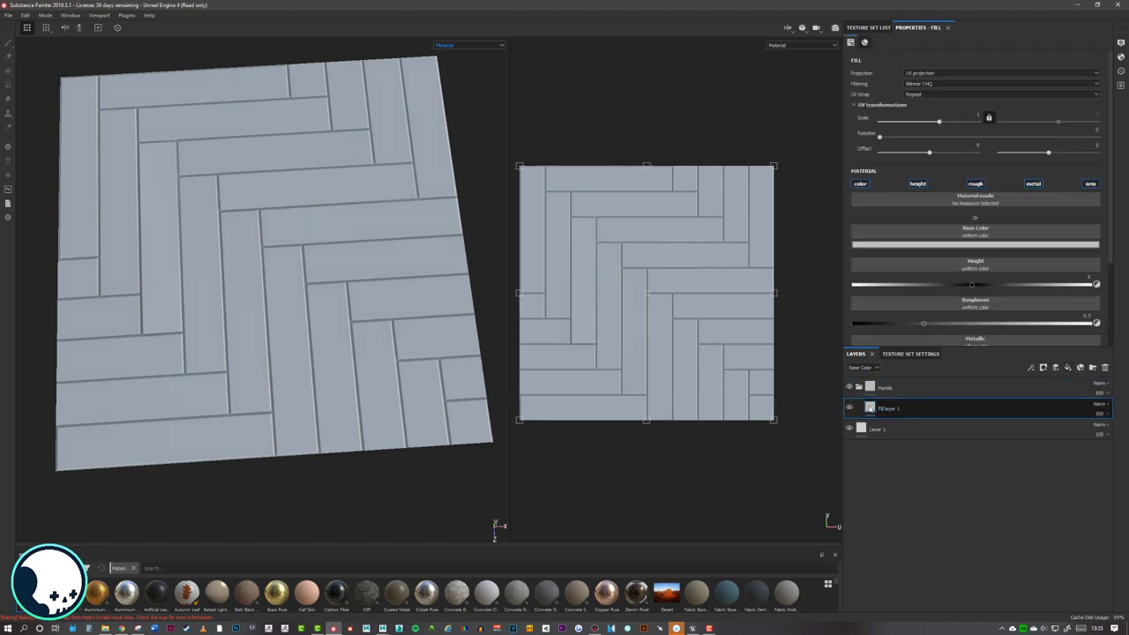
- Lighten the fill layer's base color to a light grey and lower its roughness to about 0.17
{"action": "left_click", "coordinate": [913, 245]}
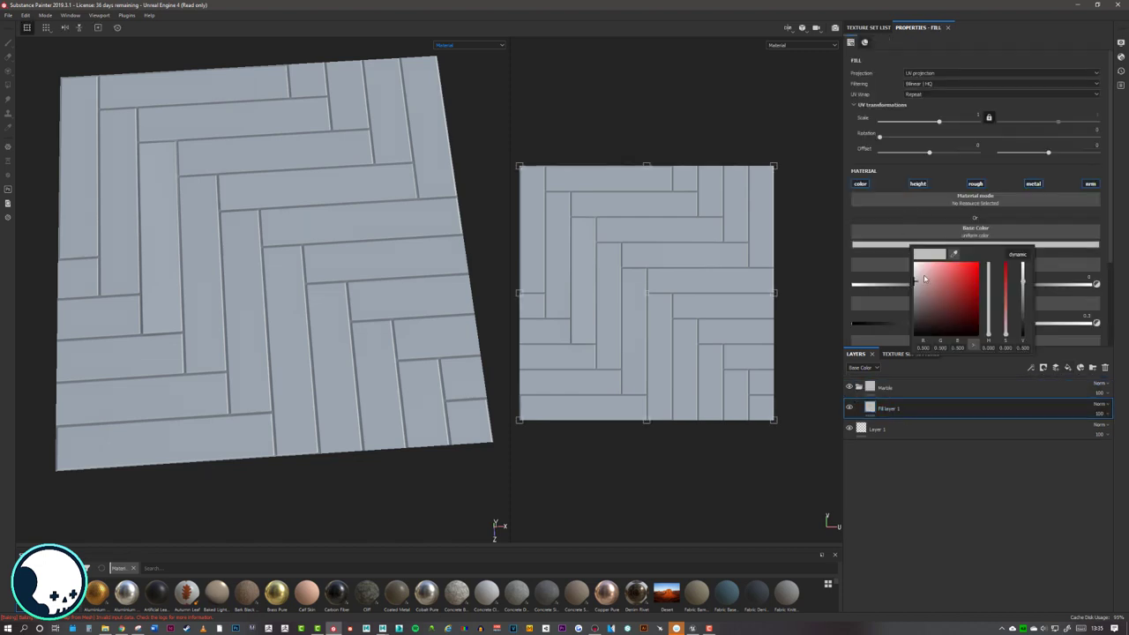
{"action": "left_click_drag", "start_coordinate": [915, 278], "coordinate": [910, 276]}
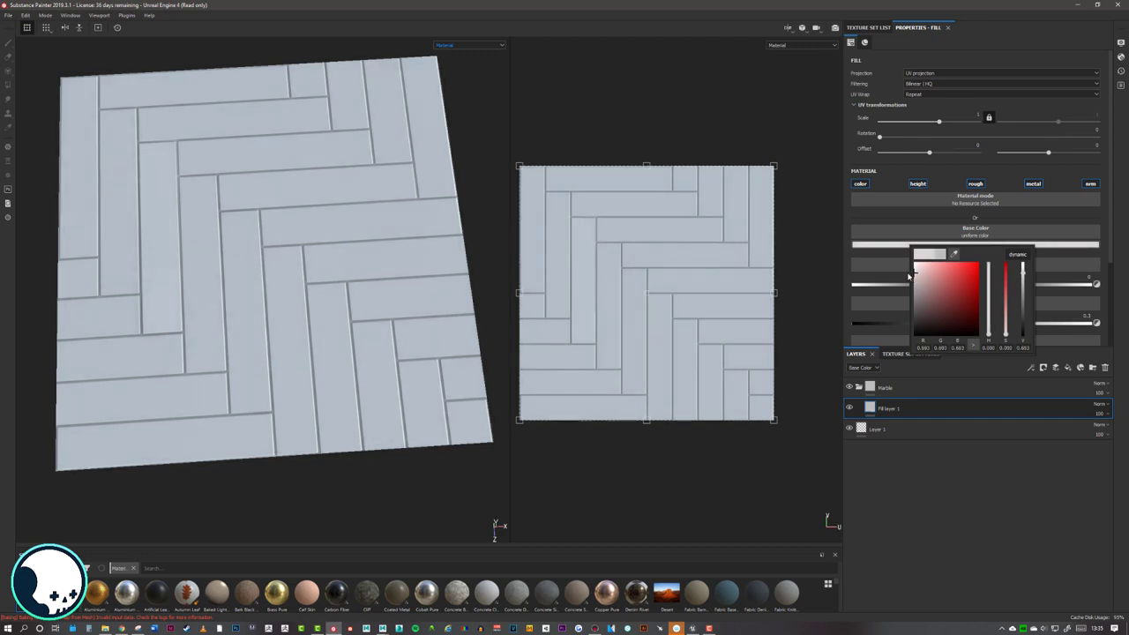
{"action": "left_click", "coordinate": [966, 439]}
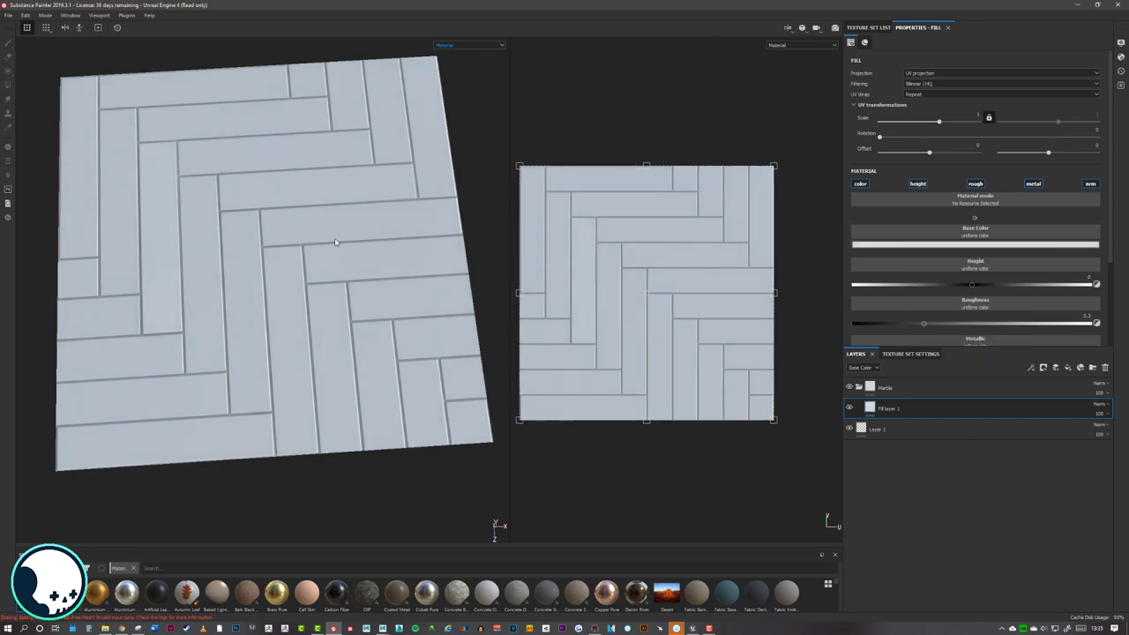
{"action": "right_click_drag", "start_coordinate": [337, 243], "coordinate": [341, 284], "text": "alt"}
{"action": "left_click_drag", "start_coordinate": [341, 283], "coordinate": [415, 211], "text": "alt"}
{"action": "middle_click_drag", "start_coordinate": [424, 219], "coordinate": [432, 141], "text": "alt"}
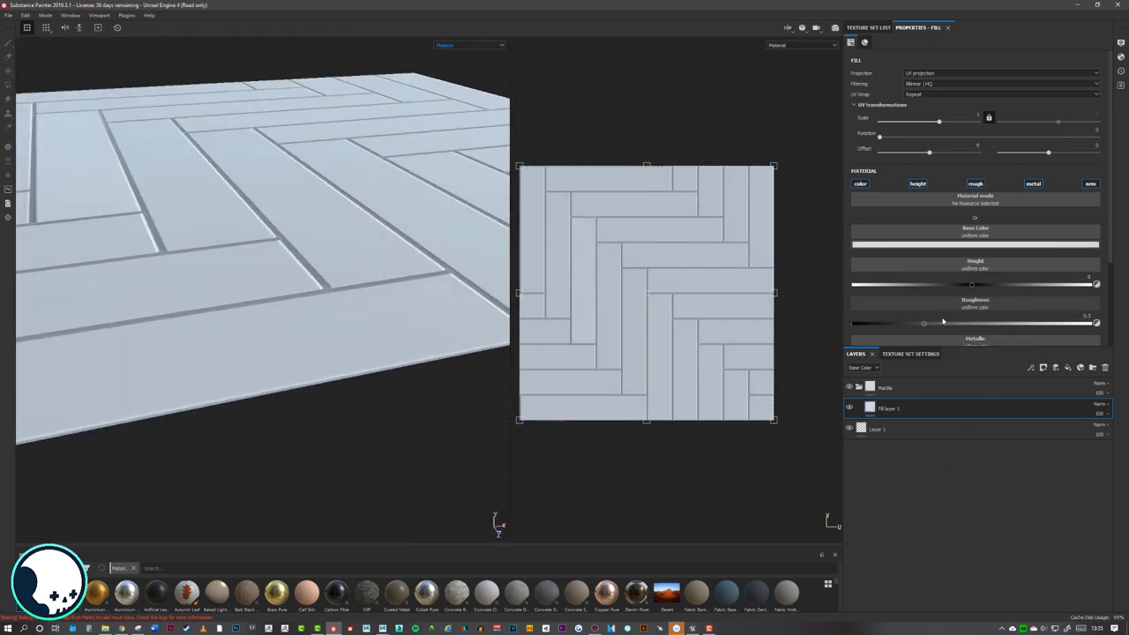
{"action": "left_click_drag", "start_coordinate": [923, 323], "coordinate": [896, 324]}
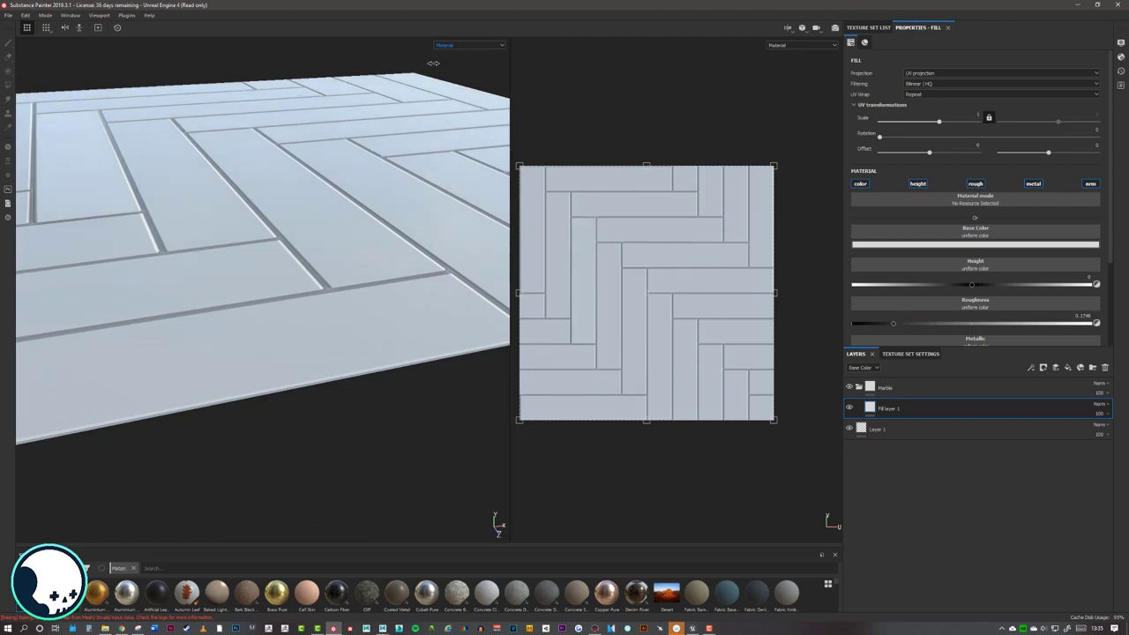
- Examine the floor's reflections from several low angles while rotating the environment lighting
{"action": "right_click_drag", "start_coordinate": [433, 64], "coordinate": [360, 81], "text": "shift"}
{"action": "middle_click_drag", "start_coordinate": [358, 86], "coordinate": [356, 126], "text": "alt"}
{"action": "left_click_drag", "start_coordinate": [356, 126], "coordinate": [378, 142], "text": "alt"}
{"action": "mouse_move", "coordinate": [469, 99]}
{"action": "right_mouse_down", "text": "shift"}
{"action": "mouse_move", "coordinate": [459, 96]}
{"action": "mouse_move", "coordinate": [469, 98]}
{"action": "right_mouse_up", "text": "shift"}
{"action": "right_click_drag", "start_coordinate": [466, 139], "coordinate": [315, 118], "text": "alt"}
{"action": "middle_click_drag", "start_coordinate": [459, 146], "coordinate": [319, 182], "text": "alt"}
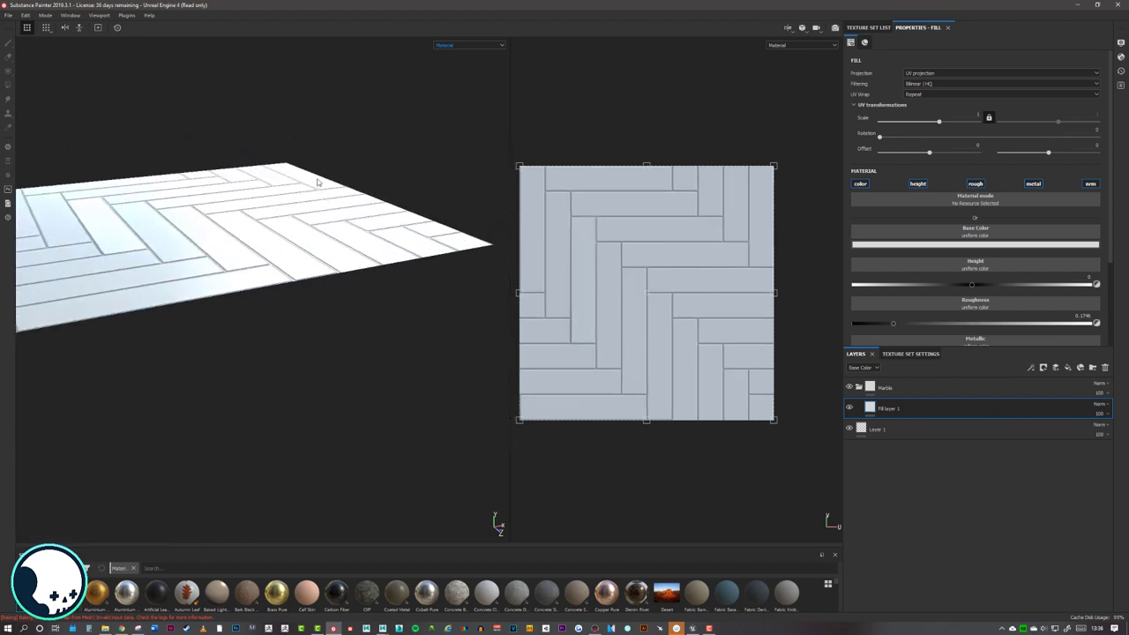
{"action": "mouse_move", "coordinate": [377, 107]}
{"action": "right_mouse_down", "text": "shift"}
{"action": "mouse_move", "coordinate": [317, 112]}
{"action": "mouse_move", "coordinate": [371, 111]}
{"action": "mouse_move", "coordinate": [319, 112]}
{"action": "mouse_move", "coordinate": [365, 105]}
{"action": "mouse_move", "coordinate": [320, 114]}
{"action": "mouse_move", "coordinate": [350, 120]}
{"action": "mouse_move", "coordinate": [380, 98]}
{"action": "mouse_move", "coordinate": [365, 101]}
{"action": "mouse_move", "coordinate": [385, 109]}
{"action": "right_mouse_up", "text": "shift"}
{"action": "left_click_drag", "start_coordinate": [385, 110], "coordinate": [406, 113], "text": "alt"}
{"action": "mouse_move", "coordinate": [406, 113]}
{"action": "right_mouse_down", "text": "shift"}
{"action": "mouse_move", "coordinate": [391, 106]}
{"action": "mouse_move", "coordinate": [406, 111]}
{"action": "right_mouse_up", "text": "shift"}
{"action": "left_click_drag", "start_coordinate": [406, 112], "coordinate": [372, 106], "text": "alt"}
{"action": "right_click_drag", "start_coordinate": [379, 111], "coordinate": [441, 123], "text": "alt"}
{"action": "left_click_drag", "start_coordinate": [301, 132], "coordinate": [371, 109], "text": "alt"}
{"action": "right_click_drag", "start_coordinate": [370, 109], "coordinate": [370, 109], "text": "shift"}
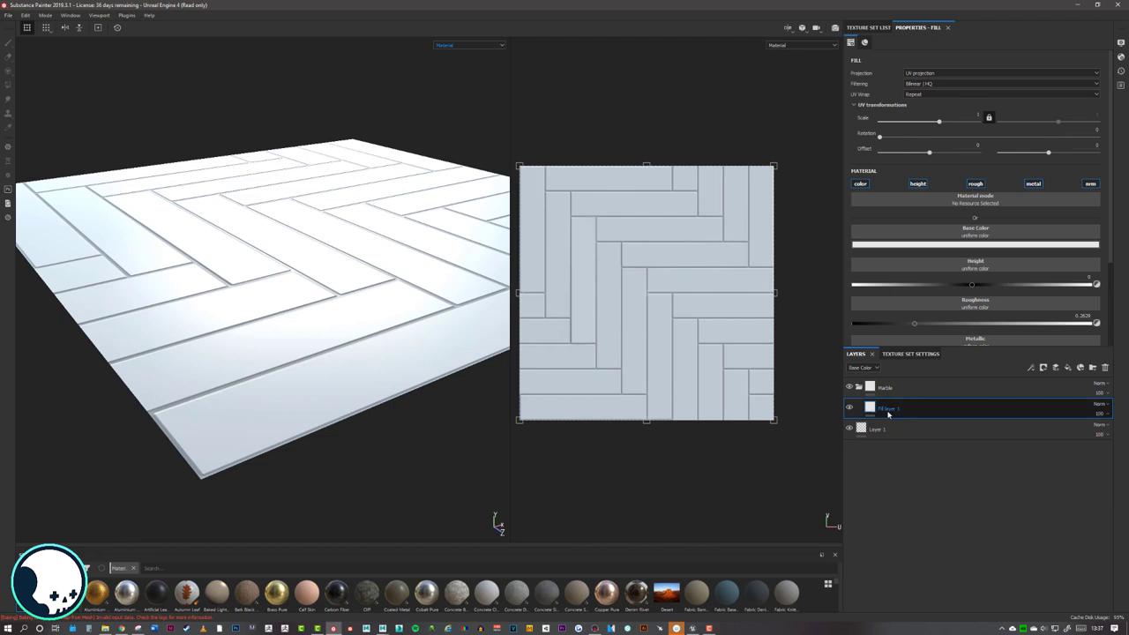
- Duplicate the light grey fill layer and give the copy a warm, slightly darker greyish-beige base color
{"action": "right_click", "coordinate": [890, 409]}
{"action": "left_click", "coordinate": [923, 227]}
{"action": "left_click", "coordinate": [907, 245]}
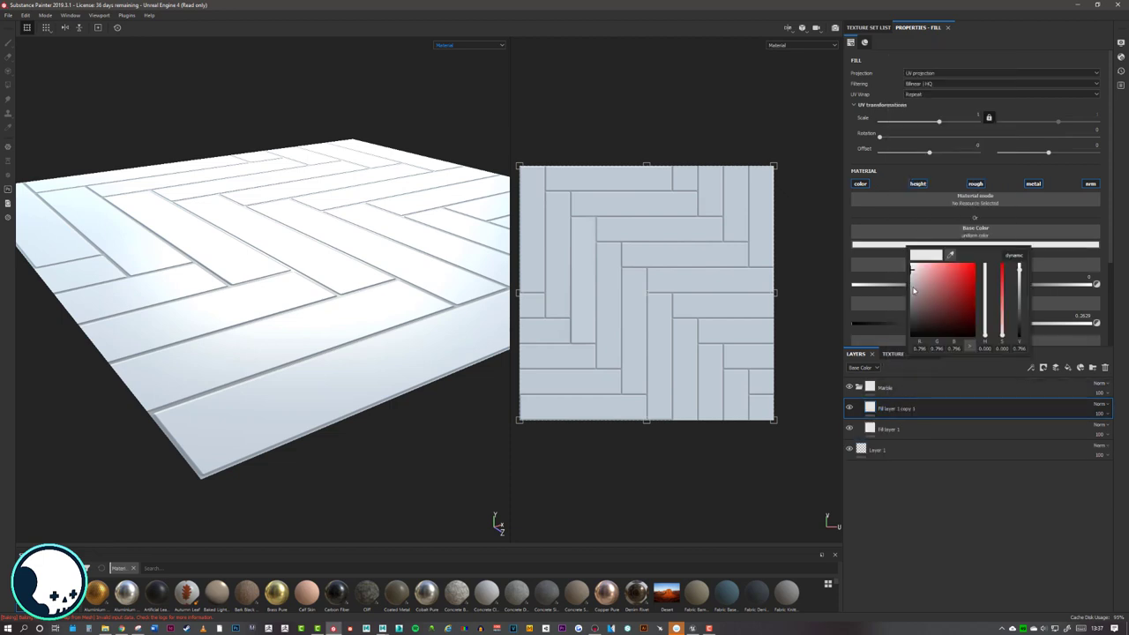
{"action": "left_click_drag", "start_coordinate": [913, 285], "coordinate": [917, 286]}
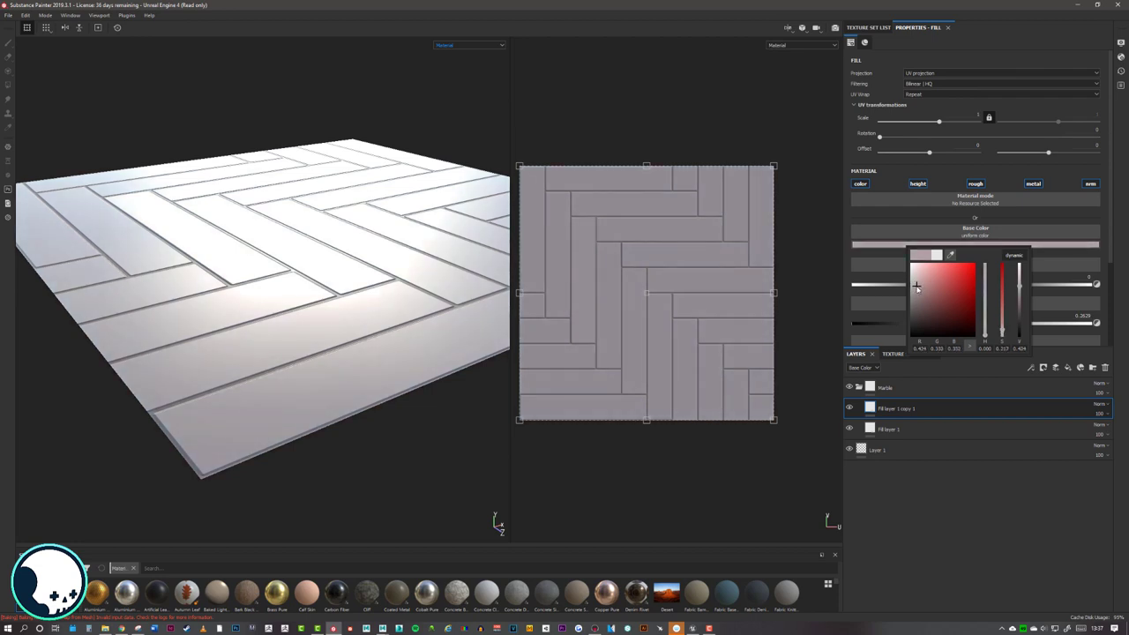
{"action": "left_click", "coordinate": [987, 334]}
{"action": "left_click", "coordinate": [918, 292]}
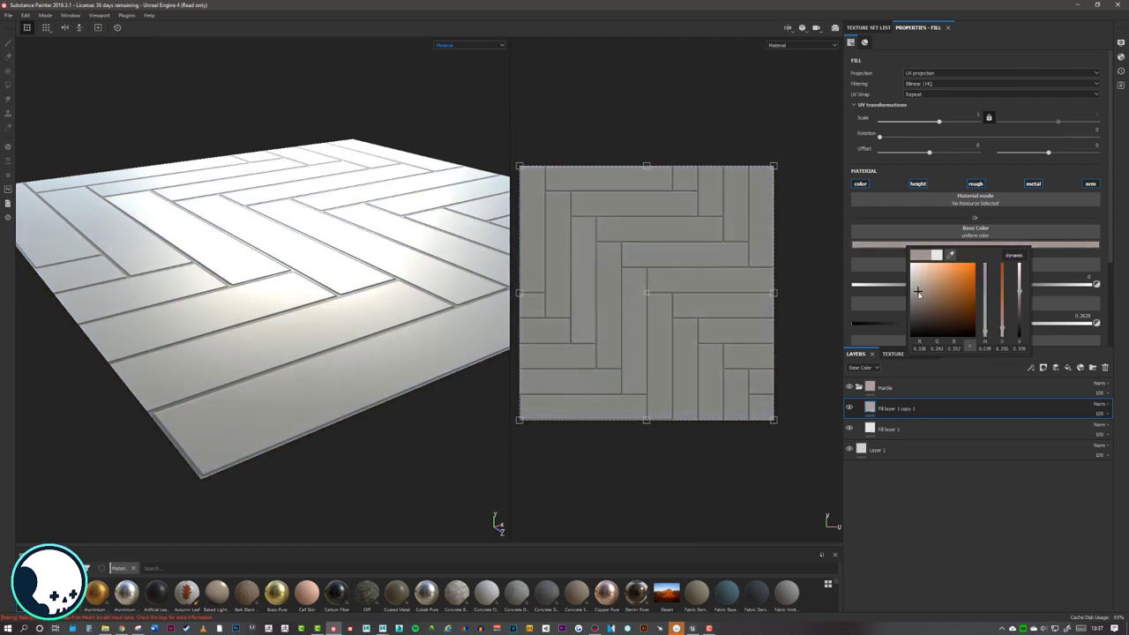
{"action": "left_click_drag", "start_coordinate": [916, 290], "coordinate": [914, 280]}
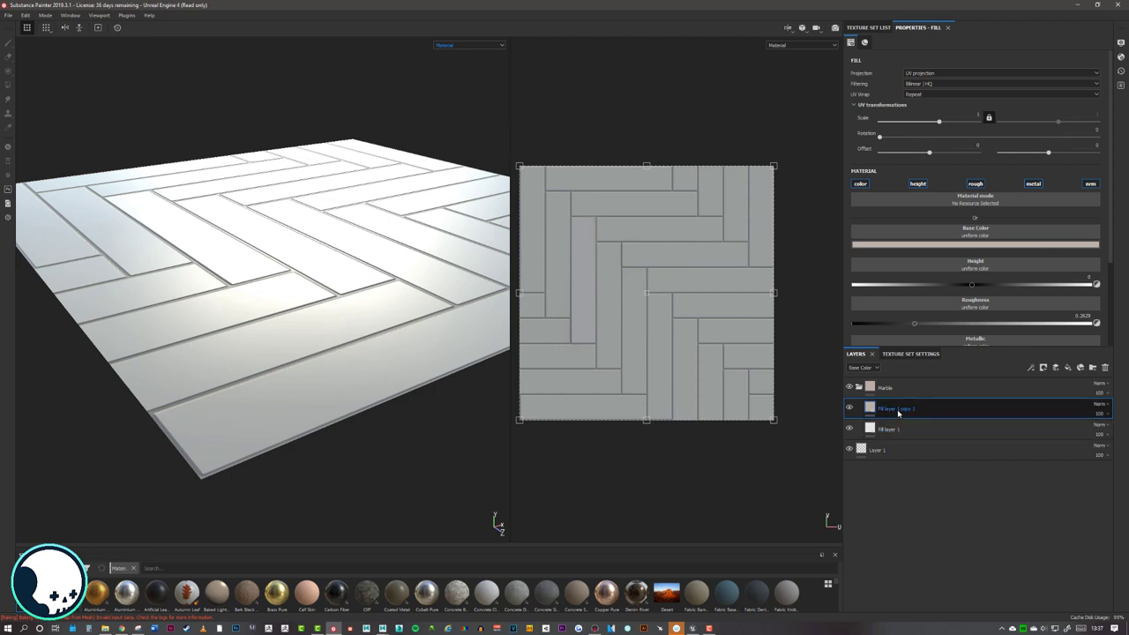
- Add a black mask to the duplicated fill layer and insert a fill effect into that mask
{"action": "scroll", "coordinate": [383, 349], "scroll_direction": "up", "scroll_amount": 4}
{"action": "left_click_drag", "start_coordinate": [384, 349], "coordinate": [387, 328], "text": "alt"}
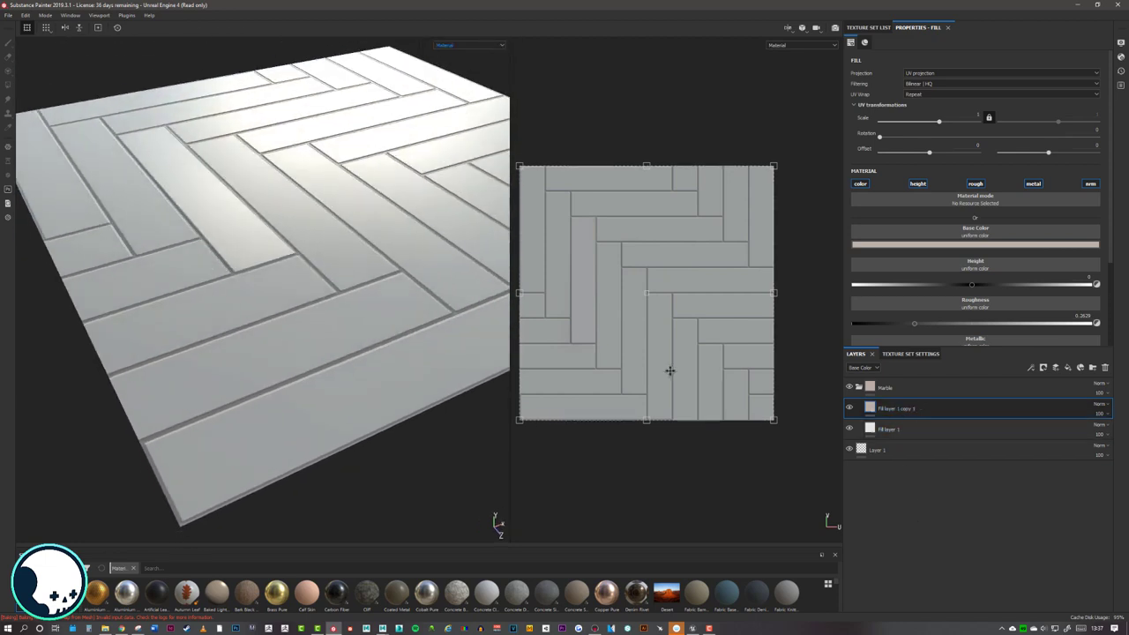
{"action": "right_click", "coordinate": [892, 414]}
{"action": "left_click", "coordinate": [918, 70]}
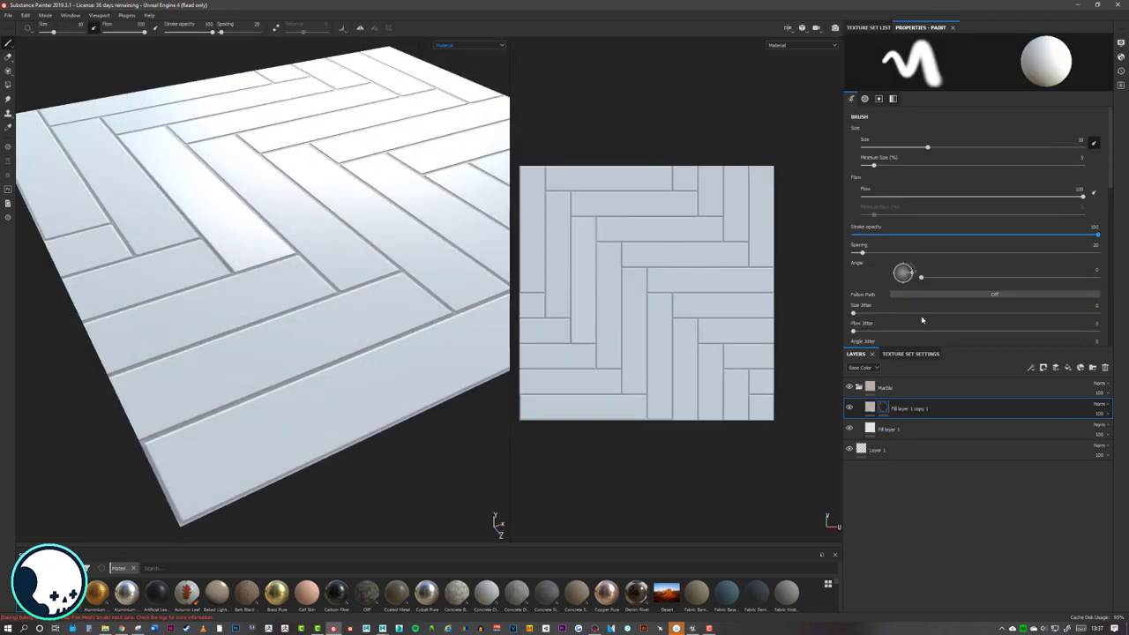
{"action": "right_click", "coordinate": [892, 408]}
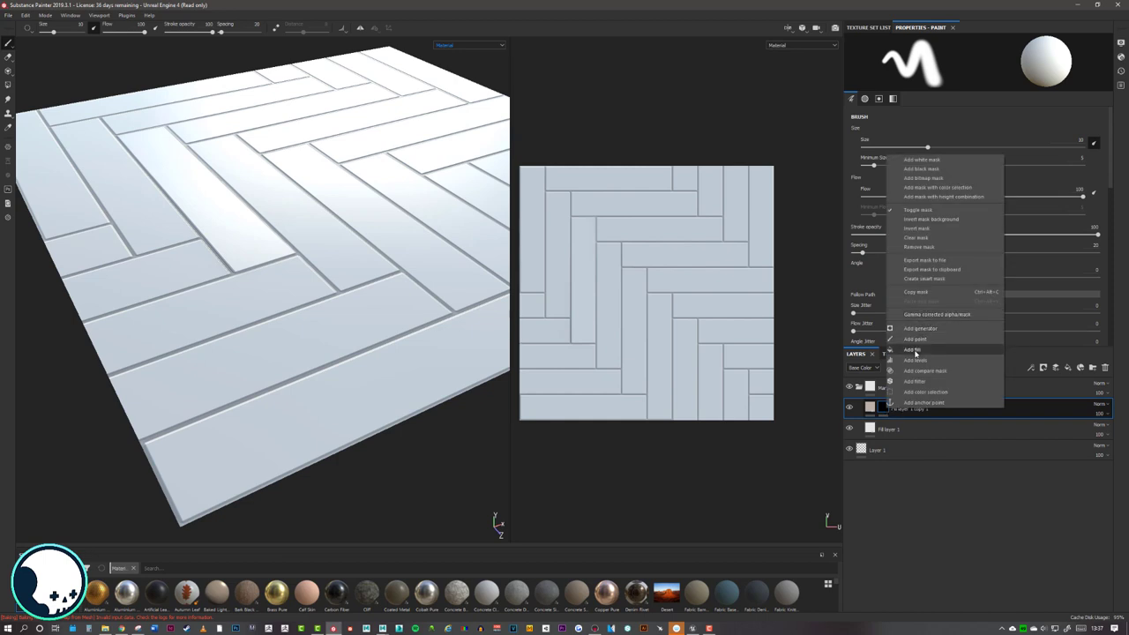
{"action": "left_click", "coordinate": [914, 350]}
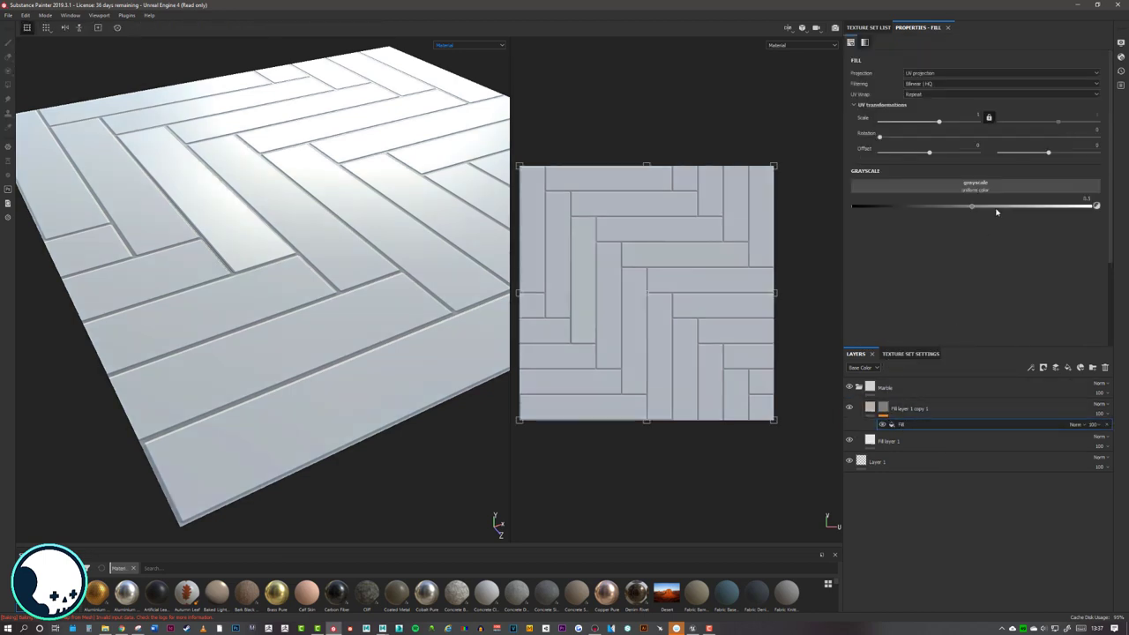
- Assign the Gradient Flakes procedural texture to the mask fill's grayscale channel
{"action": "left_click", "coordinate": [947, 190]}
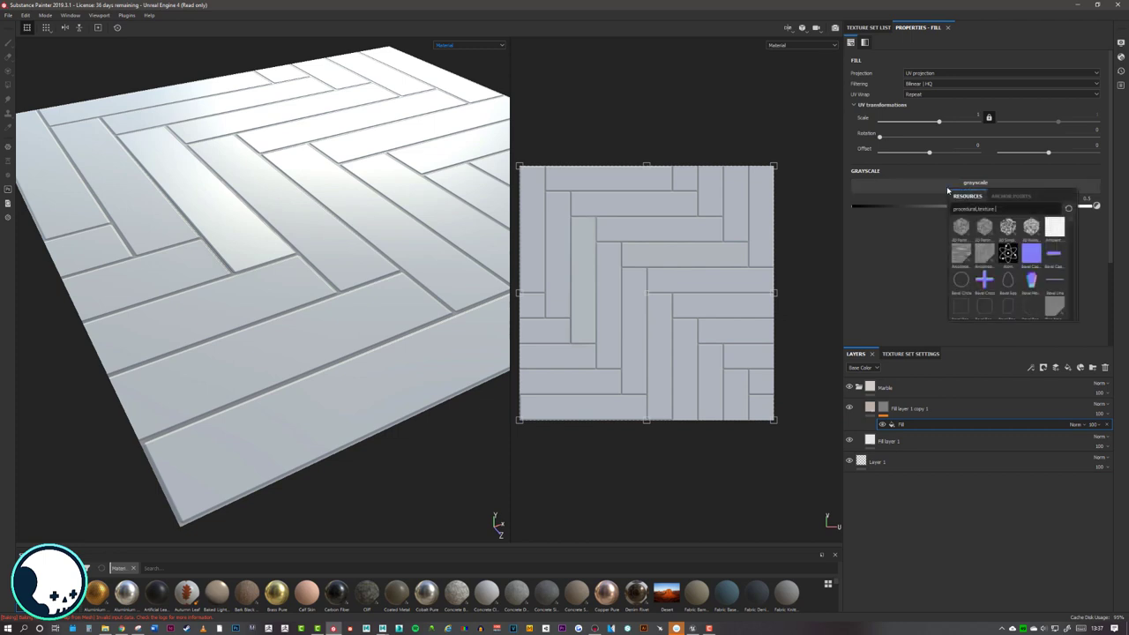
{"action": "scroll", "coordinate": [1005, 254], "scroll_direction": "down", "scroll_amount": 5}
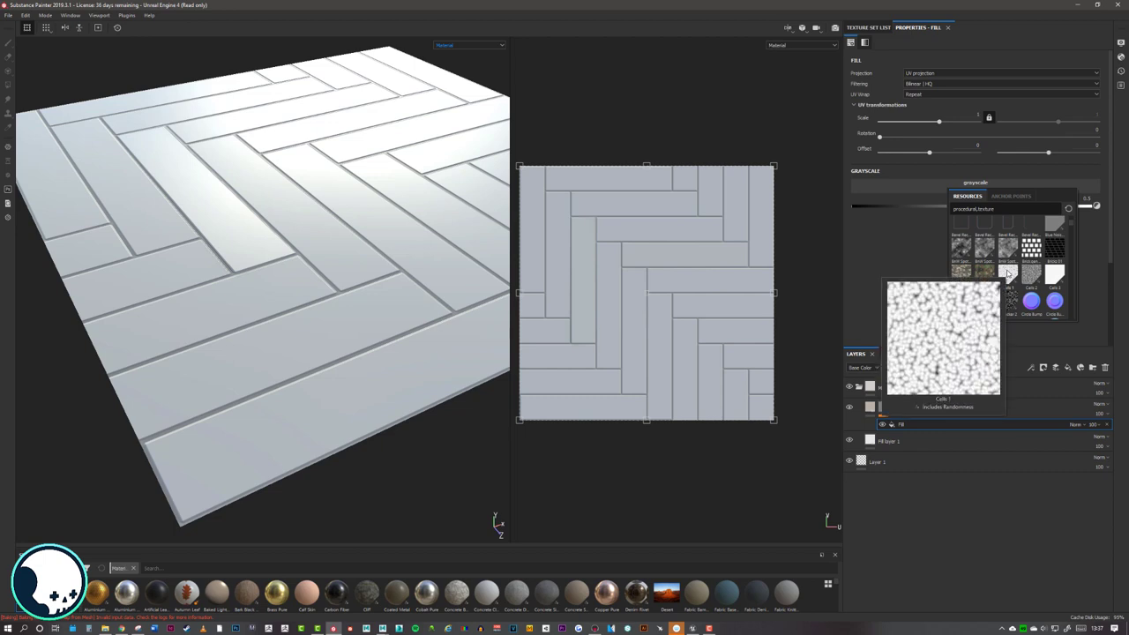
{"action": "scroll", "coordinate": [1042, 261], "scroll_direction": "down", "scroll_amount": 3}
{"action": "scroll", "coordinate": [1043, 258], "scroll_direction": "down", "scroll_amount": 5}
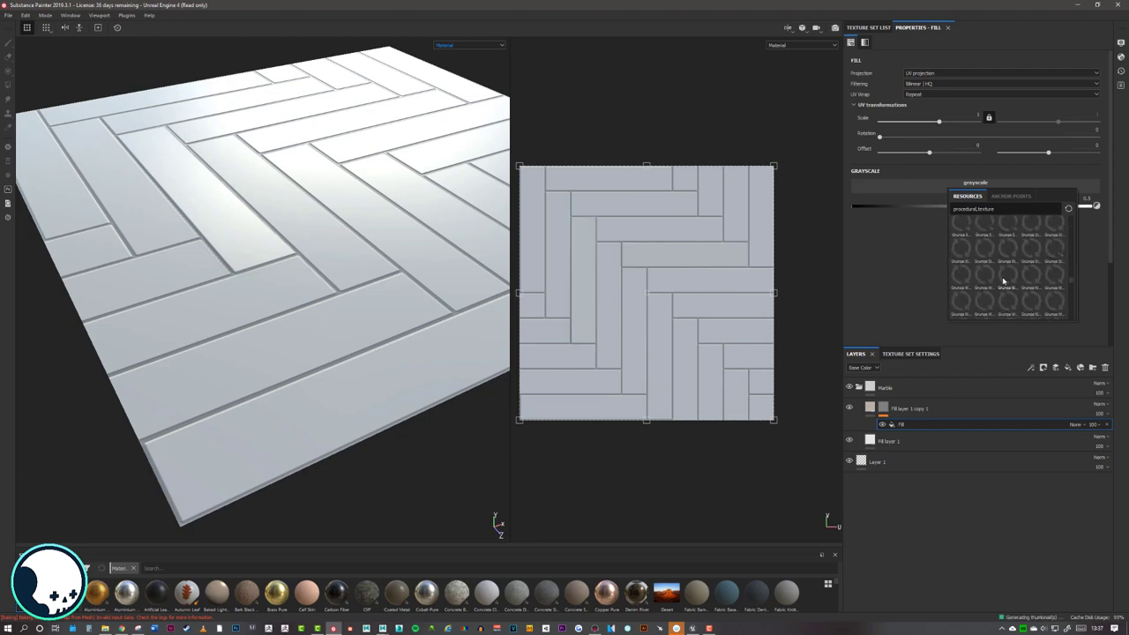
{"action": "scroll", "coordinate": [1006, 291], "scroll_direction": "down", "scroll_amount": 5}
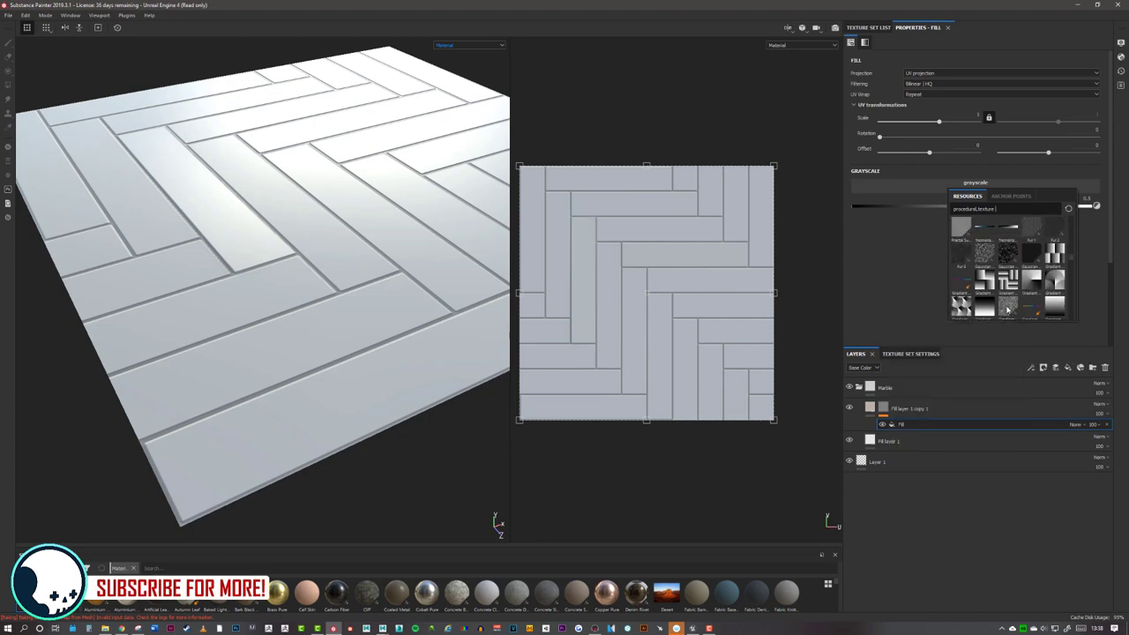
{"action": "left_click", "coordinate": [1009, 309]}
{"action": "scroll", "coordinate": [376, 206], "scroll_direction": "up", "scroll_amount": 3}
{"action": "scroll", "coordinate": [369, 207], "scroll_direction": "down", "scroll_amount": 3}
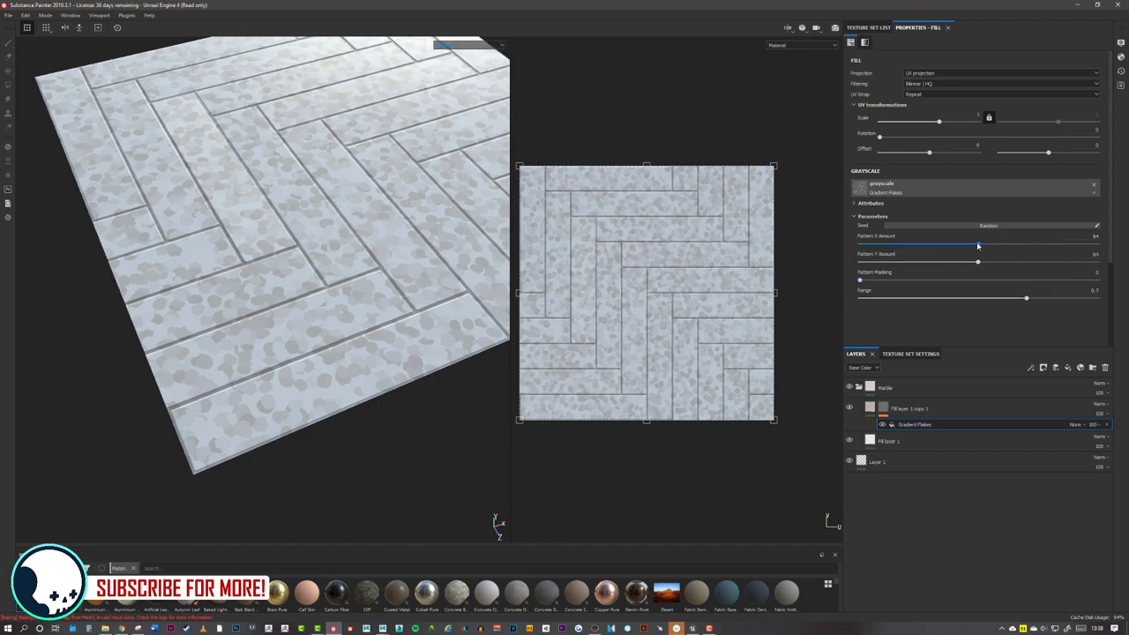
- Set the Gradient Flakes pattern X and Y amounts to 83, pattern masking to about 0.89 and range to 1
{"action": "left_click_drag", "start_coordinate": [977, 245], "coordinate": [1014, 245]}
{"action": "left_click_drag", "start_coordinate": [1026, 298], "coordinate": [975, 298]}
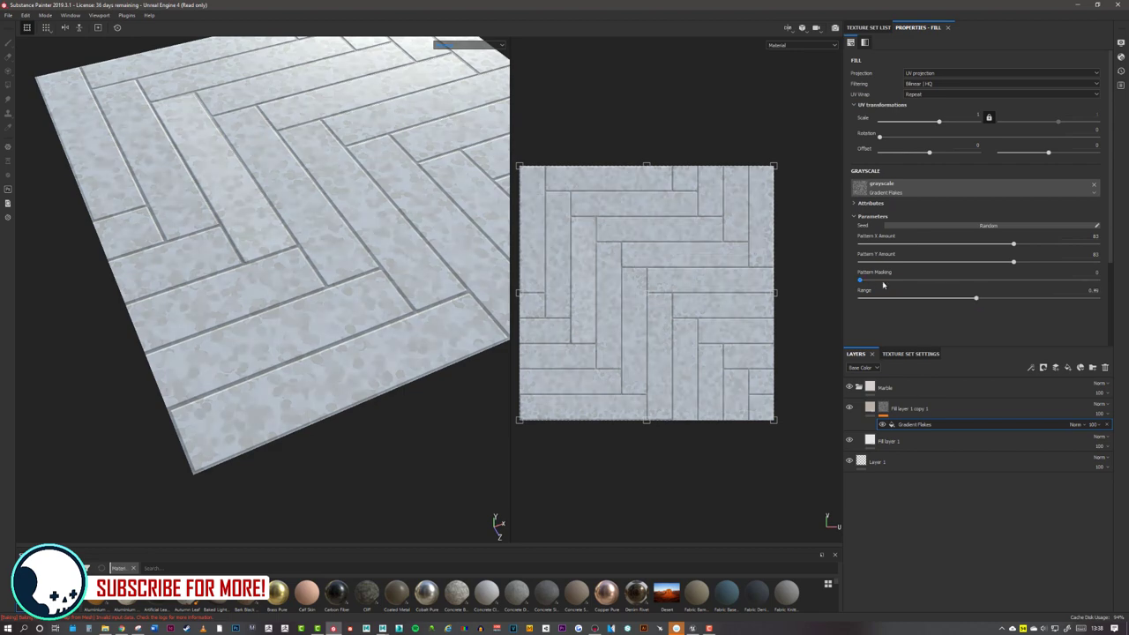
{"action": "left_click_drag", "start_coordinate": [883, 280], "coordinate": [1071, 279]}
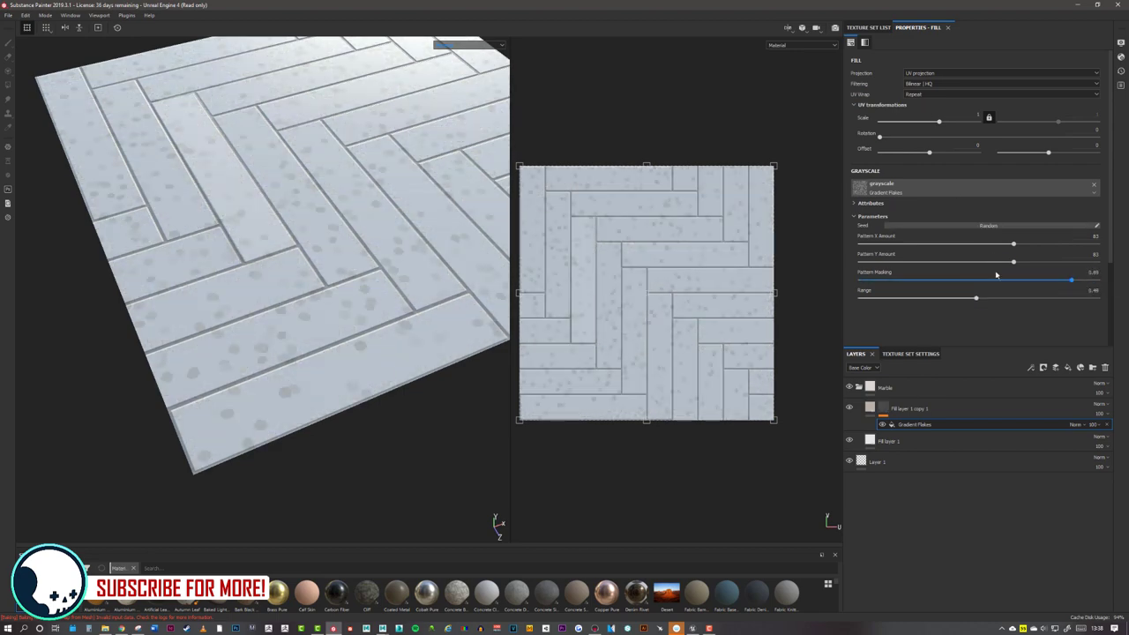
{"action": "left_click_drag", "start_coordinate": [976, 298], "coordinate": [1097, 298]}
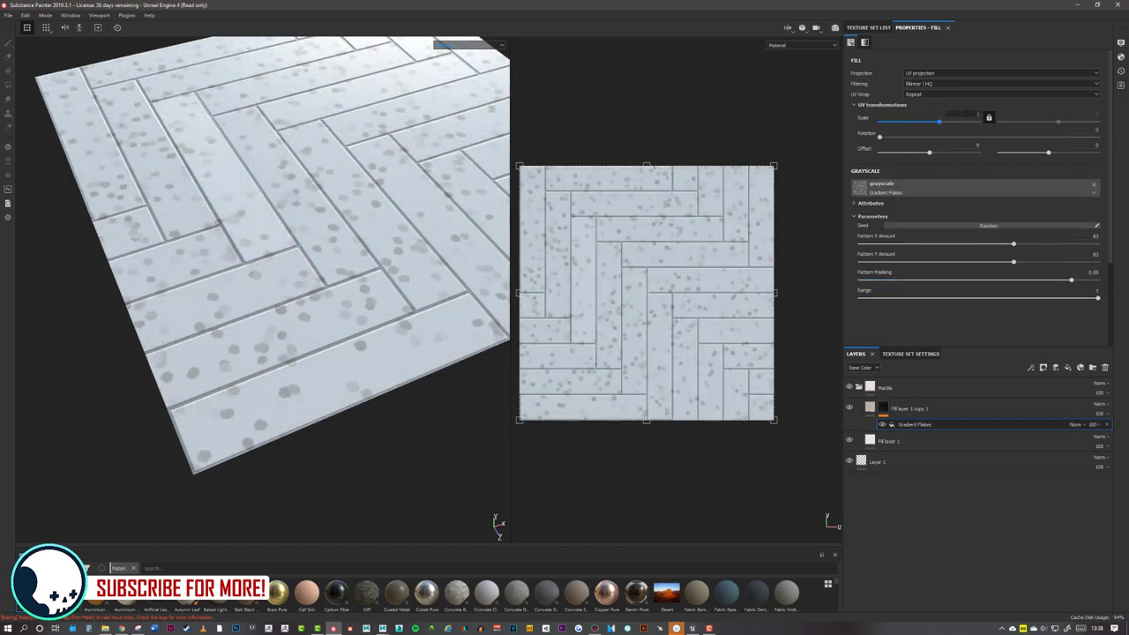
- Examine the flake speckles across the whole floor and up close along the plane's edge to judge their size and tiling
{"action": "scroll", "coordinate": [356, 182], "scroll_direction": "down", "scroll_amount": 2}
{"action": "left_click_drag", "start_coordinate": [355, 181], "coordinate": [384, 224], "text": "alt"}
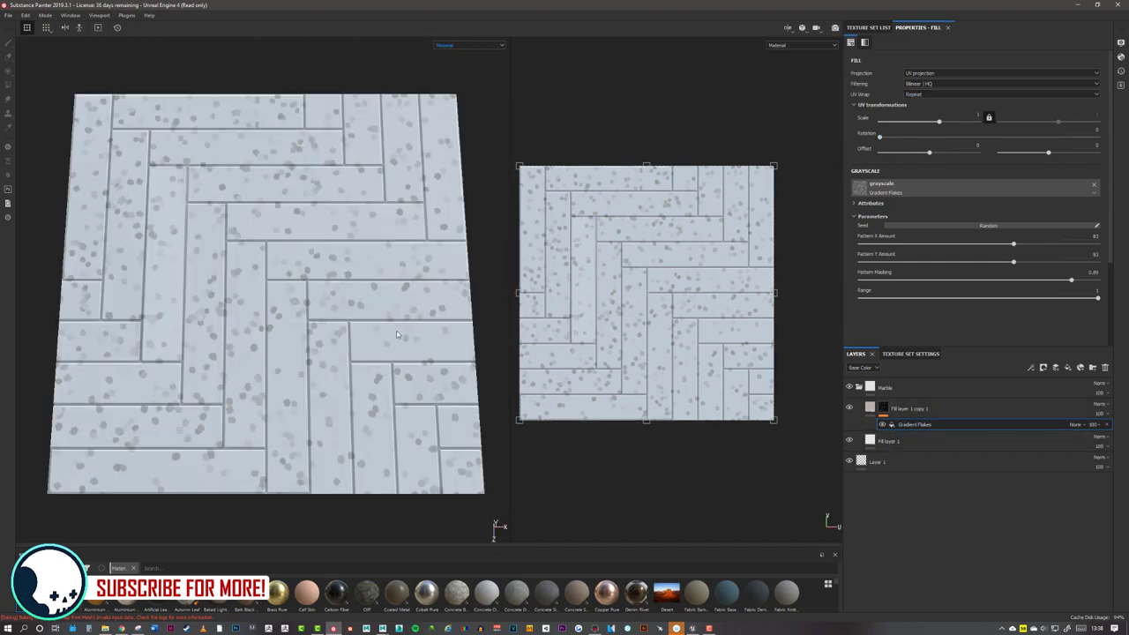
{"action": "left_click_drag", "start_coordinate": [74, 112], "coordinate": [234, 252], "text": "alt"}
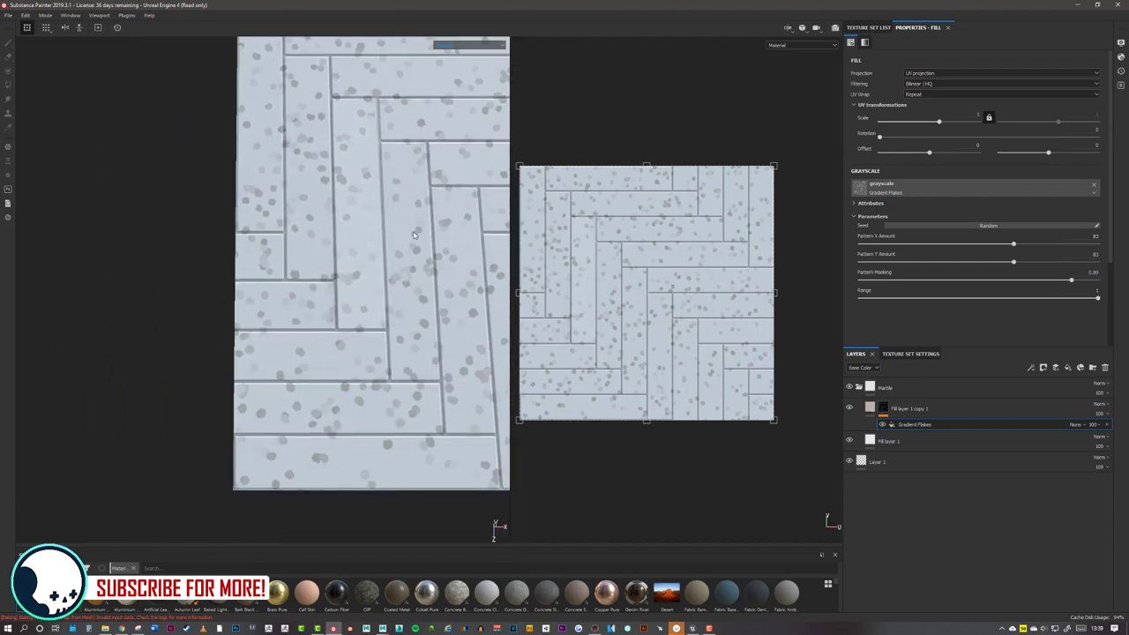
{"action": "left_click_drag", "start_coordinate": [414, 234], "coordinate": [139, 235], "text": "alt"}
{"action": "middle_click_drag", "start_coordinate": [403, 263], "coordinate": [499, 295], "text": "alt"}
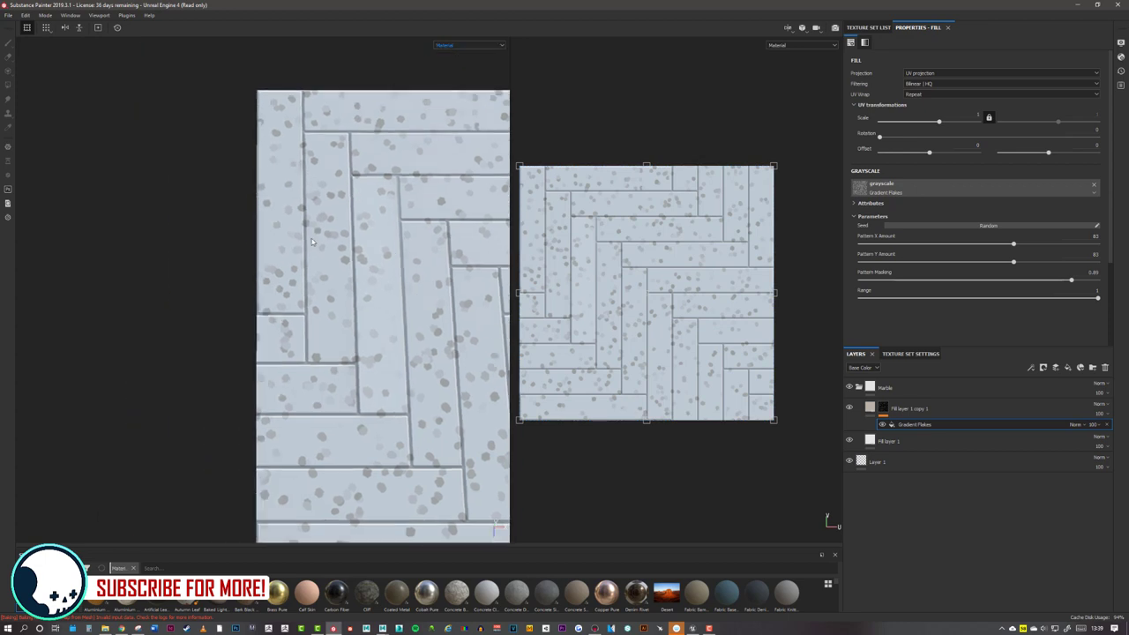
{"action": "right_click_drag", "start_coordinate": [340, 256], "coordinate": [424, 264], "text": "alt"}
{"action": "left_click_drag", "start_coordinate": [423, 265], "coordinate": [425, 287], "text": "alt"}
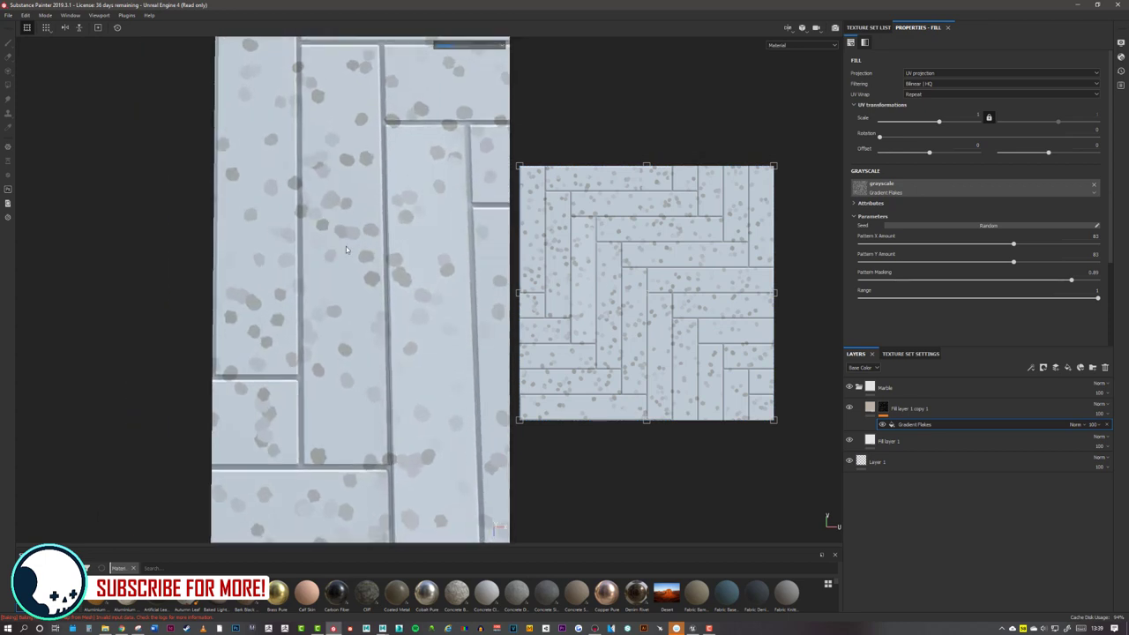
{"action": "left_click", "coordinate": [946, 187]}
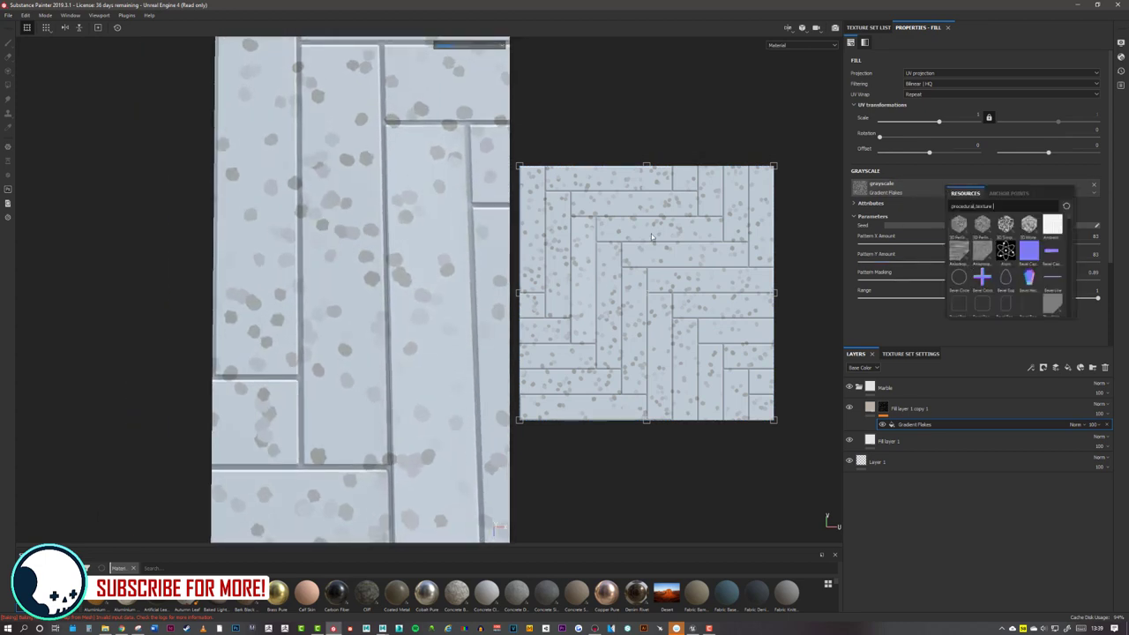
{"action": "left_click", "coordinate": [128, 197]}
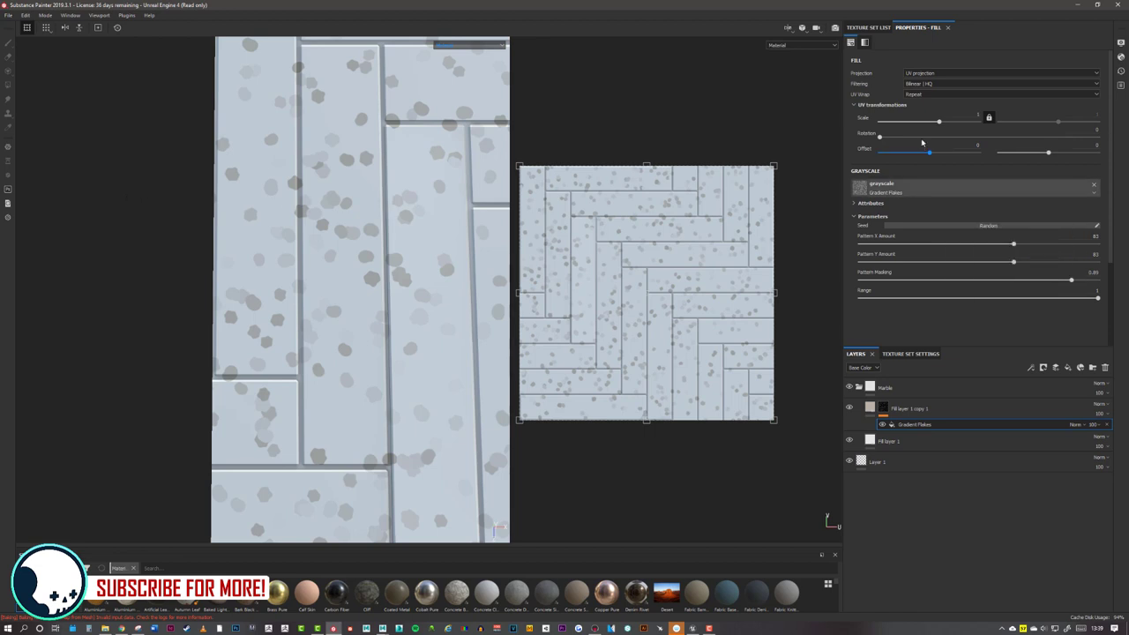
{"action": "middle_click_drag", "start_coordinate": [296, 133], "coordinate": [397, 222], "text": "alt"}
{"action": "scroll", "coordinate": [302, 227], "scroll_direction": "up", "scroll_amount": 3}
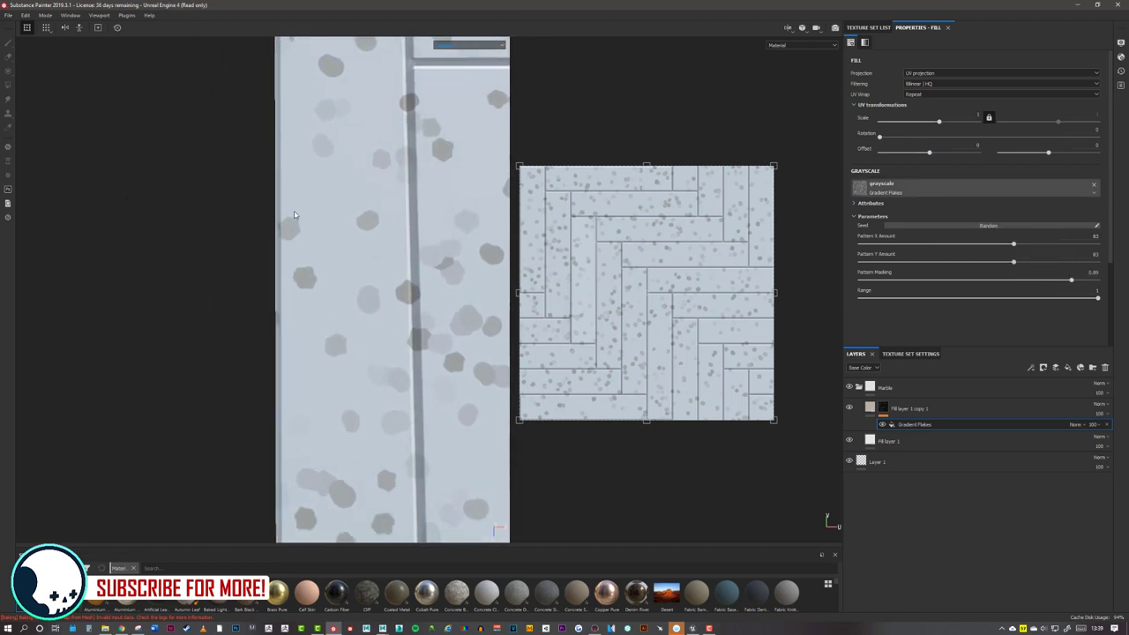
{"action": "scroll", "coordinate": [309, 284], "scroll_direction": "up", "scroll_amount": 3}
{"action": "scroll", "coordinate": [337, 304], "scroll_direction": "down", "scroll_amount": 4}
{"action": "middle_click_drag", "start_coordinate": [316, 424], "coordinate": [270, 284], "text": "alt"}
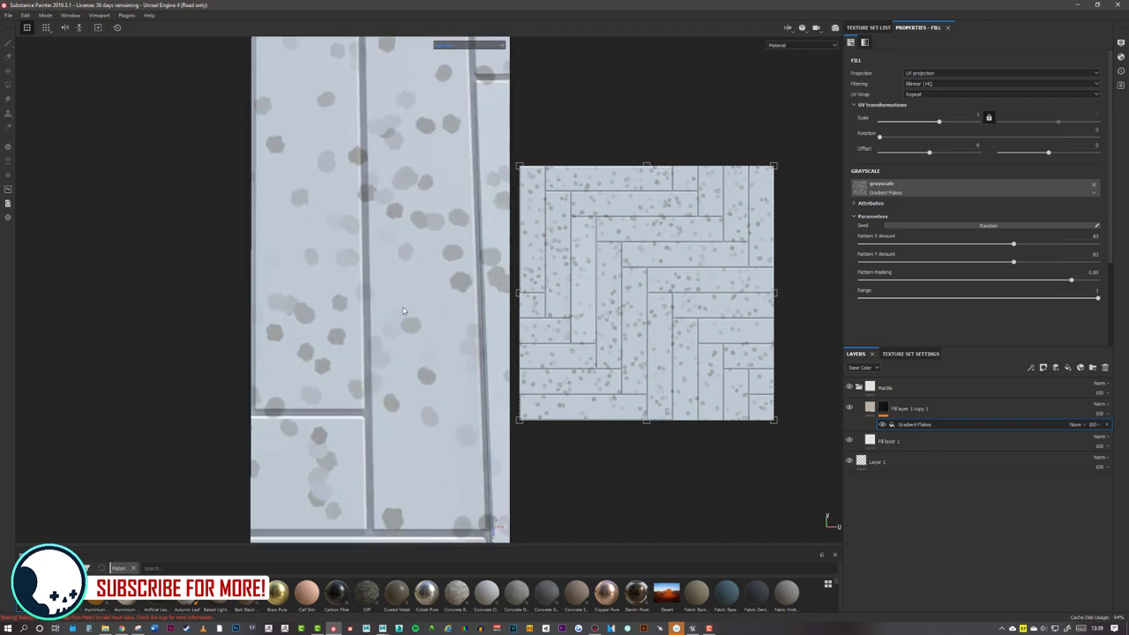
{"action": "mouse_move", "coordinate": [308, 331]}
{"action": "left_mouse_down", "text": "alt"}
{"action": "mouse_move", "coordinate": [361, 320]}
{"action": "mouse_move", "coordinate": [295, 308]}
{"action": "mouse_move", "coordinate": [319, 219]}
{"action": "mouse_move", "coordinate": [303, 313]}
{"action": "left_mouse_up", "text": "alt"}
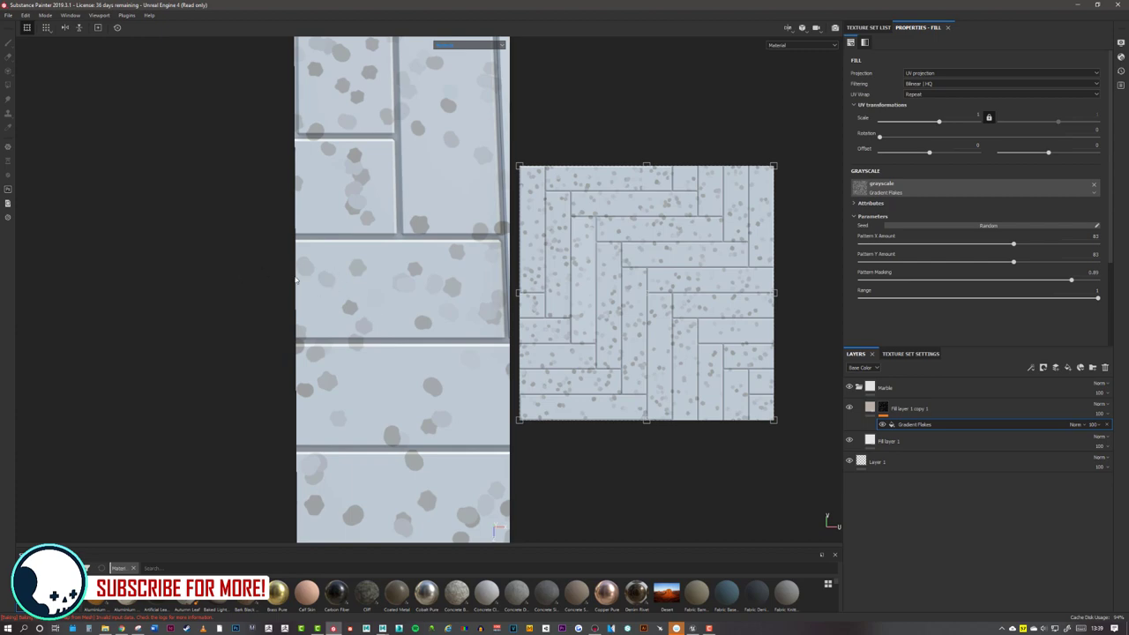
{"action": "left_click_drag", "start_coordinate": [296, 262], "coordinate": [387, 268], "text": "alt"}
{"action": "middle_click_drag", "start_coordinate": [387, 268], "coordinate": [394, 275], "text": "alt"}
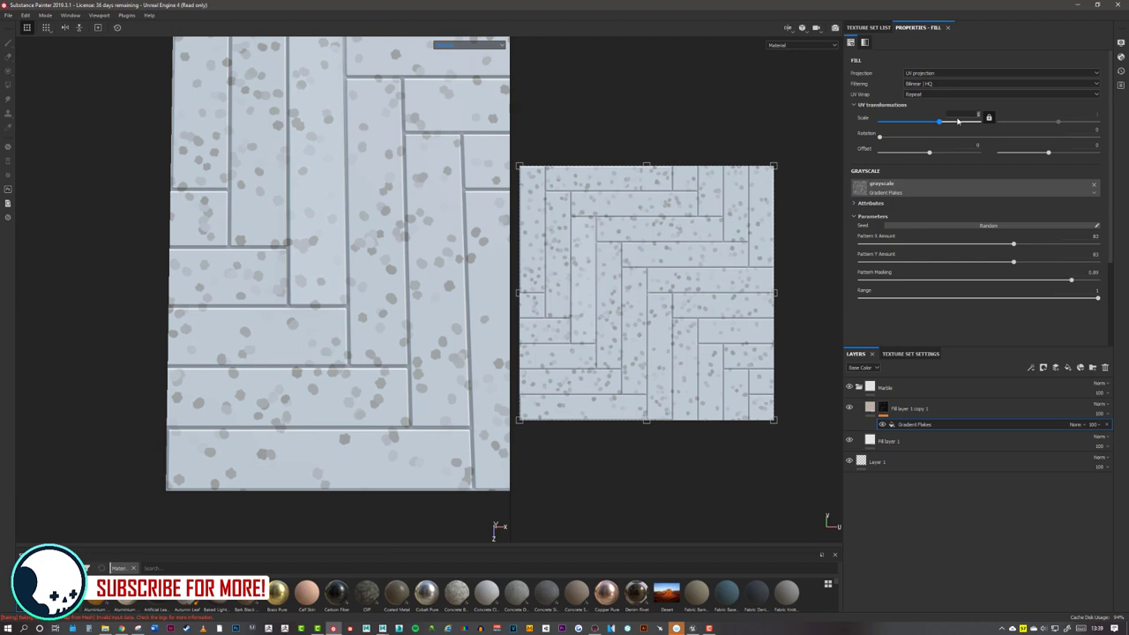
- Raise the Gradient Flakes fill's UV scale to 4 and beyond for fine speckles, and lower the flakes layer's opacity
{"action": "left_click_drag", "start_coordinate": [940, 119], "coordinate": [941, 121]}
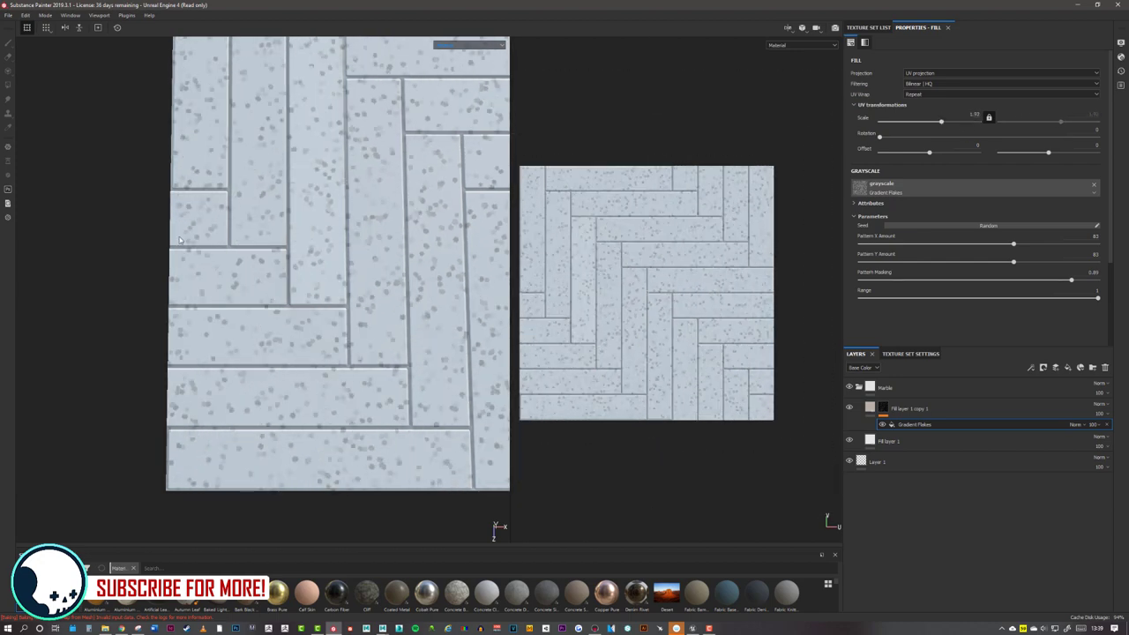
{"action": "middle_click_drag", "start_coordinate": [345, 227], "coordinate": [192, 257], "text": "alt"}
{"action": "middle_click_drag", "start_coordinate": [414, 267], "coordinate": [569, 250], "text": "alt"}
{"action": "left_click", "coordinate": [967, 114]}
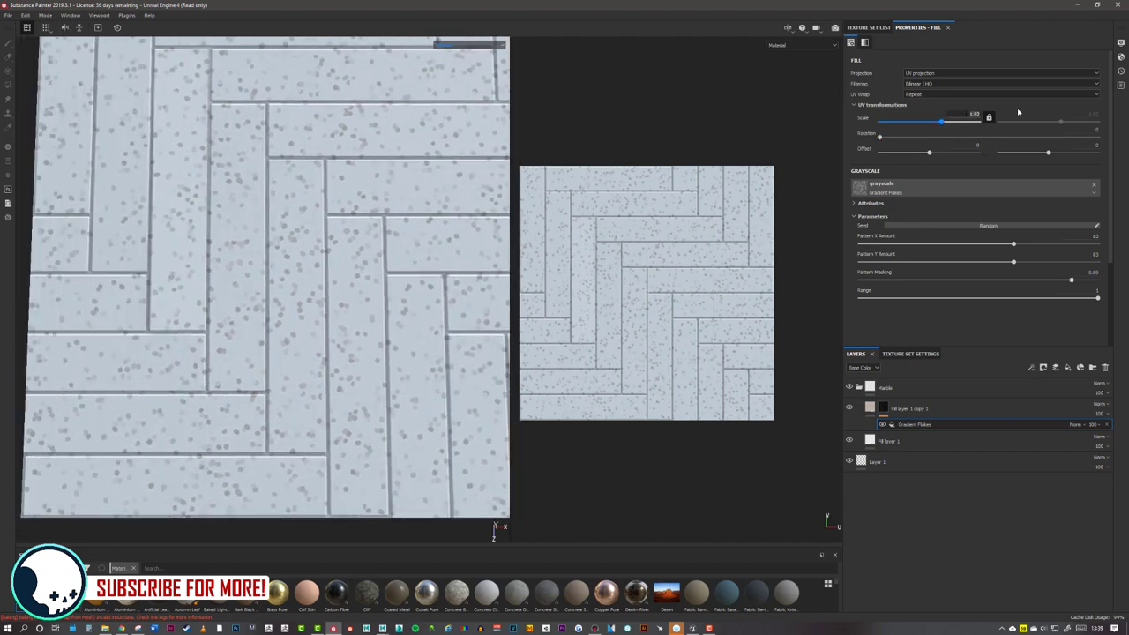
{"action": "type", "text": "4"}
{"action": "key", "text": "Return"}
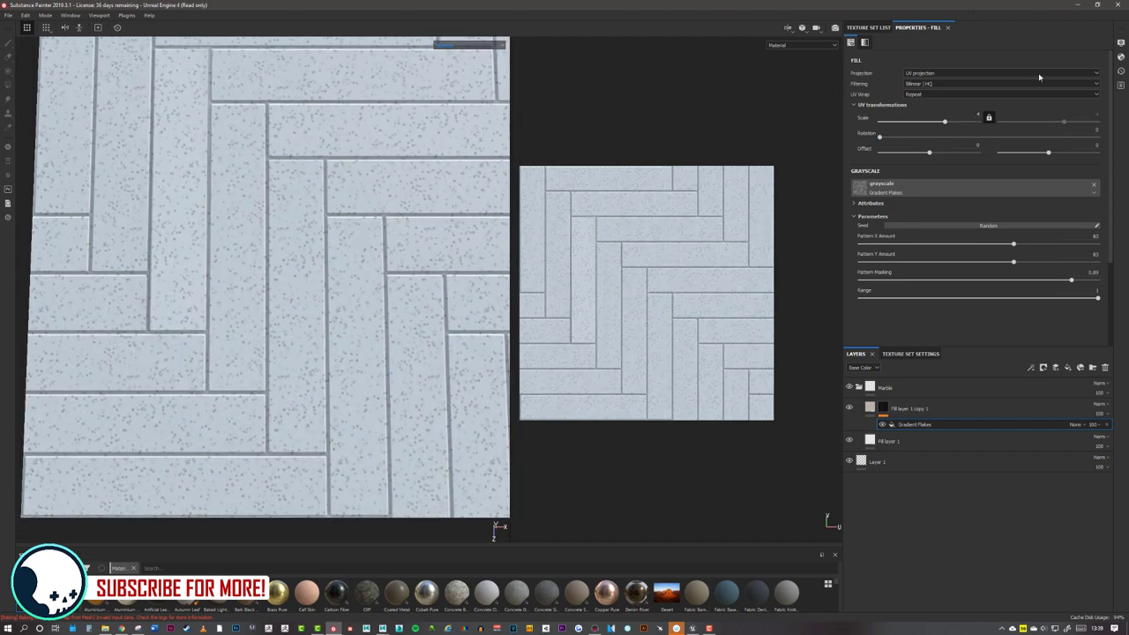
{"action": "left_click", "coordinate": [944, 120]}
{"action": "key", "text": "Return"}
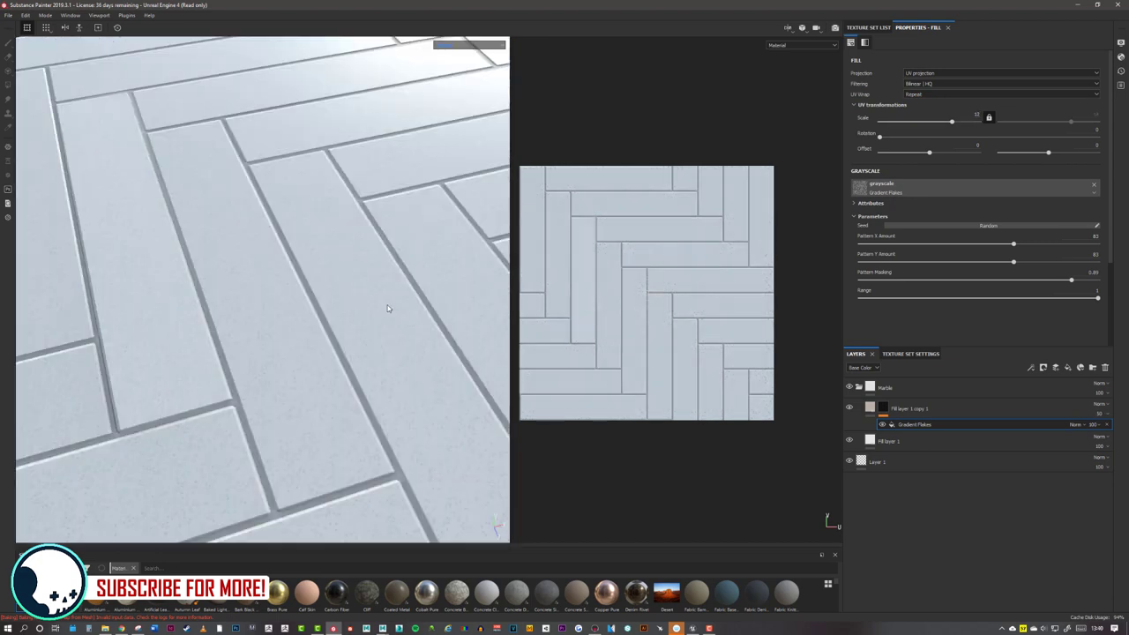
{"action": "right_click_drag", "start_coordinate": [391, 310], "coordinate": [259, 298], "text": "alt"}
{"action": "left_click_drag", "start_coordinate": [296, 211], "coordinate": [459, 212], "text": "alt"}
- Add a new fill layer above the flakes layer in the Marble folder and give it a near-black base color
{"action": "left_click", "coordinate": [883, 407]}
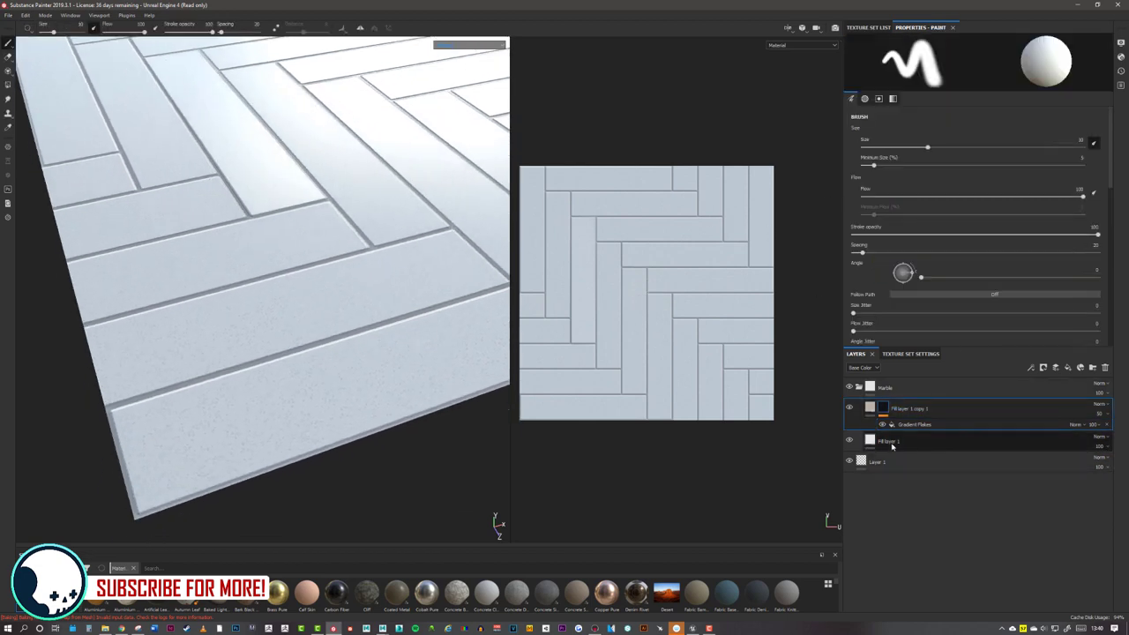
{"action": "left_click", "coordinate": [1067, 367]}
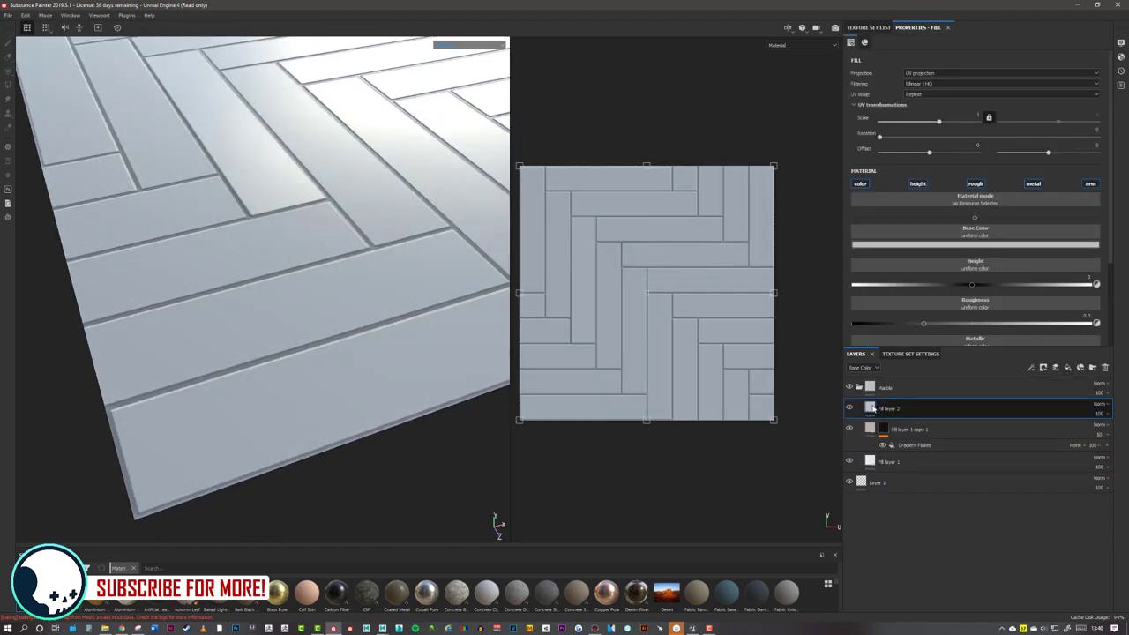
{"action": "left_click", "coordinate": [958, 245]}
{"action": "left_click_drag", "start_coordinate": [968, 298], "coordinate": [958, 330]}
- Add a black mask to the dark fill layer and insert a fill effect into that mask
{"action": "right_click", "coordinate": [901, 408]}
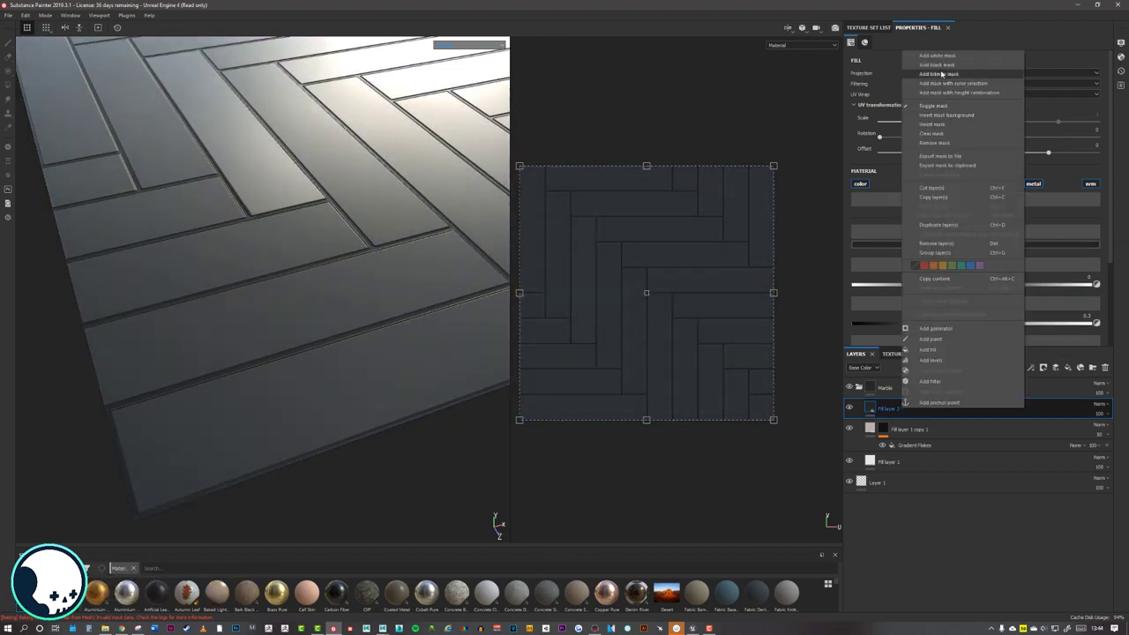
{"action": "left_click", "coordinate": [943, 65]}
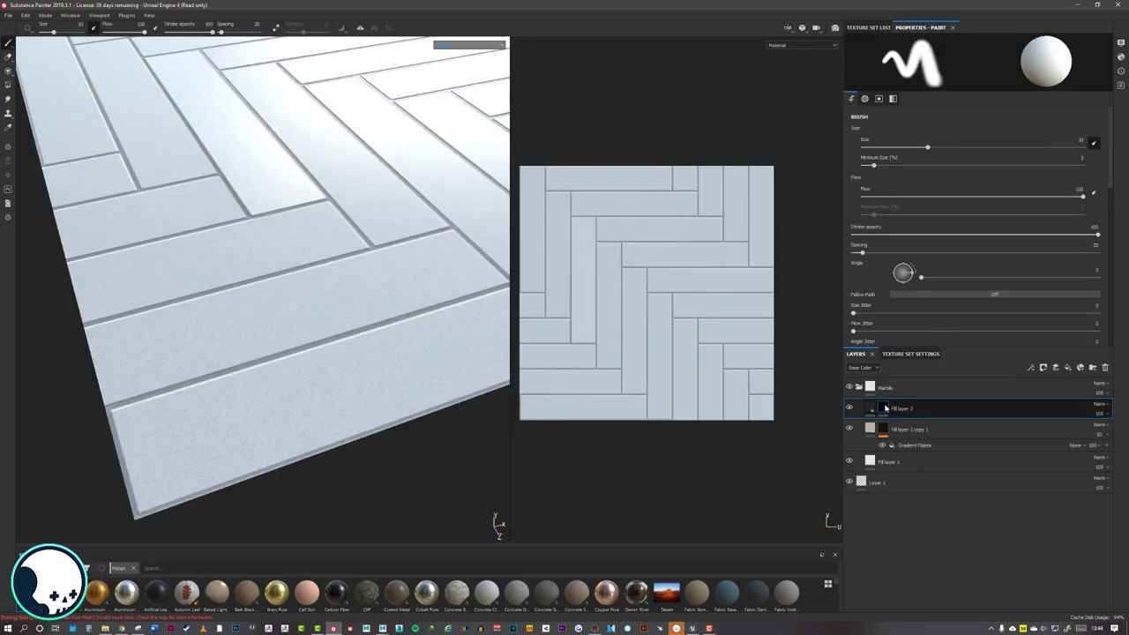
{"action": "right_click", "coordinate": [911, 408]}
{"action": "left_click", "coordinate": [935, 354]}
- Assign the Marble Veins procedural texture to the dark layer's mask fill
{"action": "left_click", "coordinate": [996, 186]}
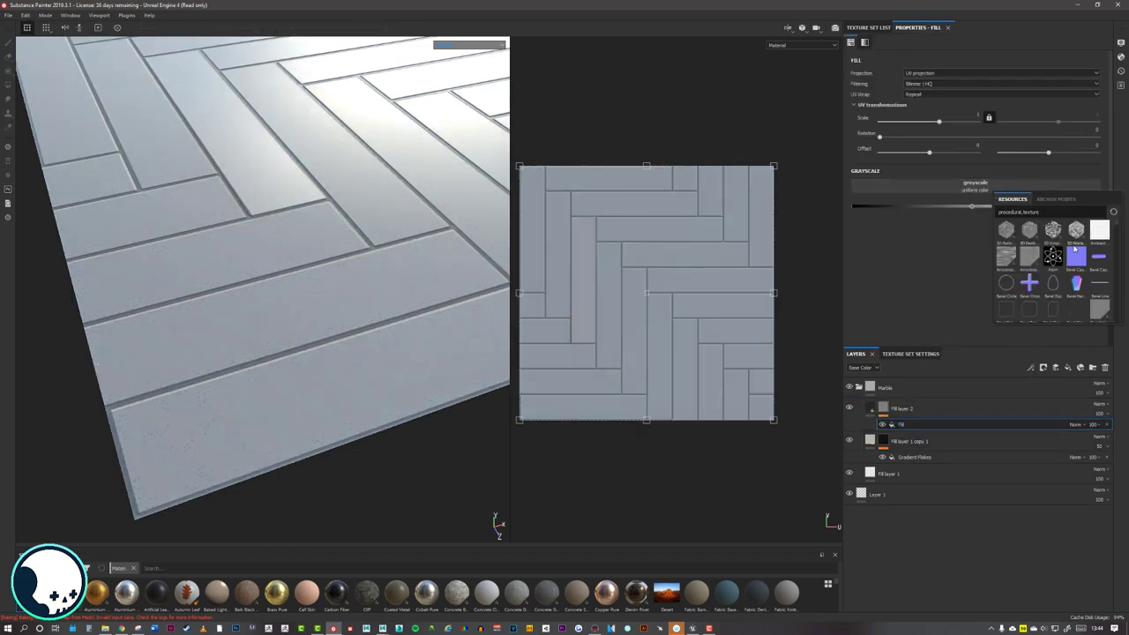
{"action": "scroll", "coordinate": [1036, 261], "scroll_direction": "down", "scroll_amount": 6}
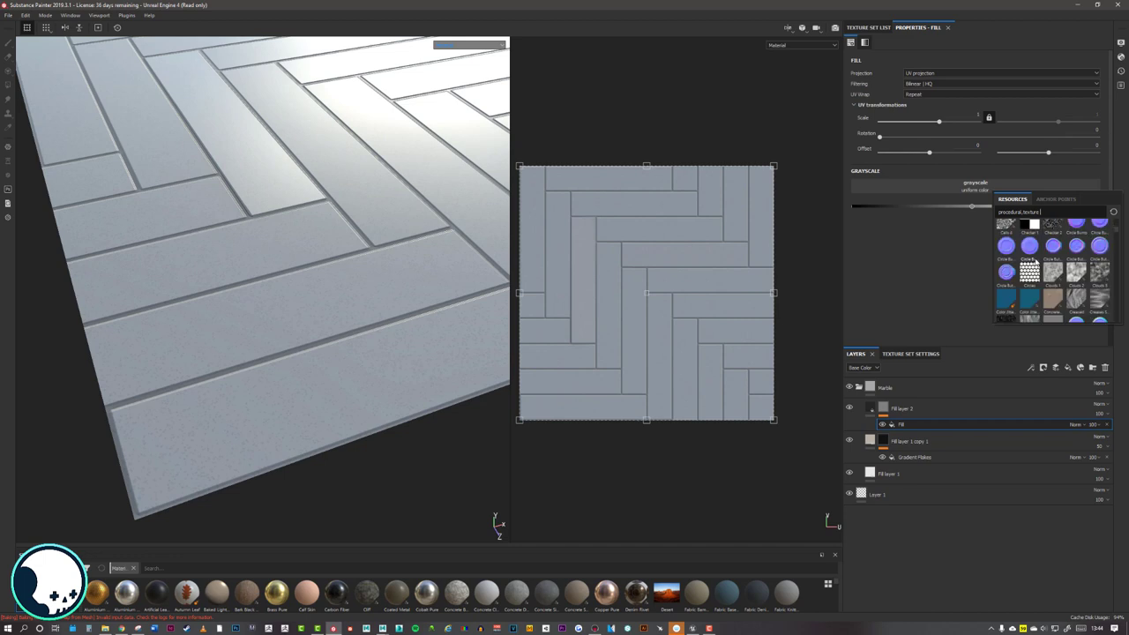
{"action": "scroll", "coordinate": [1036, 261], "scroll_direction": "down", "scroll_amount": 5}
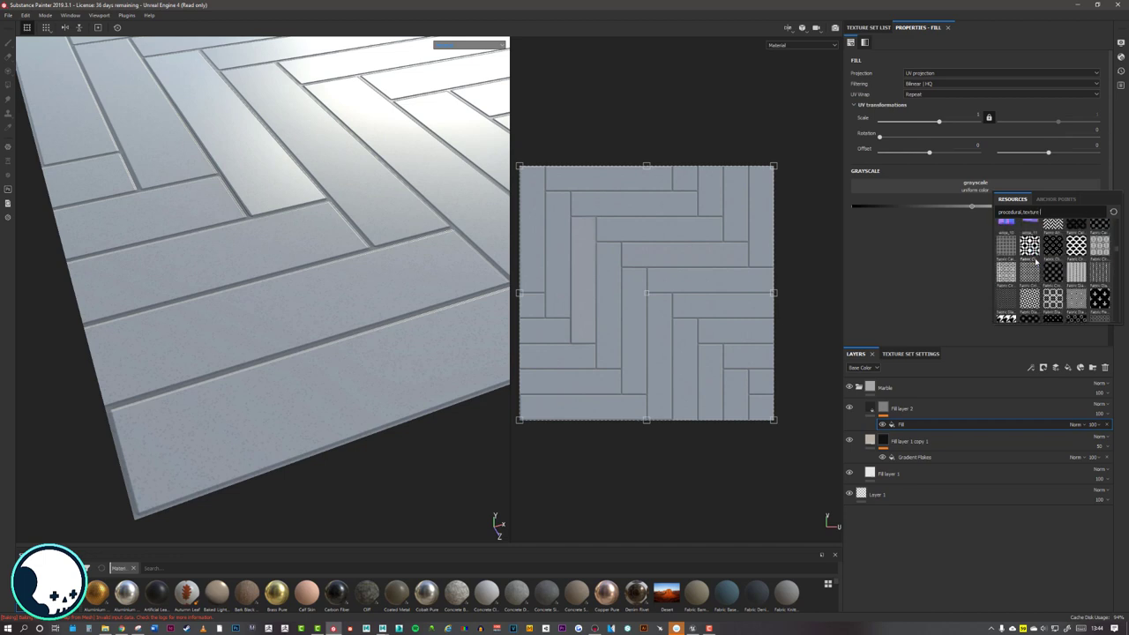
{"action": "scroll", "coordinate": [1036, 262], "scroll_direction": "down", "scroll_amount": 6}
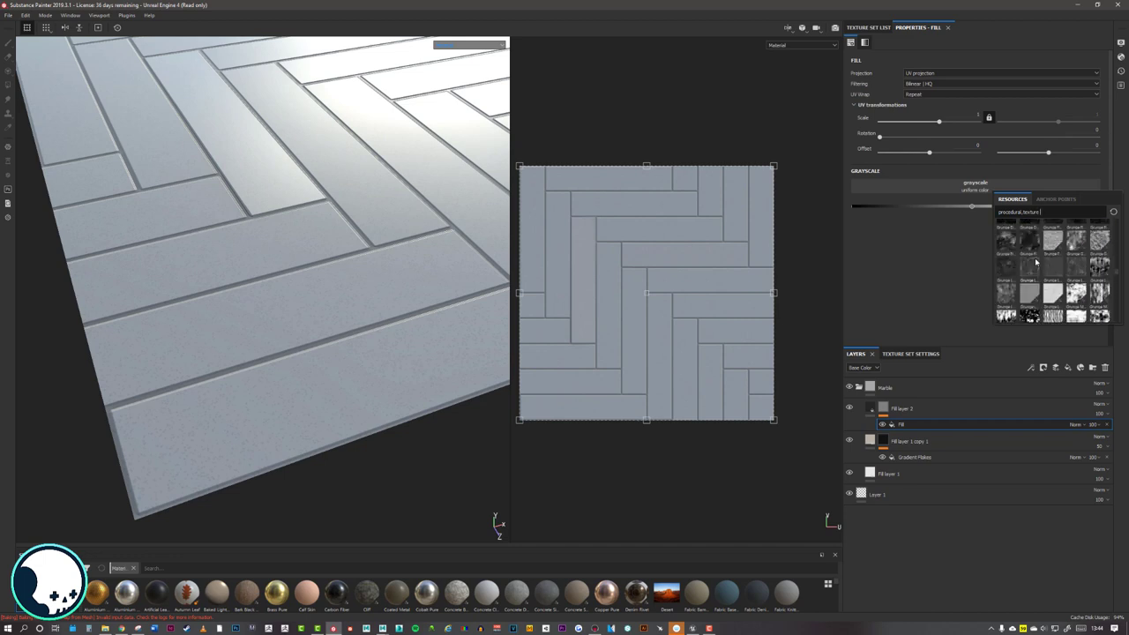
{"action": "scroll", "coordinate": [1036, 262], "scroll_direction": "down", "scroll_amount": 6}
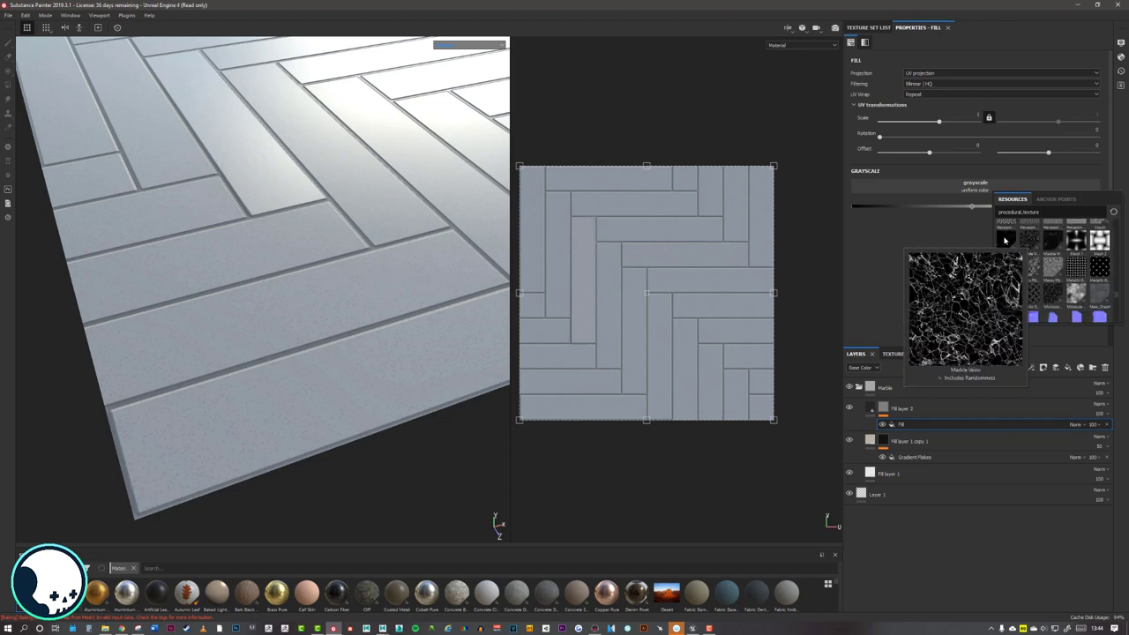
{"action": "mouse_move", "coordinate": [1005, 240]}
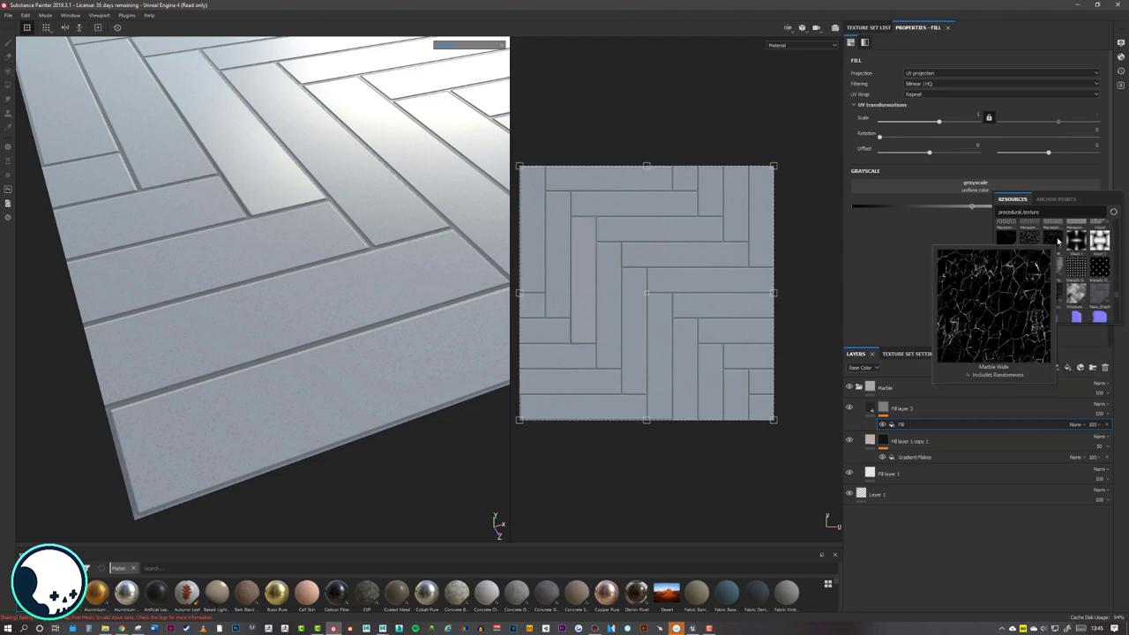
{"action": "left_click", "coordinate": [1094, 238]}
- Lower the Marble Veins balance to about 0.21 to thin out the dark veins across the tiles
{"action": "right_click_drag", "start_coordinate": [386, 211], "coordinate": [35, 152], "text": "alt"}
{"action": "middle_click_drag", "start_coordinate": [291, 123], "coordinate": [278, 198], "text": "alt"}
{"action": "left_click_drag", "start_coordinate": [278, 198], "coordinate": [356, 255], "text": "alt"}
{"action": "right_click_drag", "start_coordinate": [356, 255], "coordinate": [460, 266], "text": "alt"}
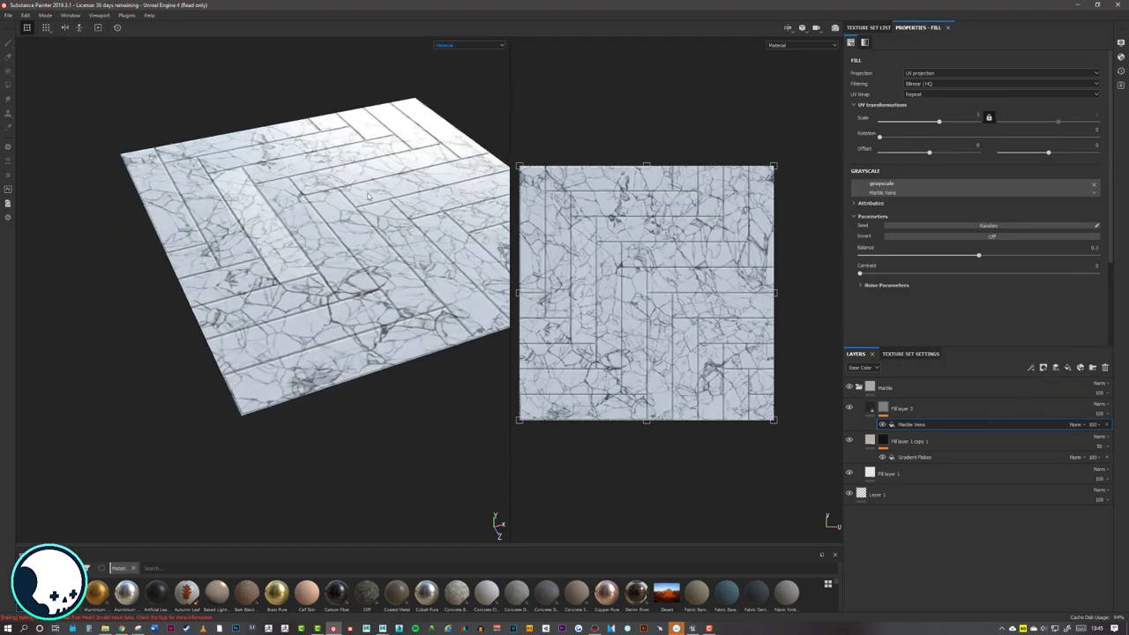
{"action": "left_click_drag", "start_coordinate": [460, 265], "coordinate": [468, 266], "text": "alt"}
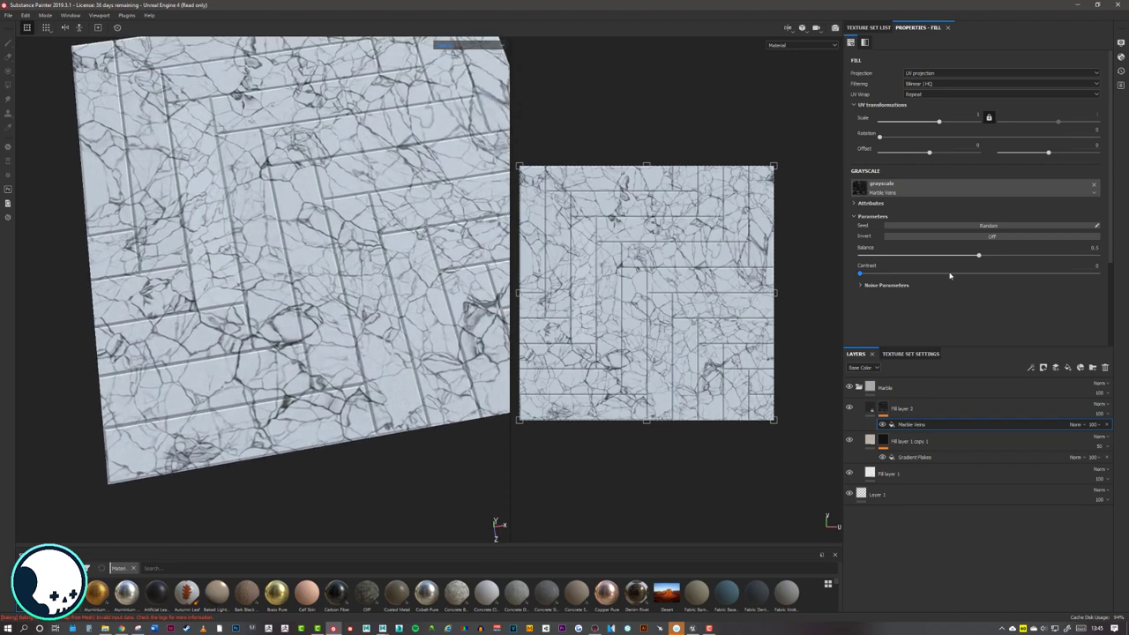
{"action": "left_click_drag", "start_coordinate": [978, 255], "coordinate": [913, 267]}
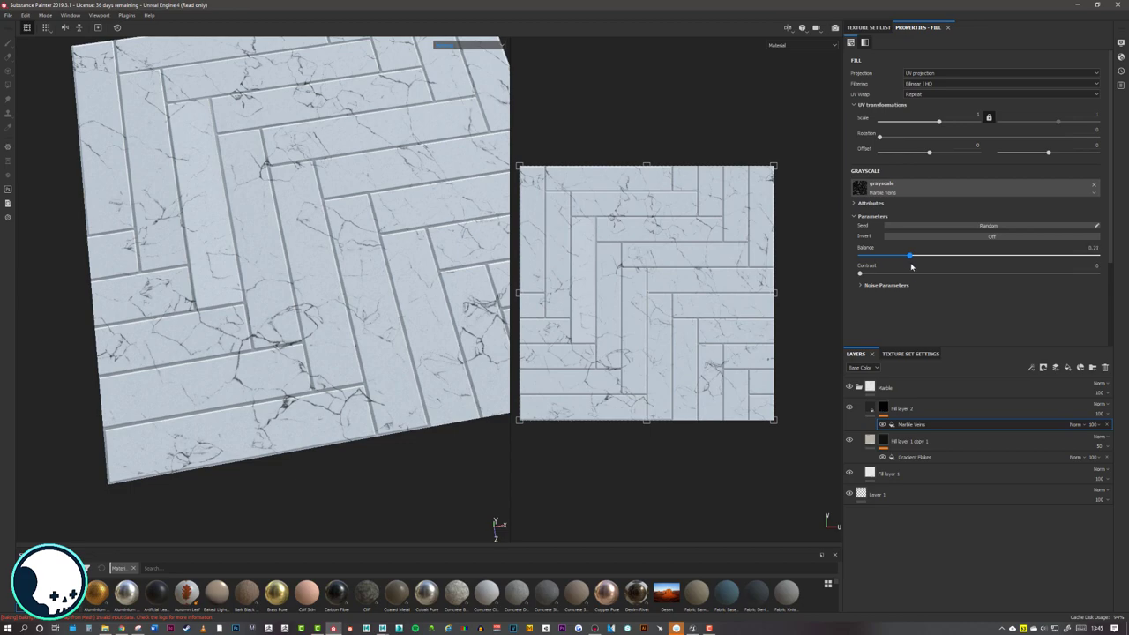
- Set the flakes layer's roughness to about 0.26, judging the speckles in the floor's highlights
{"action": "mouse_move", "coordinate": [375, 256]}
{"action": "left_mouse_down", "text": "alt"}
{"action": "mouse_move", "coordinate": [390, 270]}
{"action": "mouse_move", "coordinate": [313, 299]}
{"action": "mouse_move", "coordinate": [403, 262]}
{"action": "mouse_move", "coordinate": [317, 262]}
{"action": "mouse_move", "coordinate": [383, 305]}
{"action": "mouse_move", "coordinate": [385, 258]}
{"action": "mouse_move", "coordinate": [370, 263]}
{"action": "left_mouse_up", "text": "alt"}
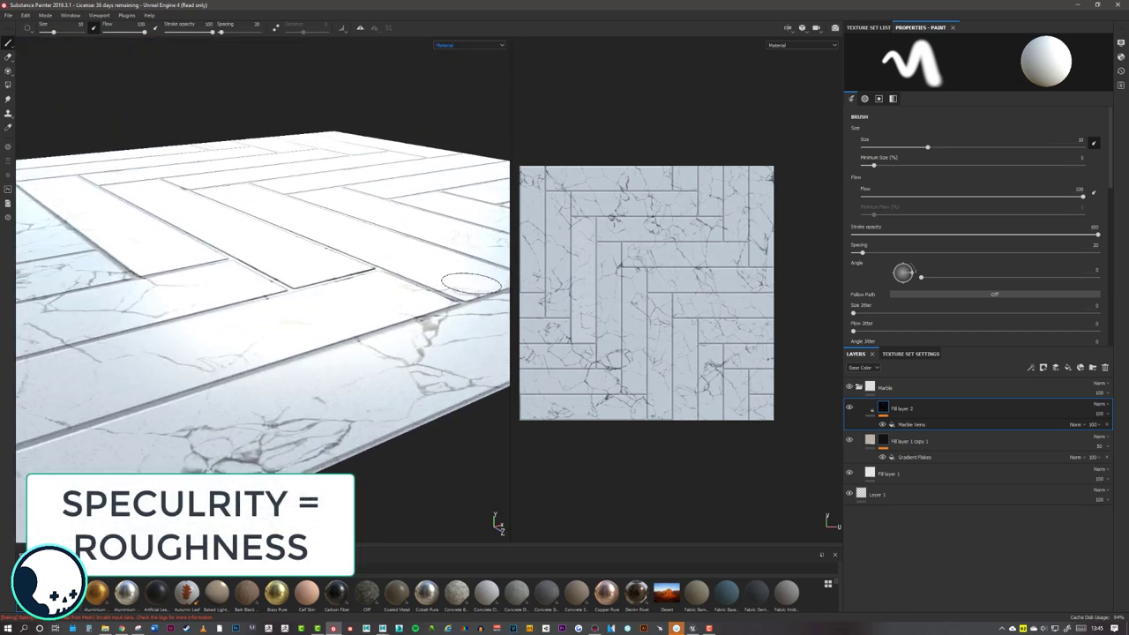
{"action": "scroll", "coordinate": [313, 277], "scroll_direction": "up", "scroll_amount": 3}
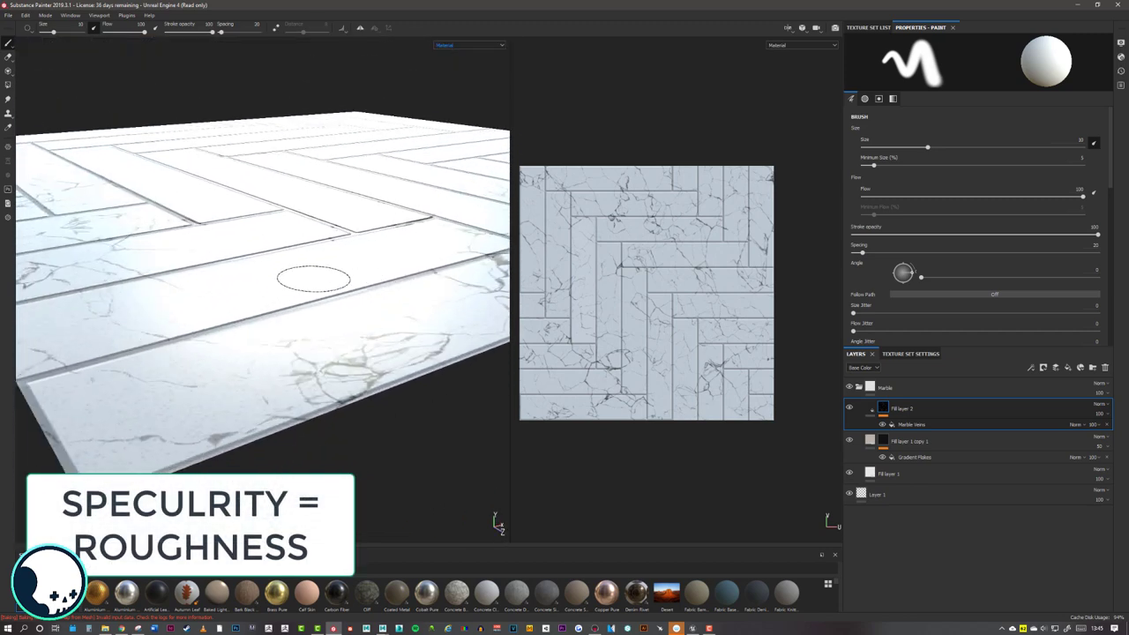
{"action": "left_click", "coordinate": [872, 441]}
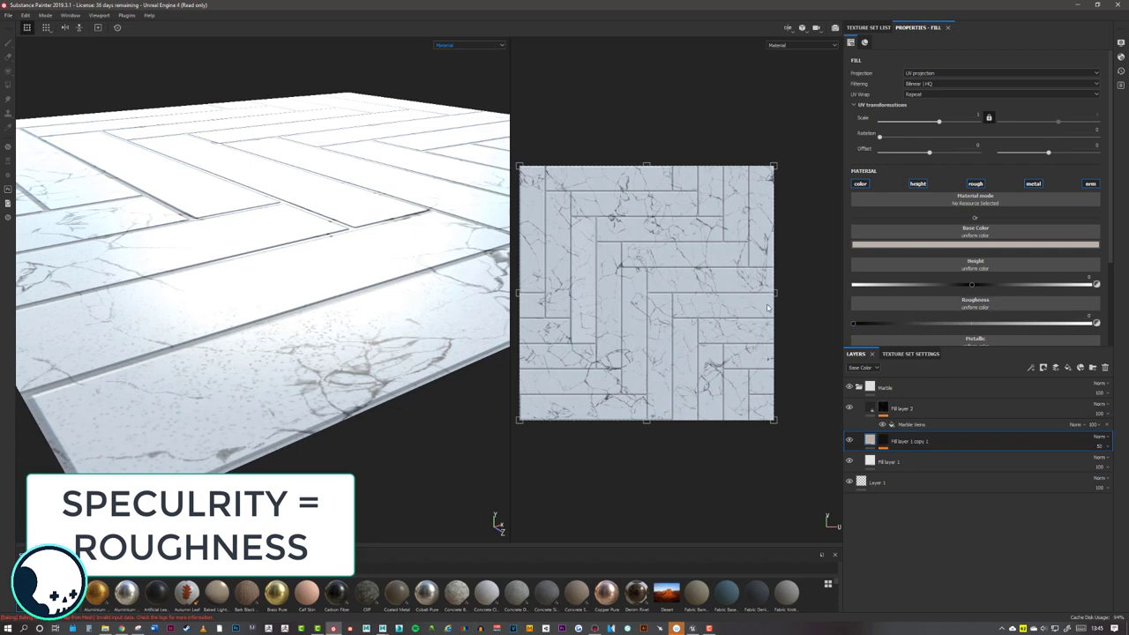
{"action": "right_click_drag", "start_coordinate": [394, 202], "coordinate": [424, 65], "text": "shift"}
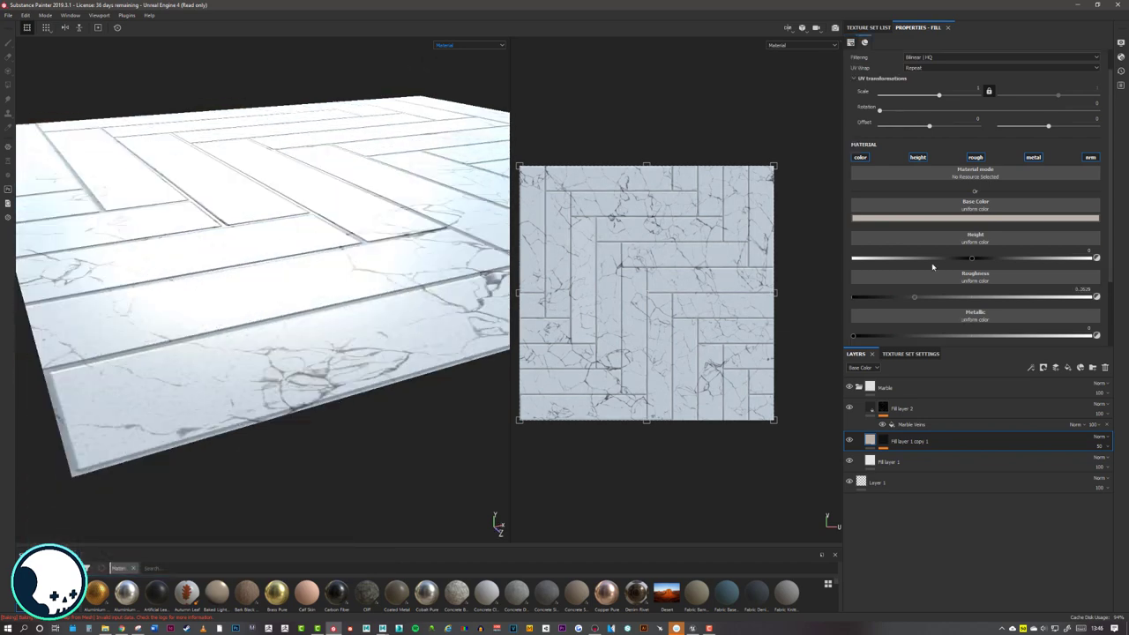
- Set the dark vein layer's roughness to about 0.55 and check the veins at a grazing angle
{"action": "left_click", "coordinate": [886, 416]}
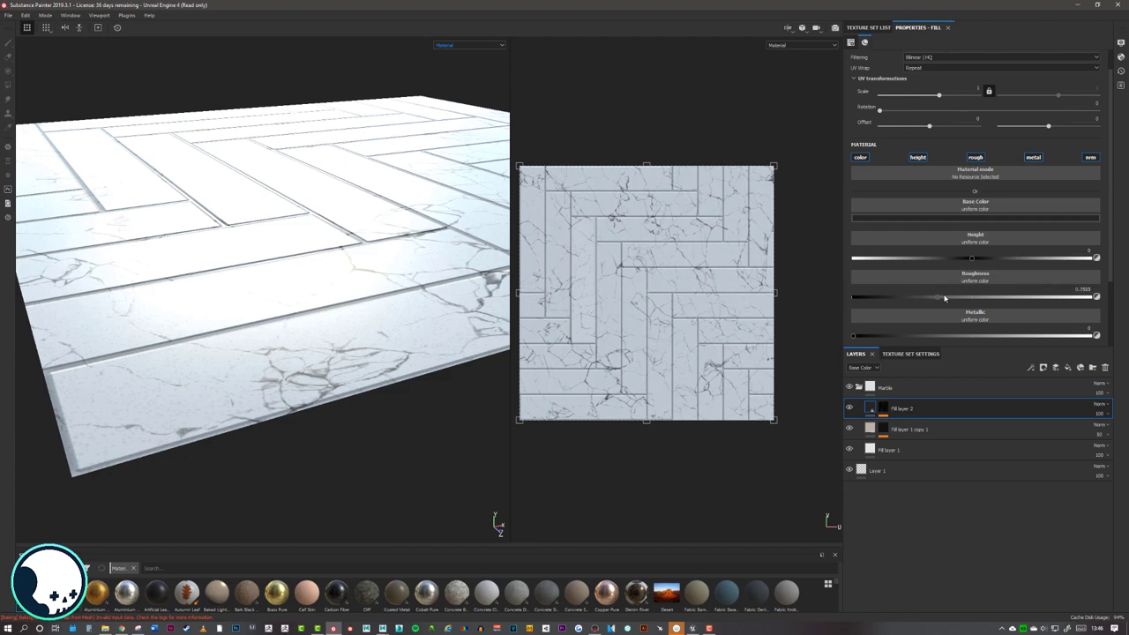
{"action": "left_click_drag", "start_coordinate": [945, 298], "coordinate": [979, 297]}
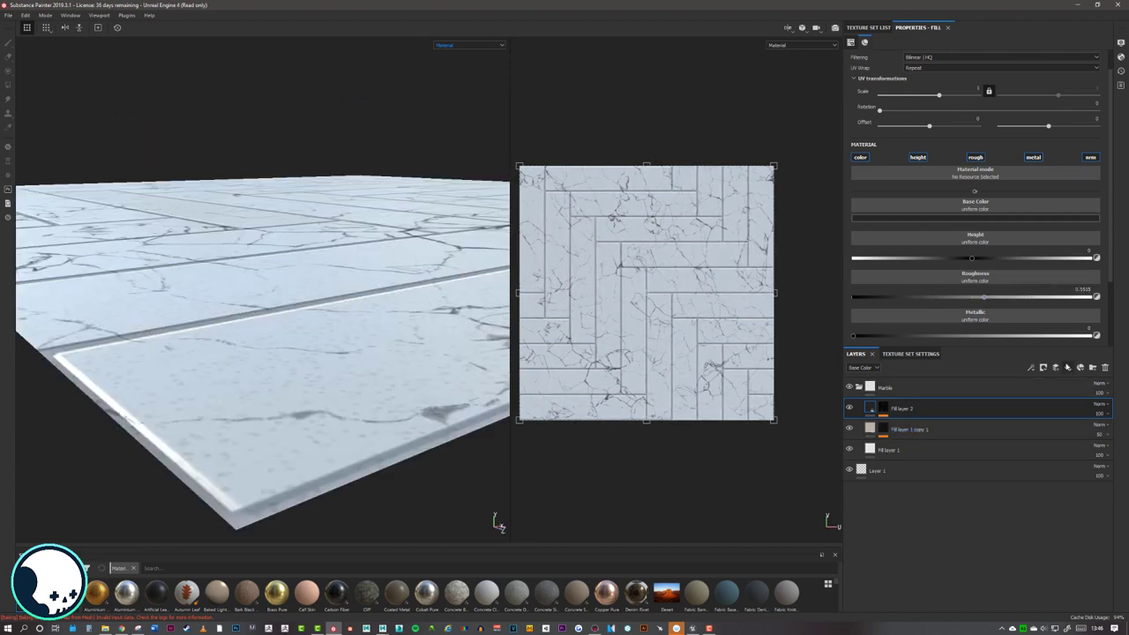
{"action": "mouse_move", "coordinate": [369, 206]}
{"action": "left_mouse_down", "text": "alt"}
{"action": "mouse_move", "coordinate": [348, 213]}
{"action": "mouse_move", "coordinate": [361, 198]}
{"action": "left_mouse_up", "text": "alt"}
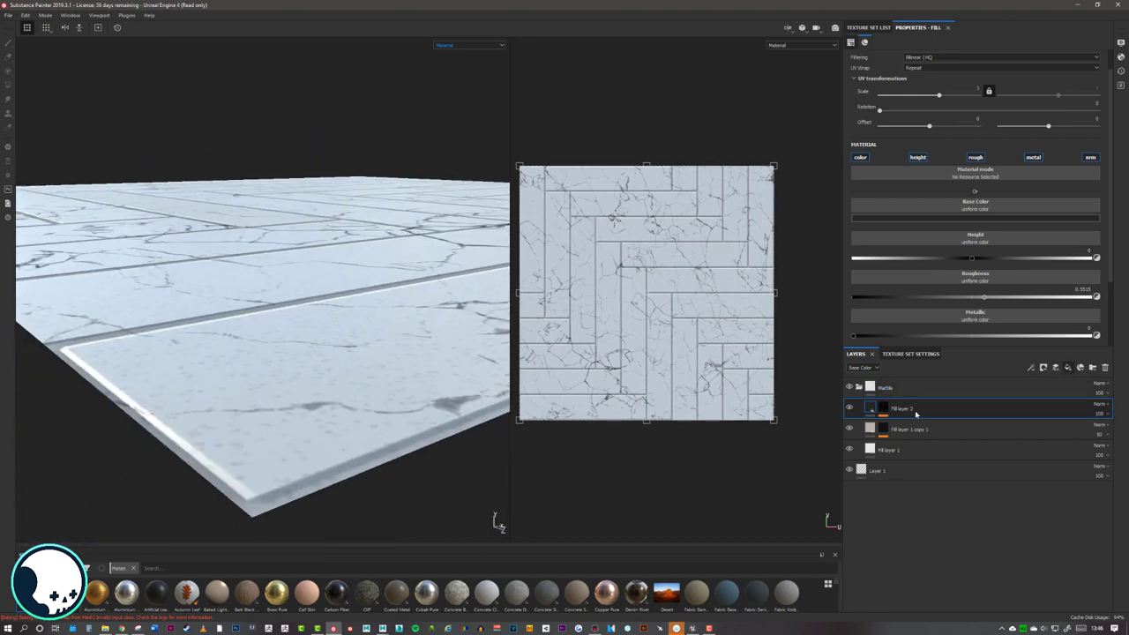
- Add a fill layer above the veins with only the roughness channel active and set its roughness to about 0.27
{"action": "left_click", "coordinate": [1080, 367]}
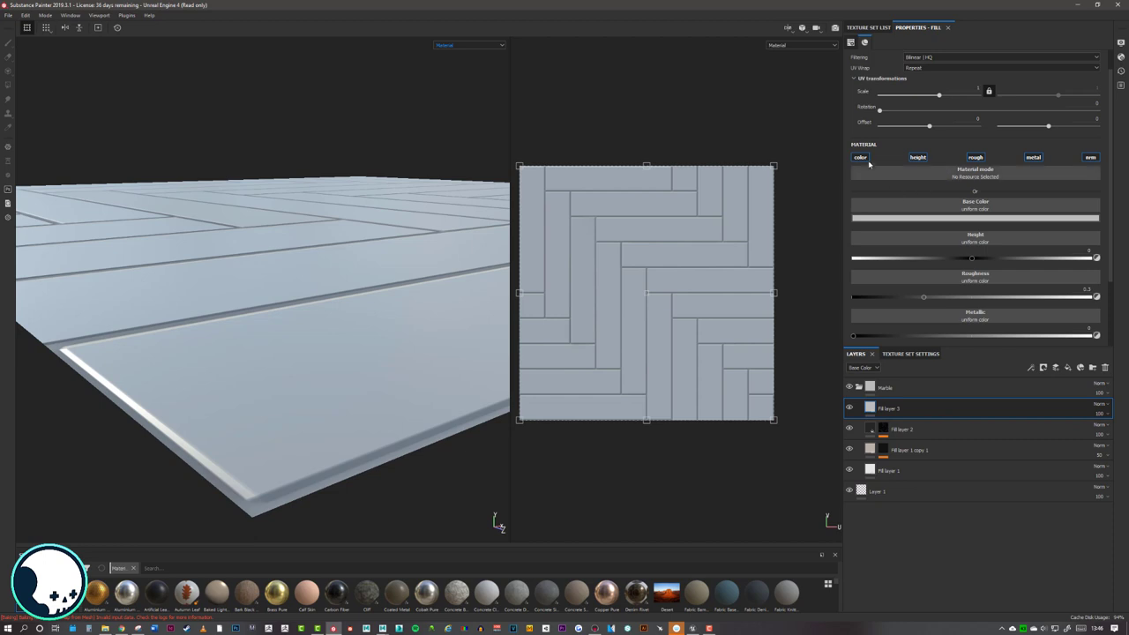
{"action": "left_click", "coordinate": [864, 158]}
{"action": "left_click", "coordinate": [915, 158]}
{"action": "left_click", "coordinate": [1033, 157]}
{"action": "left_click", "coordinate": [1088, 157]}
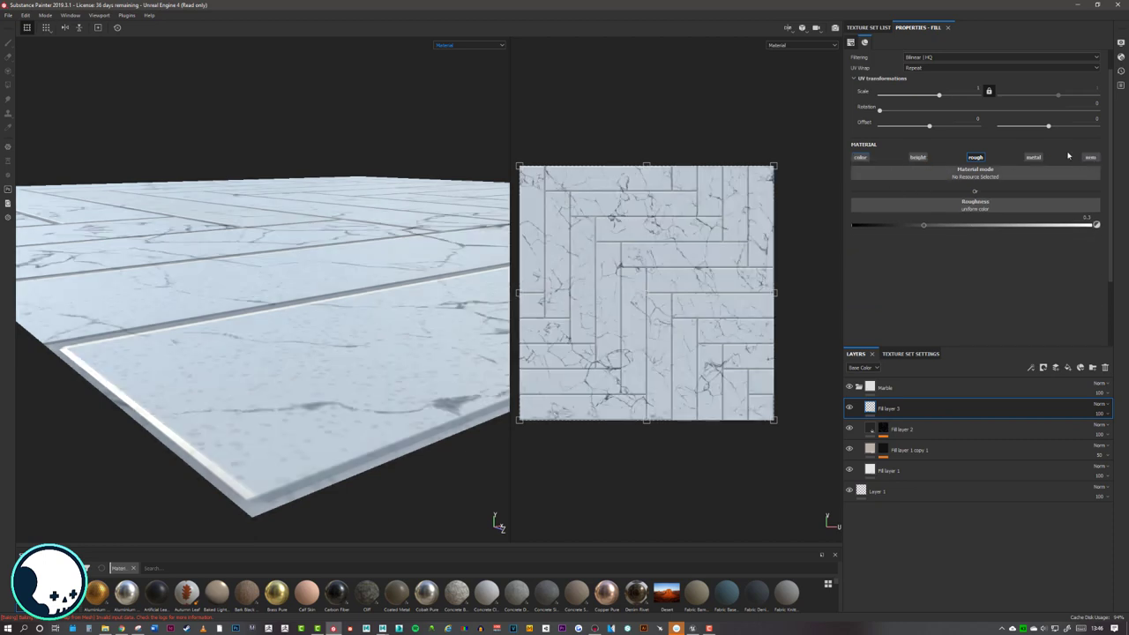
{"action": "left_click_drag", "start_coordinate": [920, 228], "coordinate": [916, 229]}
- Add a black mask to the roughness-only fill layer and insert a fill effect into it
{"action": "right_click", "coordinate": [889, 408]}
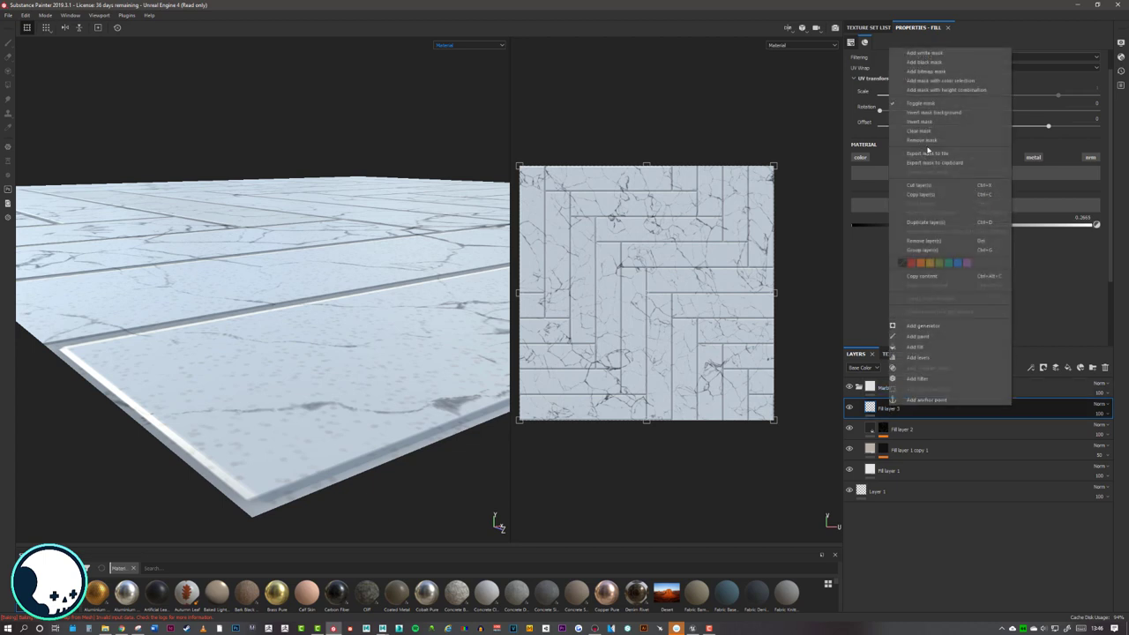
{"action": "left_click", "coordinate": [924, 62]}
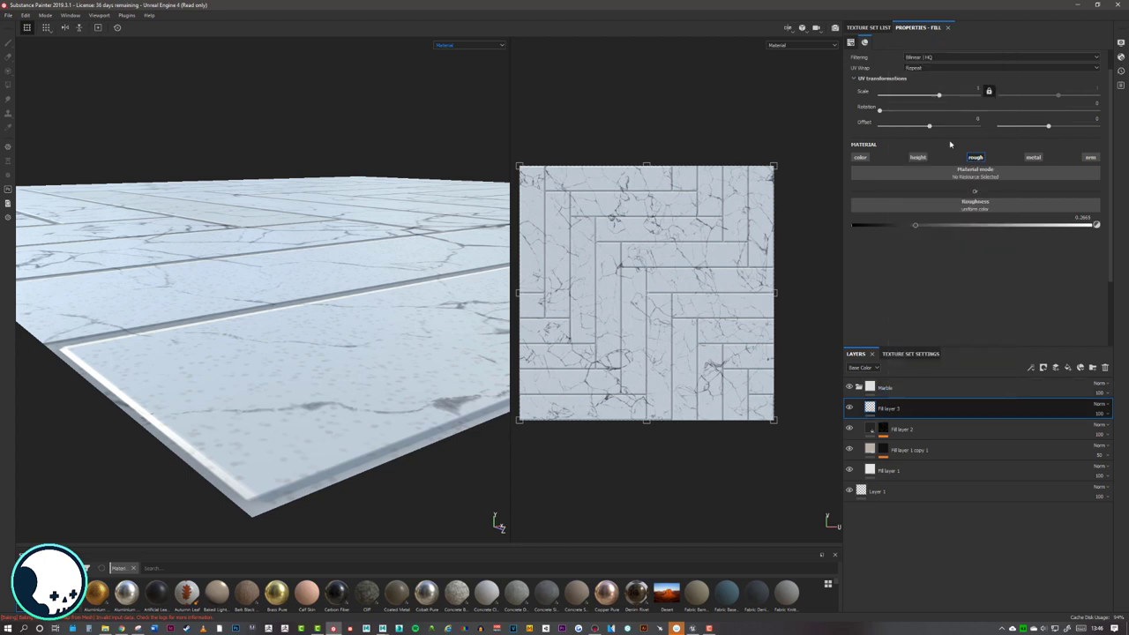
{"action": "right_click", "coordinate": [901, 413]}
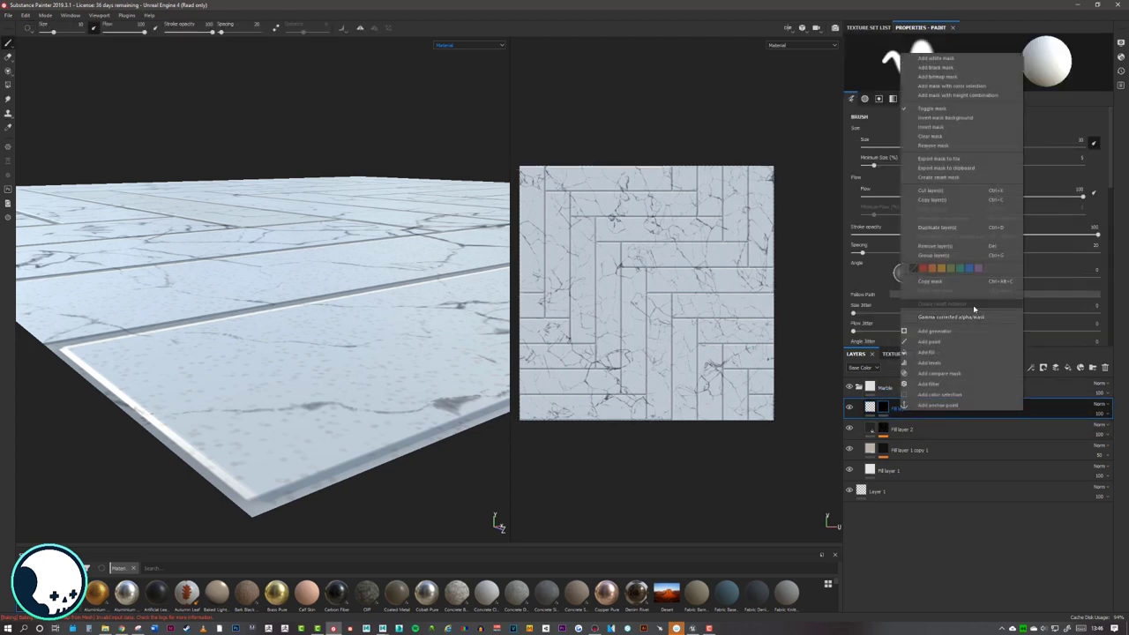
{"action": "left_click", "coordinate": [937, 357]}
- Assign the Grunge Scratches procedural texture to the roughness layer's mask fill
{"action": "left_click", "coordinate": [975, 161]}
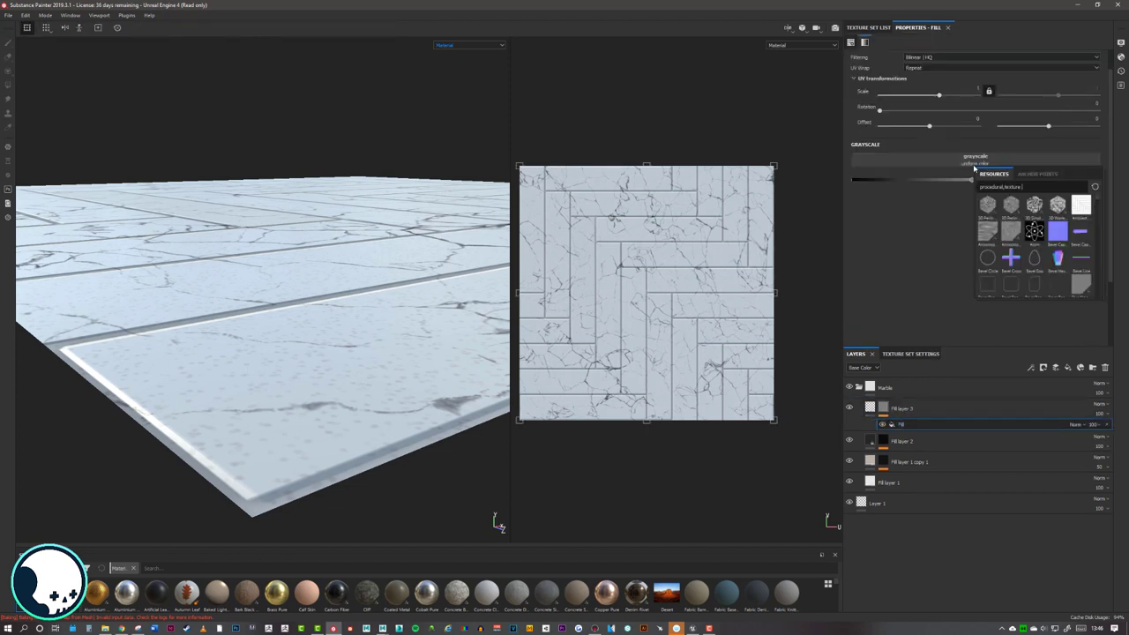
{"action": "scroll", "coordinate": [1048, 272], "scroll_direction": "down", "scroll_amount": 10}
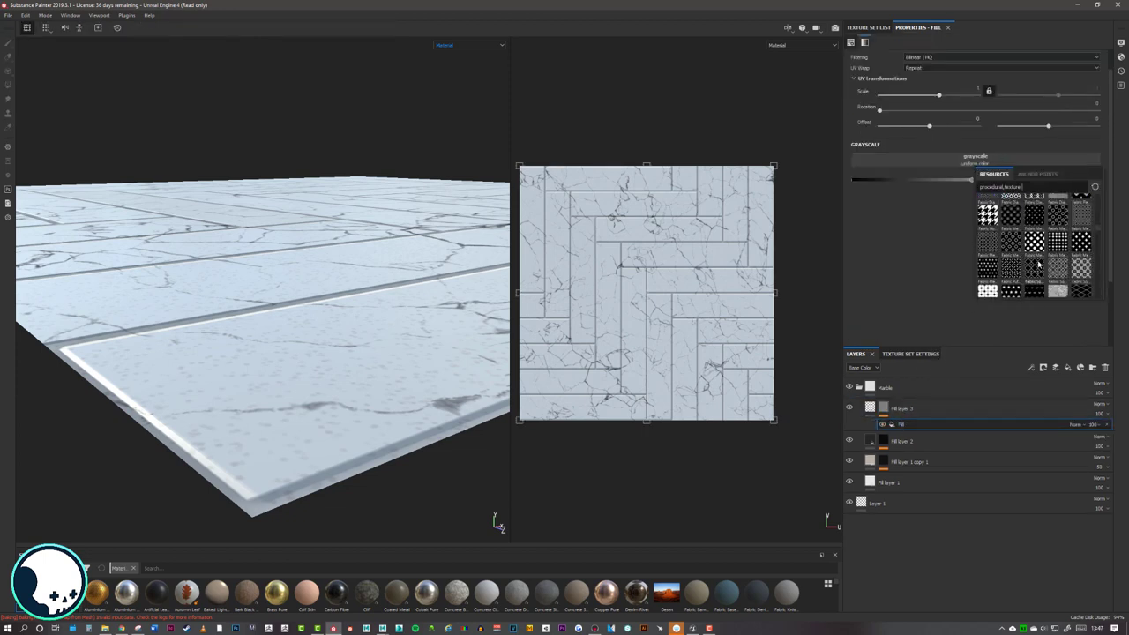
{"action": "scroll", "coordinate": [1040, 264], "scroll_direction": "down", "scroll_amount": 10}
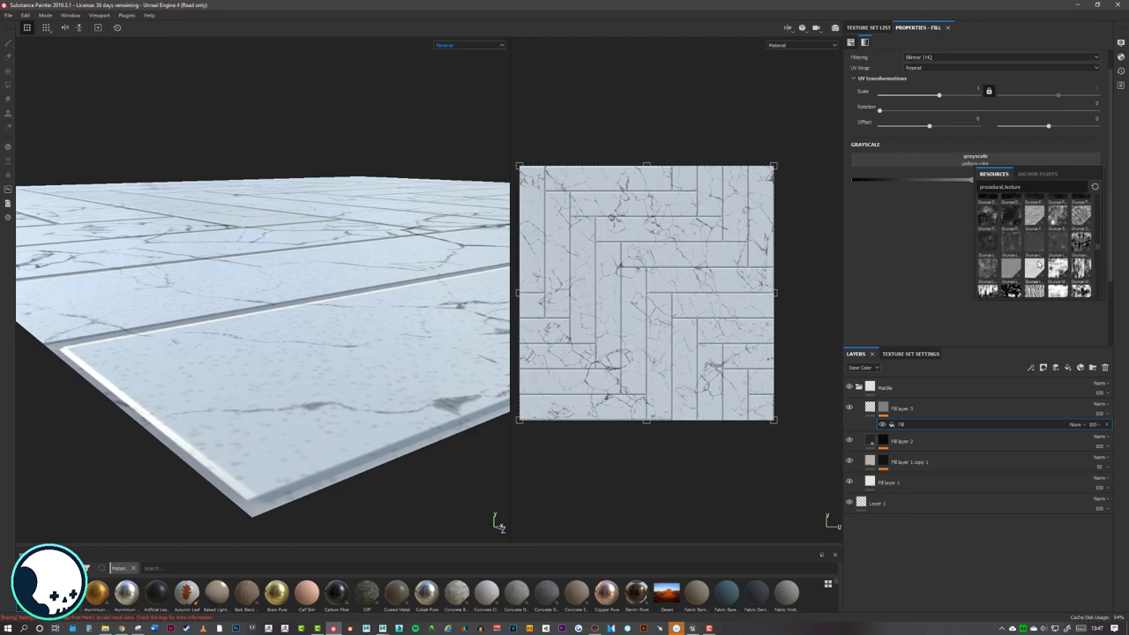
{"action": "scroll", "coordinate": [1039, 264], "scroll_direction": "down", "scroll_amount": 3}
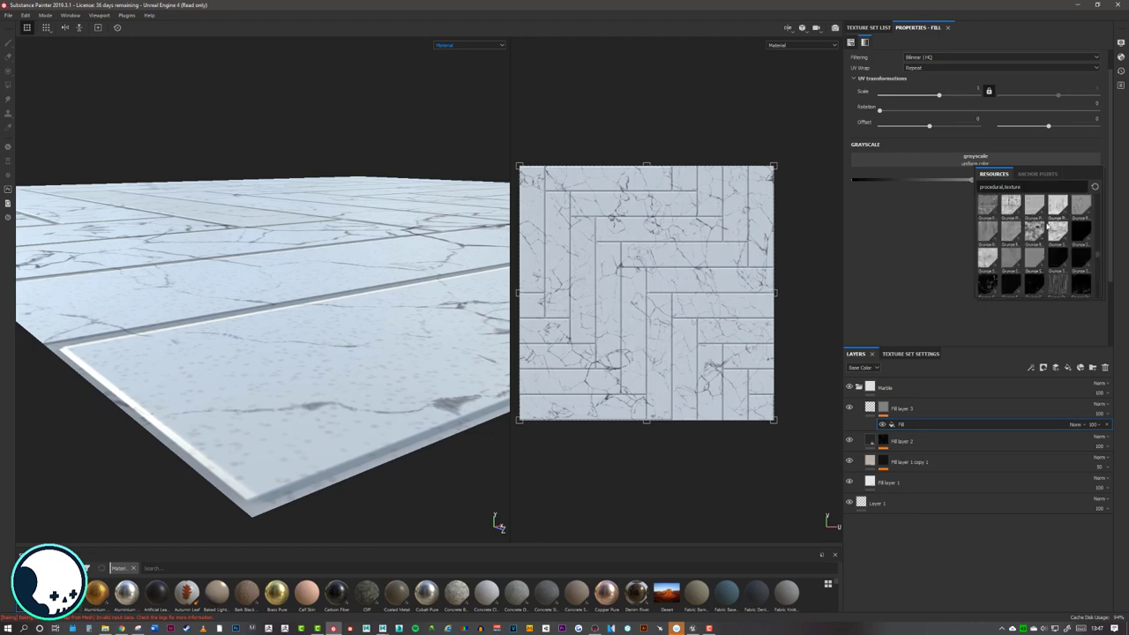
{"action": "left_click", "coordinate": [988, 261]}
- Set the Grunge Scratches balance to about 0.58 and contrast to about 0.33, checking the scratches in the floor's reflections
{"action": "left_click_drag", "start_coordinate": [265, 203], "coordinate": [291, 185], "text": "alt"}
{"action": "left_click_drag", "start_coordinate": [980, 217], "coordinate": [933, 217]}
{"action": "left_click_drag", "start_coordinate": [335, 71], "coordinate": [353, 159], "text": "alt"}
{"action": "left_click_drag", "start_coordinate": [933, 217], "coordinate": [1039, 216]}
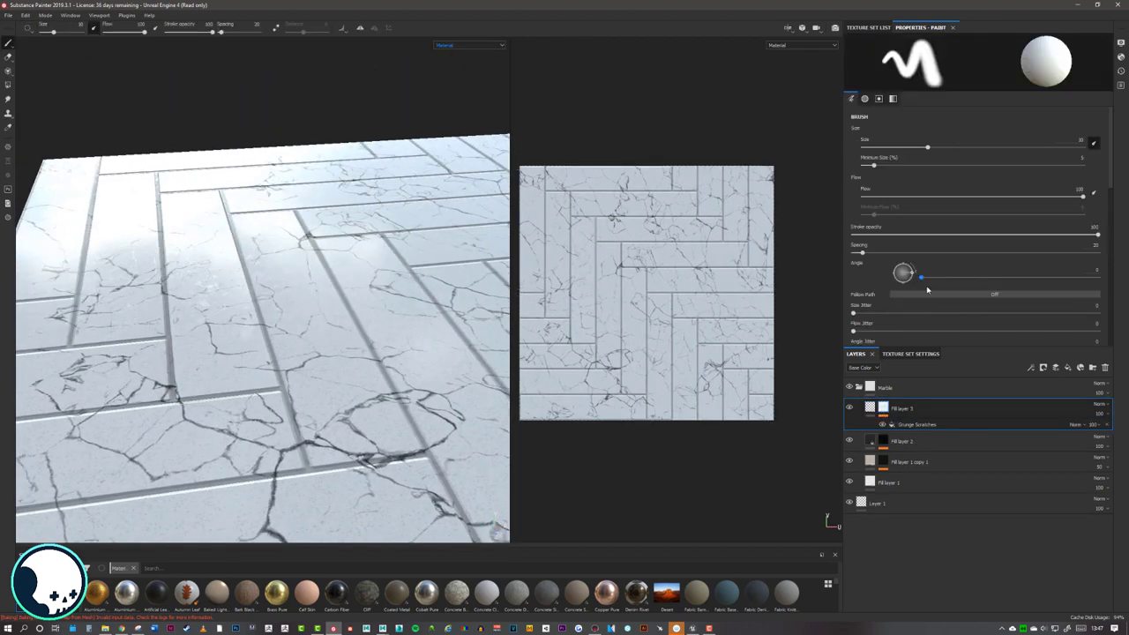
{"action": "left_click_drag", "start_coordinate": [1004, 228], "coordinate": [998, 218]}
{"action": "left_click_drag", "start_coordinate": [886, 236], "coordinate": [938, 235]}
{"action": "right_click_drag", "start_coordinate": [292, 97], "coordinate": [363, 85], "text": "shift"}
{"action": "middle_click_drag", "start_coordinate": [353, 264], "coordinate": [328, 190], "text": "alt"}
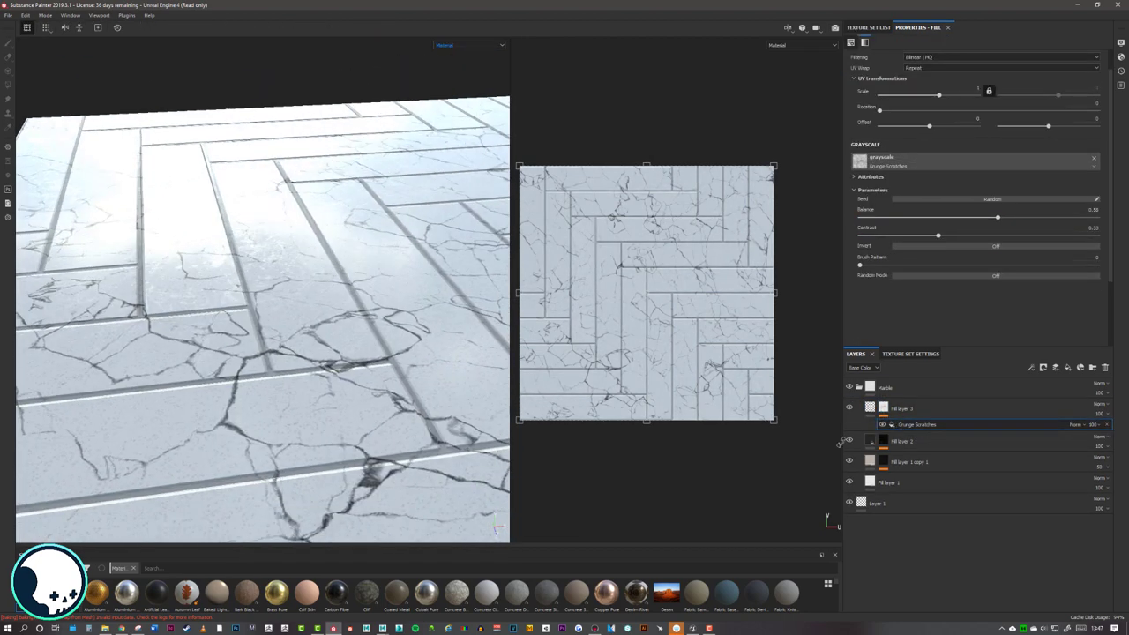
- Set the roughness of the marble's bottom fill layer to about 0.37 and check the floor's reflections from several angles
{"action": "left_click", "coordinate": [900, 482]}
{"action": "left_click_drag", "start_coordinate": [939, 297], "coordinate": [941, 298]}
{"action": "scroll", "coordinate": [383, 118], "scroll_direction": "down", "scroll_amount": 4}
{"action": "left_click_drag", "start_coordinate": [383, 119], "coordinate": [404, 202], "text": "alt"}
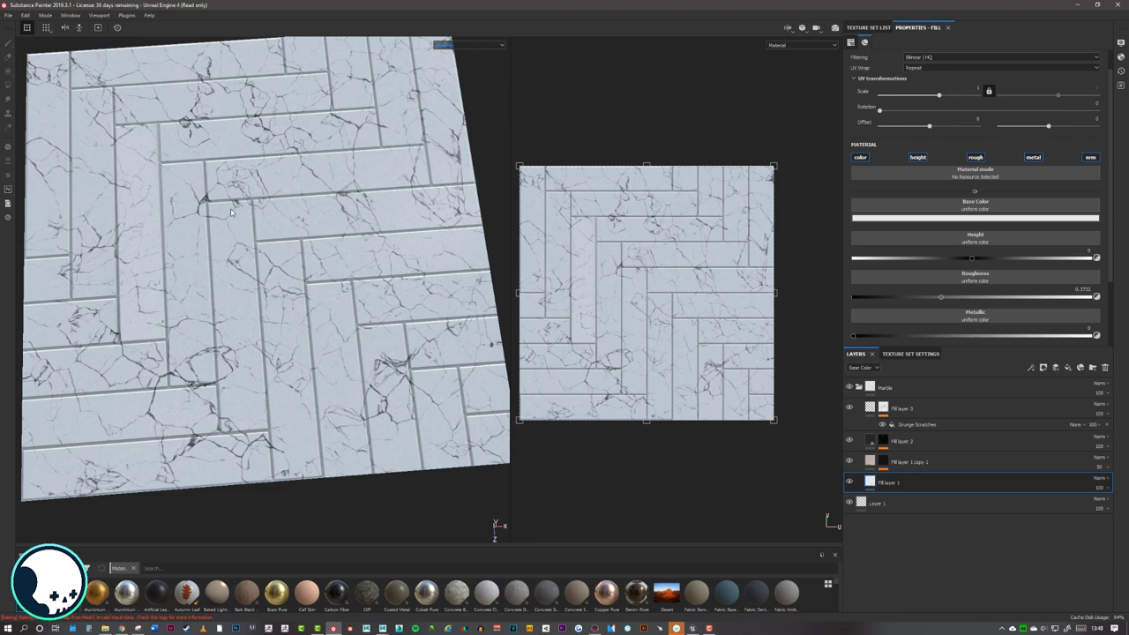
{"action": "left_click_drag", "start_coordinate": [232, 212], "coordinate": [309, 200], "text": "alt"}
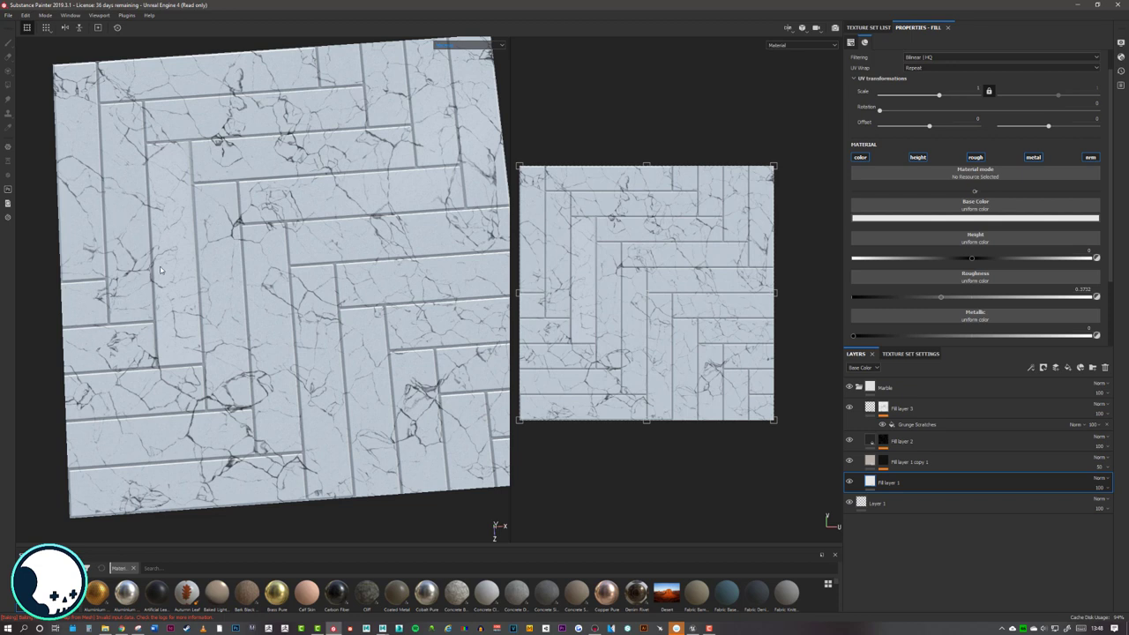
{"action": "left_click_drag", "start_coordinate": [197, 253], "coordinate": [300, 282], "text": "alt"}
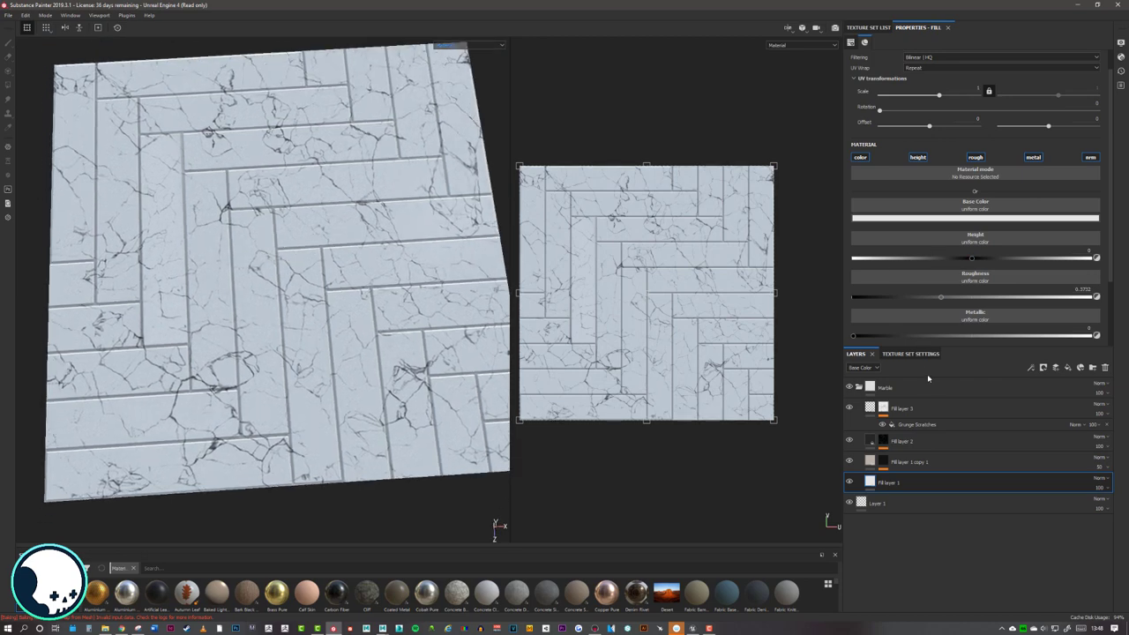
- Create a folder named Grout directly below the Marble folder and place a new fill layer inside it
{"action": "left_click", "coordinate": [859, 388]}
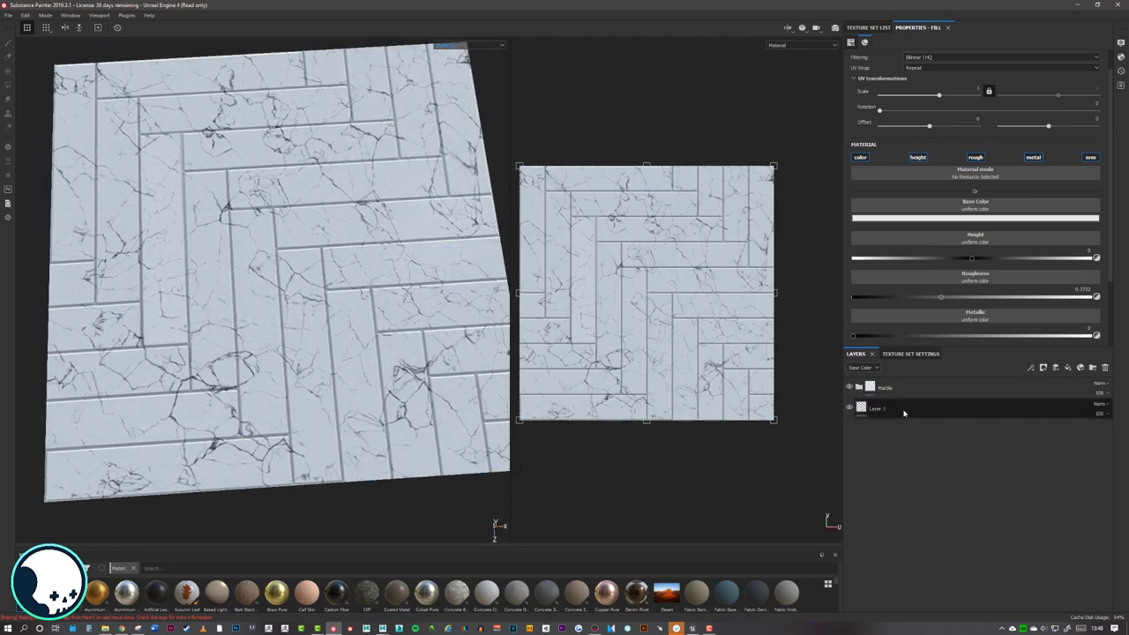
{"action": "left_click", "coordinate": [903, 412]}
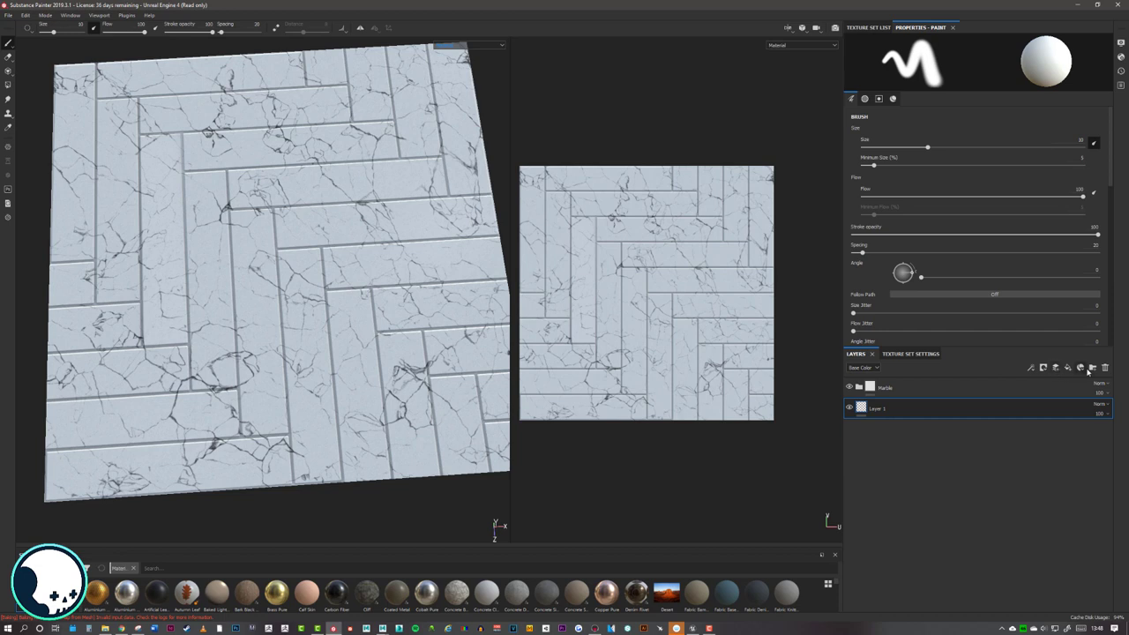
{"action": "left_click", "coordinate": [1092, 367]}
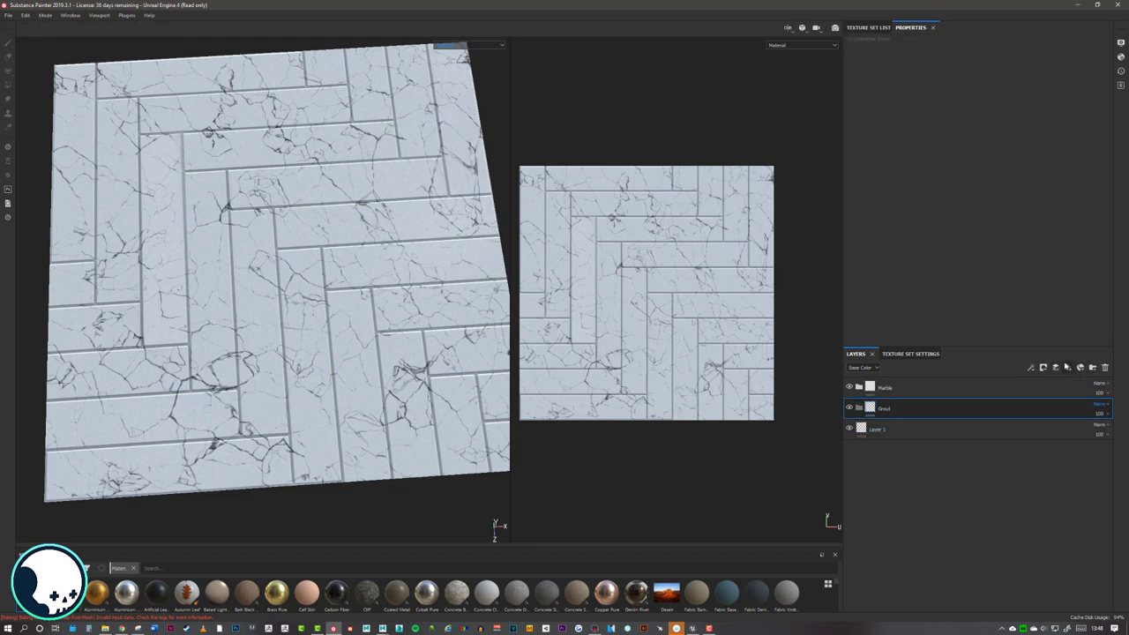
{"action": "left_click", "coordinate": [1069, 367]}
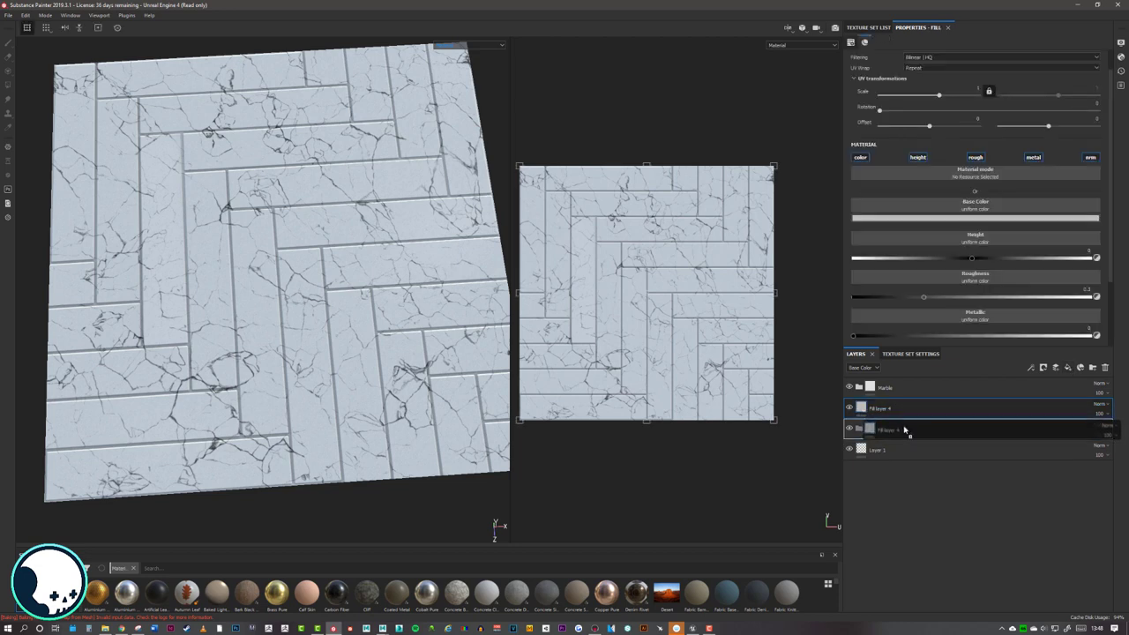
{"action": "double_click", "coordinate": [882, 429]}
{"action": "key", "text": "Return"}
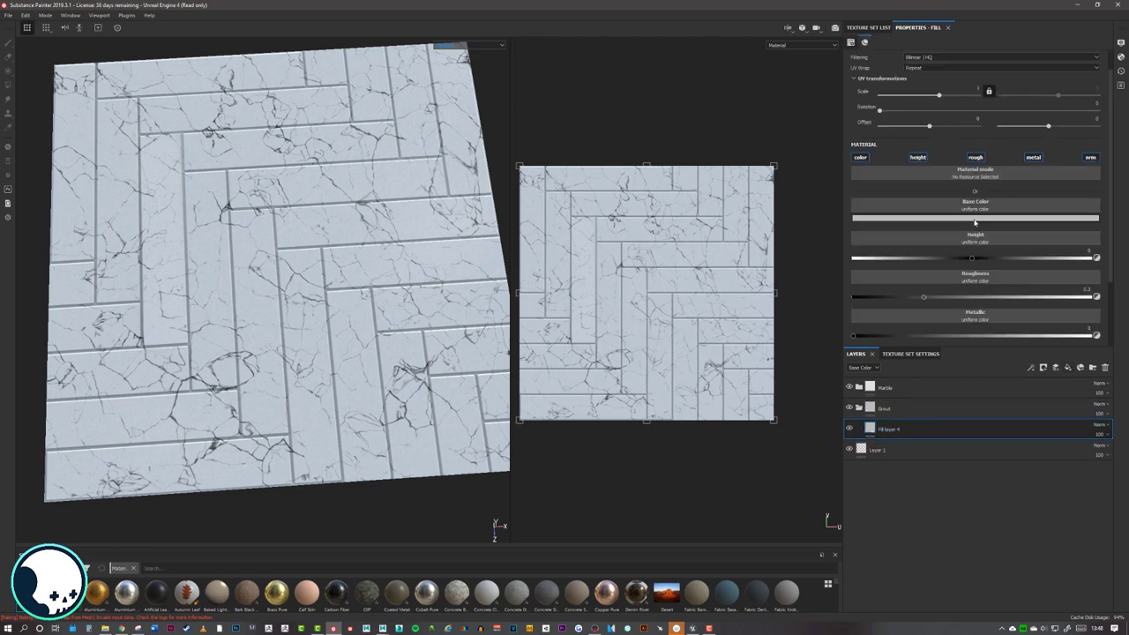
- Give the grout fill layer a saturated golden-yellow base color with roughness about 0.2 and metallic 1
{"action": "left_click", "coordinate": [976, 218]}
{"action": "left_click_drag", "start_coordinate": [976, 302], "coordinate": [988, 237]}
{"action": "left_click_drag", "start_coordinate": [1054, 307], "coordinate": [1052, 299]}
{"action": "left_click_drag", "start_coordinate": [999, 248], "coordinate": [999, 237]}
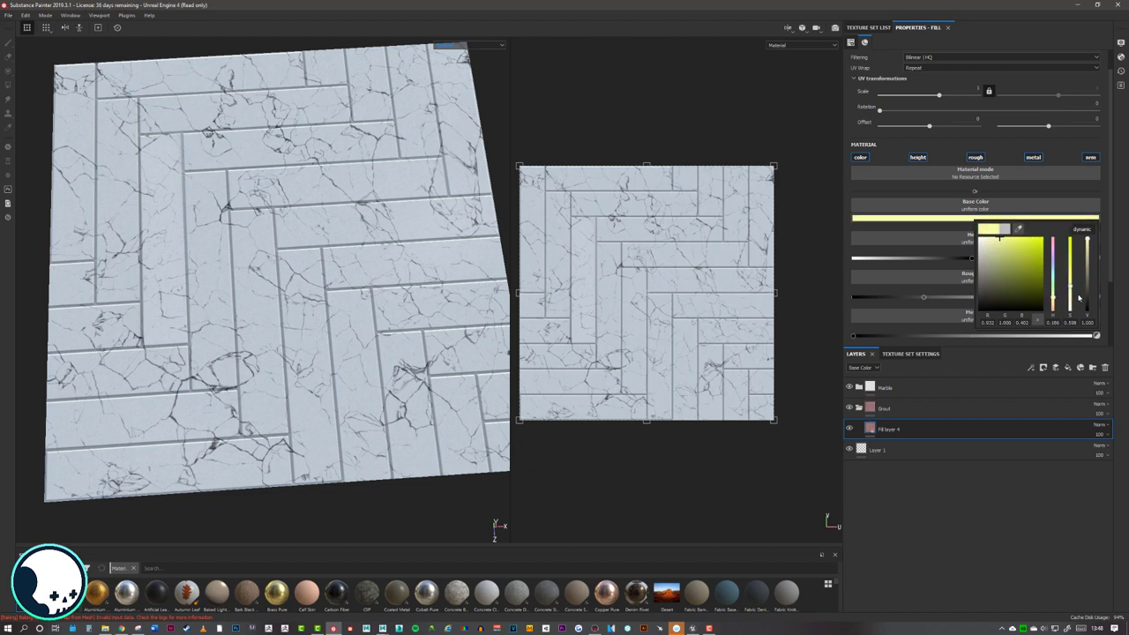
{"action": "mouse_move", "coordinate": [1086, 275]}
{"action": "left_mouse_down"}
{"action": "mouse_move", "coordinate": [1052, 306]}
{"action": "mouse_move", "coordinate": [1087, 272]}
{"action": "left_mouse_up"}
{"action": "left_click_drag", "start_coordinate": [1016, 270], "coordinate": [1087, 262]}
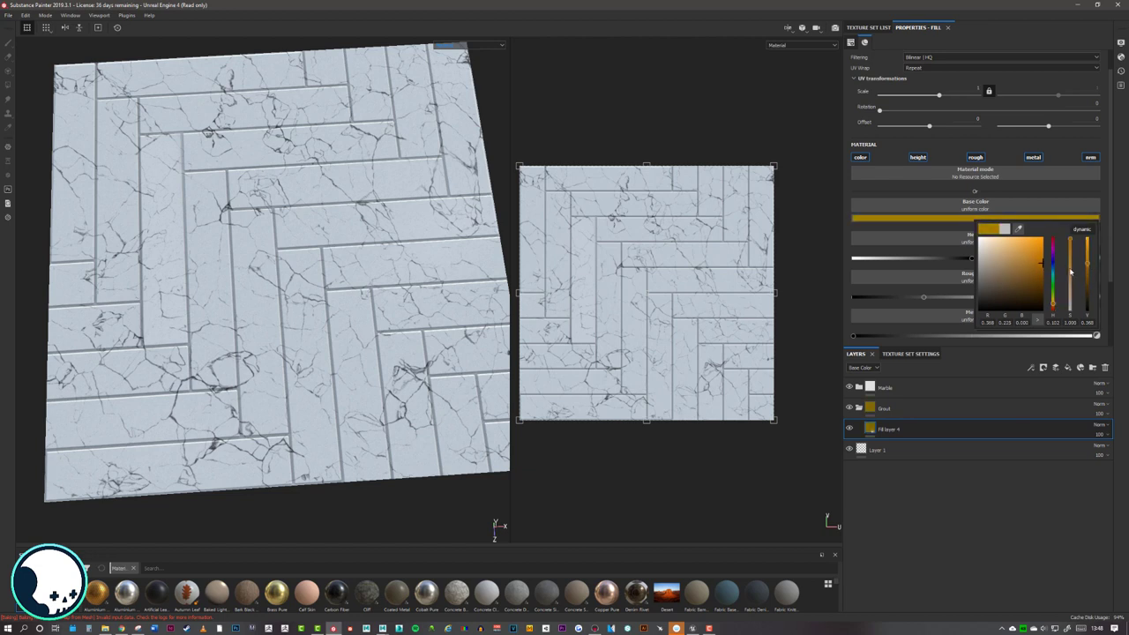
{"action": "left_click_drag", "start_coordinate": [1052, 306], "coordinate": [1053, 307]}
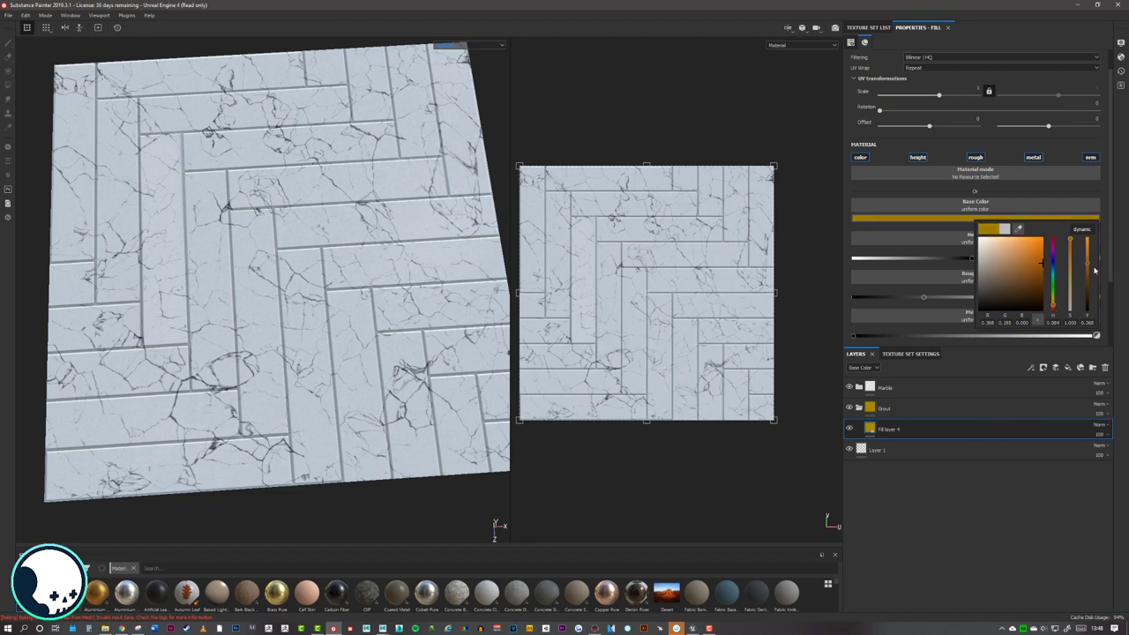
{"action": "left_click_drag", "start_coordinate": [1095, 270], "coordinate": [1088, 254]}
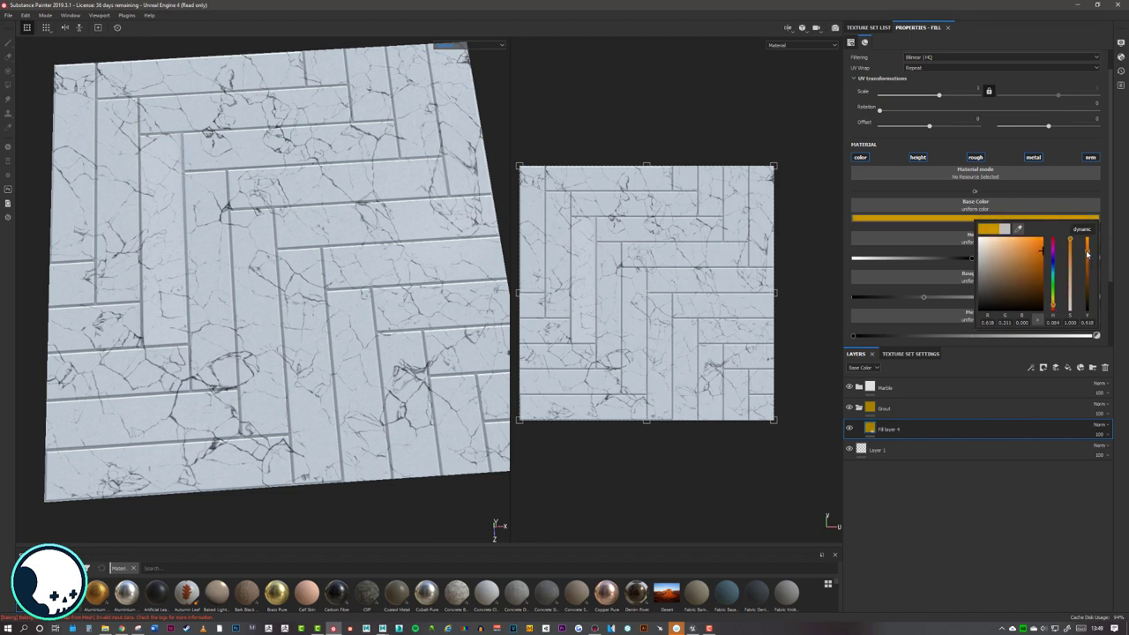
{"action": "left_click", "coordinate": [918, 470]}
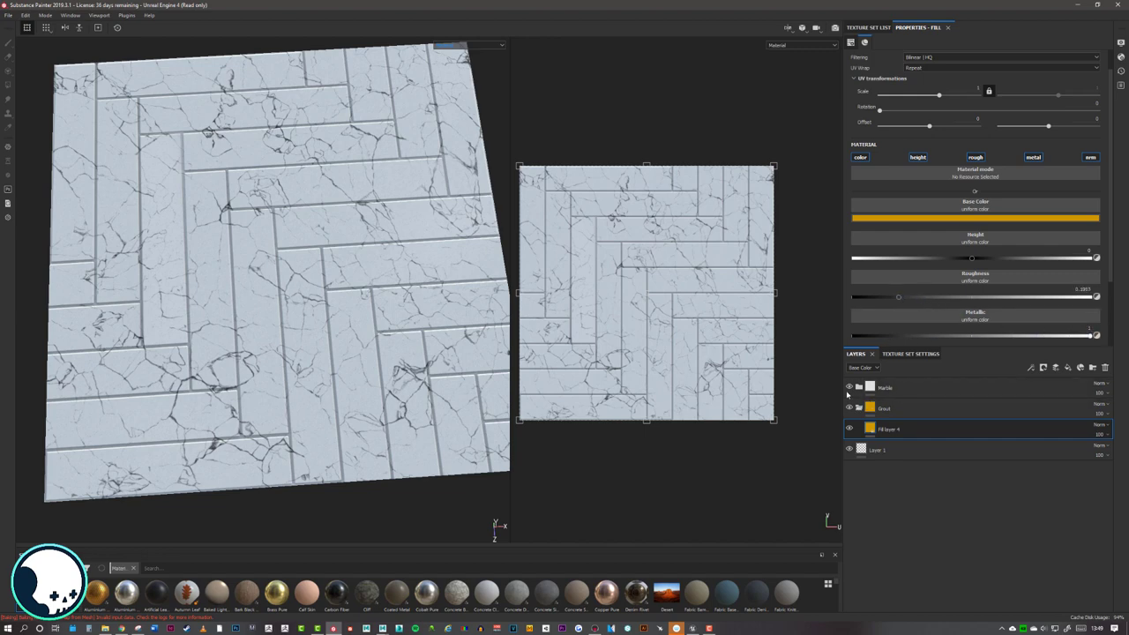
- Hide the Marble folder and shift the grout fill's base color toward a more orange gold
{"action": "left_click", "coordinate": [850, 387]}
{"action": "left_click_drag", "start_coordinate": [364, 224], "coordinate": [356, 144], "text": "alt"}
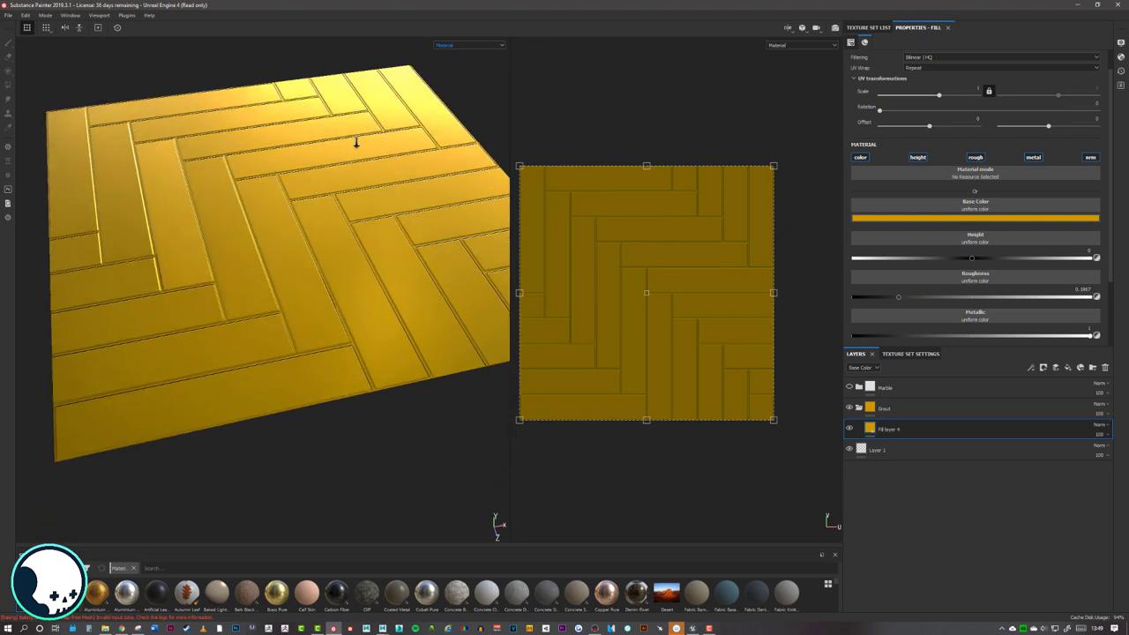
{"action": "right_click_drag", "start_coordinate": [356, 144], "coordinate": [391, 189], "text": "alt"}
{"action": "left_click_drag", "start_coordinate": [391, 189], "coordinate": [416, 174], "text": "alt"}
{"action": "right_click_drag", "start_coordinate": [416, 174], "coordinate": [422, 181], "text": "alt"}
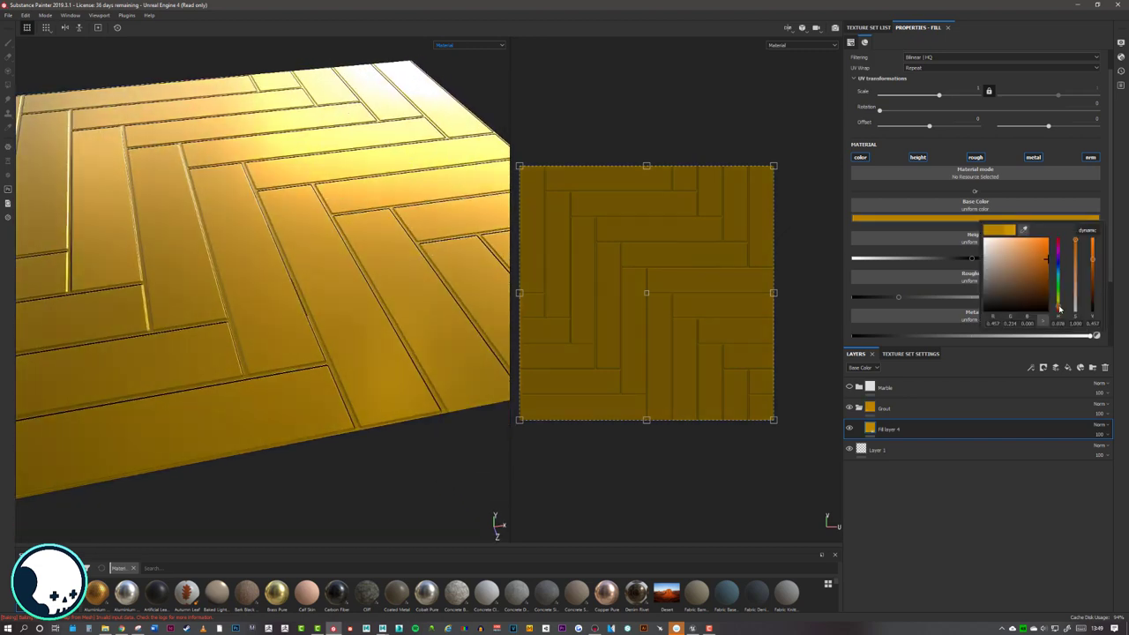
{"action": "left_click_drag", "start_coordinate": [1059, 296], "coordinate": [1061, 310]}
{"action": "left_click_drag", "start_coordinate": [1048, 262], "coordinate": [1044, 261]}
{"action": "left_click_drag", "start_coordinate": [358, 180], "coordinate": [514, 195], "text": "alt"}
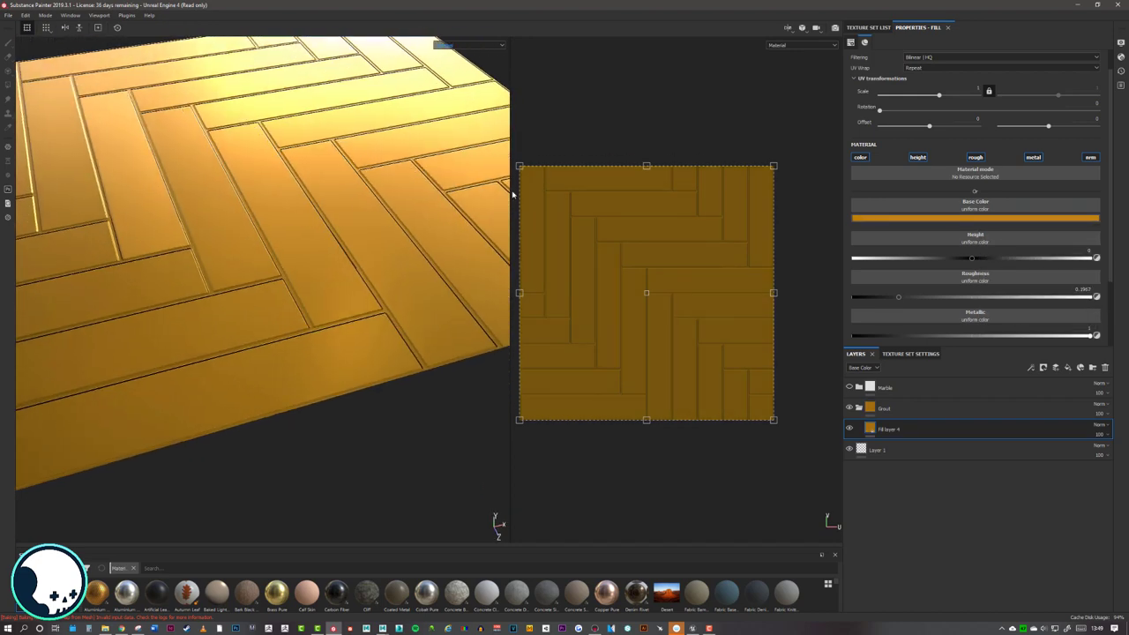
- Assign the Gaussian Noise procedural texture to the grout fill's height channel and set its UV scale to 20
{"action": "right_click", "coordinate": [893, 432]}
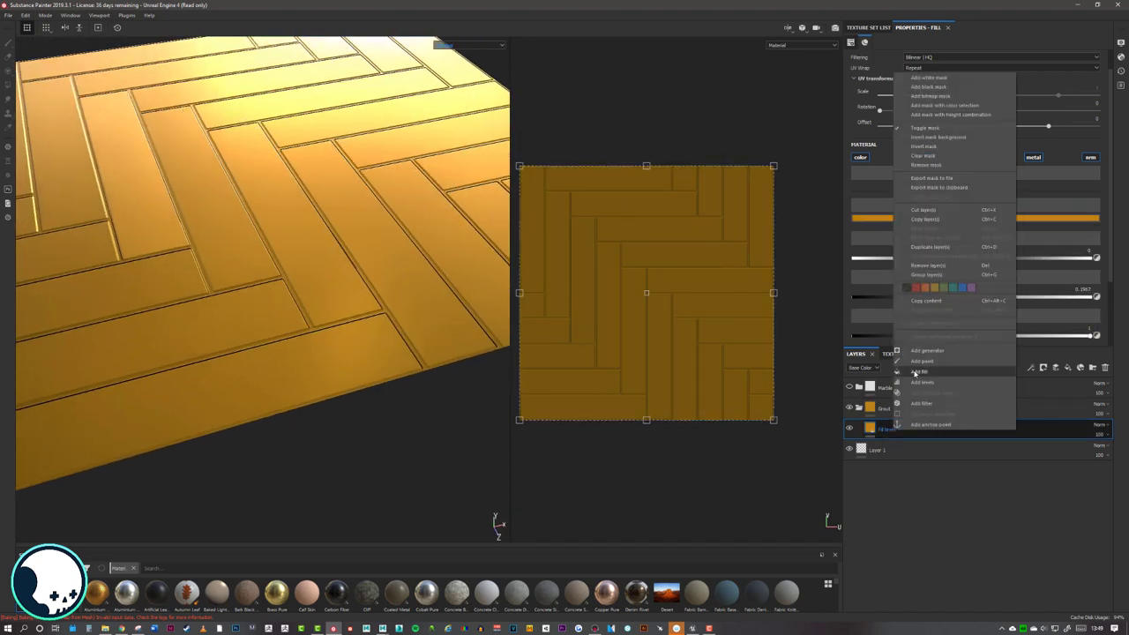
{"action": "left_click", "coordinate": [908, 456]}
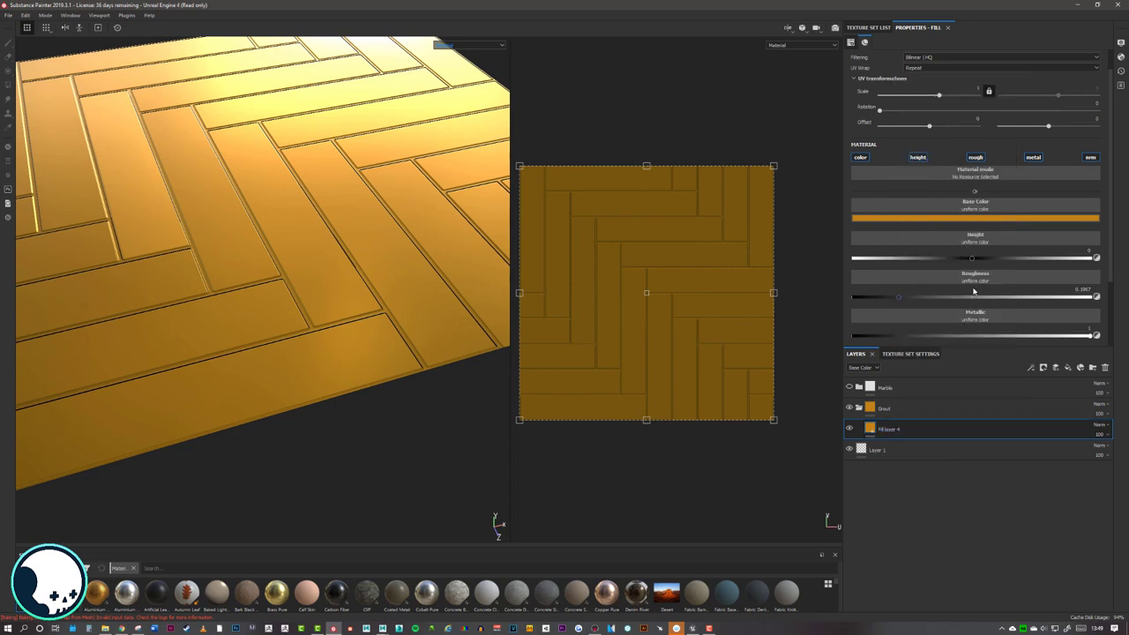
{"action": "scroll", "coordinate": [976, 293], "scroll_direction": "down", "scroll_amount": 1}
{"action": "left_click", "coordinate": [981, 215]}
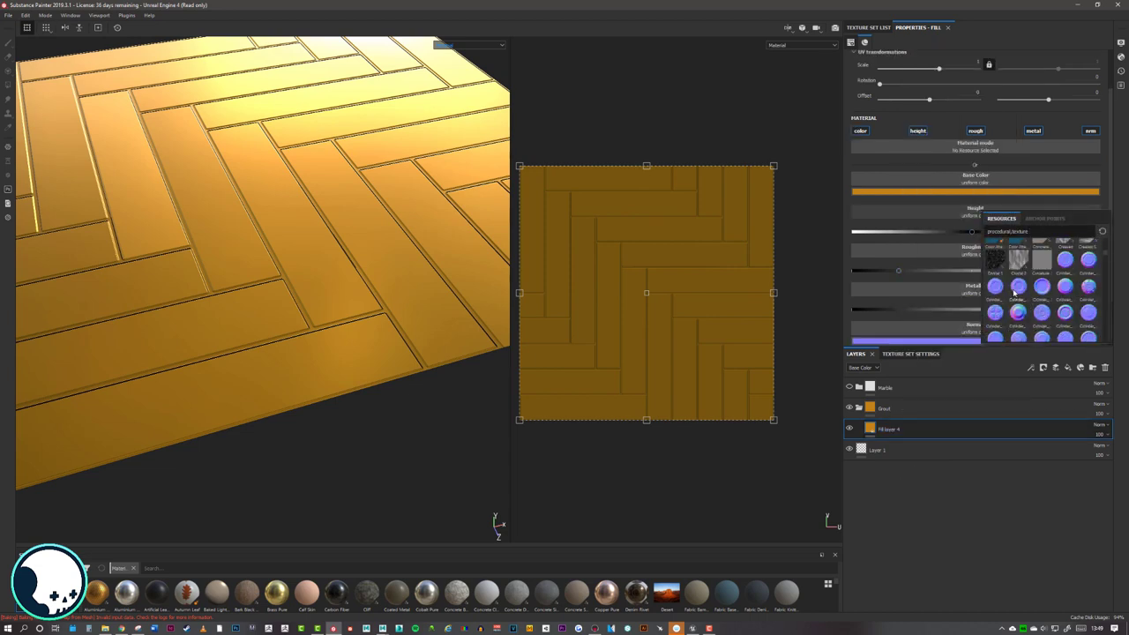
{"action": "scroll", "coordinate": [1041, 291], "scroll_direction": "down", "scroll_amount": 3}
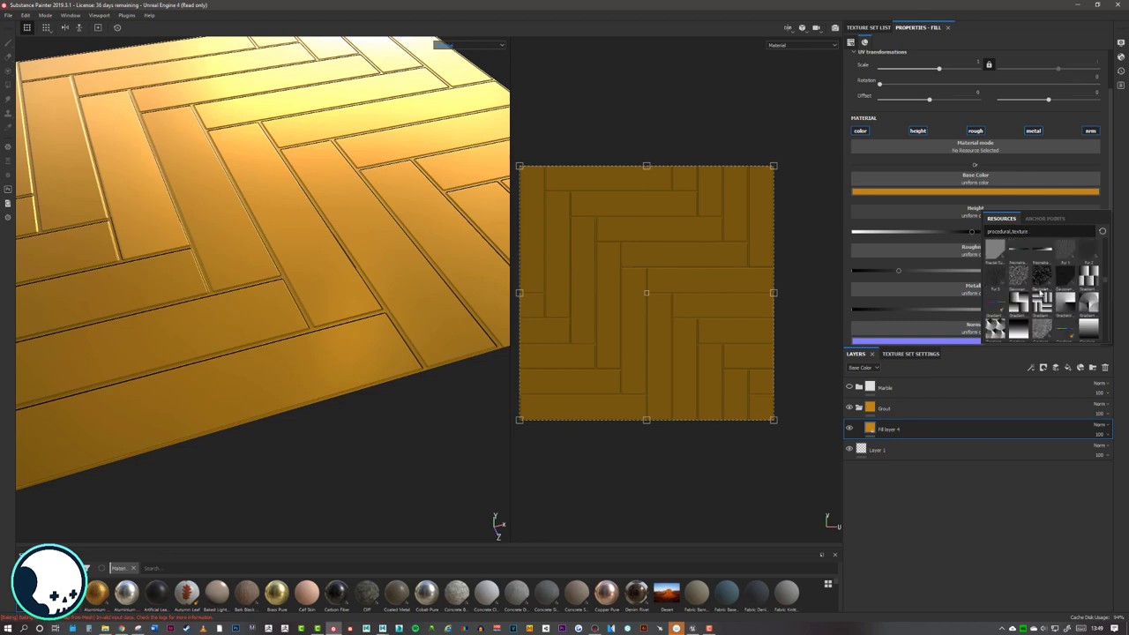
{"action": "left_click", "coordinate": [1021, 281]}
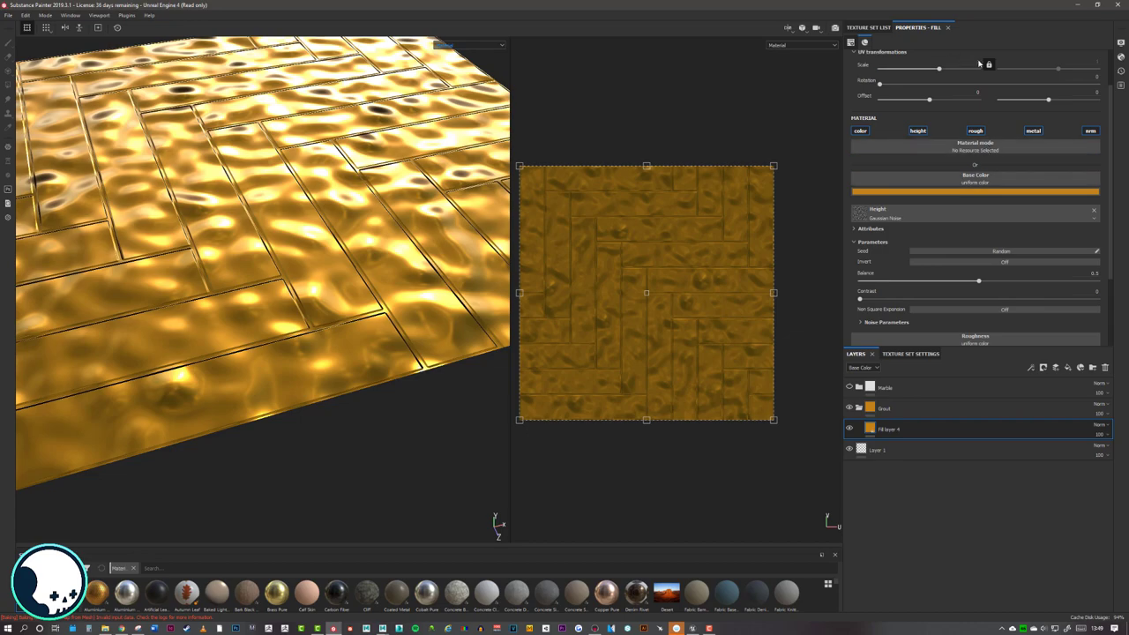
{"action": "key", "text": "Return"}
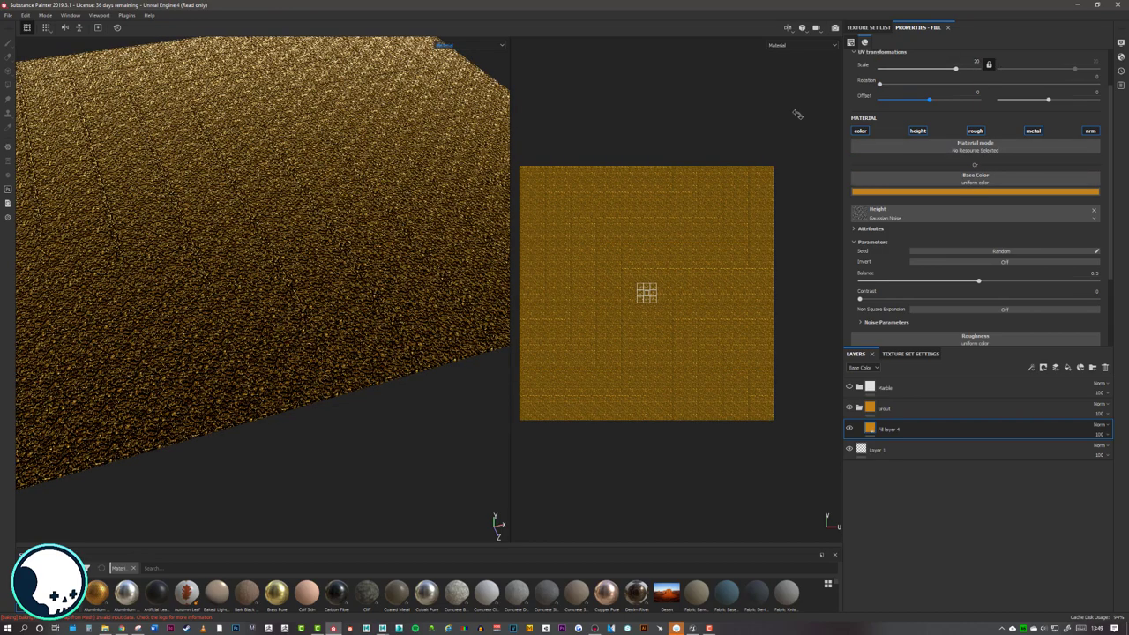
- Lower the Gaussian Noise balance to about 0.39 and inspect the grout relief up close
{"action": "right_click_drag", "start_coordinate": [450, 141], "coordinate": [373, 147], "text": "alt"}
{"action": "left_click_drag", "start_coordinate": [373, 146], "coordinate": [388, 199], "text": "alt"}
{"action": "right_click_drag", "start_coordinate": [389, 198], "coordinate": [816, 245], "text": "alt"}
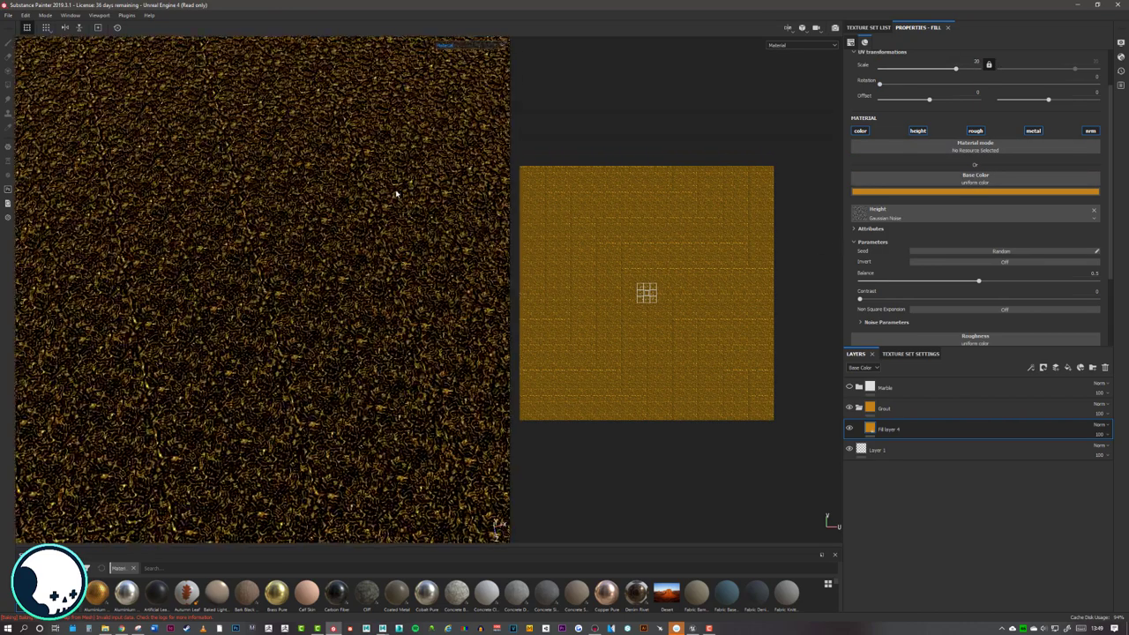
{"action": "left_click_drag", "start_coordinate": [396, 192], "coordinate": [407, 161], "text": "alt"}
{"action": "left_click_drag", "start_coordinate": [980, 281], "coordinate": [953, 281]}
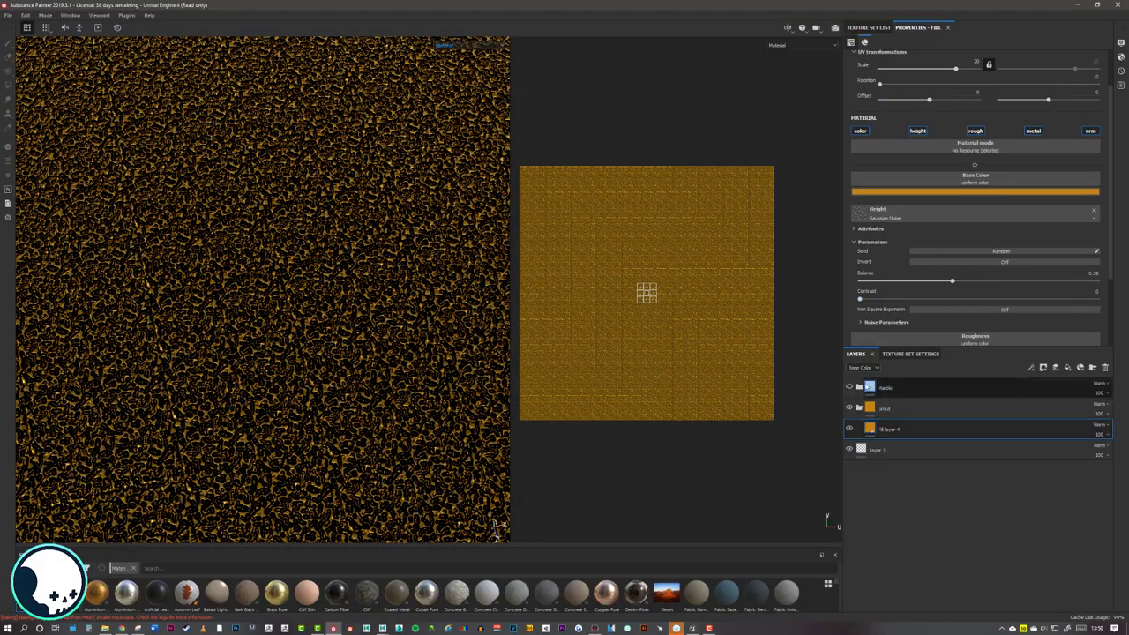
{"action": "left_click_drag", "start_coordinate": [384, 312], "coordinate": [389, 174], "text": "alt"}
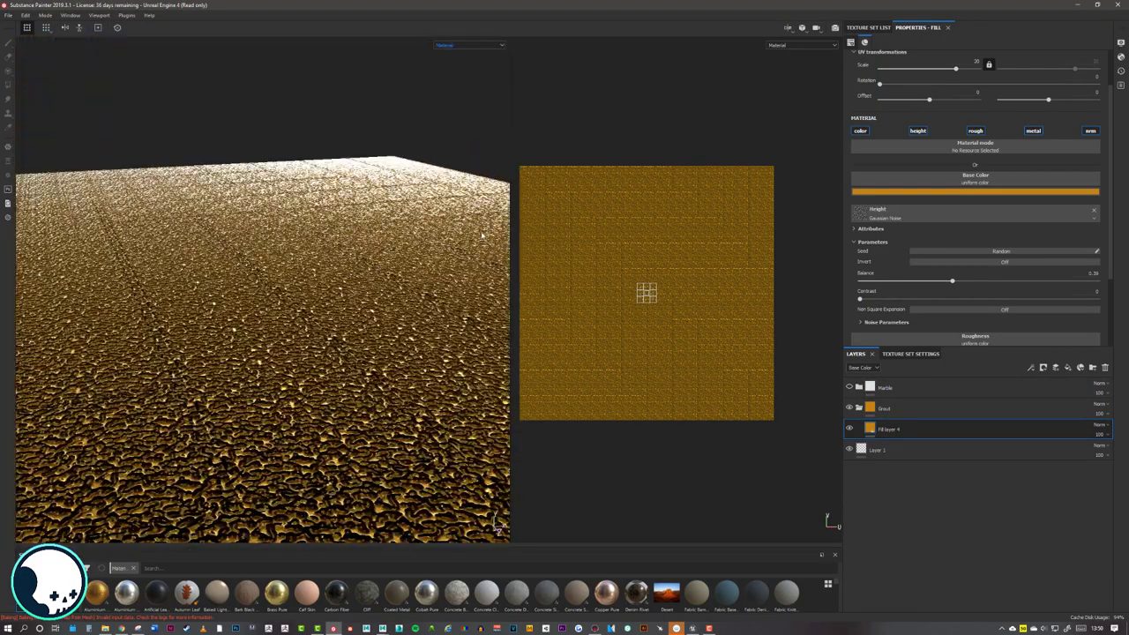
{"action": "right_click_drag", "start_coordinate": [483, 235], "coordinate": [787, 300], "text": "alt"}
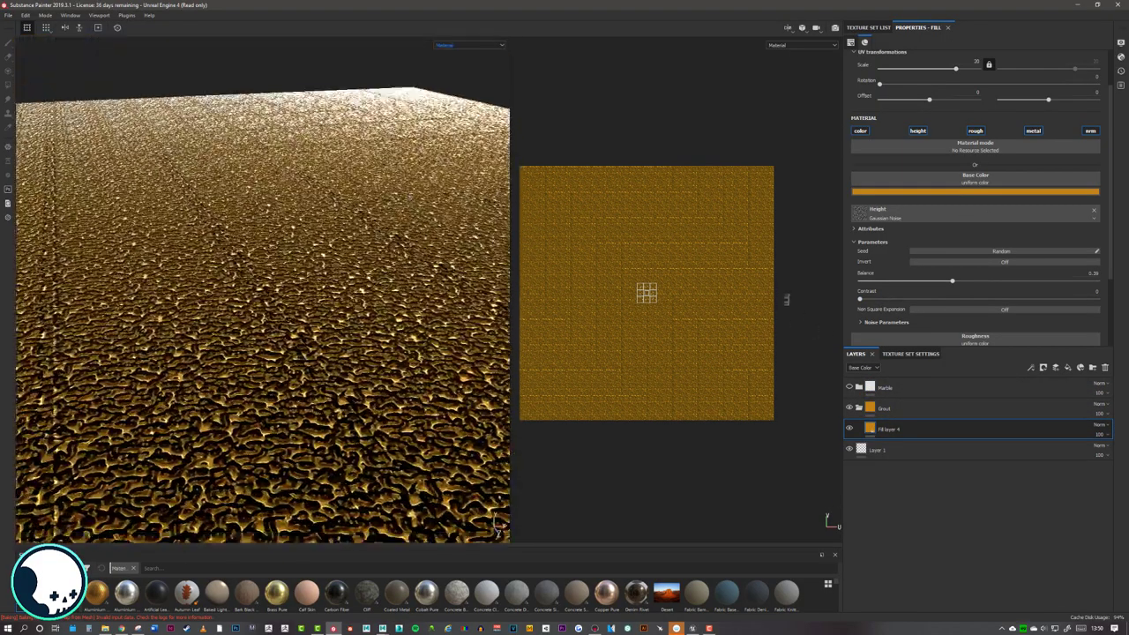
- Reduce the grout fill layer's height-channel opacity to 2 and set the noise balance to about 0.67 and contrast to about 0.53
{"action": "left_click", "coordinate": [863, 368]}
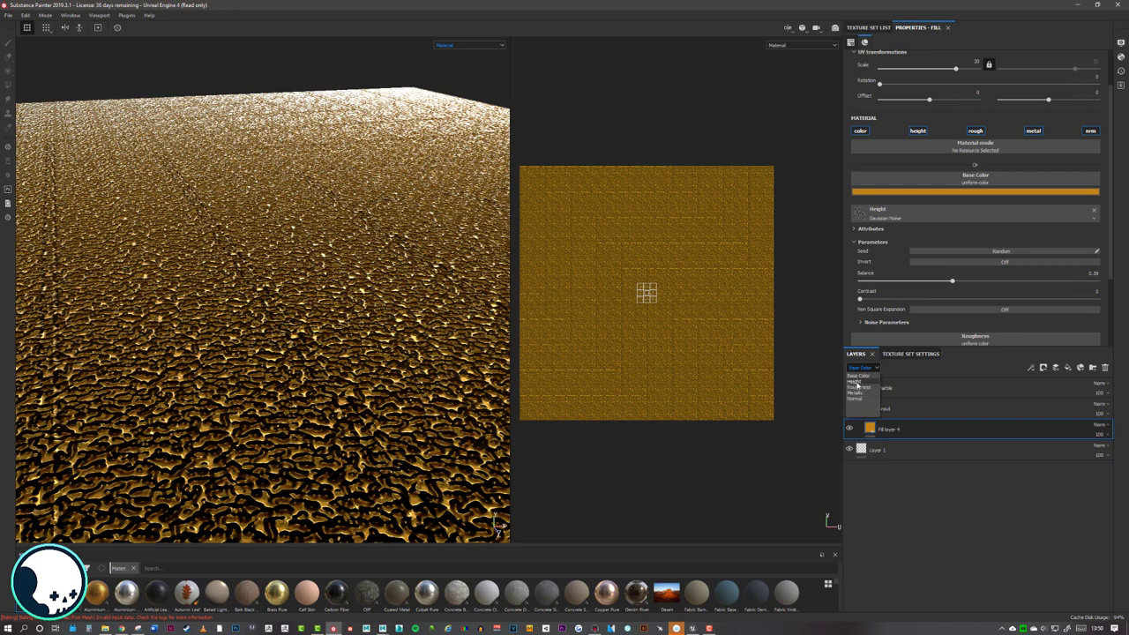
{"action": "left_click", "coordinate": [857, 381]}
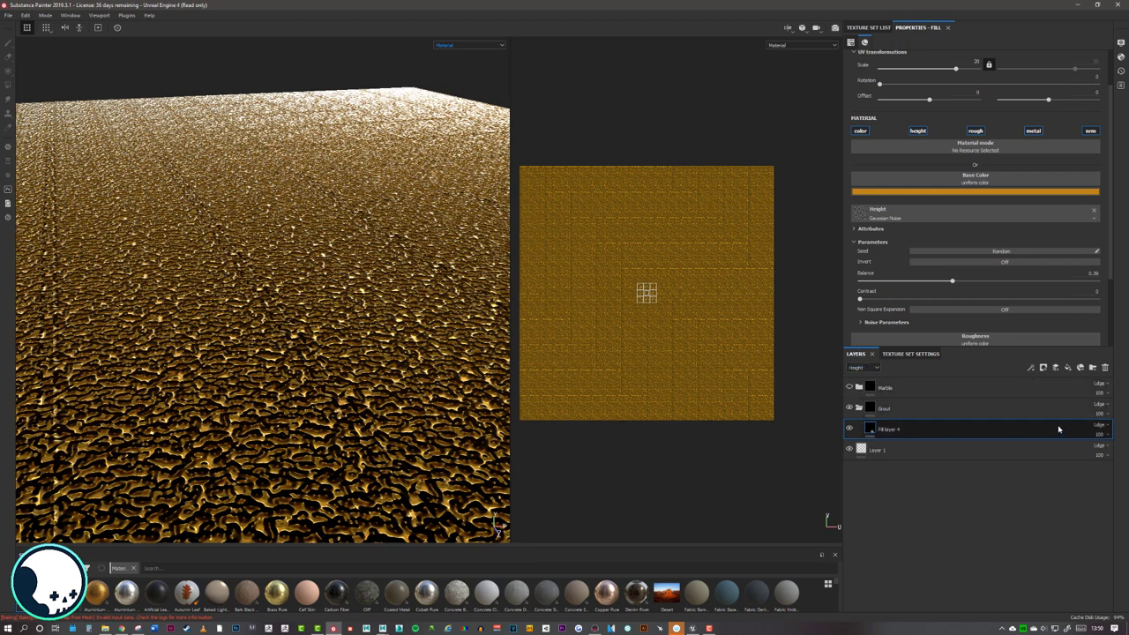
{"action": "left_click", "coordinate": [1109, 437]}
{"action": "left_click_drag", "start_coordinate": [1124, 455], "coordinate": [1087, 452]}
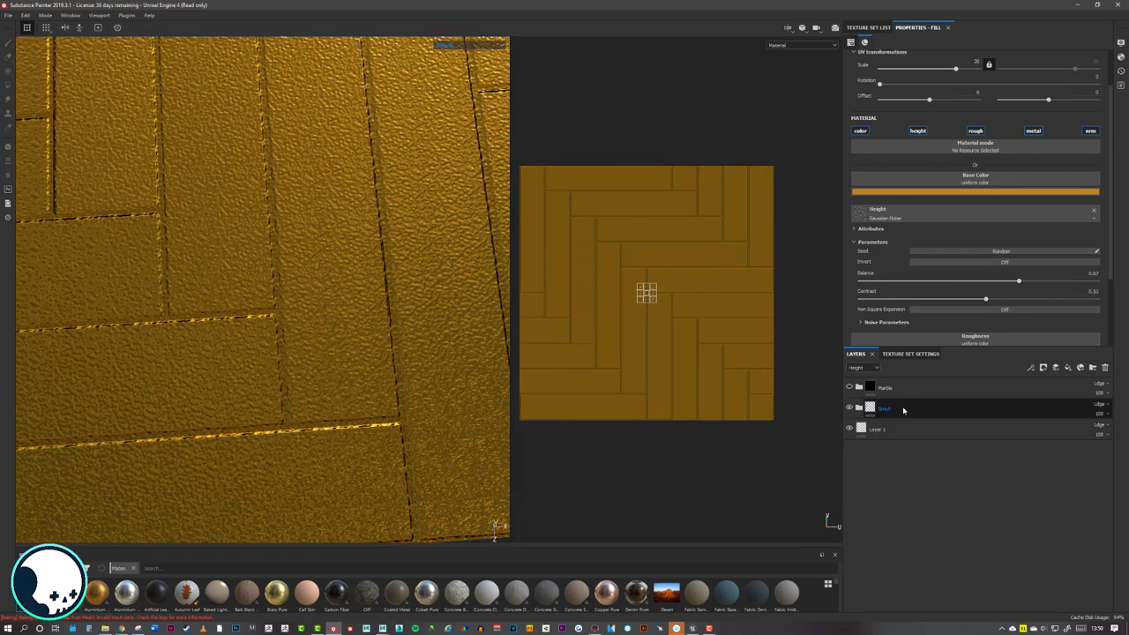
- Make the Marble folder visible again and move the Grout folder above it in the layer stack
{"action": "left_click", "coordinate": [904, 410]}
{"action": "left_click", "coordinate": [849, 388]}
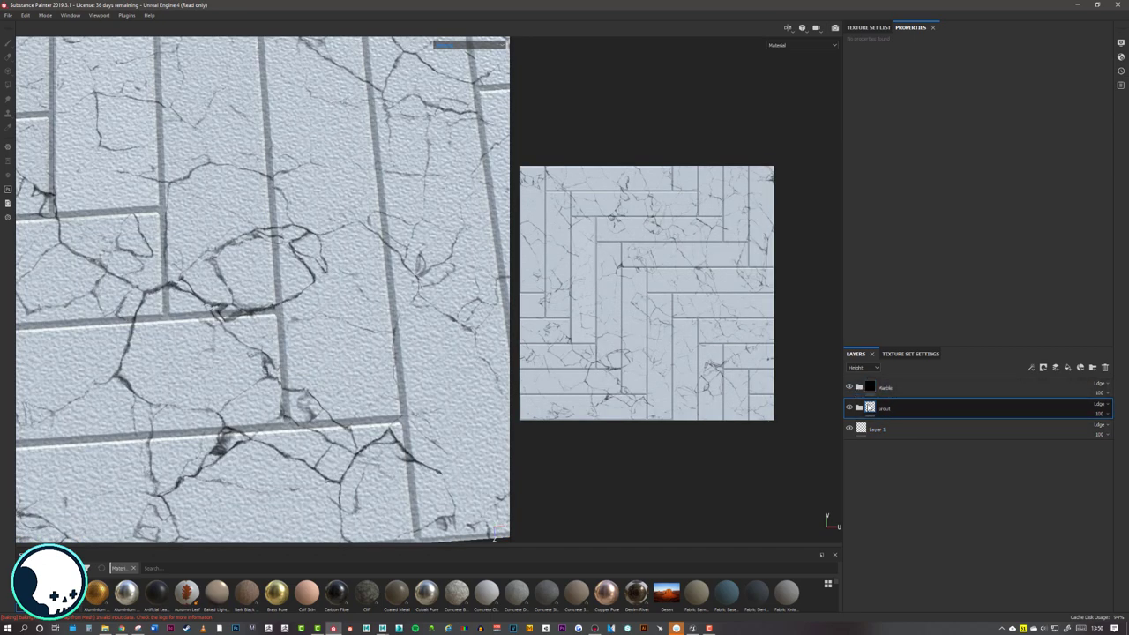
{"action": "left_click_drag", "start_coordinate": [902, 407], "coordinate": [885, 383]}
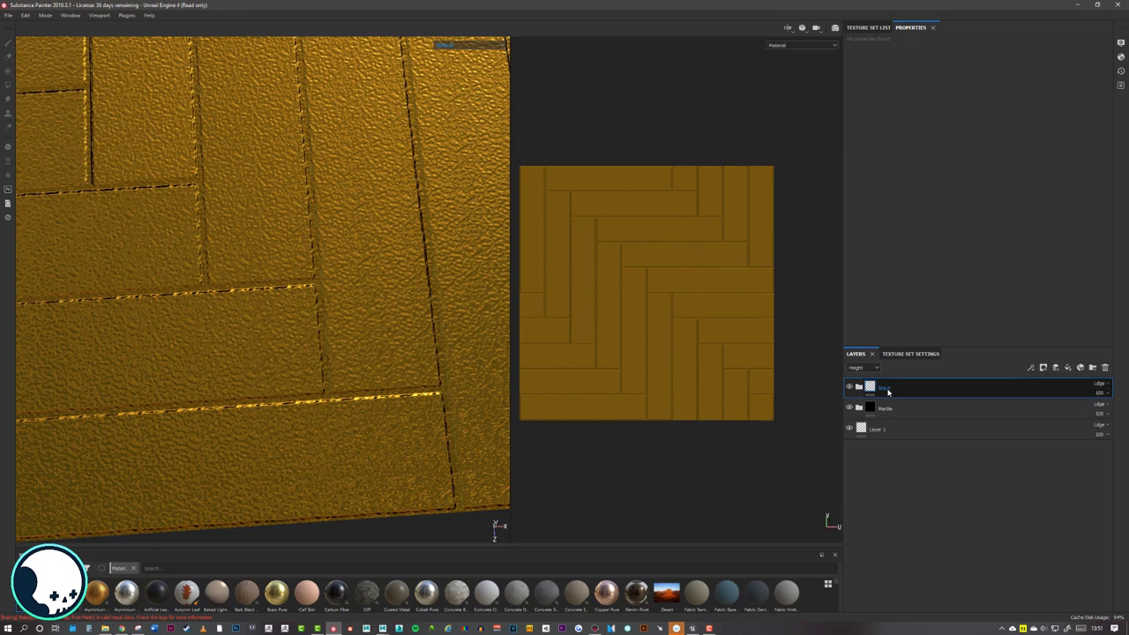
- Add a black mask to the Grout folder and insert a paint effect into that mask
{"action": "right_click", "coordinate": [885, 386]}
{"action": "left_click", "coordinate": [930, 46]}
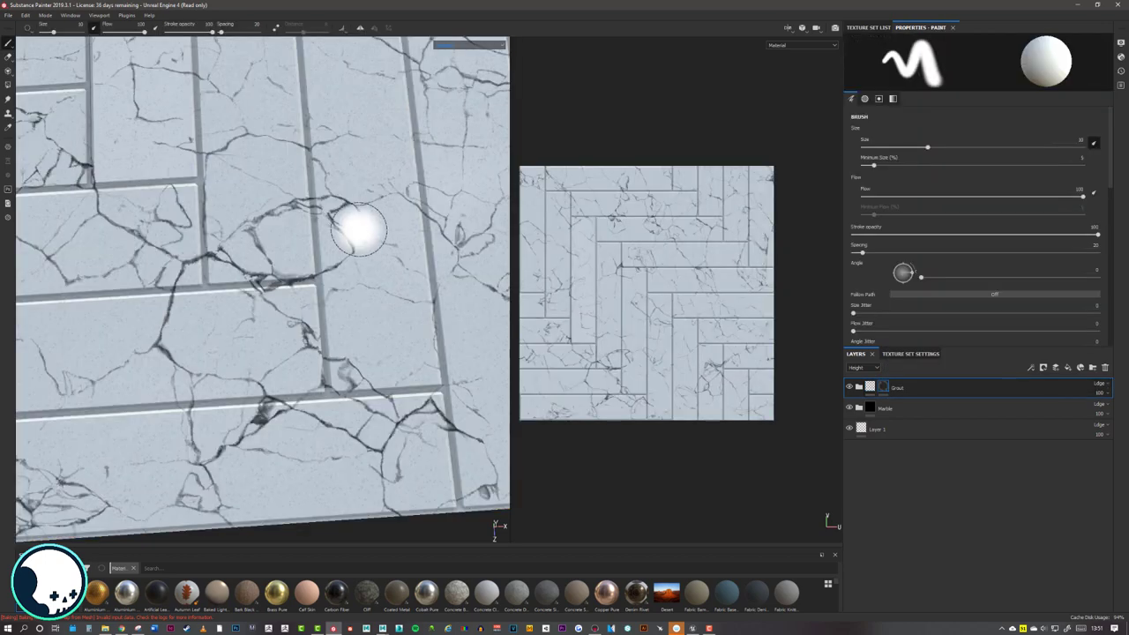
{"action": "scroll", "coordinate": [361, 232], "scroll_direction": "up", "scroll_amount": 5}
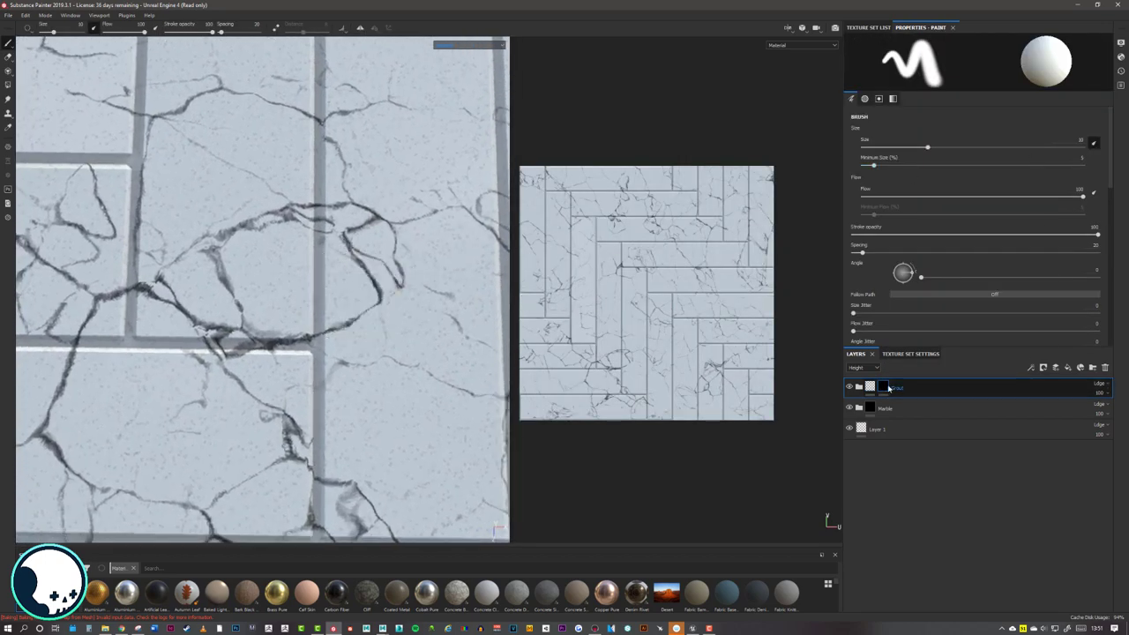
{"action": "right_click", "coordinate": [884, 386]}
{"action": "left_click", "coordinate": [917, 316]}
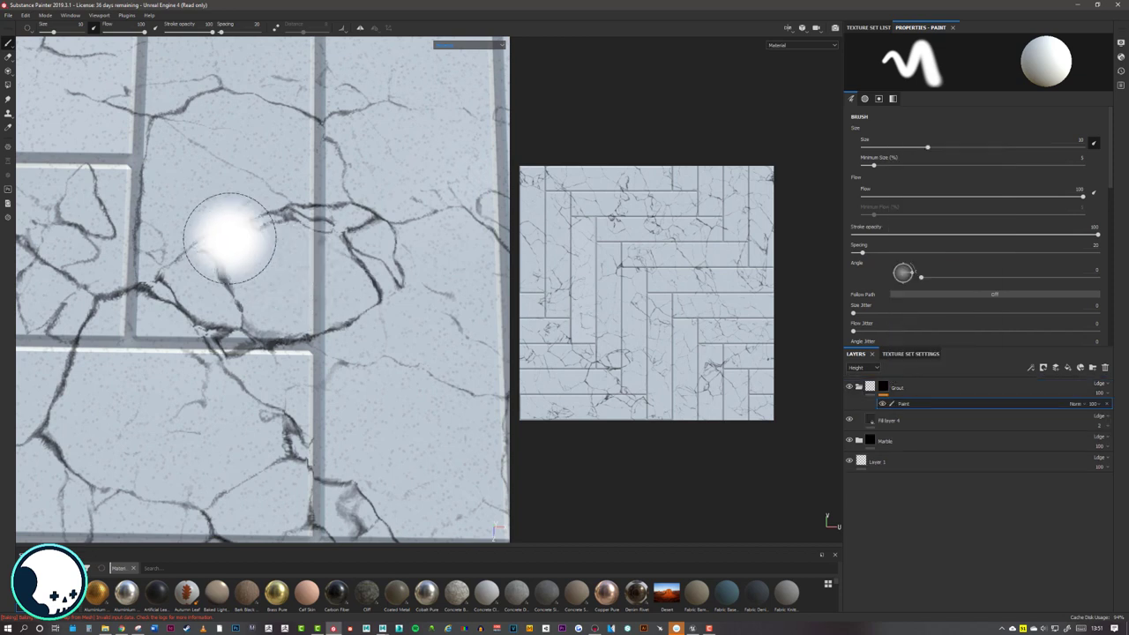
{"action": "left_click", "coordinate": [8, 45]}
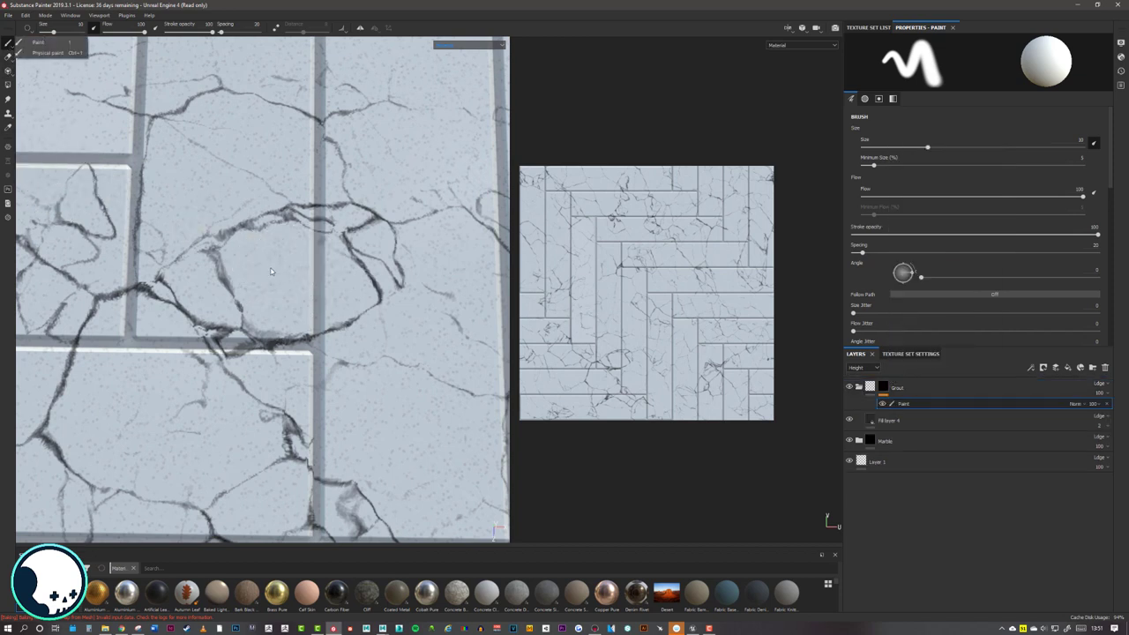
- Choose the Basic Hard brush for painting the Grout mask and reduce its size to about 1.35
{"action": "right_click_drag", "start_coordinate": [353, 243], "coordinate": [330, 242], "text": "ctrl"}
{"action": "left_click", "coordinate": [44, 592]}
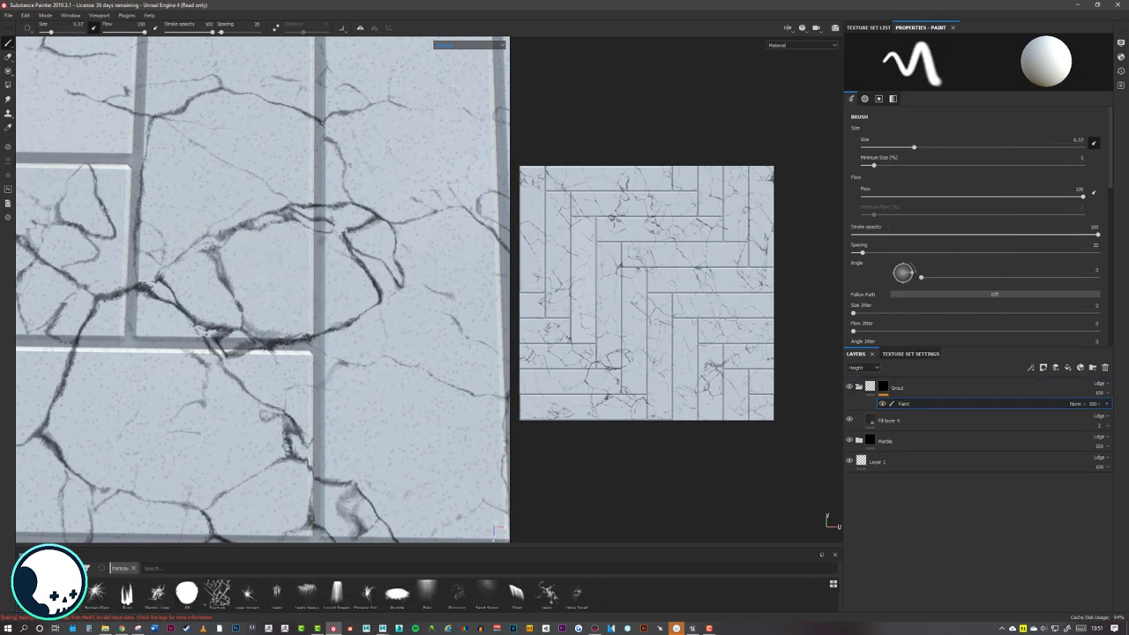
{"action": "left_click_drag", "start_coordinate": [97, 546], "coordinate": [88, 460]}
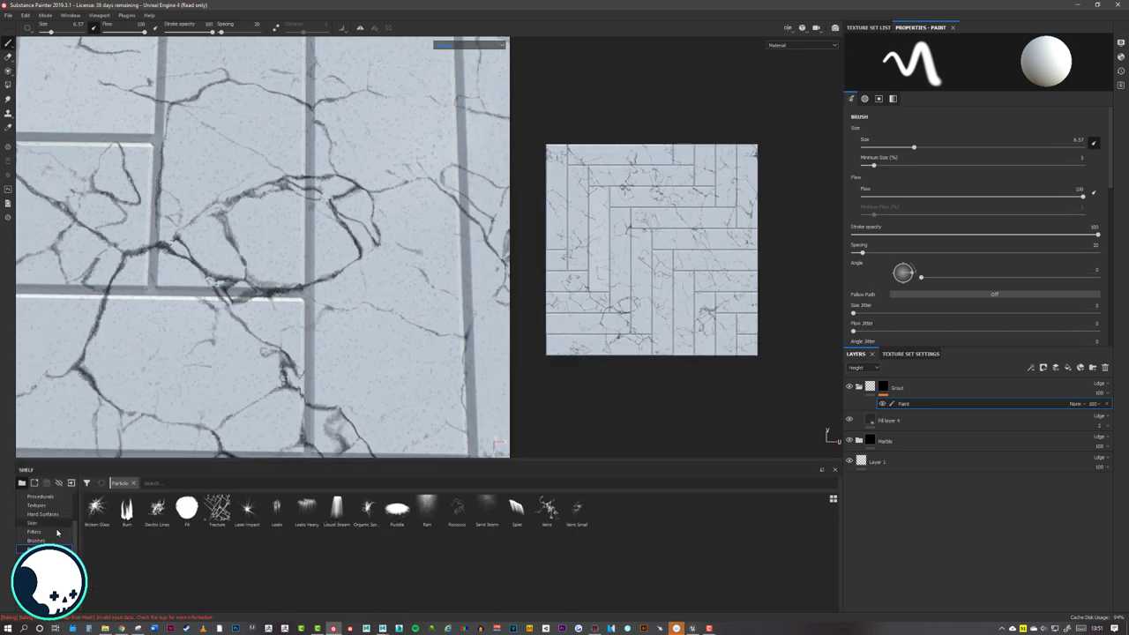
{"action": "left_click", "coordinate": [36, 540]}
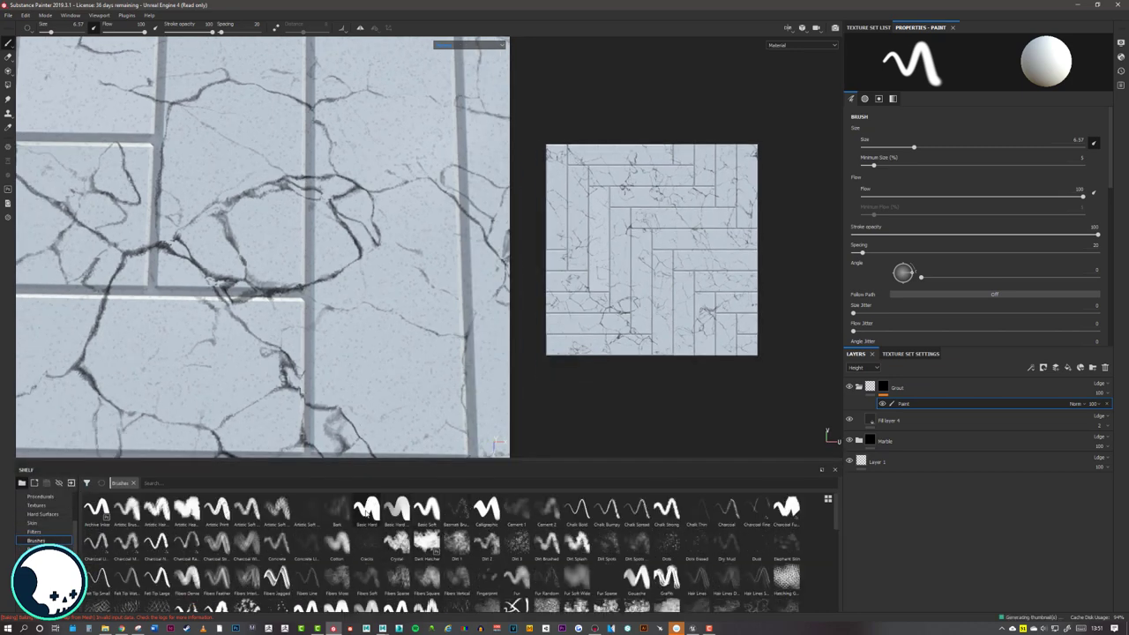
{"action": "left_click", "coordinate": [367, 509]}
{"action": "right_click_drag", "start_coordinate": [329, 343], "coordinate": [315, 321], "text": "ctrl"}
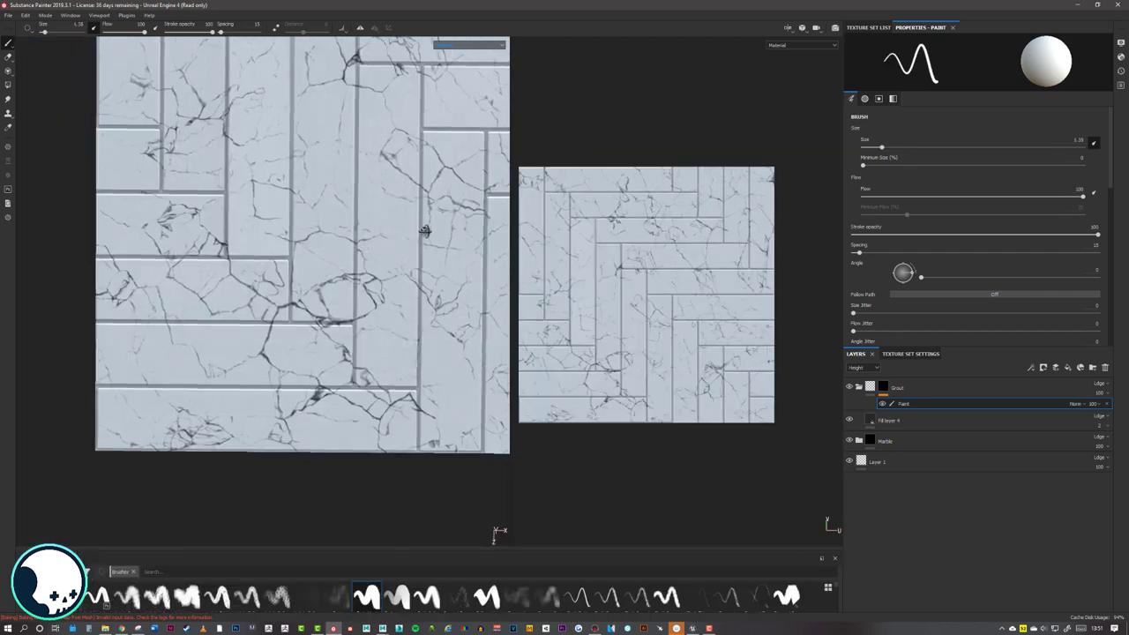
- Try painting a straight line along a vertical grout joint in the Grout mask and undo the stroke
{"action": "middle_click_drag", "start_coordinate": [416, 229], "coordinate": [297, 302], "text": "alt"}
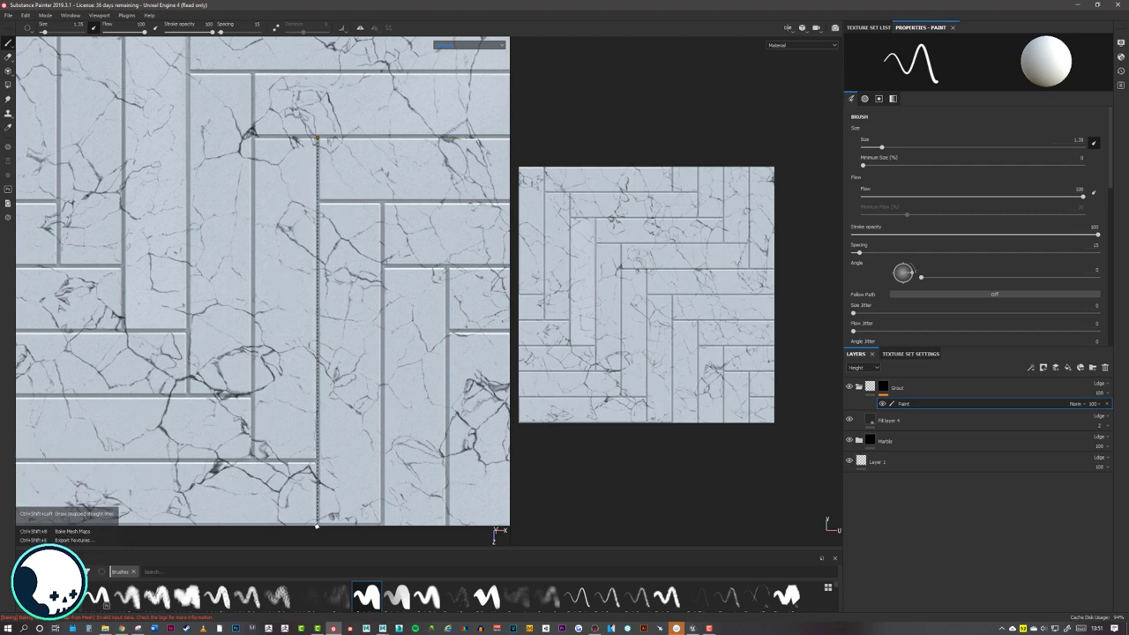
{"action": "left_click", "coordinate": [316, 527], "text": "ctrl+shift"}
{"action": "right_click_drag", "start_coordinate": [354, 422], "coordinate": [295, 381], "text": "alt"}
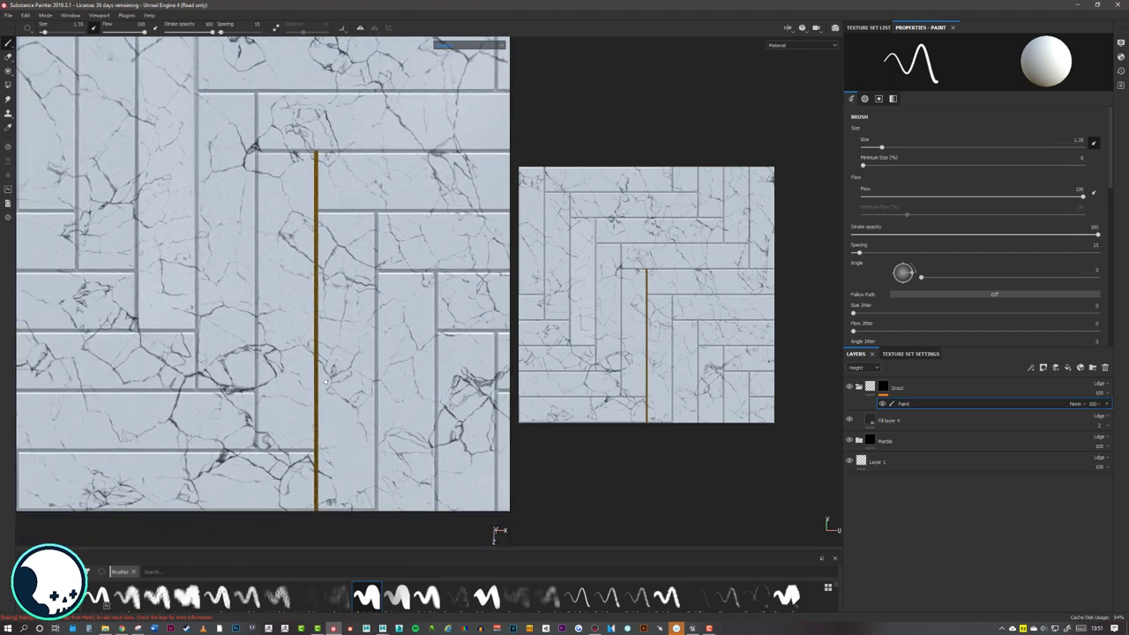
{"action": "key", "text": "ctrl+z"}
{"action": "scroll", "coordinate": [344, 353], "scroll_direction": "down", "scroll_amount": 3}
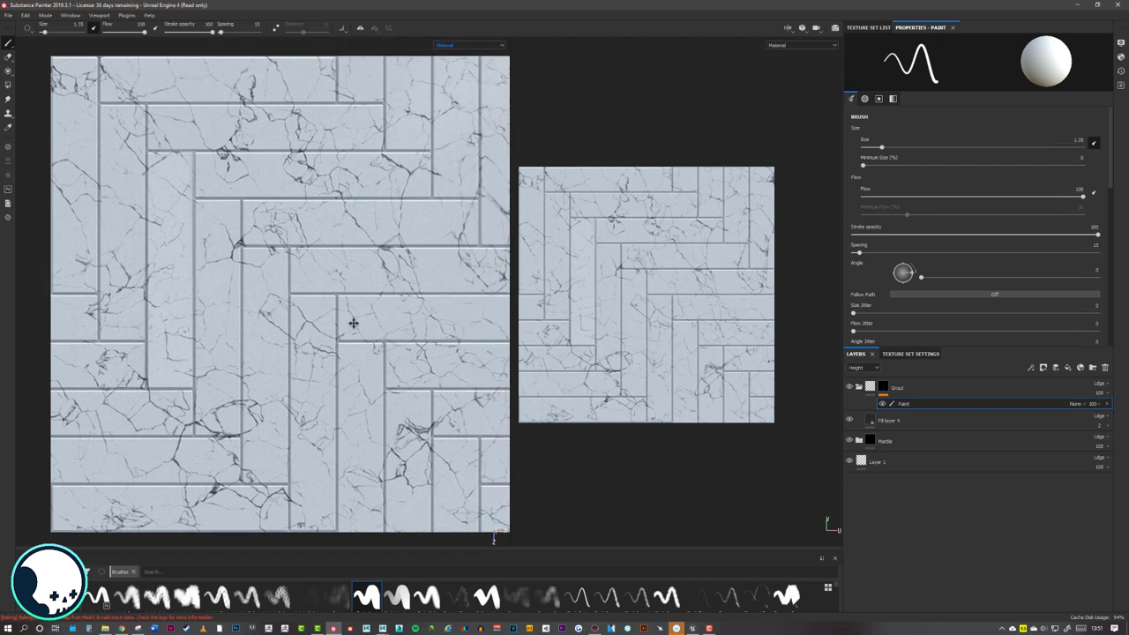
{"action": "scroll", "coordinate": [354, 322], "scroll_direction": "down", "scroll_amount": 1}
{"action": "middle_click_drag", "start_coordinate": [363, 320], "coordinate": [323, 315], "text": "alt"}
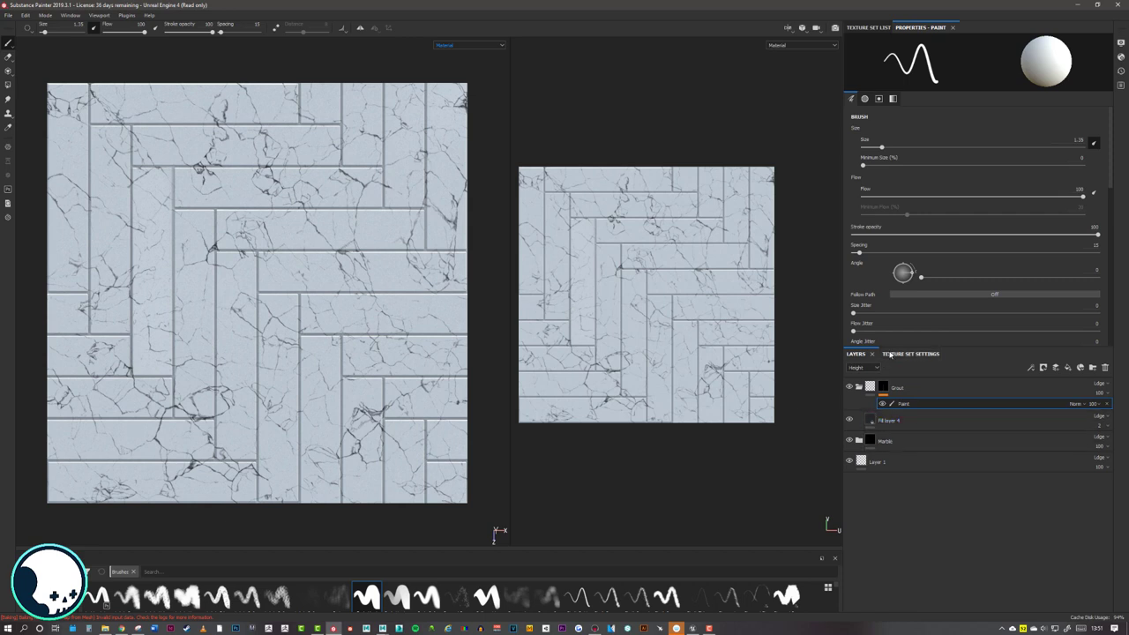
- Open the mesh map baking settings and choose Vertex Color as the ID map's color source
{"action": "left_click", "coordinate": [892, 353]}
{"action": "left_click_drag", "start_coordinate": [943, 345], "coordinate": [943, 255]}
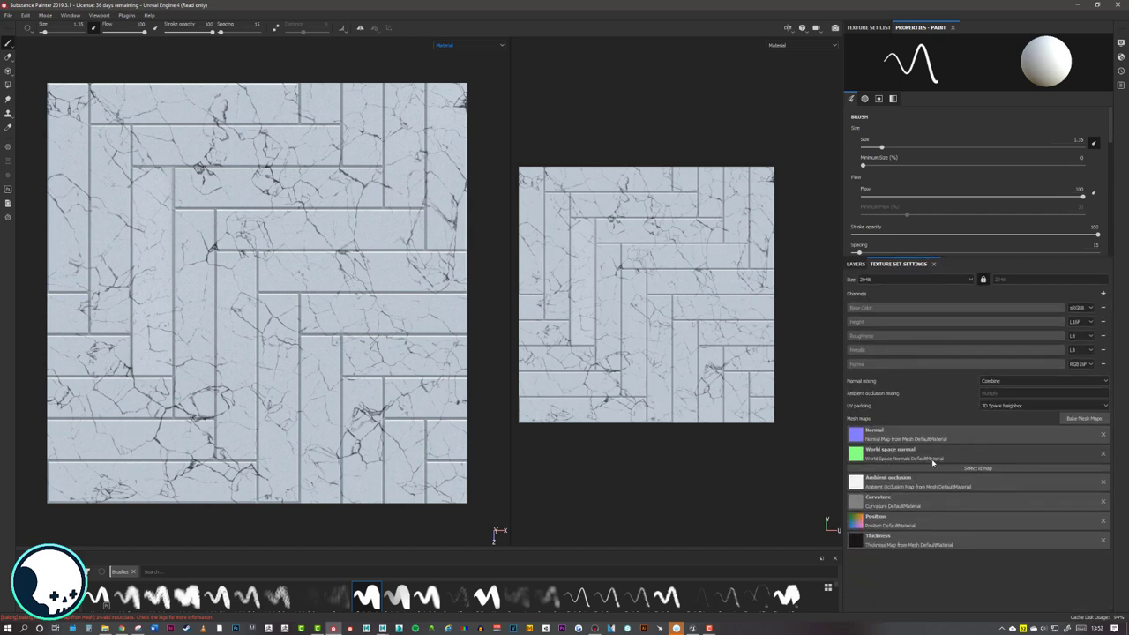
{"action": "left_click", "coordinate": [1084, 418]}
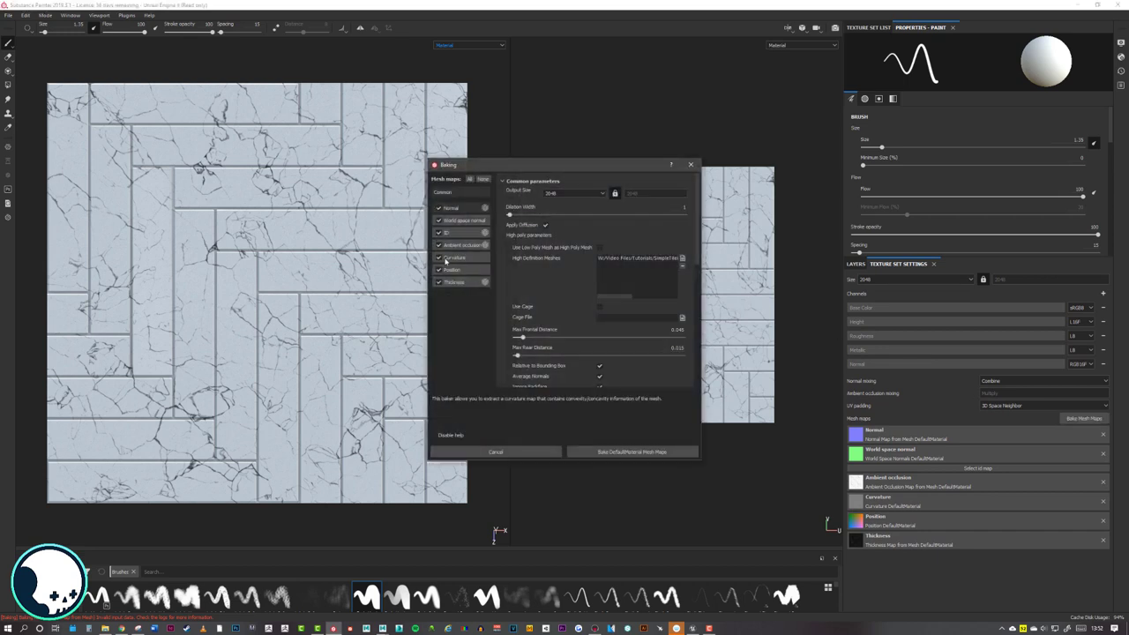
{"action": "left_click", "coordinate": [454, 234]}
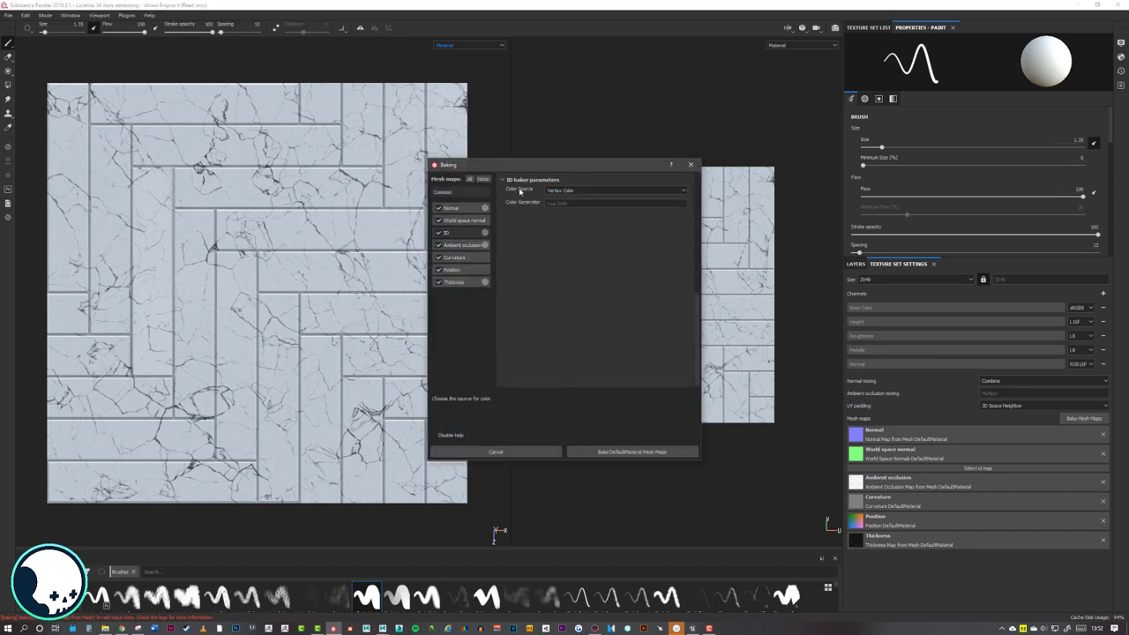
{"action": "left_click", "coordinate": [565, 190]}
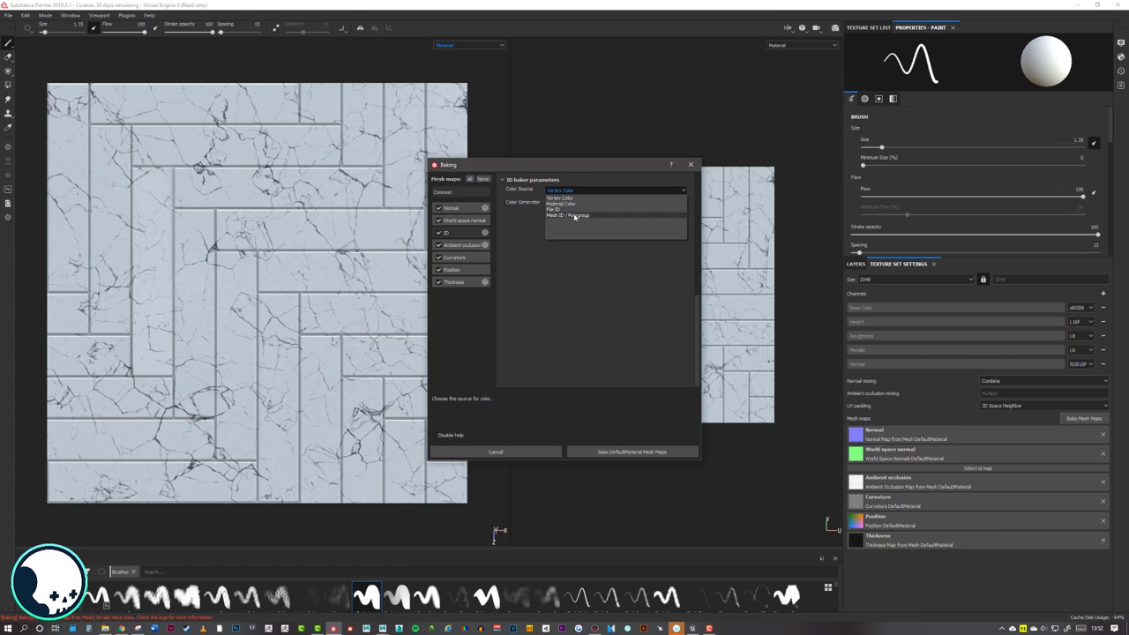
{"action": "left_click", "coordinate": [559, 199]}
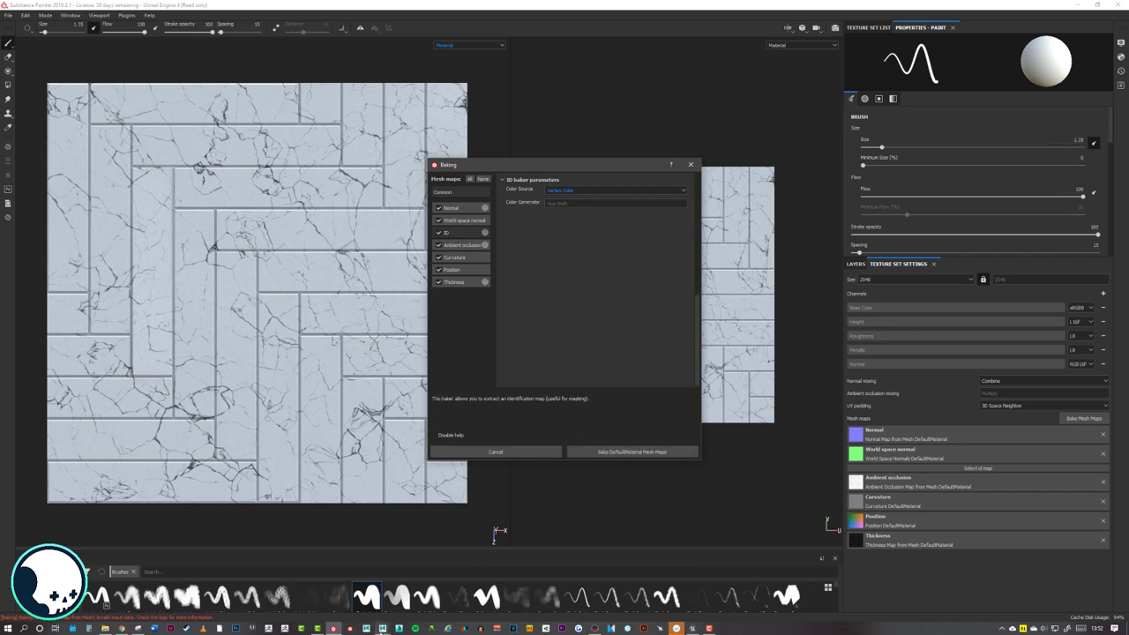
- Switch to the Maya scene and select all the herringbone tile meshes
{"action": "left_click", "coordinate": [382, 629]}
{"action": "left_click", "coordinate": [427, 593]}
{"action": "right_click_drag", "start_coordinate": [518, 267], "coordinate": [522, 293]}
{"action": "scroll", "coordinate": [560, 280], "scroll_direction": "down", "scroll_amount": 5}
{"action": "left_click_drag", "start_coordinate": [565, 284], "coordinate": [503, 321], "text": "alt"}
{"action": "scroll", "coordinate": [494, 308], "scroll_direction": "down", "scroll_amount": 4}
{"action": "left_click_drag", "start_coordinate": [379, 176], "coordinate": [748, 438]}
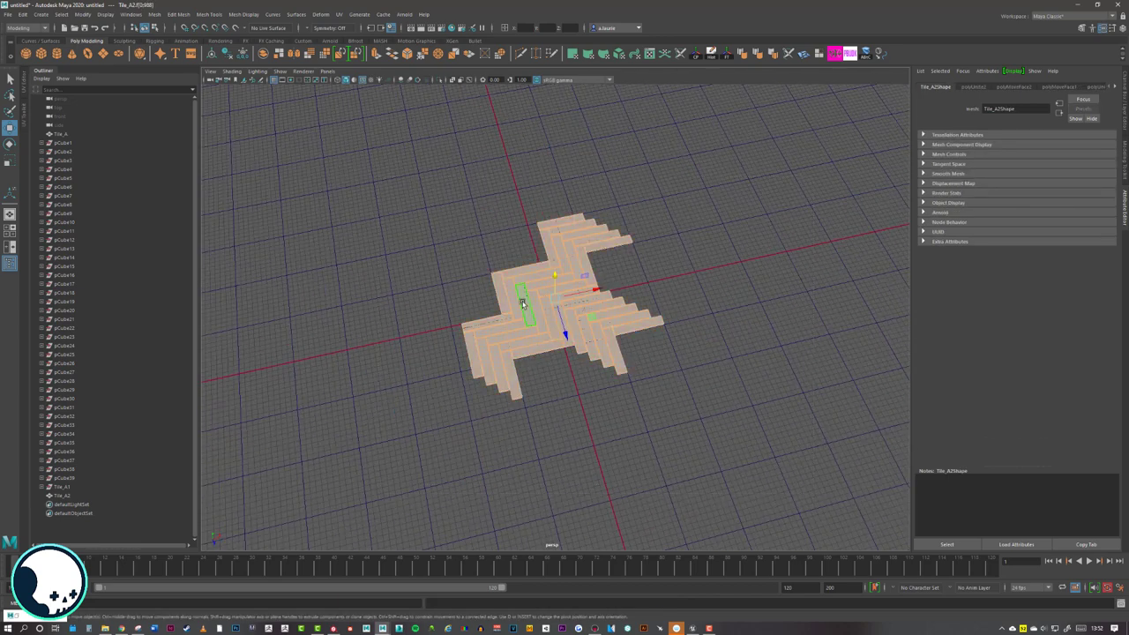
{"action": "scroll", "coordinate": [522, 305], "scroll_direction": "up", "scroll_amount": 8}
- Apply a red vertex color to the selected tiles with the Replace color operation on all channels
{"action": "left_click", "coordinate": [244, 14]}
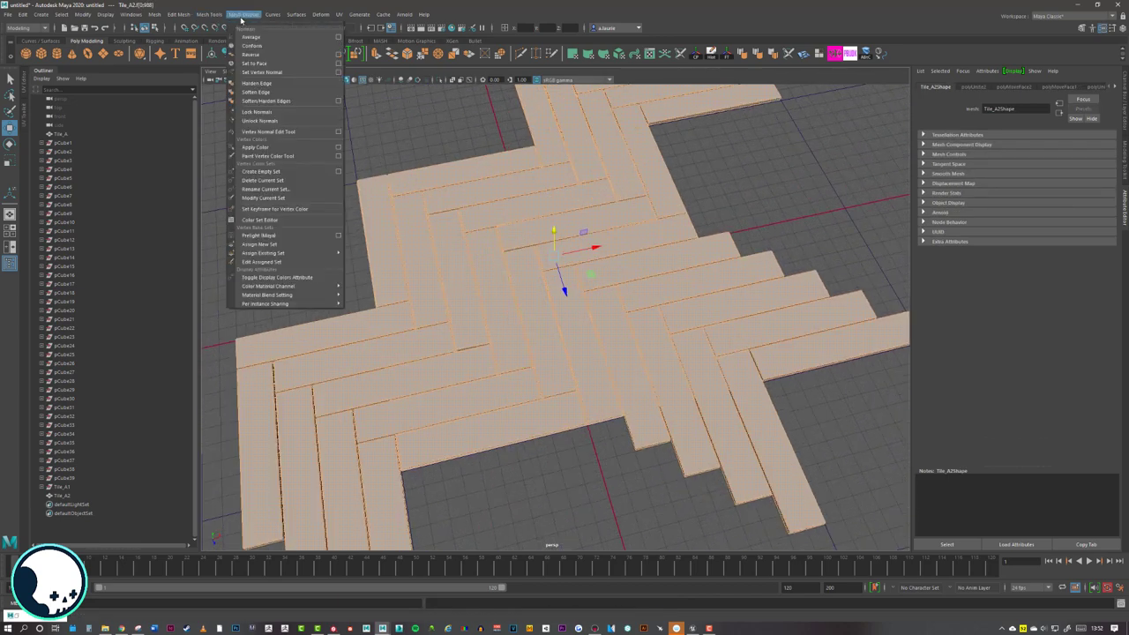
{"action": "left_click", "coordinate": [338, 149]}
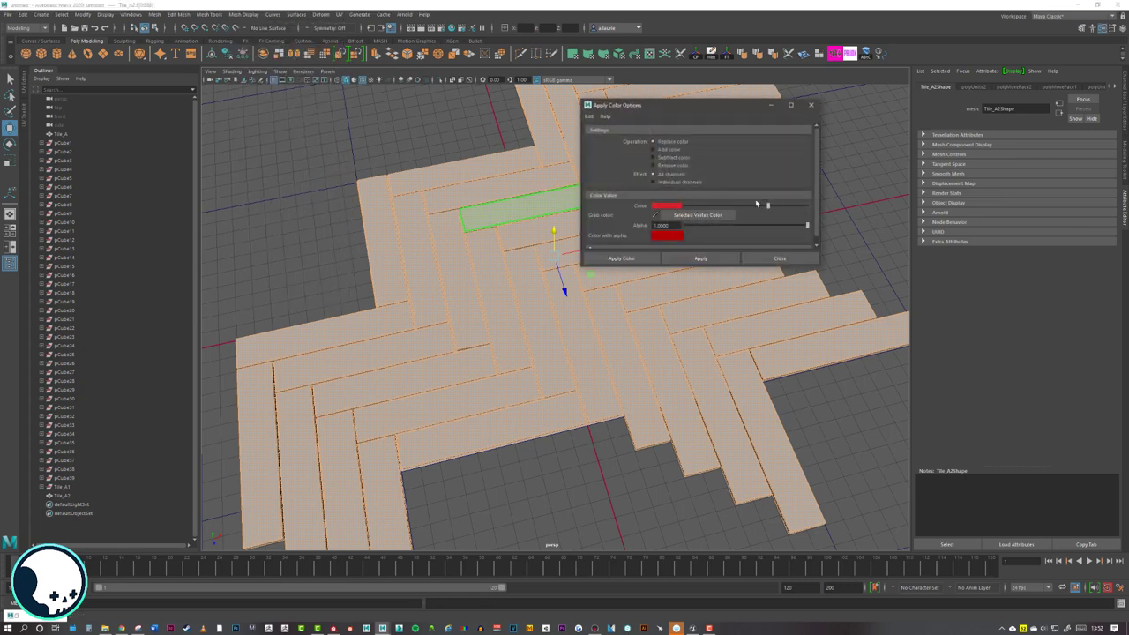
{"action": "left_click", "coordinate": [756, 205]}
{"action": "left_click_drag", "start_coordinate": [688, 105], "coordinate": [747, 96]}
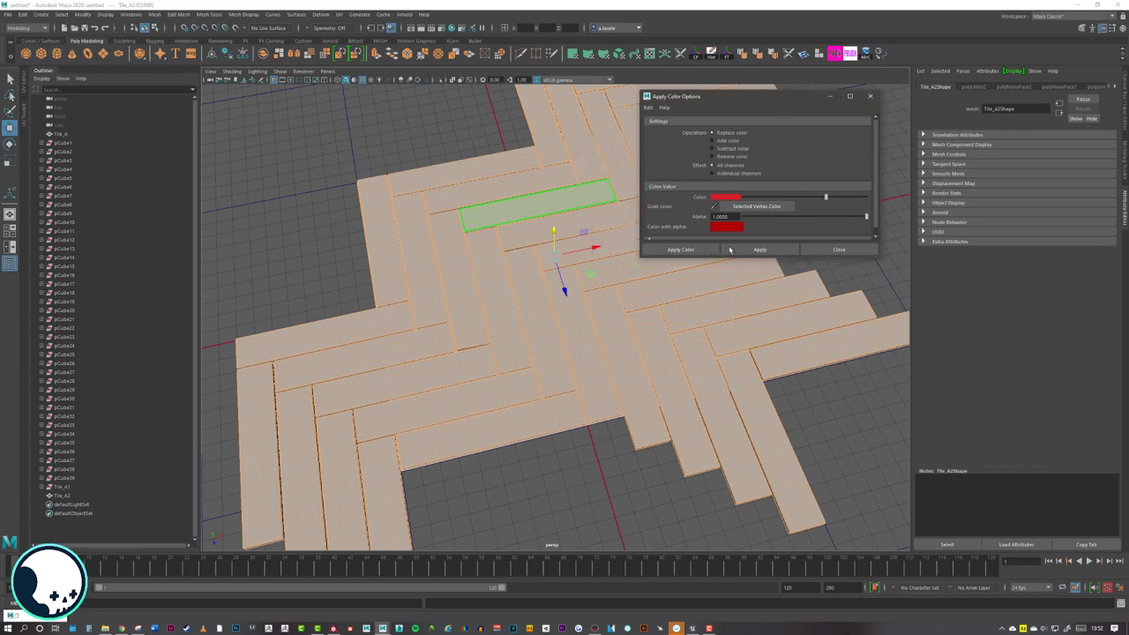
{"action": "left_click", "coordinate": [760, 250]}
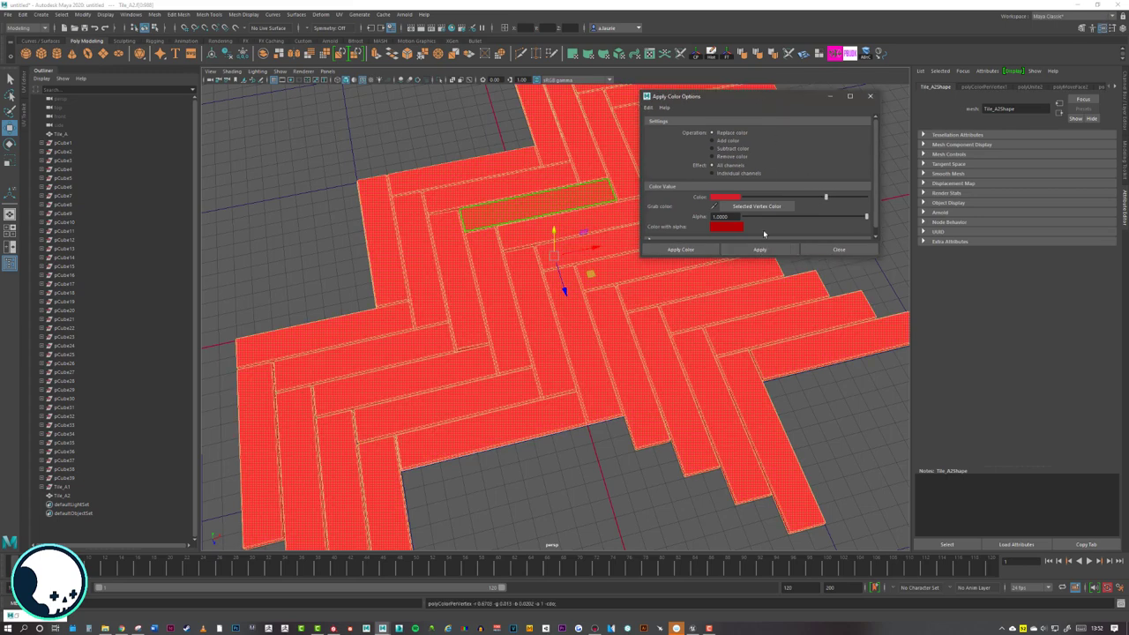
- Select the narrow faces along the gap between two tiles and apply a bright yellow vertex color, about HSV 73, 1, 1
{"action": "scroll", "coordinate": [517, 197], "scroll_direction": "up", "scroll_amount": 5}
{"action": "scroll", "coordinate": [493, 221], "scroll_direction": "up", "scroll_amount": 1}
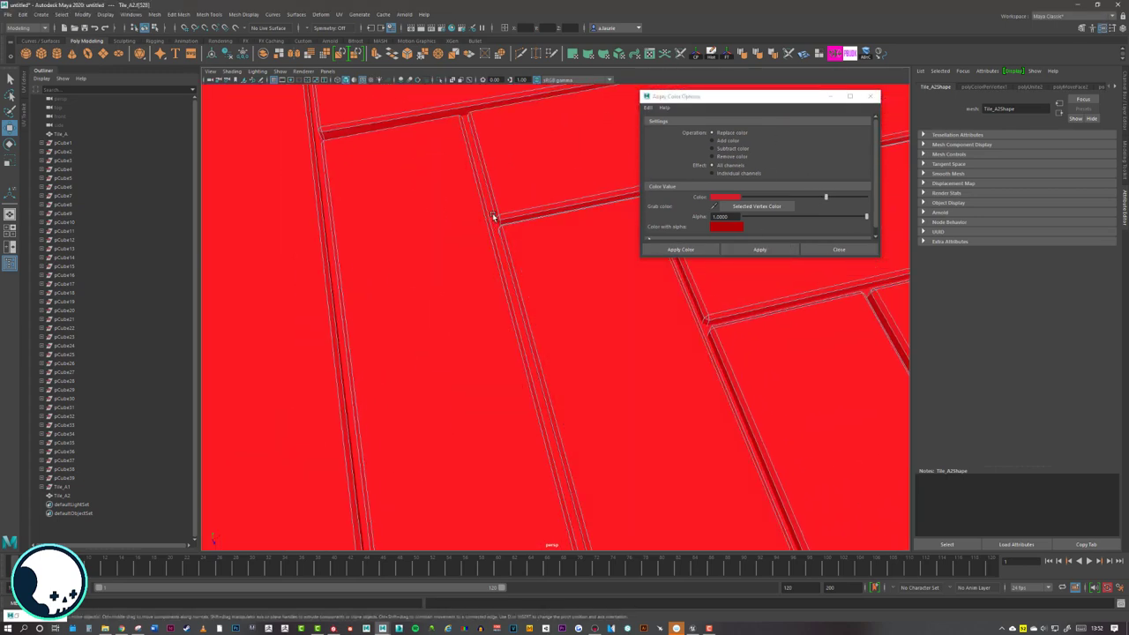
{"action": "double_click", "coordinate": [493, 217]}
{"action": "left_click", "coordinate": [723, 203]}
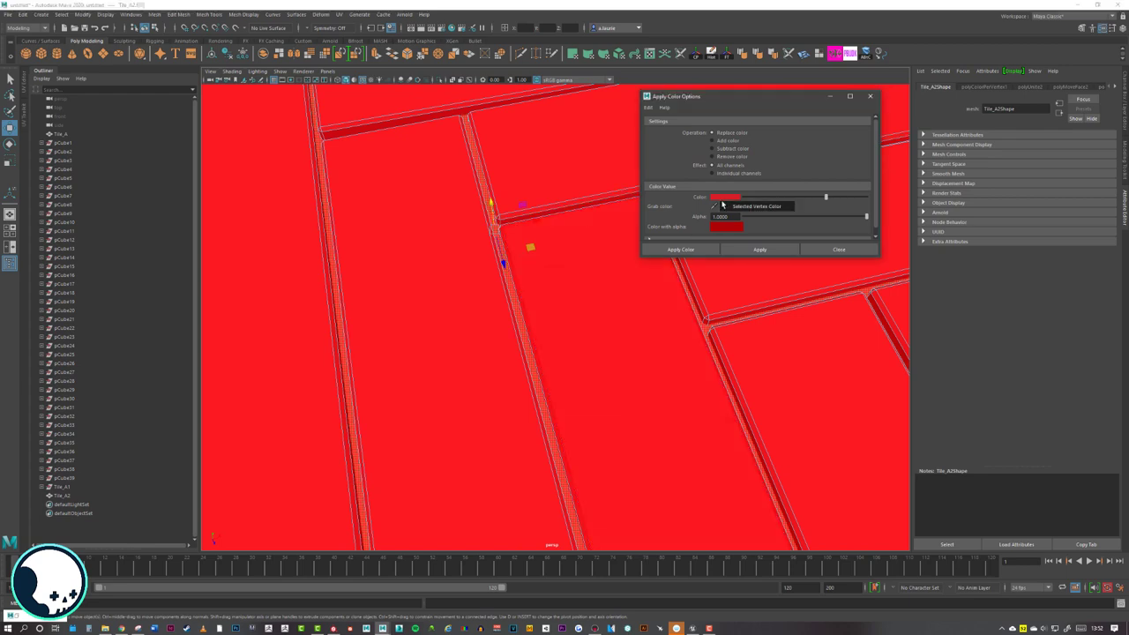
{"action": "left_click", "coordinate": [721, 200]}
{"action": "left_click", "coordinate": [495, 304]}
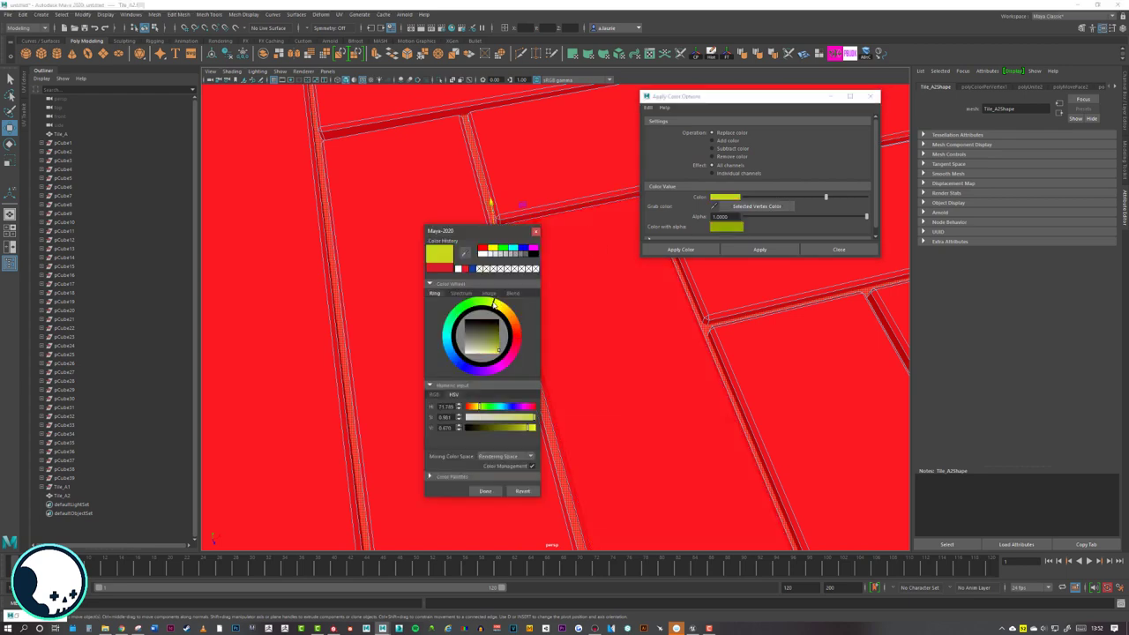
{"action": "left_click_drag", "start_coordinate": [496, 347], "coordinate": [509, 367]}
{"action": "left_click", "coordinate": [492, 494]}
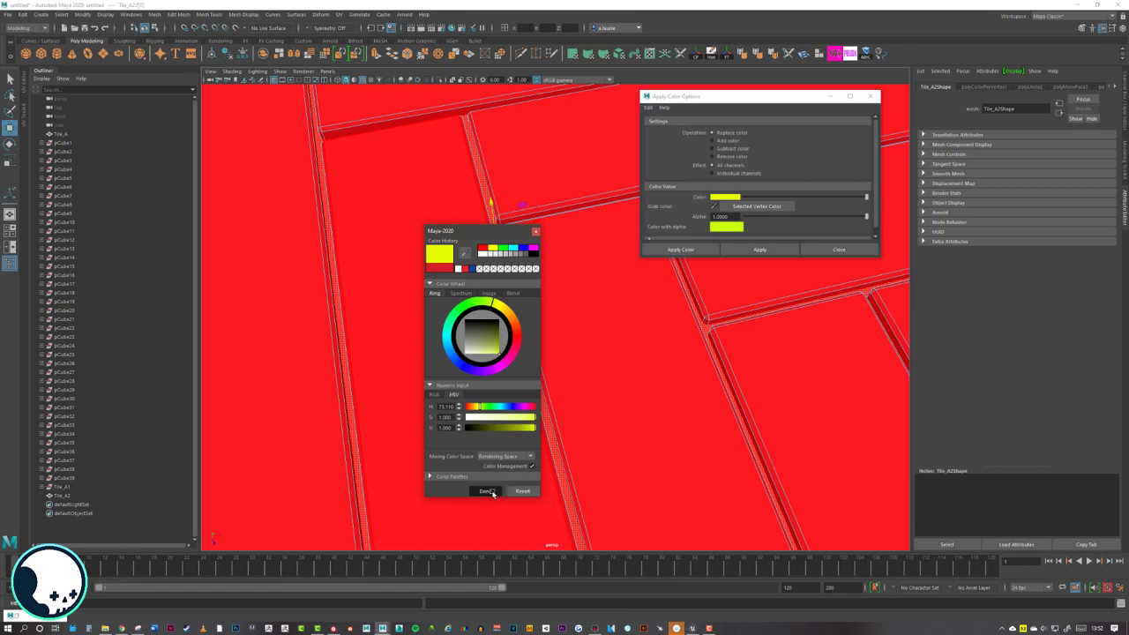
{"action": "left_click", "coordinate": [764, 250]}
{"action": "right_click", "coordinate": [534, 252]}
{"action": "scroll", "coordinate": [564, 318], "scroll_direction": "down", "scroll_amount": 3}
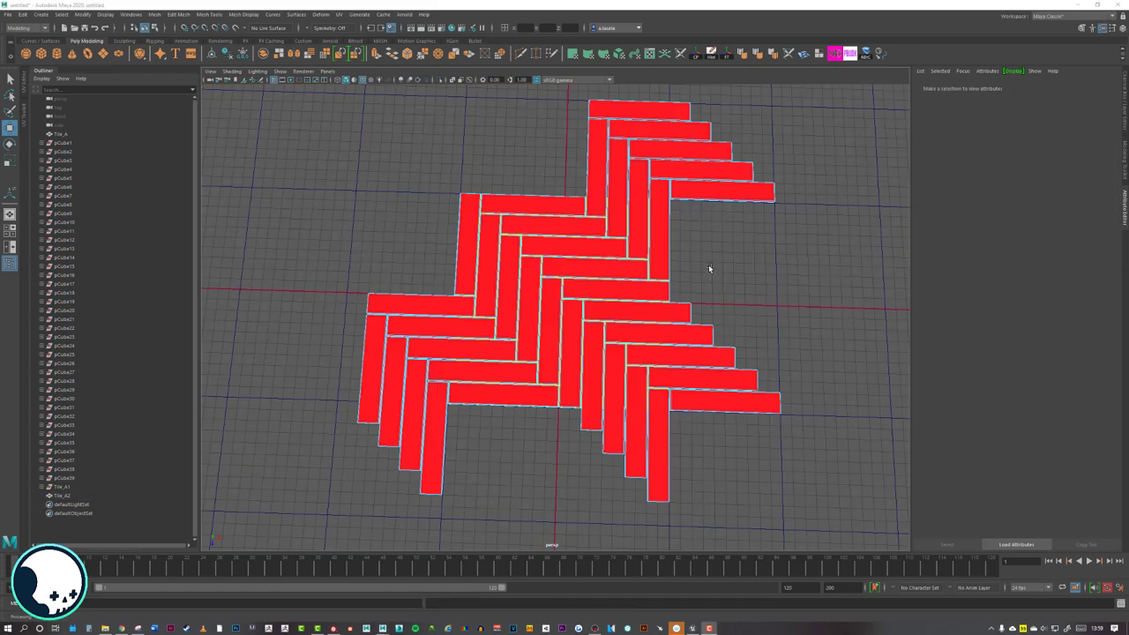
{"action": "left_click_drag", "start_coordinate": [708, 269], "coordinate": [564, 250], "text": "alt"}
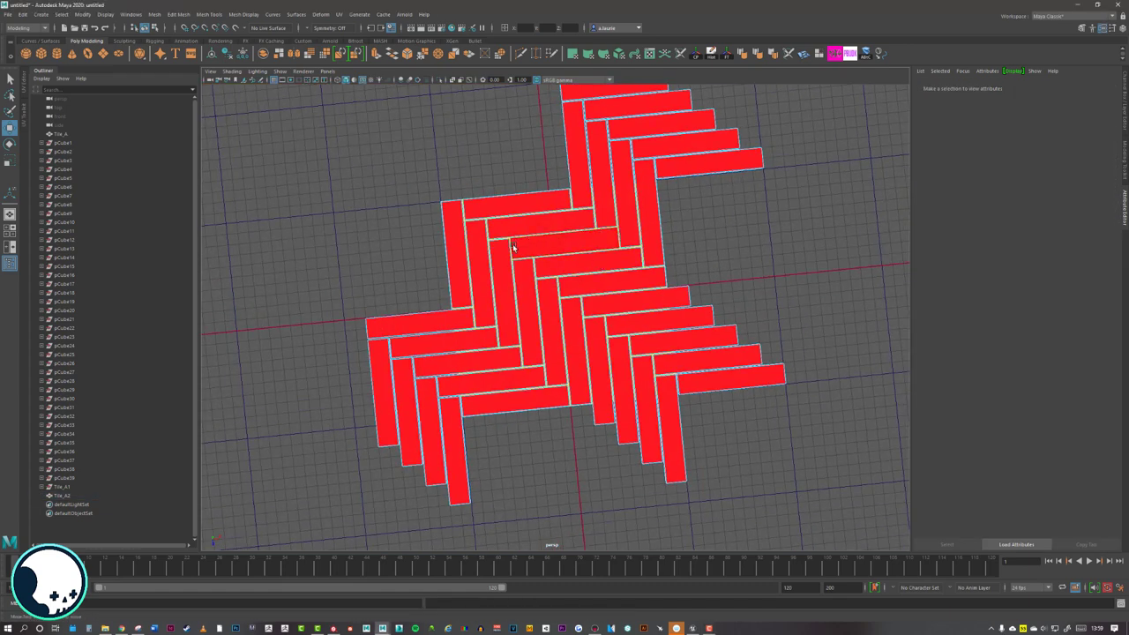
- Select six tiles in the middle of the herringbone mesh and replace their vertex colour with purple
{"action": "left_click", "coordinate": [489, 259]}
{"action": "left_click_drag", "start_coordinate": [488, 259], "coordinate": [620, 283], "text": "alt"}
{"action": "double_click", "coordinate": [453, 245]}
{"action": "double_click", "coordinate": [622, 299], "text": "shift"}
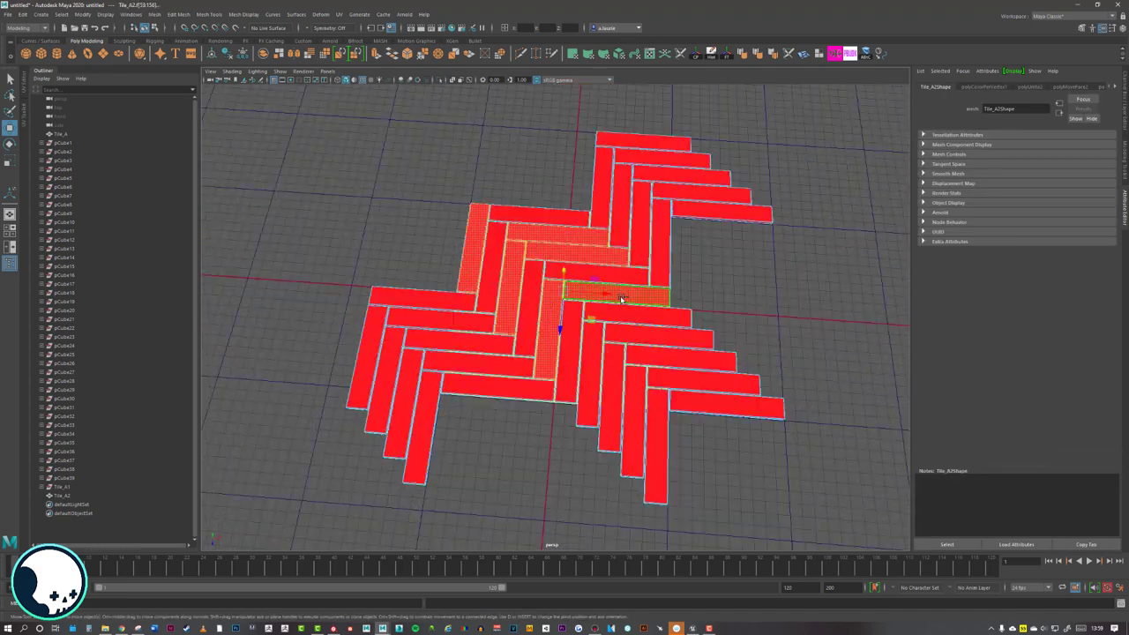
{"action": "scroll", "coordinate": [543, 264], "scroll_direction": "up", "scroll_amount": 5}
{"action": "left_click_drag", "start_coordinate": [543, 264], "coordinate": [547, 272], "text": "alt"}
{"action": "left_click", "coordinate": [835, 54]}
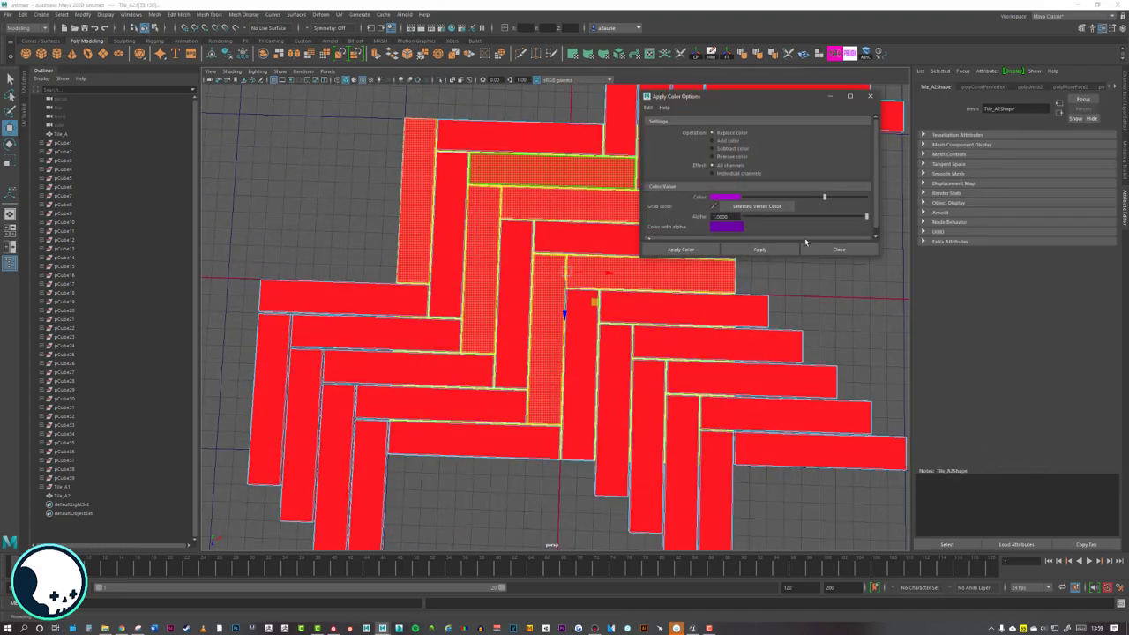
{"action": "left_click", "coordinate": [737, 250]}
{"action": "left_click", "coordinate": [370, 194]}
{"action": "left_click_drag", "start_coordinate": [506, 252], "coordinate": [491, 226], "text": "alt"}
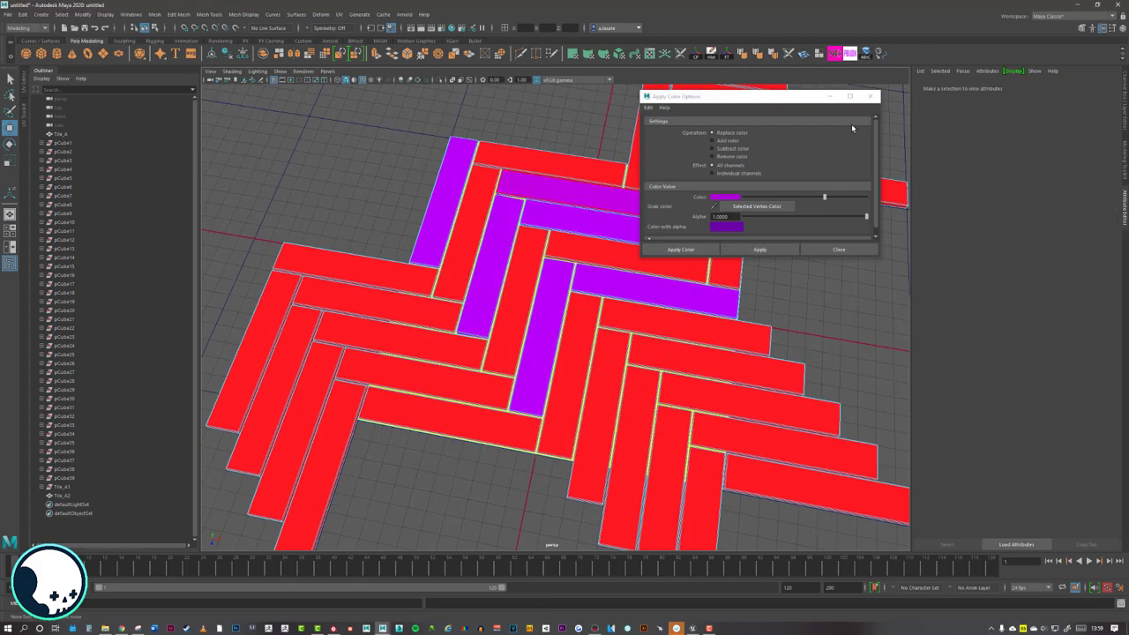
{"action": "left_click", "coordinate": [869, 98]}
- Return to object selection and select the whole Tile_A2 mesh
{"action": "right_click_drag", "start_coordinate": [606, 204], "coordinate": [649, 192]}
{"action": "left_click", "coordinate": [777, 225]}
{"action": "left_click_drag", "start_coordinate": [531, 207], "coordinate": [542, 180], "text": "alt"}
{"action": "left_click", "coordinate": [553, 236]}
{"action": "right_click_drag", "start_coordinate": [553, 234], "coordinate": [582, 225]}
{"action": "left_click_drag", "start_coordinate": [582, 224], "coordinate": [561, 358], "text": "alt"}
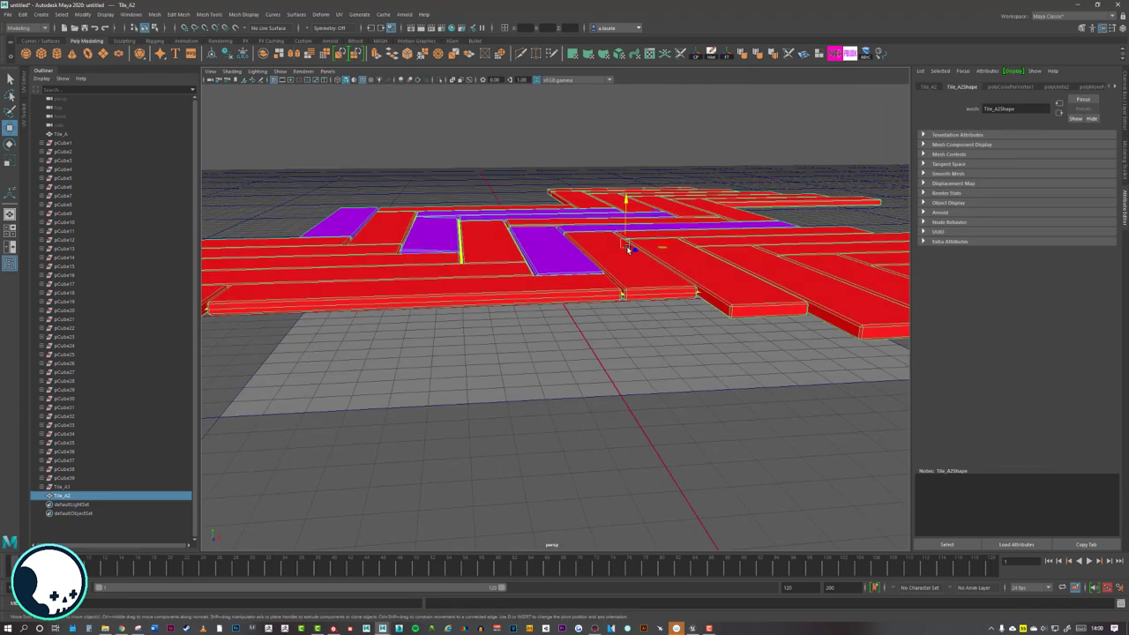
{"action": "left_click_drag", "start_coordinate": [628, 250], "coordinate": [457, 255], "text": "alt"}
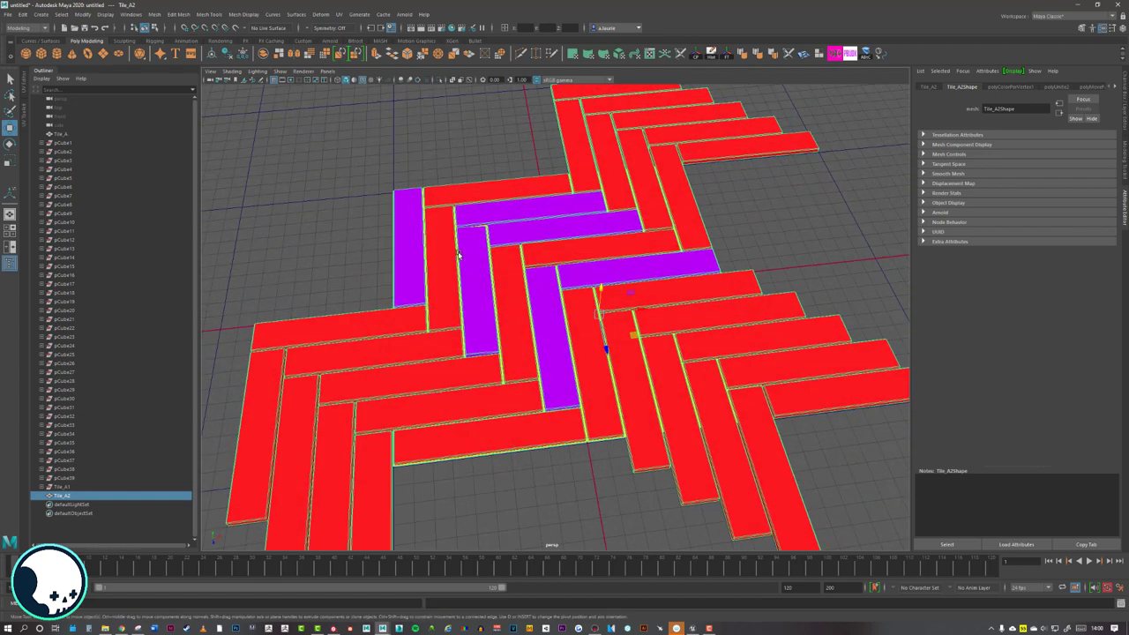
{"action": "left_click", "coordinate": [7, 15]}
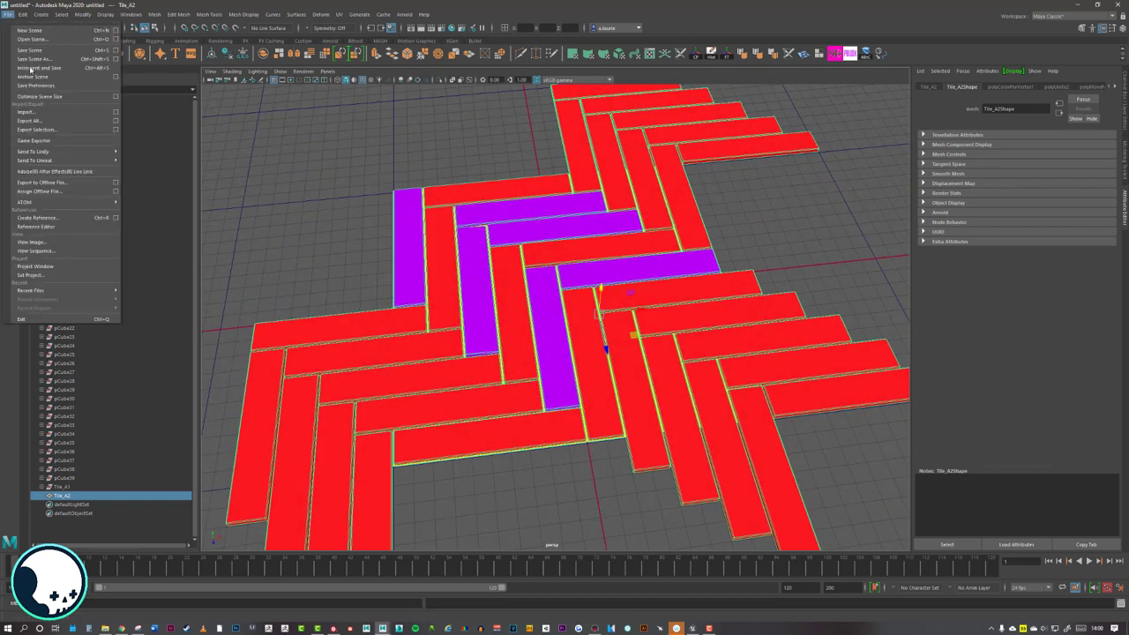
{"action": "left_click", "coordinate": [35, 130]}
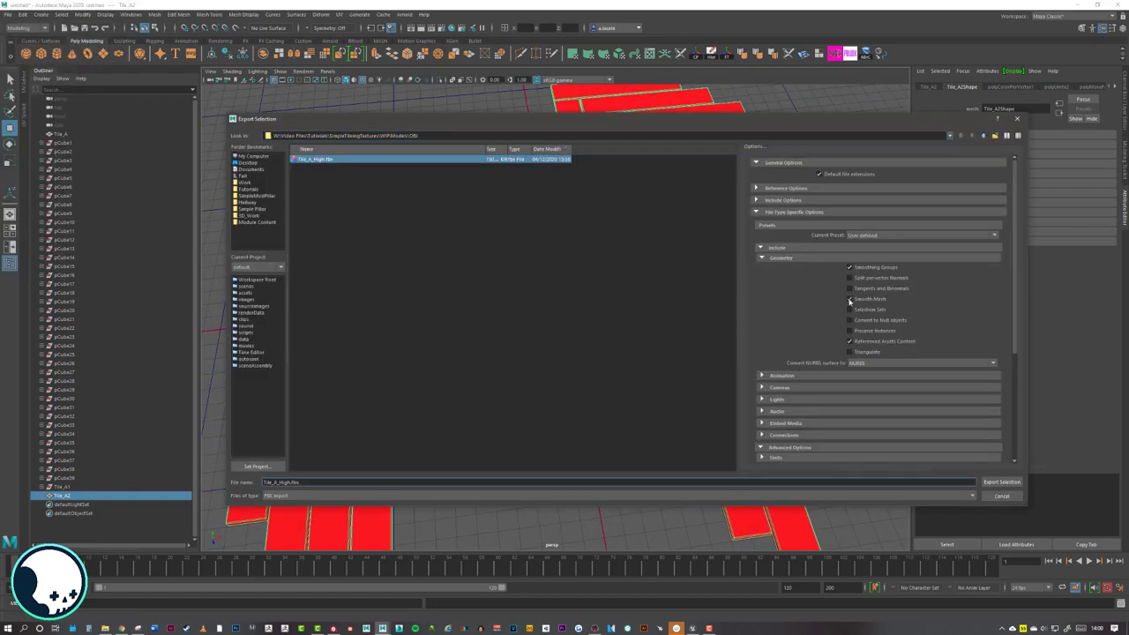
{"action": "left_click", "coordinate": [651, 497]}
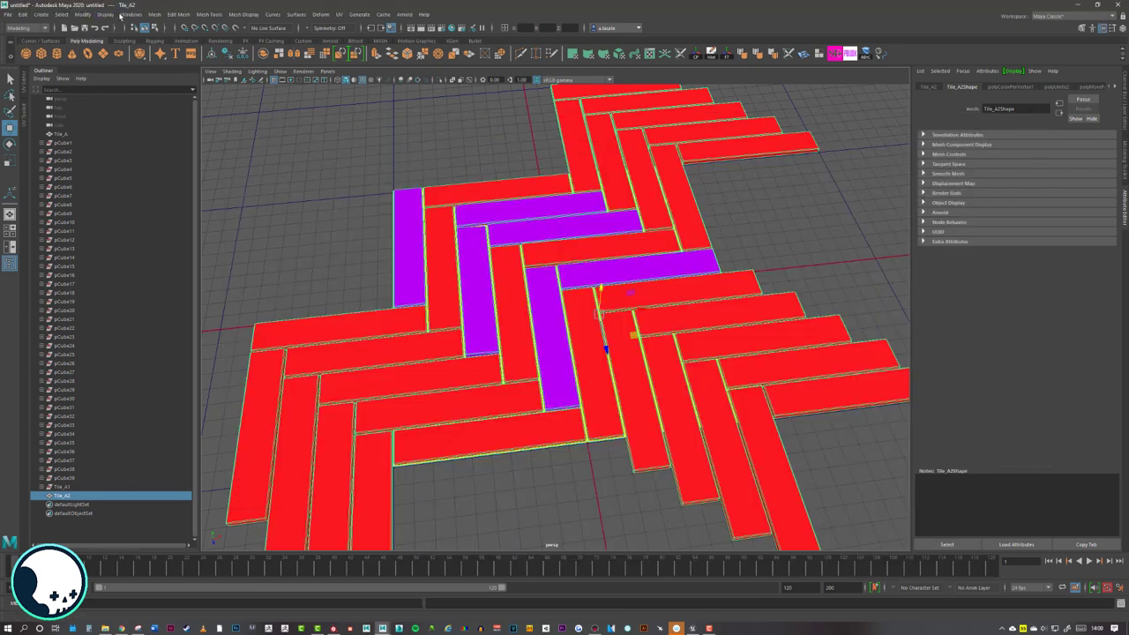
- Check in the Plug-in Manager whether the FBX plug-ins are loaded by filtering for "fbx"
{"action": "left_click", "coordinate": [127, 15]}
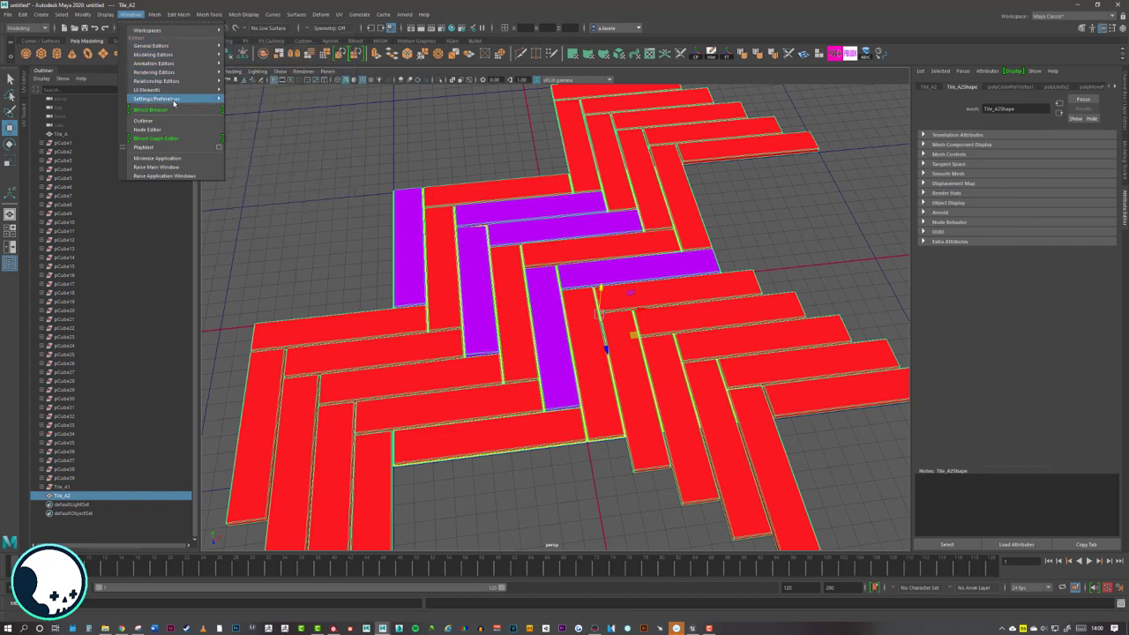
{"action": "mouse_move", "coordinate": [174, 102]}
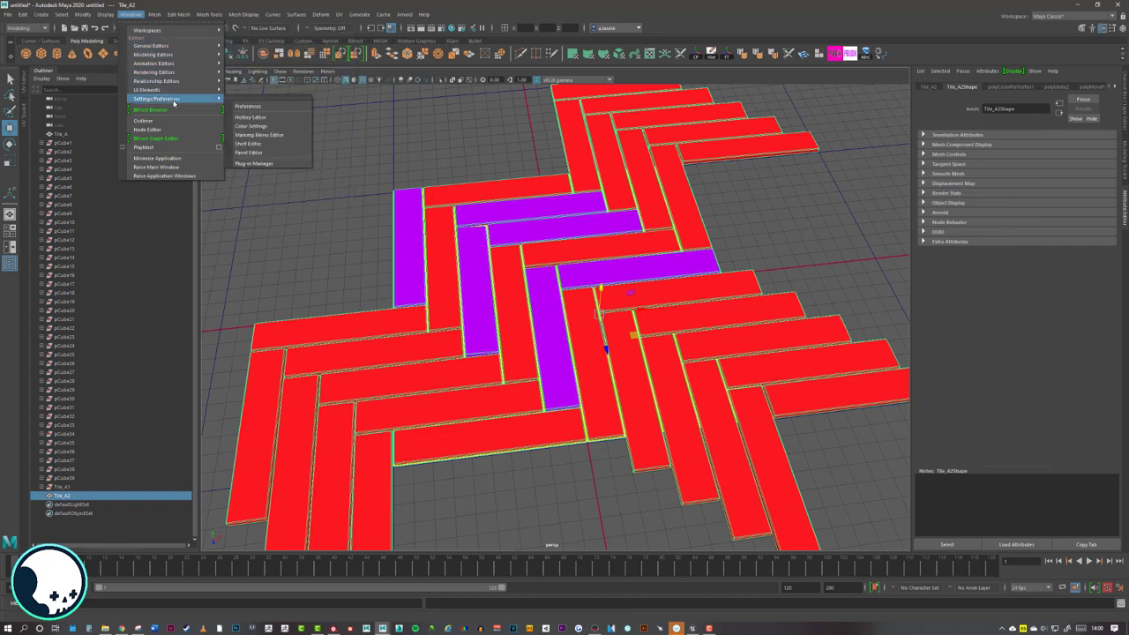
{"action": "left_click", "coordinate": [254, 164]}
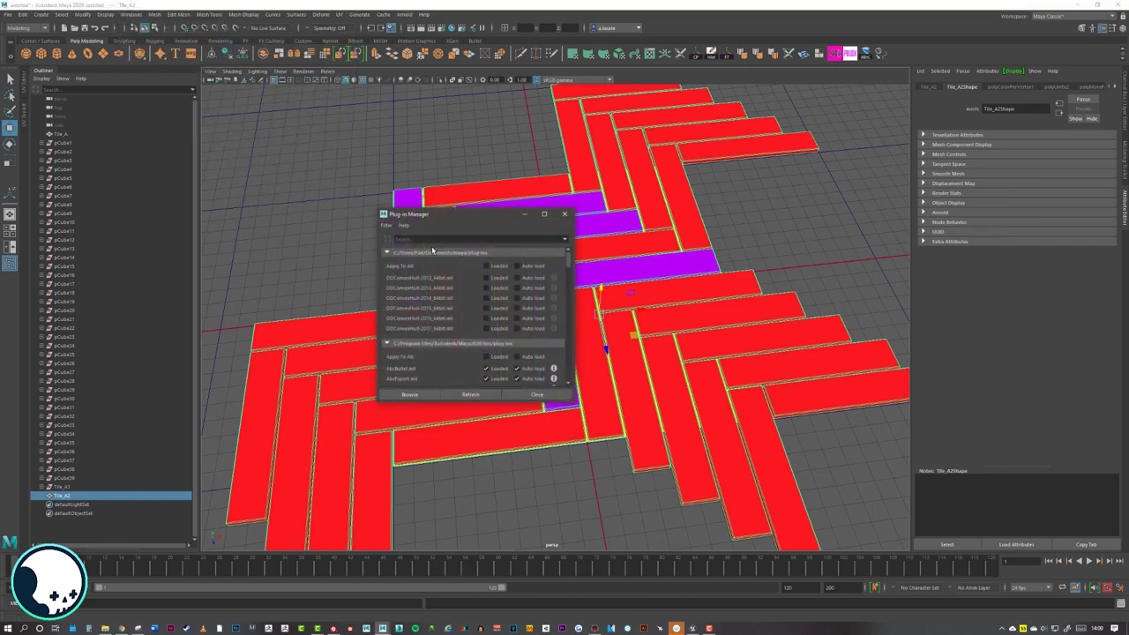
{"action": "left_click", "coordinate": [426, 239]}
{"action": "type", "text": "fbx"}
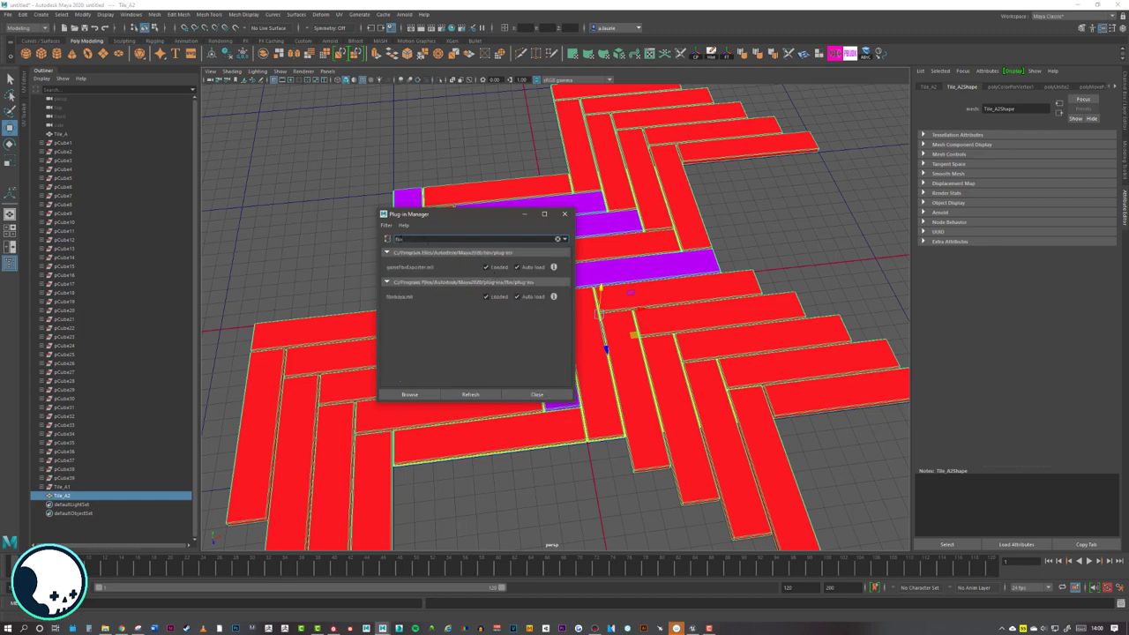
{"action": "left_click", "coordinate": [537, 395]}
- Export the selected Tile_A2 mesh in FBX format over the existing Tile_A_High.fbx
{"action": "left_click", "coordinate": [8, 14]}
{"action": "left_click", "coordinate": [60, 131]}
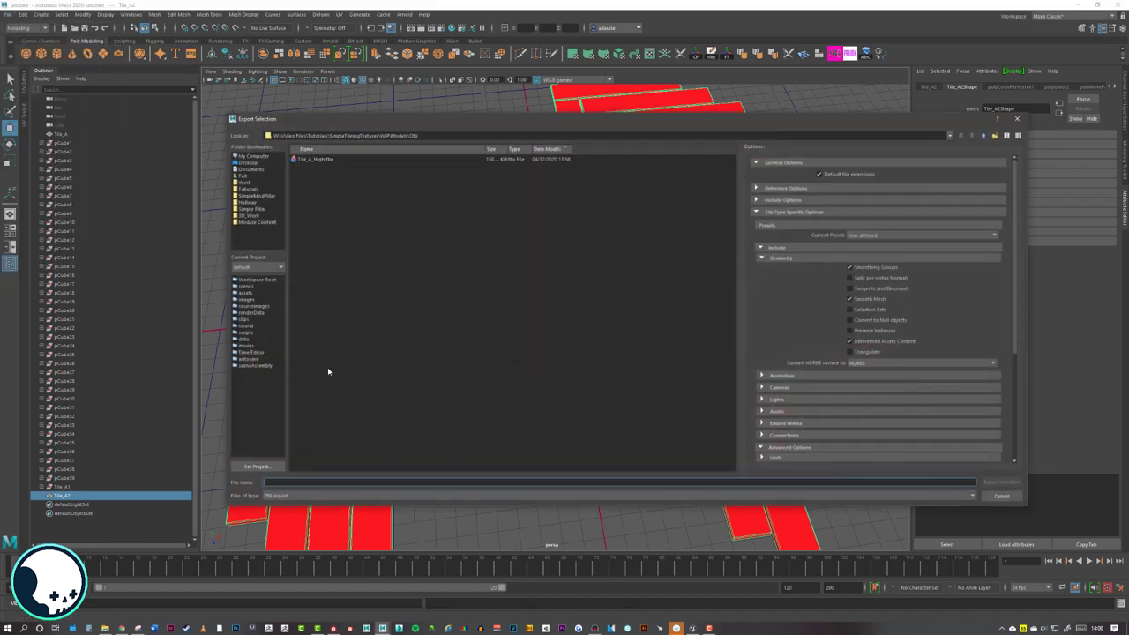
{"action": "left_click", "coordinate": [318, 160]}
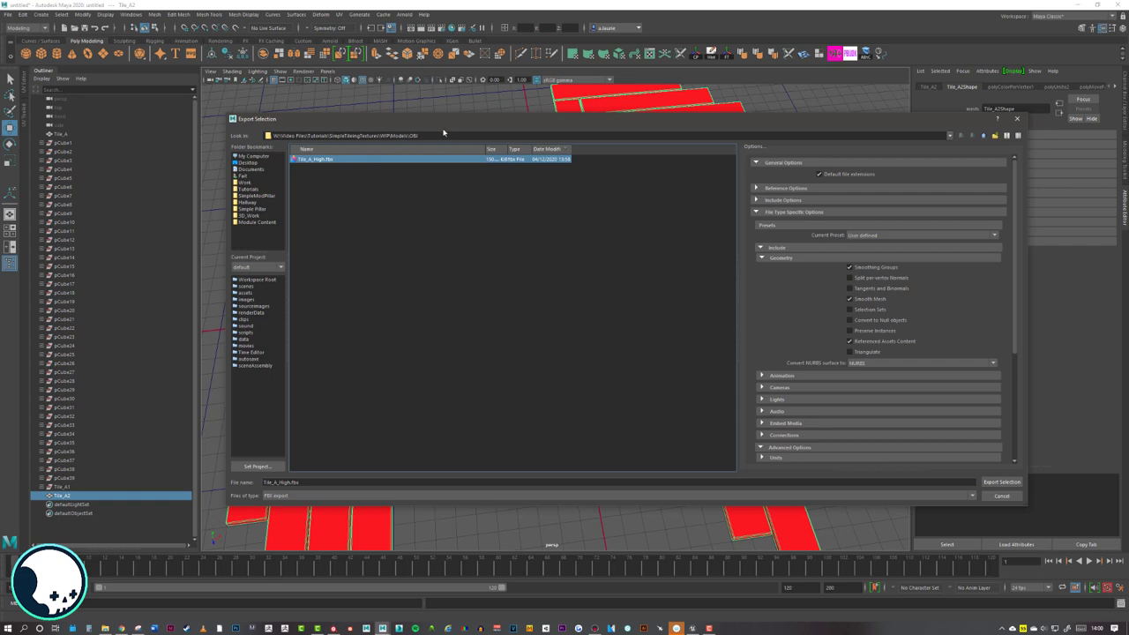
{"action": "left_click_drag", "start_coordinate": [370, 118], "coordinate": [271, 121]}
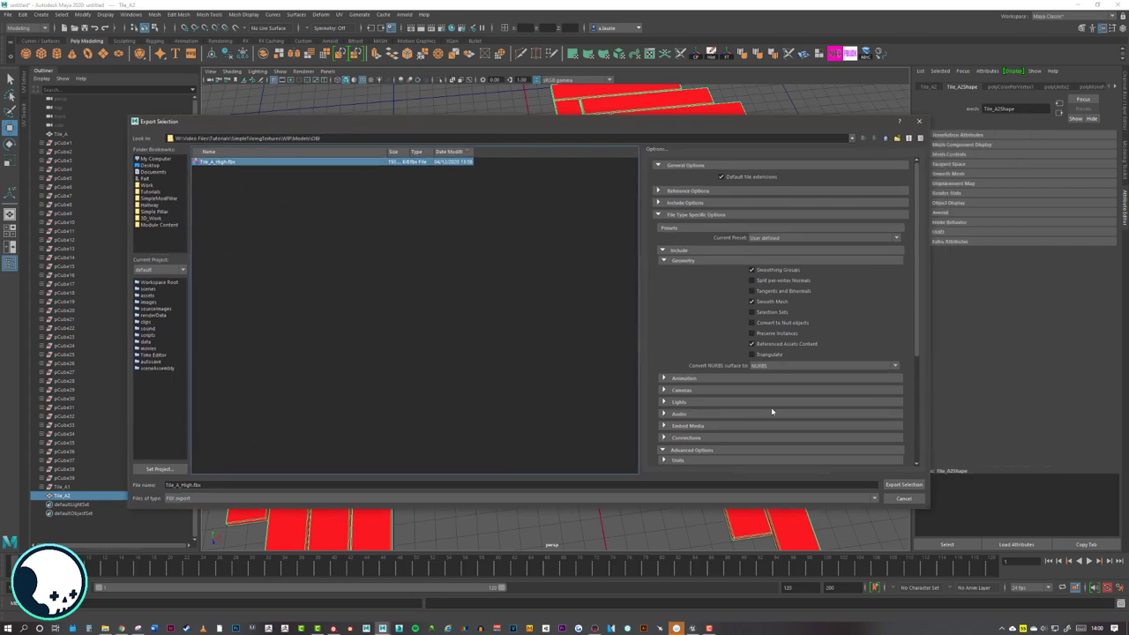
{"action": "left_click", "coordinate": [903, 484]}
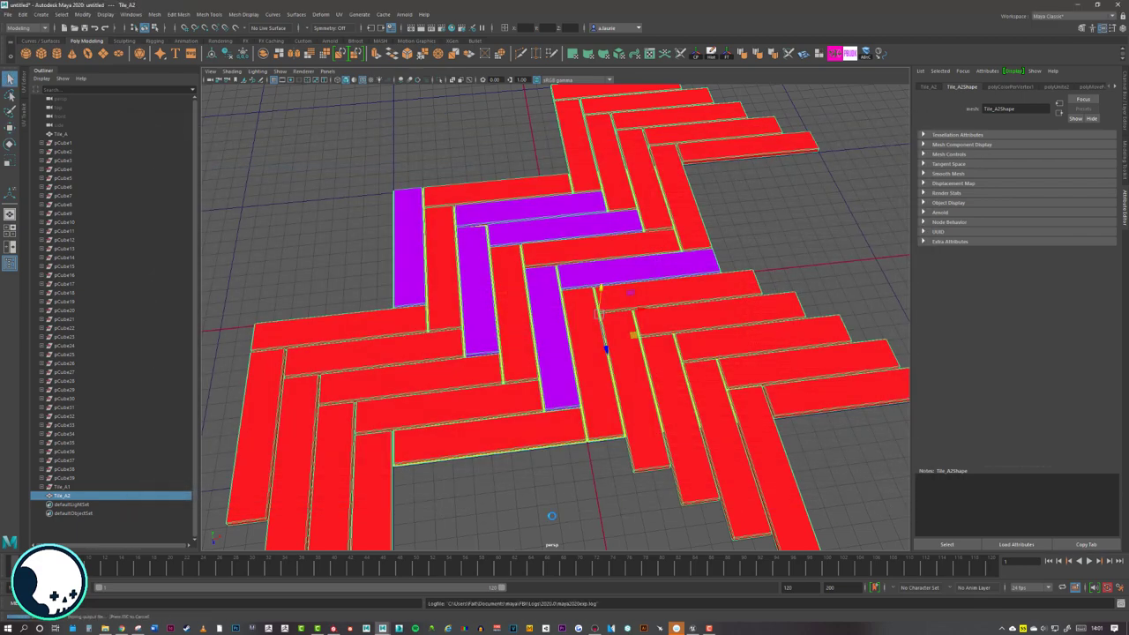
- Switch to Substance Painter and set up a mesh map bake of only the ID map with Vertex Color as its colour source
{"action": "left_click", "coordinate": [333, 629]}
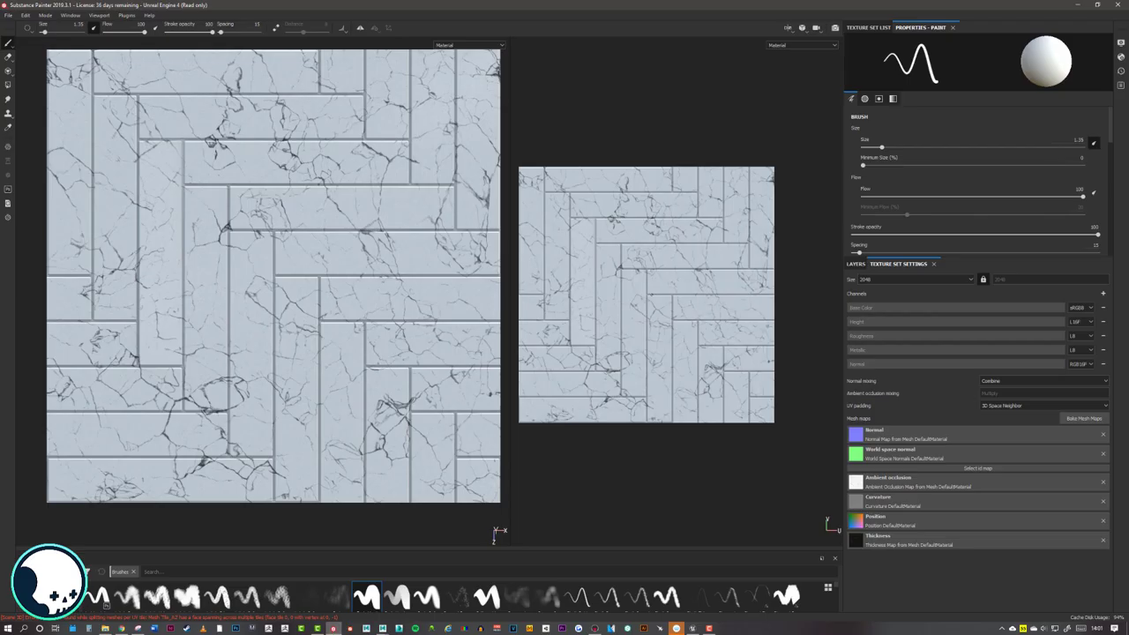
{"action": "left_click", "coordinate": [1084, 418]}
{"action": "left_click_drag", "start_coordinate": [608, 167], "coordinate": [647, 127]}
{"action": "left_click", "coordinate": [479, 169]}
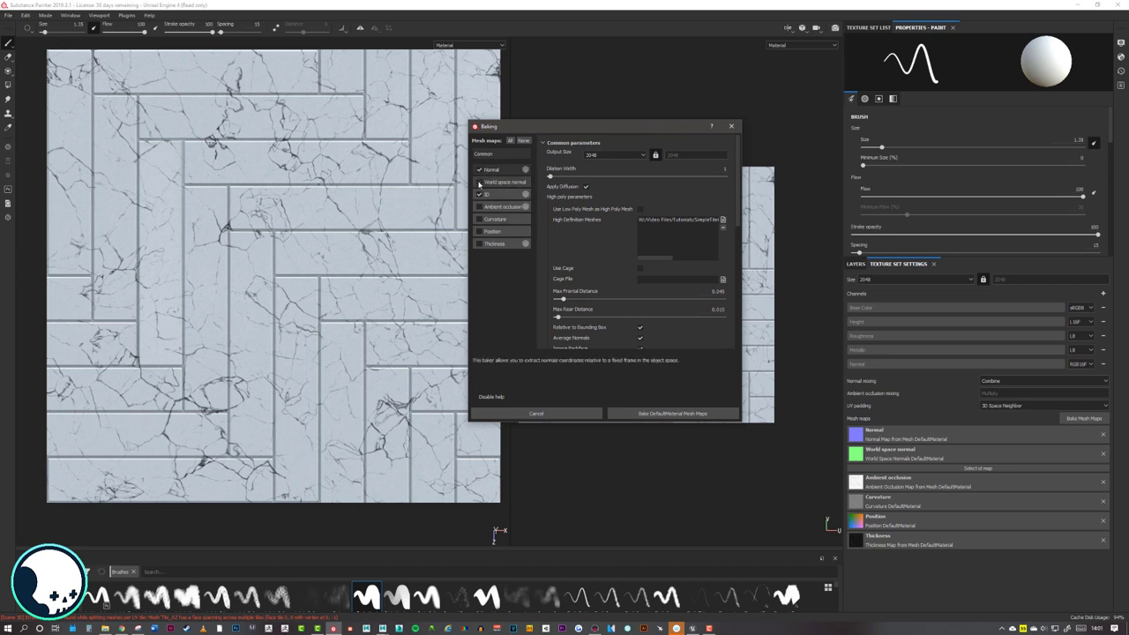
{"action": "left_click", "coordinate": [479, 169]}
{"action": "left_click", "coordinate": [480, 195]}
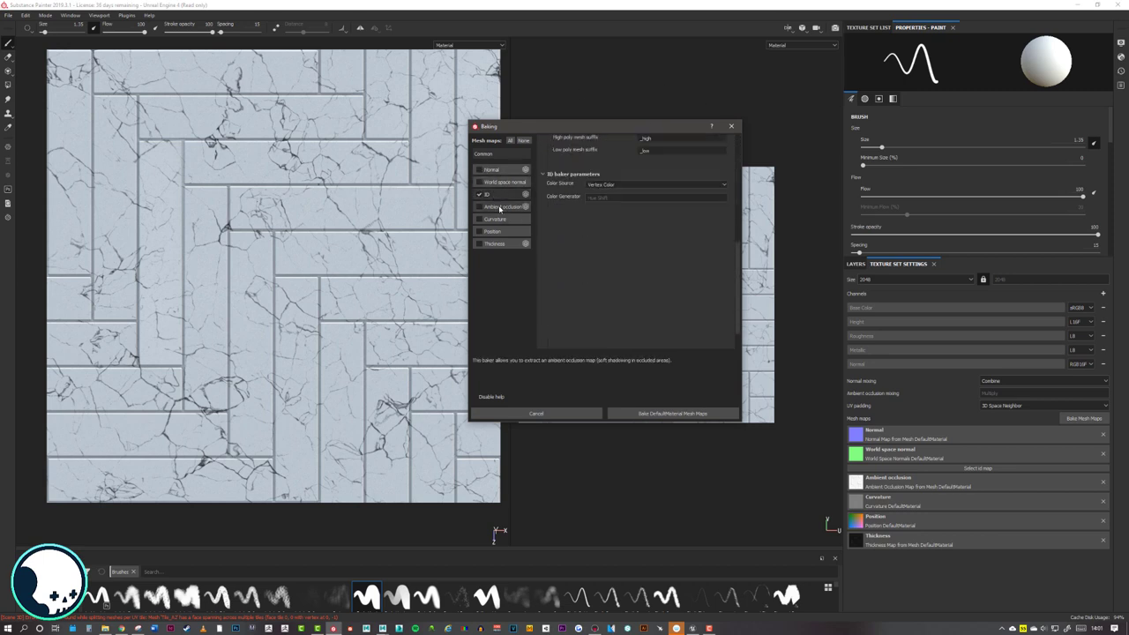
{"action": "left_click", "coordinate": [600, 153]}
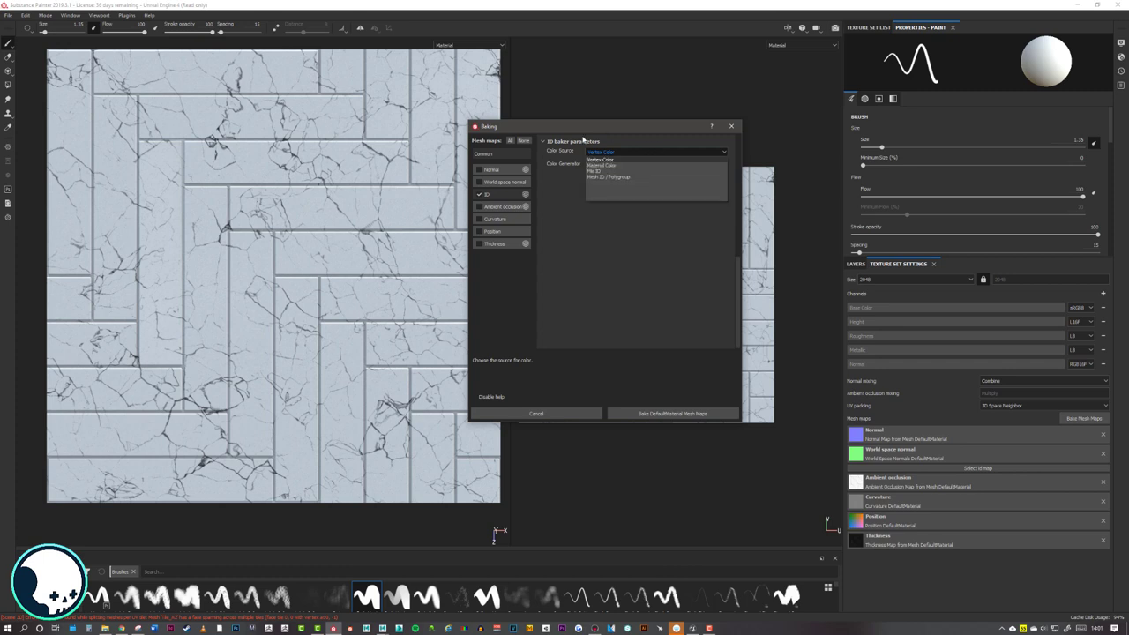
{"action": "left_click", "coordinate": [596, 161]}
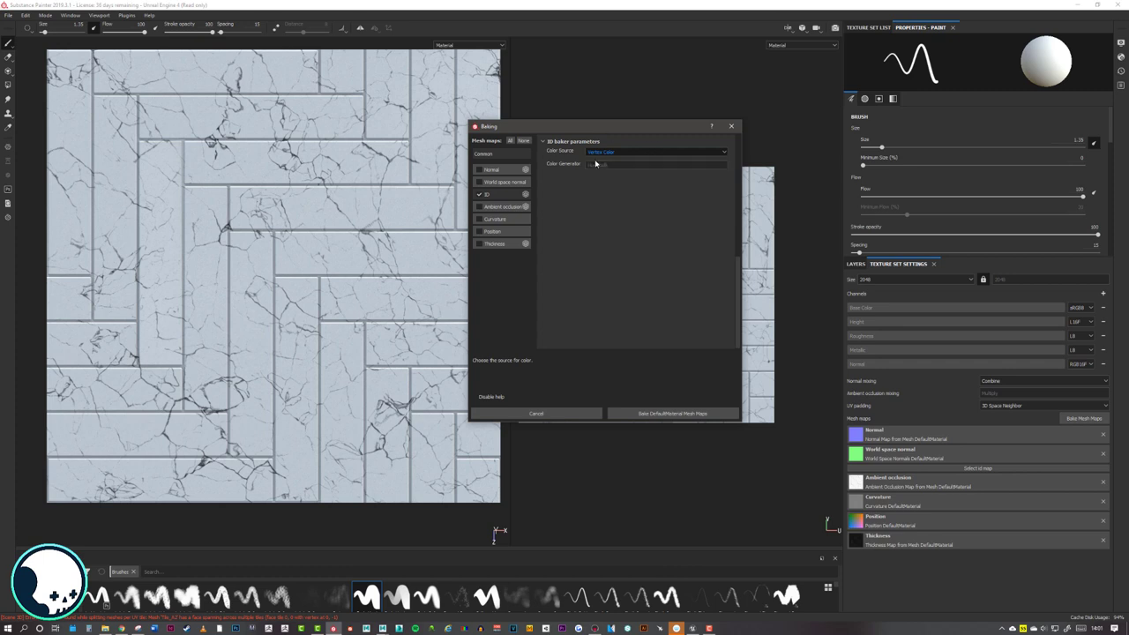
- Replace the high definition mesh for baking with Tile_A_High.fbx from the OBJ folder
{"action": "left_click", "coordinate": [490, 155]}
{"action": "scroll", "coordinate": [646, 229], "scroll_direction": "up", "scroll_amount": 1}
{"action": "left_click", "coordinate": [675, 219]}
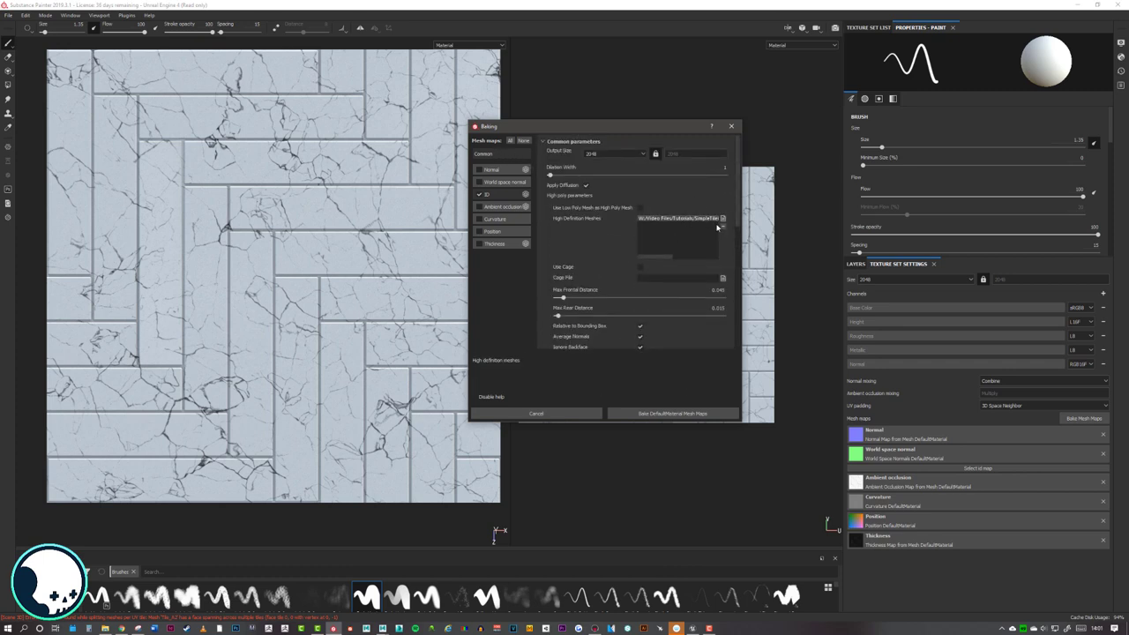
{"action": "left_click", "coordinate": [722, 225]}
{"action": "left_click", "coordinate": [723, 221]}
{"action": "left_click", "coordinate": [703, 204]}
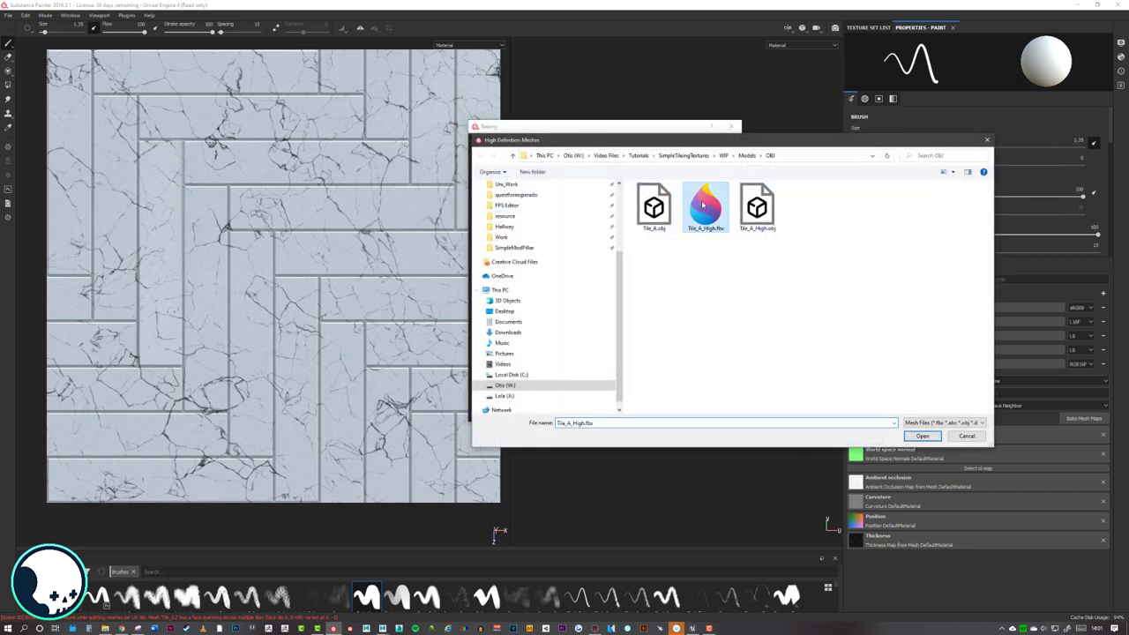
{"action": "left_click", "coordinate": [923, 436]}
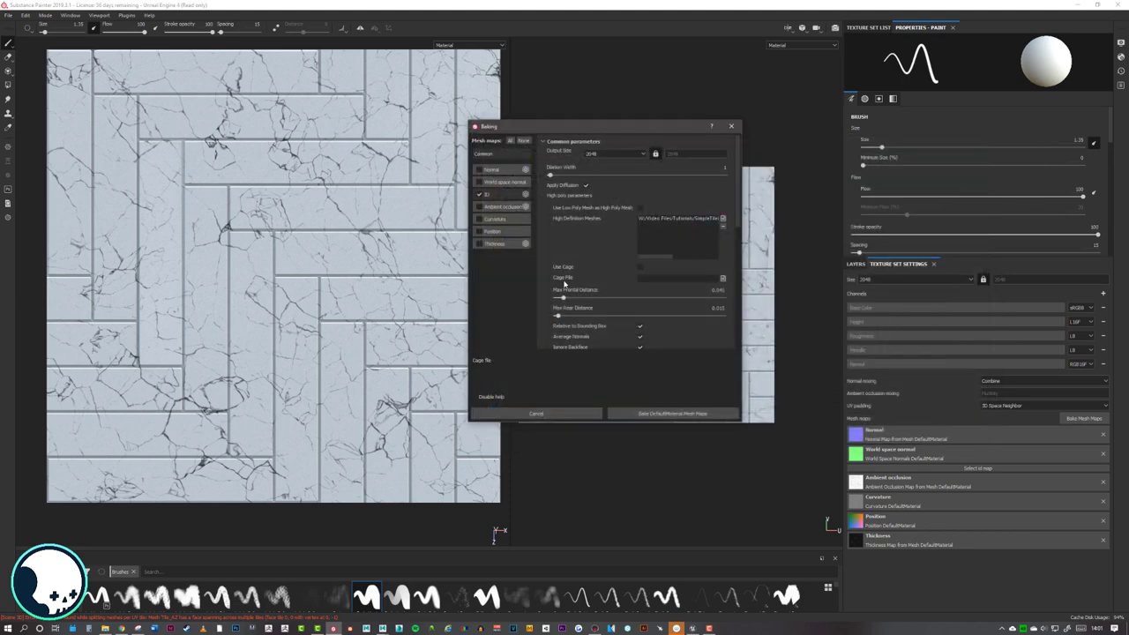
- Bake the ID map for DefaultMaterial and dismiss the baking report
{"action": "scroll", "coordinate": [566, 283], "scroll_direction": "down", "scroll_amount": 1}
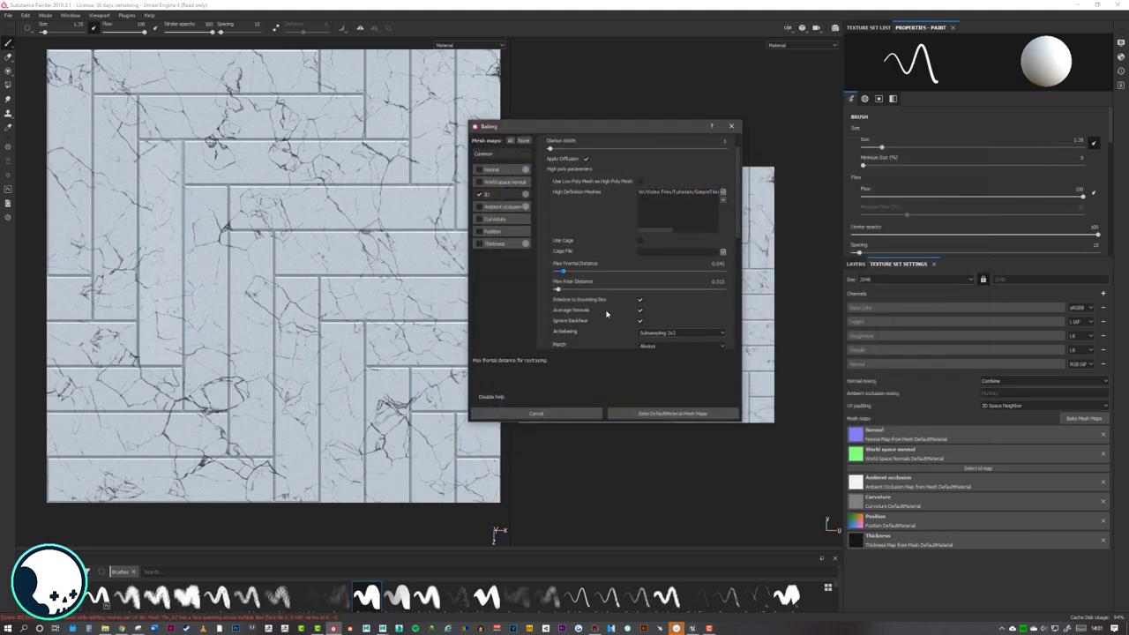
{"action": "left_click", "coordinate": [655, 416]}
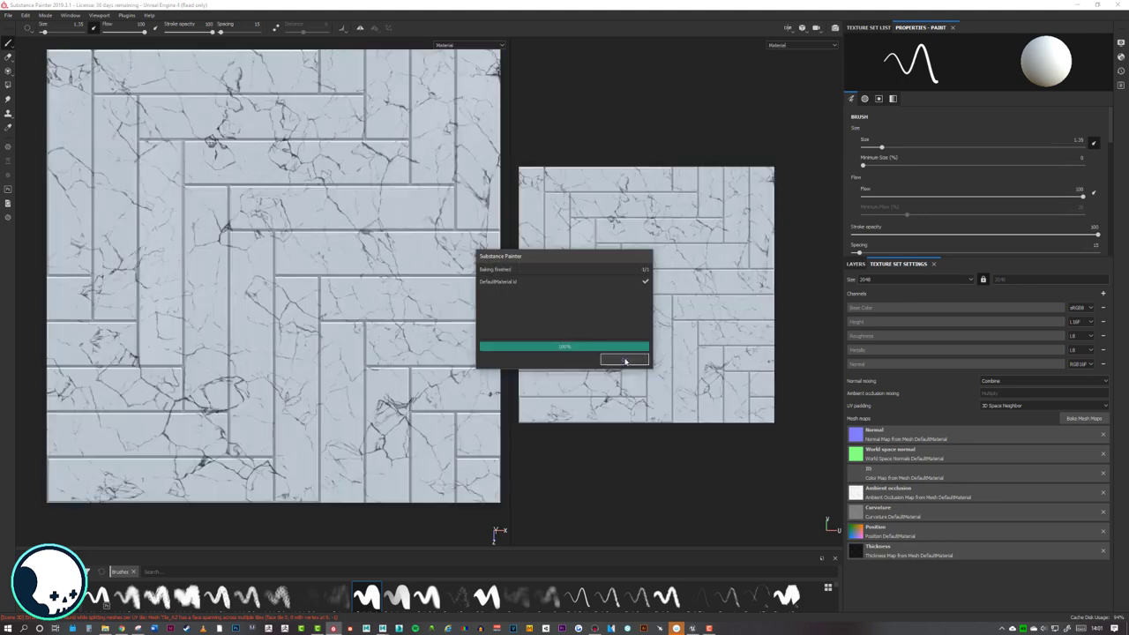
{"action": "left_click", "coordinate": [624, 360]}
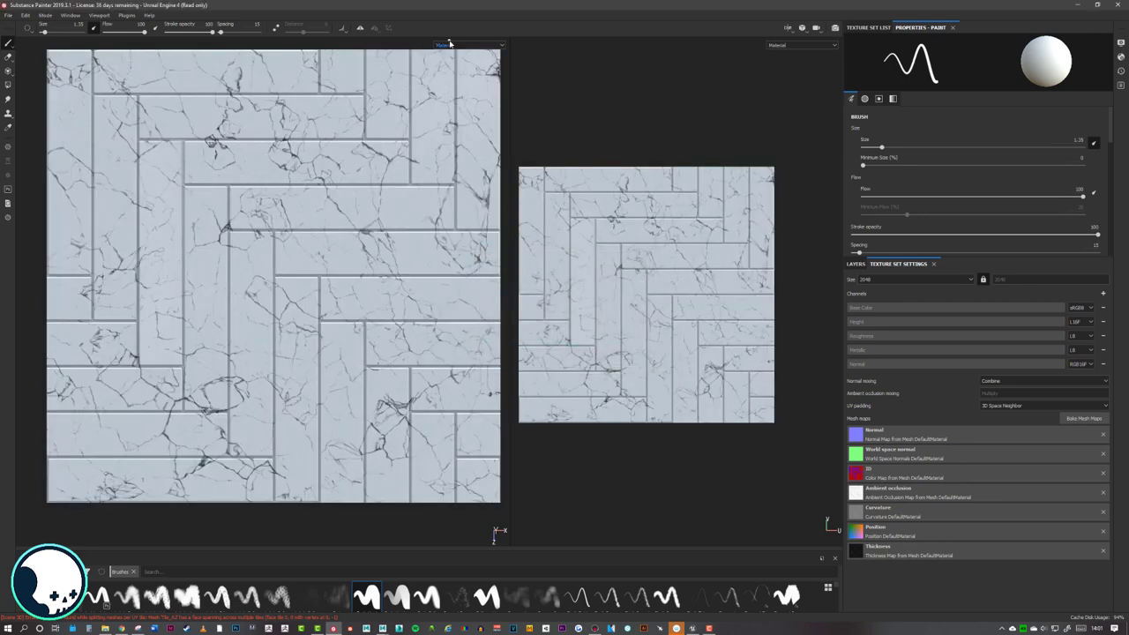
- Examine the baked ID map's colours across the tiles in the viewport, and return to the full Material view
{"action": "left_click", "coordinate": [451, 45]}
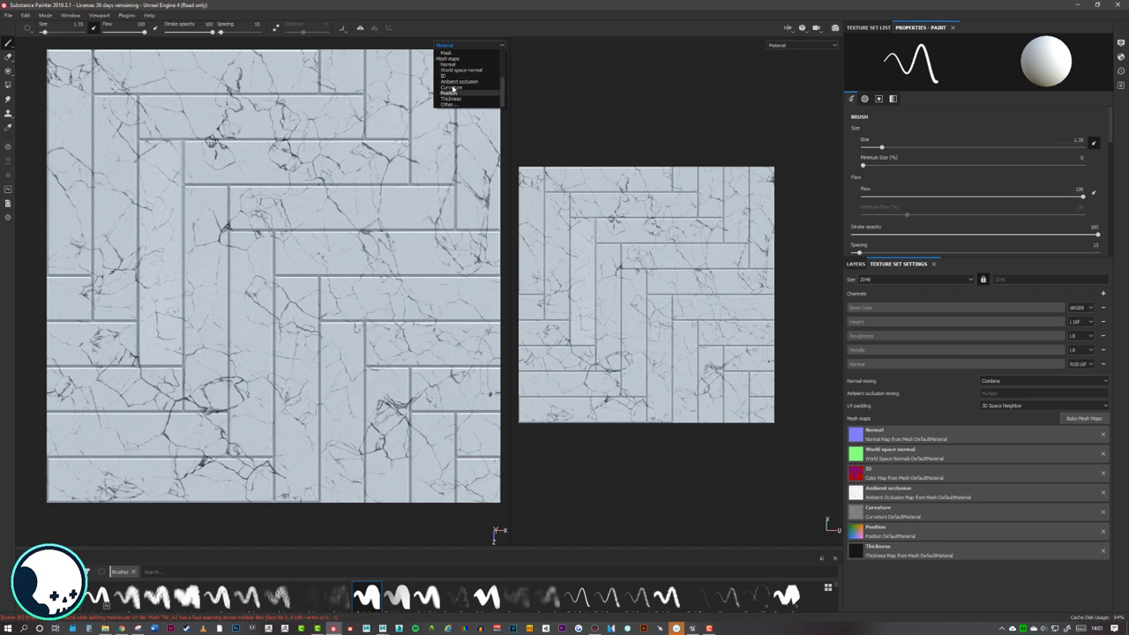
{"action": "left_click", "coordinate": [446, 76]}
{"action": "scroll", "coordinate": [392, 207], "scroll_direction": "down", "scroll_amount": 3}
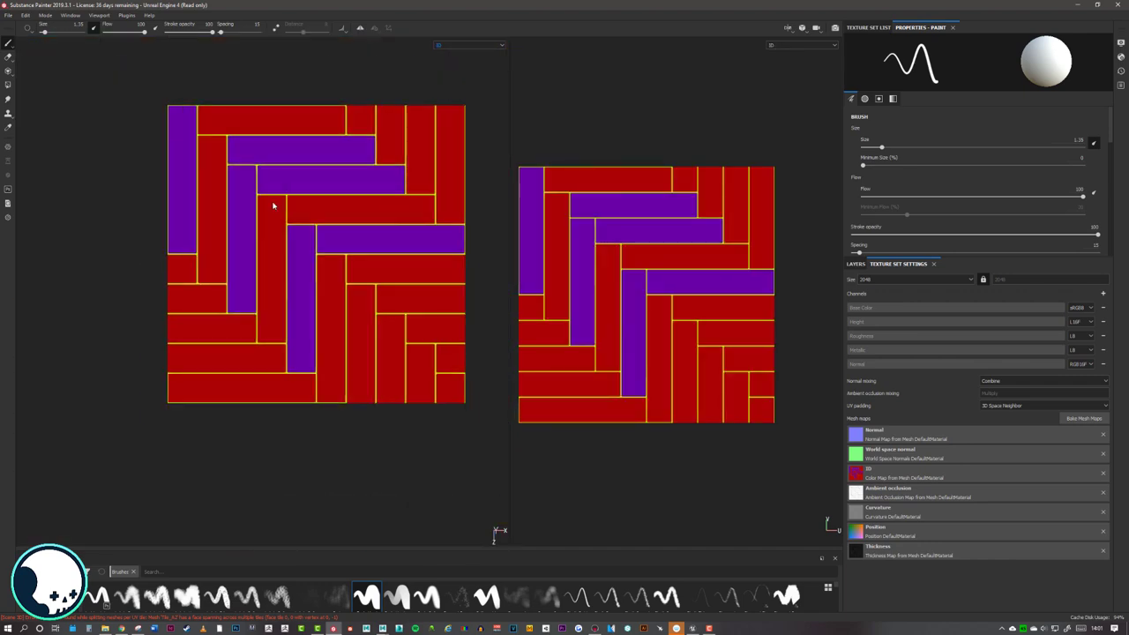
{"action": "scroll", "coordinate": [343, 311], "scroll_direction": "up", "scroll_amount": 2}
{"action": "scroll", "coordinate": [334, 339], "scroll_direction": "up", "scroll_amount": 2}
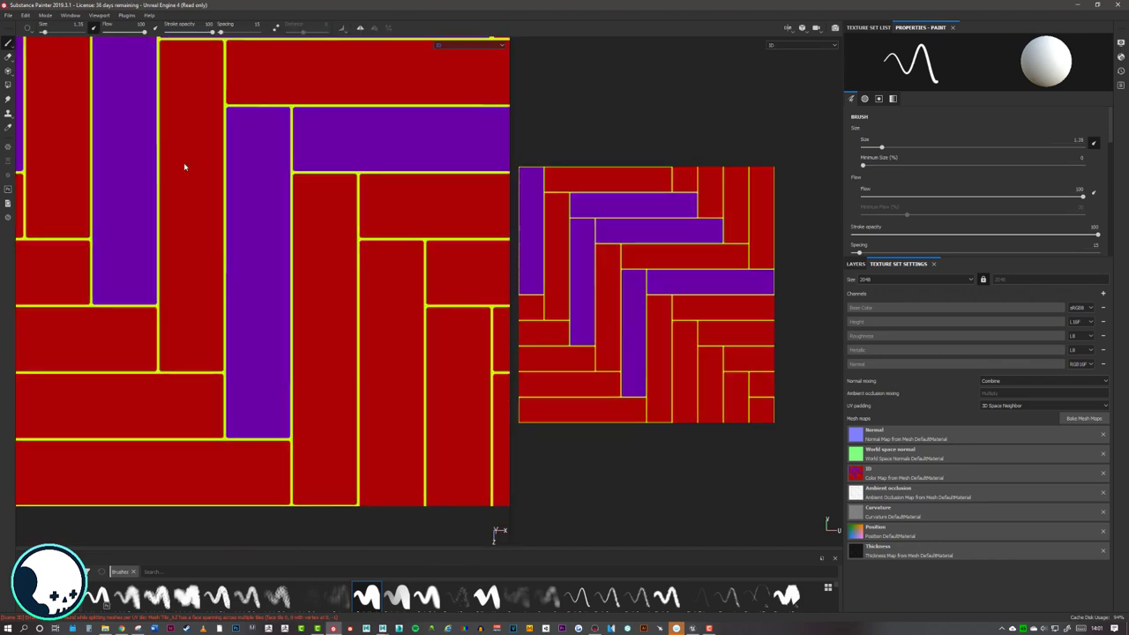
{"action": "scroll", "coordinate": [296, 234], "scroll_direction": "down", "scroll_amount": 2}
{"action": "key", "text": "m"}
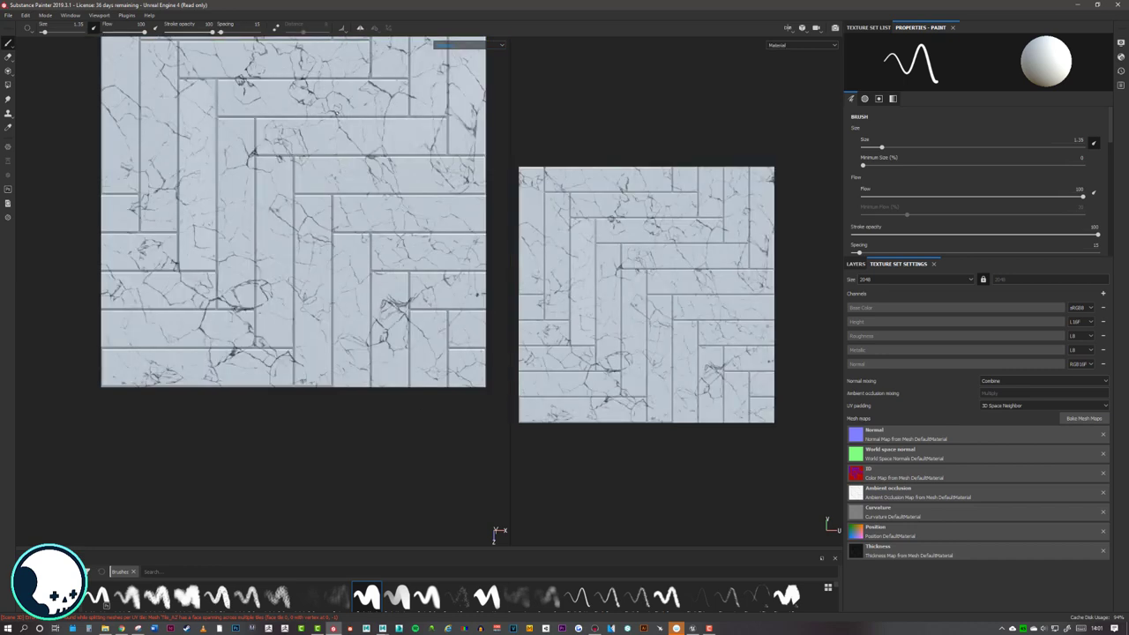
{"action": "key", "text": "f"}
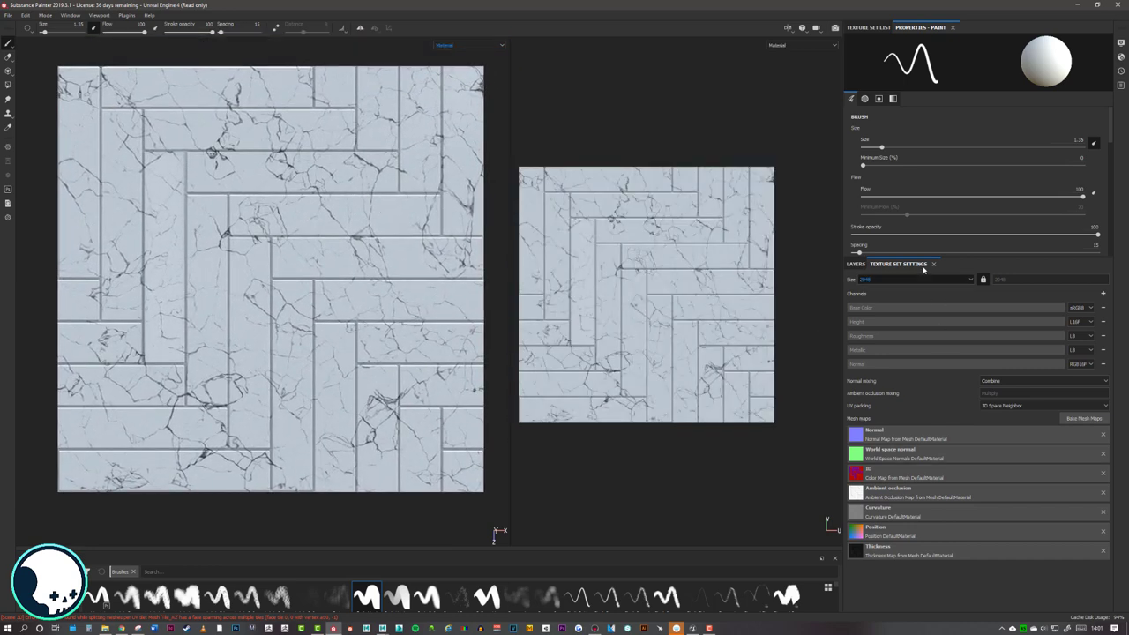
- Return to the layer stack and replace the Grout folder's painted mask with a colour selection mask
{"action": "left_click", "coordinate": [856, 265]}
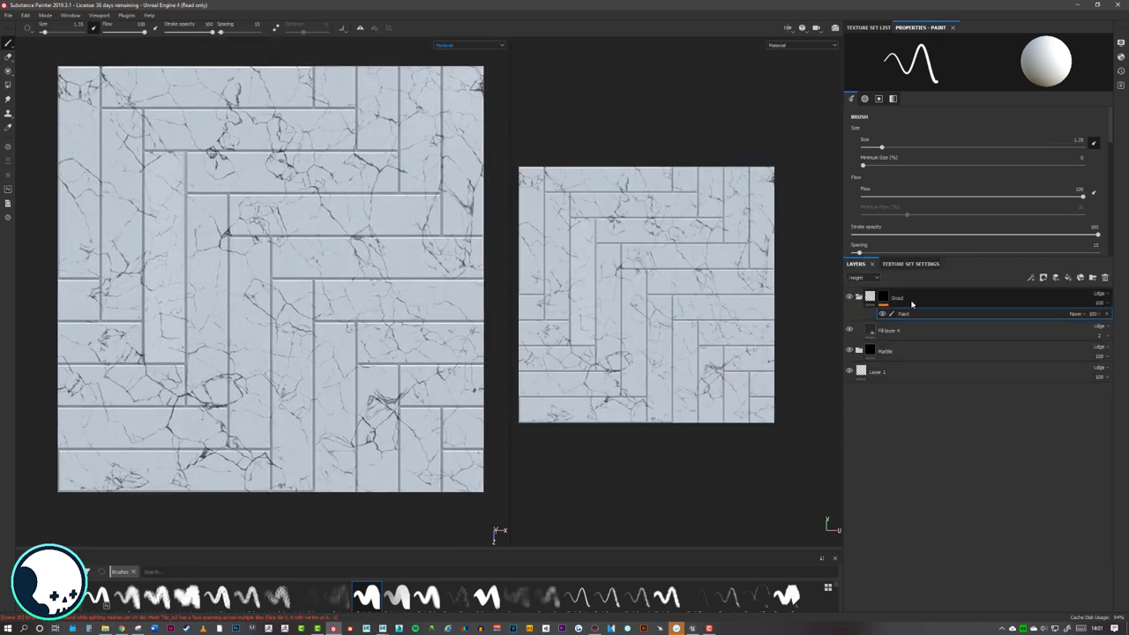
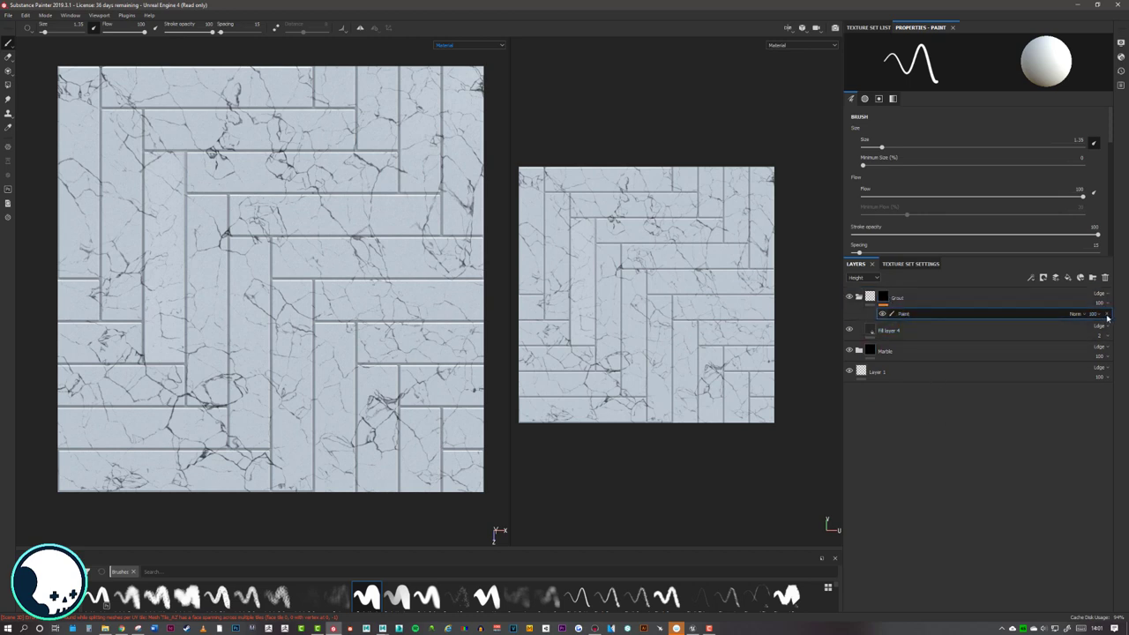
{"action": "left_click", "coordinate": [883, 298]}
{"action": "right_click", "coordinate": [883, 298]}
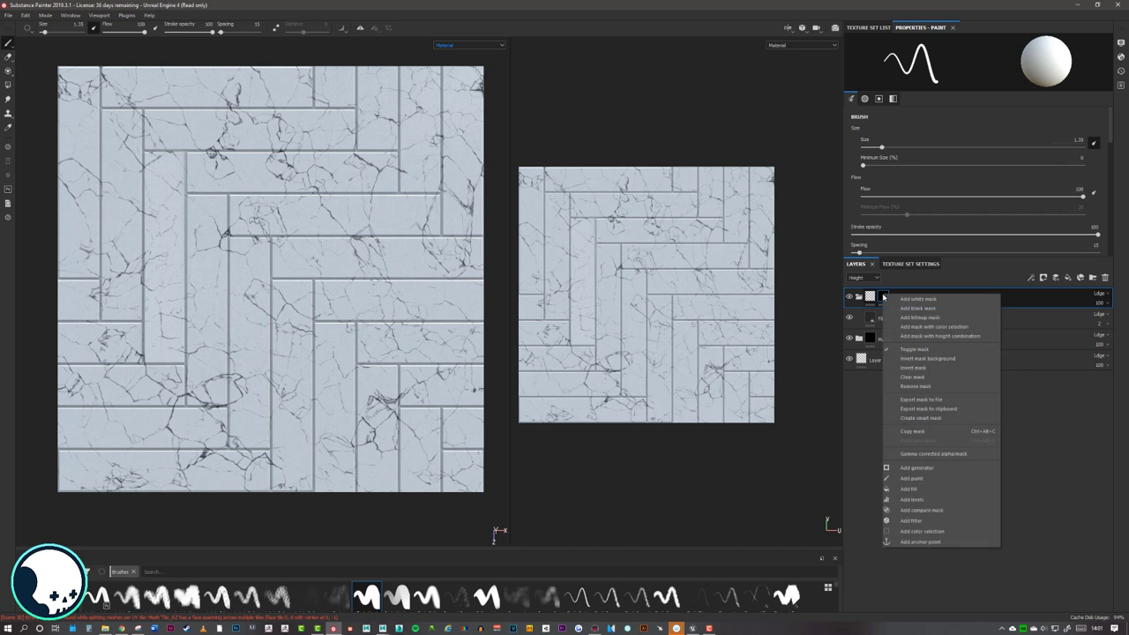
{"action": "left_click", "coordinate": [935, 327]}
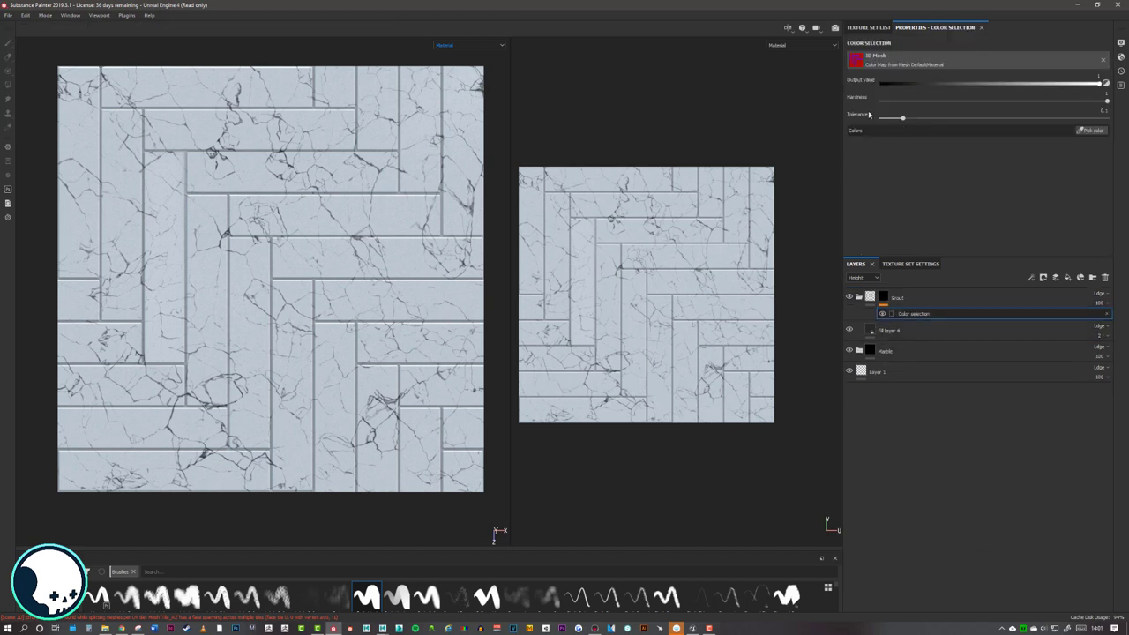
- Pick the yellow-green grout line colour from the ID map for the Grout mask and check the grout across the tiles
{"action": "right_click_drag", "start_coordinate": [381, 203], "coordinate": [425, 227], "text": "alt"}
{"action": "middle_click_drag", "start_coordinate": [425, 226], "coordinate": [388, 199], "text": "alt"}
{"action": "right_click_drag", "start_coordinate": [389, 199], "coordinate": [339, 176], "text": "alt"}
{"action": "middle_click_drag", "start_coordinate": [340, 177], "coordinate": [357, 188], "text": "alt"}
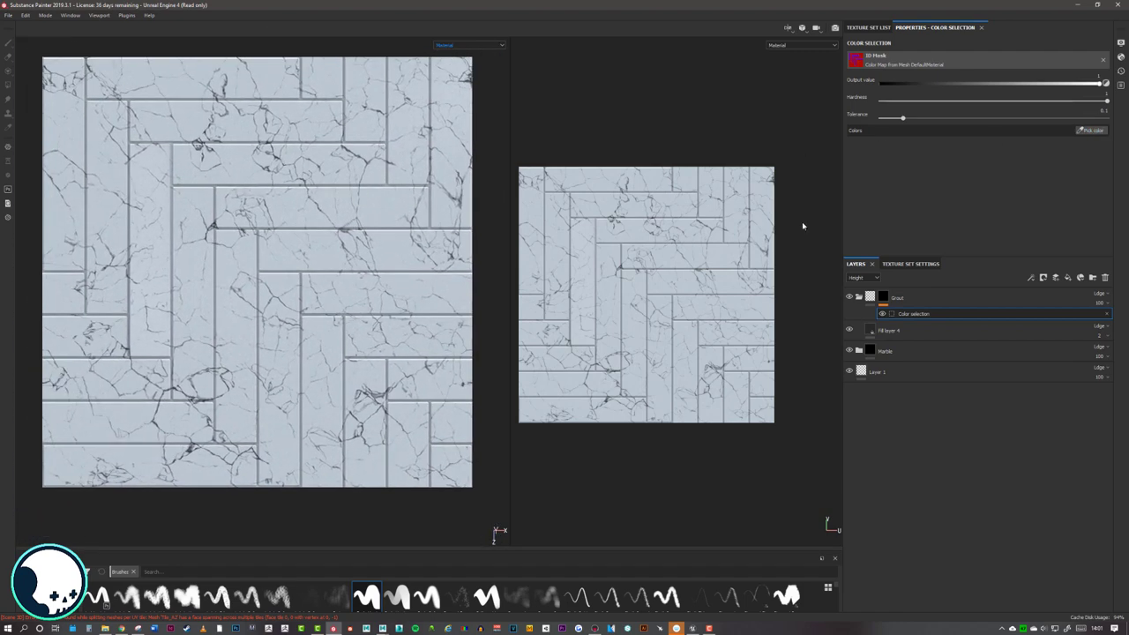
{"action": "scroll", "coordinate": [416, 160], "scroll_direction": "up", "scroll_amount": 3}
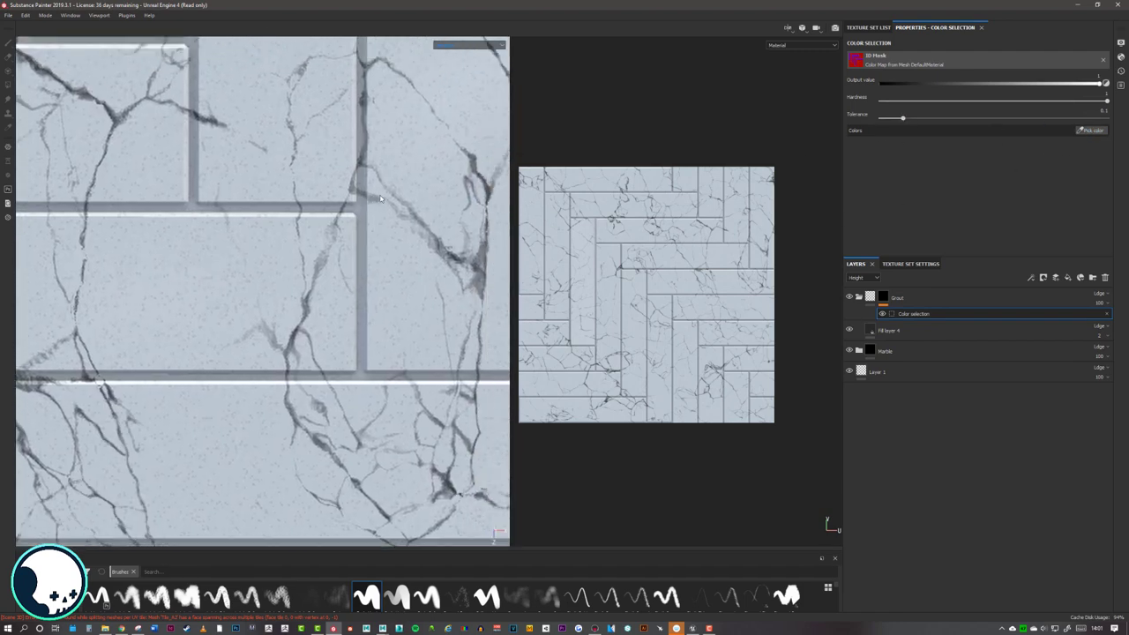
{"action": "left_click", "coordinate": [1094, 130]}
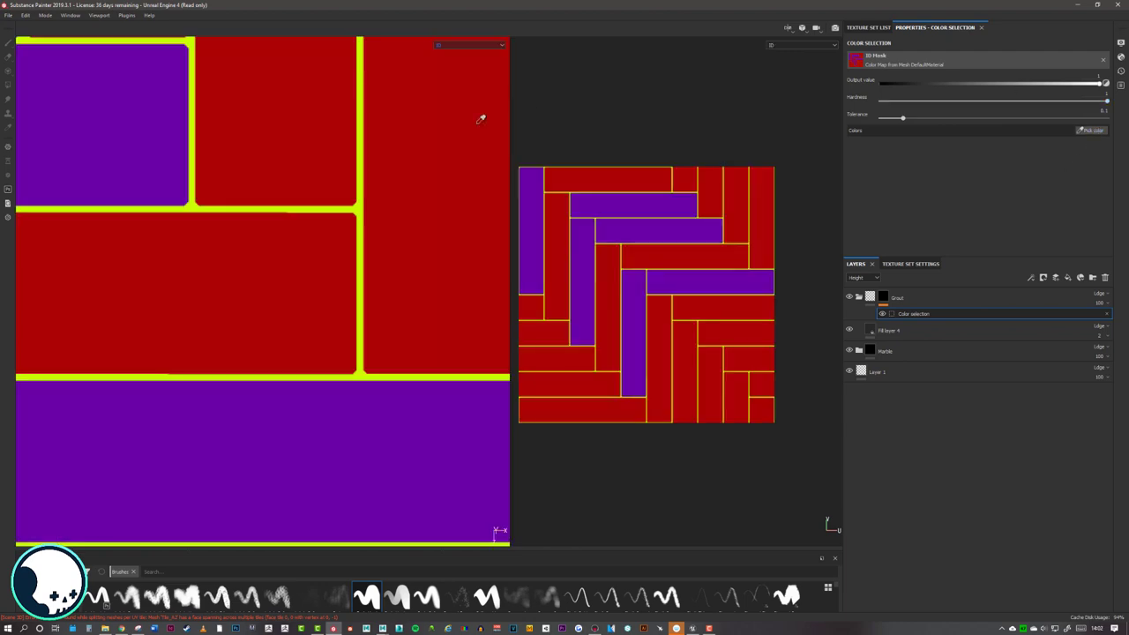
{"action": "left_click", "coordinate": [361, 203]}
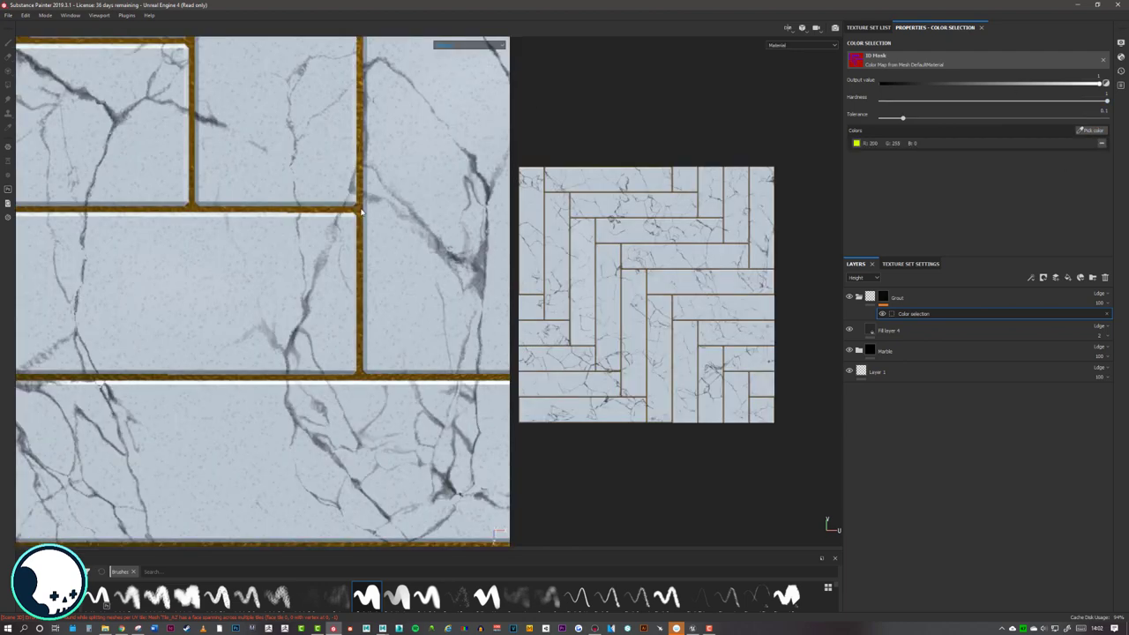
{"action": "right_click_drag", "start_coordinate": [443, 239], "coordinate": [190, 252], "text": "alt"}
{"action": "right_click_drag", "start_coordinate": [353, 229], "coordinate": [834, 302], "text": "alt"}
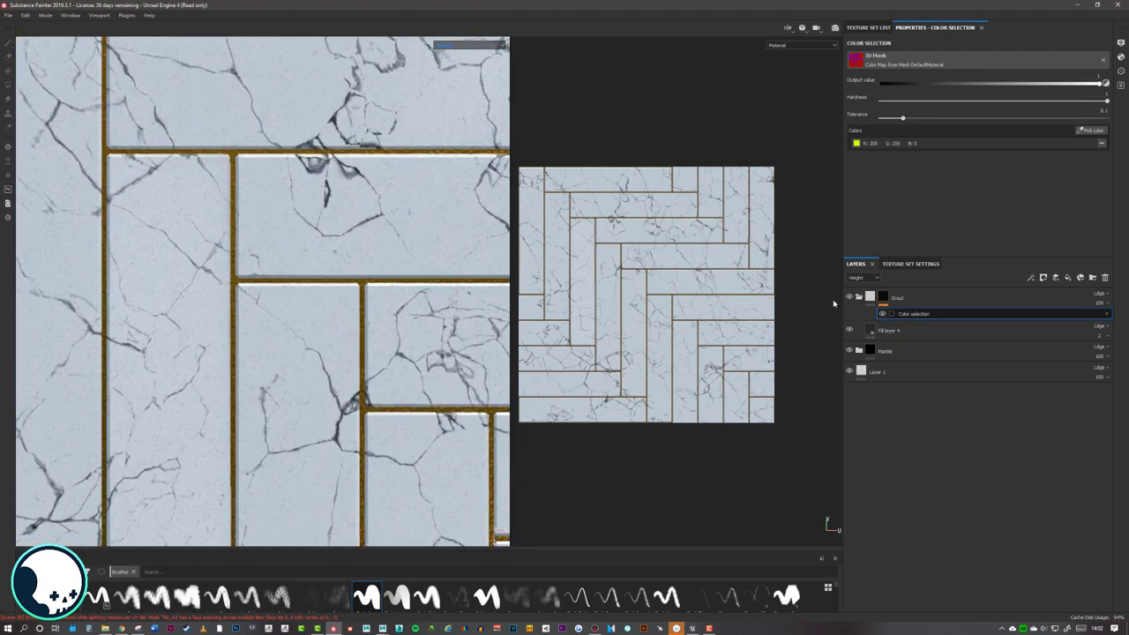
{"action": "right_click_drag", "start_coordinate": [353, 256], "coordinate": [583, 279], "text": "alt"}
{"action": "scroll", "coordinate": [273, 207], "scroll_direction": "down", "scroll_amount": 8}
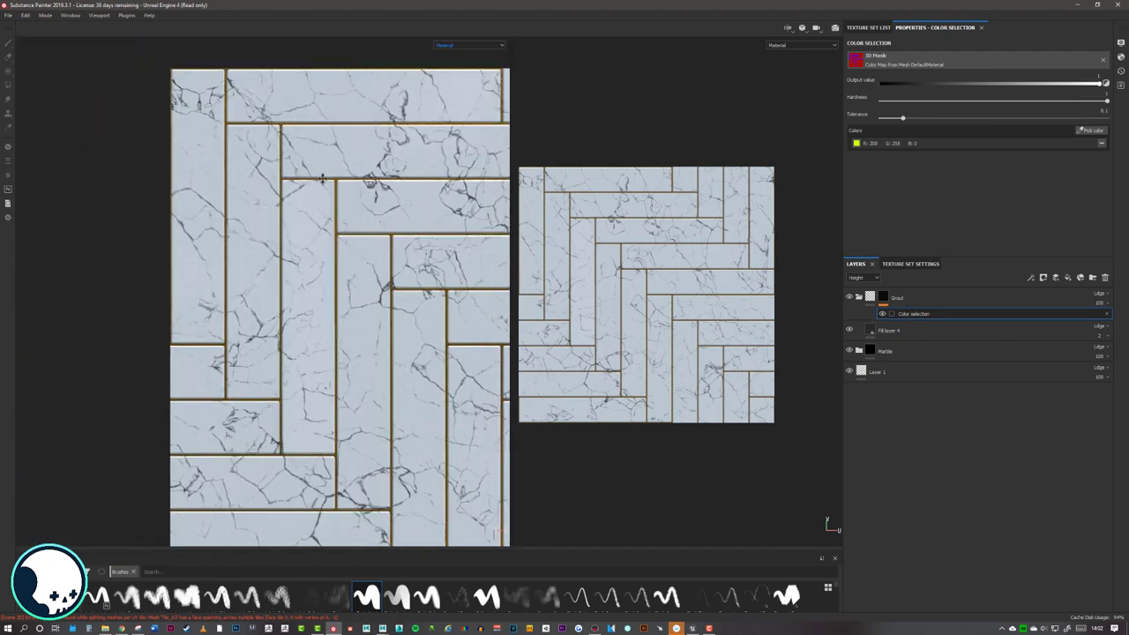
{"action": "scroll", "coordinate": [212, 169], "scroll_direction": "down", "scroll_amount": 3}
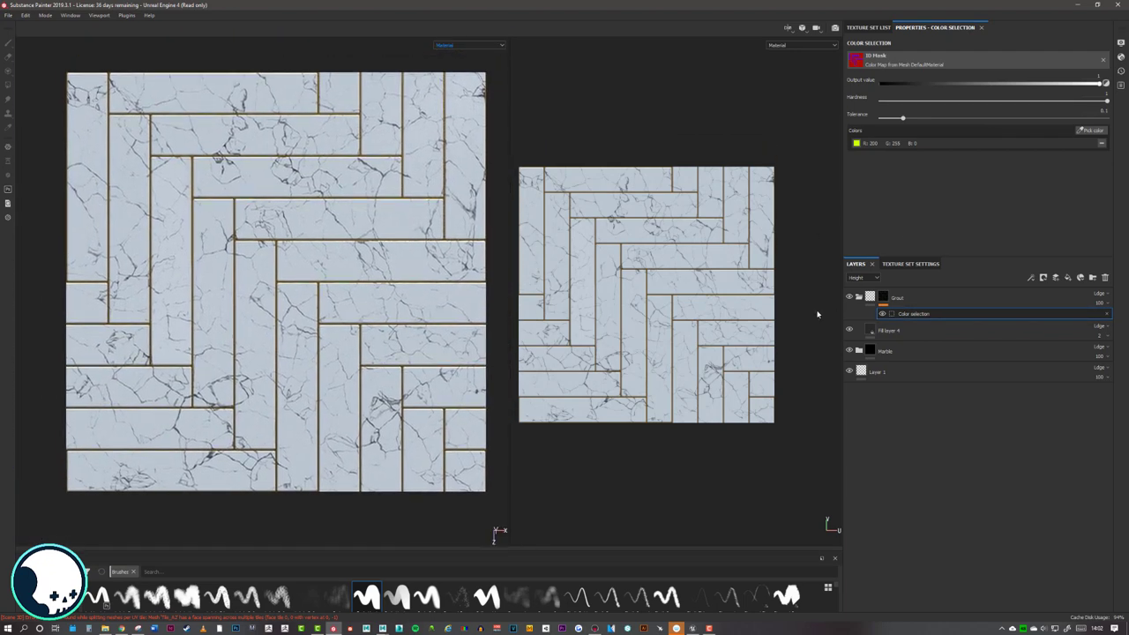
- Collapse the Grout folder, expand the Marble folder and duplicate its Fill layer 2
{"action": "left_click", "coordinate": [891, 301]}
{"action": "left_click", "coordinate": [859, 298]}
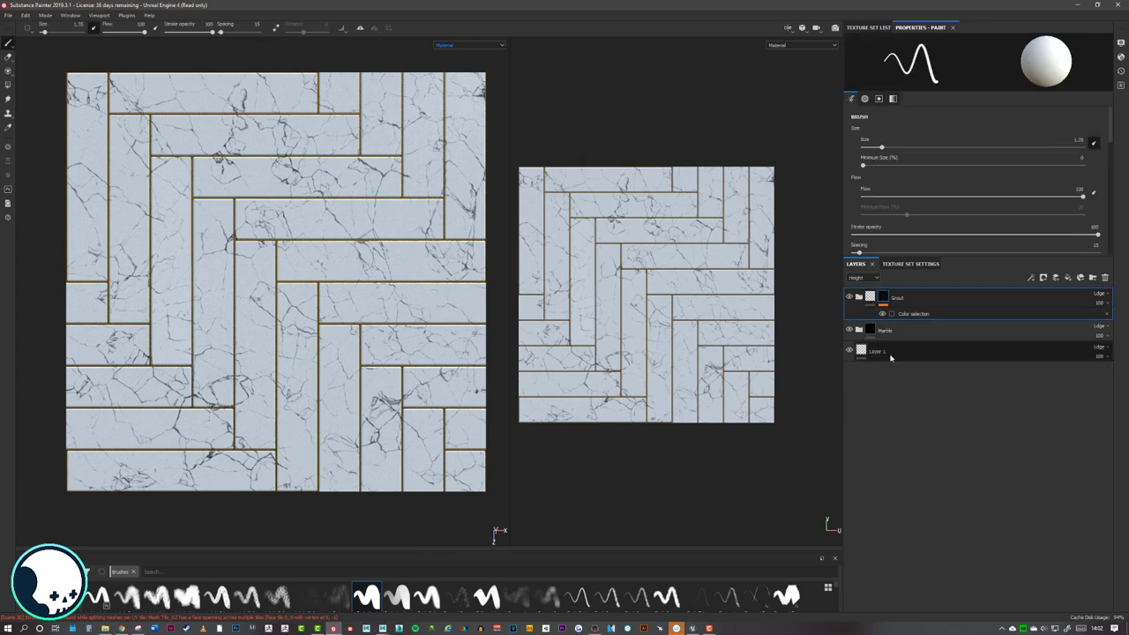
{"action": "left_click", "coordinate": [875, 334]}
{"action": "left_click", "coordinate": [859, 331]}
{"action": "scroll", "coordinate": [222, 184], "scroll_direction": "up", "scroll_amount": 5}
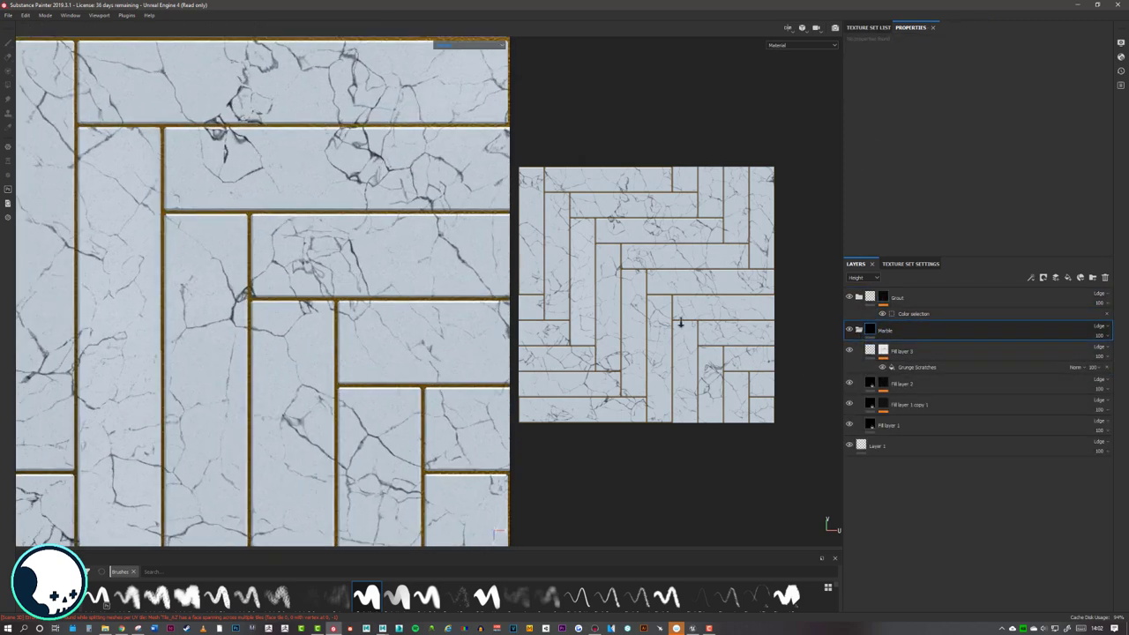
{"action": "scroll", "coordinate": [361, 224], "scroll_direction": "down", "scroll_amount": 3}
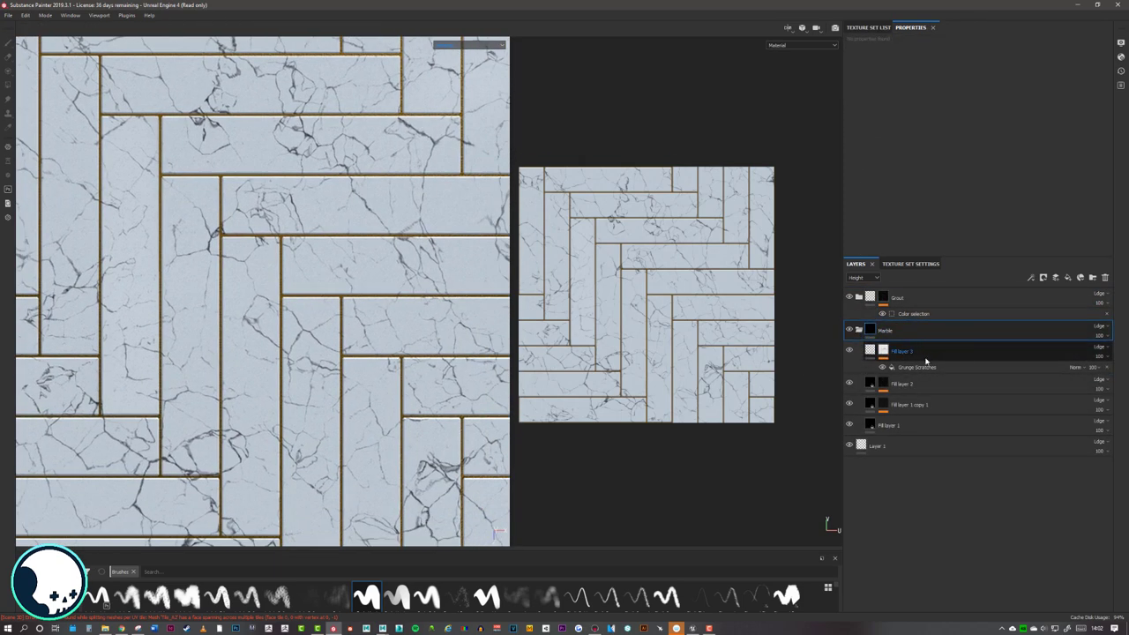
{"action": "left_click", "coordinate": [883, 352]}
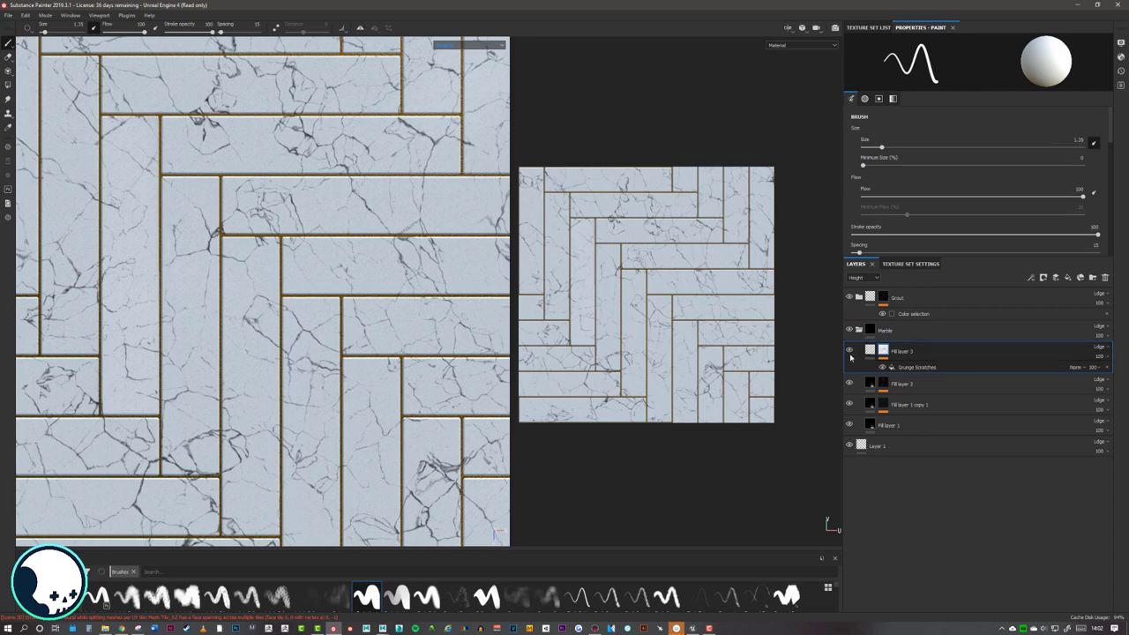
{"action": "left_click", "coordinate": [923, 392]}
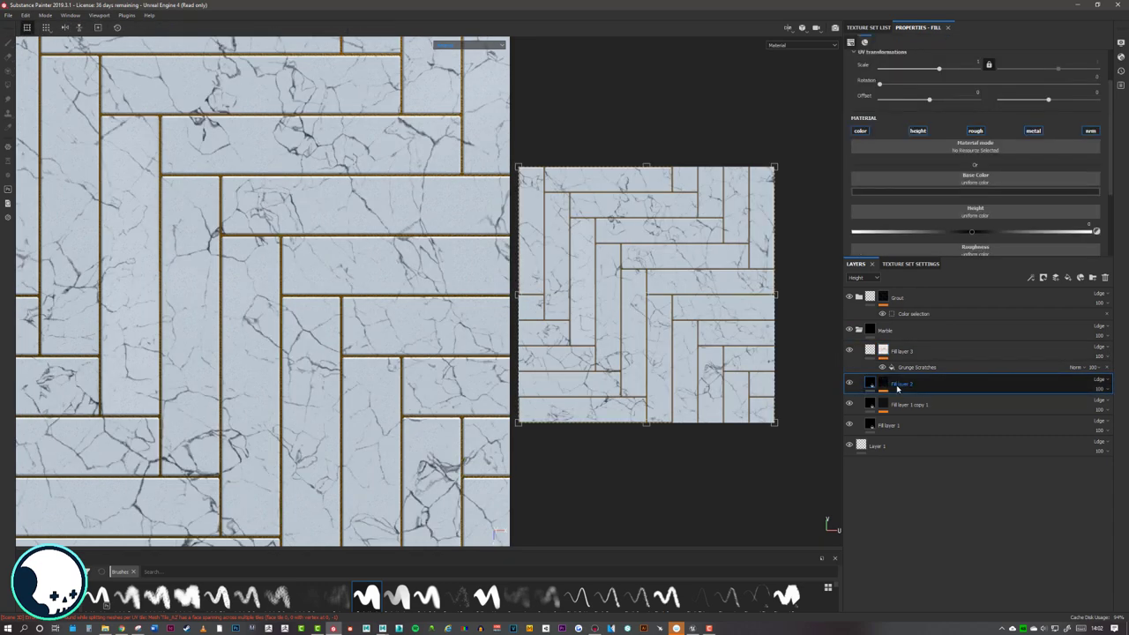
{"action": "right_click", "coordinate": [898, 388]}
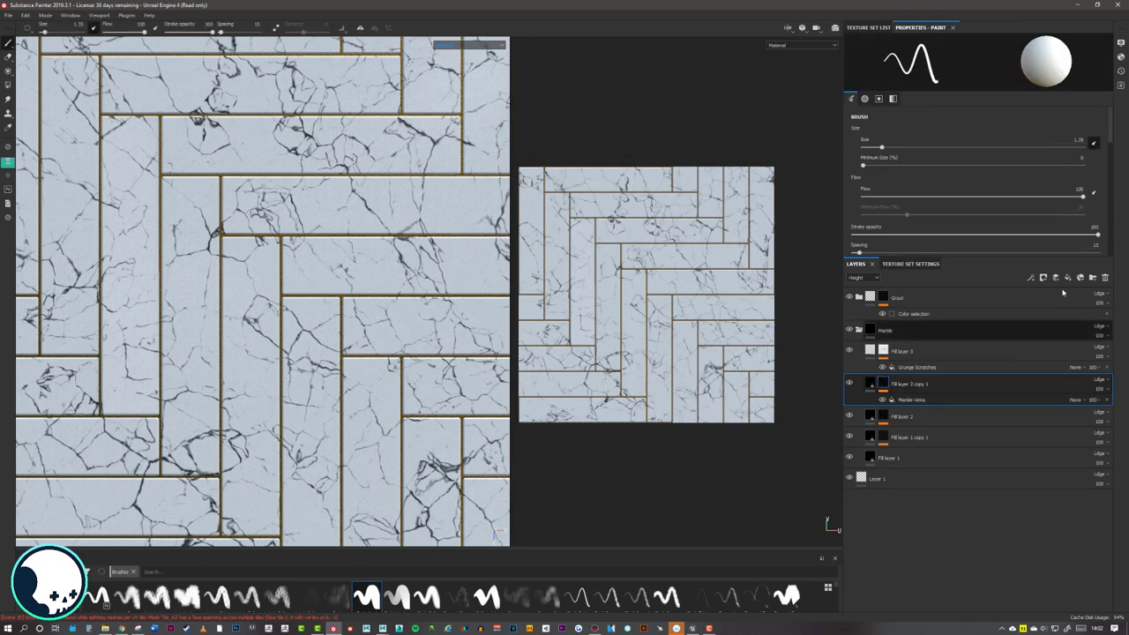
- Create a folder named Veins2 inside Marble and move Fill layer 2 copy 1 into it
{"action": "left_click", "coordinate": [1094, 281]}
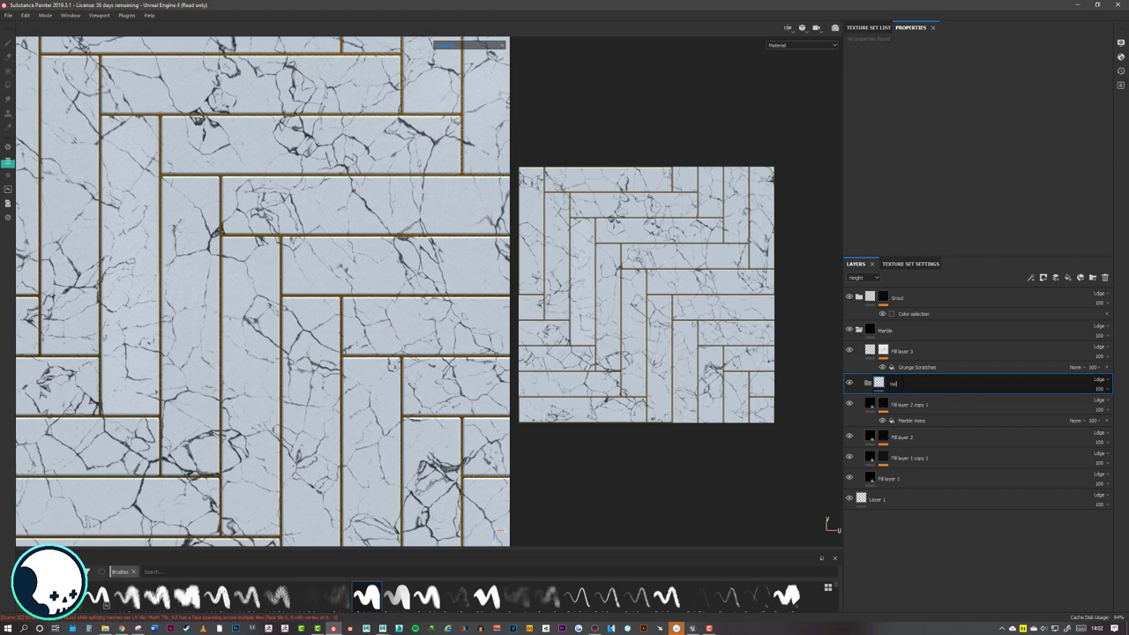
{"action": "left_click", "coordinate": [930, 430]}
{"action": "left_click", "coordinate": [909, 393]}
{"action": "left_click_drag", "start_coordinate": [906, 411], "coordinate": [894, 389]}
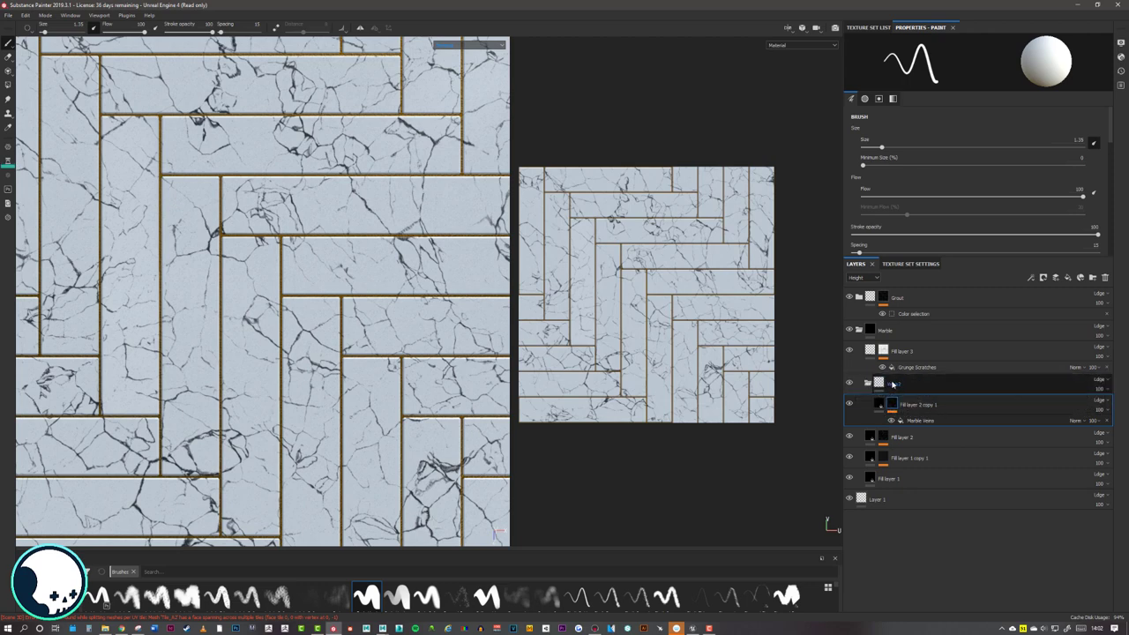
{"action": "right_click", "coordinate": [879, 382]}
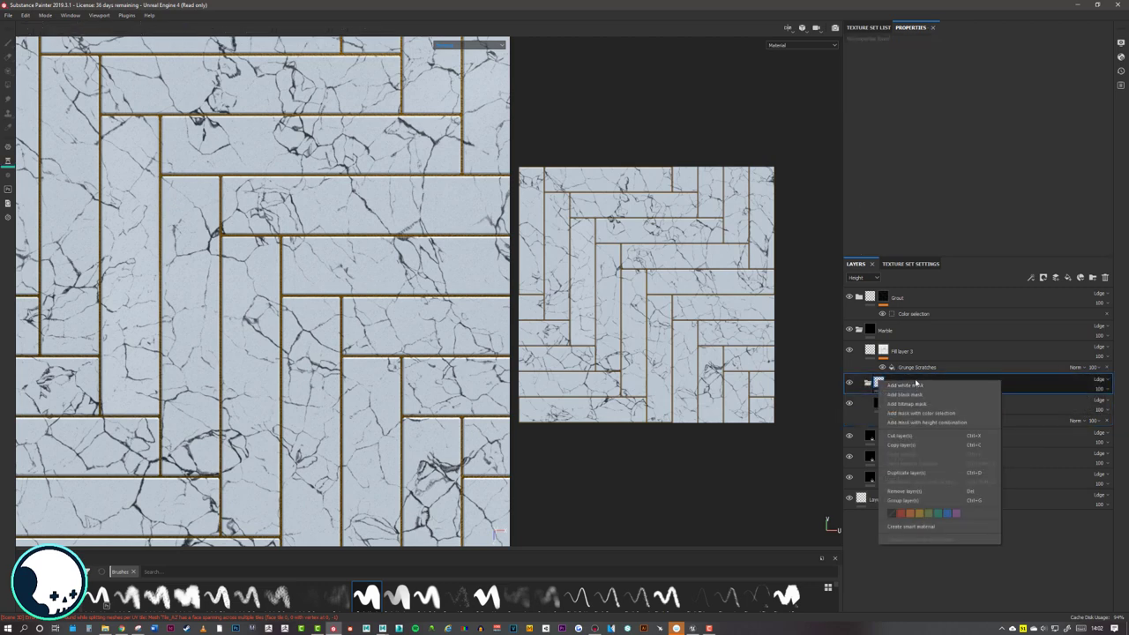
{"action": "left_click", "coordinate": [1006, 387]}
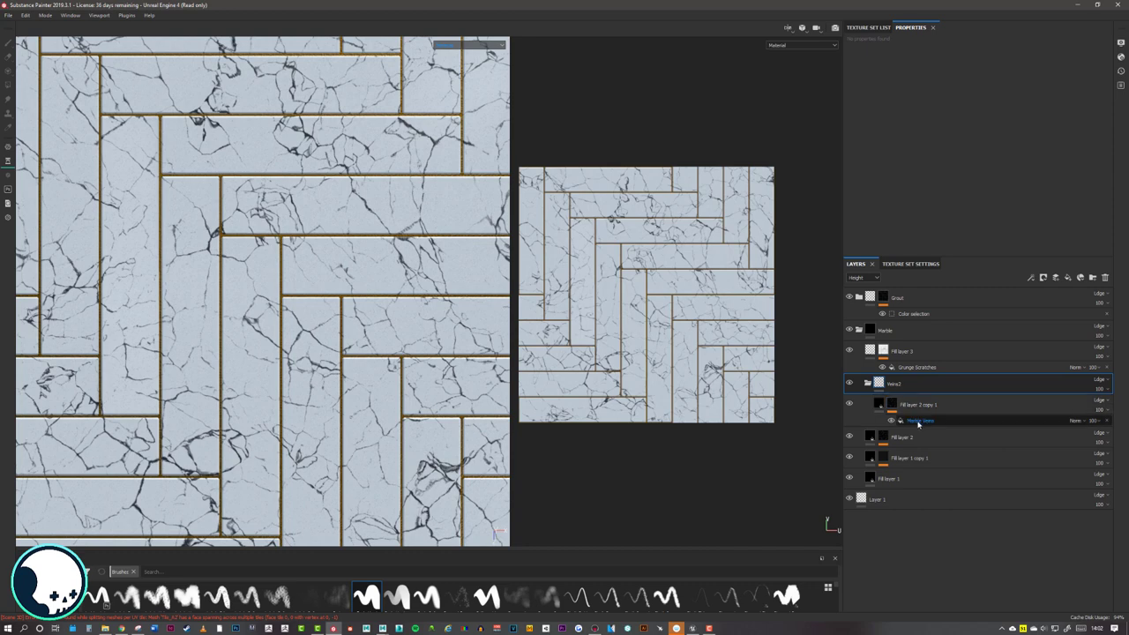
- Set the rotation of the Marble Veins fill in Fill layer 2 copy 1's mask to 90
{"action": "left_click", "coordinate": [917, 421]}
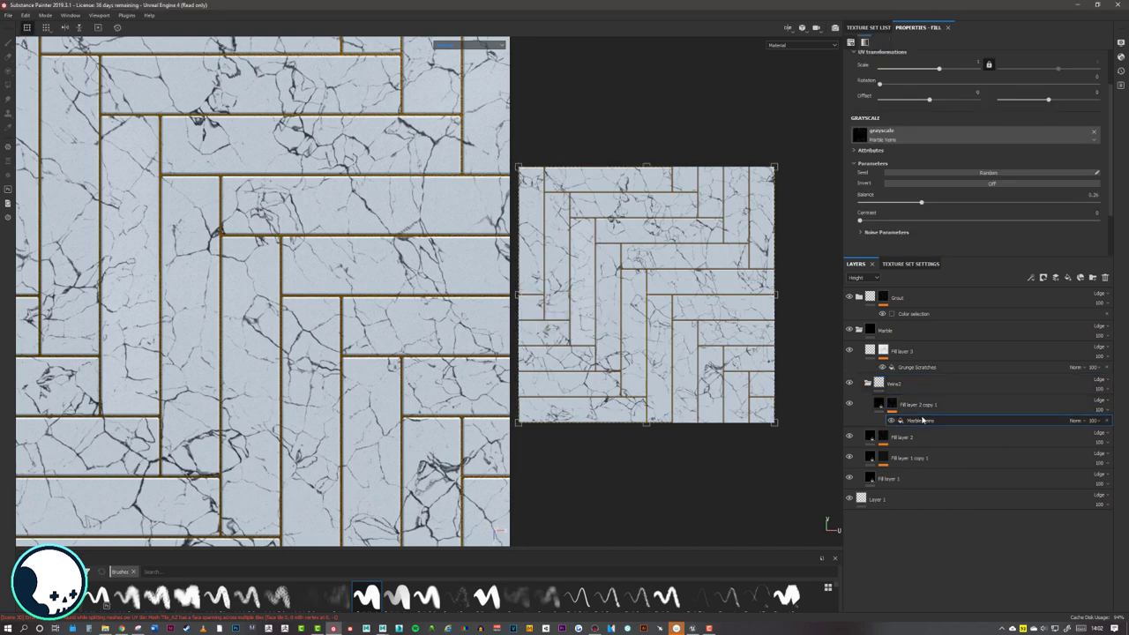
{"action": "scroll", "coordinate": [959, 176], "scroll_direction": "up", "scroll_amount": 1}
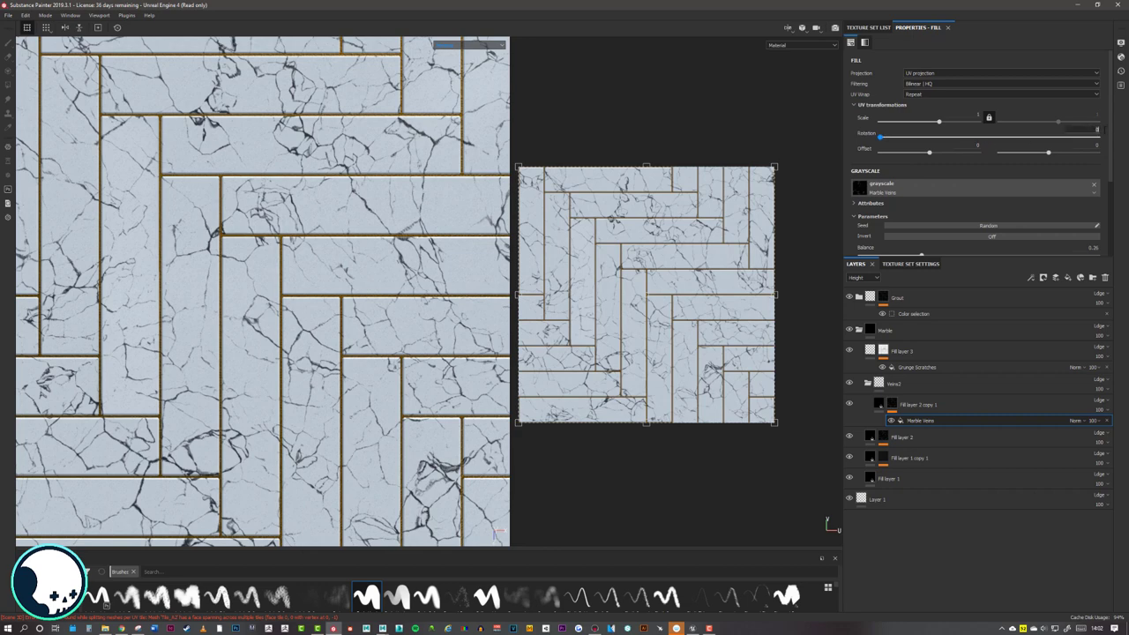
{"action": "key", "text": "Return"}
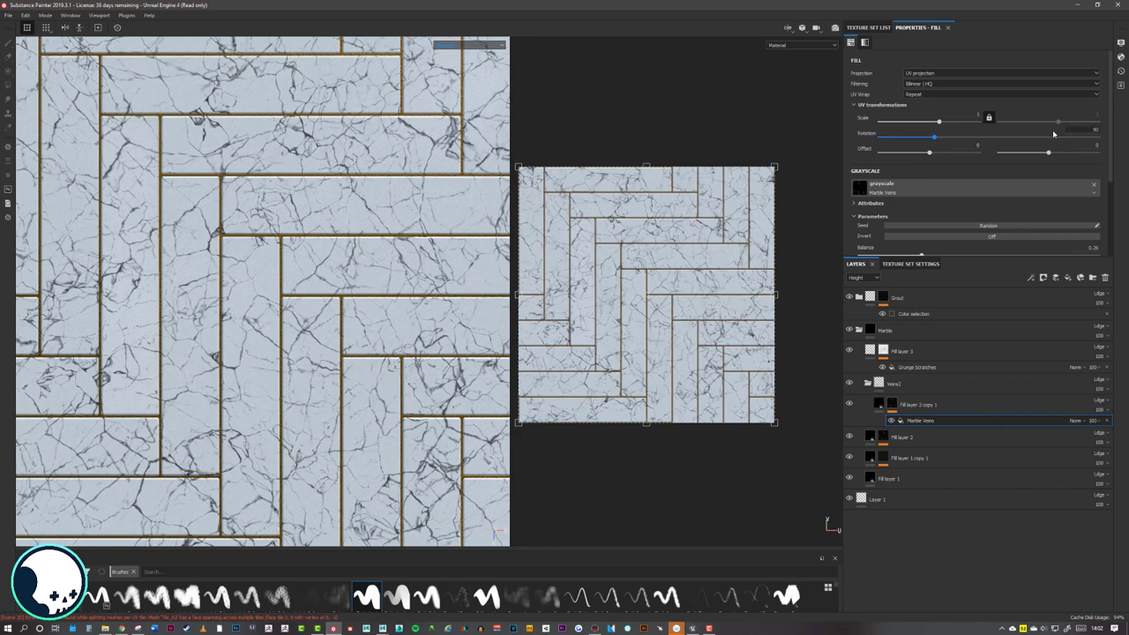
- Create a folder named Veins1 below Veins2's contents and move the original Fill layer 2 into it
{"action": "right_click", "coordinate": [902, 437]}
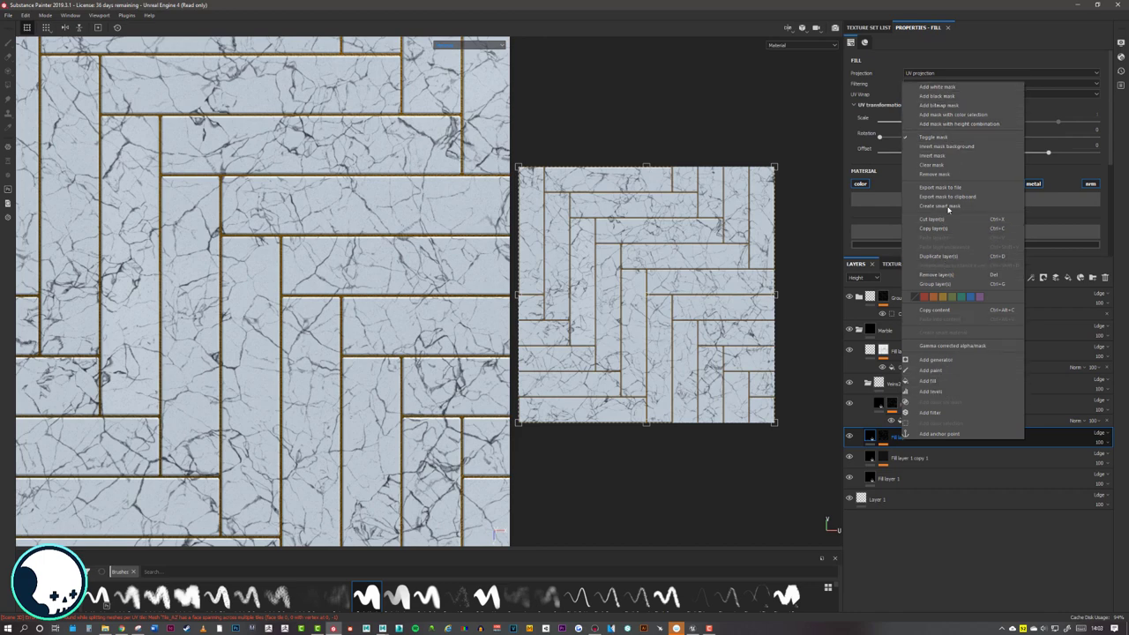
{"action": "left_click", "coordinate": [1092, 279]}
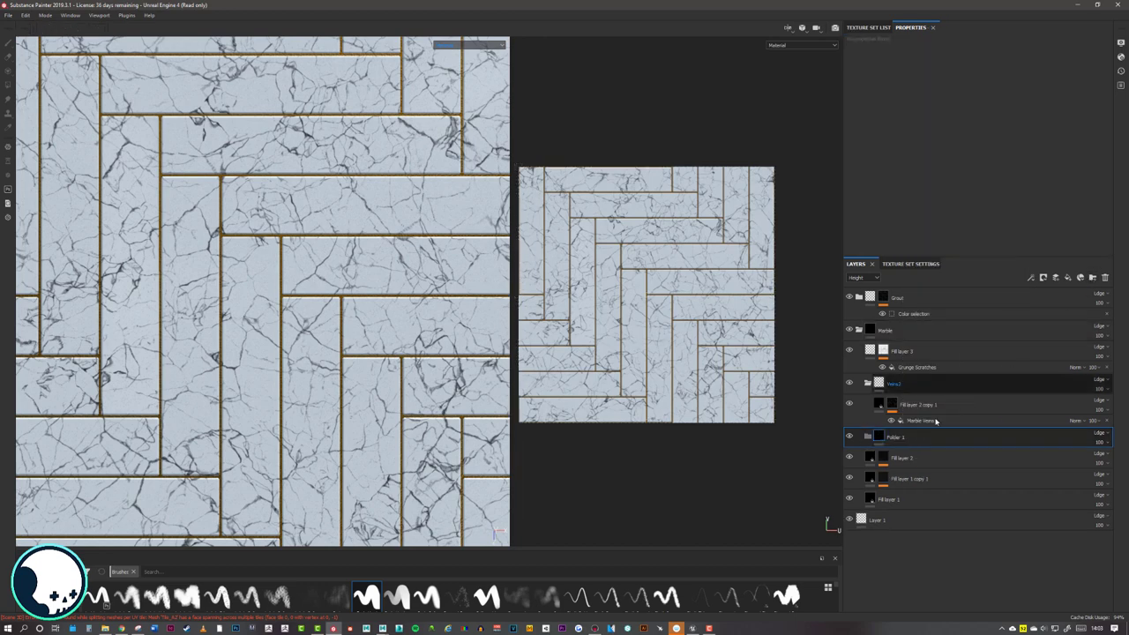
{"action": "left_click_drag", "start_coordinate": [898, 441], "coordinate": [900, 443]}
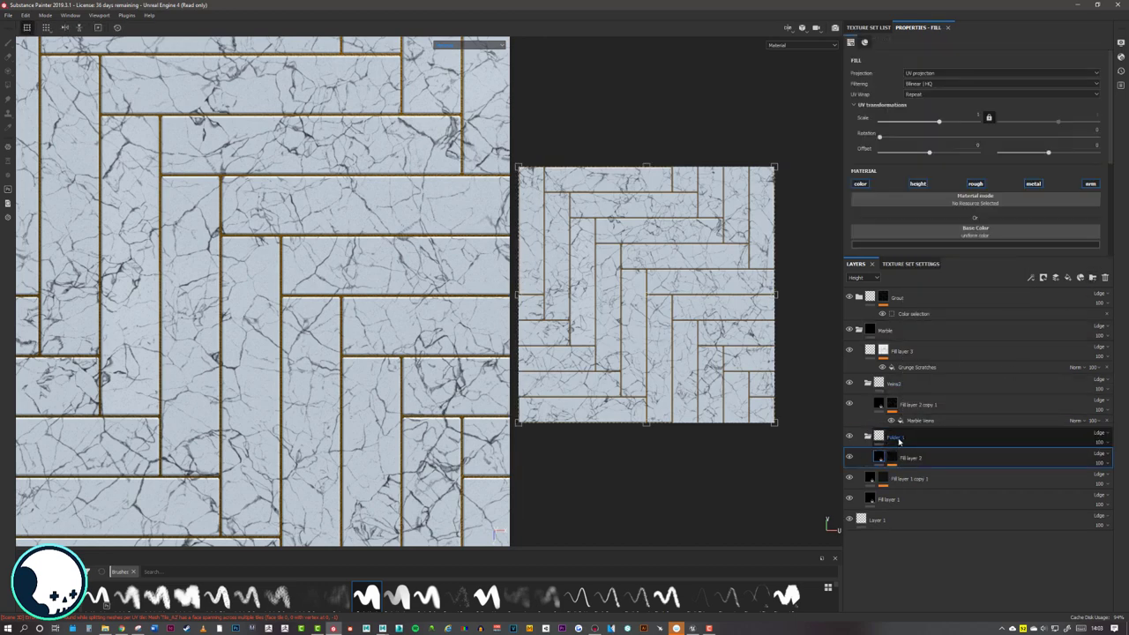
{"action": "double_click", "coordinate": [897, 438]}
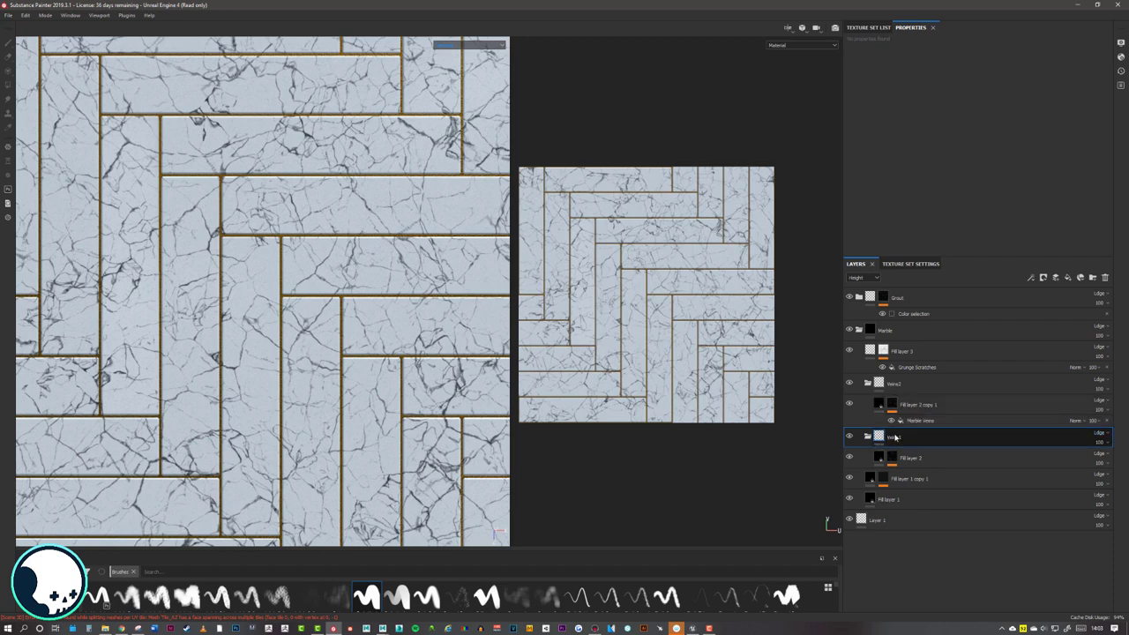
- Add a colour selection mask to the Veins1 folder and hide the Veins2 folder
{"action": "right_click", "coordinate": [894, 438]}
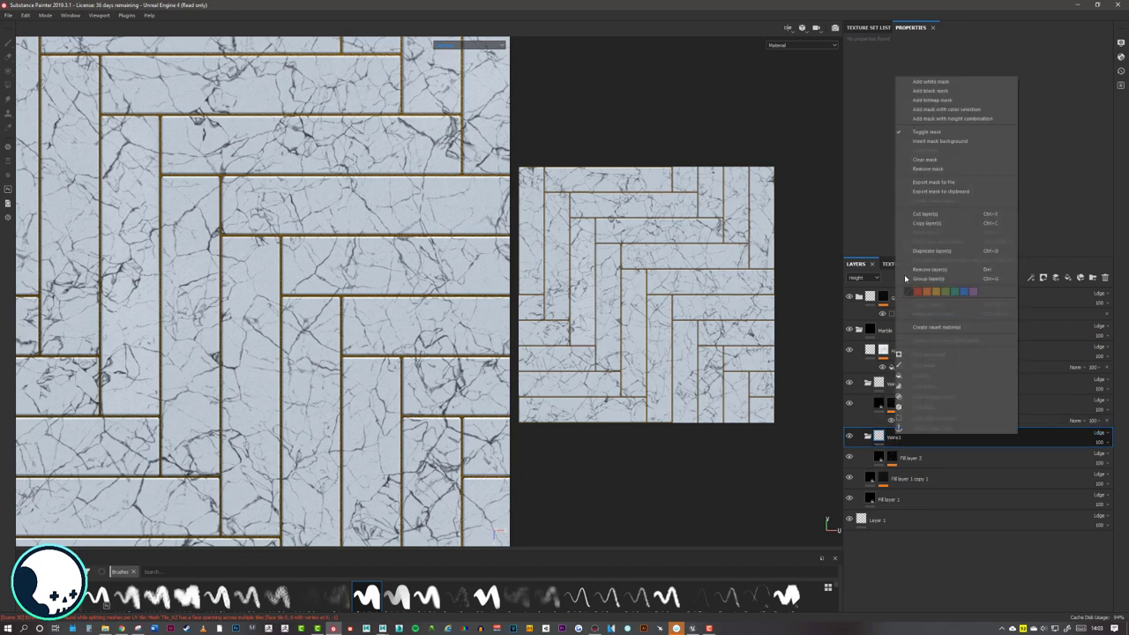
{"action": "left_click", "coordinate": [952, 112]}
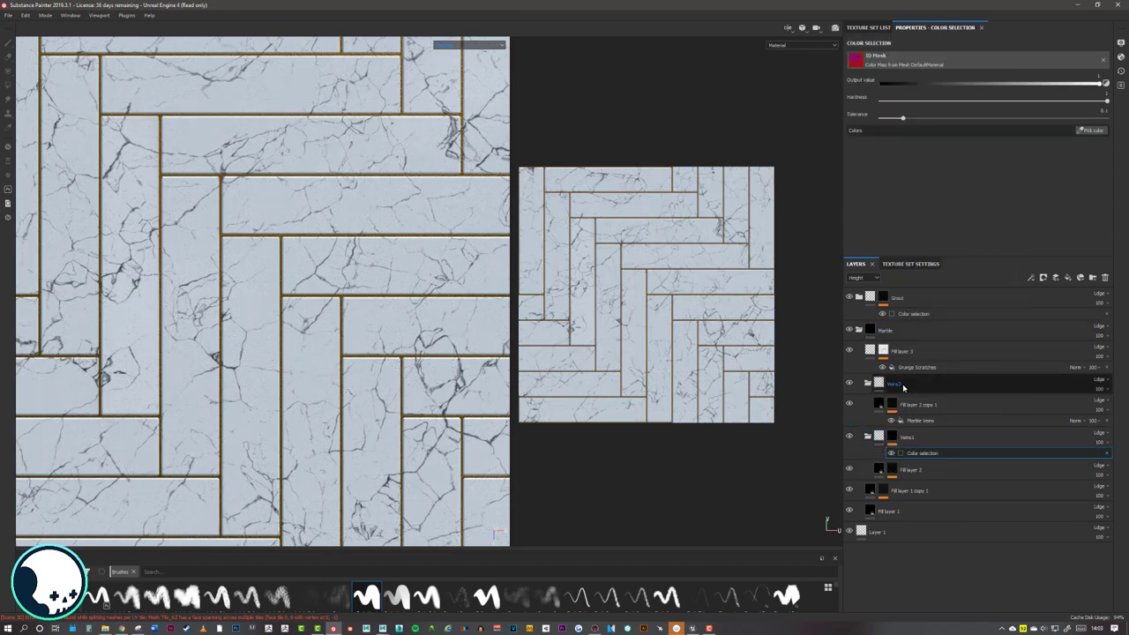
{"action": "left_click", "coordinate": [903, 386]}
{"action": "left_click", "coordinate": [849, 384]}
- Pick the red tile colour from the ID map for the Veins1 folder's colour selection mask
{"action": "left_click", "coordinate": [906, 475]}
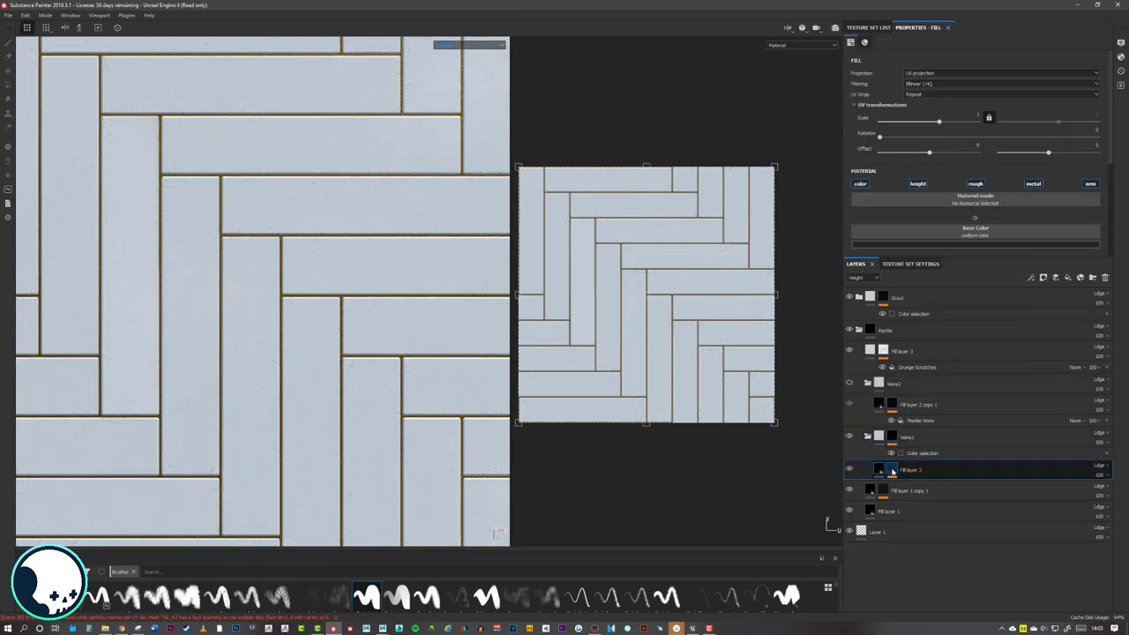
{"action": "left_click", "coordinate": [892, 471]}
{"action": "left_click", "coordinate": [894, 439]}
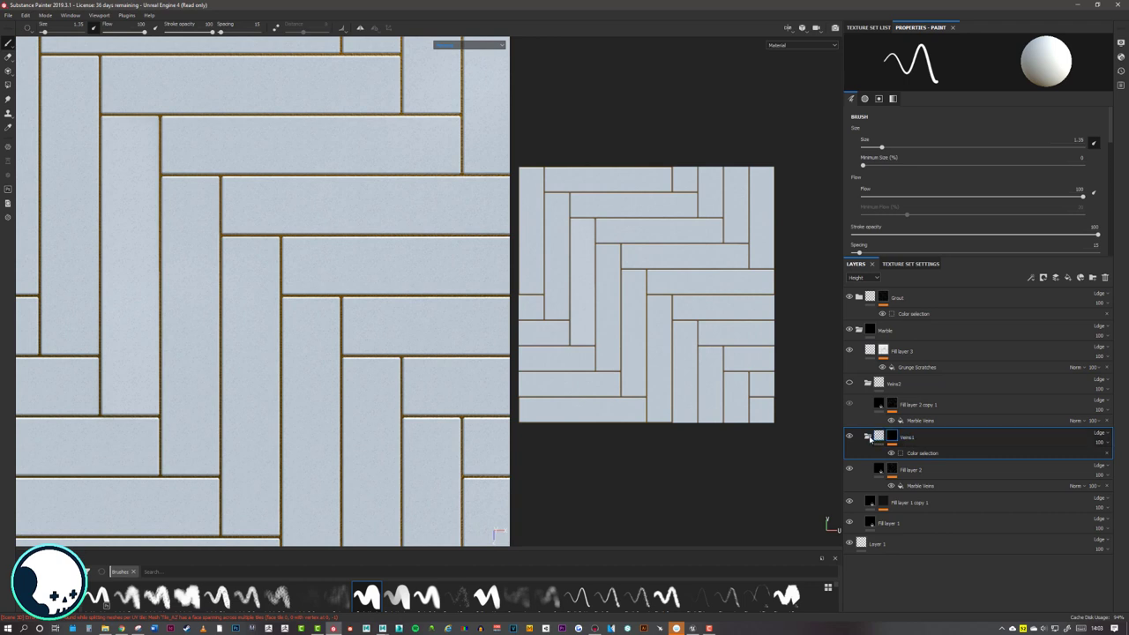
{"action": "left_click", "coordinate": [869, 438]}
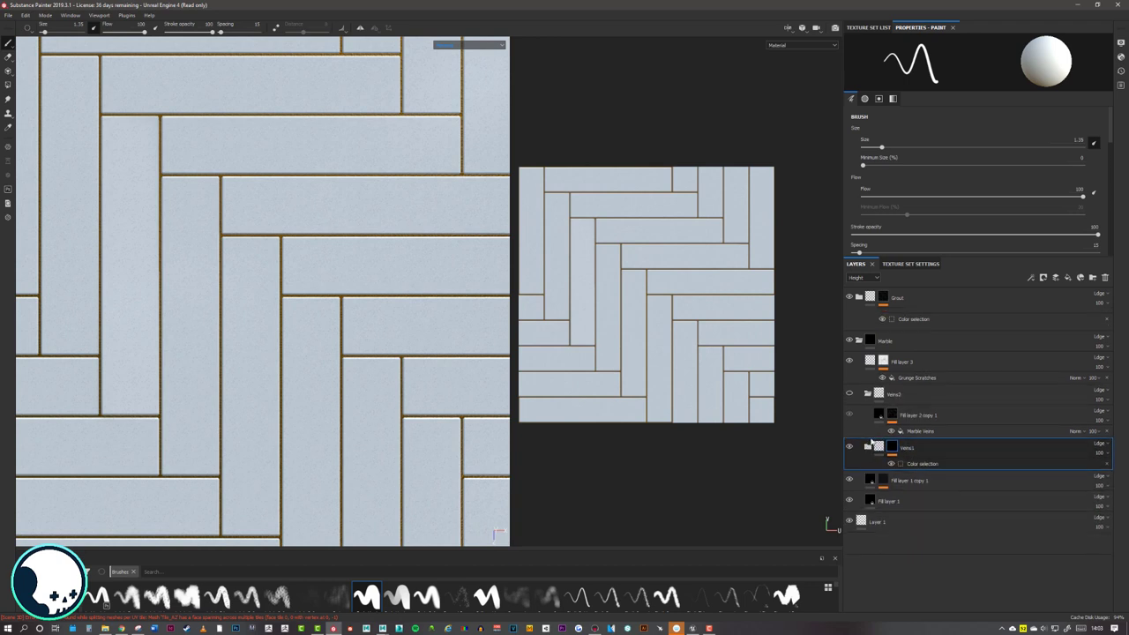
{"action": "left_click", "coordinate": [933, 453]}
{"action": "left_click", "coordinate": [1092, 131]}
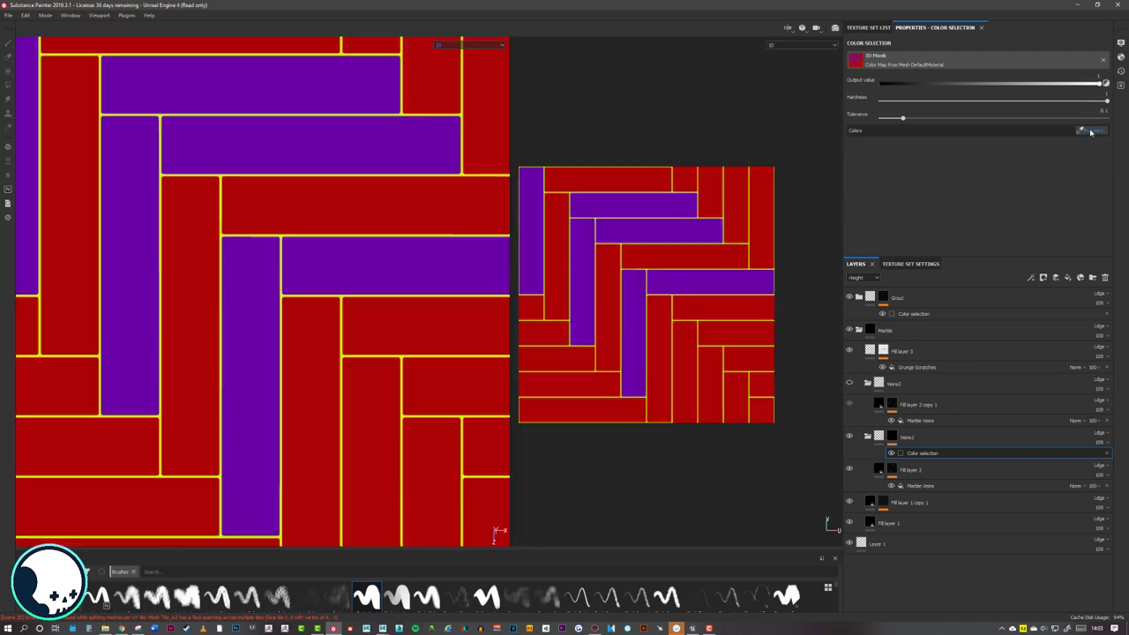
{"action": "left_click", "coordinate": [418, 211]}
{"action": "middle_click_drag", "start_coordinate": [292, 215], "coordinate": [345, 241], "text": "alt"}
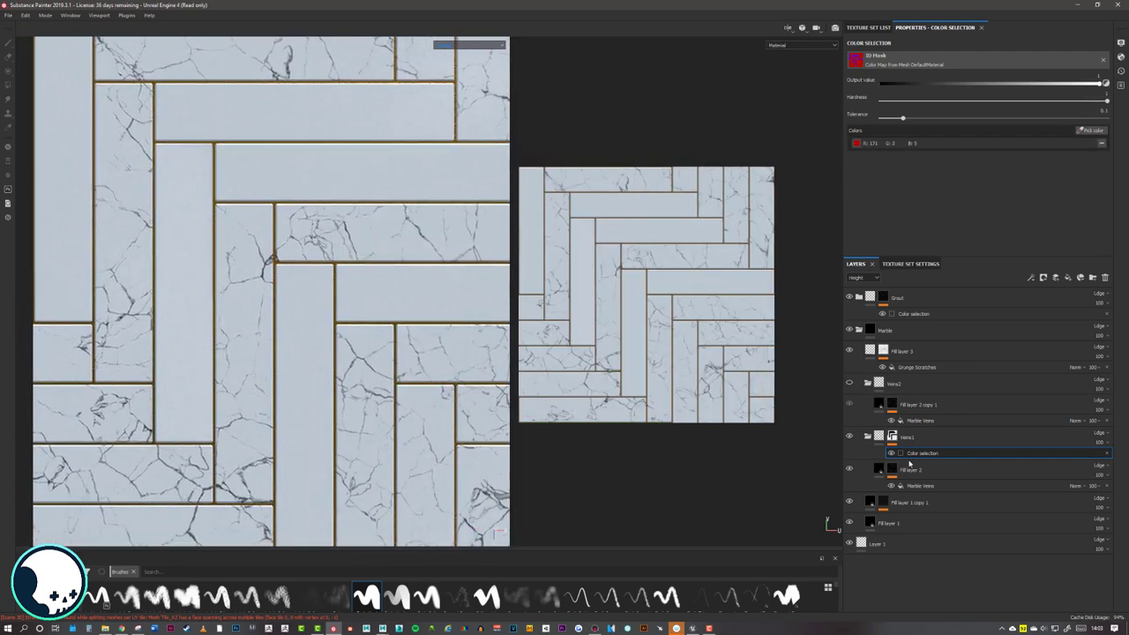
- Collapse the Veins1 folder and add a colour selection mask to the Veins2 folder
{"action": "left_click", "coordinate": [868, 437]}
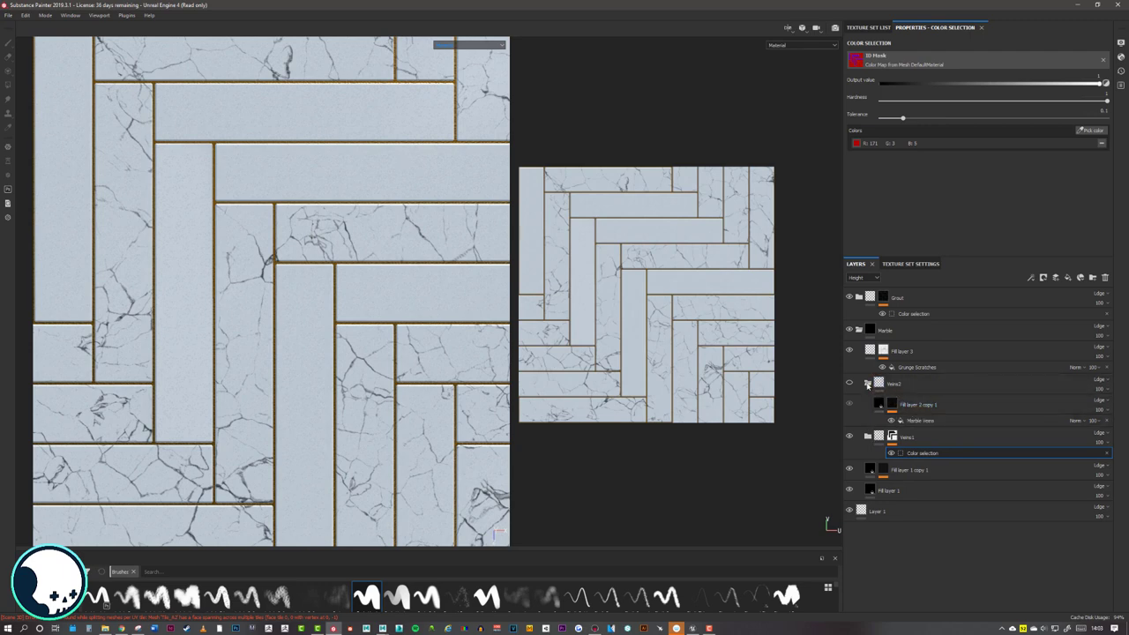
{"action": "left_click", "coordinate": [868, 383]}
{"action": "left_click", "coordinate": [901, 384]}
{"action": "right_click", "coordinate": [903, 390]}
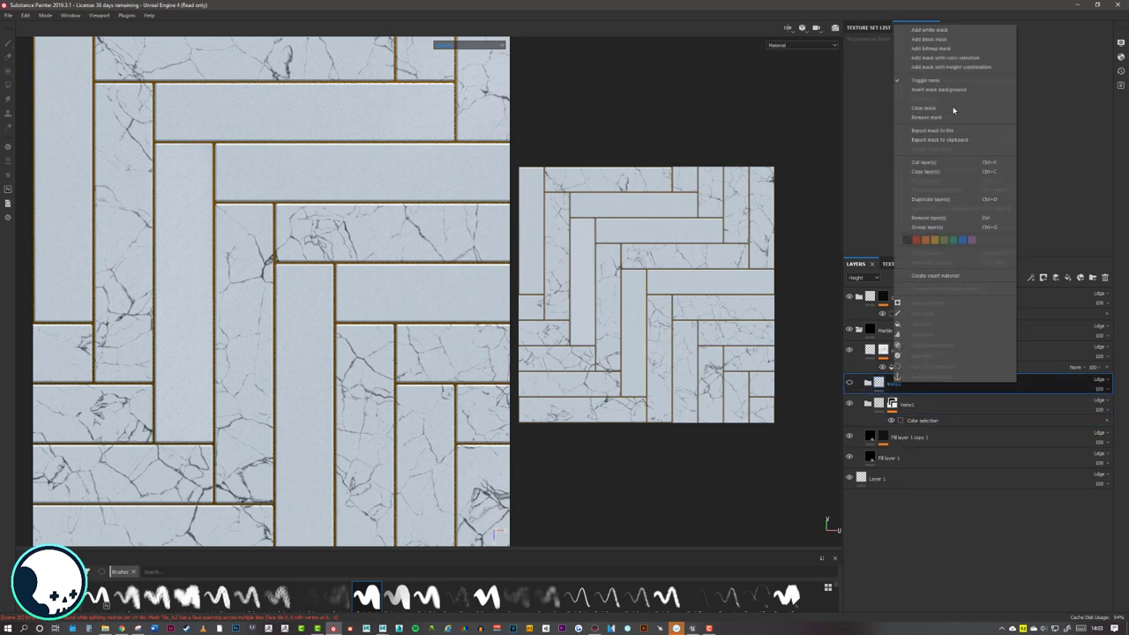
{"action": "left_click", "coordinate": [955, 58]}
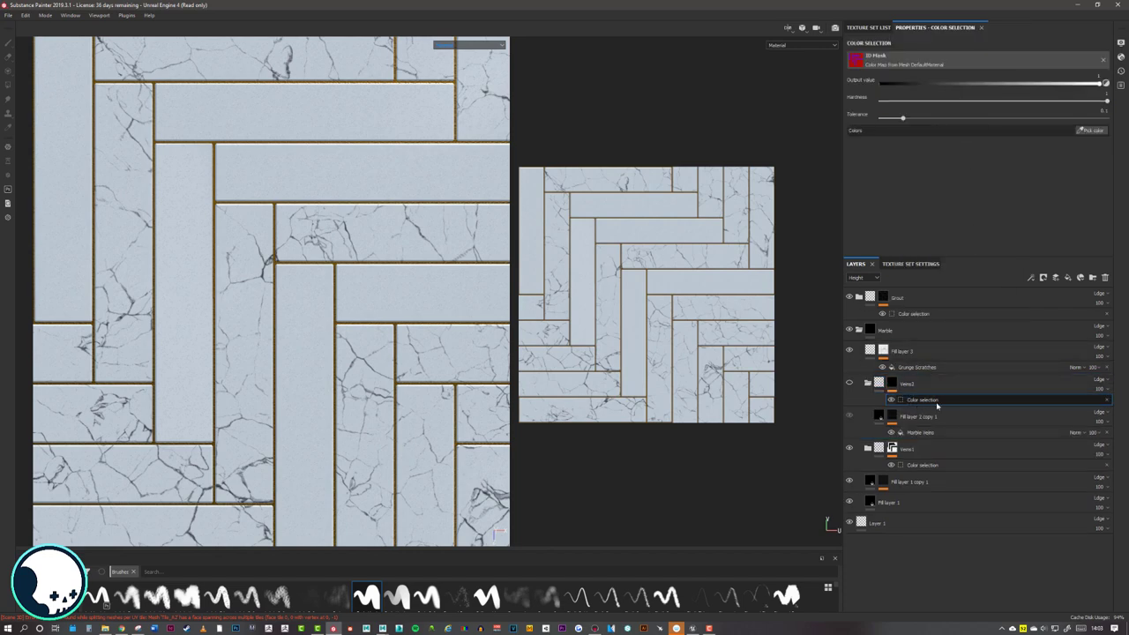
- Pick the purple tile colour from the ID map for Veins2's colour selection mask and make the folder visible
{"action": "left_click", "coordinate": [1097, 132]}
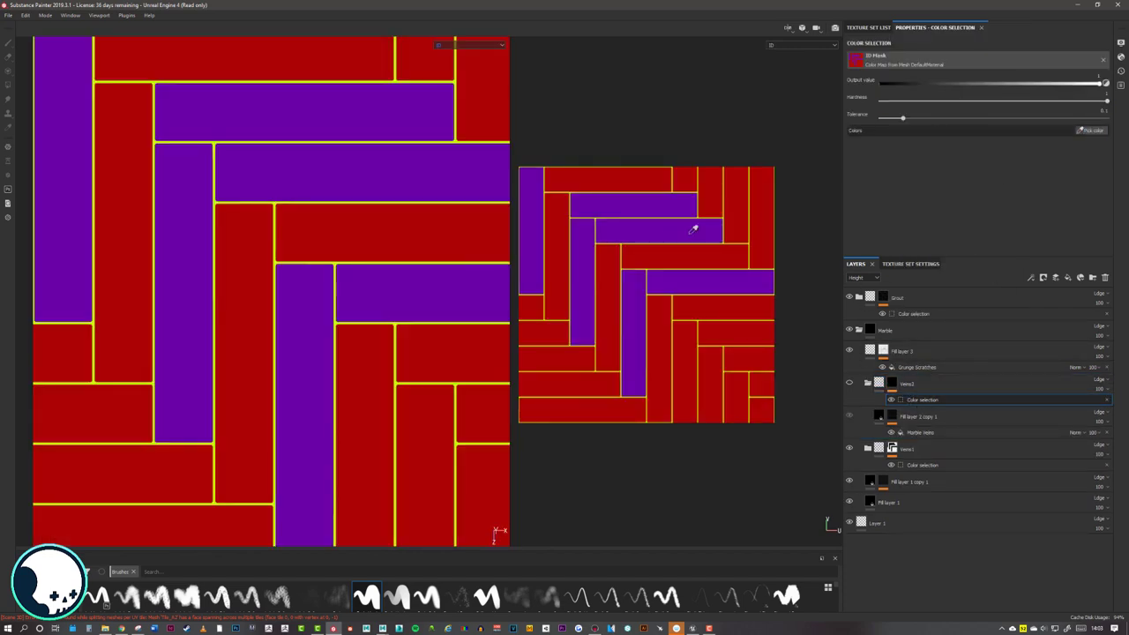
{"action": "left_click", "coordinate": [296, 176]}
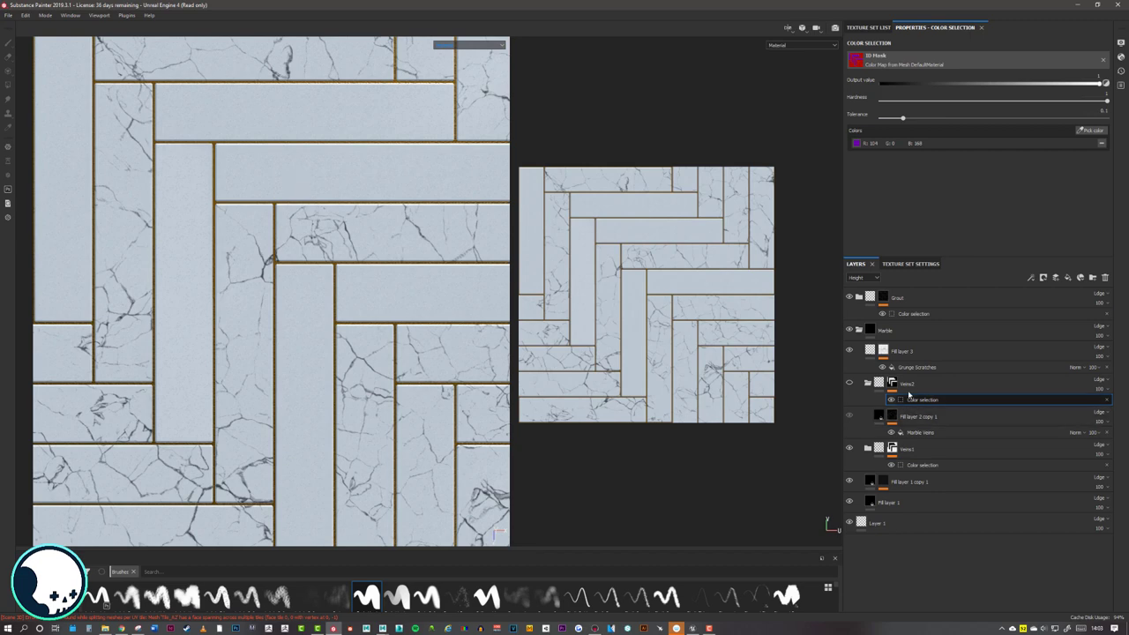
{"action": "left_click", "coordinate": [849, 385]}
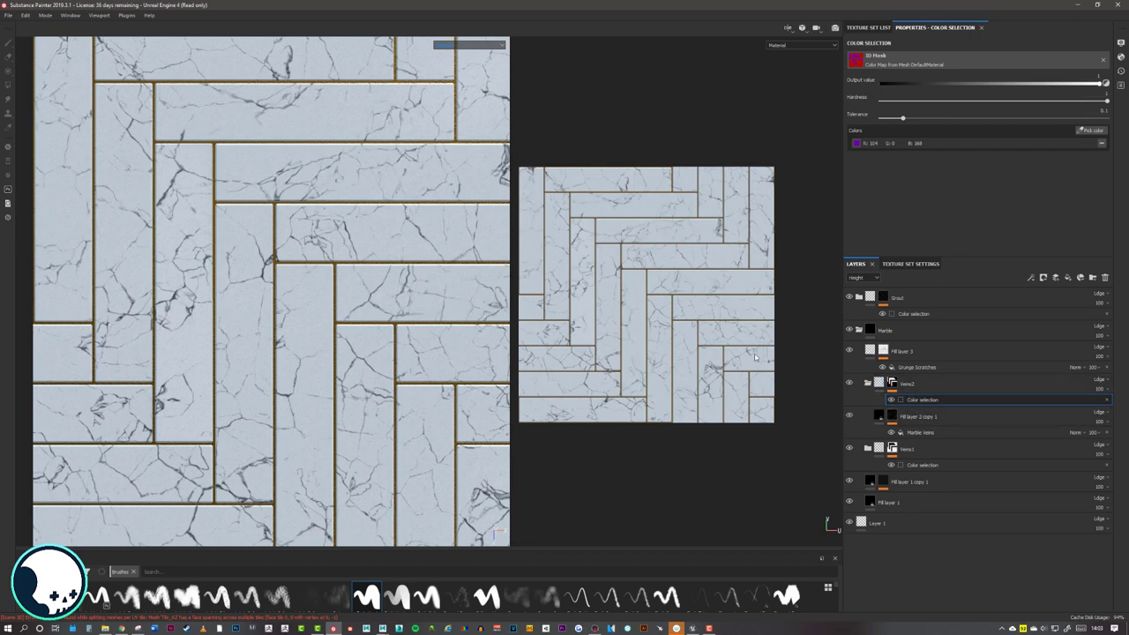
- Inspect the marble veins across the red and purple tiles up close, from above and at an angle
{"action": "scroll", "coordinate": [341, 250], "scroll_direction": "down", "scroll_amount": 5}
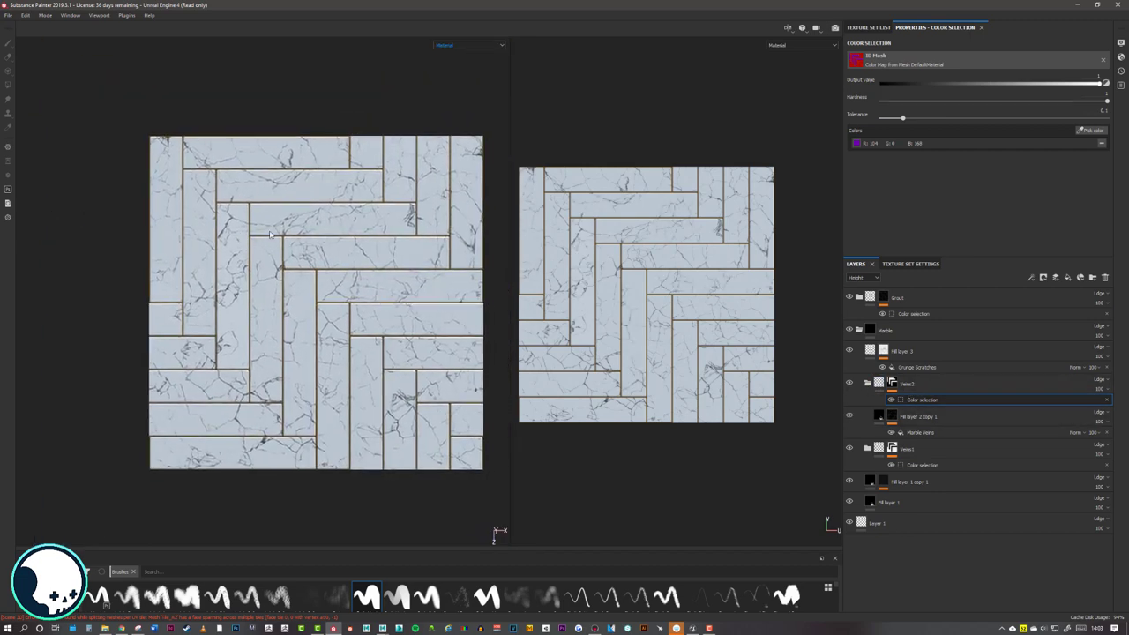
{"action": "right_click_drag", "start_coordinate": [302, 307], "coordinate": [340, 333], "text": "alt"}
{"action": "middle_click_drag", "start_coordinate": [340, 333], "coordinate": [414, 264], "text": "alt"}
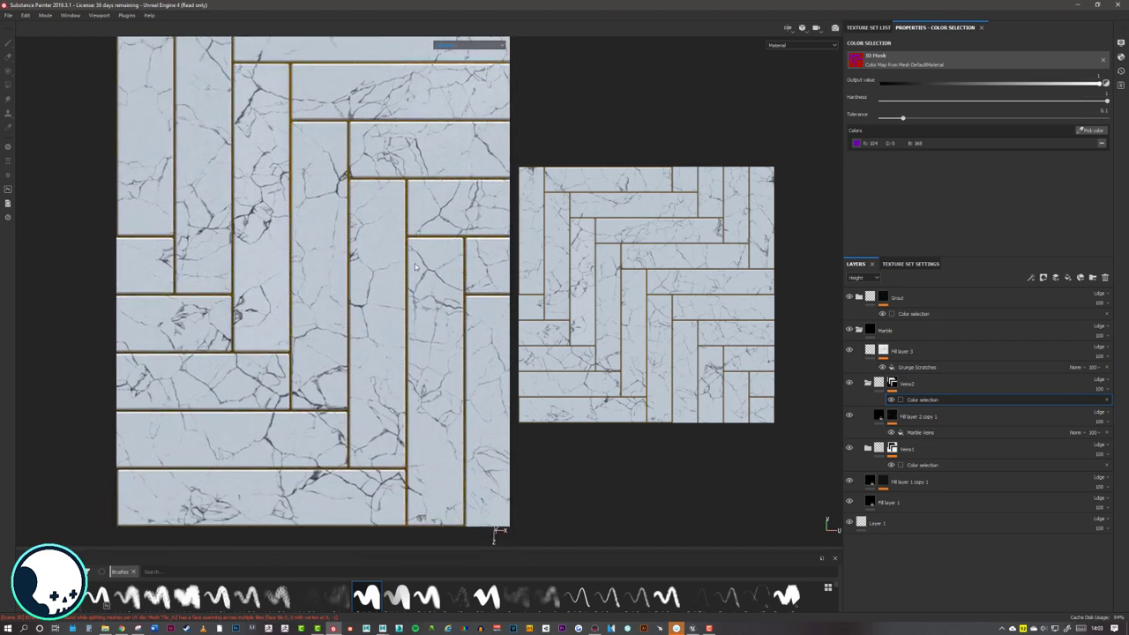
{"action": "right_click_drag", "start_coordinate": [415, 265], "coordinate": [270, 217], "text": "alt"}
{"action": "middle_click_drag", "start_coordinate": [305, 101], "coordinate": [212, 163], "text": "alt"}
{"action": "middle_click_drag", "start_coordinate": [338, 322], "coordinate": [304, 304], "text": "alt"}
{"action": "middle_click_drag", "start_coordinate": [128, 289], "coordinate": [271, 306]}
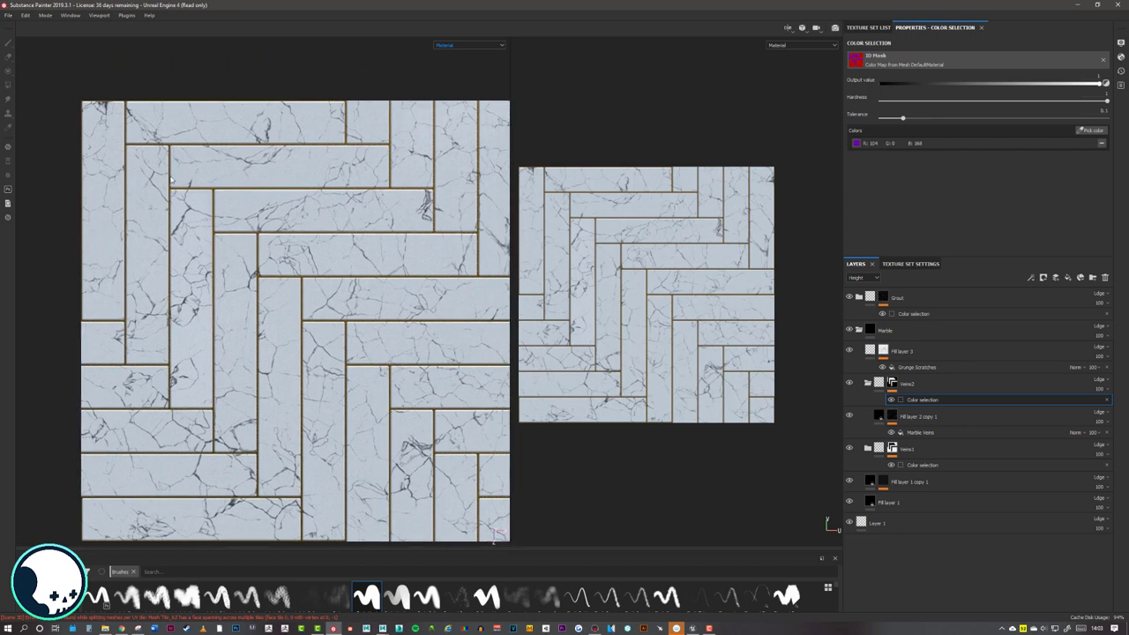
{"action": "middle_click_drag", "start_coordinate": [364, 370], "coordinate": [334, 360]}
{"action": "middle_click_drag", "start_coordinate": [213, 213], "coordinate": [255, 269]}
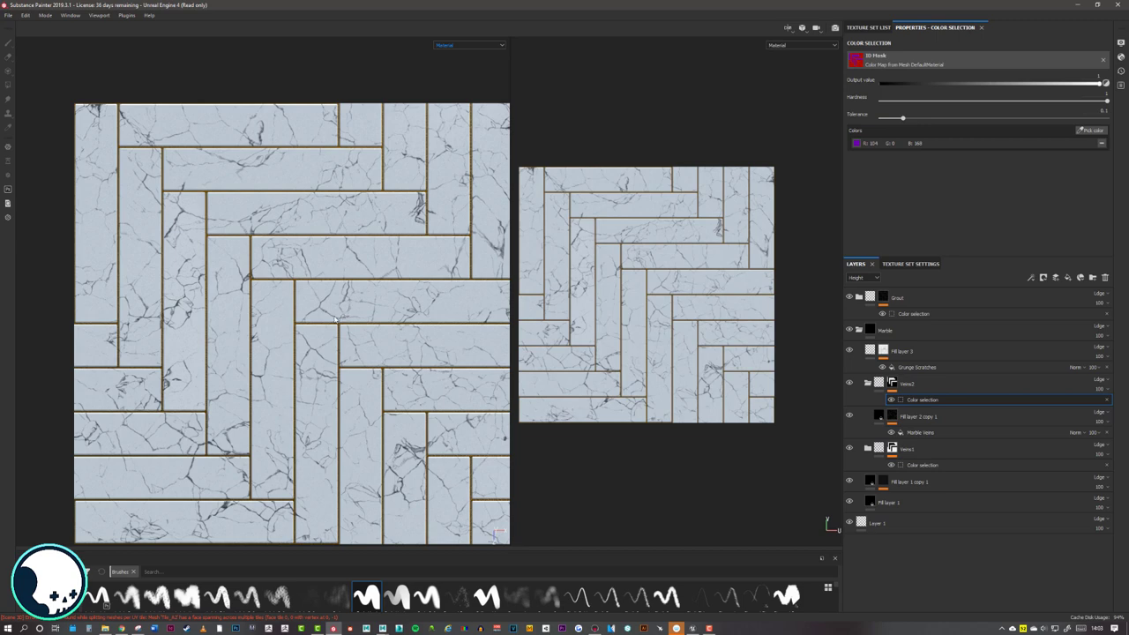
{"action": "middle_click_drag", "start_coordinate": [427, 331], "coordinate": [385, 292], "text": "alt"}
{"action": "scroll", "coordinate": [385, 292], "scroll_direction": "down", "scroll_amount": 1}
{"action": "middle_click_drag", "start_coordinate": [327, 271], "coordinate": [353, 287], "text": "alt"}
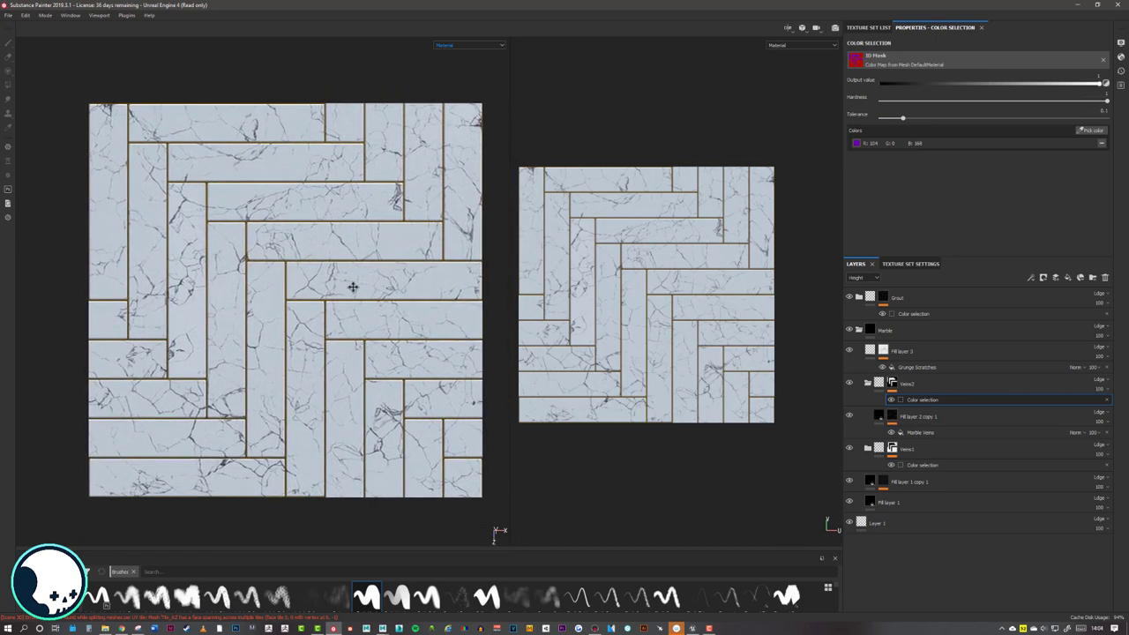
{"action": "left_click_drag", "start_coordinate": [574, 294], "coordinate": [296, 140], "text": "alt"}
{"action": "right_click_drag", "start_coordinate": [296, 140], "coordinate": [320, 136], "text": "shift"}
{"action": "left_click_drag", "start_coordinate": [320, 165], "coordinate": [274, 295], "text": "alt"}
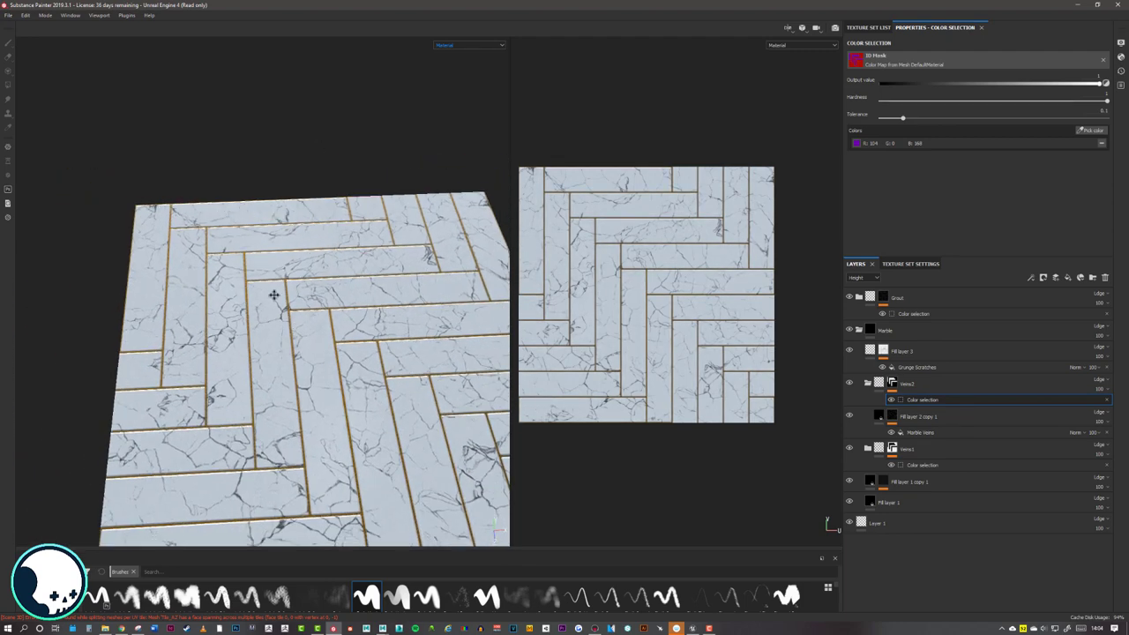
{"action": "middle_click_drag", "start_coordinate": [274, 295], "coordinate": [213, 228], "text": "alt"}
- Collapse the Marble folder and create a folder named Dirt above the Grout folder
{"action": "left_click", "coordinate": [882, 303]}
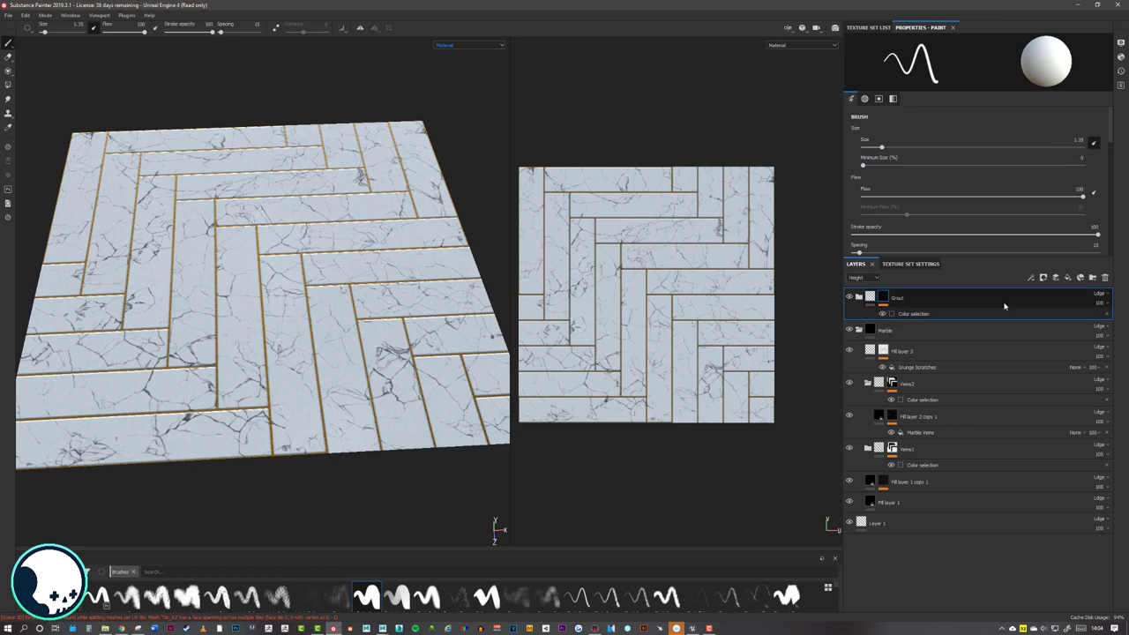
{"action": "left_click", "coordinate": [858, 329]}
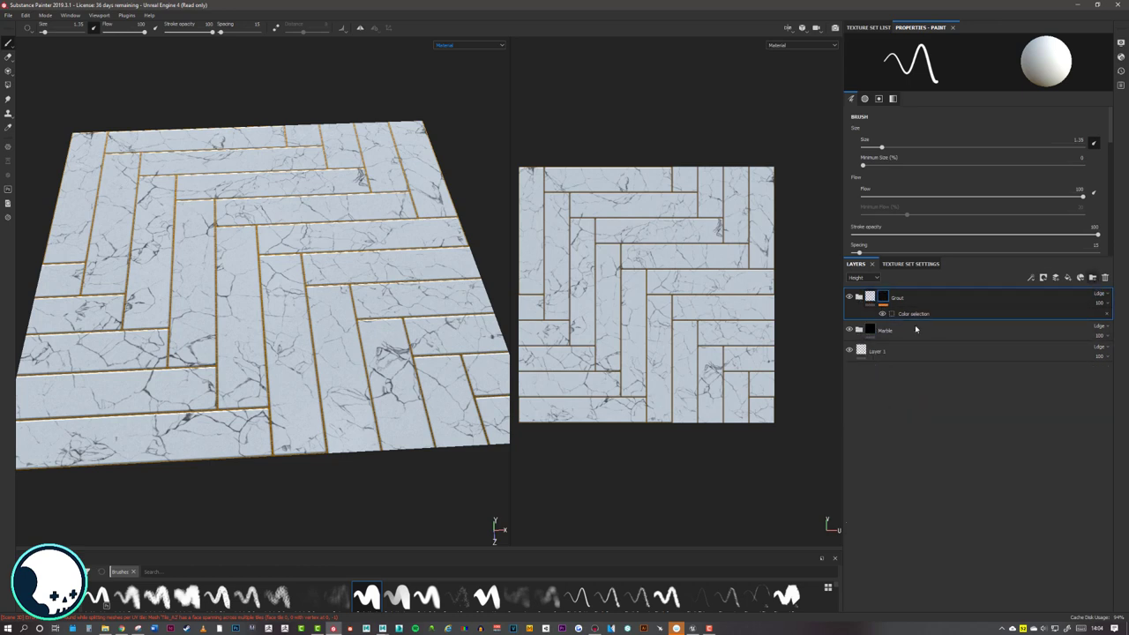
{"action": "double_click", "coordinate": [891, 300]}
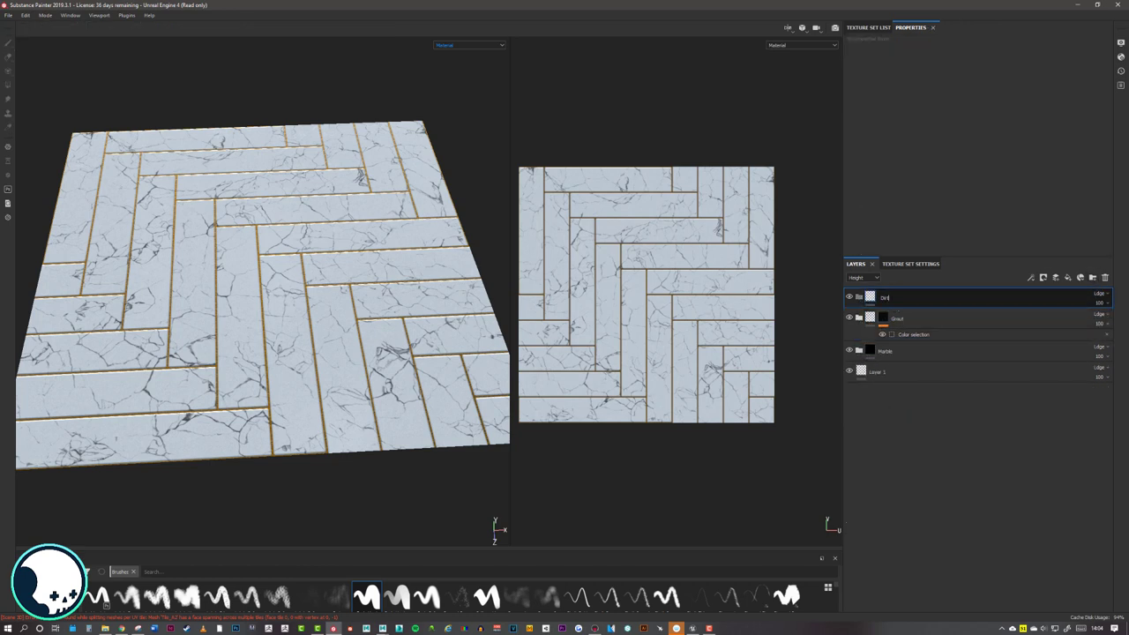
- Add a fill layer with a dark base colour to the Dirt folder and give the folder a black mask
{"action": "left_click", "coordinate": [1070, 279]}
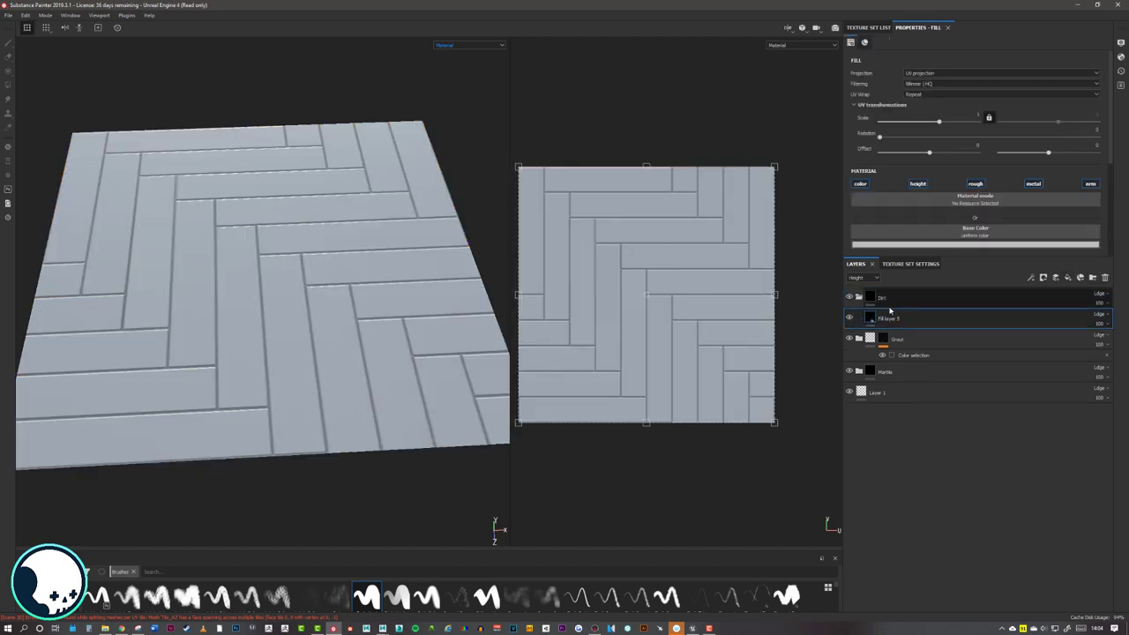
{"action": "scroll", "coordinate": [963, 165], "scroll_direction": "down", "scroll_amount": 3}
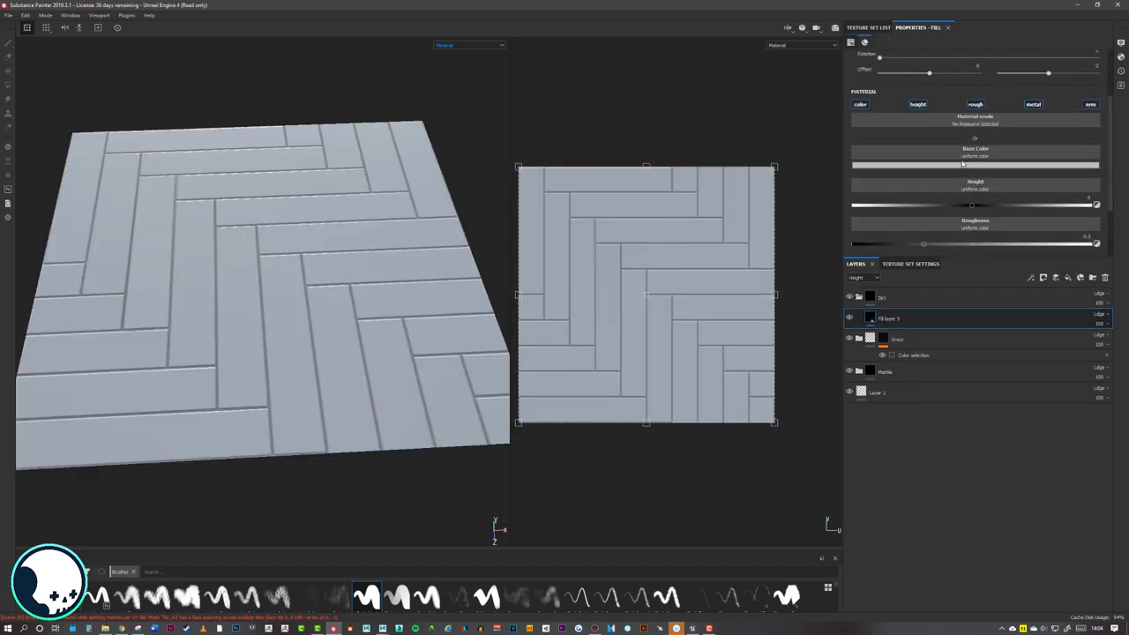
{"action": "left_click", "coordinate": [966, 165]}
{"action": "left_click", "coordinate": [1025, 236]}
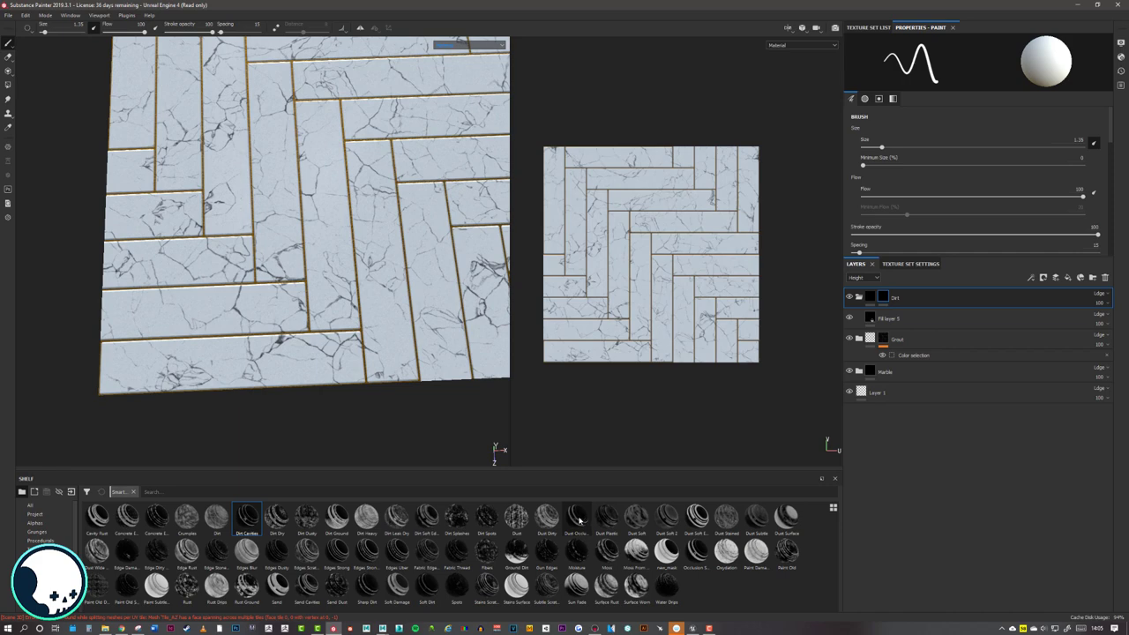
- Apply the Dust Occlusion smart mask to the Dirt folder and tune its generator: level 0.1, contrast 0.44, grunge amount 0.89, scale 3, edges masking 0.51
{"action": "left_click_drag", "start_coordinate": [577, 519], "coordinate": [914, 305]}
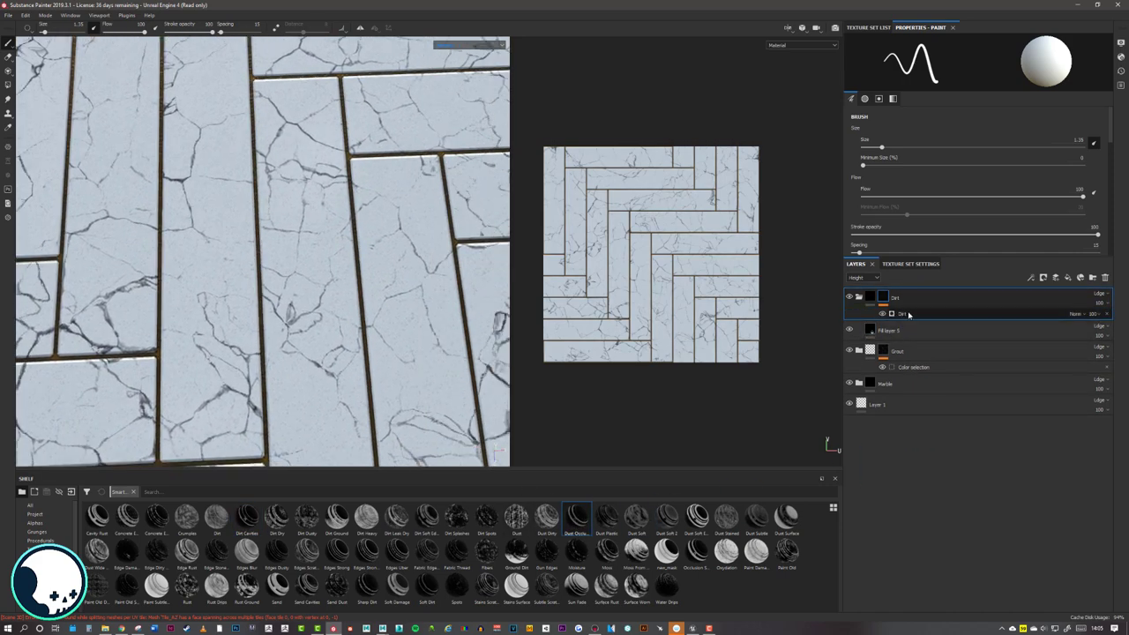
{"action": "left_click", "coordinate": [1008, 319]}
{"action": "scroll", "coordinate": [958, 199], "scroll_direction": "up", "scroll_amount": 5}
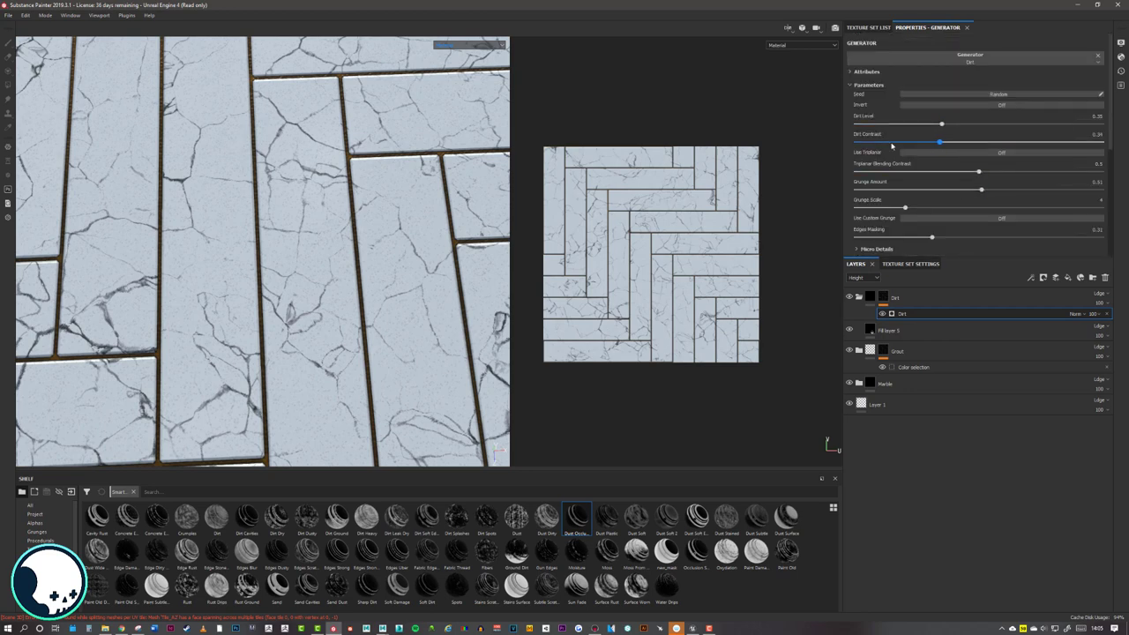
{"action": "left_click_drag", "start_coordinate": [956, 140], "coordinate": [1019, 139]}
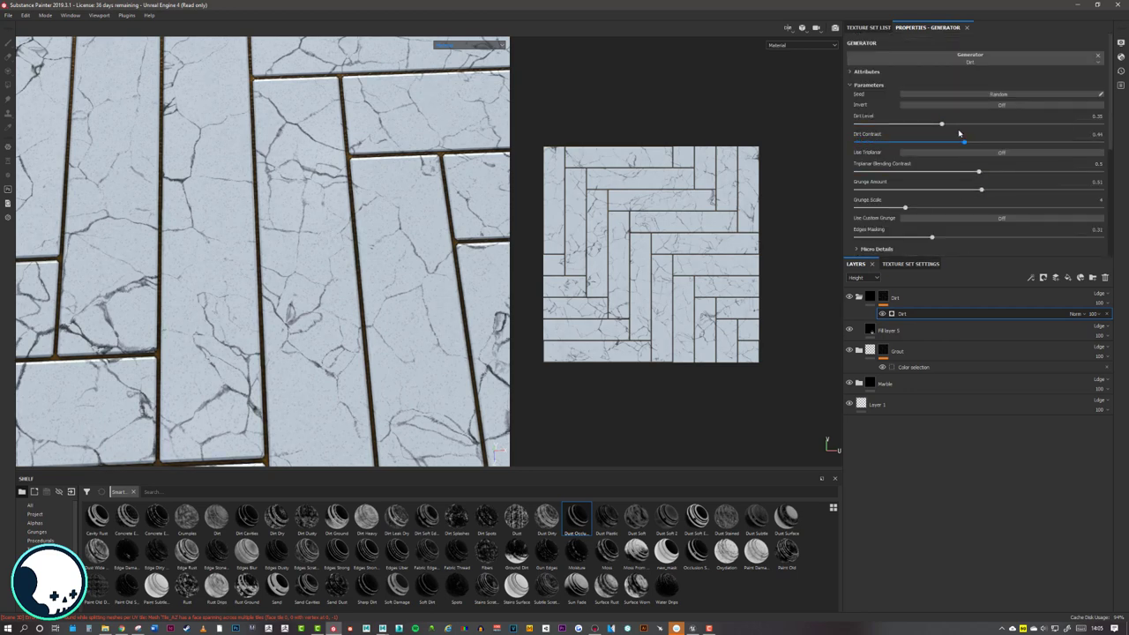
{"action": "left_click_drag", "start_coordinate": [910, 128], "coordinate": [862, 128]}
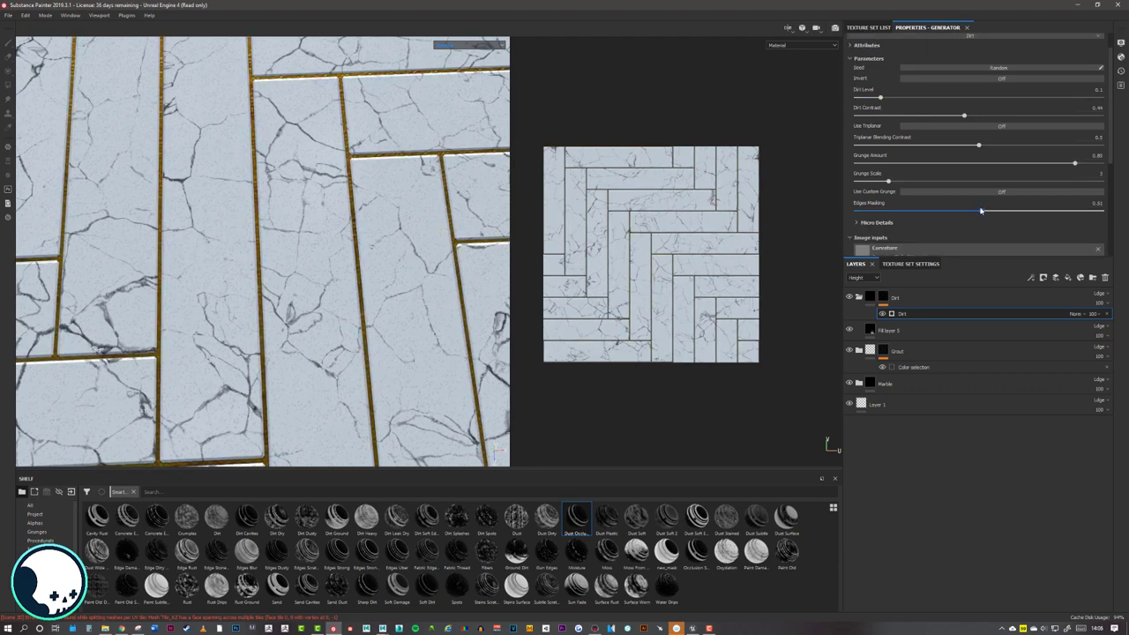
- Examine the dirt along the grout lines up close and across the whole tile from different angles
{"action": "left_click_drag", "start_coordinate": [353, 264], "coordinate": [698, 319], "text": "alt"}
{"action": "right_click_drag", "start_coordinate": [698, 319], "coordinate": [565, 212], "text": "alt"}
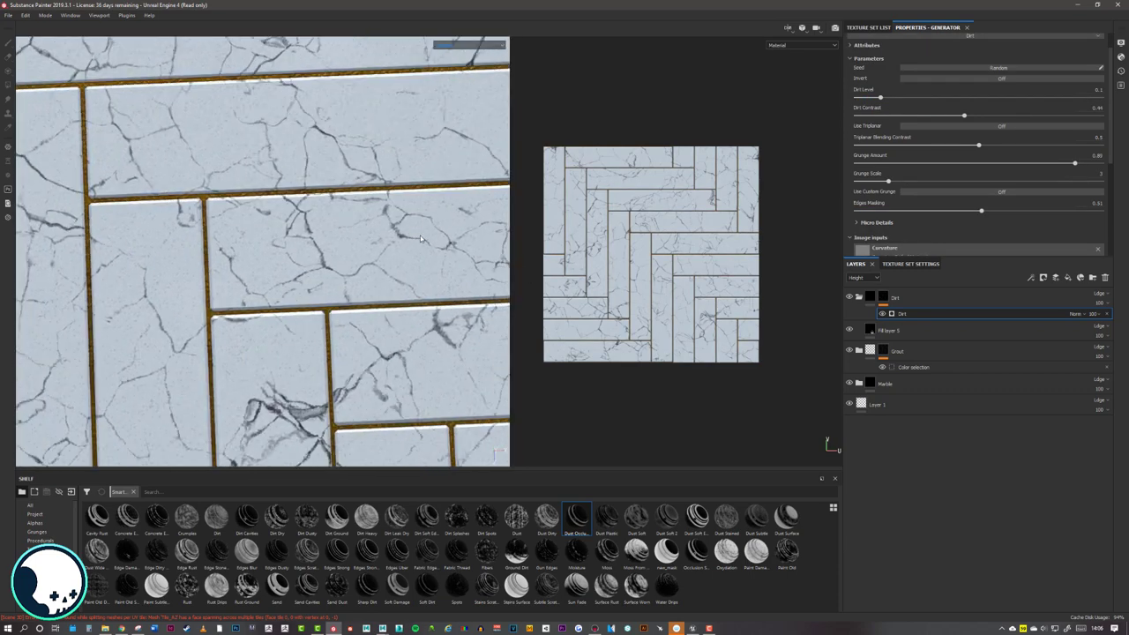
{"action": "middle_click_drag", "start_coordinate": [503, 203], "coordinate": [353, 200], "text": "alt"}
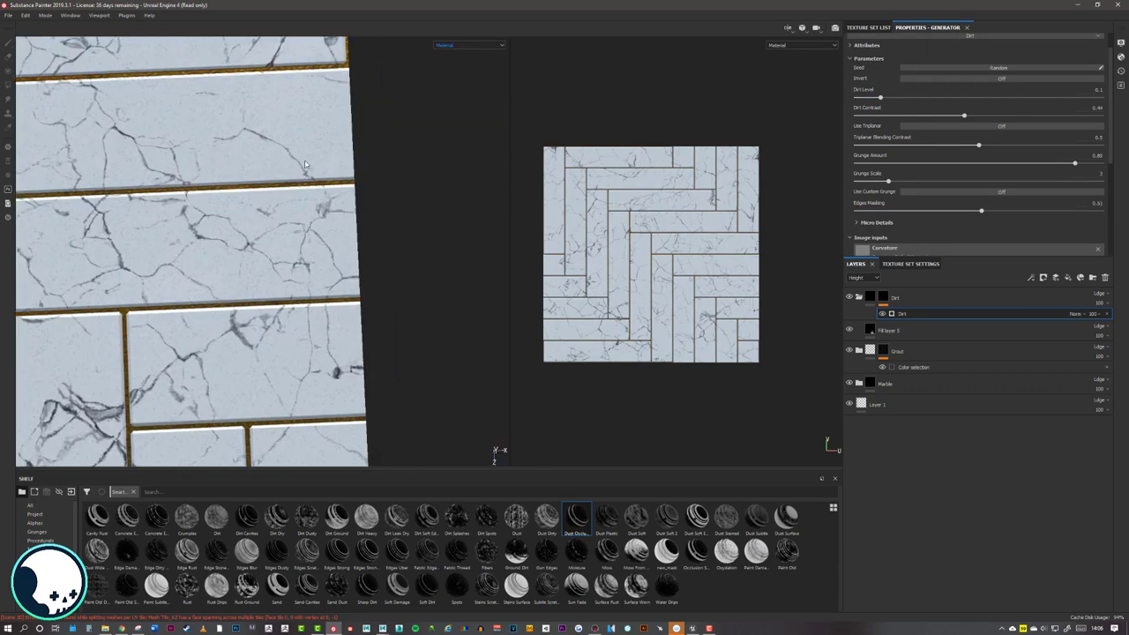
{"action": "right_click_drag", "start_coordinate": [306, 164], "coordinate": [163, 136], "text": "alt"}
{"action": "middle_click_drag", "start_coordinate": [163, 137], "coordinate": [344, 267], "text": "alt"}
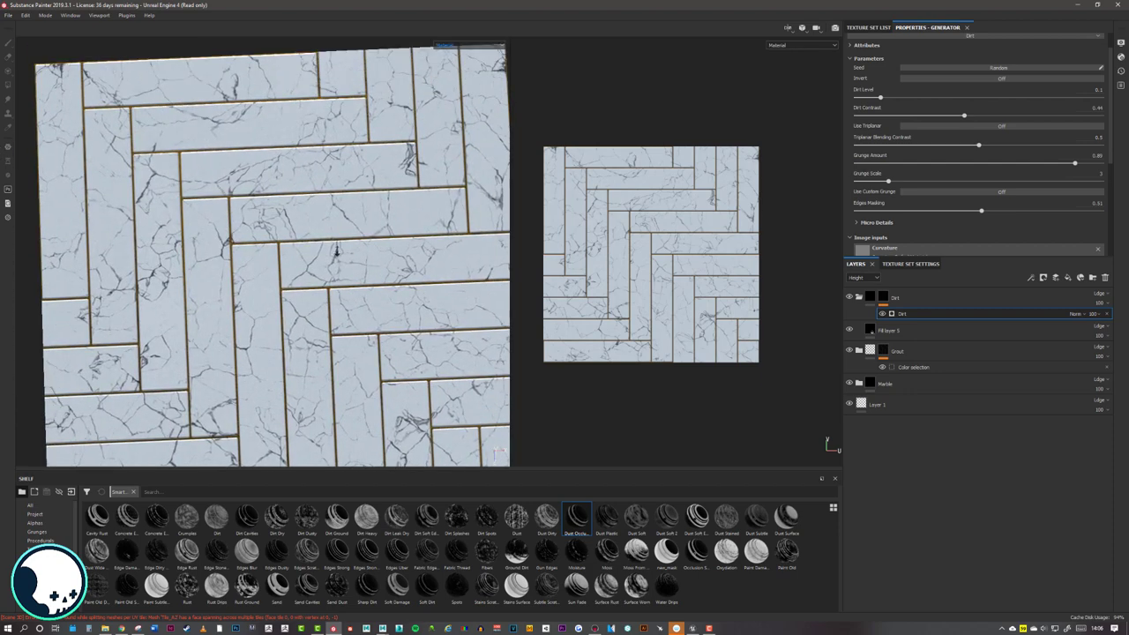
{"action": "left_click_drag", "start_coordinate": [336, 251], "coordinate": [412, 102], "text": "alt"}
{"action": "right_click_drag", "start_coordinate": [412, 103], "coordinate": [419, 110], "text": "shift"}
{"action": "left_click_drag", "start_coordinate": [419, 111], "coordinate": [369, 241], "text": "alt+shift"}
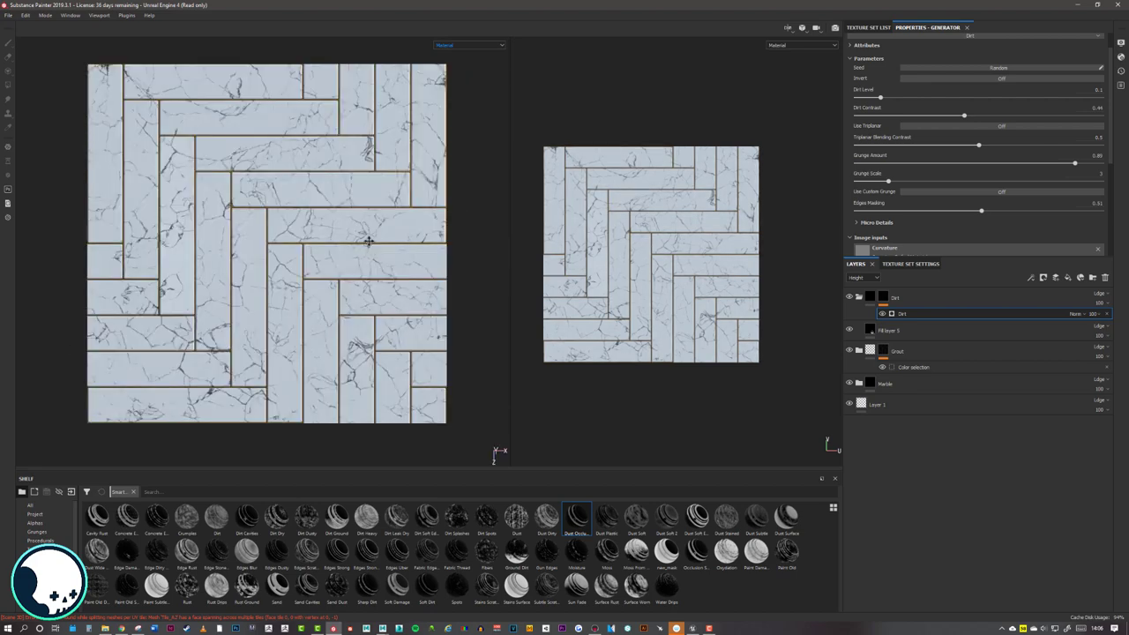
{"action": "middle_click_drag", "start_coordinate": [368, 241], "coordinate": [377, 254], "text": "alt"}
- Save the project as MarbleTile_A and export its textures as 8-bit PNG at 2048x2048 with the Unreal Engine 4 (Packed)_JustName configuration
{"action": "left_click", "coordinate": [8, 16]}
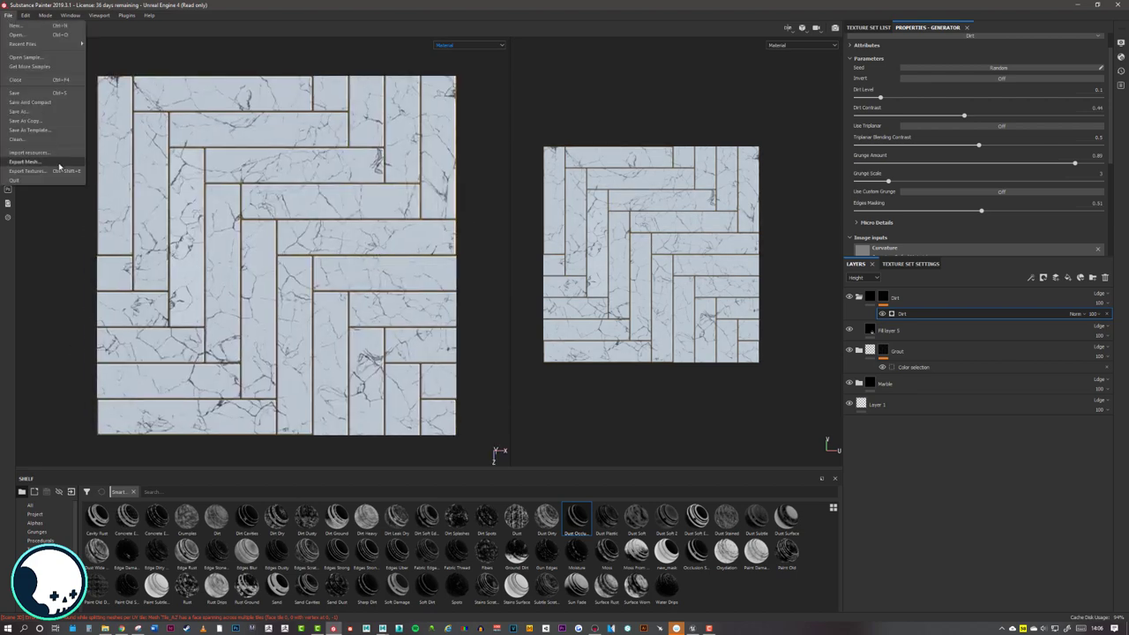
{"action": "left_click", "coordinate": [209, 51]}
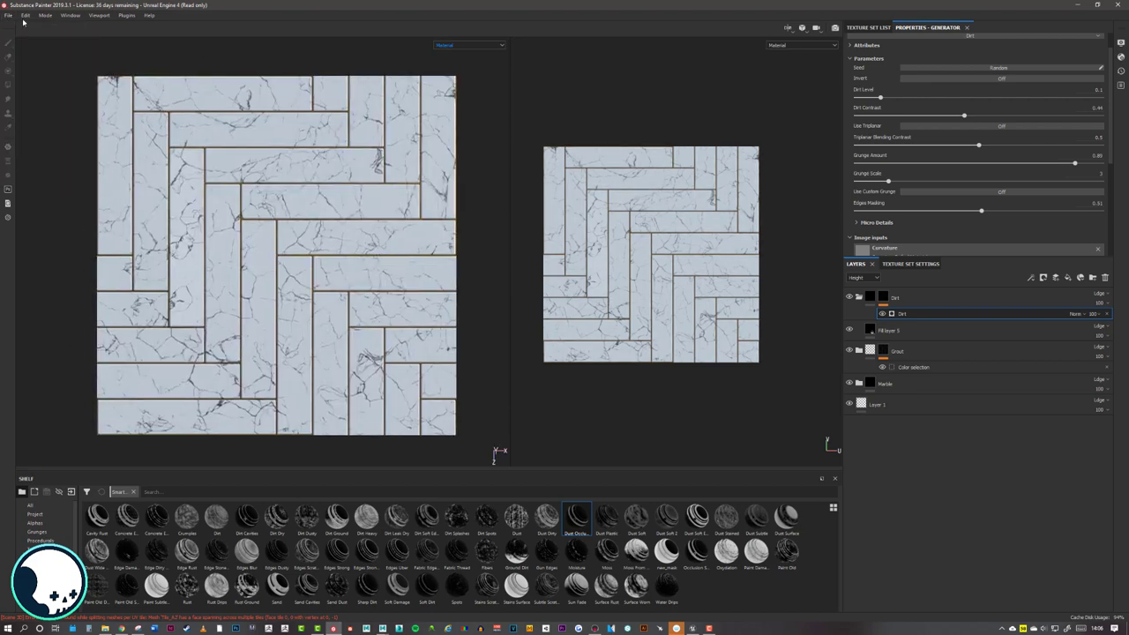
{"action": "left_click", "coordinate": [10, 16]}
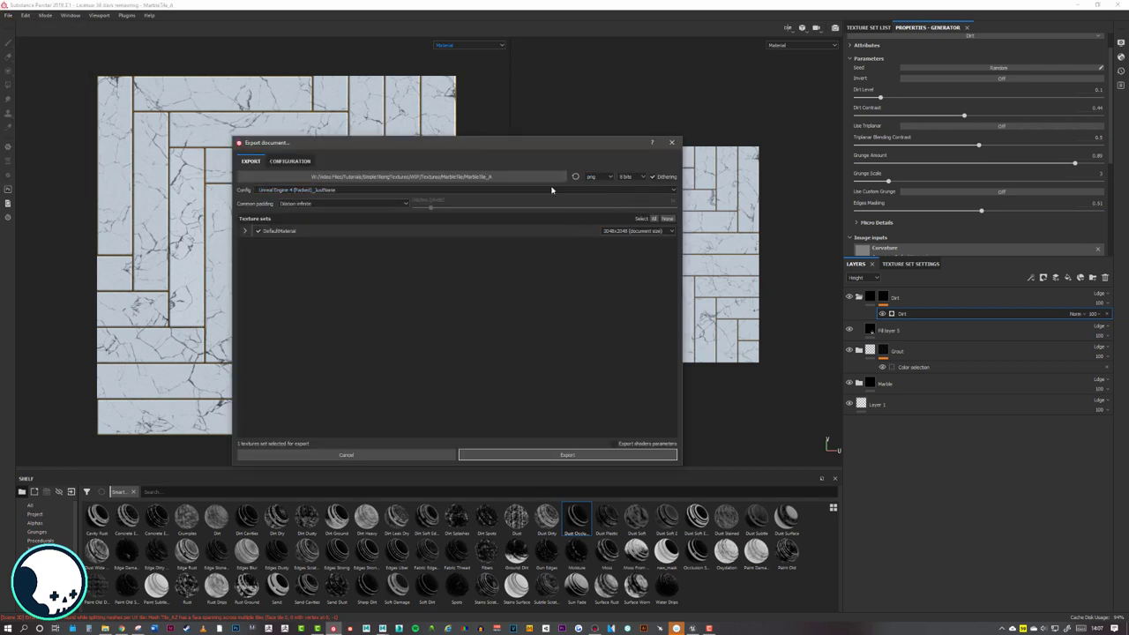
{"action": "left_click", "coordinate": [574, 458]}
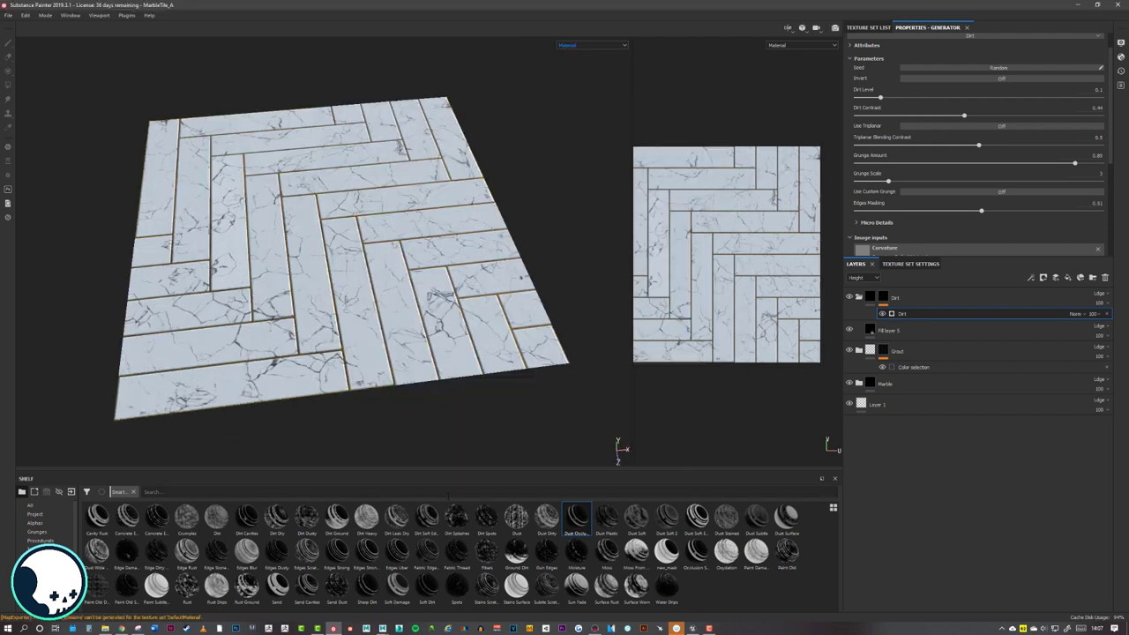
- Switch to Unreal Engine and create a folder named MarbleTile inside LightingAndLightmaps/Materials/Textures
{"action": "left_click", "coordinate": [694, 628]}
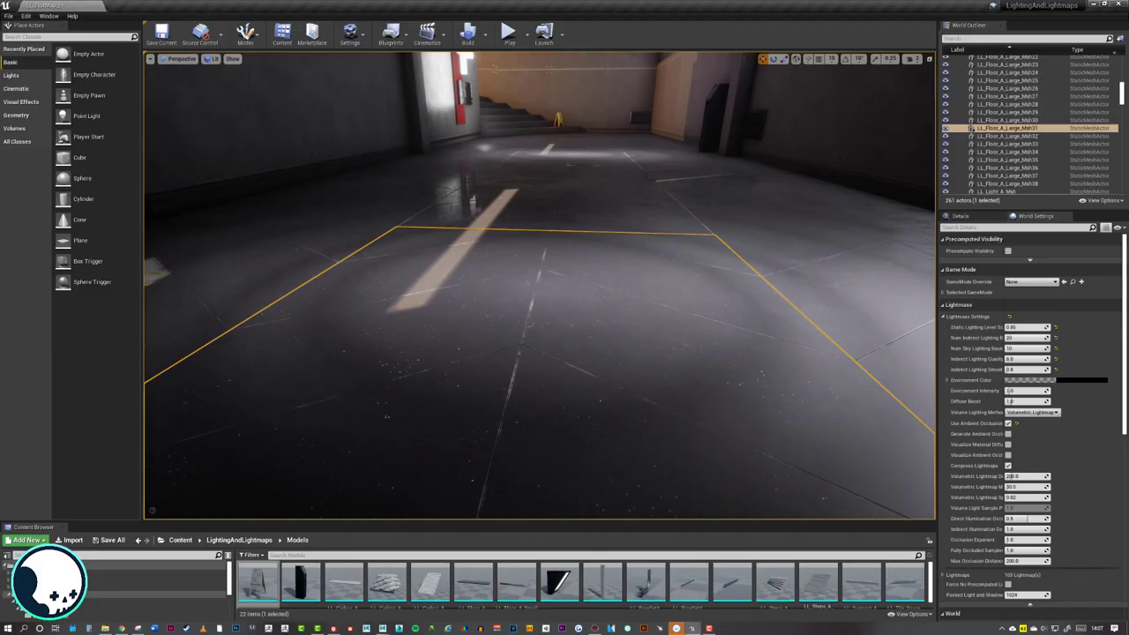
{"action": "right_click_drag", "start_coordinate": [599, 353], "coordinate": [737, 393]}
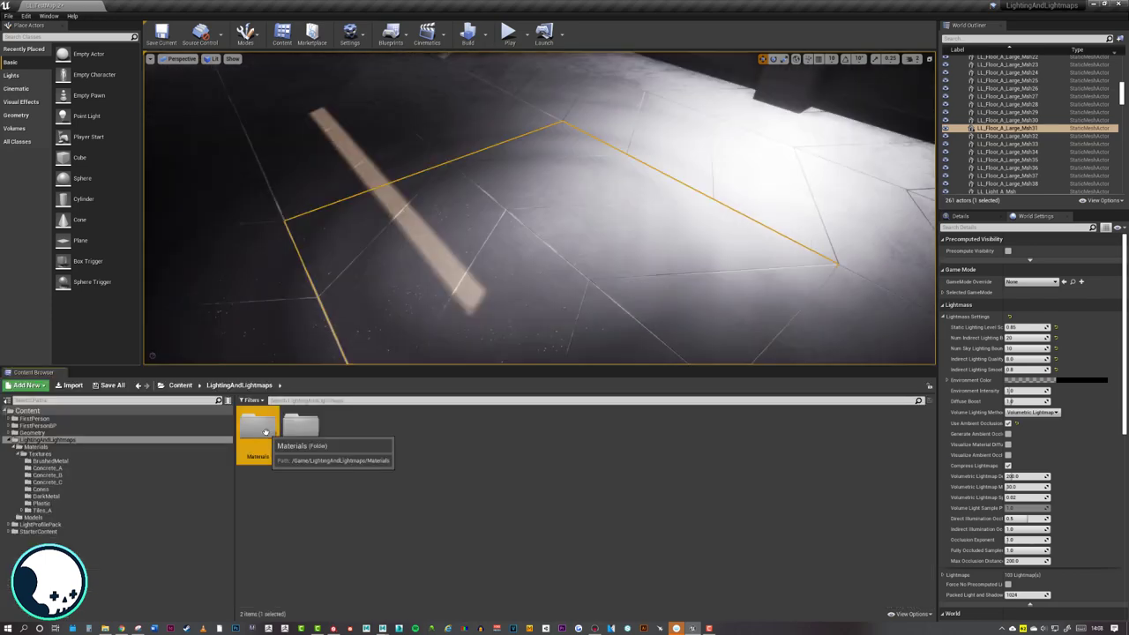
{"action": "double_click", "coordinate": [265, 432]}
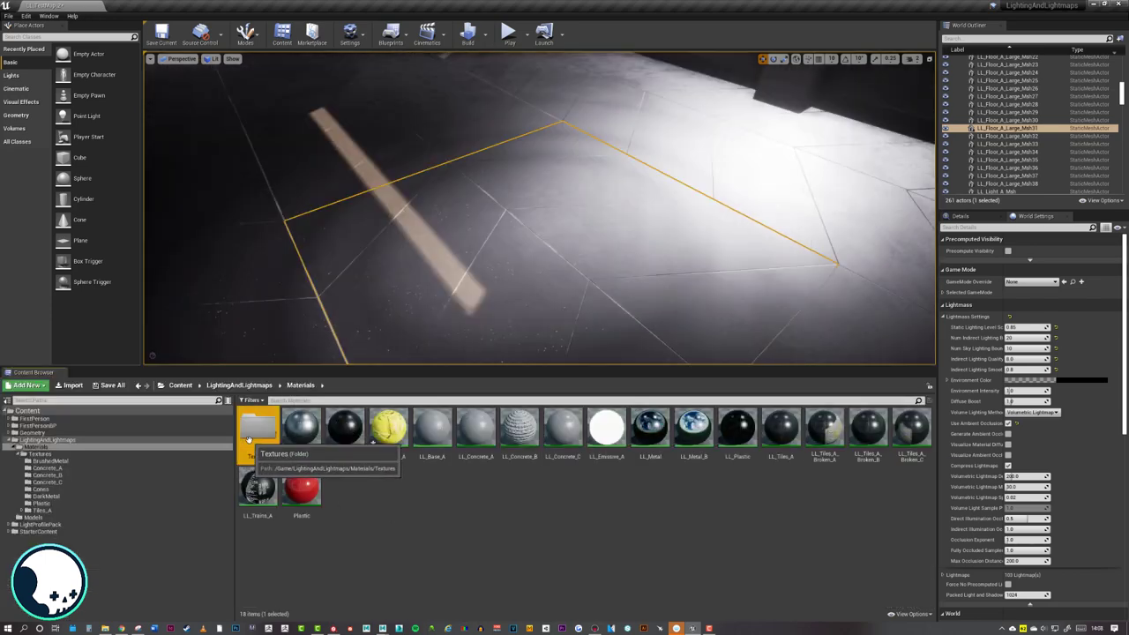
{"action": "double_click", "coordinate": [255, 430]}
{"action": "right_click", "coordinate": [393, 540]}
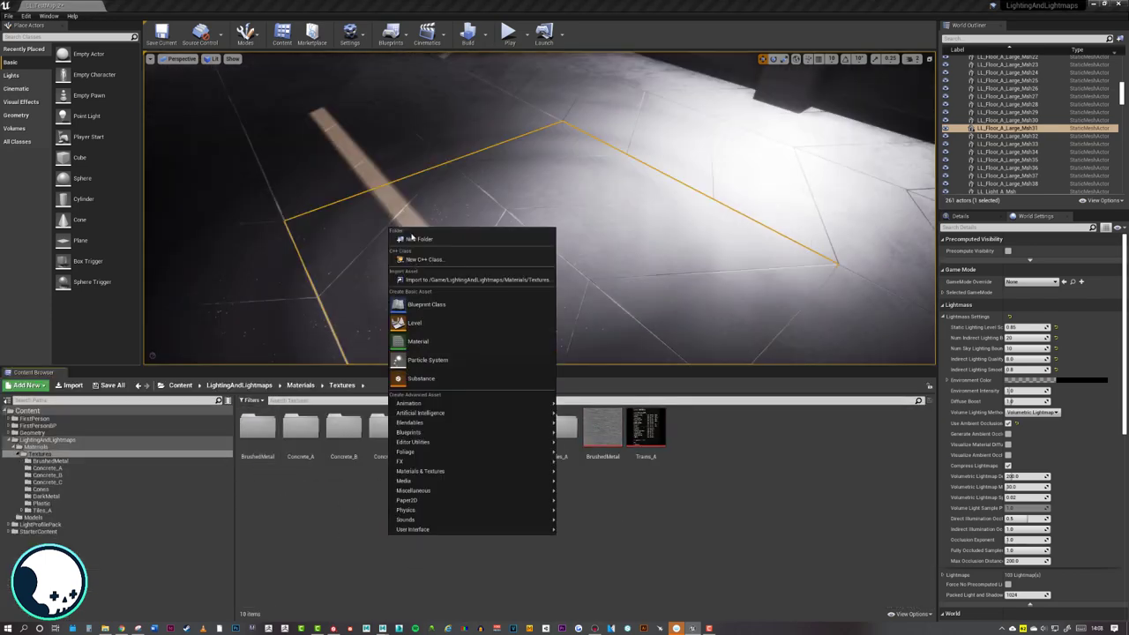
{"action": "left_click", "coordinate": [529, 242]}
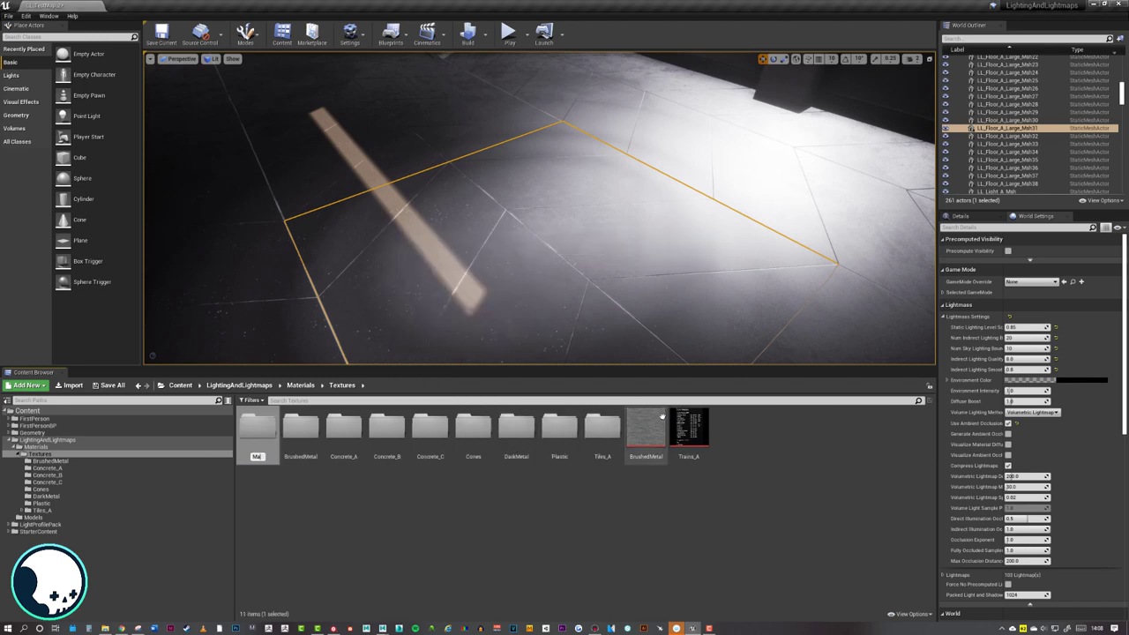
{"action": "type", "text": "MarbleTile"}
{"action": "key", "text": "Return"}
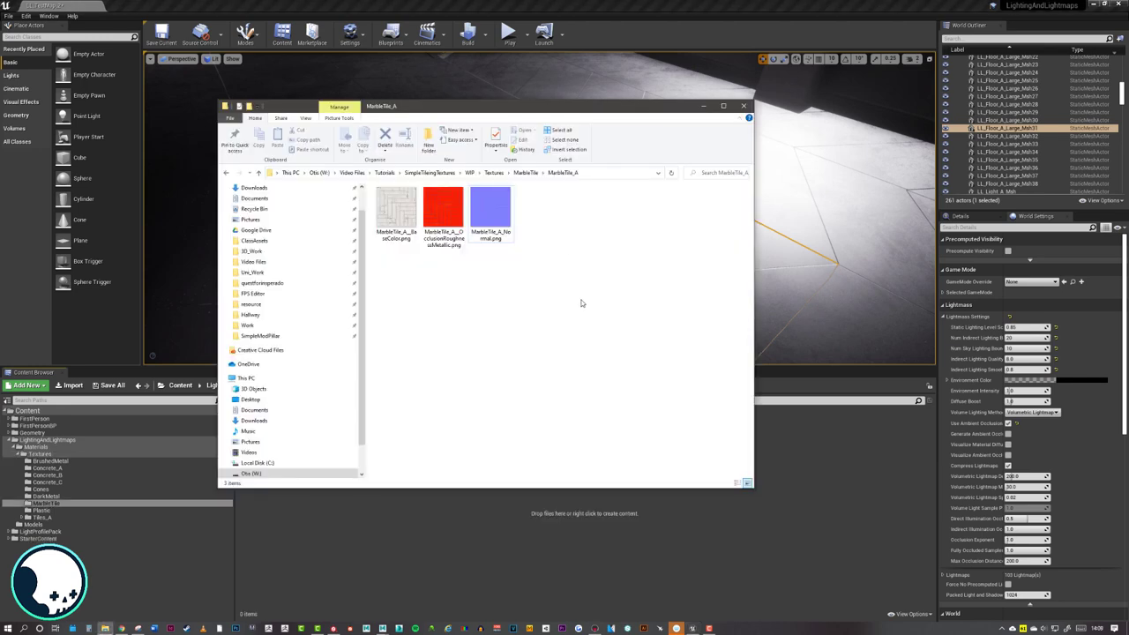
- Import the exported BaseColor, OcclusionRoughnessMetallic and Normal PNGs of MarbleTile_A into the MarbleTile folder
{"action": "left_click_drag", "start_coordinate": [582, 300], "coordinate": [399, 200]}
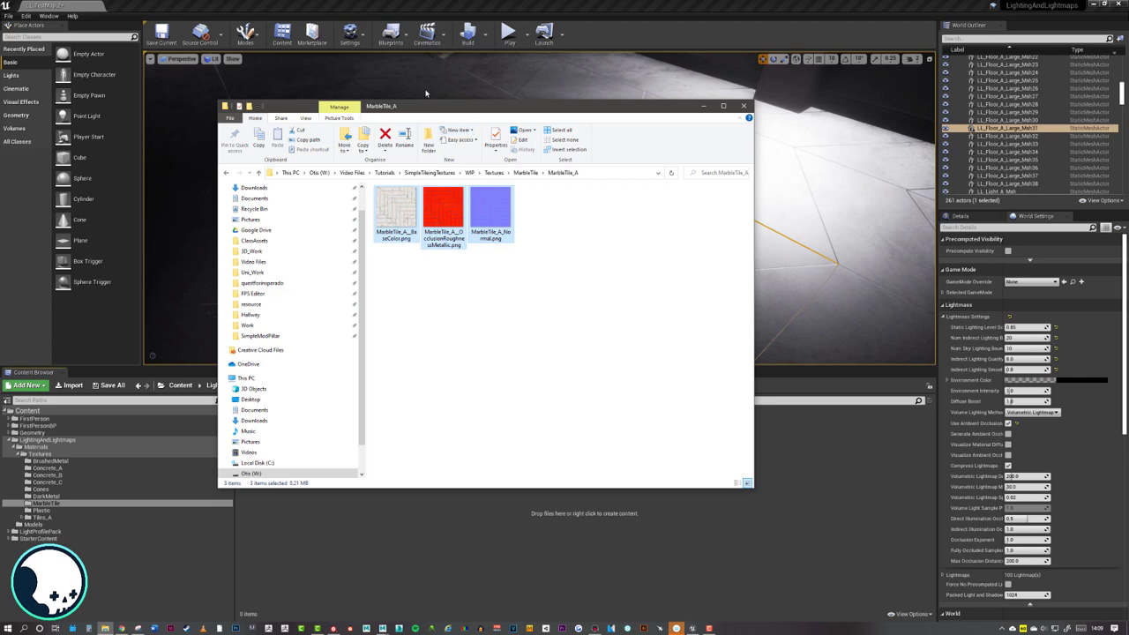
{"action": "left_click_drag", "start_coordinate": [425, 105], "coordinate": [300, 61]}
{"action": "left_click_drag", "start_coordinate": [317, 172], "coordinate": [486, 527]}
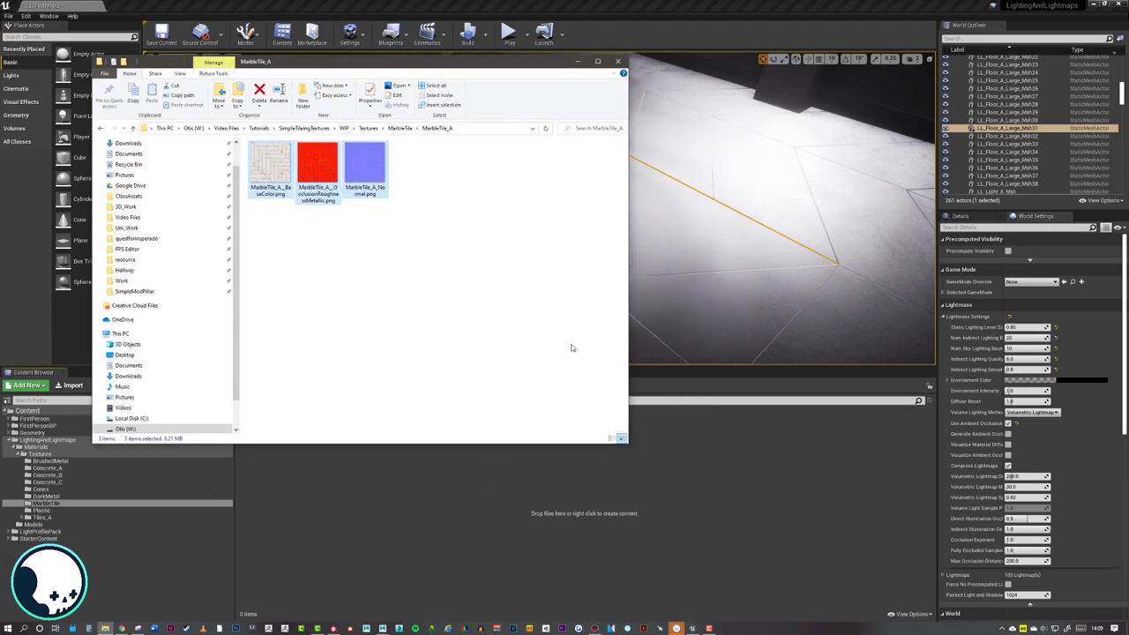
{"action": "left_click", "coordinate": [579, 63]}
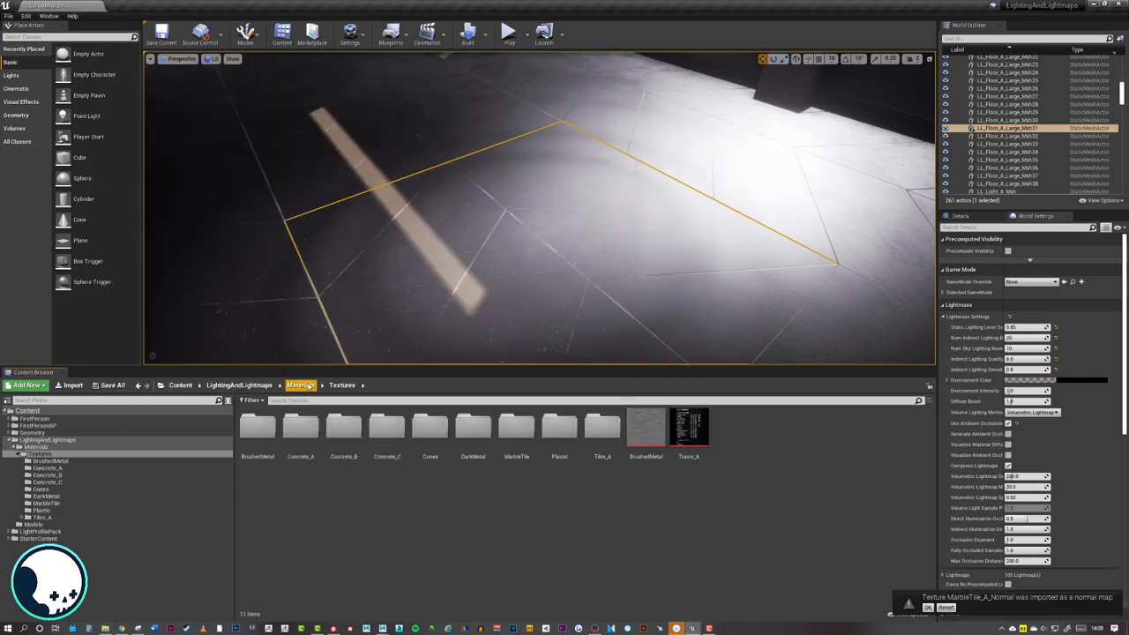
- Create a material named MarbleTile_A in the Materials folder and open it for editing
{"action": "left_click", "coordinate": [36, 446]}
{"action": "right_click", "coordinate": [474, 505]}
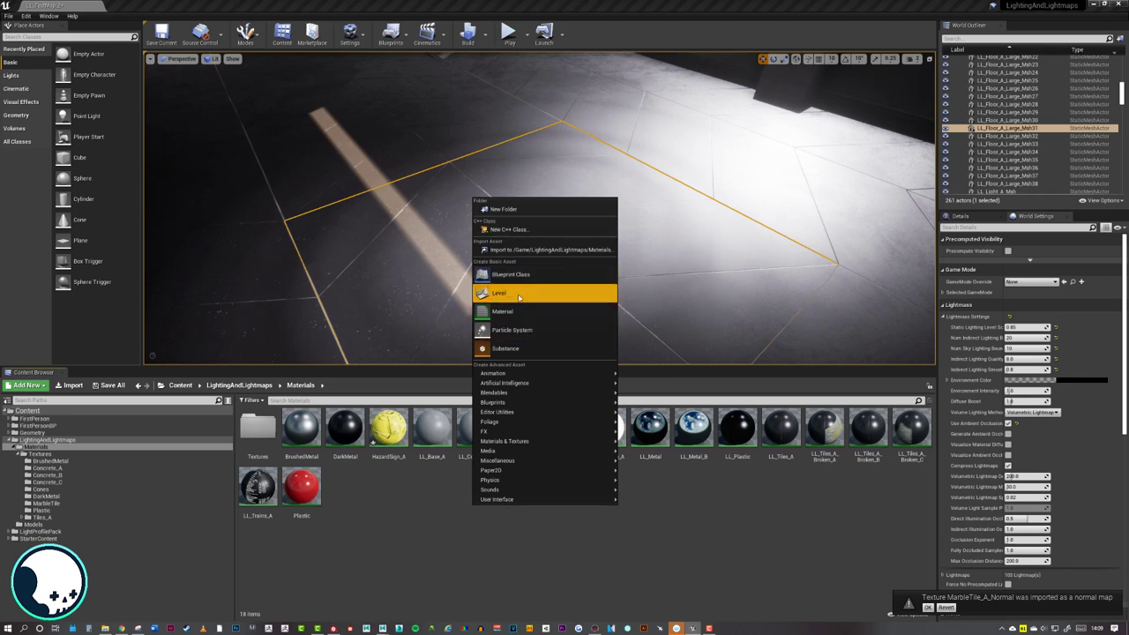
{"action": "left_click", "coordinate": [502, 311]}
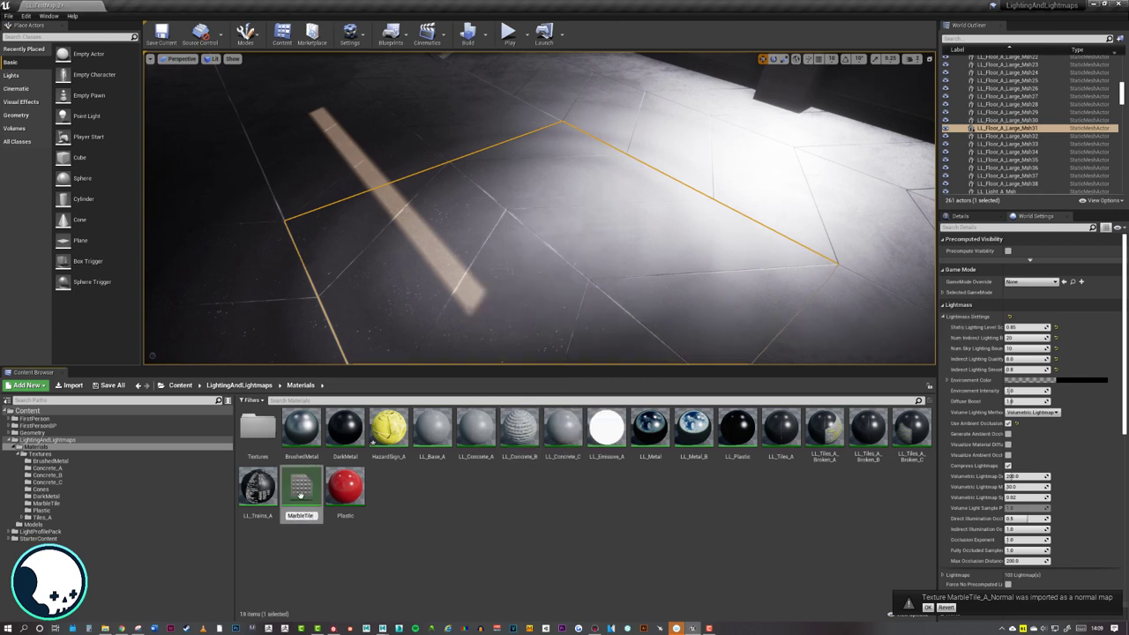
{"action": "key", "text": "Return"}
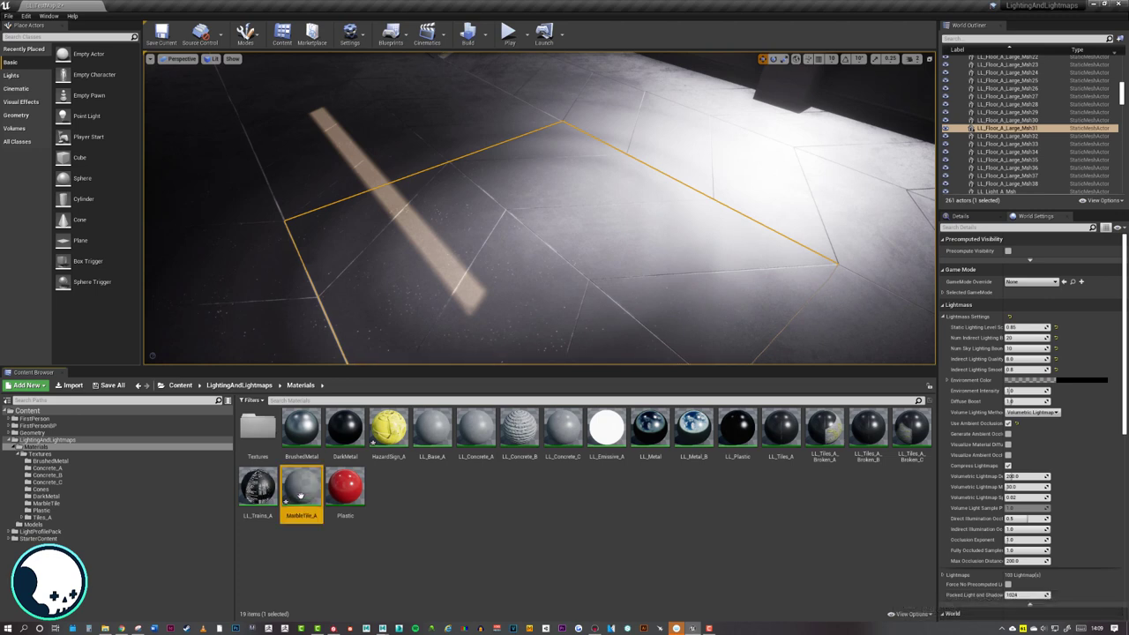
{"action": "double_click", "coordinate": [301, 488]}
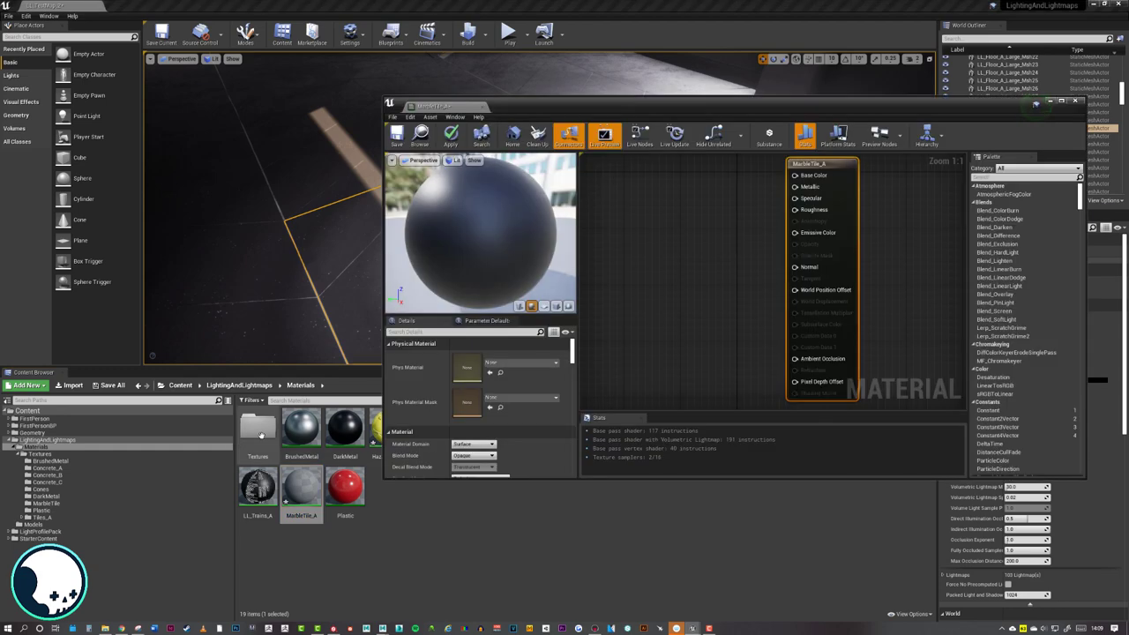
- Turn off sRGB for the OcclusionRoughnessMetallic texture in the MarbleTile folder, then save and close it
{"action": "double_click", "coordinate": [258, 430]}
{"action": "left_click_drag", "start_coordinate": [514, 108], "coordinate": [659, 36]}
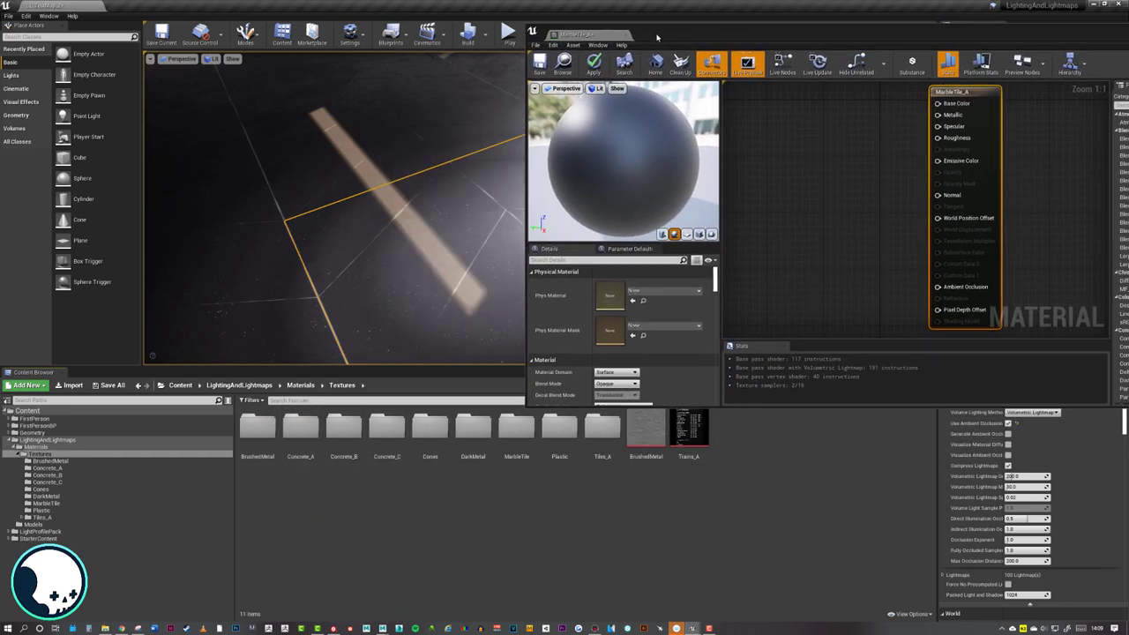
{"action": "double_click", "coordinate": [516, 431]}
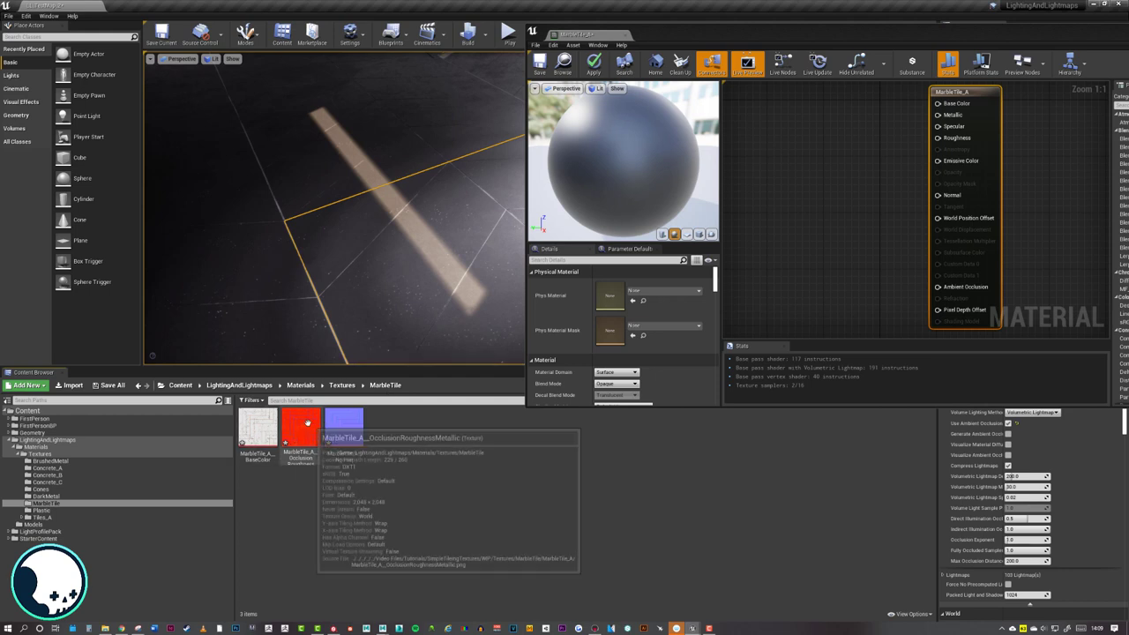
{"action": "left_click", "coordinate": [263, 446]}
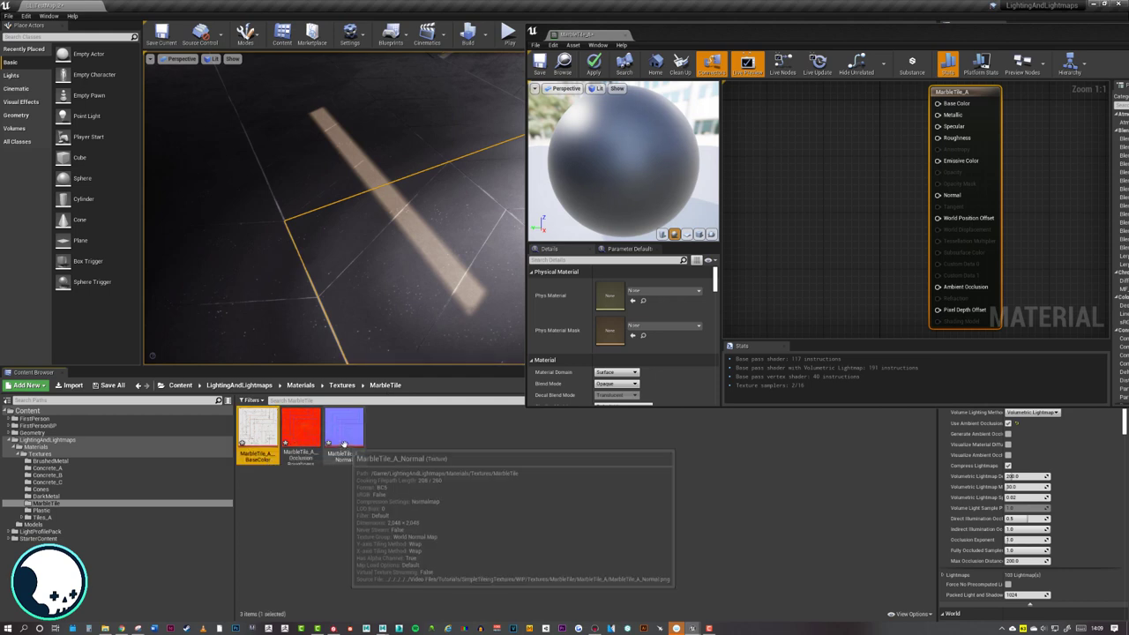
{"action": "left_click", "coordinate": [305, 434]}
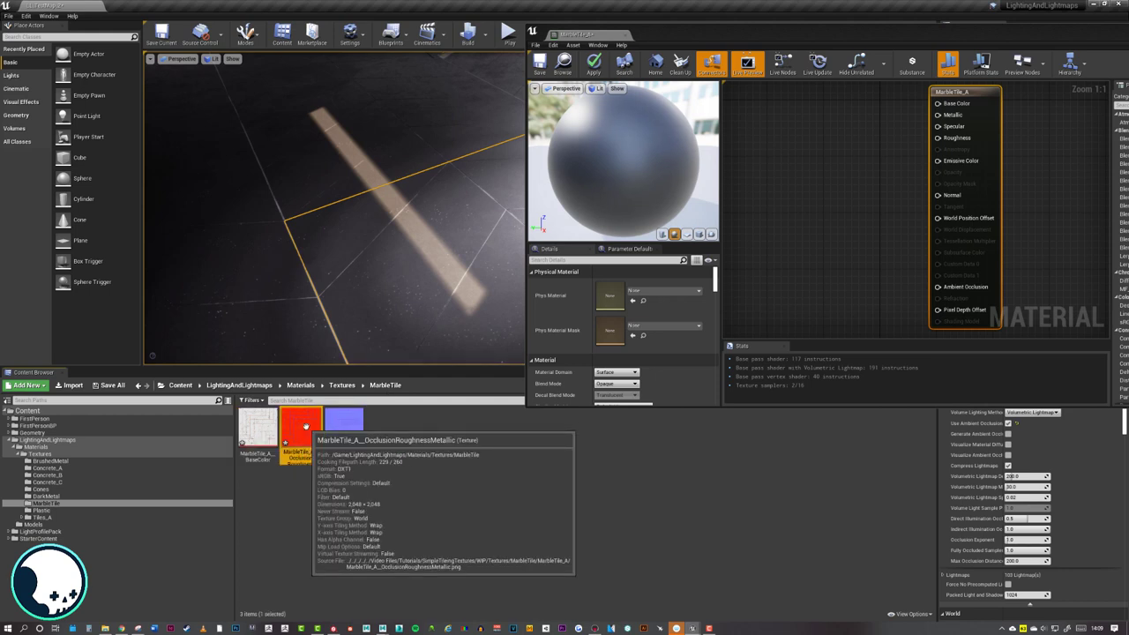
{"action": "double_click", "coordinate": [305, 429]}
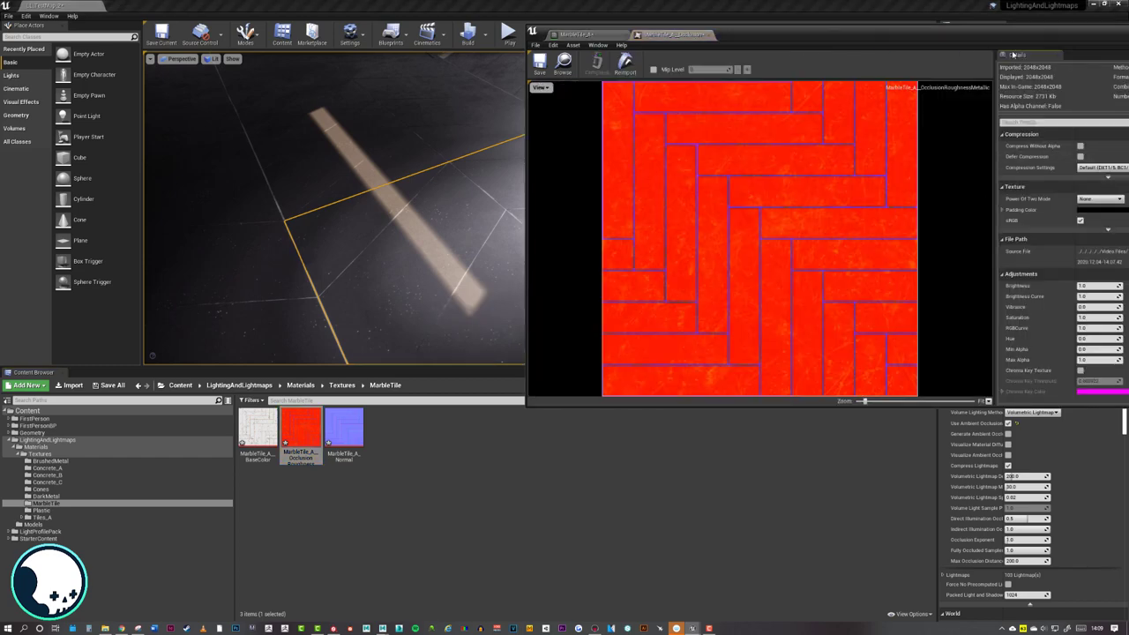
{"action": "left_click_drag", "start_coordinate": [1024, 35], "coordinate": [799, 64]}
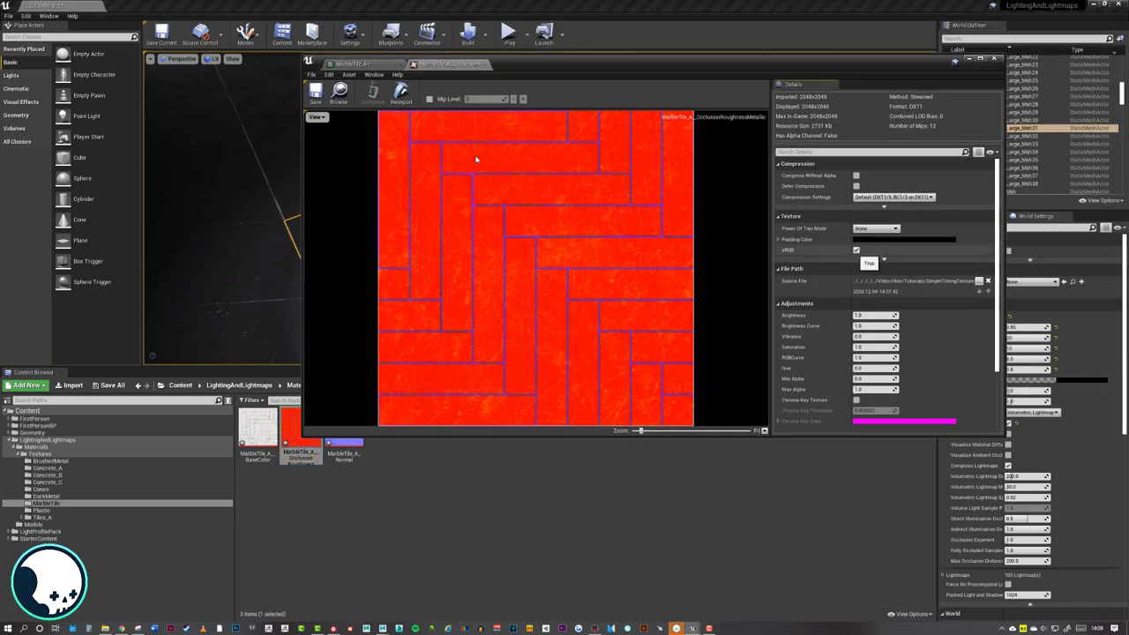
{"action": "left_click", "coordinate": [320, 94]}
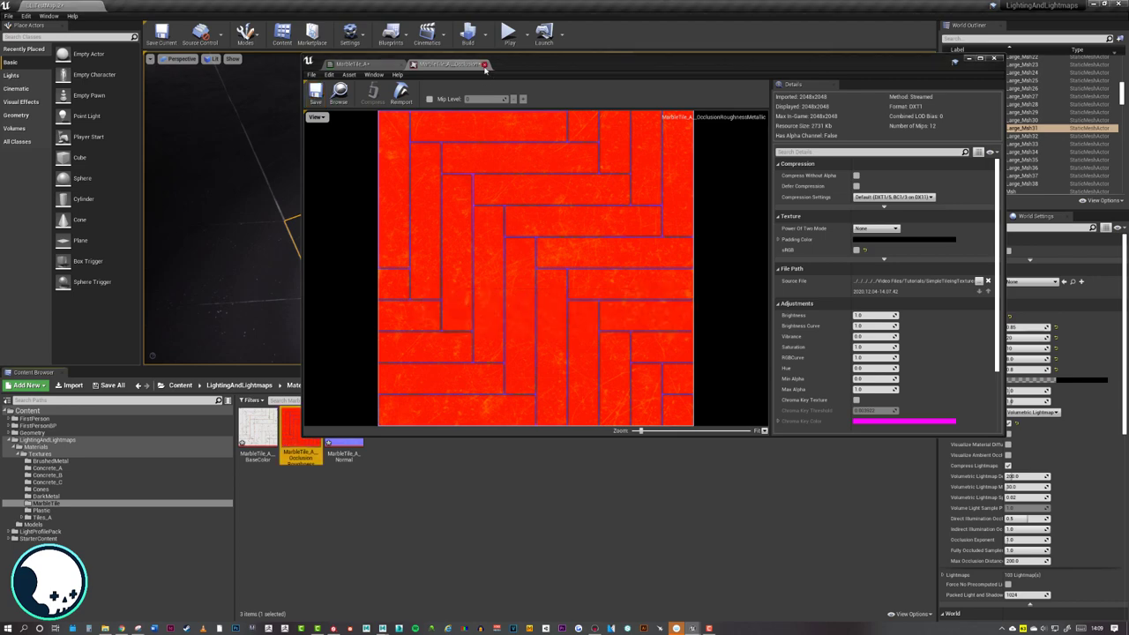
{"action": "left_click", "coordinate": [481, 63]}
- Add the three marble textures to the MarbleTile_A material graph and stack them in a column: base color, normal, occlusion-roughness-metallic
{"action": "left_click_drag", "start_coordinate": [522, 67], "coordinate": [654, 104]}
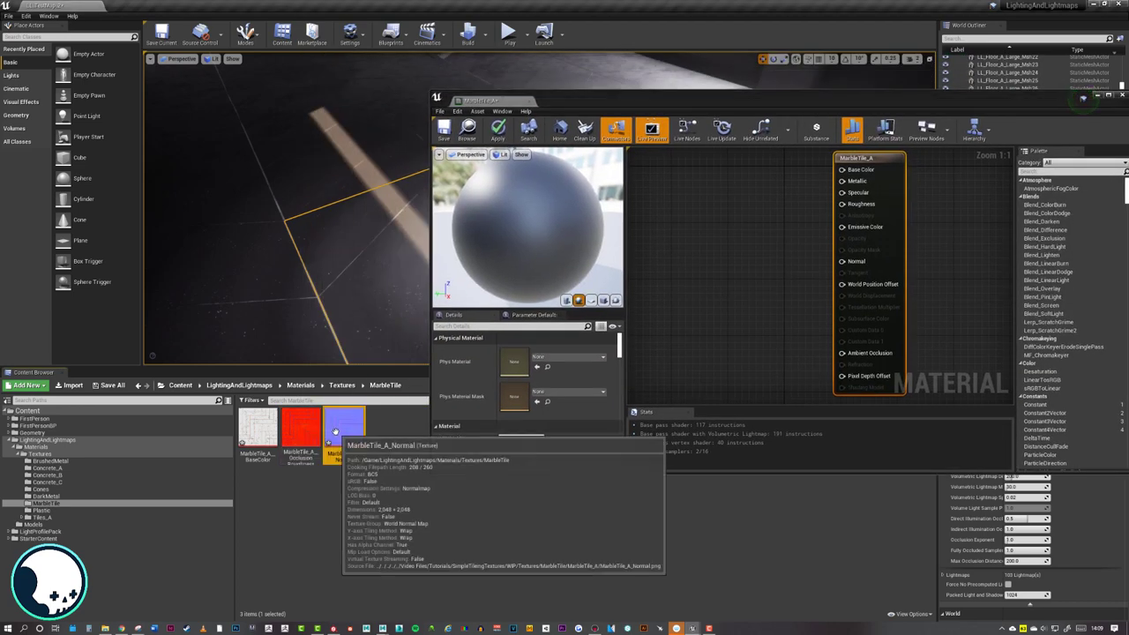
{"action": "left_click_drag", "start_coordinate": [404, 446], "coordinate": [740, 233]}
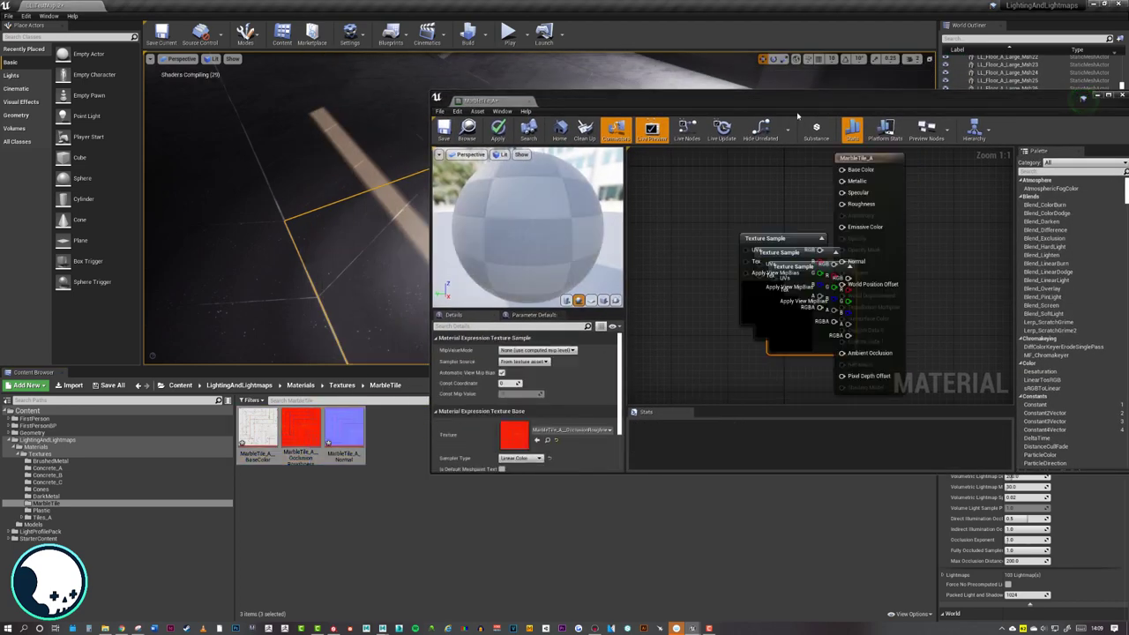
{"action": "left_click_drag", "start_coordinate": [759, 106], "coordinate": [548, 104]}
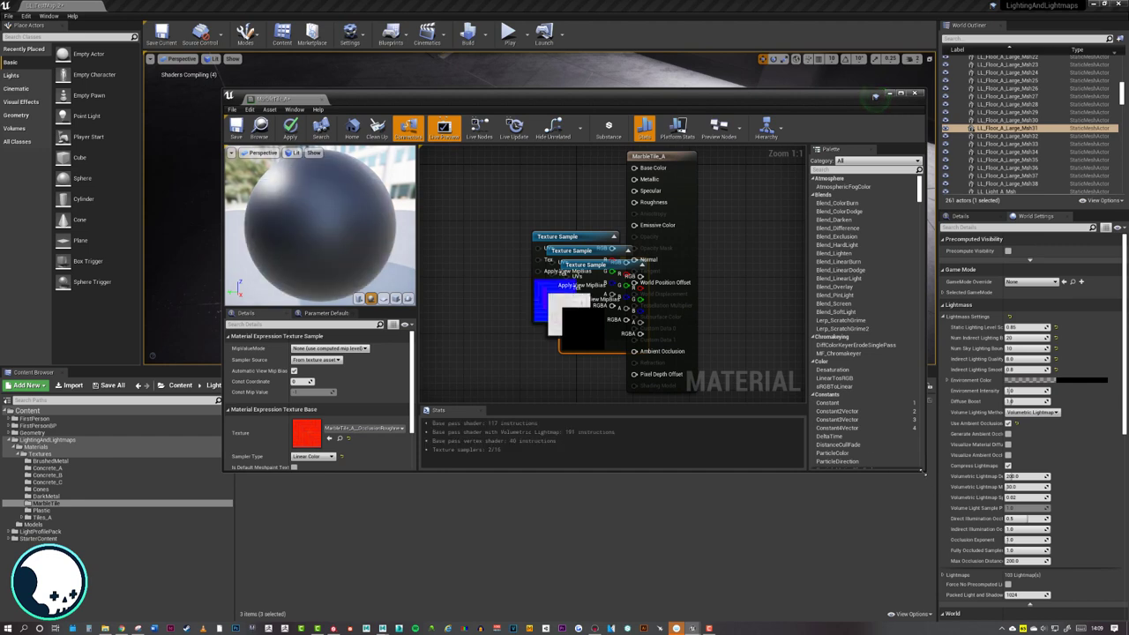
{"action": "left_click_drag", "start_coordinate": [926, 473], "coordinate": [949, 570]}
{"action": "left_click_drag", "start_coordinate": [559, 235], "coordinate": [478, 212]}
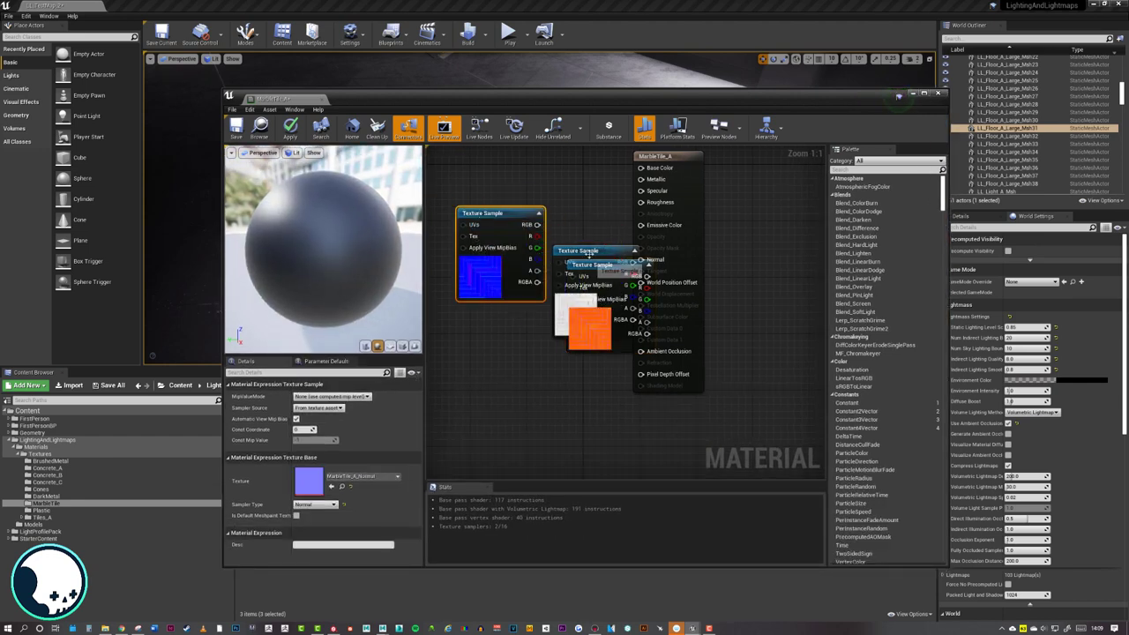
{"action": "left_click_drag", "start_coordinate": [584, 252], "coordinate": [523, 371]}
{"action": "right_click_drag", "start_coordinate": [623, 358], "coordinate": [620, 200]}
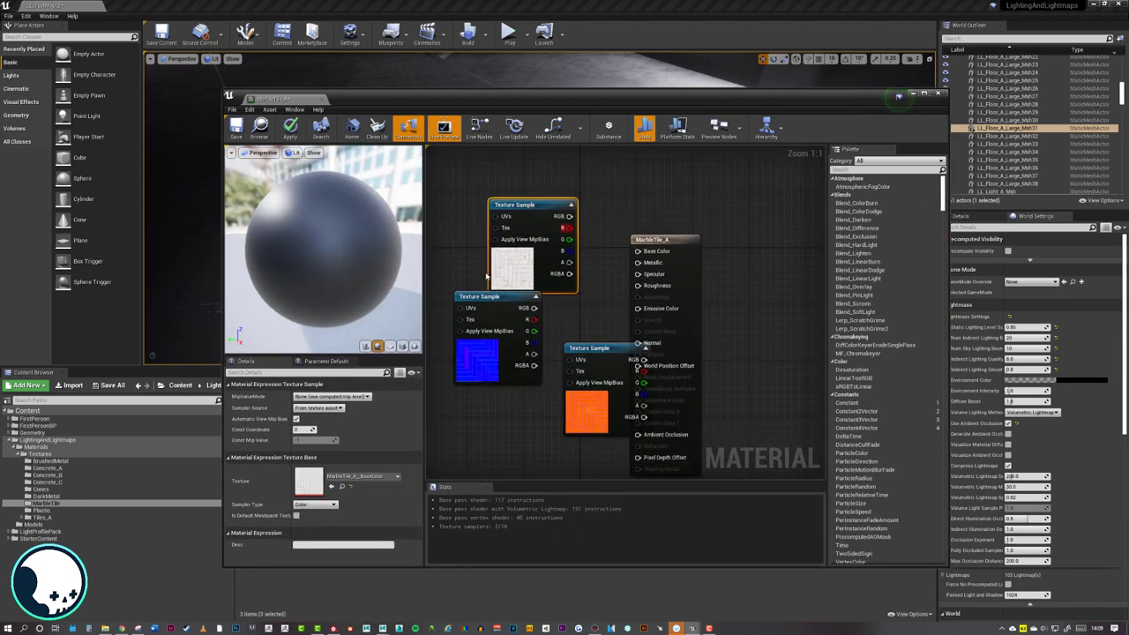
{"action": "left_click_drag", "start_coordinate": [487, 298], "coordinate": [529, 304]}
{"action": "left_click_drag", "start_coordinate": [603, 347], "coordinate": [535, 400]}
{"action": "left_click_drag", "start_coordinate": [527, 201], "coordinate": [533, 208]}
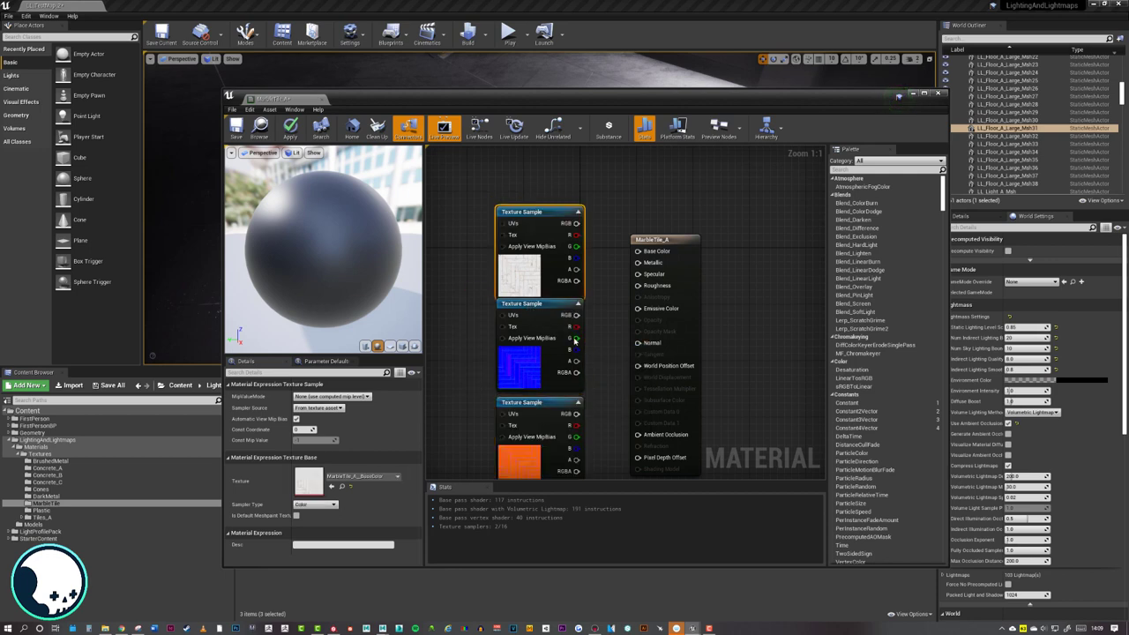
{"action": "left_click_drag", "start_coordinate": [539, 402], "coordinate": [539, 395]}
{"action": "left_click", "coordinate": [597, 264]}
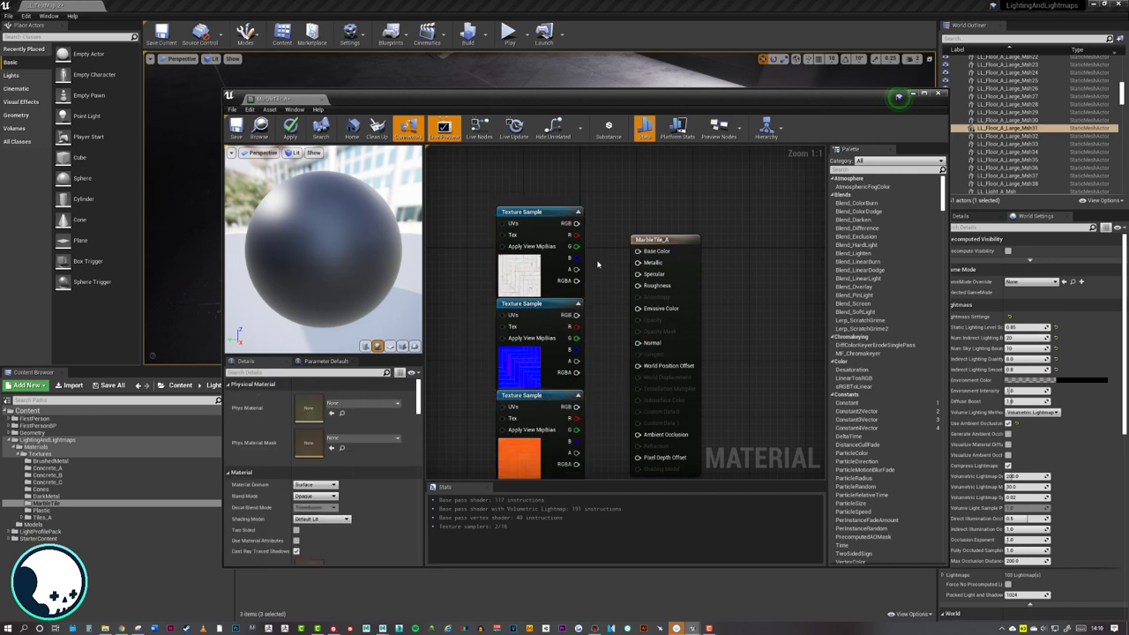
- Connect the base color texture's RGB output to Base Color and the normal texture's RGB output to Normal
{"action": "left_click_drag", "start_coordinate": [606, 247], "coordinate": [640, 252]}
{"action": "right_click_drag", "start_coordinate": [617, 306], "coordinate": [608, 248]}
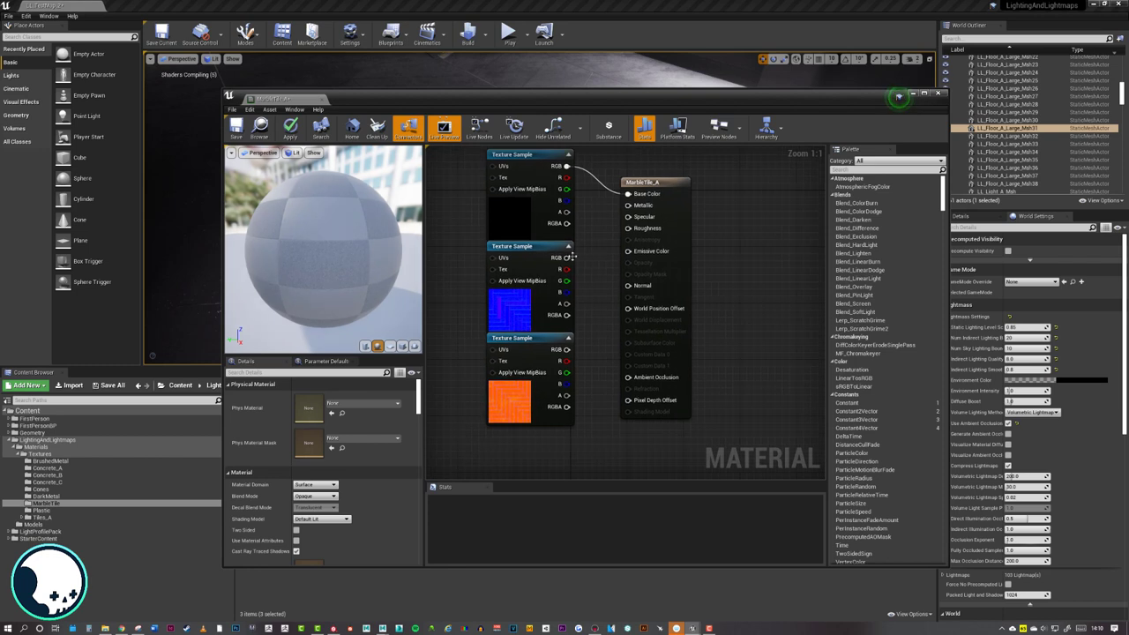
{"action": "left_click_drag", "start_coordinate": [568, 258], "coordinate": [628, 285]}
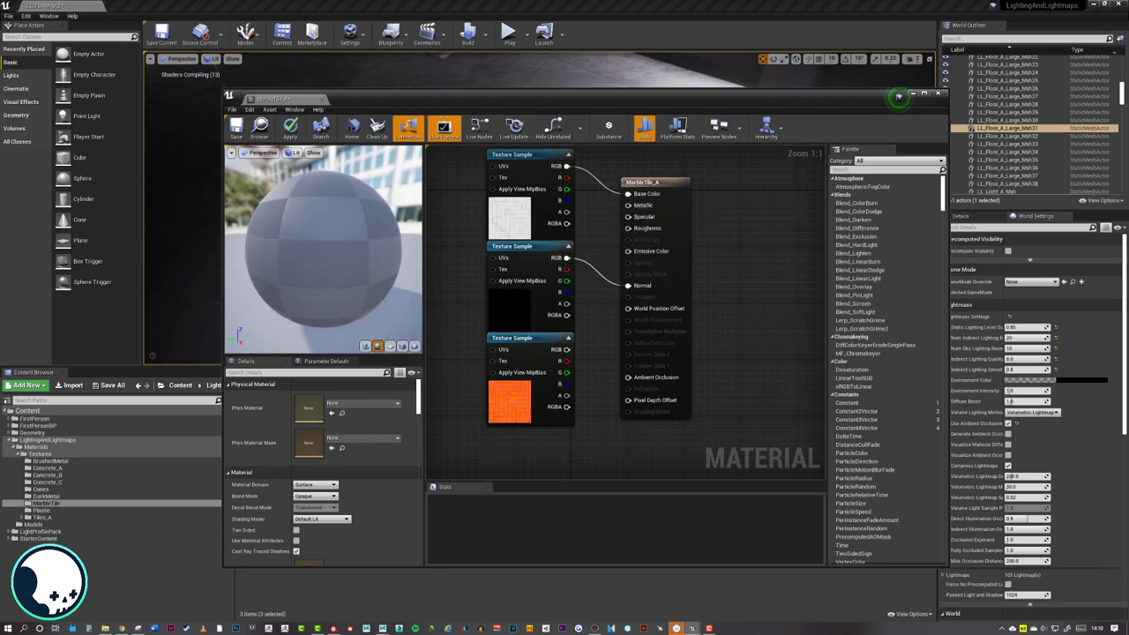
{"action": "right_click_drag", "start_coordinate": [510, 331], "coordinate": [480, 285]}
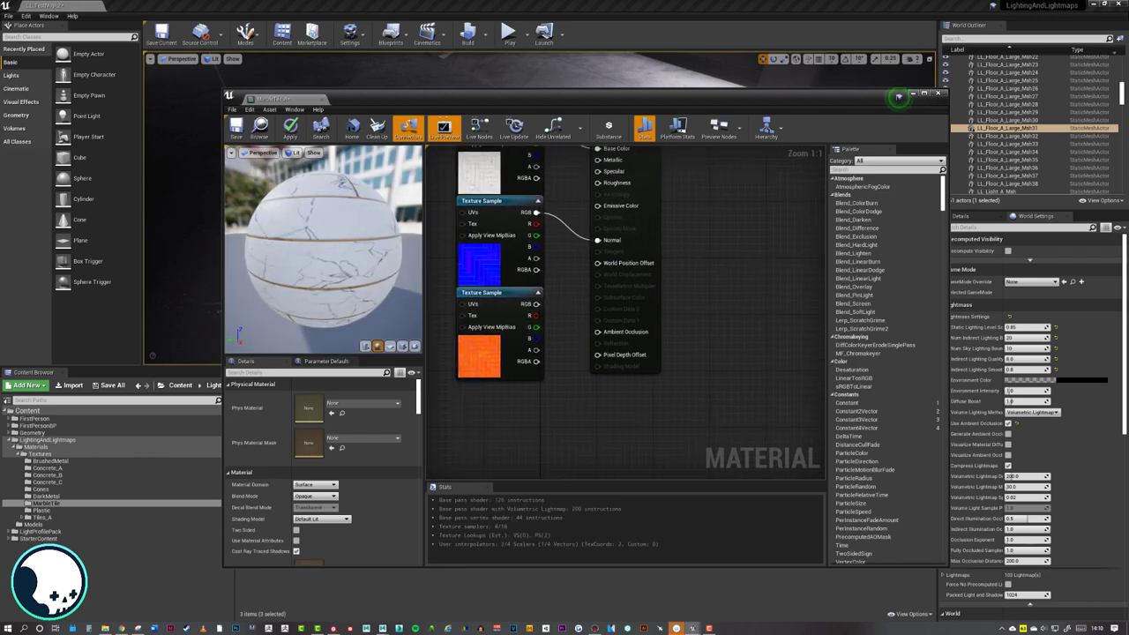
- Connect the packed texture's red channel to Ambient Occlusion, green to Roughness and blue to Metallic
{"action": "left_click_drag", "start_coordinate": [536, 315], "coordinate": [596, 332]}
{"action": "right_click_drag", "start_coordinate": [561, 305], "coordinate": [568, 330]}
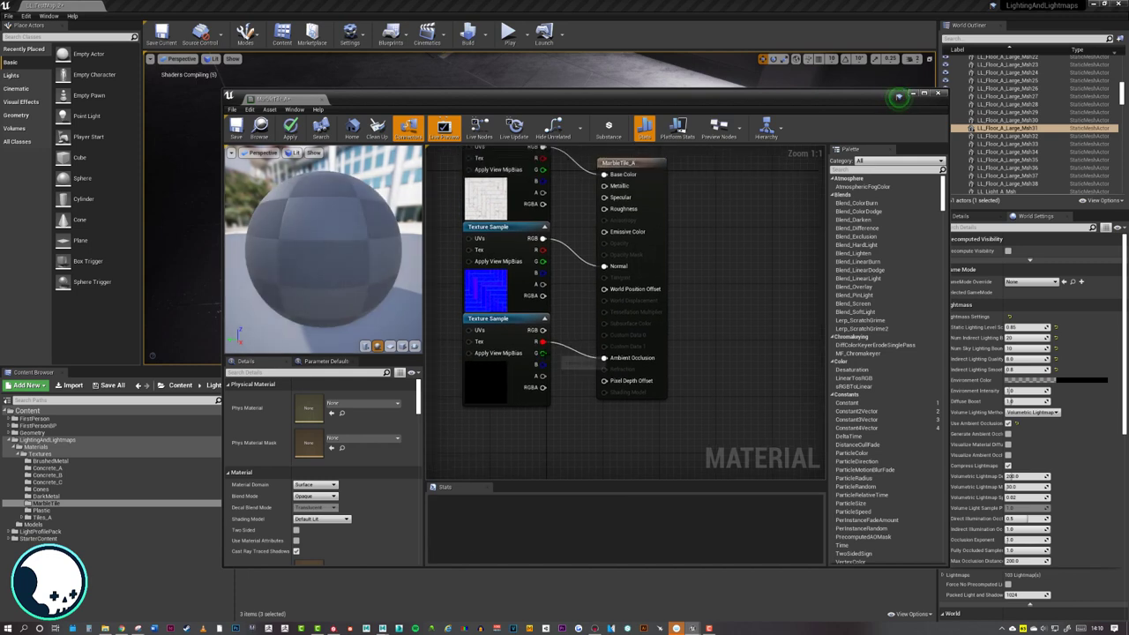
{"action": "left_click_drag", "start_coordinate": [543, 353], "coordinate": [606, 209]}
{"action": "left_click_drag", "start_coordinate": [542, 365], "coordinate": [606, 186]}
{"action": "right_click_drag", "start_coordinate": [696, 189], "coordinate": [726, 210]}
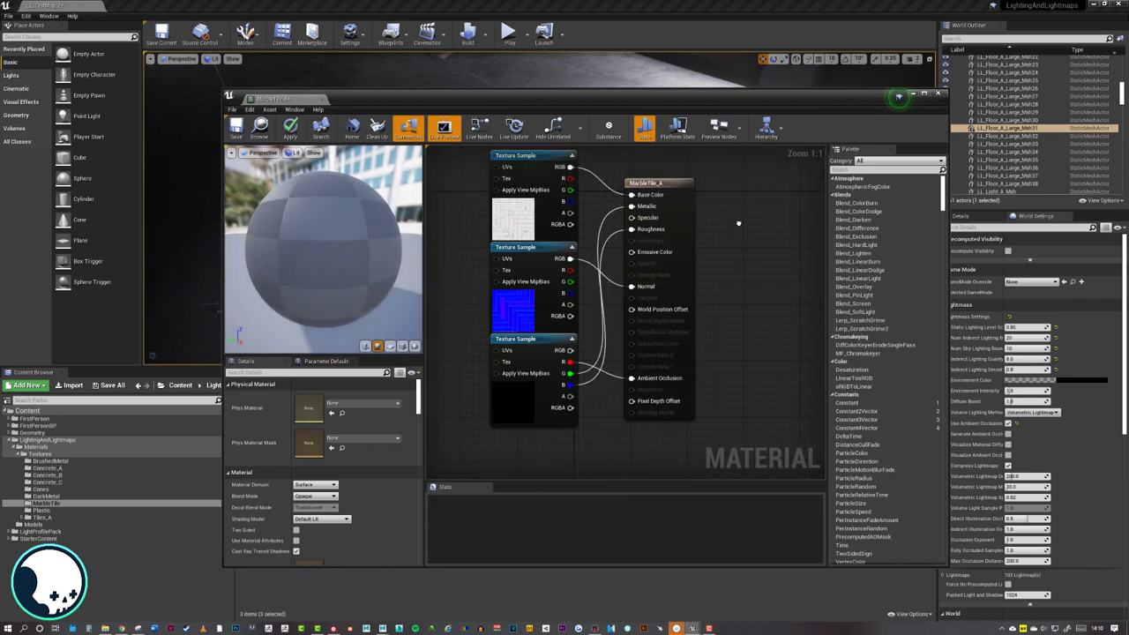
{"action": "left_click", "coordinate": [667, 184]}
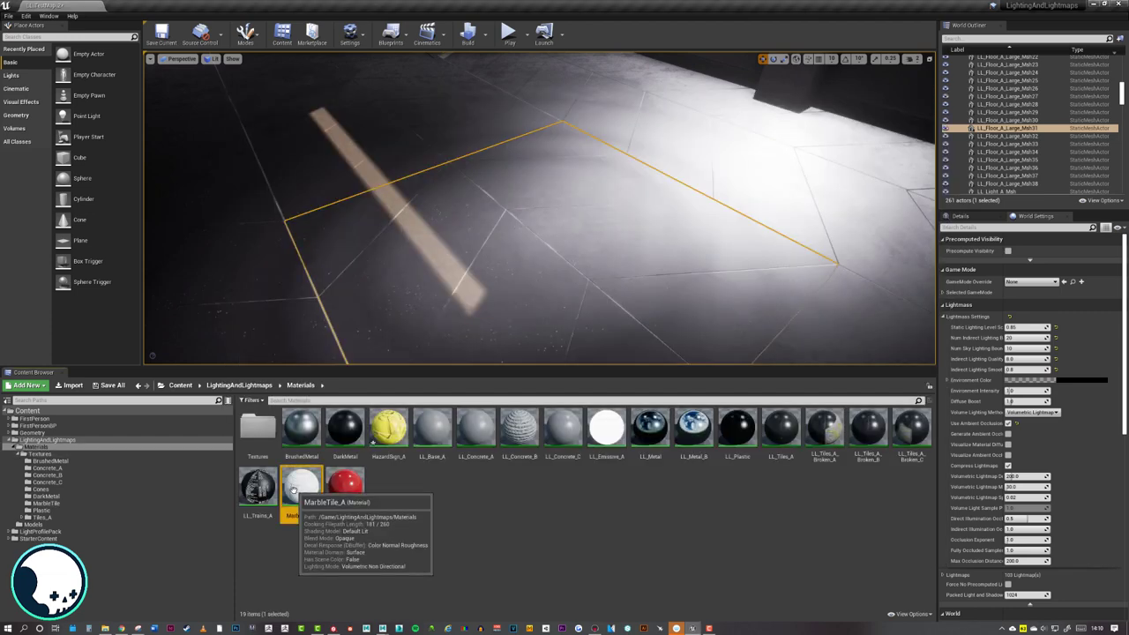
- Apply the MarbleTile_A material to the selected large floor piece in the level
{"action": "left_click_drag", "start_coordinate": [301, 486], "coordinate": [605, 312]}
{"action": "mouse_move", "coordinate": [605, 312]}
{"action": "right_mouse_down"}
{"action": "mouse_move", "coordinate": [499, 314]}
{"action": "mouse_move", "coordinate": [606, 313]}
{"action": "right_mouse_up"}
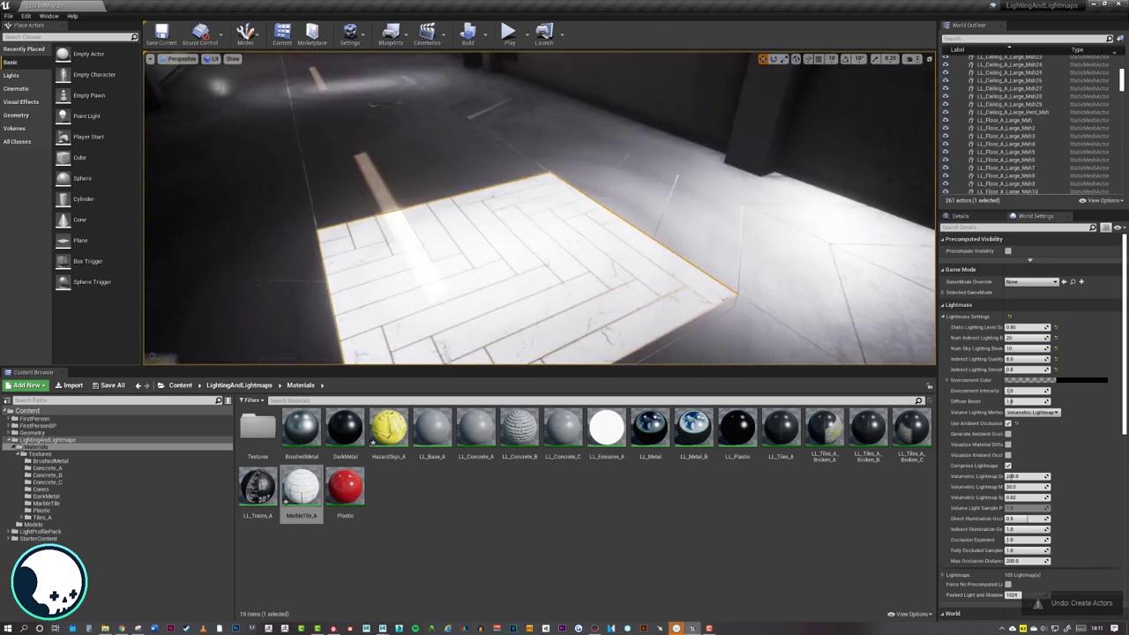
{"action": "right_click_drag", "start_coordinate": [605, 312], "coordinate": [605, 312]}
- Apply the MarbleTile_A material to further large floor pieces beside the first one
{"action": "left_click_drag", "start_coordinate": [301, 488], "coordinate": [672, 156]}
{"action": "right_click_drag", "start_coordinate": [672, 155], "coordinate": [672, 155]}
{"action": "left_click", "coordinate": [655, 232]}
{"action": "right_click_drag", "start_coordinate": [656, 232], "coordinate": [656, 232]}
{"action": "right_click_drag", "start_coordinate": [673, 155], "coordinate": [672, 155]}
{"action": "left_click_drag", "start_coordinate": [301, 485], "coordinate": [574, 239]}
{"action": "right_click_drag", "start_coordinate": [574, 239], "coordinate": [575, 239]}
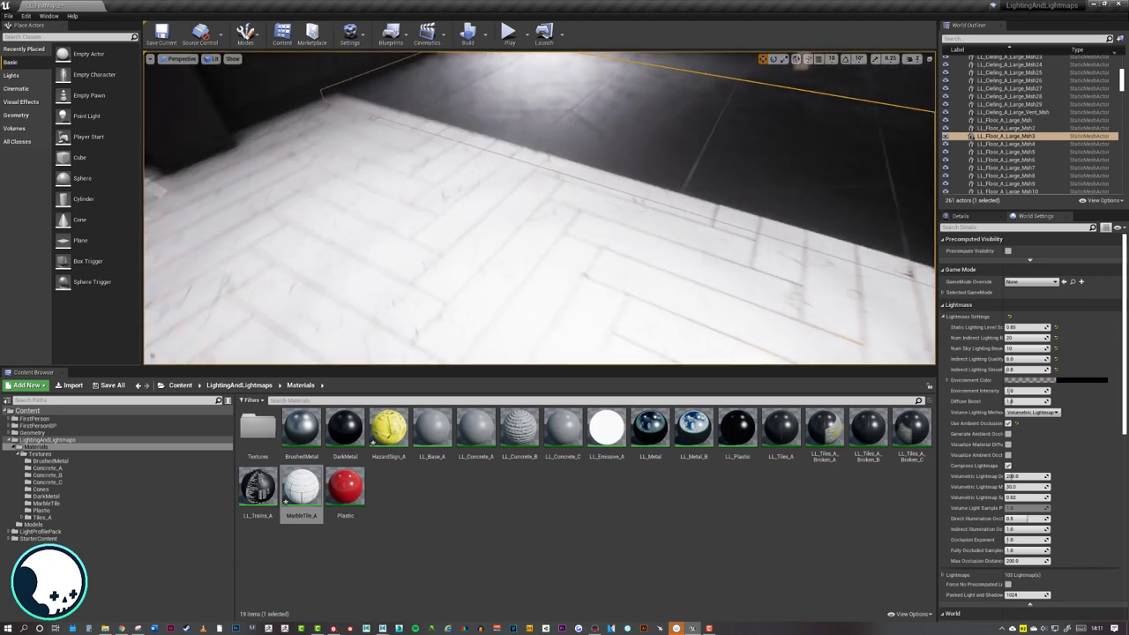
- Inspect the applied marble tile material and its reflections on the floor pieces up close
{"action": "right_click_drag", "start_coordinate": [540, 208], "coordinate": [547, 278]}
{"action": "right_click_drag", "start_coordinate": [423, 199], "coordinate": [630, 305]}
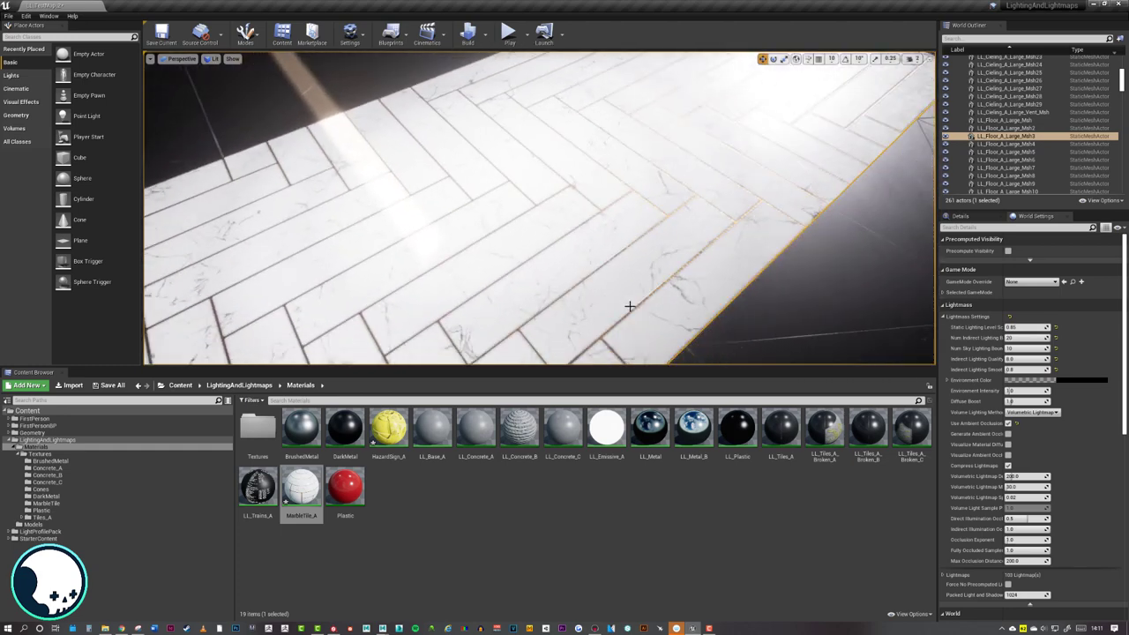
{"action": "left_click", "coordinate": [542, 161]}
{"action": "right_click_drag", "start_coordinate": [542, 162], "coordinate": [521, 172]}
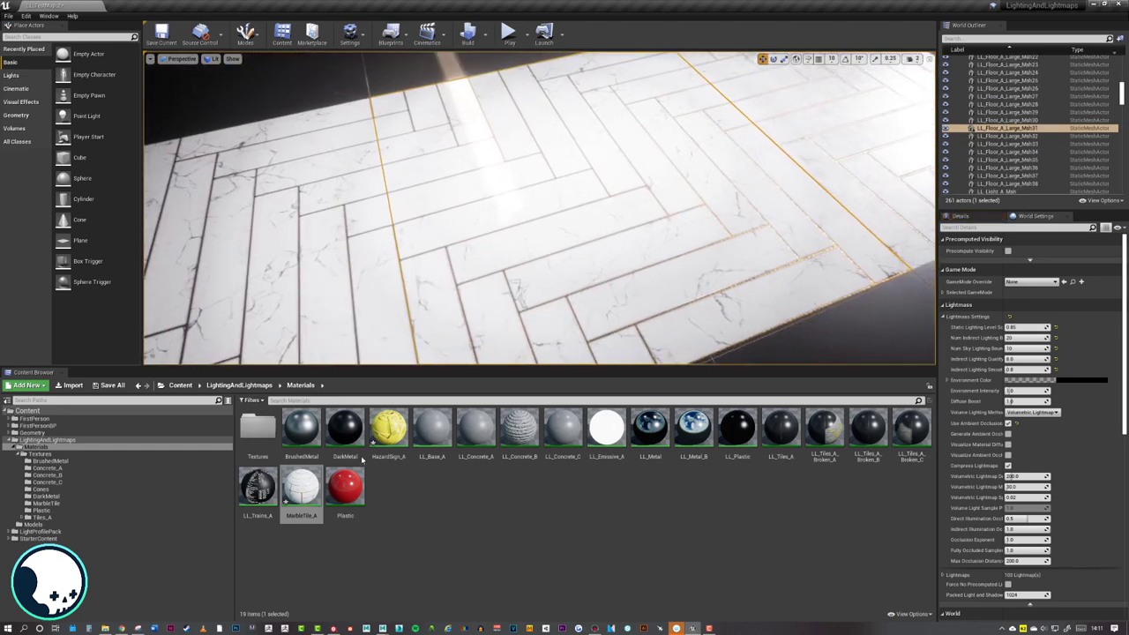
- Switch to Maya and delete the faces of one red tile between the purple tiles in the middle of Tile_A2
{"action": "mouse_move", "coordinate": [386, 630]}
{"action": "left_click", "coordinate": [431, 593]}
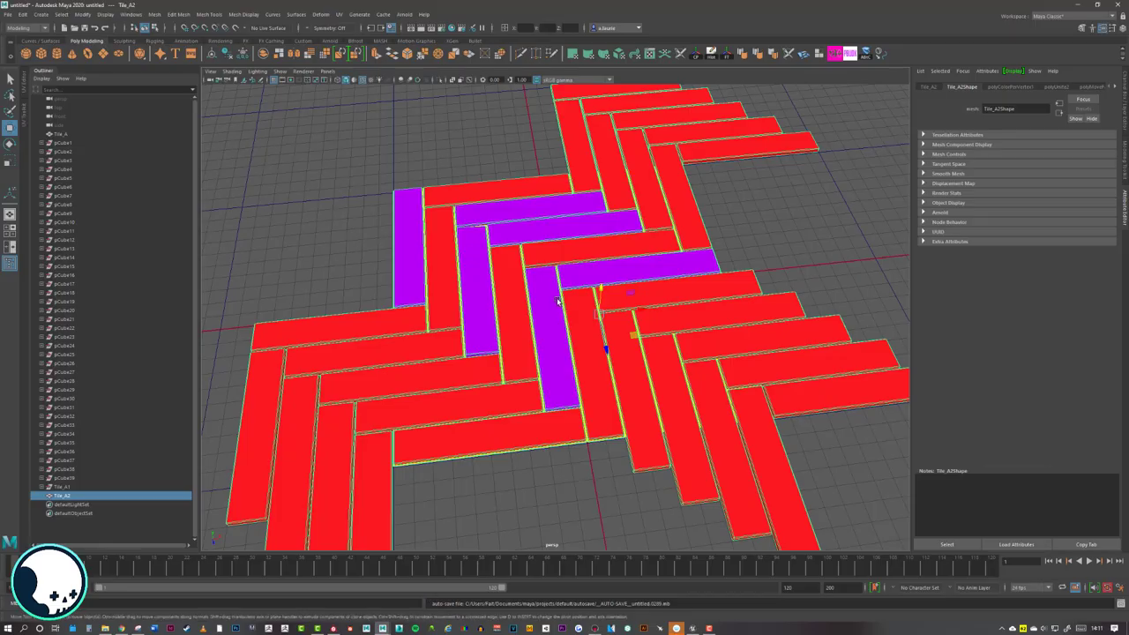
{"action": "right_click", "coordinate": [536, 264]}
{"action": "left_click", "coordinate": [535, 287]}
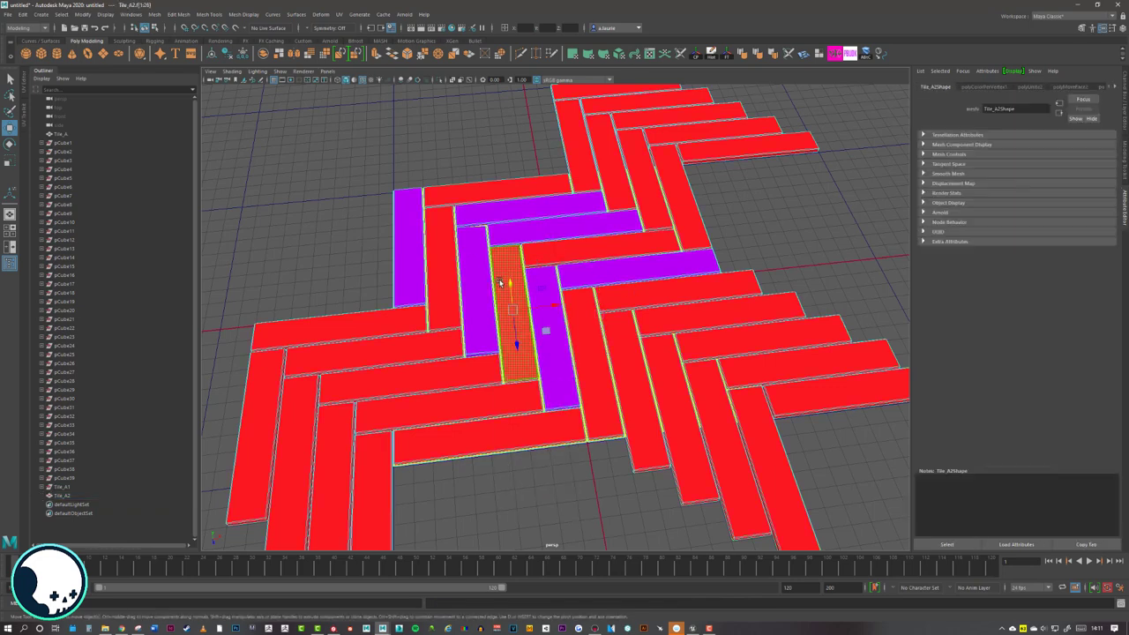
{"action": "left_click", "coordinate": [515, 317]}
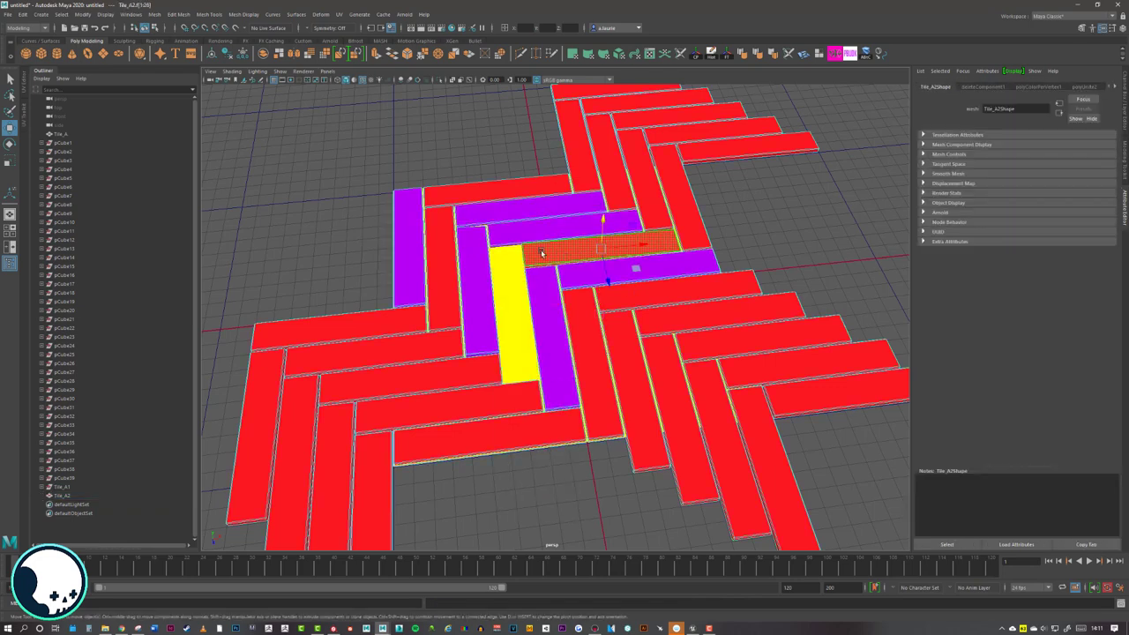
- Extract the faces of the red tile adjoining the gap as a separate mesh
{"action": "scroll", "coordinate": [538, 203], "scroll_direction": "up", "scroll_amount": 8}
{"action": "scroll", "coordinate": [569, 163], "scroll_direction": "down", "scroll_amount": 2}
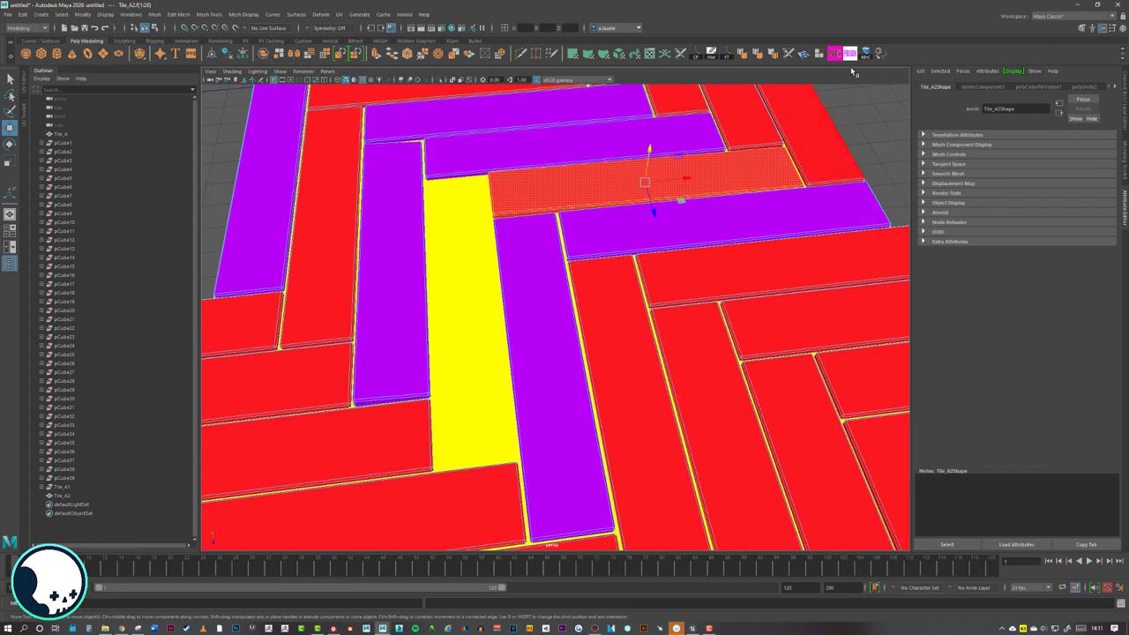
{"action": "right_click", "coordinate": [514, 191]}
{"action": "right_click", "coordinate": [514, 188], "text": "shift"}
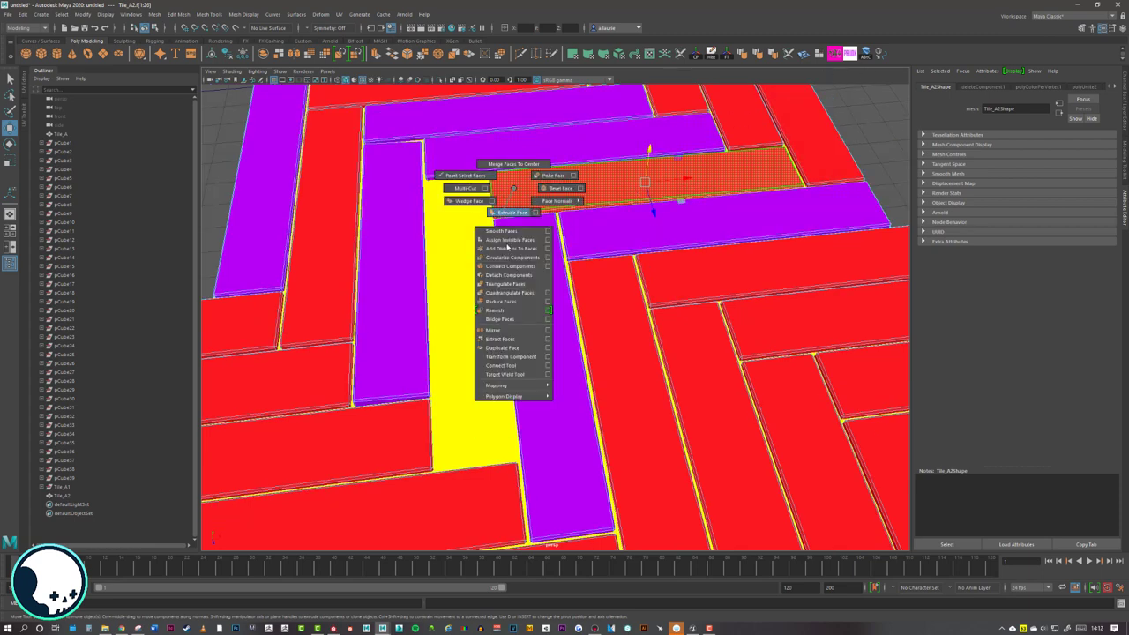
{"action": "right_click_drag", "start_coordinate": [509, 345], "coordinate": [507, 340], "text": "shift"}
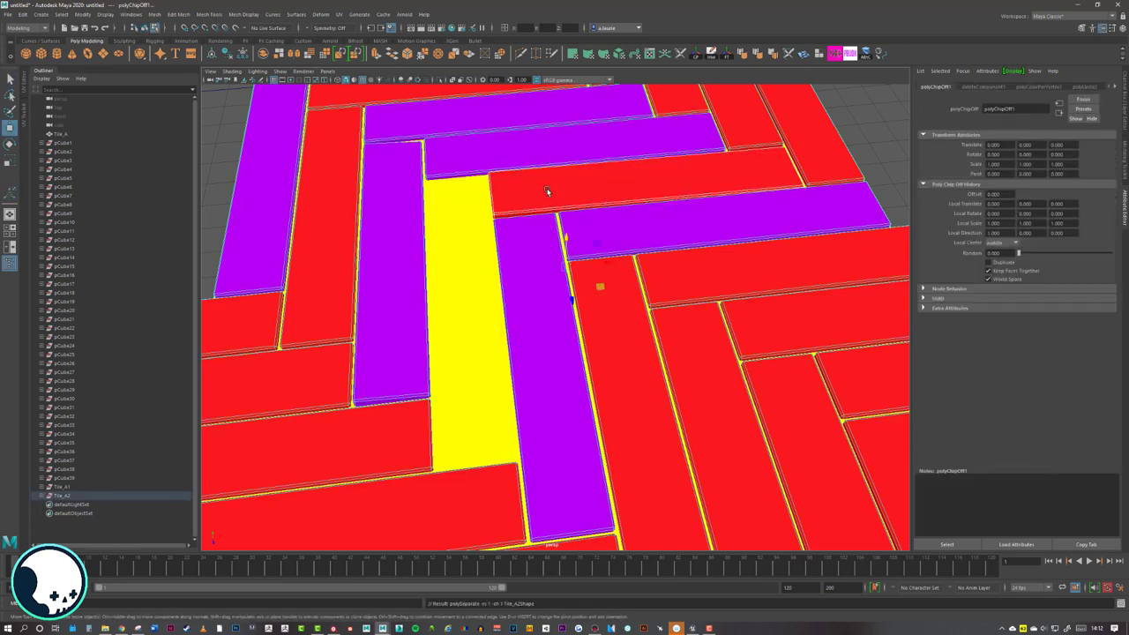
{"action": "right_click_drag", "start_coordinate": [548, 190], "coordinate": [584, 180]}
- Switch to the FX menu set and try a Solid Shatter on the extracted tile with Shapes as the post operation
{"action": "left_click_drag", "start_coordinate": [599, 186], "coordinate": [635, 218], "text": "alt"}
{"action": "middle_click_drag", "start_coordinate": [635, 218], "coordinate": [558, 296], "text": "alt"}
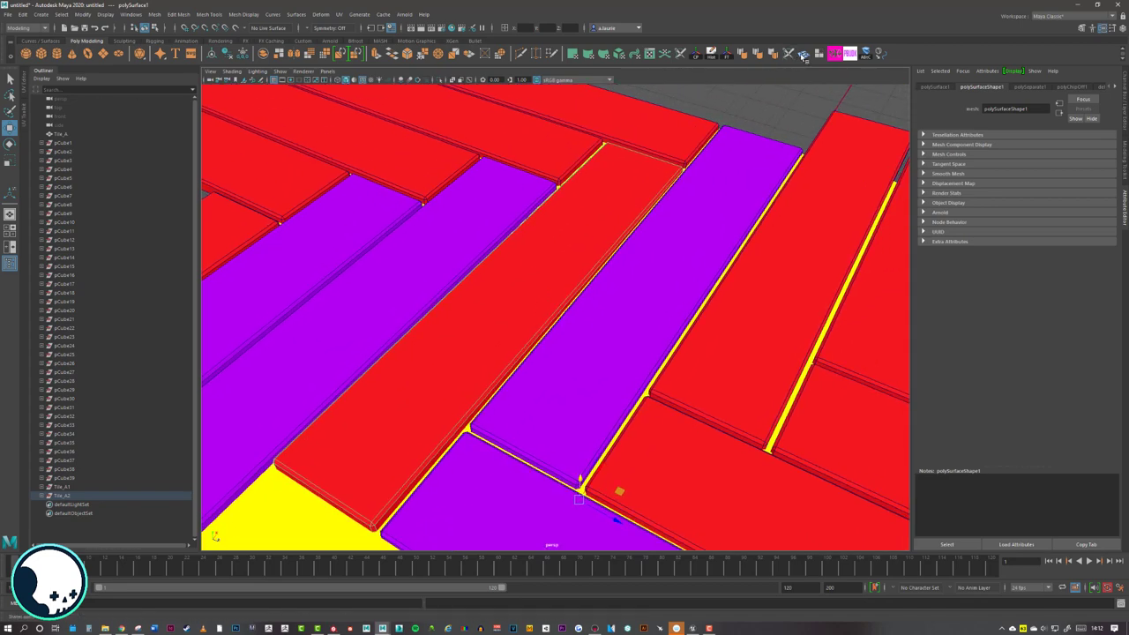
{"action": "left_click", "coordinate": [36, 29]}
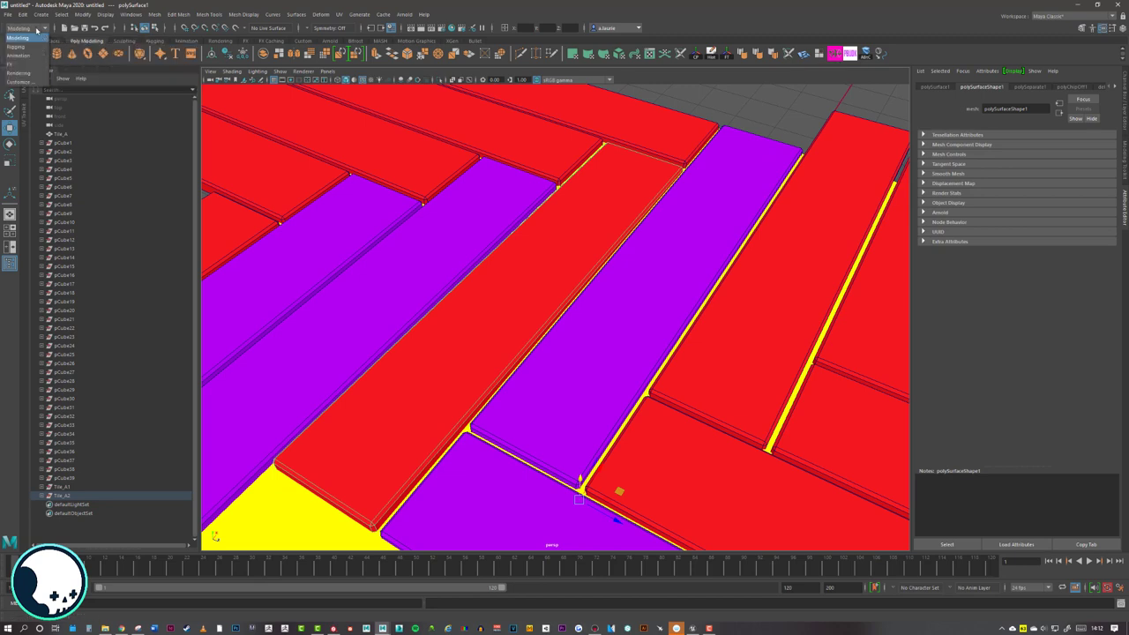
{"action": "left_click", "coordinate": [19, 64]}
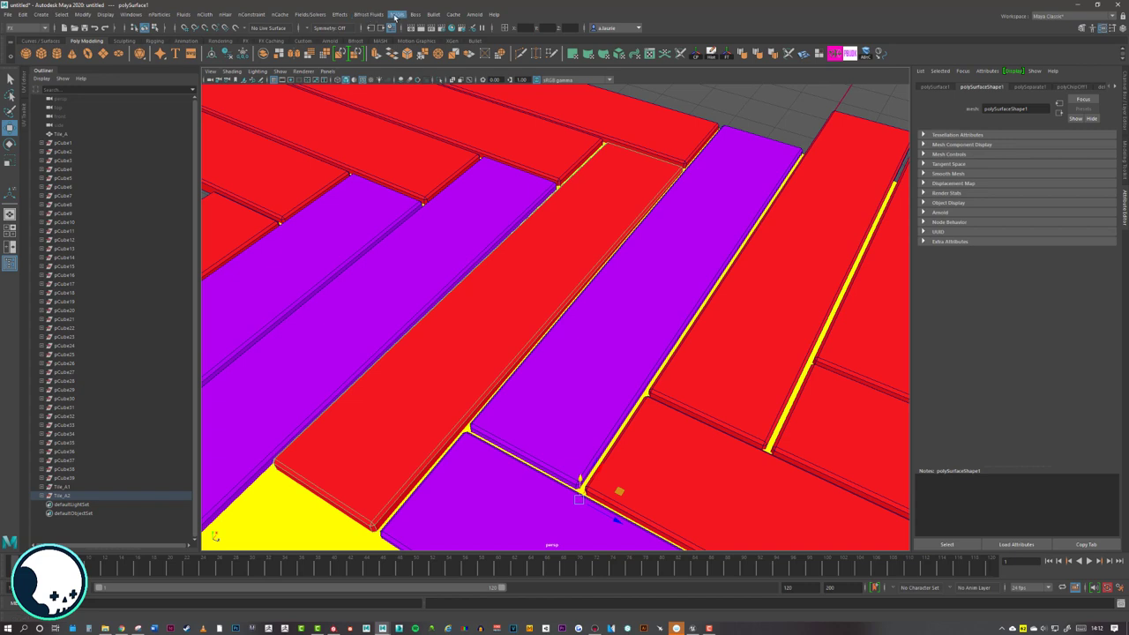
{"action": "left_click", "coordinate": [340, 15]}
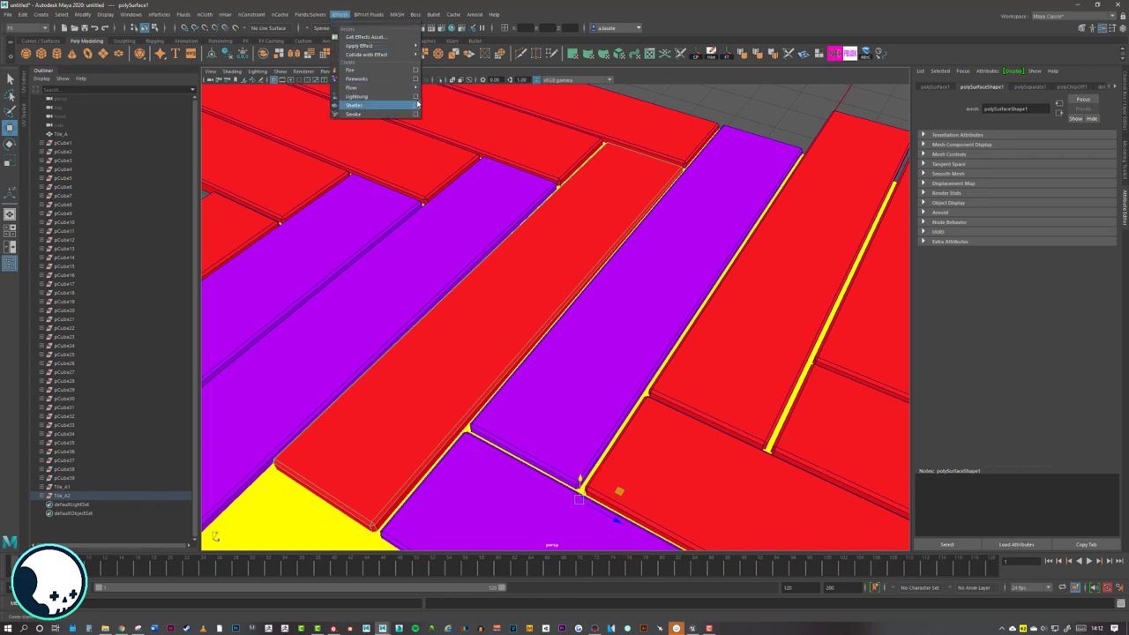
{"action": "left_click", "coordinate": [415, 106]}
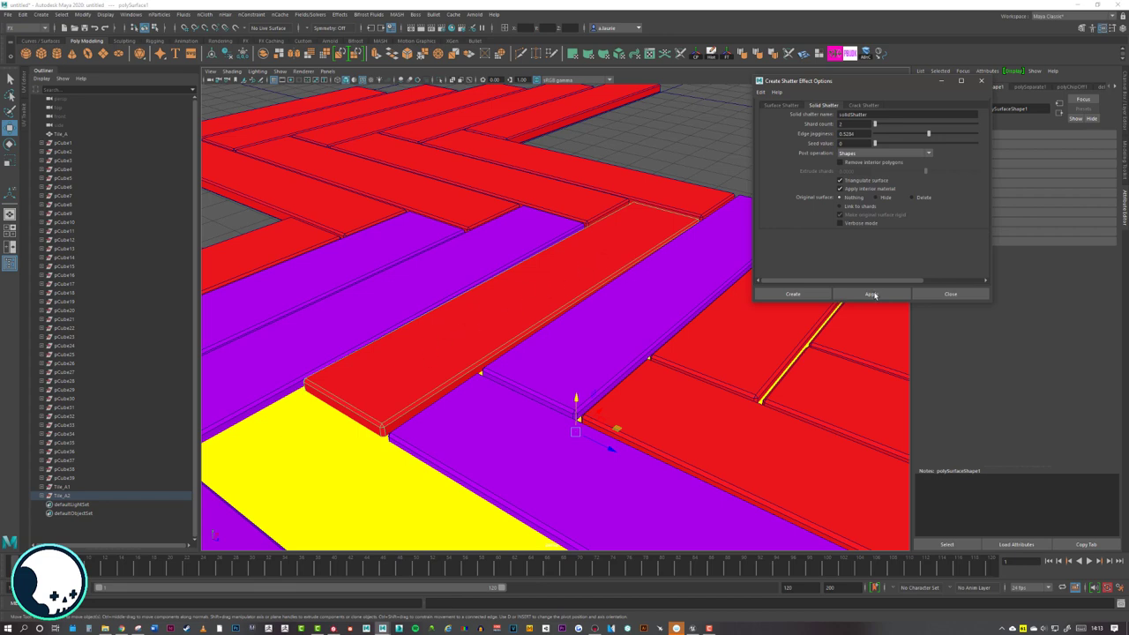
{"action": "left_click", "coordinate": [813, 297]}
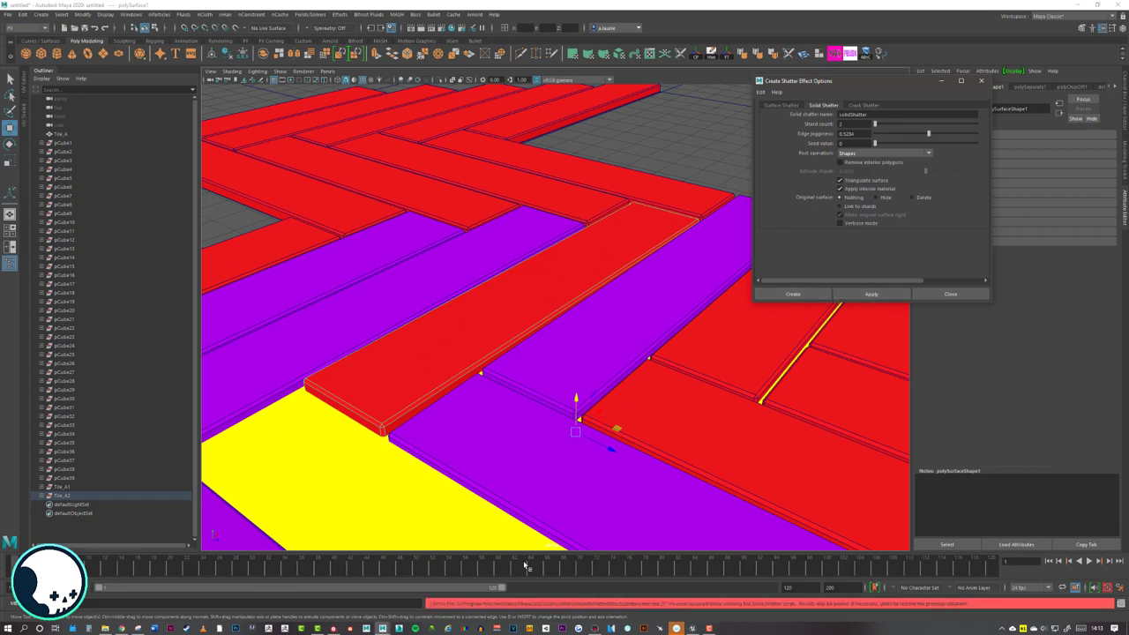
{"action": "left_click", "coordinate": [542, 296]}
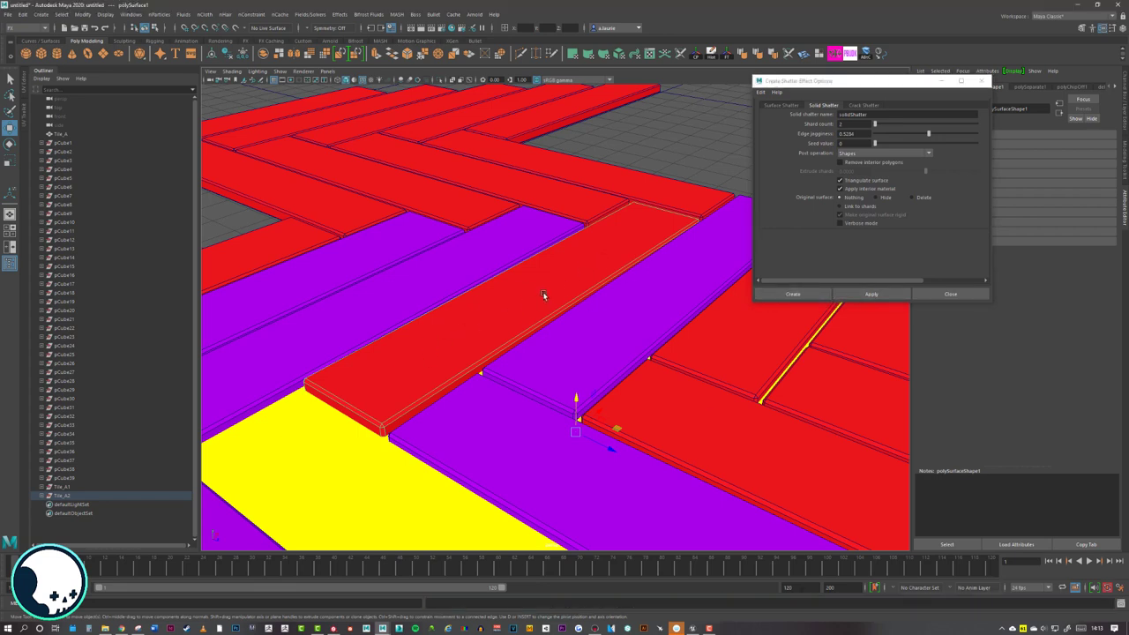
- Delete the construction history and freeze the transformations of the extracted tile
{"action": "left_click", "coordinate": [721, 130]}
{"action": "left_click", "coordinate": [634, 233]}
{"action": "left_click_drag", "start_coordinate": [612, 208], "coordinate": [580, 261], "text": "alt"}
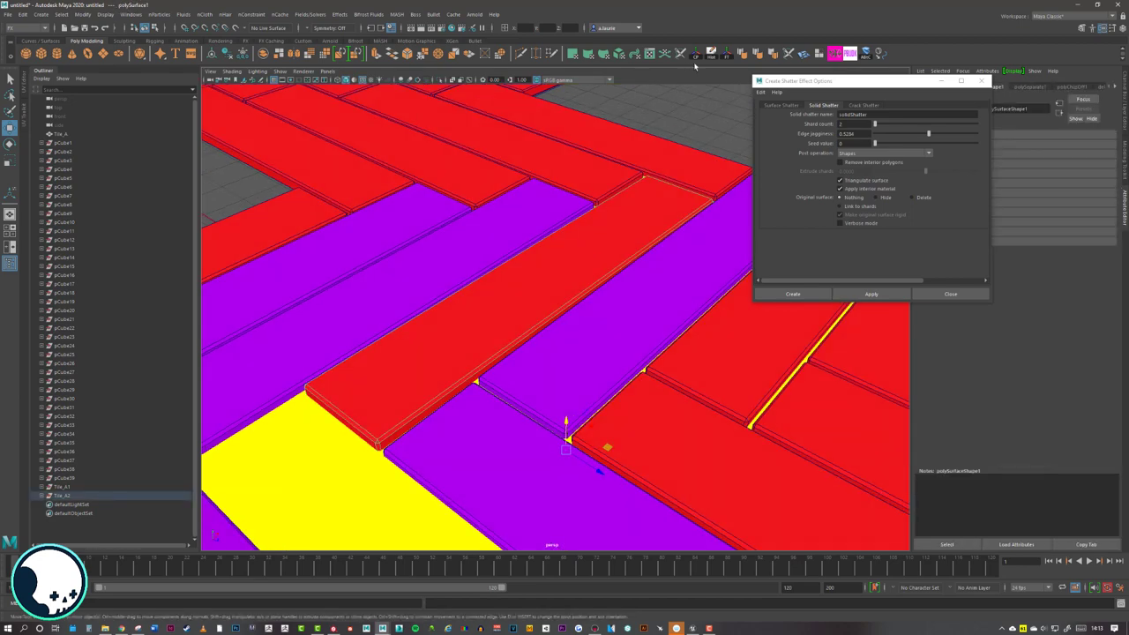
{"action": "left_click", "coordinate": [713, 55]}
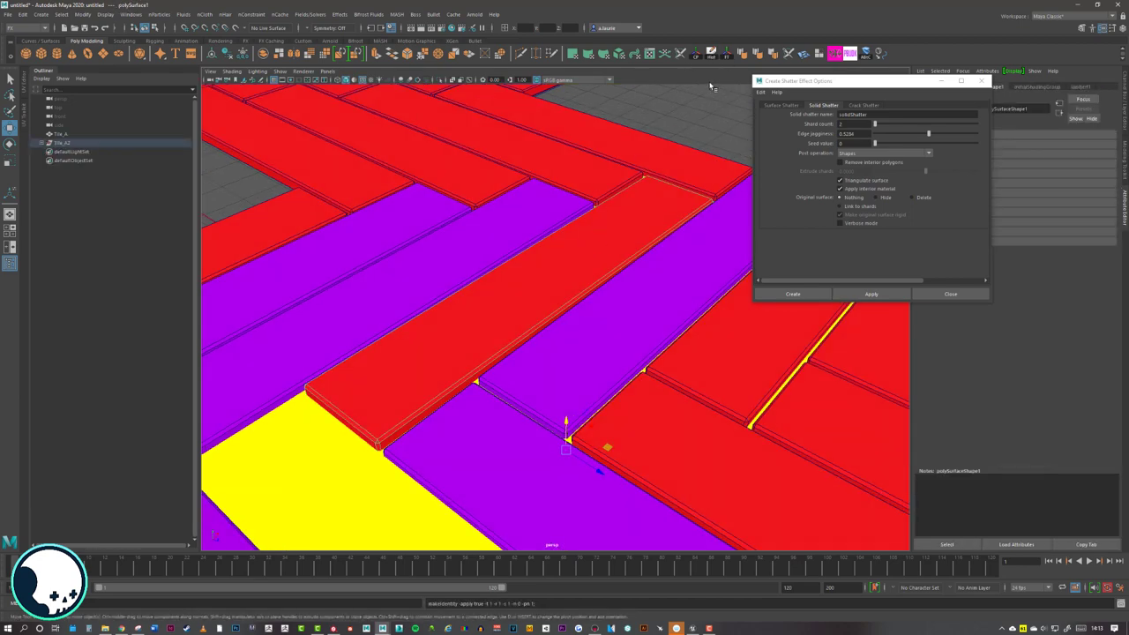
{"action": "left_click_drag", "start_coordinate": [559, 248], "coordinate": [530, 256], "text": "alt"}
- Assign a new Lambert material to the extracted tile
{"action": "right_click", "coordinate": [511, 267]}
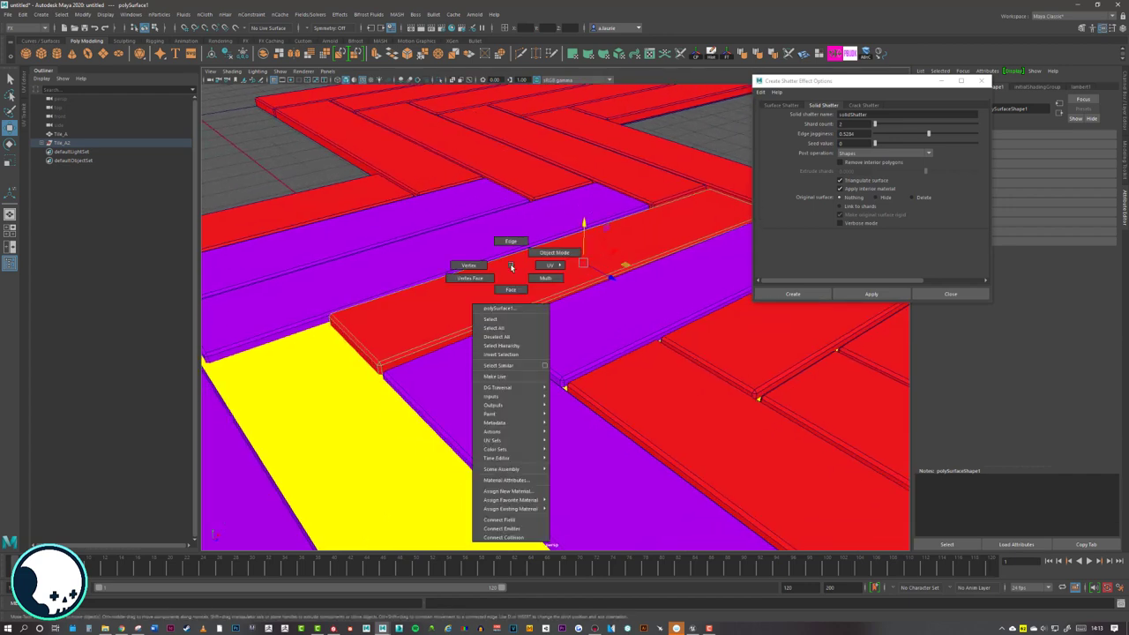
{"action": "left_click", "coordinate": [507, 490]}
{"action": "left_click", "coordinate": [459, 277]}
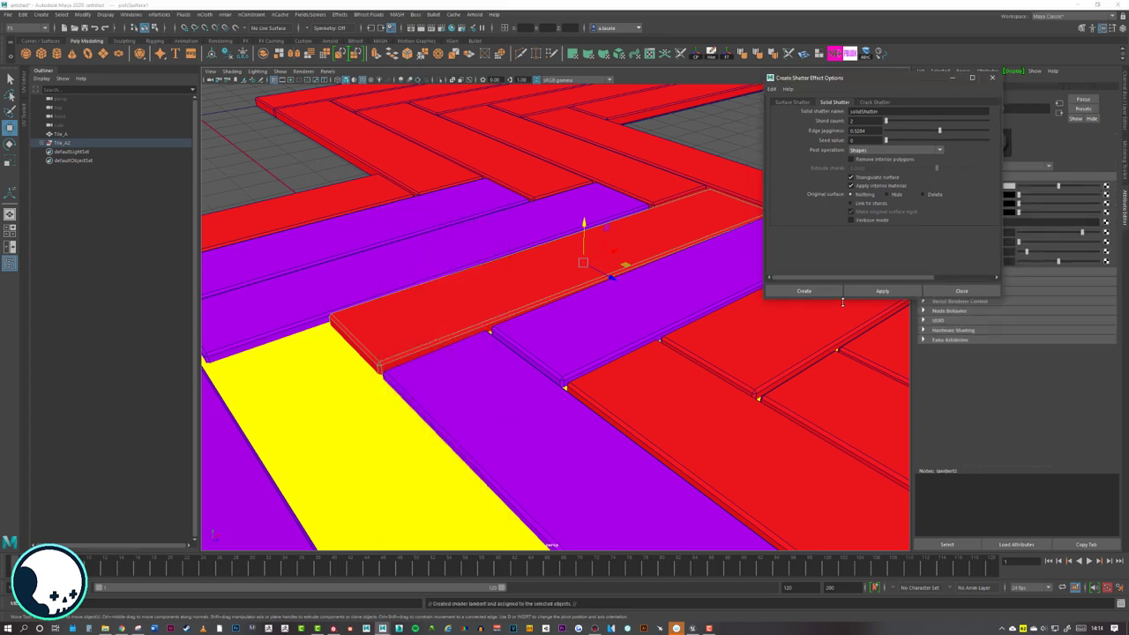
- Try a Solid Shatter on the extracted tile with a shard count of 2 and Shapes as the post operation
{"action": "left_click", "coordinate": [803, 291]}
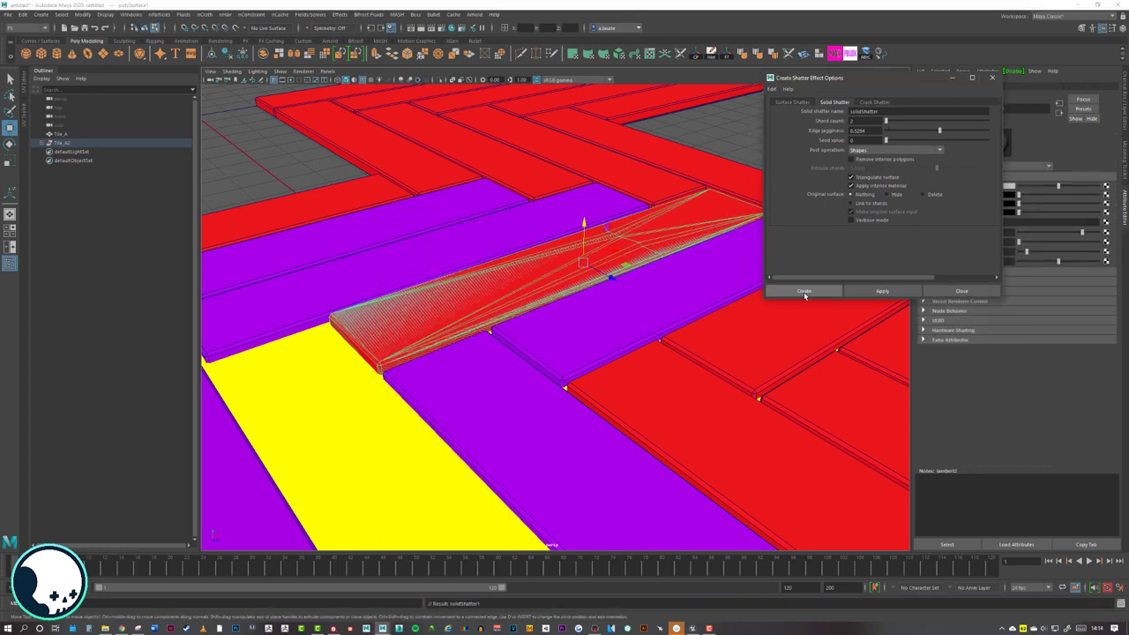
{"action": "mouse_move", "coordinate": [614, 231]}
{"action": "left_mouse_down", "text": "alt"}
{"action": "mouse_move", "coordinate": [571, 262]}
{"action": "mouse_move", "coordinate": [616, 258]}
{"action": "mouse_move", "coordinate": [613, 239]}
{"action": "left_mouse_up", "text": "alt"}
{"action": "middle_click_drag", "start_coordinate": [613, 239], "coordinate": [702, 226], "text": "alt"}
{"action": "left_click_drag", "start_coordinate": [702, 226], "coordinate": [550, 308], "text": "alt"}
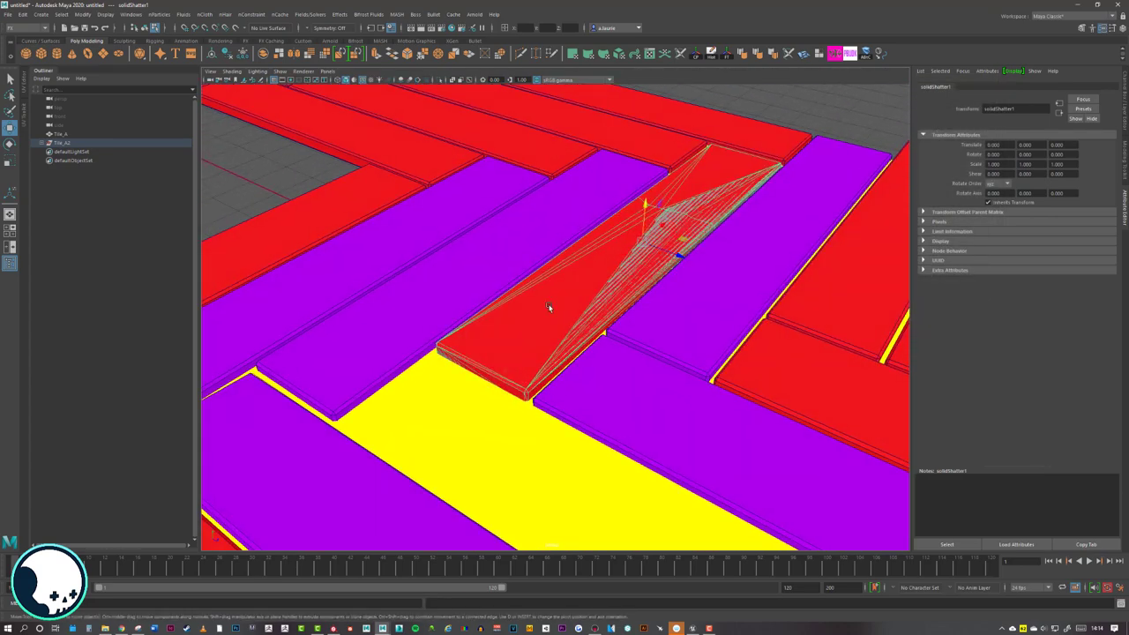
- Lift the original tile's faces upward to check the shards underneath
{"action": "key", "text": "ctrl+F11"}
{"action": "left_click_drag", "start_coordinate": [641, 206], "coordinate": [650, 177]}
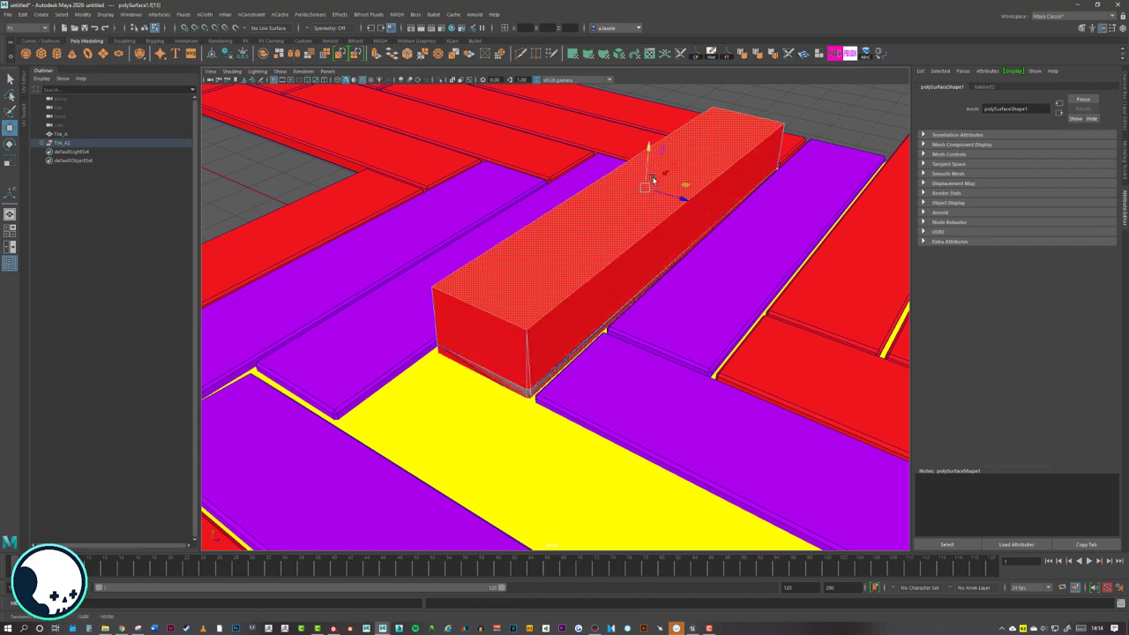
{"action": "key", "text": "ctrl+z"}
{"action": "left_click_drag", "start_coordinate": [624, 236], "coordinate": [636, 204]}
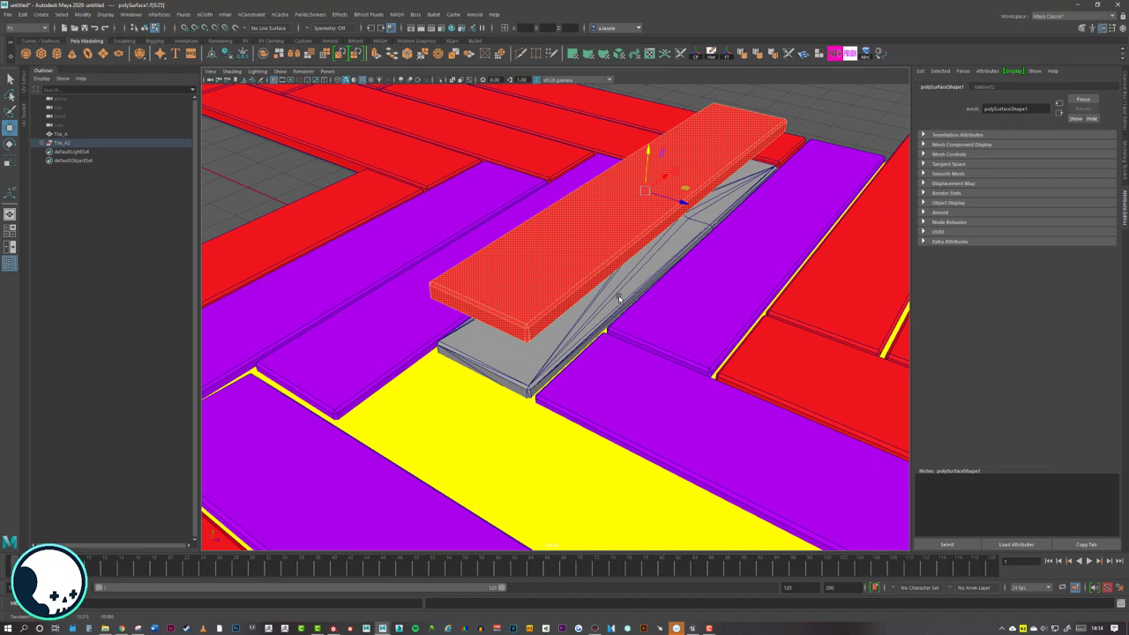
{"action": "mouse_move", "coordinate": [618, 298]}
{"action": "left_mouse_down", "text": "alt"}
{"action": "mouse_move", "coordinate": [598, 280]}
{"action": "mouse_move", "coordinate": [613, 290]}
{"action": "left_mouse_up", "text": "alt"}
- Undo the face move, the shatter and the Lambert material assignment
{"action": "key", "text": "ctrl+z"}
{"action": "key", "text": "ctrl+z"}
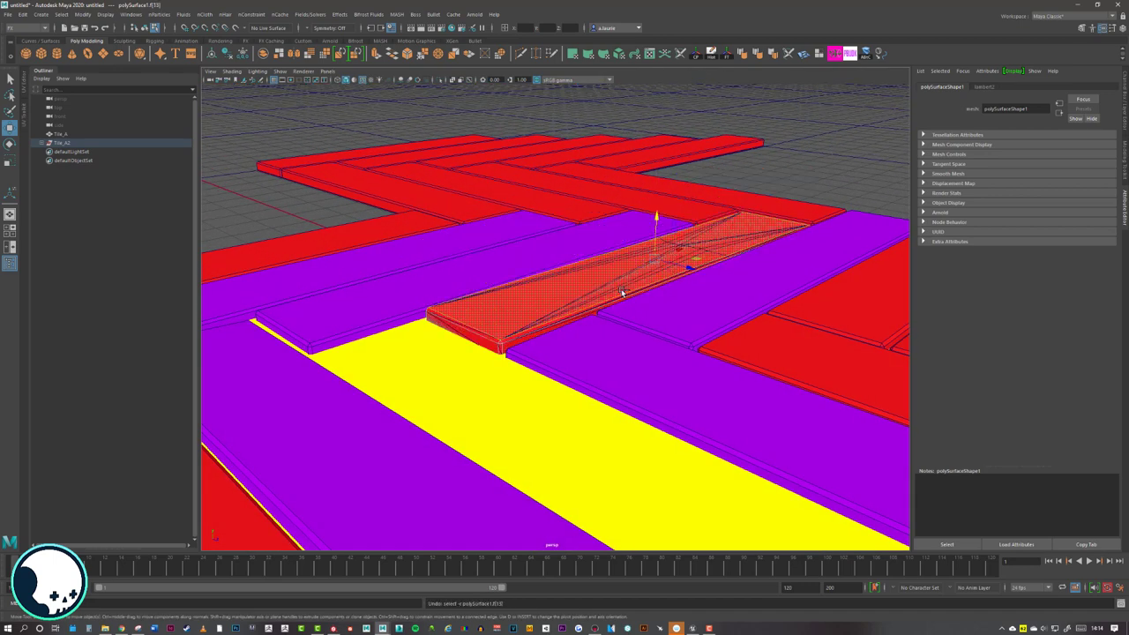
{"action": "key", "text": "ctrl+z"}
{"action": "key", "text": "ctrl+z"}
{"action": "key", "text": "ctrl+z"}
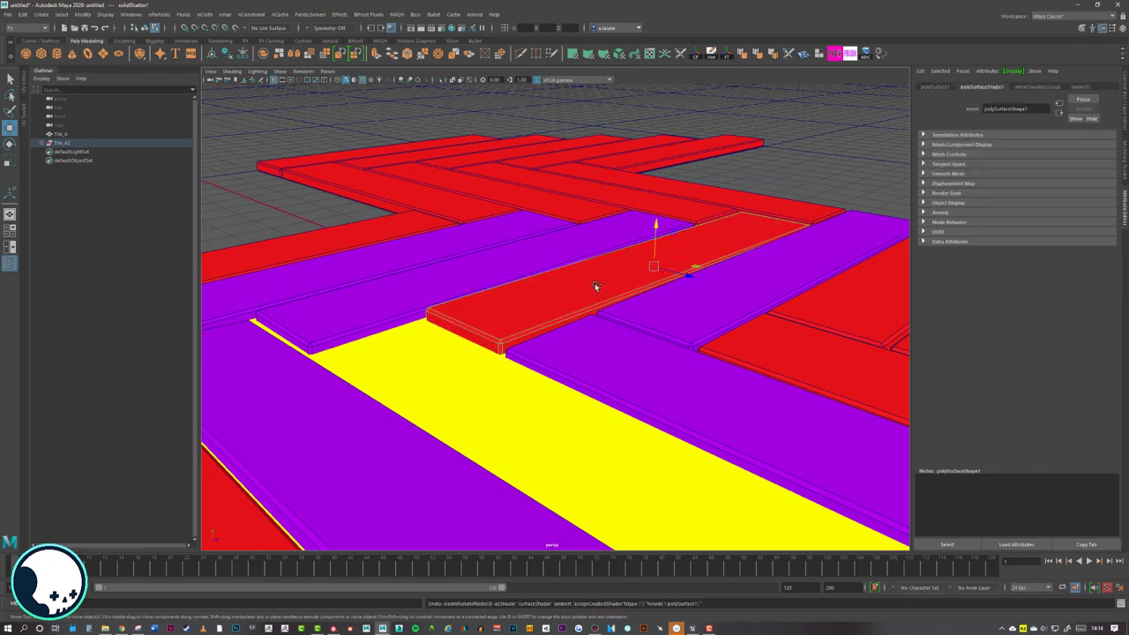
- Create a Solid Shatter from the extracted tile and delete the original surface overlapping the shards
{"action": "left_click_drag", "start_coordinate": [599, 278], "coordinate": [606, 294], "text": "alt"}
{"action": "right_click_drag", "start_coordinate": [601, 294], "coordinate": [648, 279]}
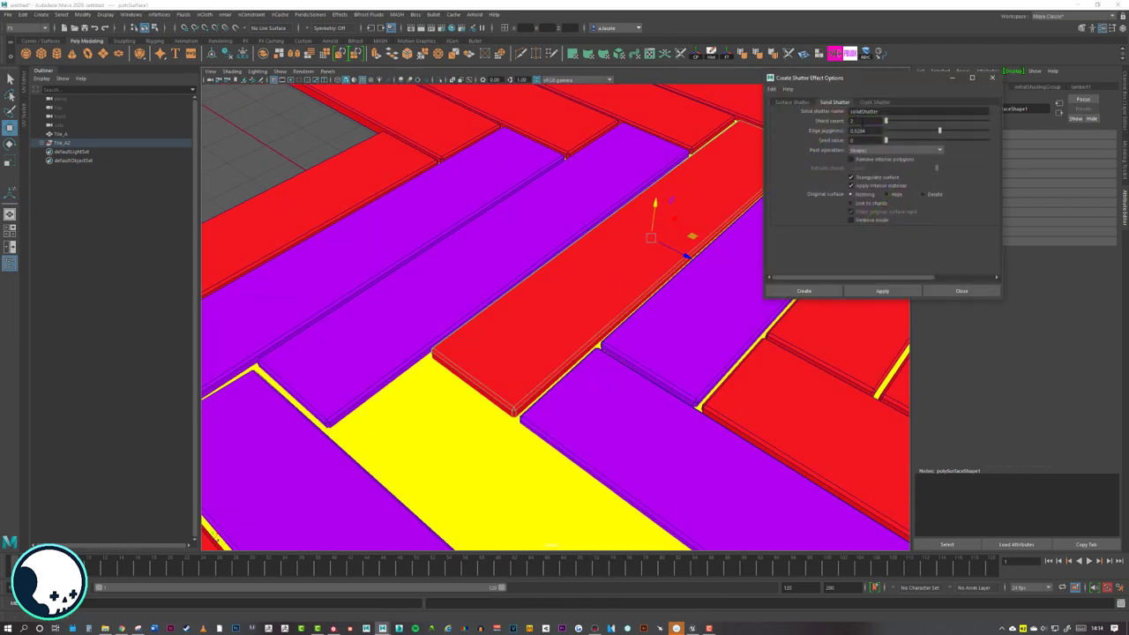
{"action": "left_click", "coordinate": [803, 291]}
{"action": "right_click_drag", "start_coordinate": [524, 306], "coordinate": [547, 296]}
{"action": "left_click", "coordinate": [565, 302]}
{"action": "left_click", "coordinate": [769, 186]}
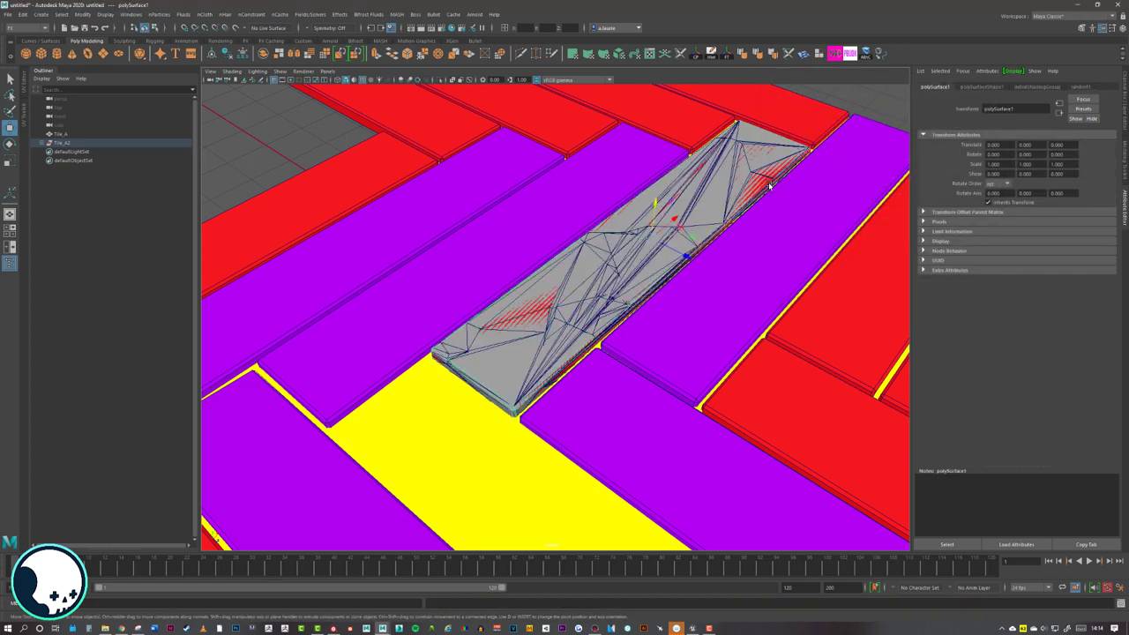
{"action": "key", "text": "Delete"}
- Delete all faces of the large shard at the tile end next to the empty gap
{"action": "left_click", "coordinate": [564, 299]}
{"action": "scroll", "coordinate": [553, 335], "scroll_direction": "up", "scroll_amount": 4}
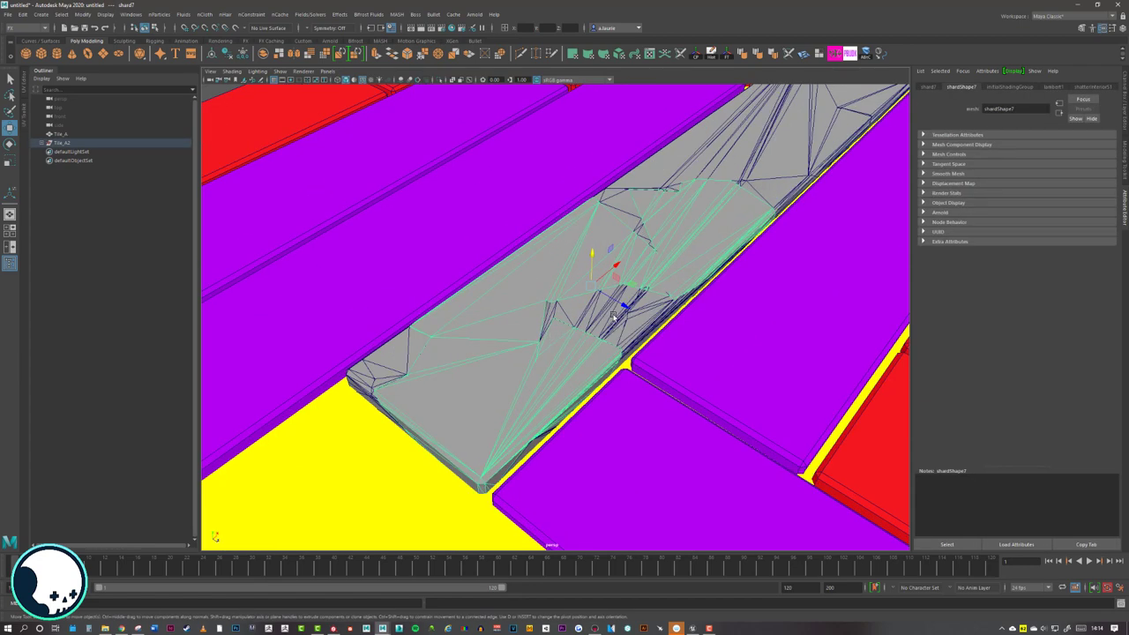
{"action": "left_click_drag", "start_coordinate": [553, 335], "coordinate": [574, 366], "text": "alt"}
{"action": "right_click_drag", "start_coordinate": [574, 366], "coordinate": [573, 377]}
{"action": "double_click", "coordinate": [567, 380]}
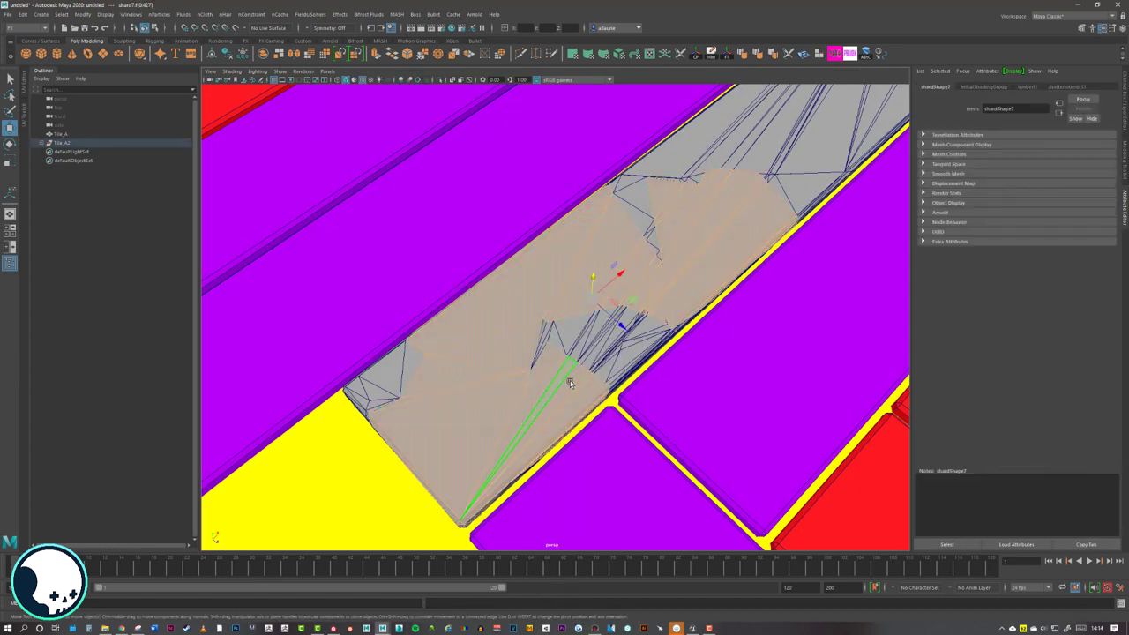
{"action": "middle_click_drag", "start_coordinate": [570, 381], "coordinate": [594, 354], "text": "alt"}
{"action": "scroll", "coordinate": [594, 354], "scroll_direction": "down", "scroll_amount": 2}
{"action": "key", "text": "Delete"}
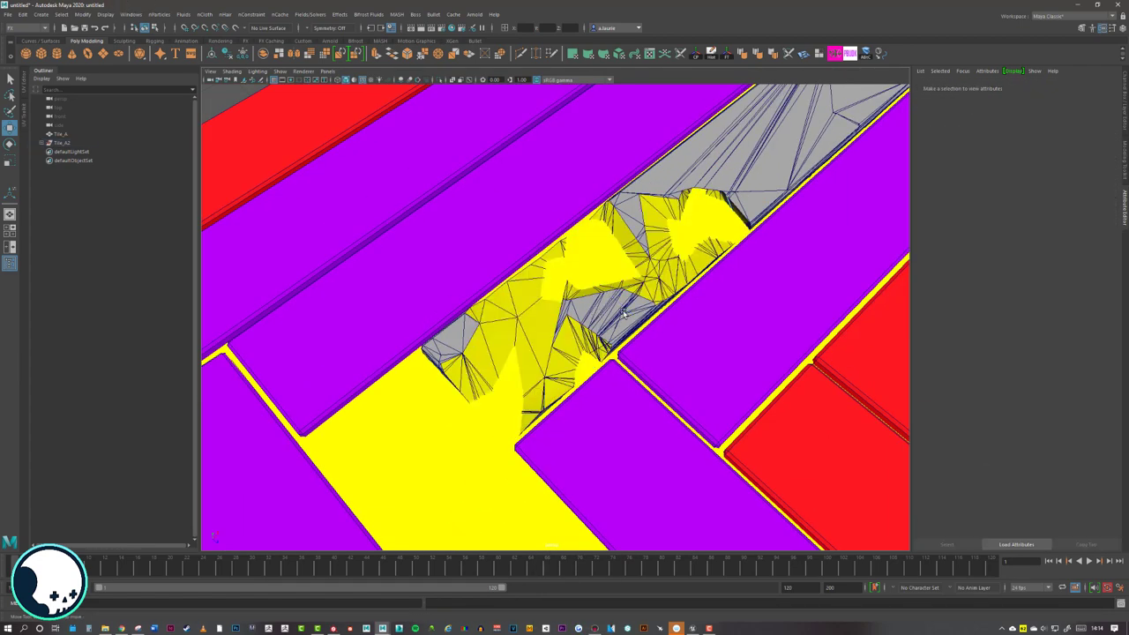
- Shift a small shard within the opened break and pick out the neighbouring pieces of the shattered tile
{"action": "left_click", "coordinate": [597, 308]}
{"action": "left_click_drag", "start_coordinate": [600, 319], "coordinate": [618, 269], "text": "alt"}
{"action": "right_click_drag", "start_coordinate": [618, 269], "coordinate": [644, 256]}
{"action": "left_click_drag", "start_coordinate": [583, 244], "coordinate": [586, 253]}
{"action": "left_click", "coordinate": [470, 303]}
{"action": "left_click_drag", "start_coordinate": [471, 302], "coordinate": [668, 260], "text": "alt"}
{"action": "left_click", "coordinate": [589, 309]}
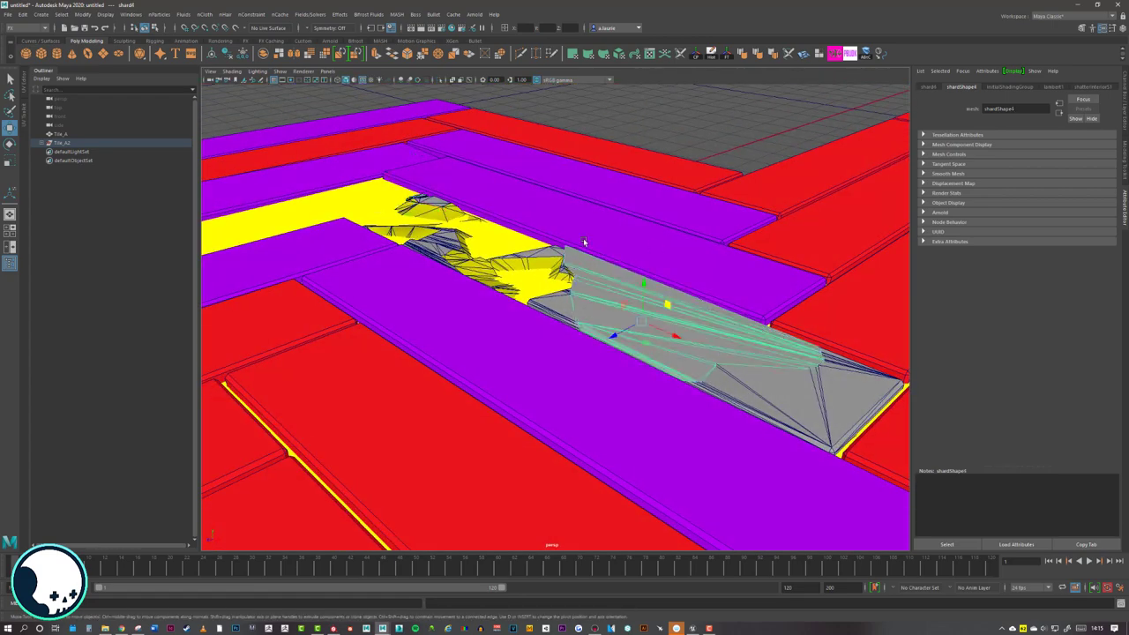
- Move the small shard at the edge of the break away from the large piece and turn it
{"action": "left_click_drag", "start_coordinate": [585, 244], "coordinate": [823, 370], "text": "alt"}
{"action": "scroll", "coordinate": [648, 347], "scroll_direction": "up", "scroll_amount": 4}
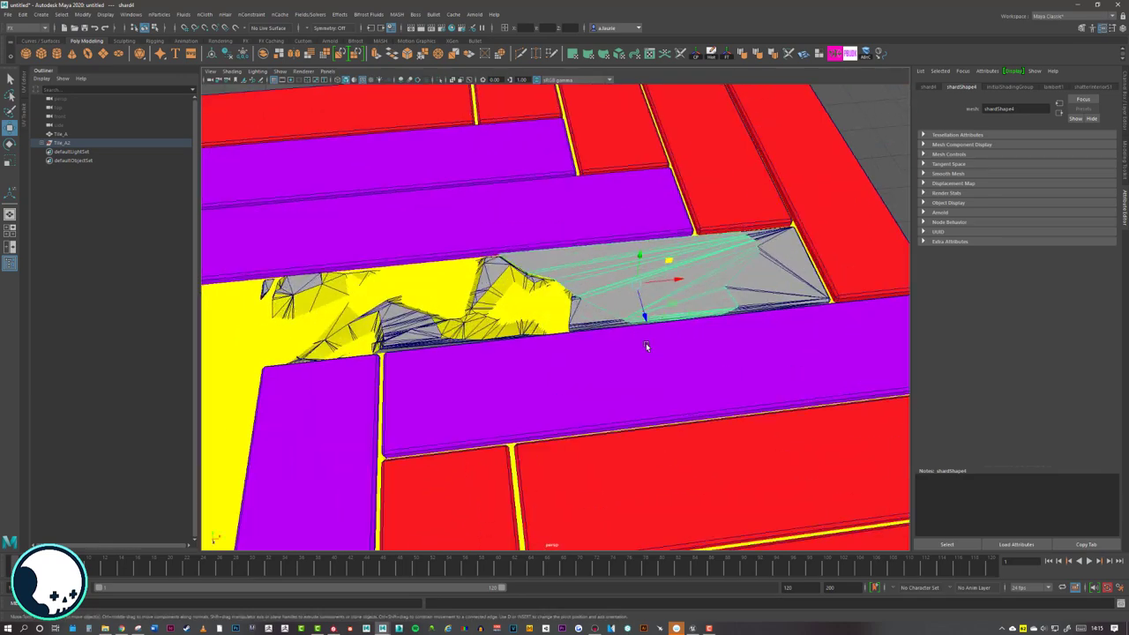
{"action": "left_click_drag", "start_coordinate": [648, 347], "coordinate": [654, 306], "text": "alt"}
{"action": "left_click", "coordinate": [586, 302]}
{"action": "left_click_drag", "start_coordinate": [586, 303], "coordinate": [596, 337], "text": "alt"}
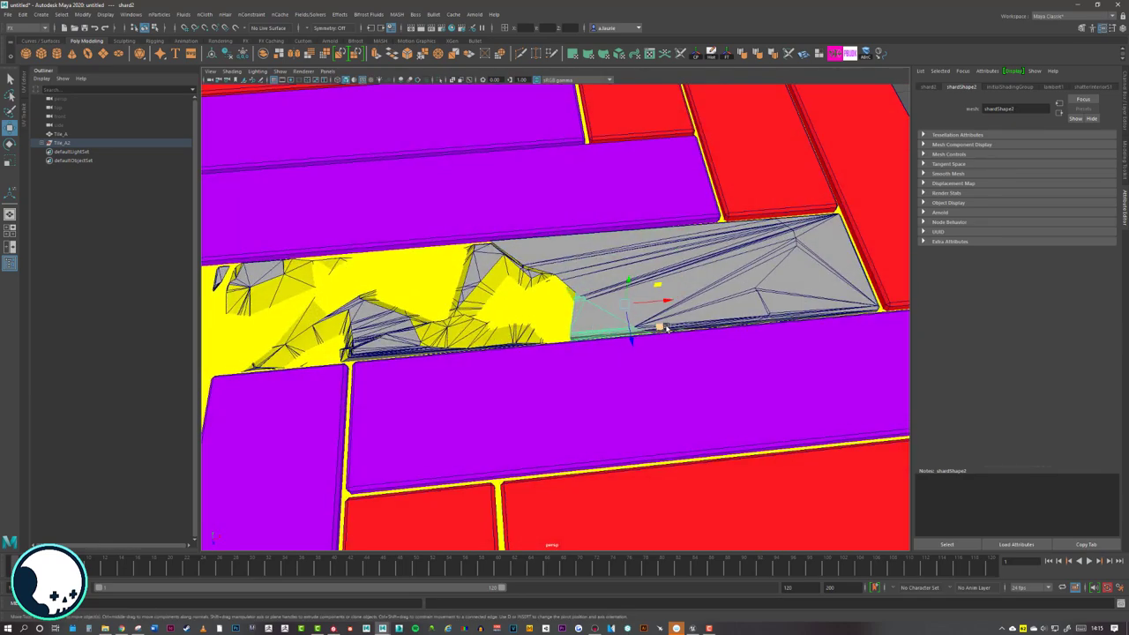
{"action": "left_click_drag", "start_coordinate": [666, 328], "coordinate": [637, 331]}
{"action": "key", "text": "e"}
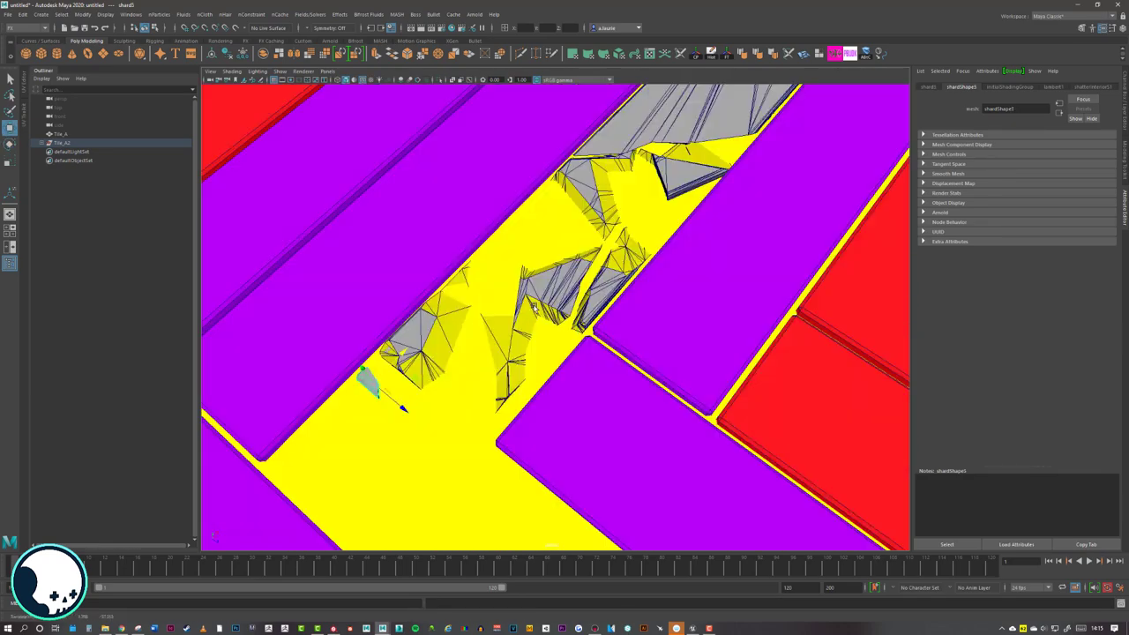
- Select all the shard pieces of the broken tile as whole objects
{"action": "left_click_drag", "start_coordinate": [534, 308], "coordinate": [509, 285], "text": "alt"}
{"action": "middle_click_drag", "start_coordinate": [509, 285], "coordinate": [397, 375], "text": "alt"}
{"action": "left_click", "coordinate": [643, 276]}
{"action": "left_click_drag", "start_coordinate": [715, 277], "coordinate": [774, 283], "text": "alt"}
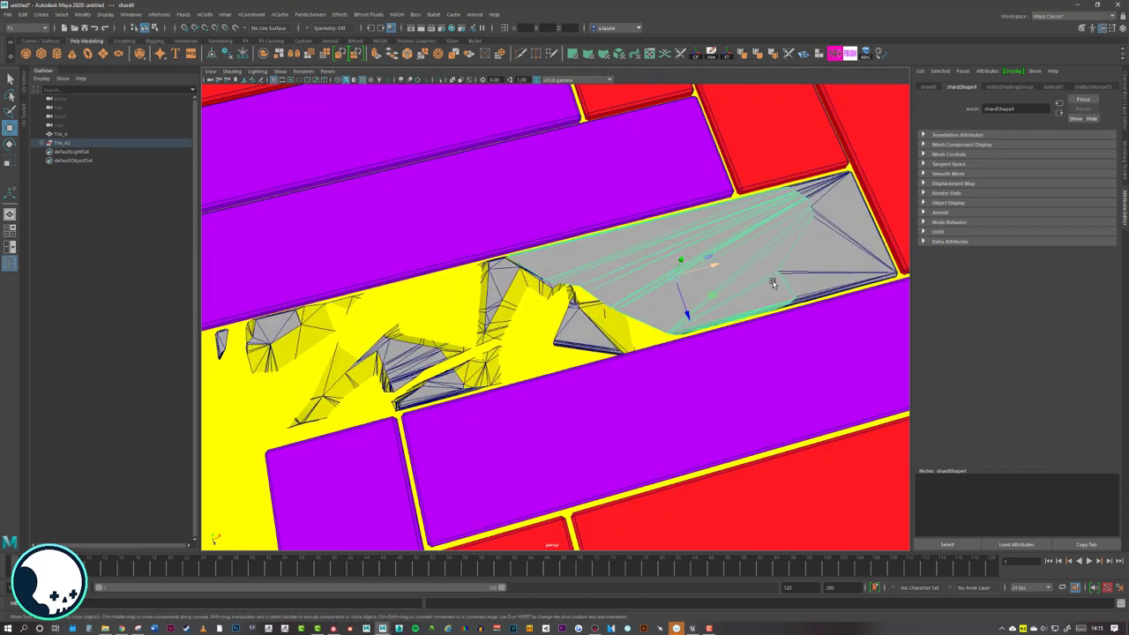
{"action": "left_click", "coordinate": [711, 269]}
{"action": "right_click_drag", "start_coordinate": [796, 260], "coordinate": [838, 248]}
{"action": "scroll", "coordinate": [809, 265], "scroll_direction": "down", "scroll_amount": 3}
{"action": "left_click", "coordinate": [808, 264]}
{"action": "scroll", "coordinate": [702, 277], "scroll_direction": "down", "scroll_amount": 3}
{"action": "left_click_drag", "start_coordinate": [675, 305], "coordinate": [642, 205], "text": "alt"}
{"action": "left_click", "coordinate": [591, 305]}
{"action": "key", "text": "f"}
{"action": "scroll", "coordinate": [593, 271], "scroll_direction": "down", "scroll_amount": 3}
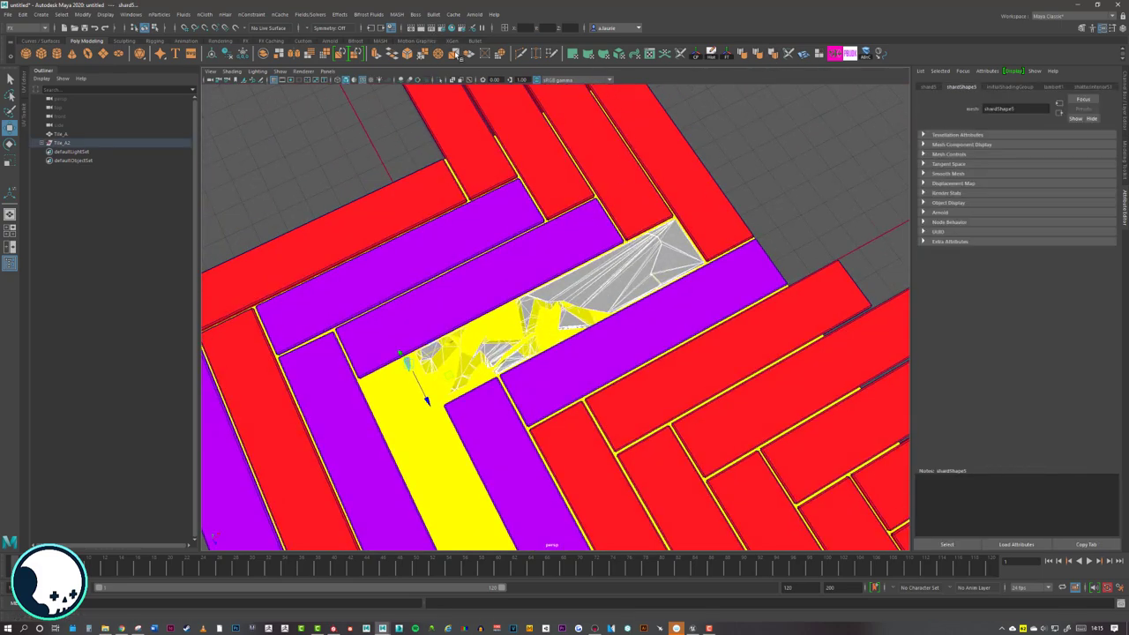
- Apply purple vertex color to the selected shards, replacing their existing color on all channels
{"action": "left_click", "coordinate": [27, 27]}
{"action": "left_click", "coordinate": [26, 38]}
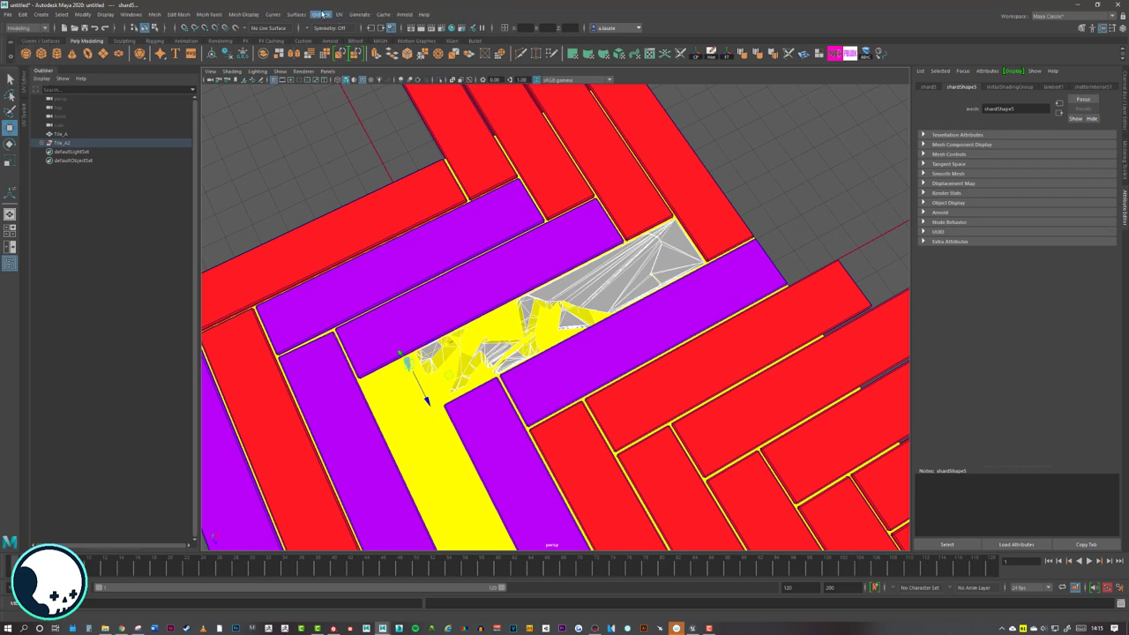
{"action": "left_click", "coordinate": [255, 17]}
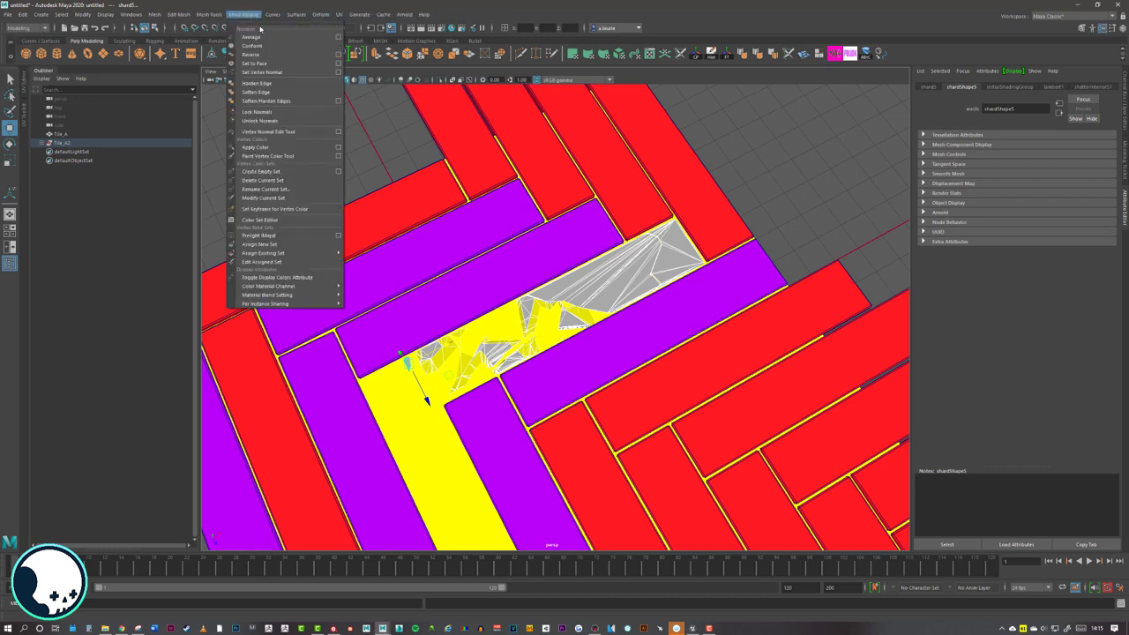
{"action": "left_click", "coordinate": [338, 147]}
{"action": "left_click", "coordinate": [883, 231]}
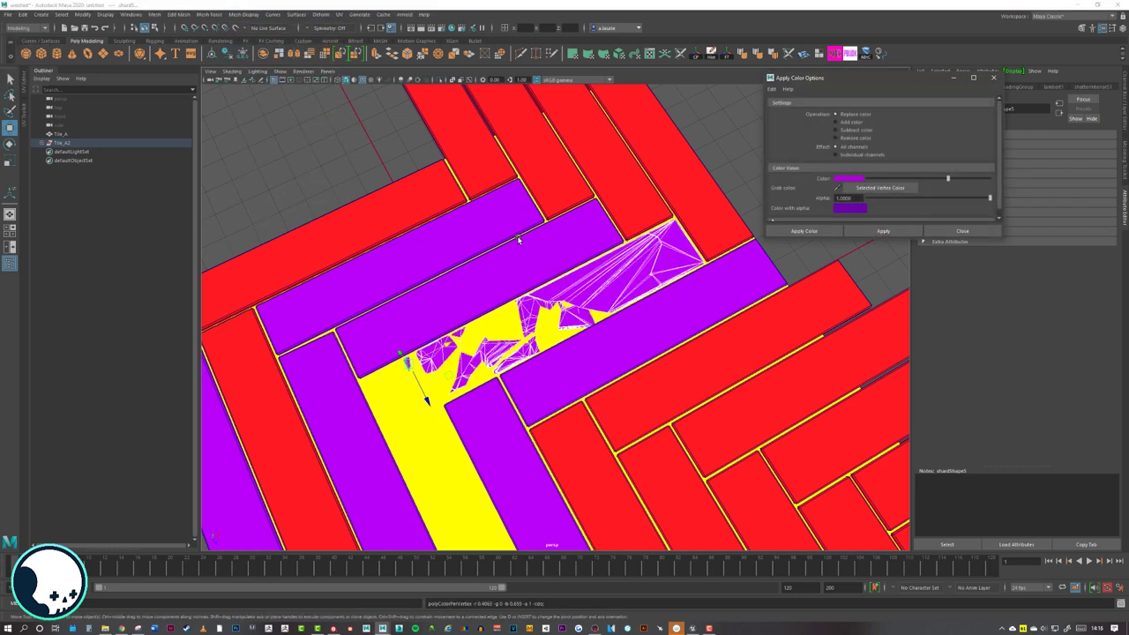
{"action": "left_click", "coordinate": [992, 79]}
{"action": "left_click", "coordinate": [802, 183]}
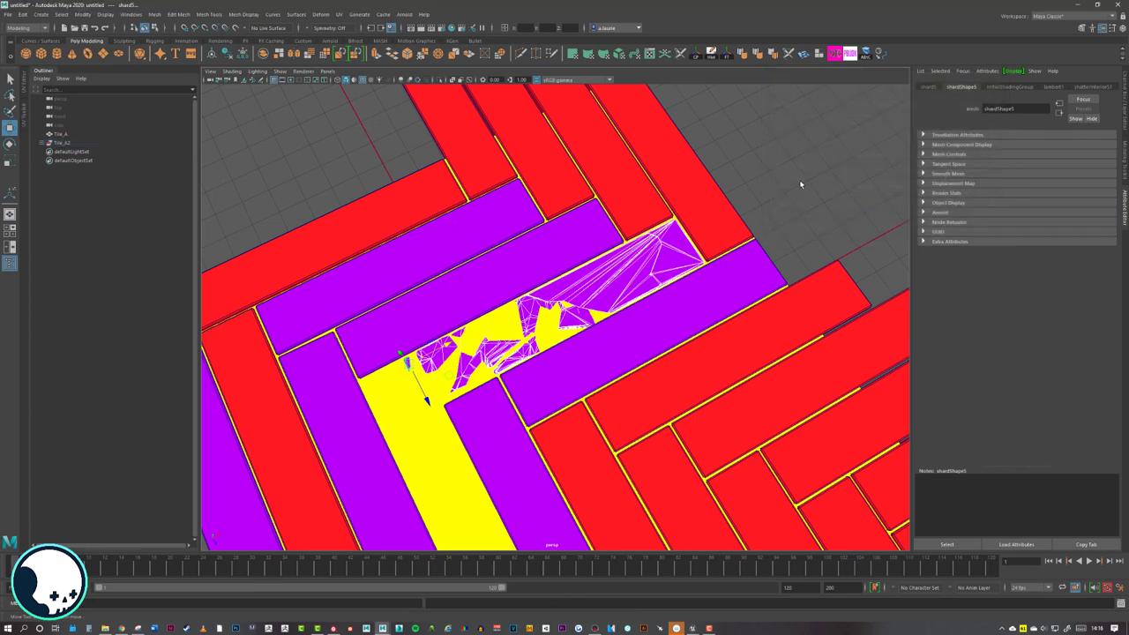
- Add the herringbone tile mesh to the shard selection and combine everything into one mesh
{"action": "scroll", "coordinate": [603, 247], "scroll_direction": "up", "scroll_amount": 3}
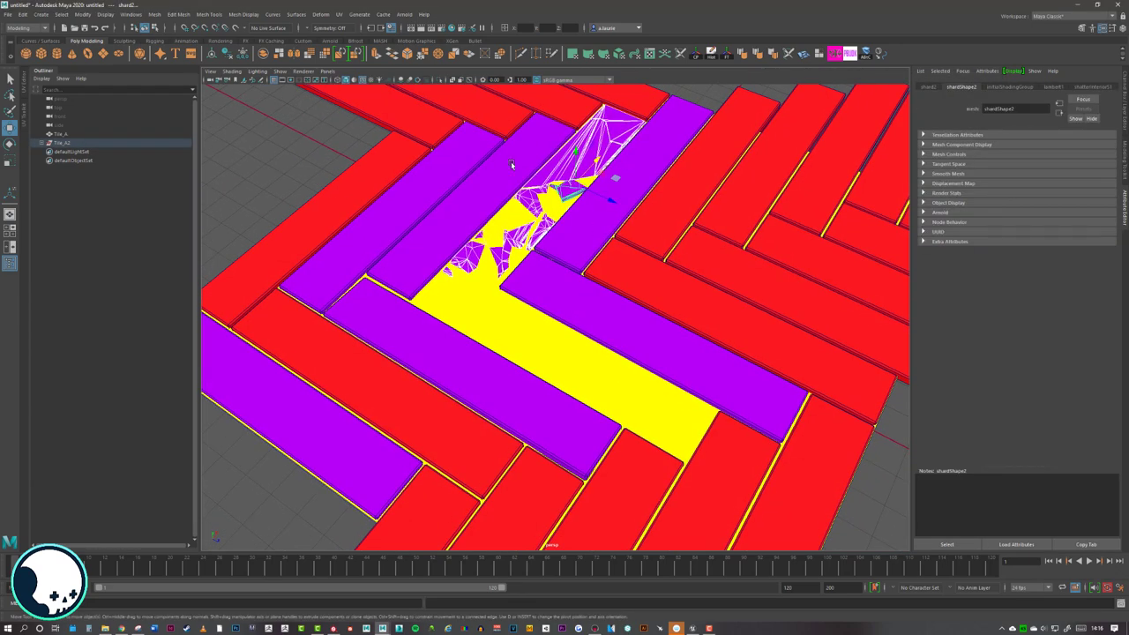
{"action": "left_click", "coordinate": [512, 165], "text": "shift"}
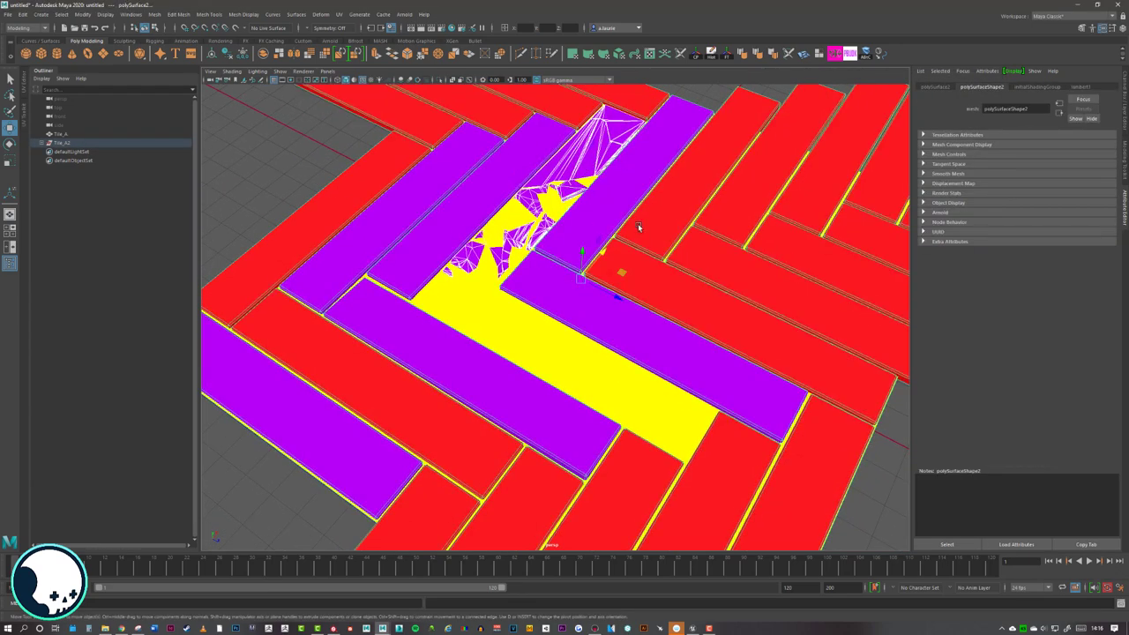
{"action": "scroll", "coordinate": [545, 233], "scroll_direction": "down", "scroll_amount": 5}
{"action": "left_click_drag", "start_coordinate": [565, 392], "coordinate": [445, 141], "text": "alt"}
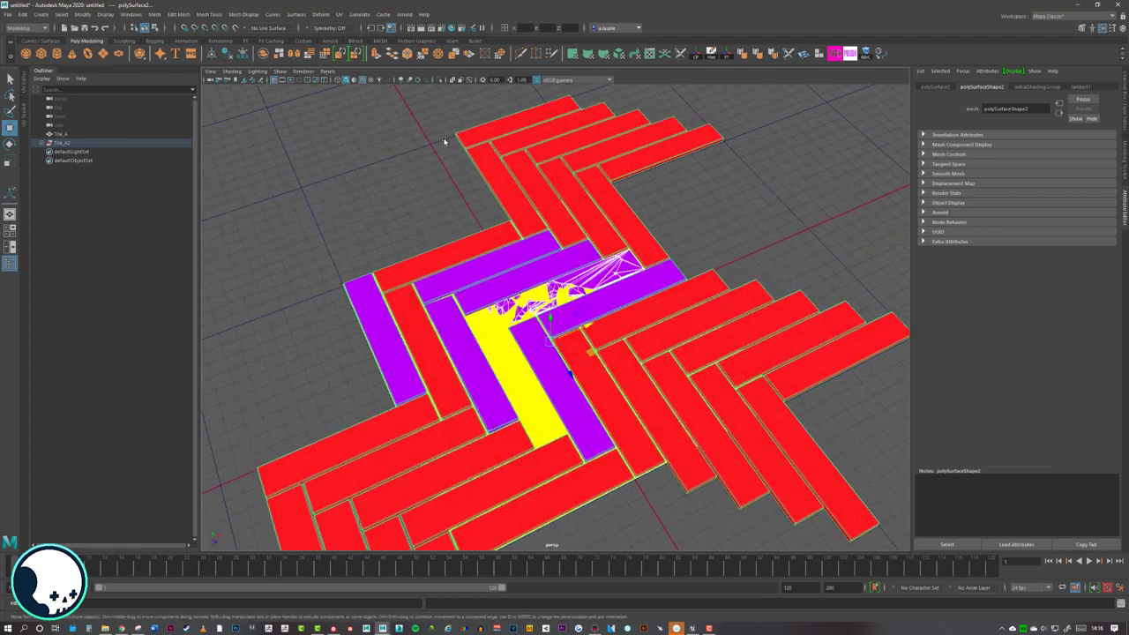
{"action": "left_click", "coordinate": [264, 54]}
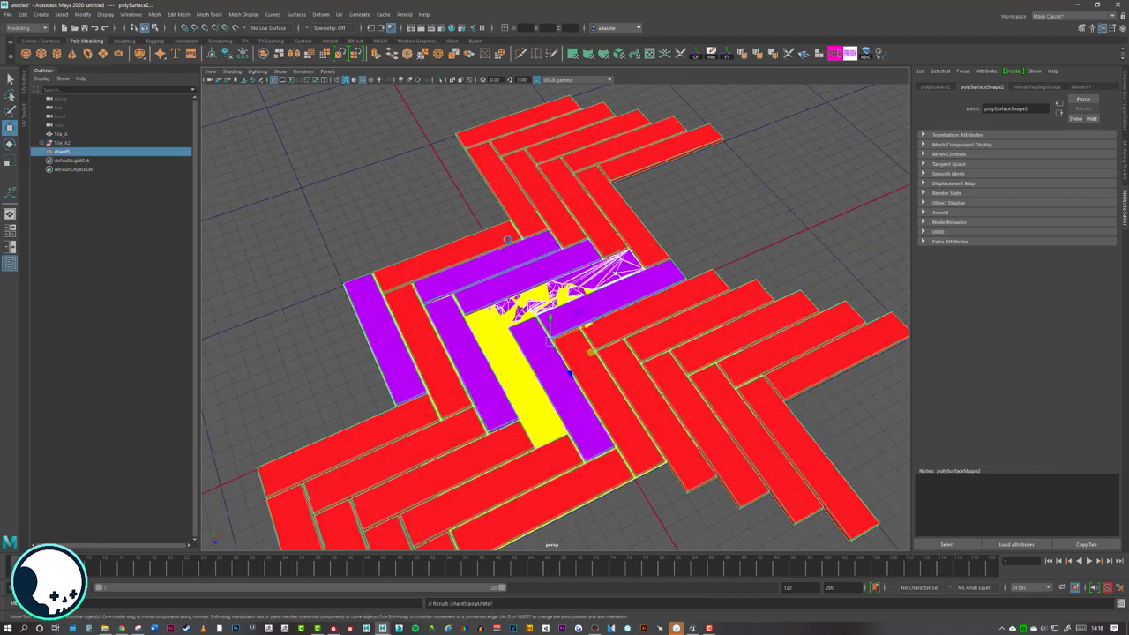
{"action": "left_click_drag", "start_coordinate": [379, 177], "coordinate": [397, 181], "text": "alt"}
- Export the combined mesh as an FBX named Tile_A_Broken_A_High.fbx in the OBJ models folder
{"action": "left_click", "coordinate": [10, 15]}
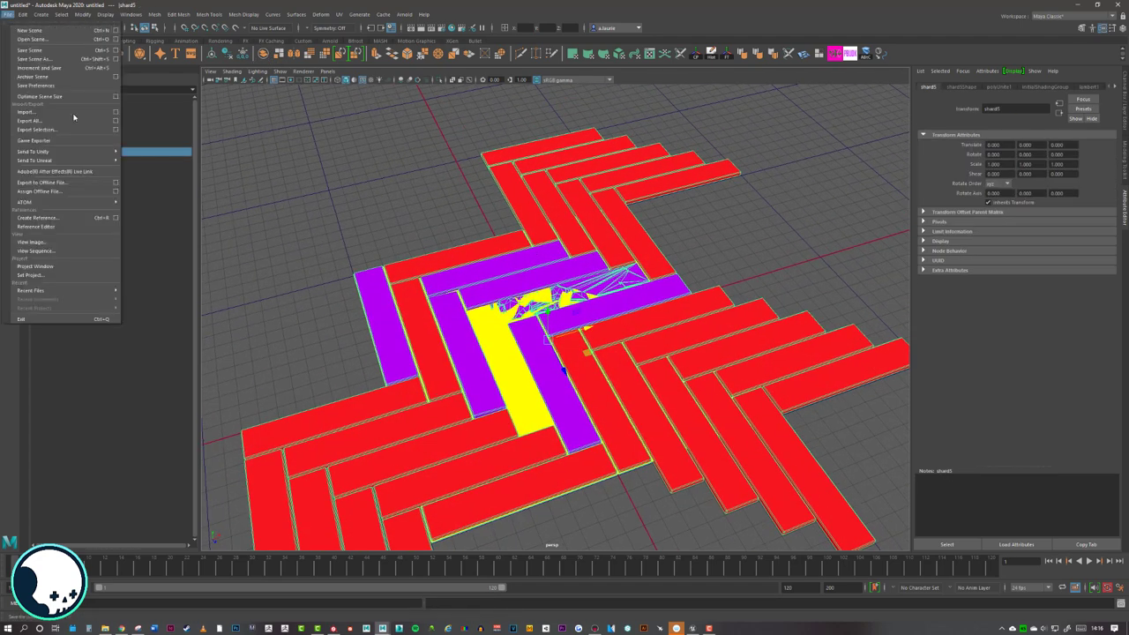
{"action": "left_click", "coordinate": [67, 133]}
{"action": "left_click", "coordinate": [265, 162]}
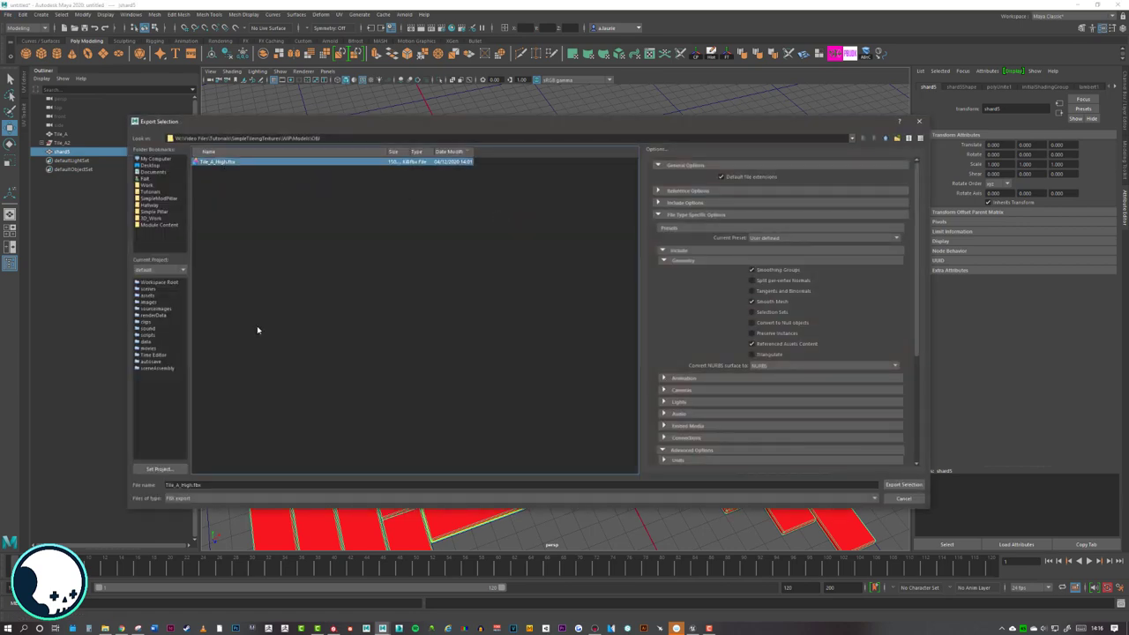
{"action": "left_click", "coordinate": [201, 485]}
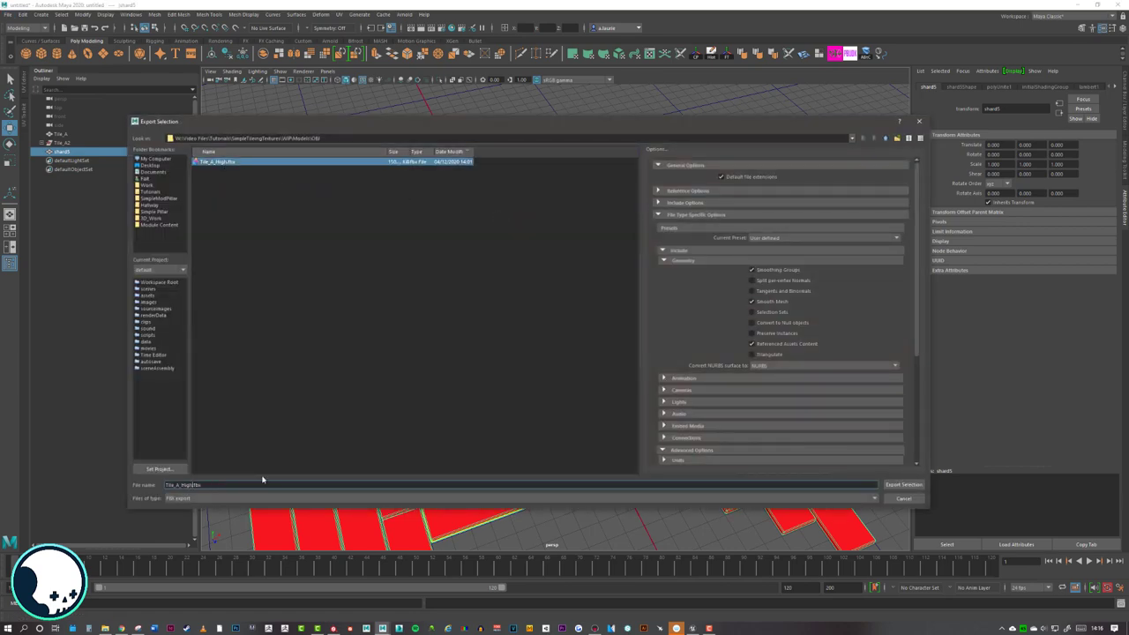
{"action": "type", "text": "Broken"}
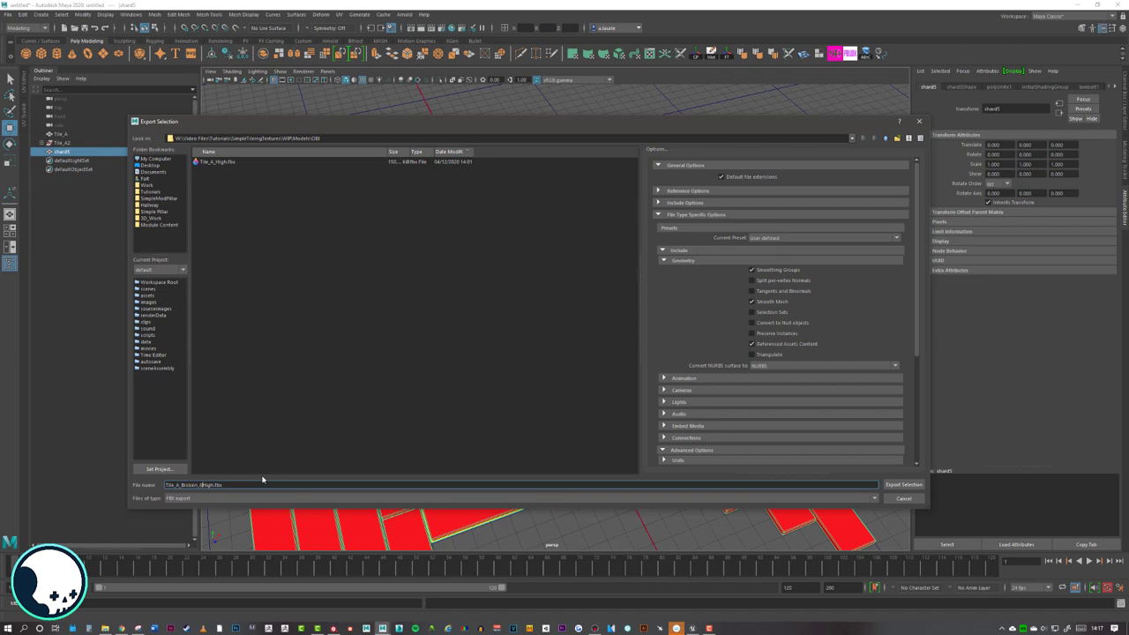
{"action": "left_click", "coordinate": [900, 485]}
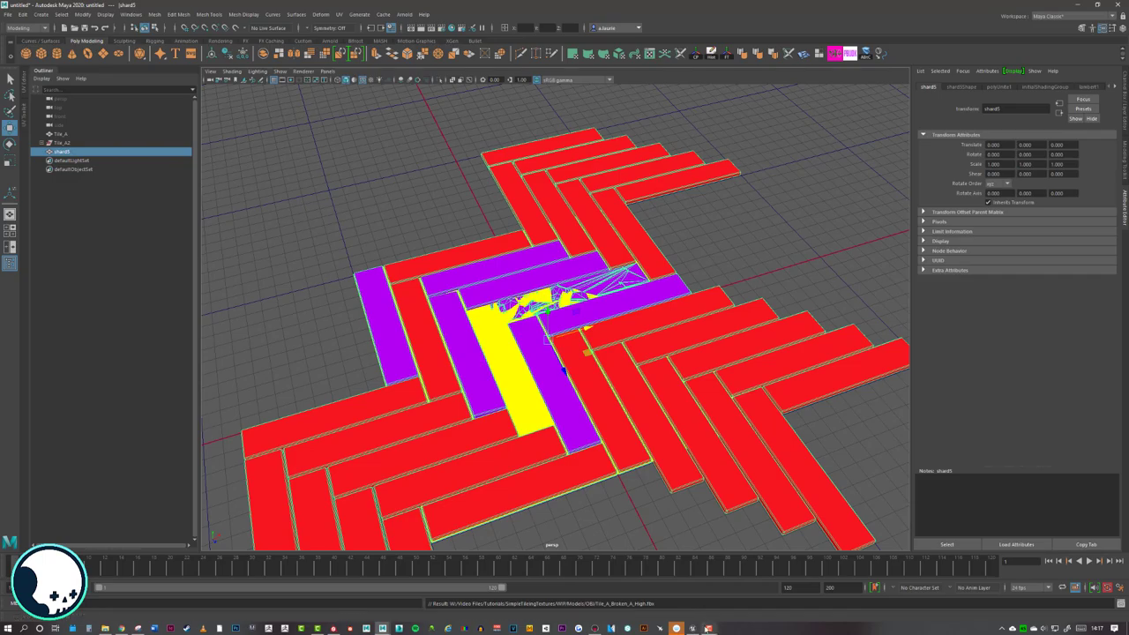
- Switch to the MarbleTile_A project in Substance Painter and open the mesh map baking settings
{"action": "left_click", "coordinate": [333, 629]}
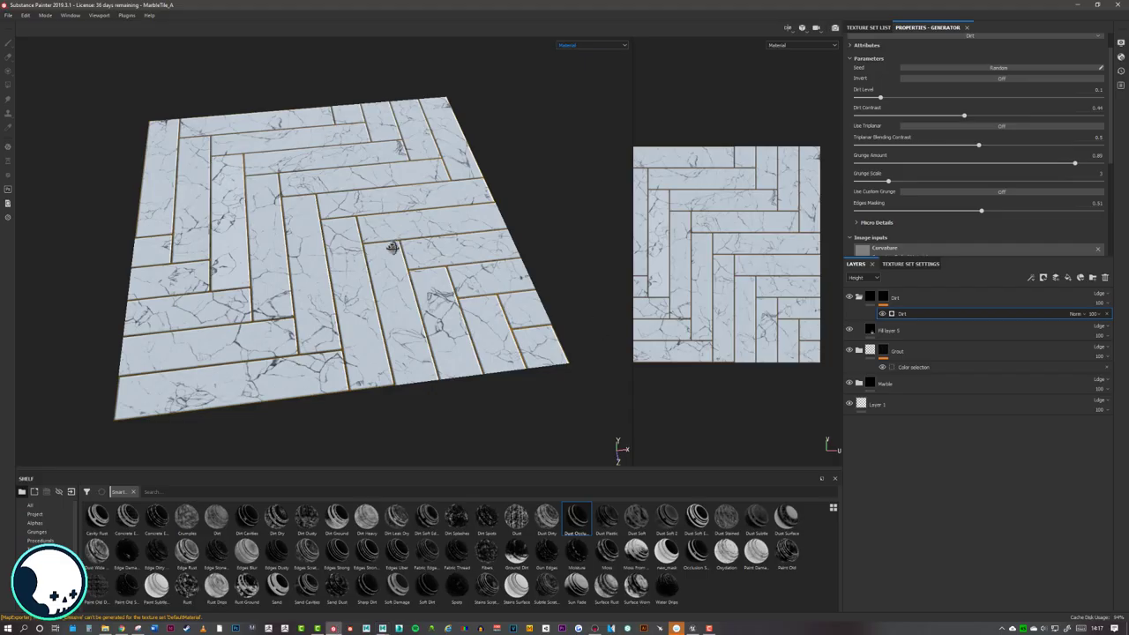
{"action": "left_click_drag", "start_coordinate": [393, 247], "coordinate": [368, 195], "text": "alt"}
{"action": "middle_click_drag", "start_coordinate": [270, 134], "coordinate": [260, 102], "text": "alt"}
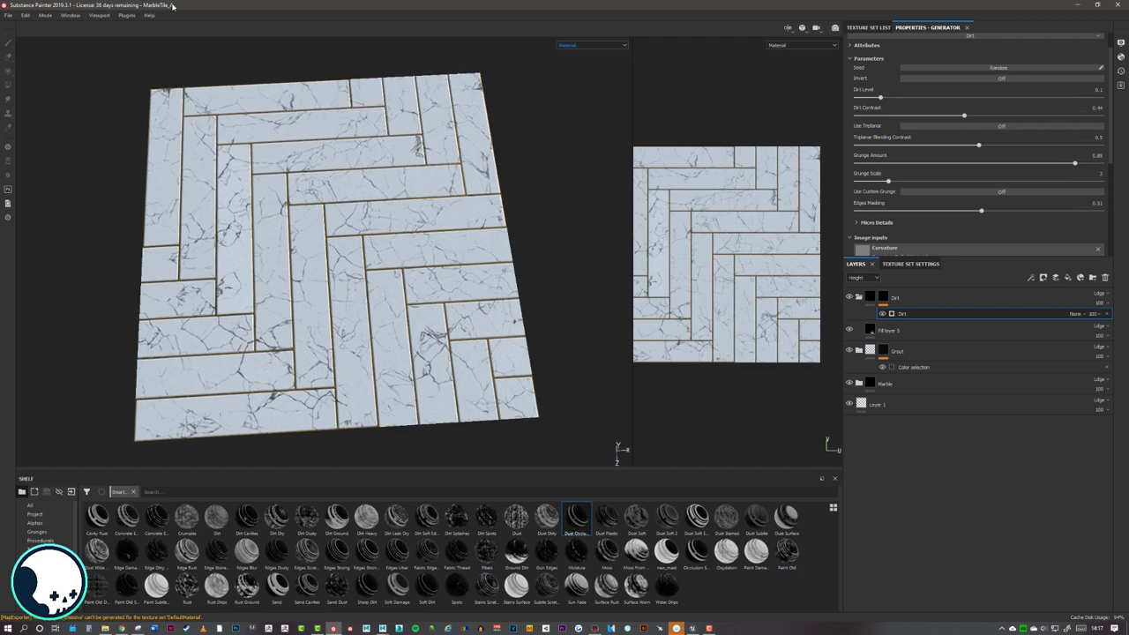
{"action": "left_click_drag", "start_coordinate": [414, 225], "coordinate": [413, 217], "text": "alt"}
{"action": "middle_click_drag", "start_coordinate": [414, 217], "coordinate": [441, 226], "text": "alt"}
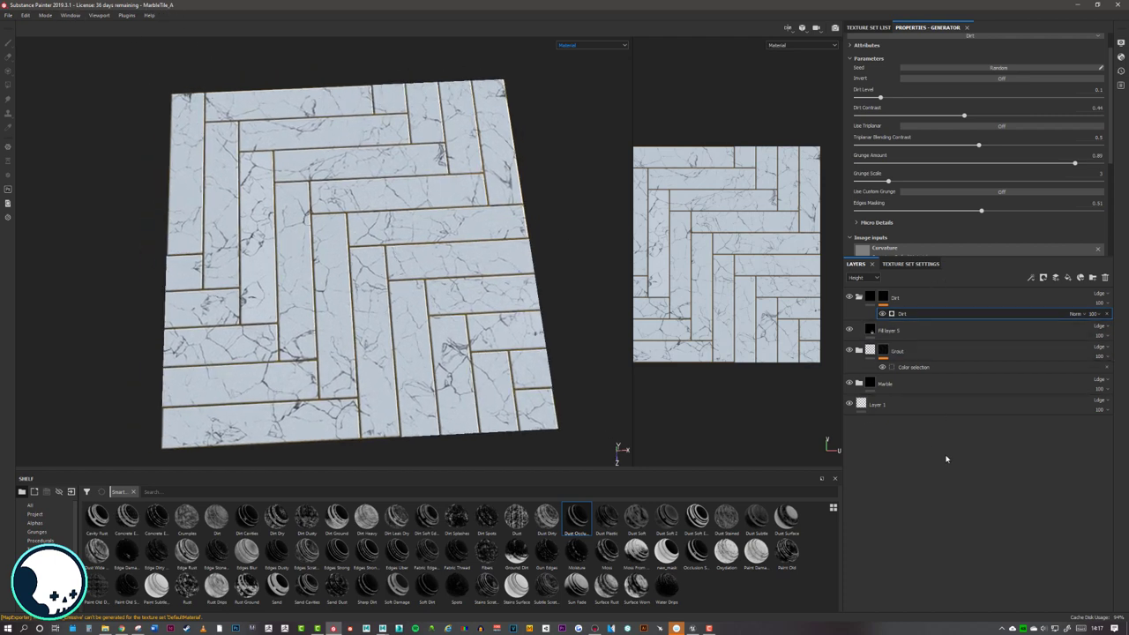
{"action": "left_click", "coordinate": [912, 264]}
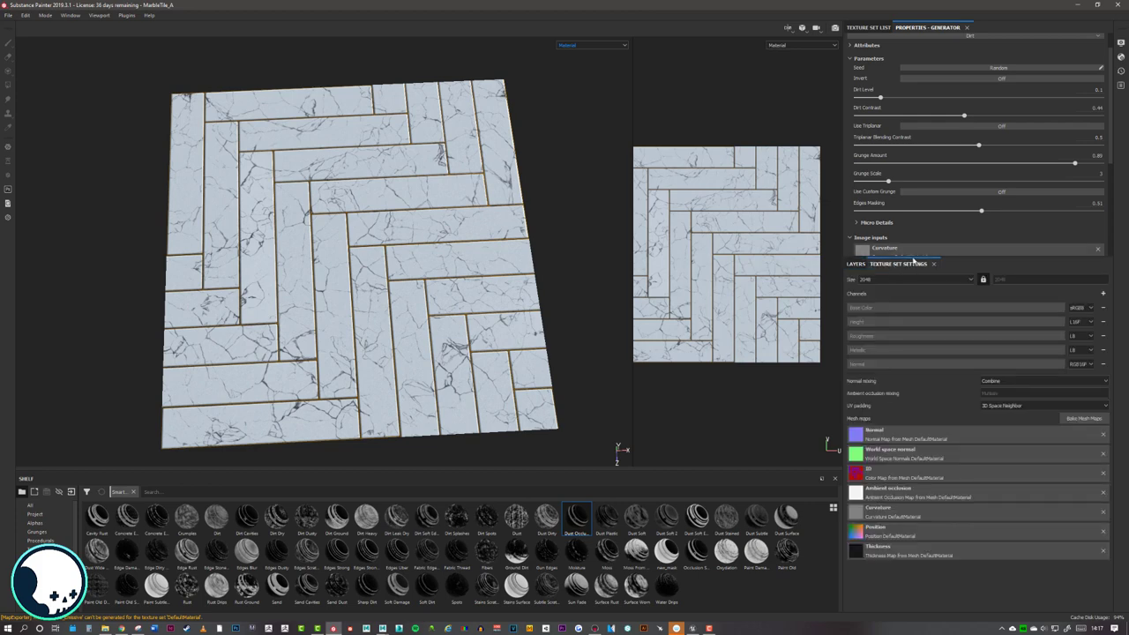
{"action": "left_click", "coordinate": [1082, 420]}
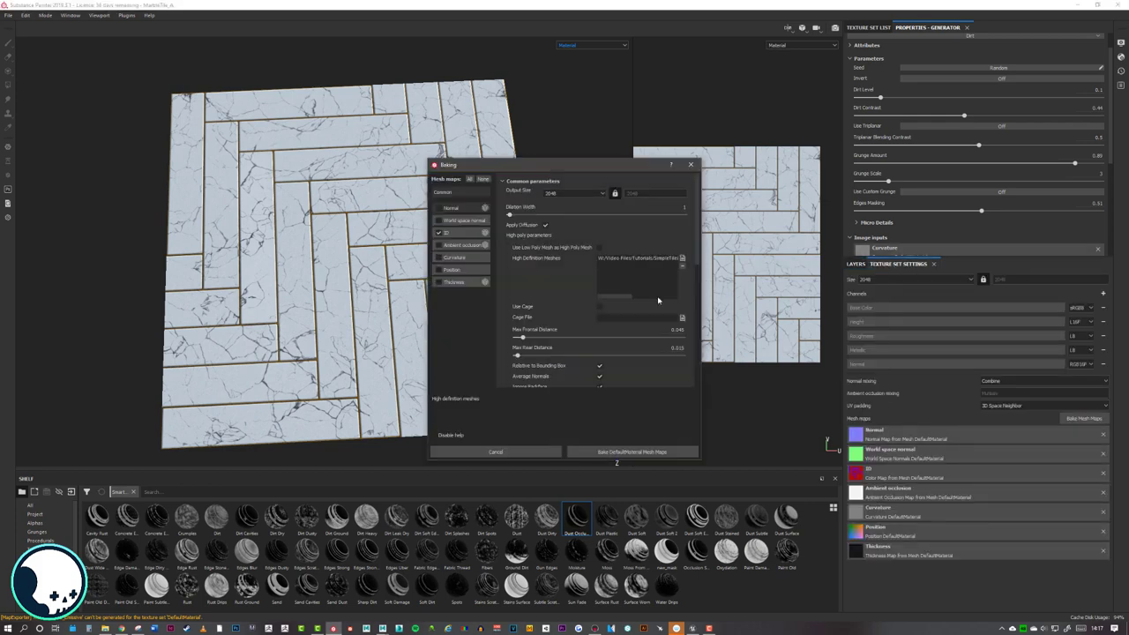
- Include the Normal, World space normal, Ambient occlusion, Curvature, Position and Thickness maps in the bake
{"action": "left_click", "coordinate": [439, 207]}
{"action": "left_click", "coordinate": [439, 220]}
{"action": "left_click", "coordinate": [438, 244]}
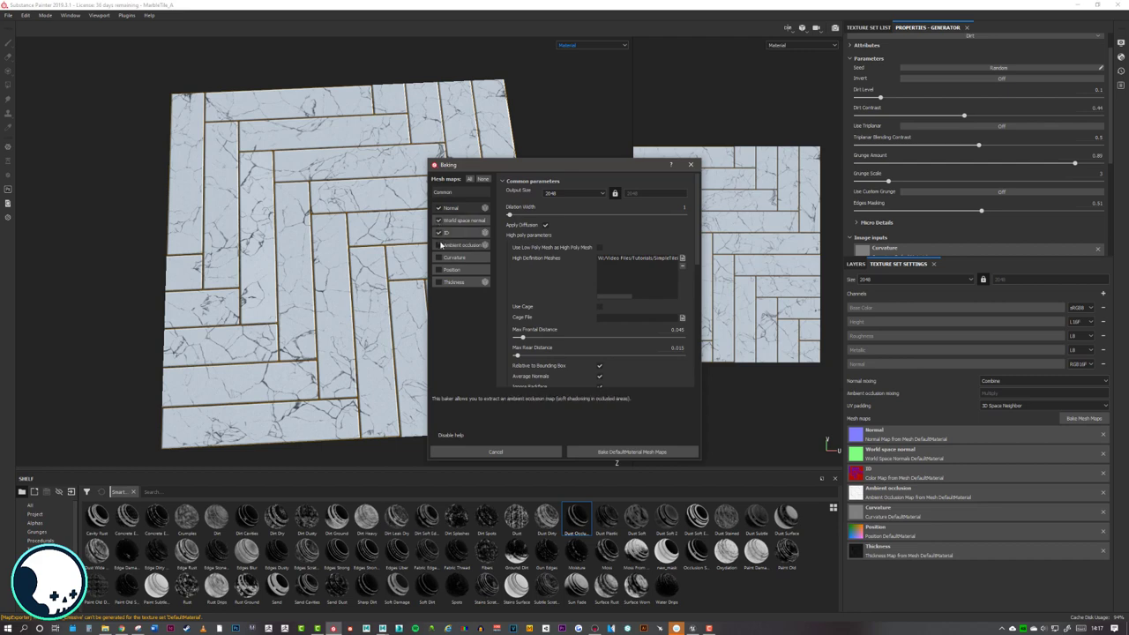
{"action": "left_click", "coordinate": [439, 257]}
{"action": "left_click", "coordinate": [438, 269]}
{"action": "left_click", "coordinate": [438, 282]}
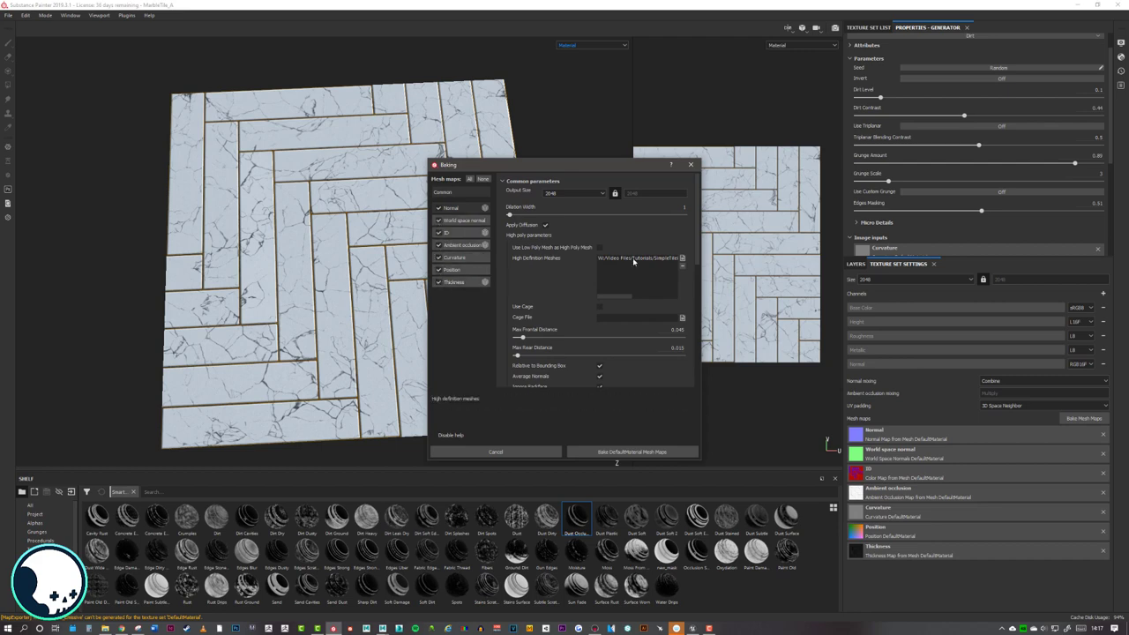
- Load Tile_A_Broken_A_High.fbx as the high definition mesh and bake the DefaultMaterial mesh maps
{"action": "left_click", "coordinate": [682, 258]}
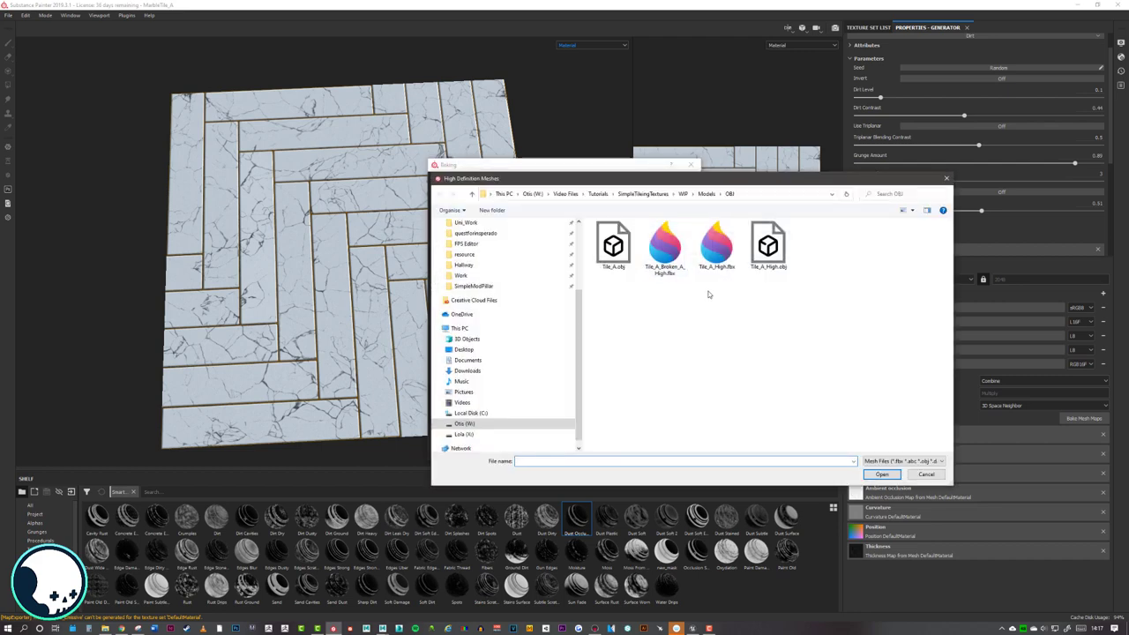
{"action": "left_click", "coordinate": [683, 266]}
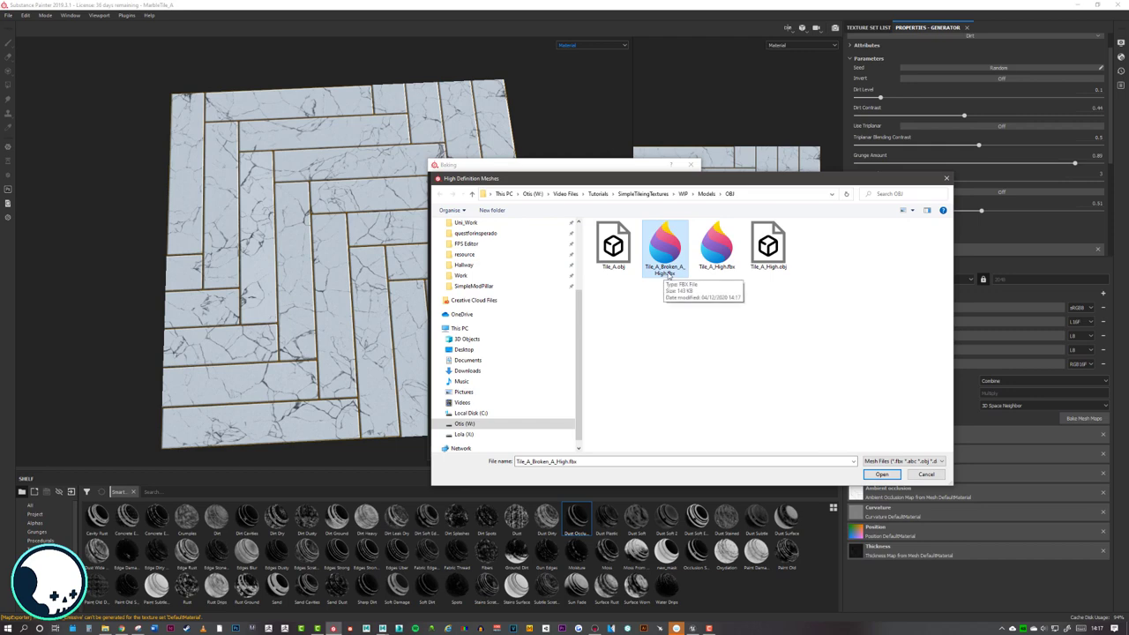
{"action": "left_click", "coordinate": [884, 474]}
{"action": "left_click", "coordinate": [634, 455]}
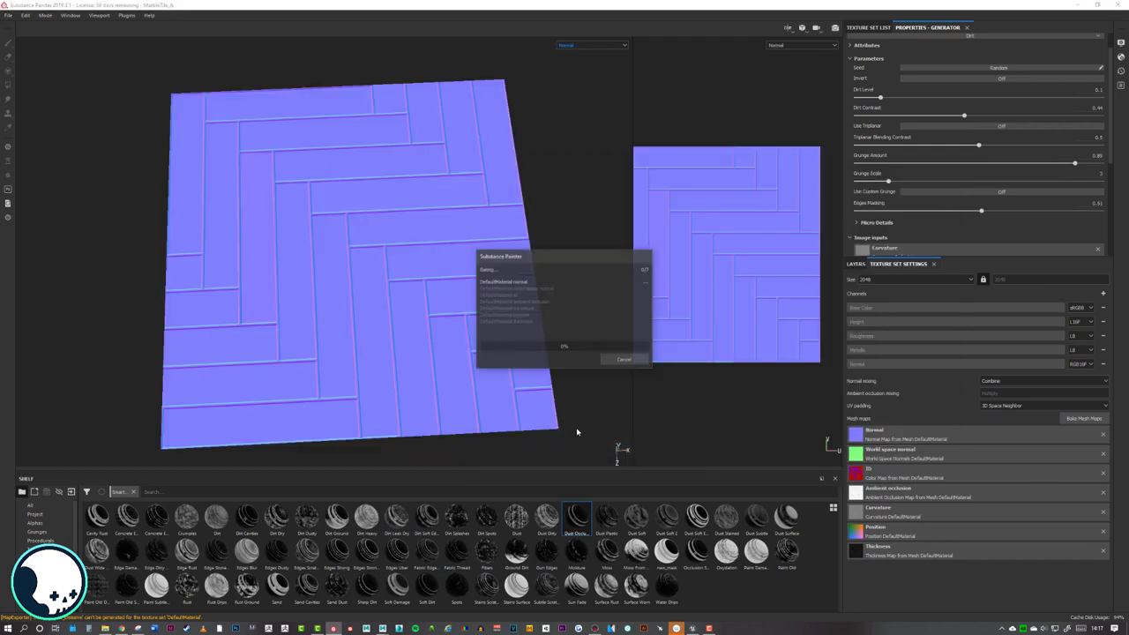
{"action": "left_click", "coordinate": [613, 359]}
{"action": "scroll", "coordinate": [445, 279], "scroll_direction": "up", "scroll_amount": 5}
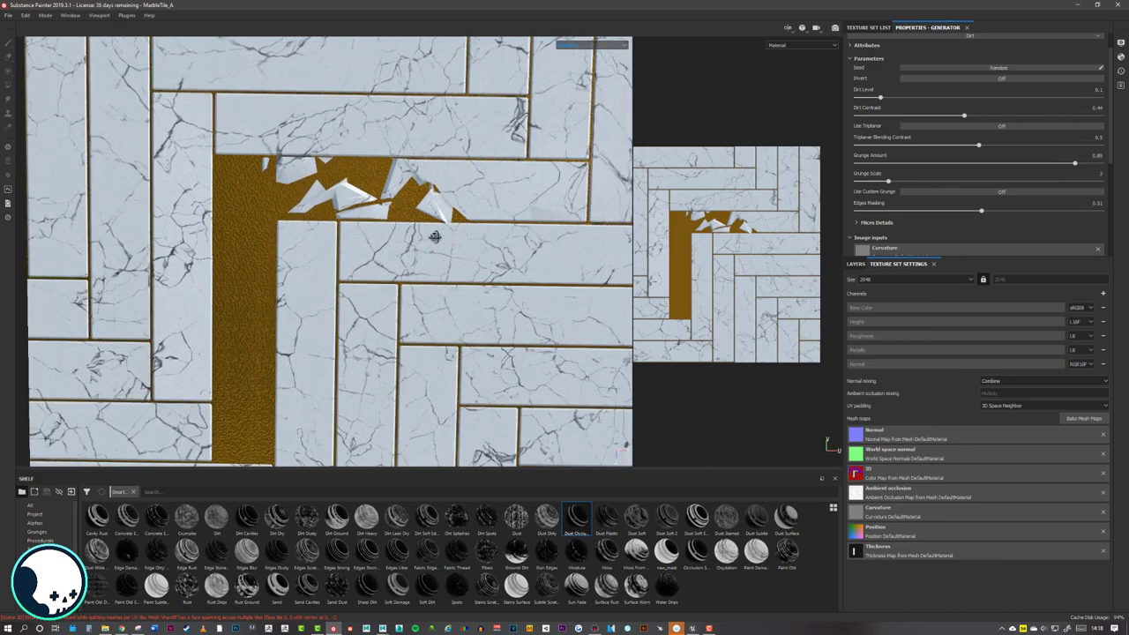
{"action": "left_click_drag", "start_coordinate": [435, 236], "coordinate": [345, 305], "text": "alt"}
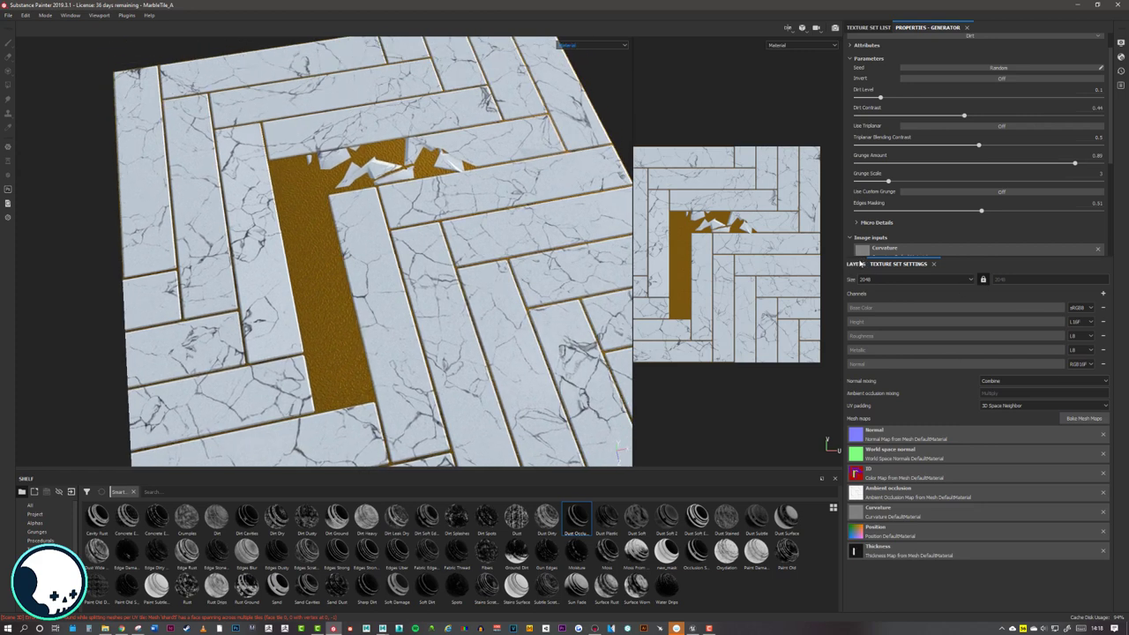
- Create a layer folder named Ground at the top of the layer stack and add a fill layer inside it
{"action": "left_click", "coordinate": [856, 264]}
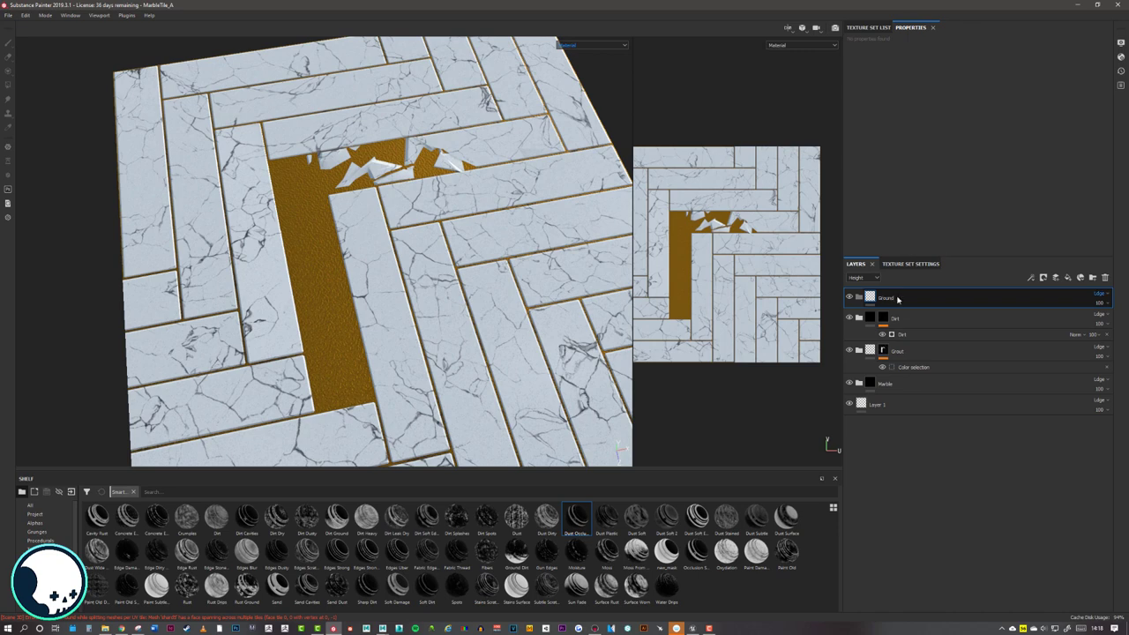
{"action": "left_click", "coordinate": [1067, 277]}
{"action": "left_click_drag", "start_coordinate": [900, 297], "coordinate": [898, 322]}
{"action": "left_click", "coordinate": [886, 298]}
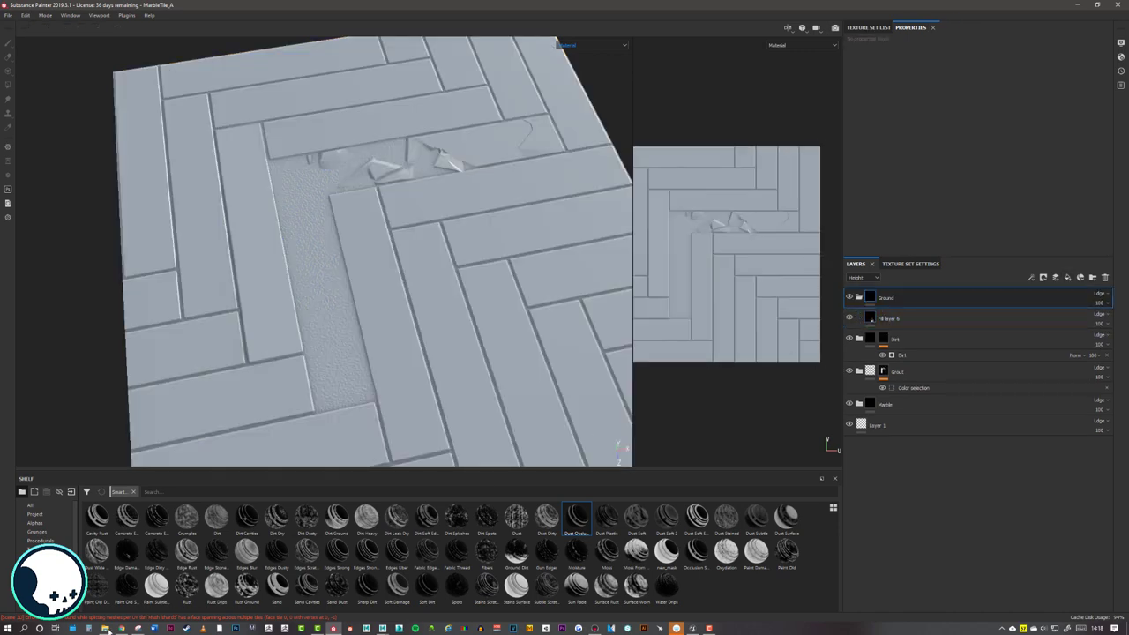
- Add the Concrete Dusty material to the Ground folder above the fill layer
{"action": "left_click", "coordinate": [38, 568]}
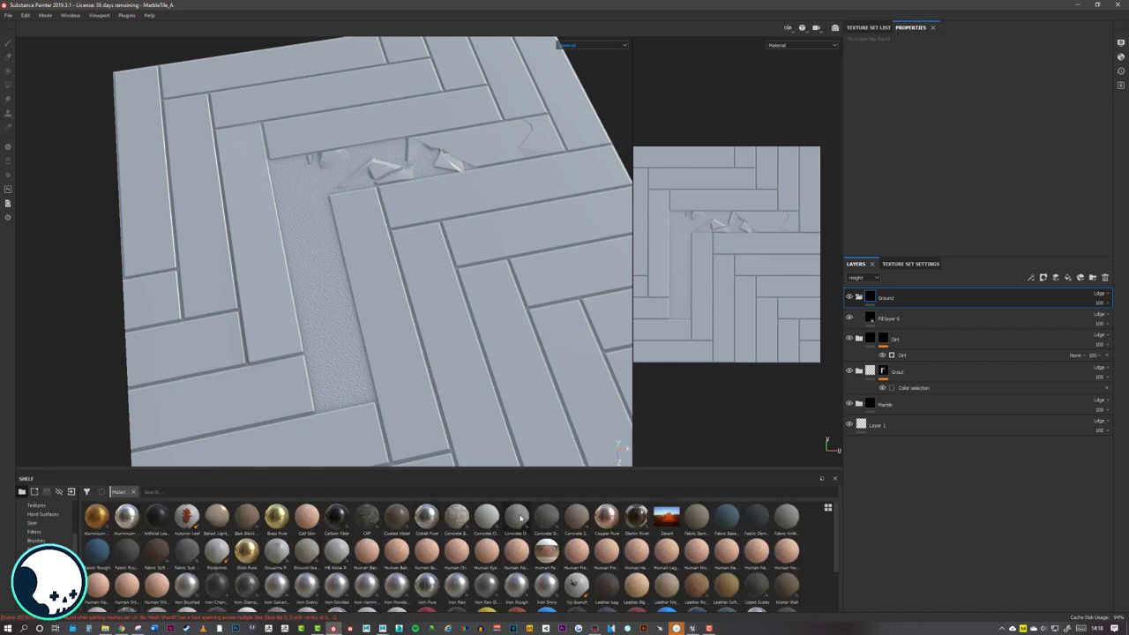
{"action": "left_click_drag", "start_coordinate": [519, 518], "coordinate": [903, 311]}
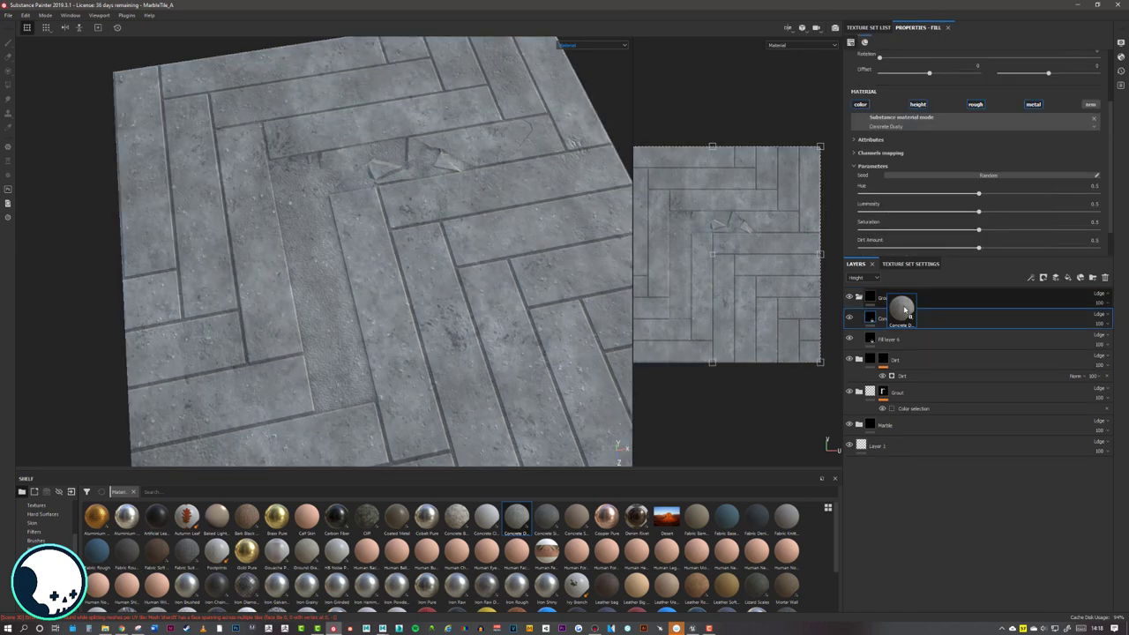
{"action": "scroll", "coordinate": [311, 198], "scroll_direction": "up", "scroll_amount": 3}
- Set the Ground folder's height blending mode to Replace and return the layer stack to the Base Color channel
{"action": "left_click", "coordinate": [1101, 294]}
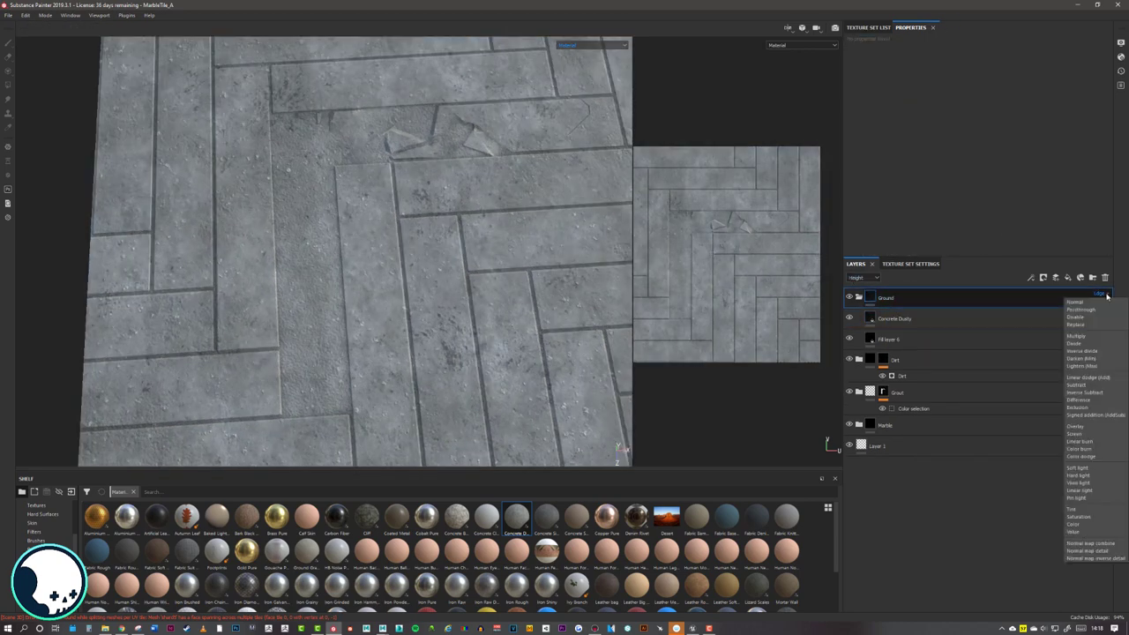
{"action": "left_click", "coordinate": [1083, 325]}
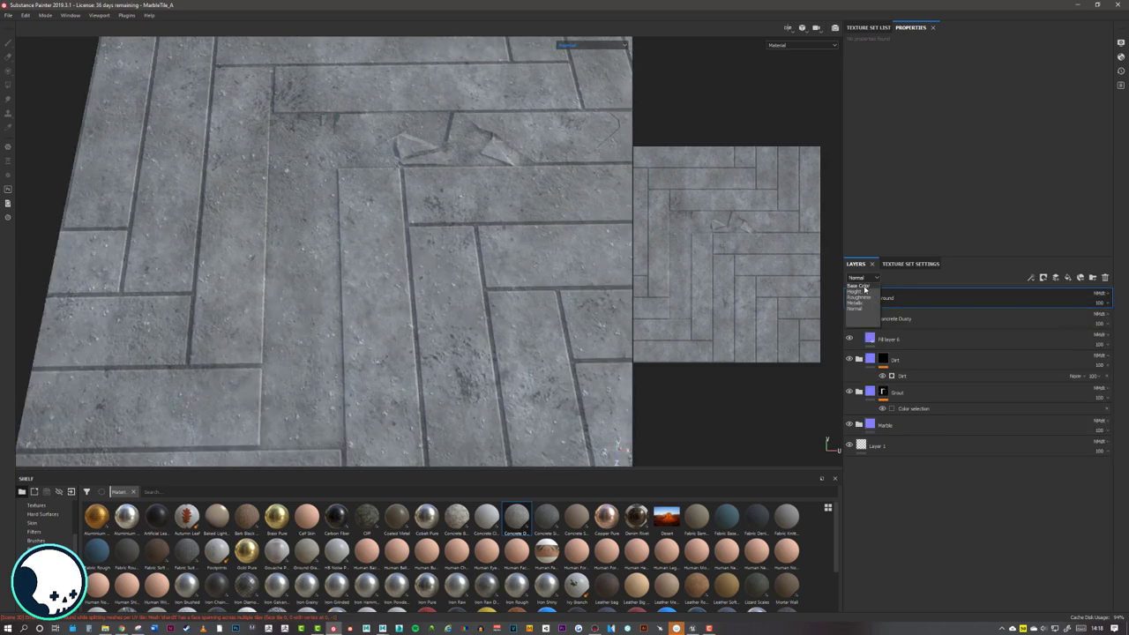
{"action": "left_click", "coordinate": [864, 286]}
- Add a black mask to the Ground folder and add a paint effect to that mask
{"action": "left_click_drag", "start_coordinate": [441, 221], "coordinate": [377, 248], "text": "alt"}
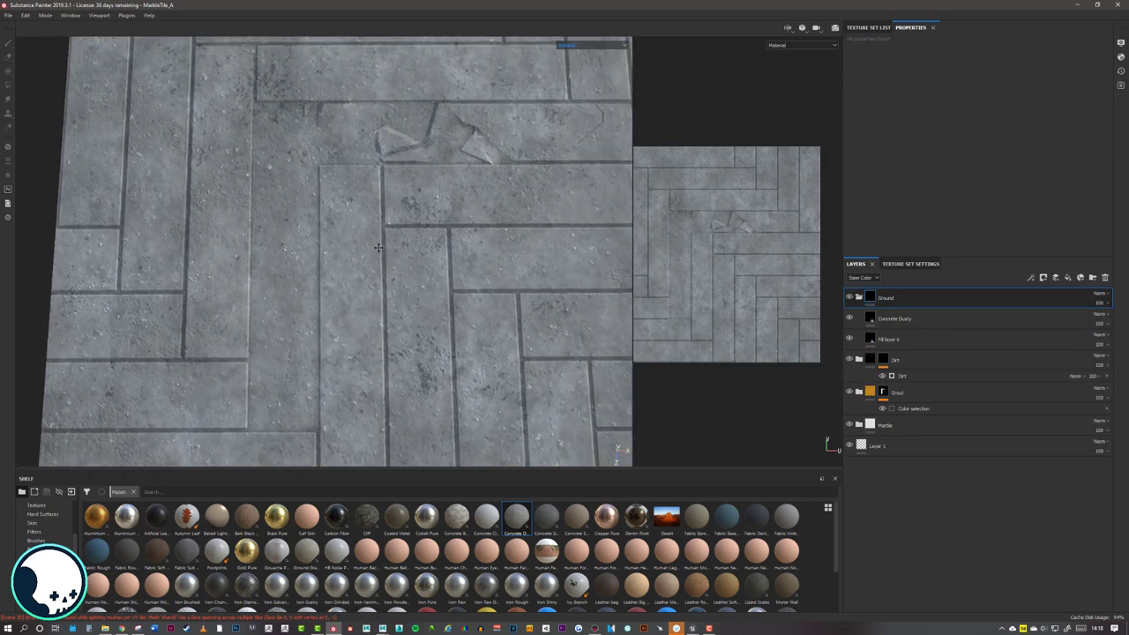
{"action": "right_click", "coordinate": [889, 298]}
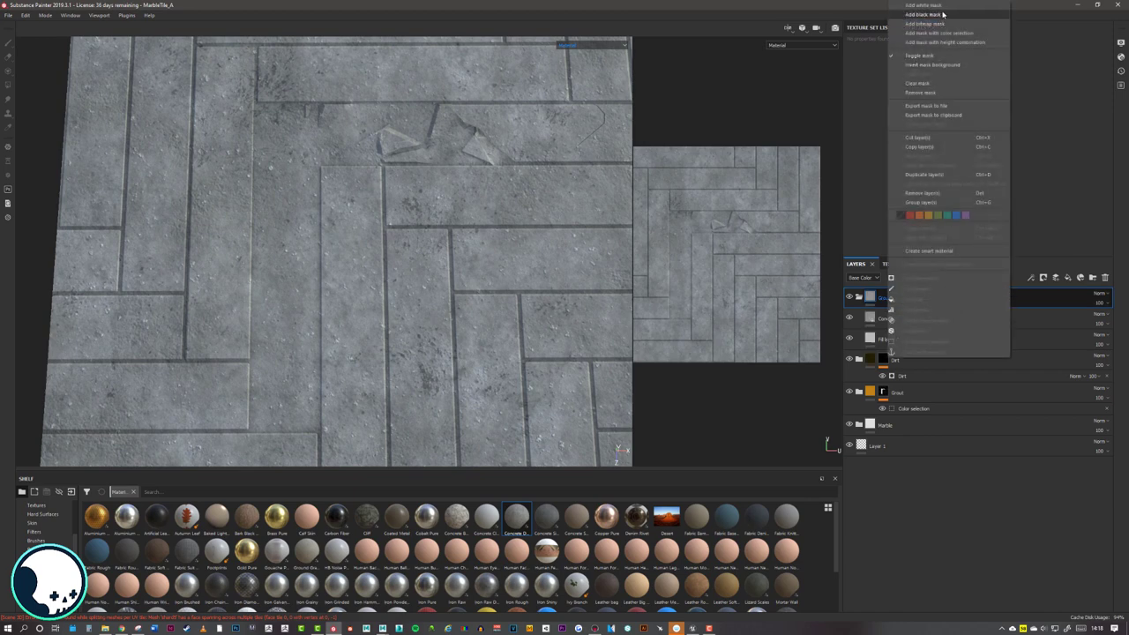
{"action": "left_click", "coordinate": [942, 14]}
{"action": "right_click", "coordinate": [884, 298]}
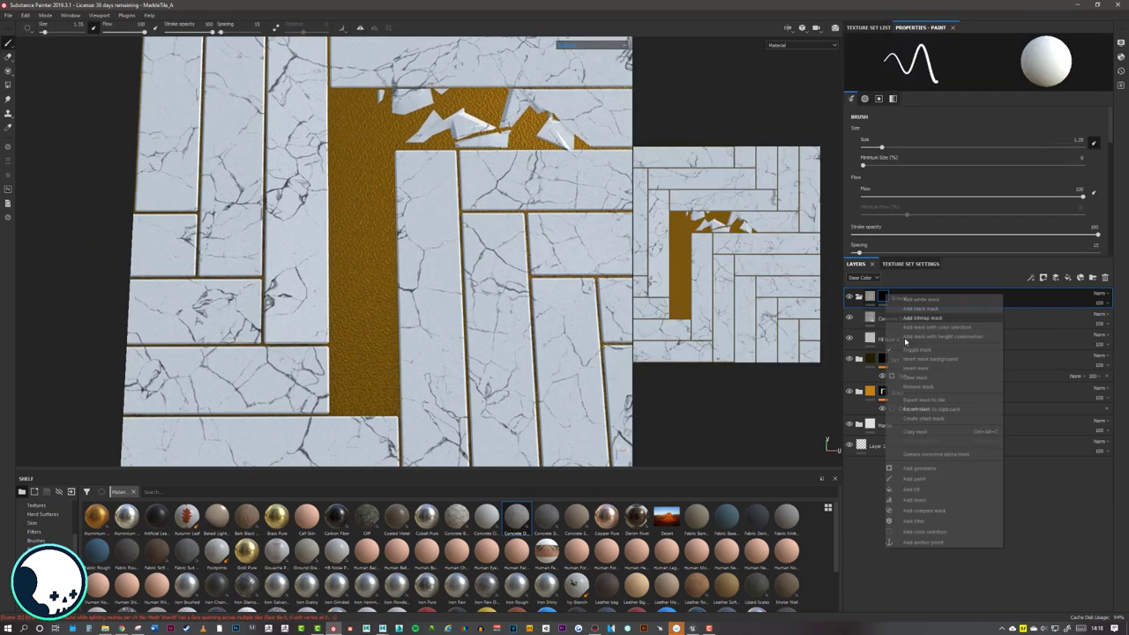
{"action": "left_click", "coordinate": [914, 479]}
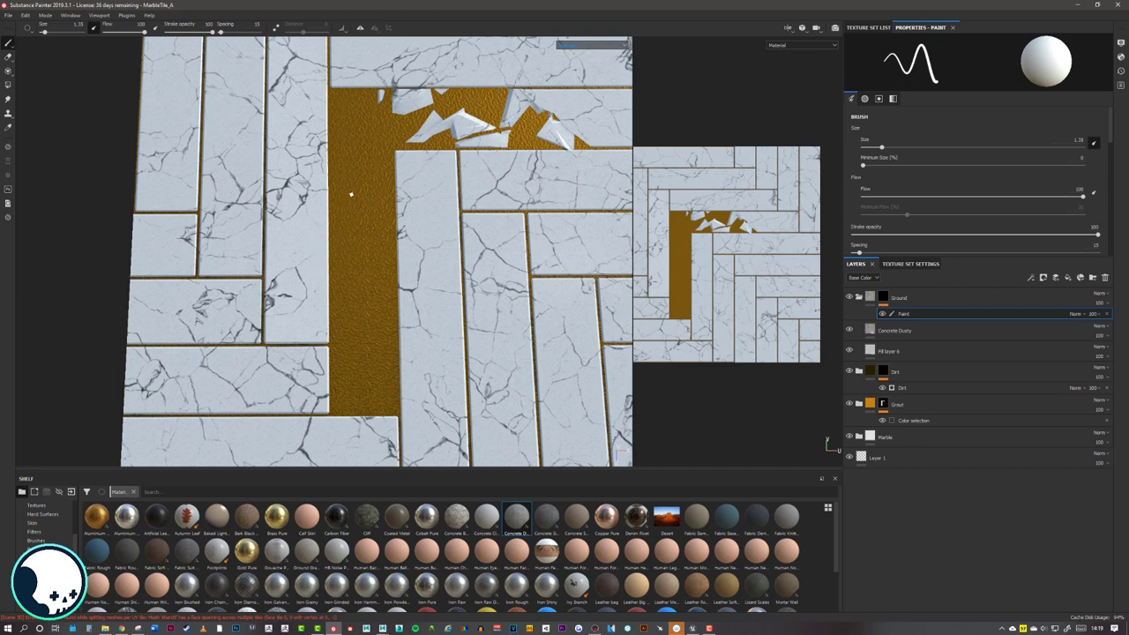
- Choose the dense, rough-edged Charcoal brush from the brush presets and reduce its size to about 5.58
{"action": "middle_click_drag", "start_coordinate": [351, 194], "coordinate": [353, 240], "text": "alt"}
{"action": "left_click_drag", "start_coordinate": [433, 234], "coordinate": [441, 291], "text": "alt"}
{"action": "middle_click_drag", "start_coordinate": [381, 224], "coordinate": [396, 172], "text": "alt"}
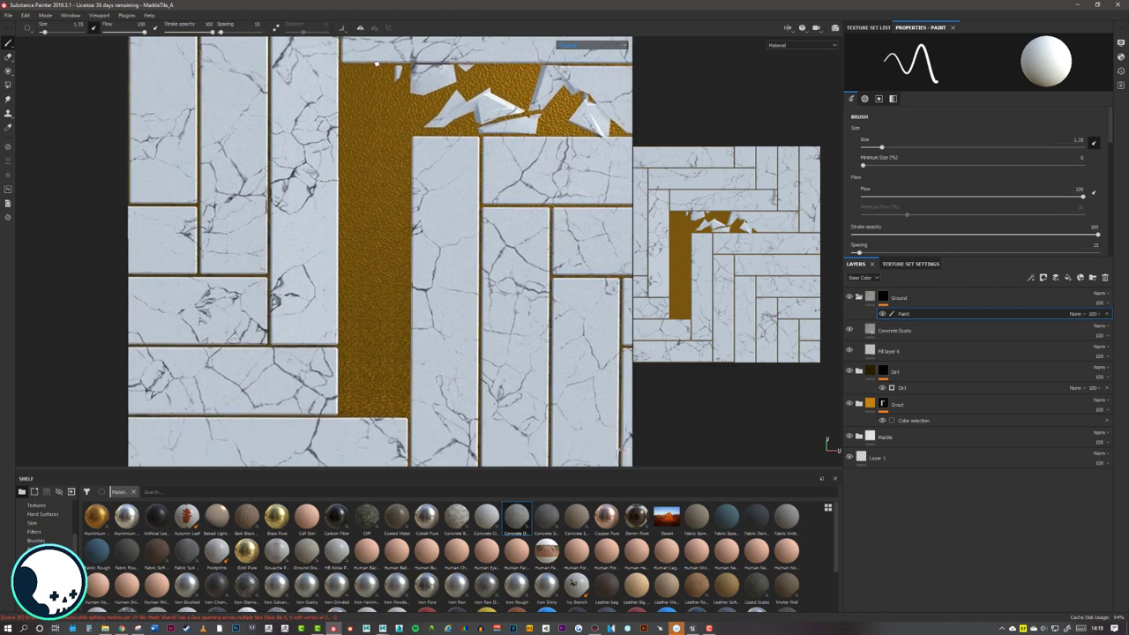
{"action": "key", "text": "]"}
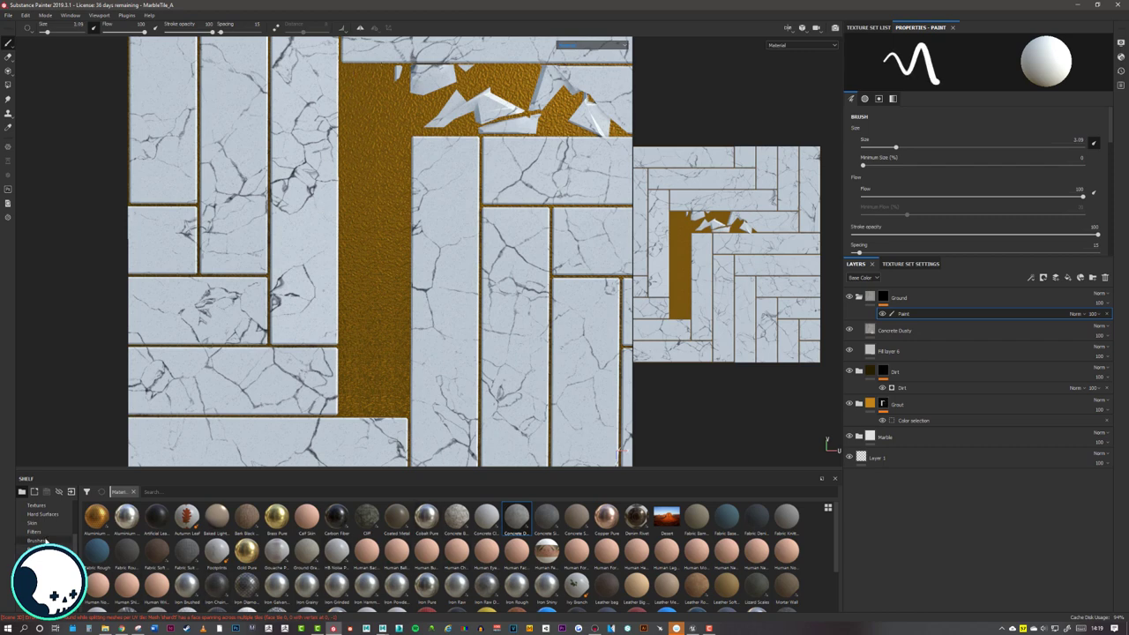
{"action": "left_click", "coordinate": [41, 540]}
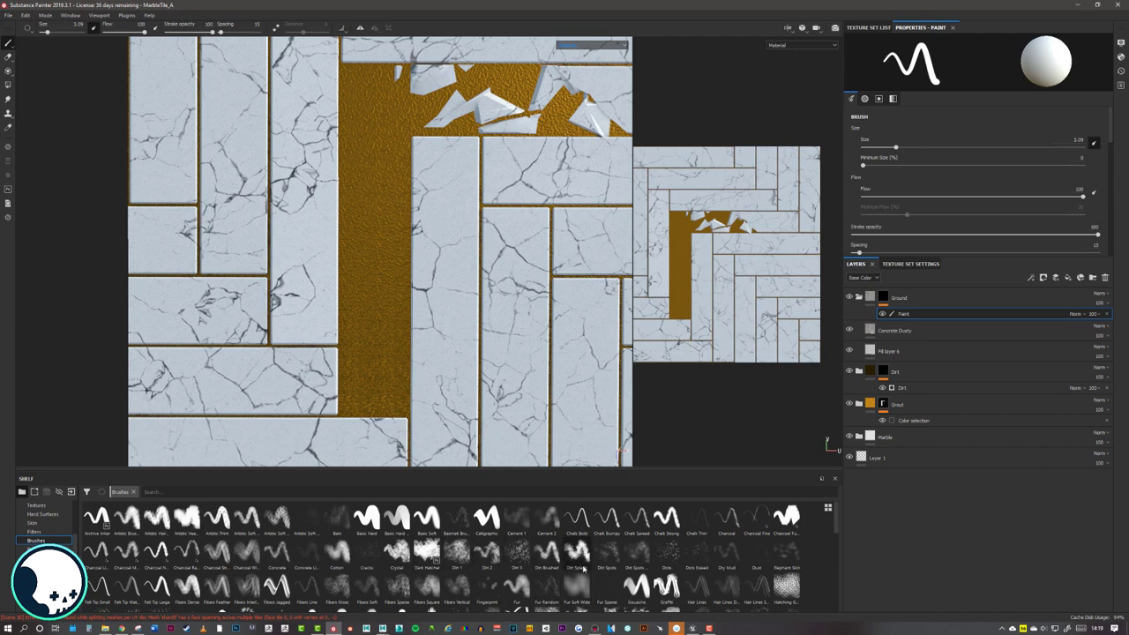
{"action": "left_click", "coordinate": [487, 551]}
{"action": "left_click", "coordinate": [789, 521]}
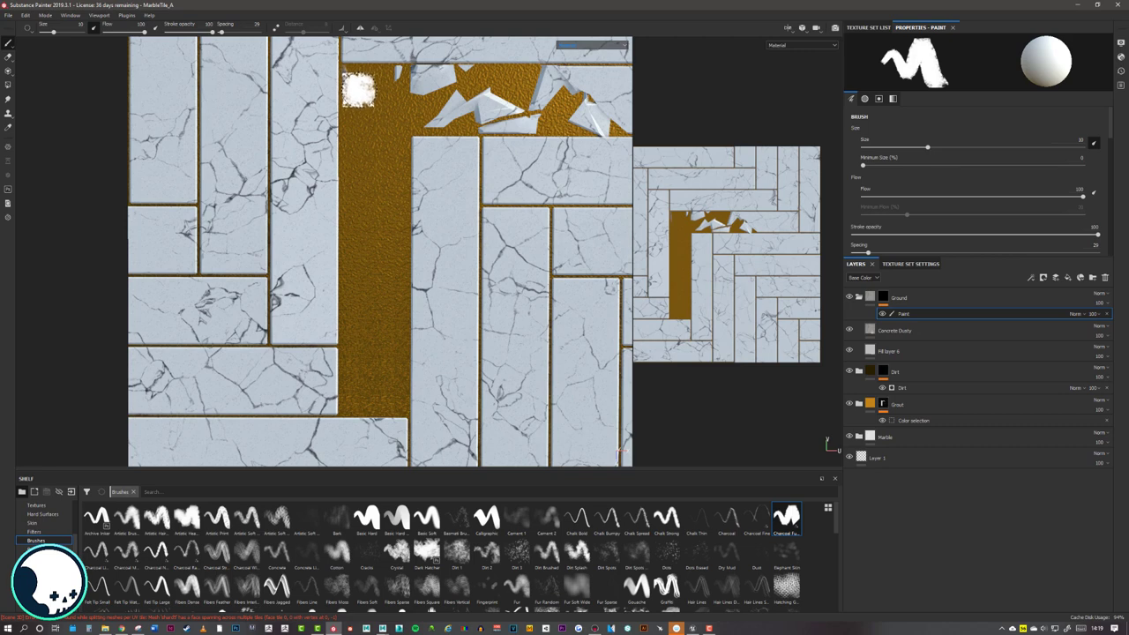
{"action": "key", "text": "bracketleft"}
{"action": "key", "text": "bracketleft"}
{"action": "key", "text": "bracketleft"}
{"action": "key", "text": "bracketleft"}
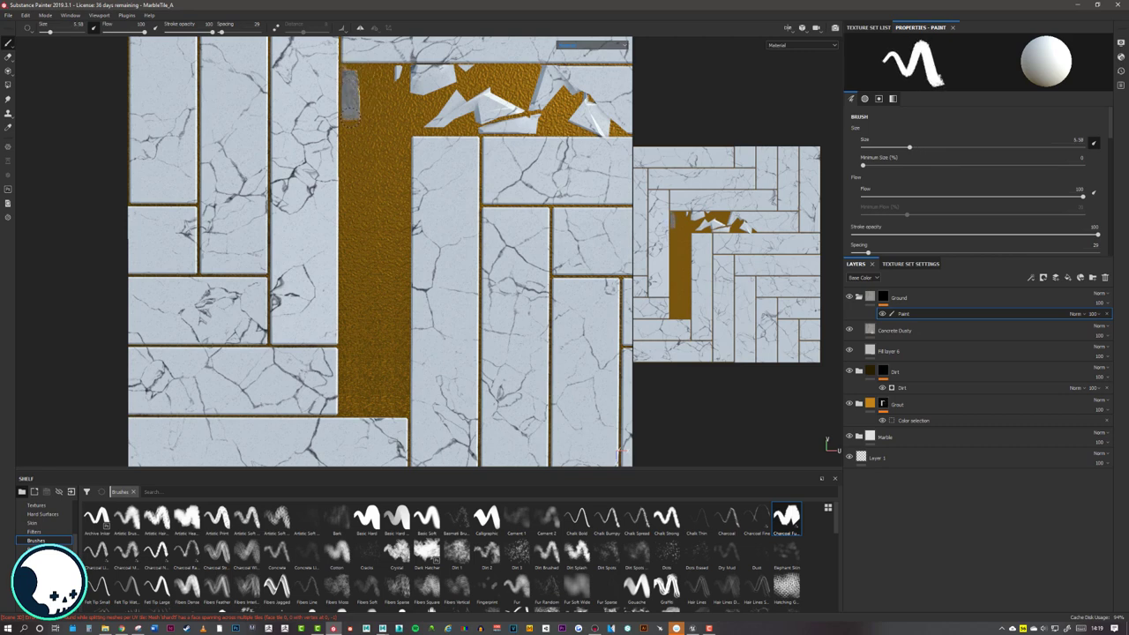
- Paint the Ground mask along the whole L-shaped exposed area, covering the missing tile and the broken tile pieces
{"action": "left_click_drag", "start_coordinate": [350, 160], "coordinate": [349, 276]}
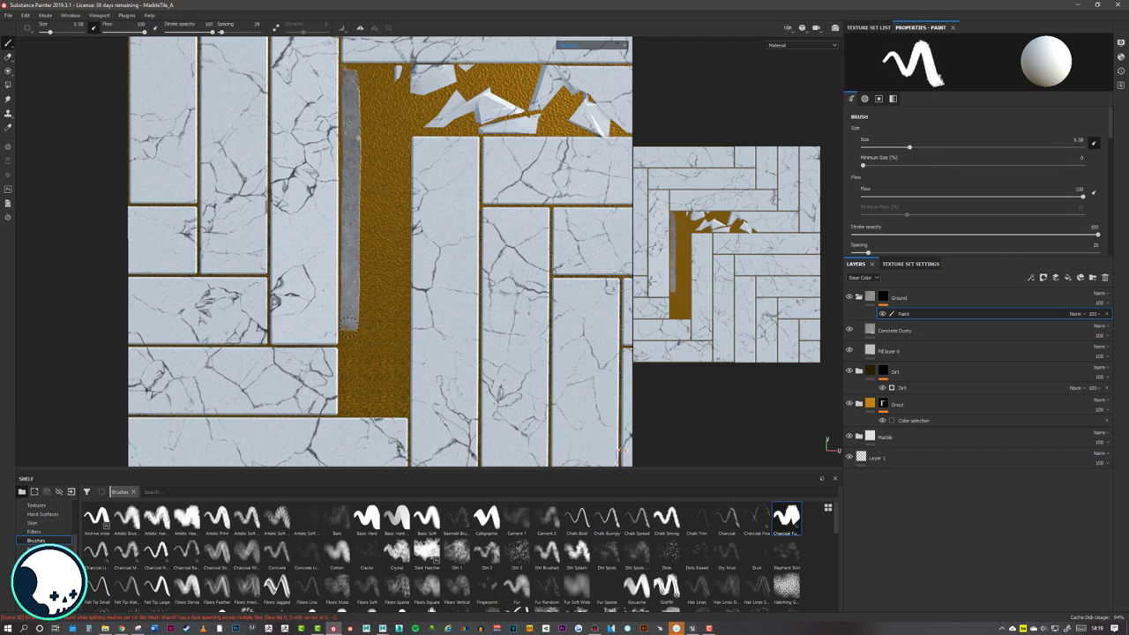
{"action": "mouse_move", "coordinate": [349, 402]}
{"action": "left_mouse_down"}
{"action": "mouse_move", "coordinate": [352, 76]}
{"action": "mouse_move", "coordinate": [507, 74]}
{"action": "mouse_move", "coordinate": [617, 123]}
{"action": "mouse_move", "coordinate": [401, 125]}
{"action": "mouse_move", "coordinate": [397, 414]}
{"action": "mouse_move", "coordinate": [380, 89]}
{"action": "mouse_move", "coordinate": [617, 95]}
{"action": "mouse_move", "coordinate": [519, 101]}
{"action": "left_mouse_up"}
{"action": "middle_click_drag", "start_coordinate": [520, 102], "coordinate": [345, 122], "text": "alt"}
{"action": "mouse_move", "coordinate": [468, 99]}
{"action": "left_mouse_down"}
{"action": "mouse_move", "coordinate": [493, 148]}
{"action": "mouse_move", "coordinate": [173, 282]}
{"action": "left_mouse_up"}
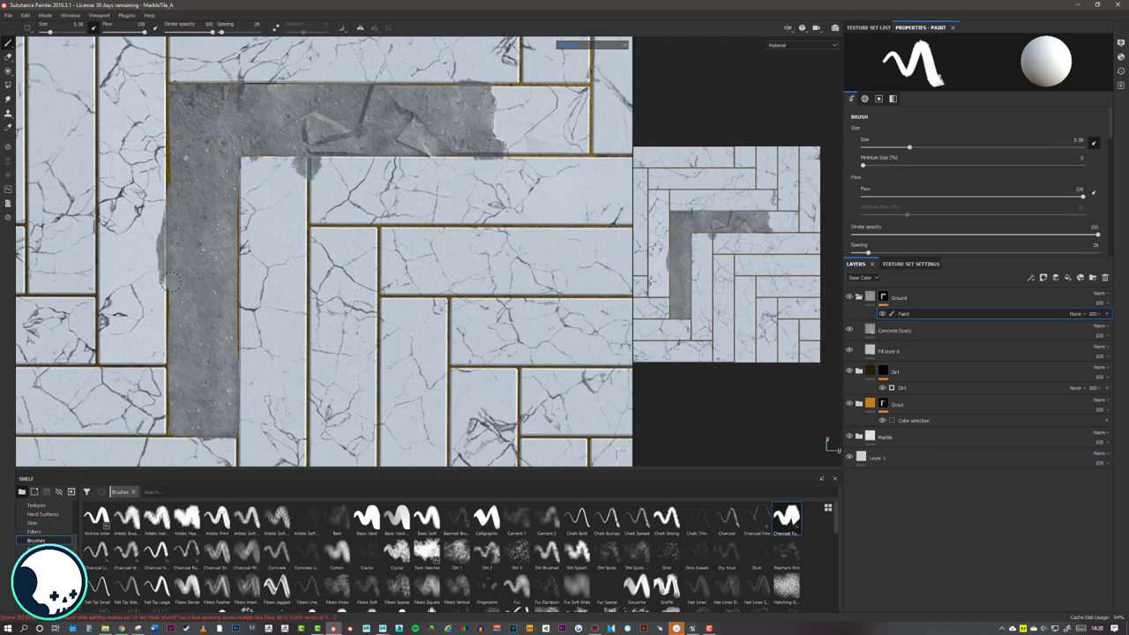
{"action": "middle_click_drag", "start_coordinate": [227, 245], "coordinate": [332, 213]}
- Move the Marble folder to the top of the layer stack, above the Ground folder
{"action": "left_click", "coordinate": [918, 299]}
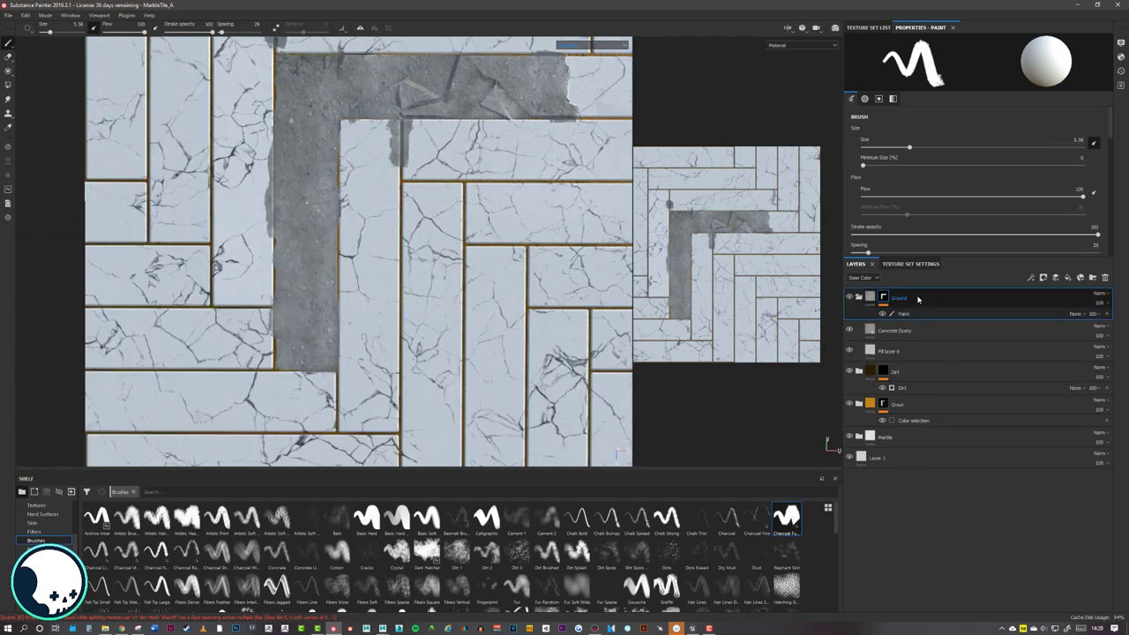
{"action": "left_click_drag", "start_coordinate": [920, 437], "coordinate": [923, 292]}
{"action": "right_click_drag", "start_coordinate": [462, 226], "coordinate": [553, 262], "text": "alt"}
{"action": "middle_click_drag", "start_coordinate": [554, 262], "coordinate": [553, 292], "text": "alt"}
- Add a color selection mask to the Marble folder and pick the purple tile color from the ID map
{"action": "left_click", "coordinate": [909, 430]}
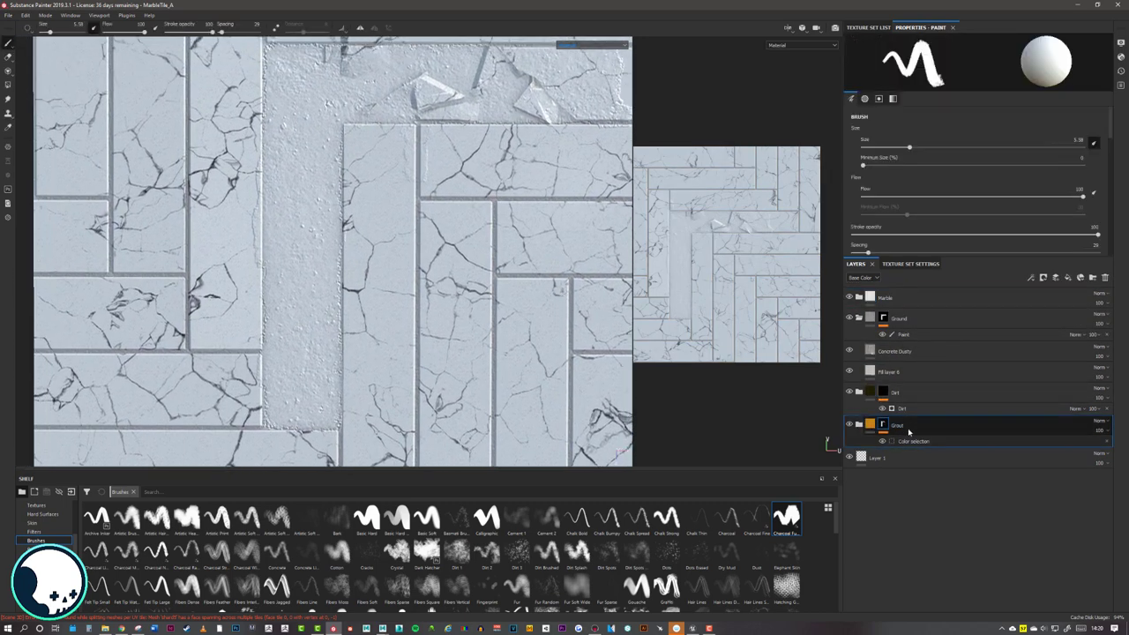
{"action": "left_click", "coordinate": [895, 301]}
{"action": "right_click", "coordinate": [895, 300]}
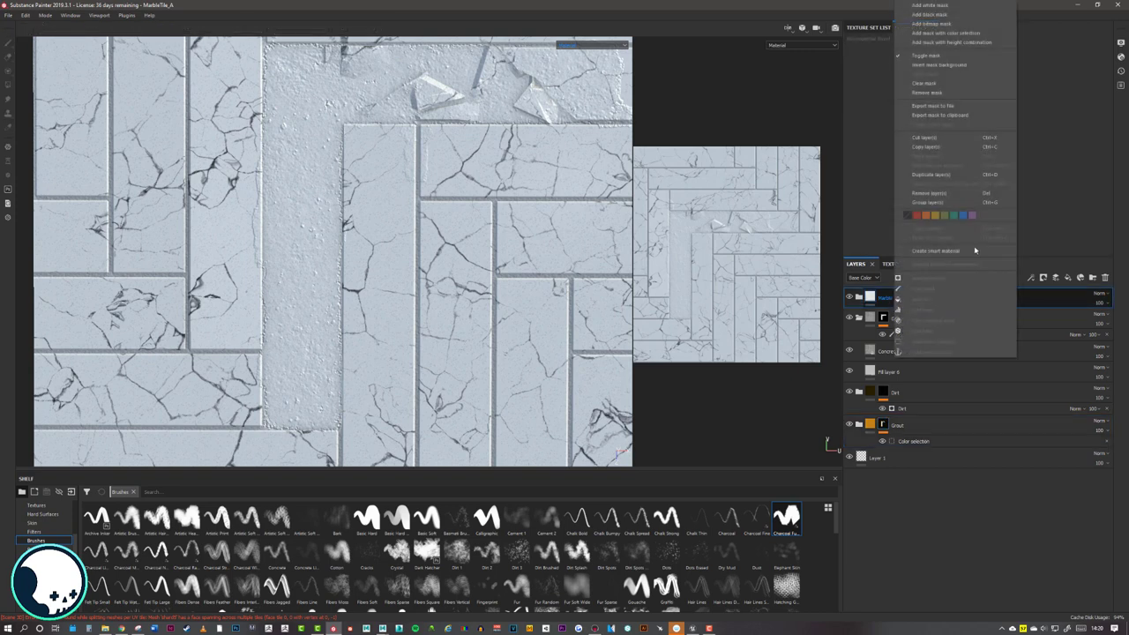
{"action": "left_click", "coordinate": [927, 33]}
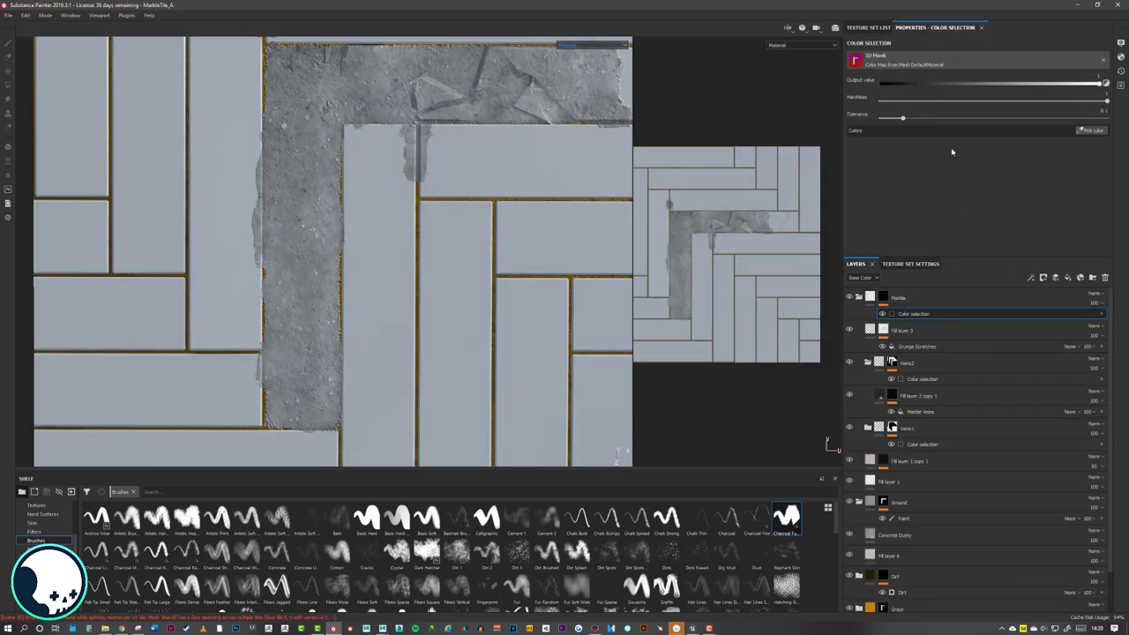
{"action": "left_click", "coordinate": [1088, 130]}
{"action": "left_click", "coordinate": [517, 171]}
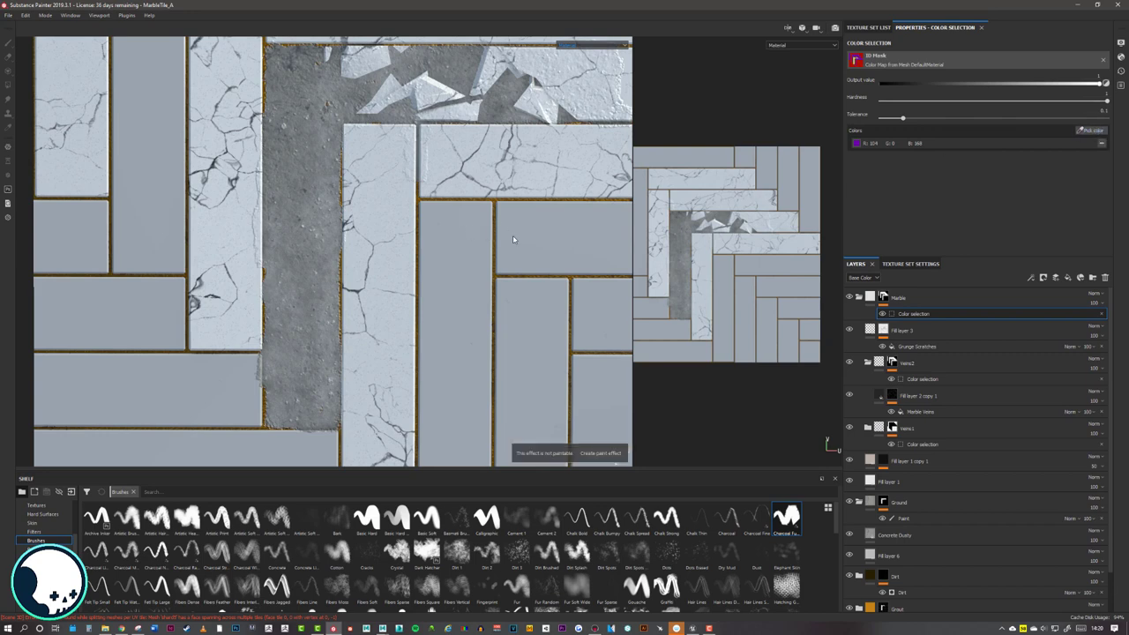
- Add the red tile color of the ID map to the Marble folder's color selection mask
{"action": "middle_click_drag", "start_coordinate": [513, 276], "coordinate": [508, 219], "text": "alt"}
{"action": "left_click", "coordinate": [1088, 130]}
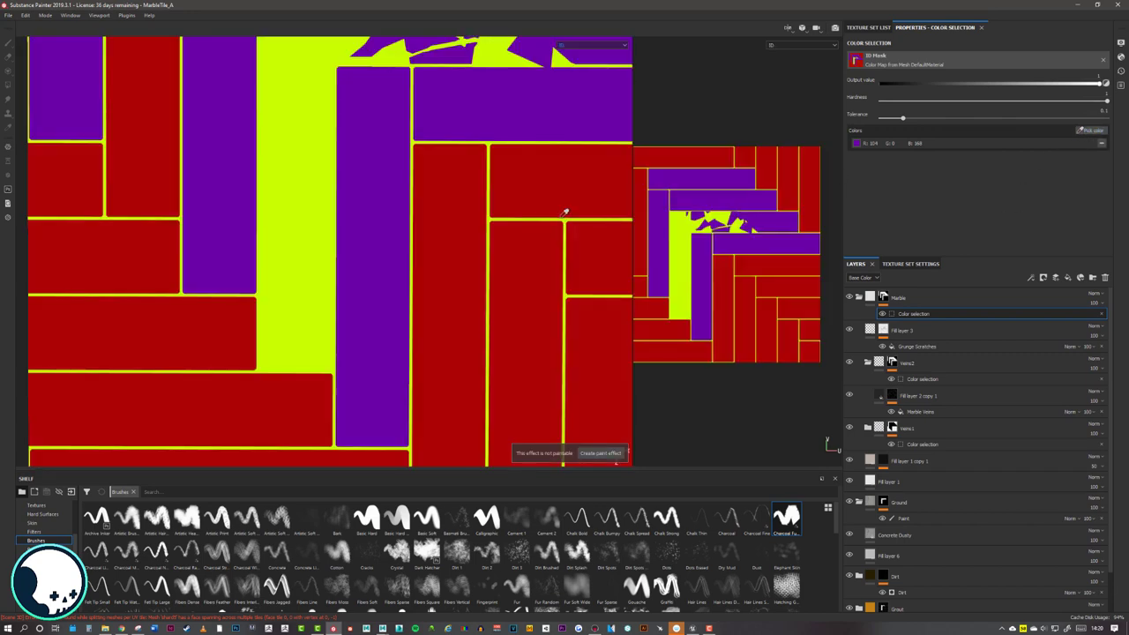
{"action": "left_click", "coordinate": [439, 224]}
{"action": "middle_click_drag", "start_coordinate": [411, 187], "coordinate": [512, 248]}
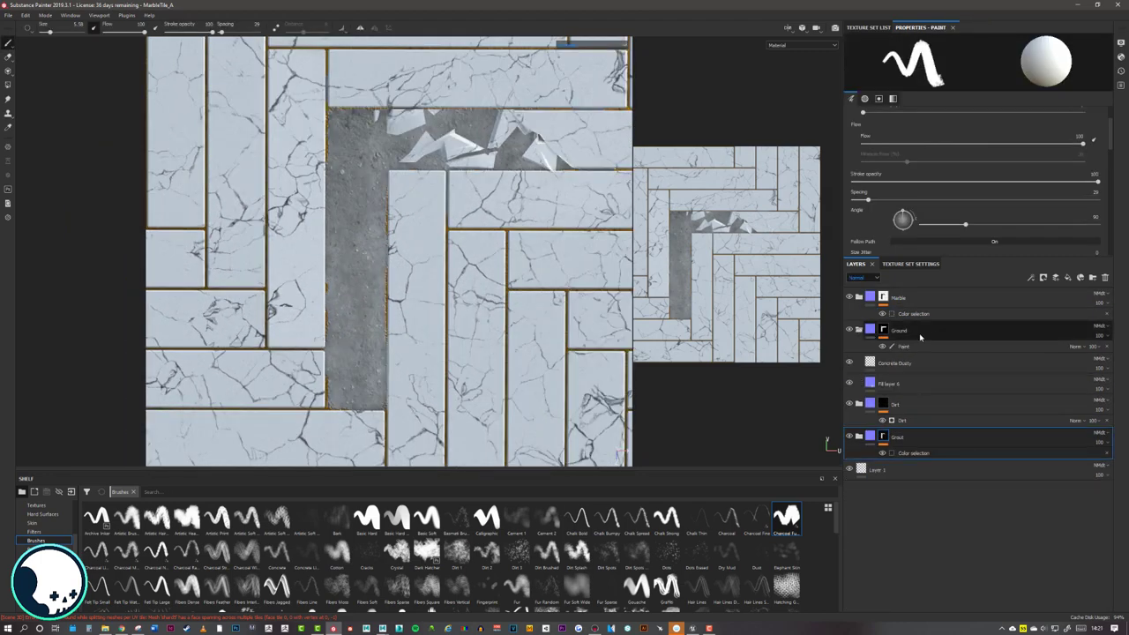
- Add a fill layer inside the Ground folder above Concrete Dusty and give it an olive-green base color
{"action": "left_click", "coordinate": [1068, 277]}
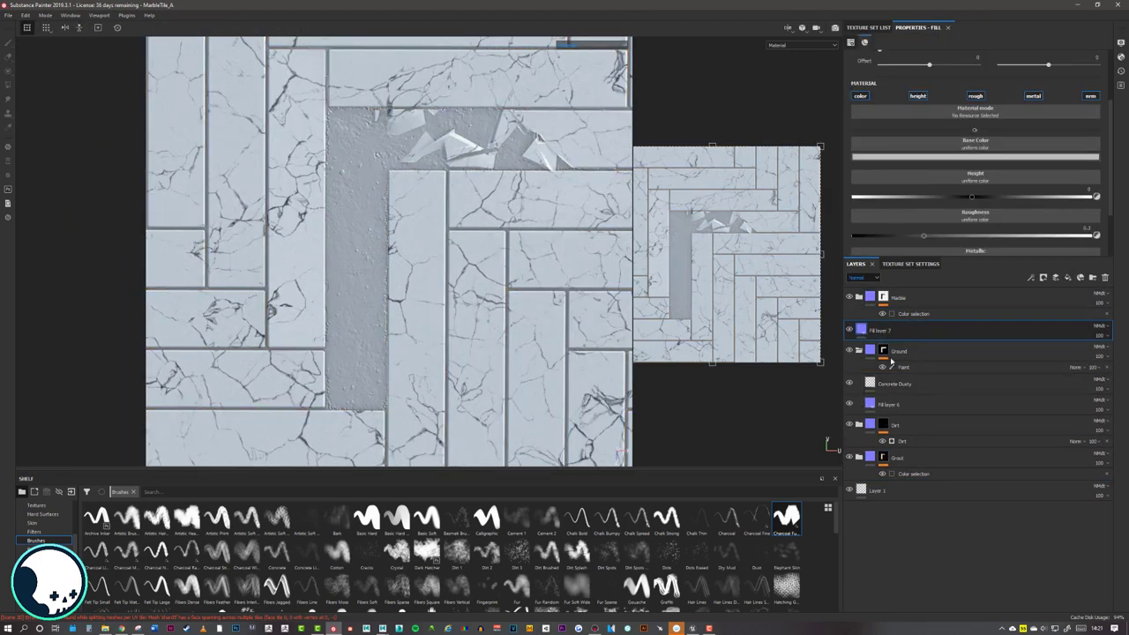
{"action": "left_click_drag", "start_coordinate": [913, 331], "coordinate": [885, 371]}
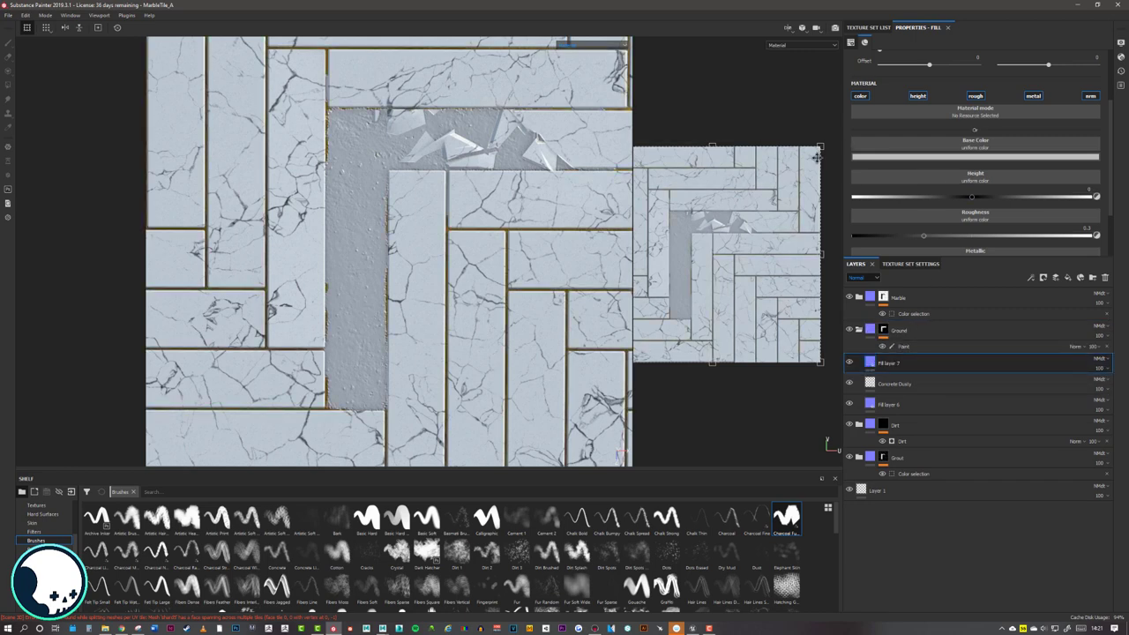
{"action": "left_click_drag", "start_coordinate": [889, 362], "coordinate": [858, 279]}
{"action": "left_click", "coordinate": [856, 286]}
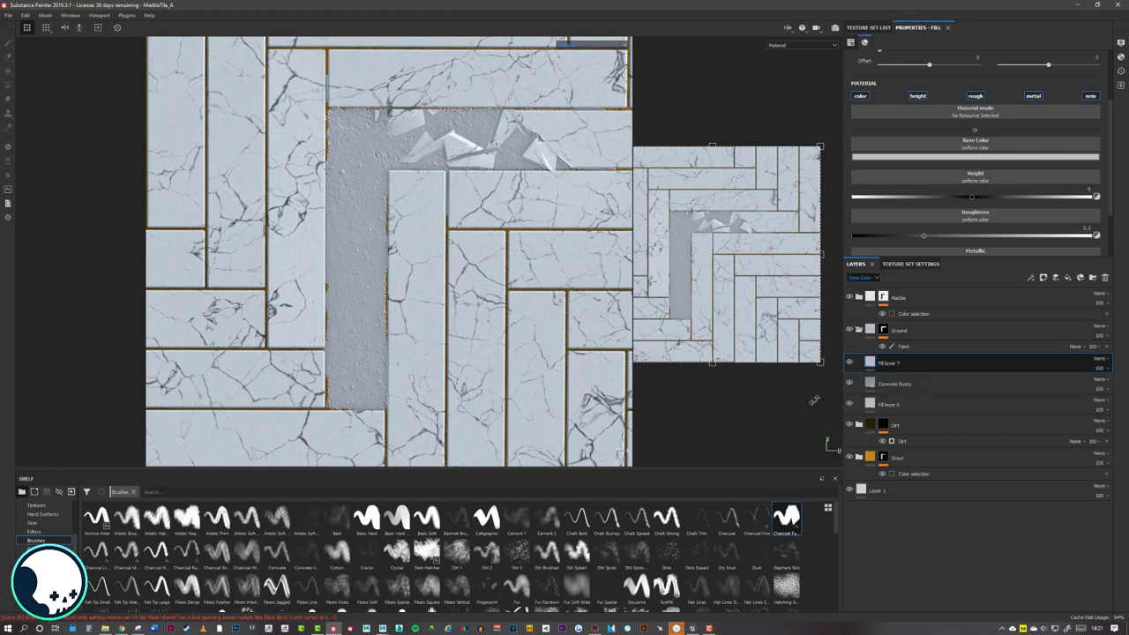
{"action": "left_click", "coordinate": [934, 158]}
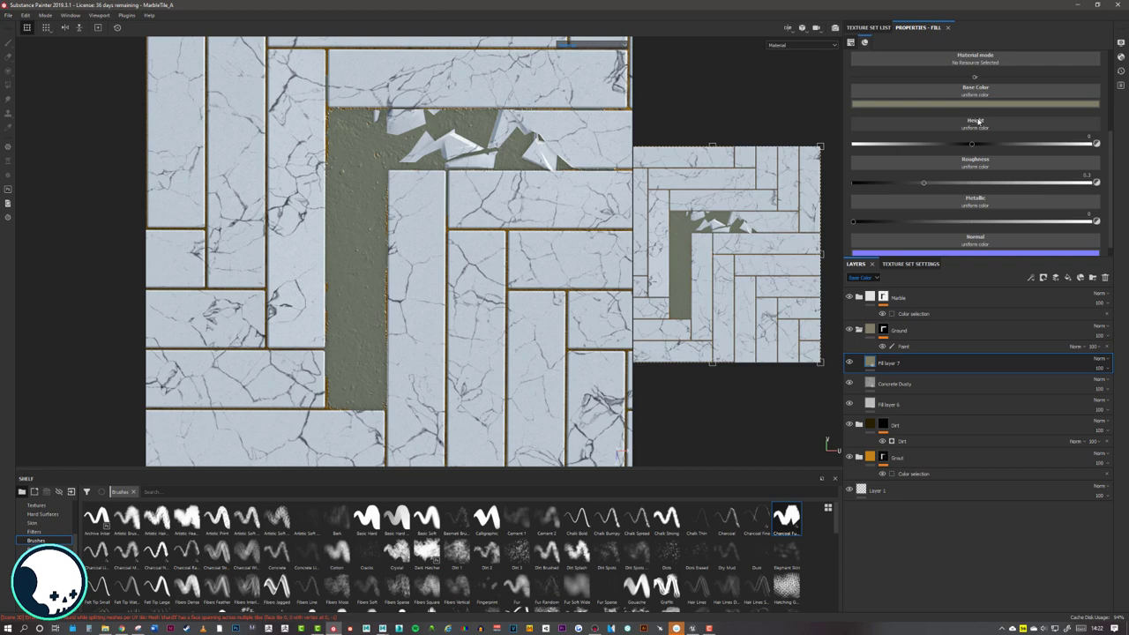
- Apply the Grunge Concrete Old texture to the olive fill layer's height and raise its roughness to about 0.8
{"action": "left_click", "coordinate": [979, 121]}
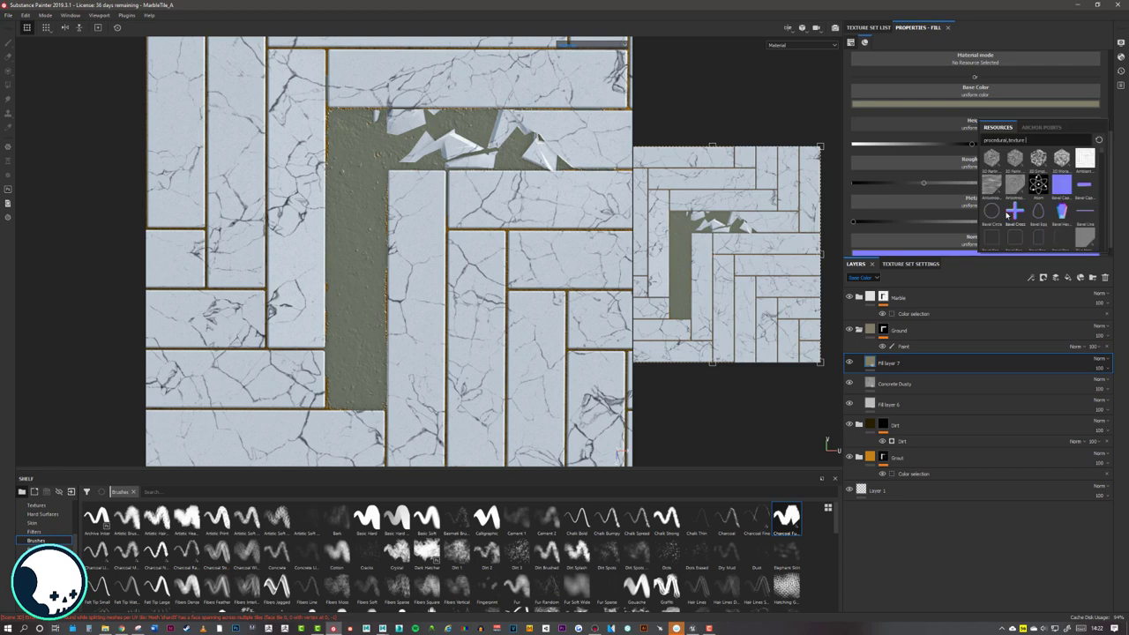
{"action": "scroll", "coordinate": [1034, 217], "scroll_direction": "down", "scroll_amount": 7}
{"action": "scroll", "coordinate": [1044, 214], "scroll_direction": "up", "scroll_amount": 5}
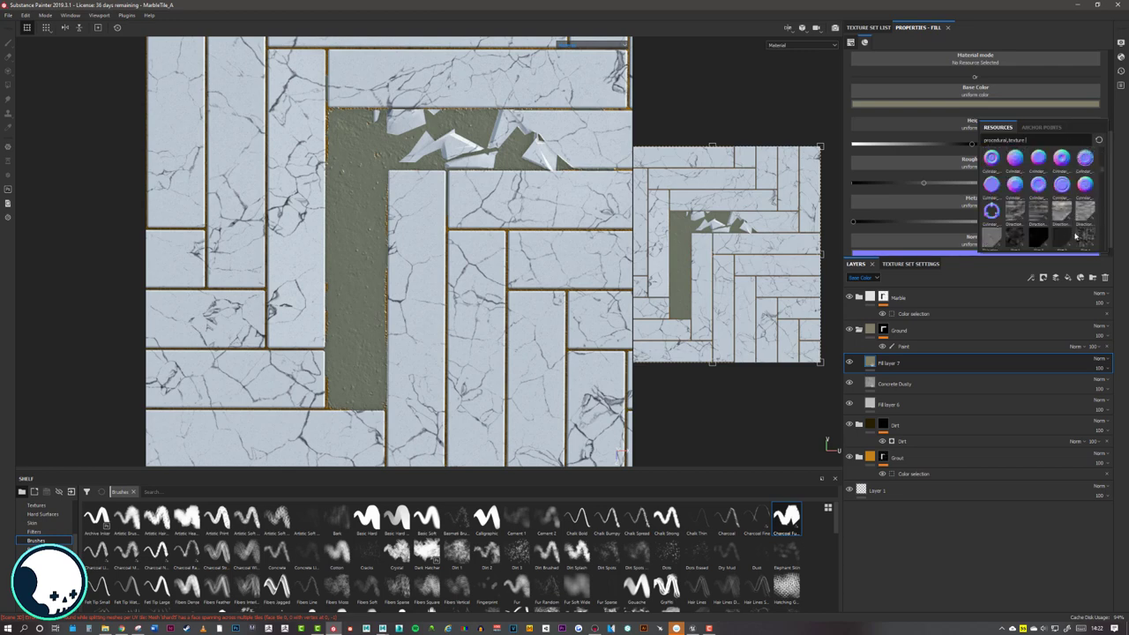
{"action": "scroll", "coordinate": [1070, 234], "scroll_direction": "down", "scroll_amount": 7}
- Add a black mask to the olive fill layer and test a paint effect on it, deleting that effect again
{"action": "right_click", "coordinate": [896, 362]}
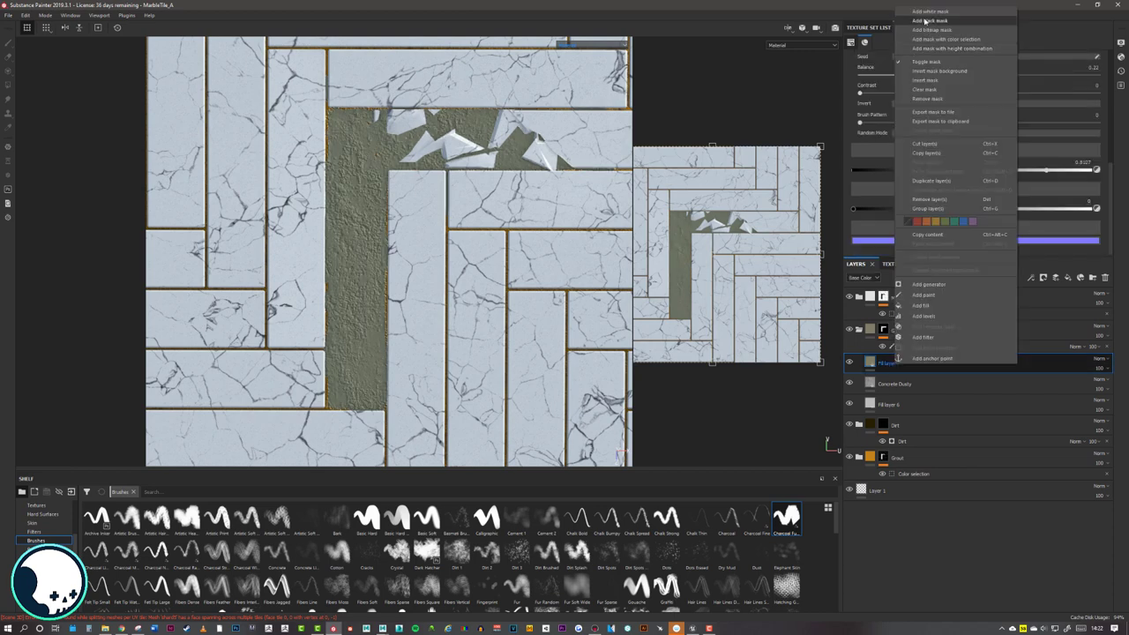
{"action": "left_click", "coordinate": [937, 20]}
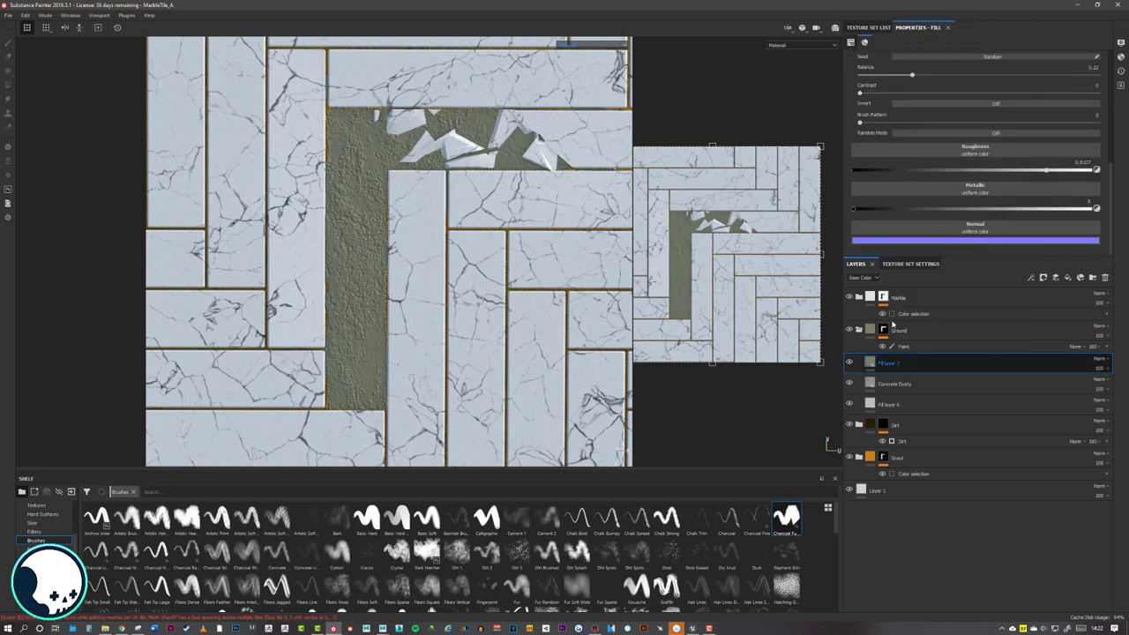
{"action": "right_click", "coordinate": [897, 362]}
{"action": "left_click", "coordinate": [925, 291]}
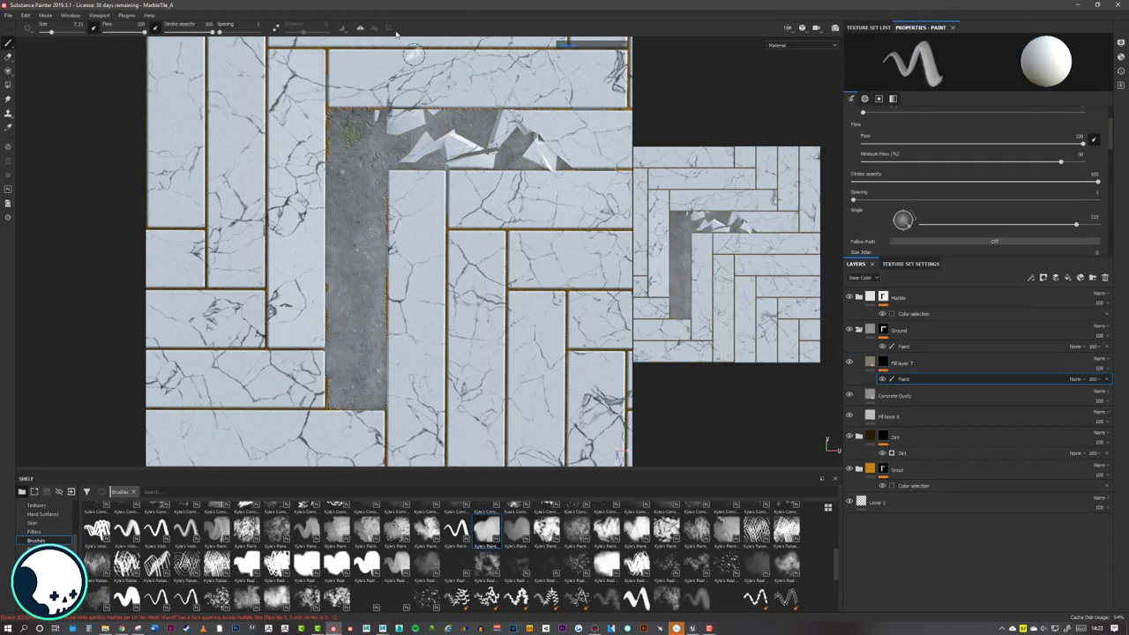
{"action": "scroll", "coordinate": [336, 111], "scroll_direction": "up", "scroll_amount": 6}
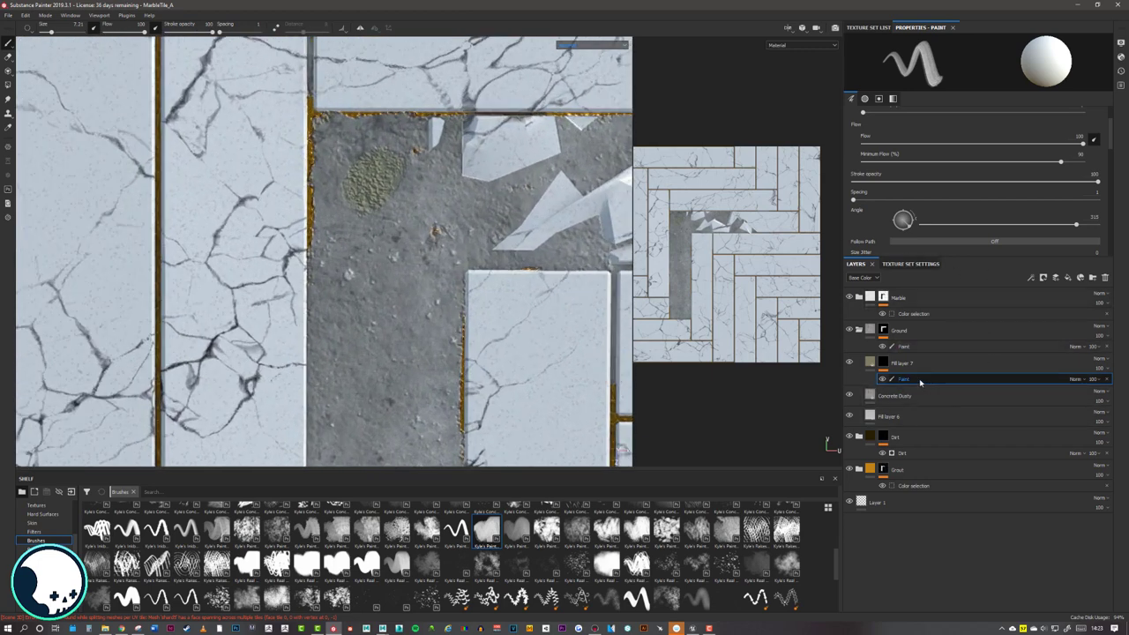
{"action": "key", "text": "Delete"}
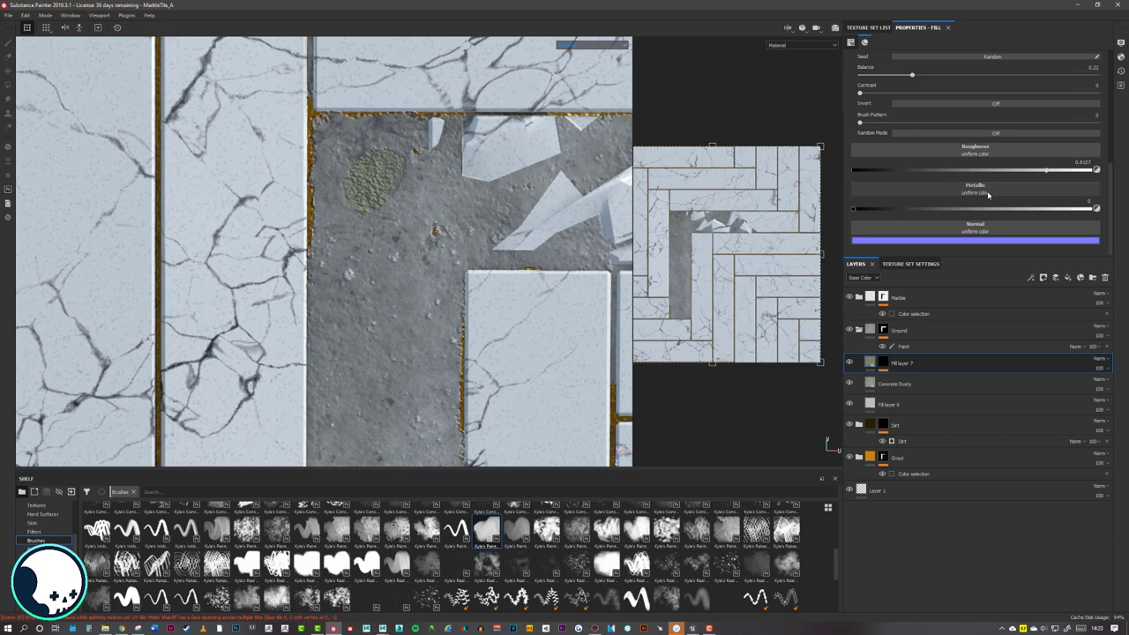
- Set the balance of the olive layer's height grunge to about 0.67 and paint curved patches of the layer across the exposed ground
{"action": "scroll", "coordinate": [989, 196], "scroll_direction": "up", "scroll_amount": 3}
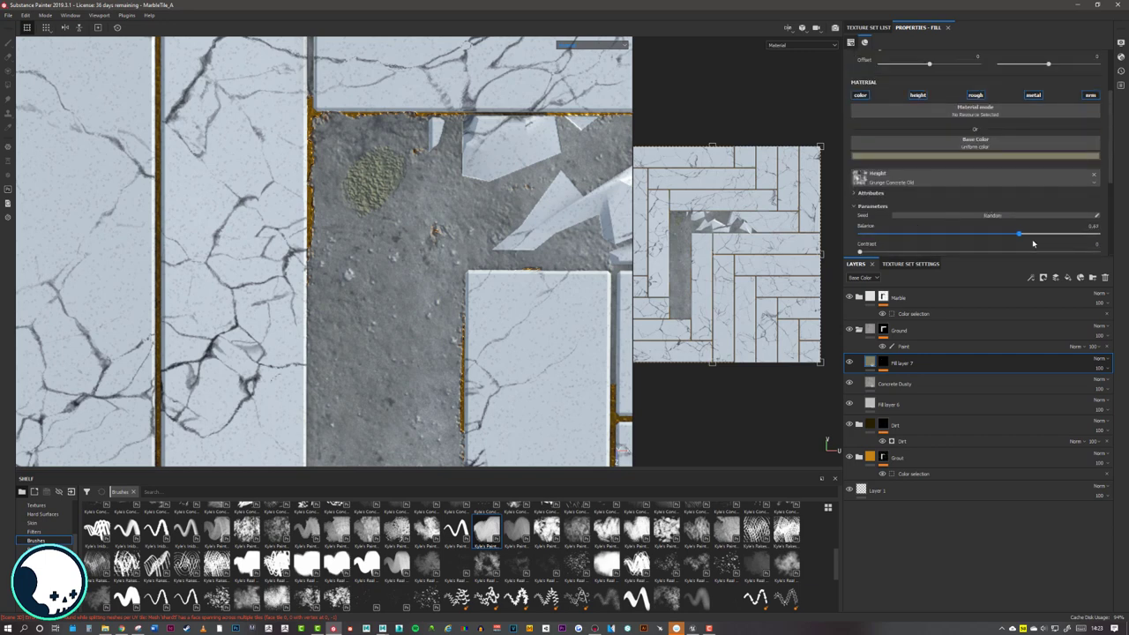
{"action": "scroll", "coordinate": [1081, 247], "scroll_direction": "down", "scroll_amount": 1}
{"action": "left_click", "coordinate": [1019, 226]}
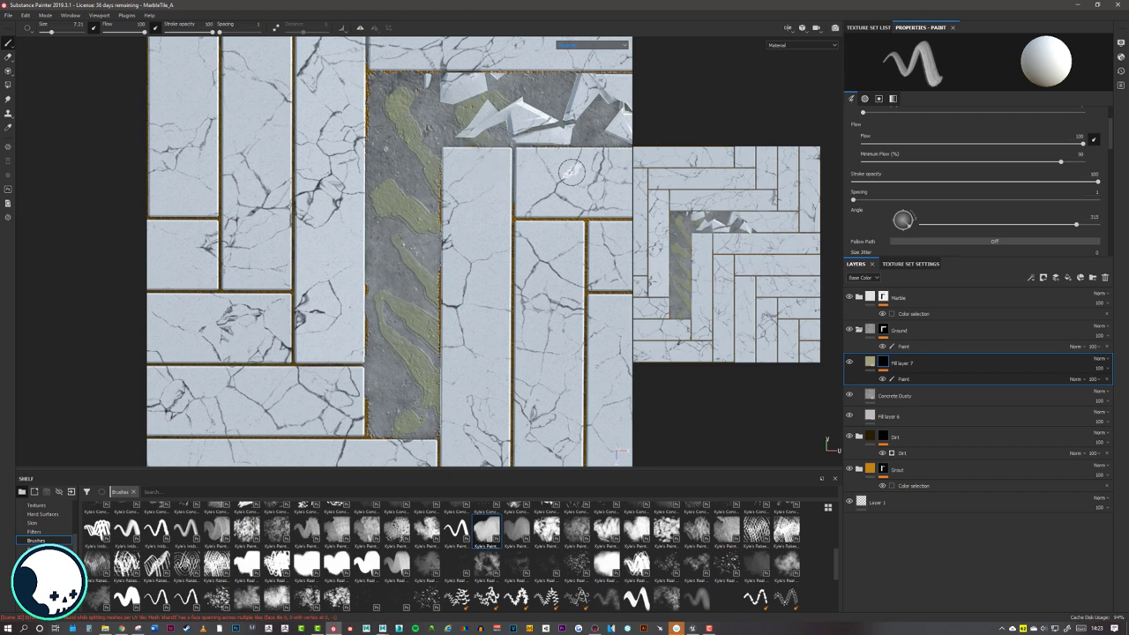
{"action": "middle_click_drag", "start_coordinate": [572, 172], "coordinate": [344, 201]}
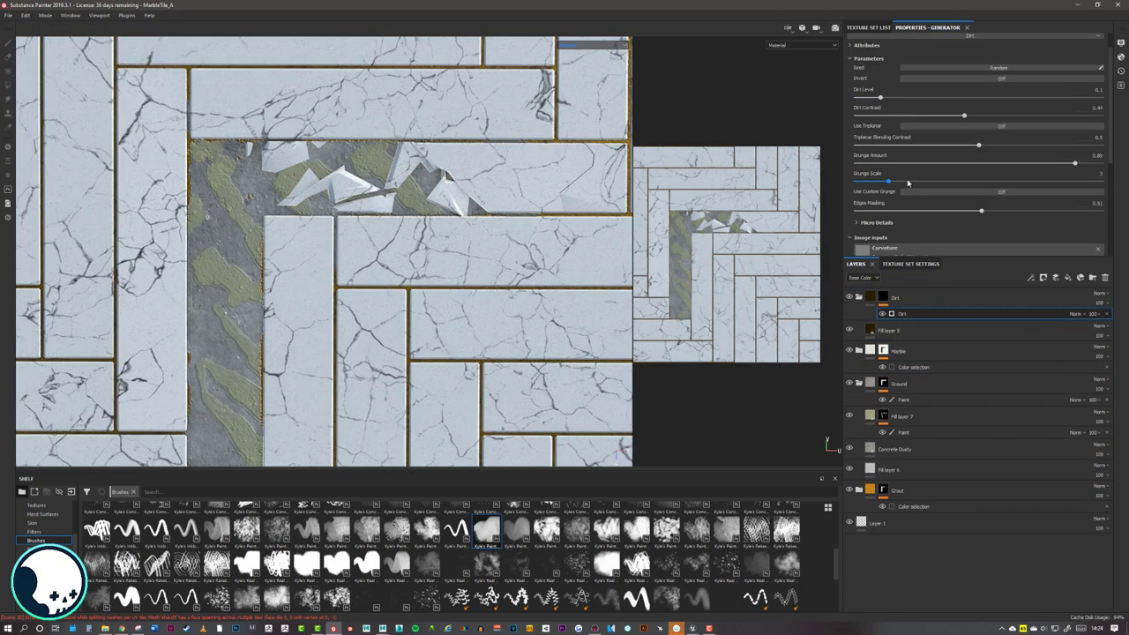
- Try a Dirt Level of 0.47 and a Grunge Amount of 0.25 on the Dirt generator, returning both to their earlier values
{"action": "scroll", "coordinate": [959, 103], "scroll_direction": "down", "scroll_amount": 2}
{"action": "left_click_drag", "start_coordinate": [960, 98], "coordinate": [972, 99]}
{"action": "scroll", "coordinate": [459, 177], "scroll_direction": "down", "scroll_amount": 5}
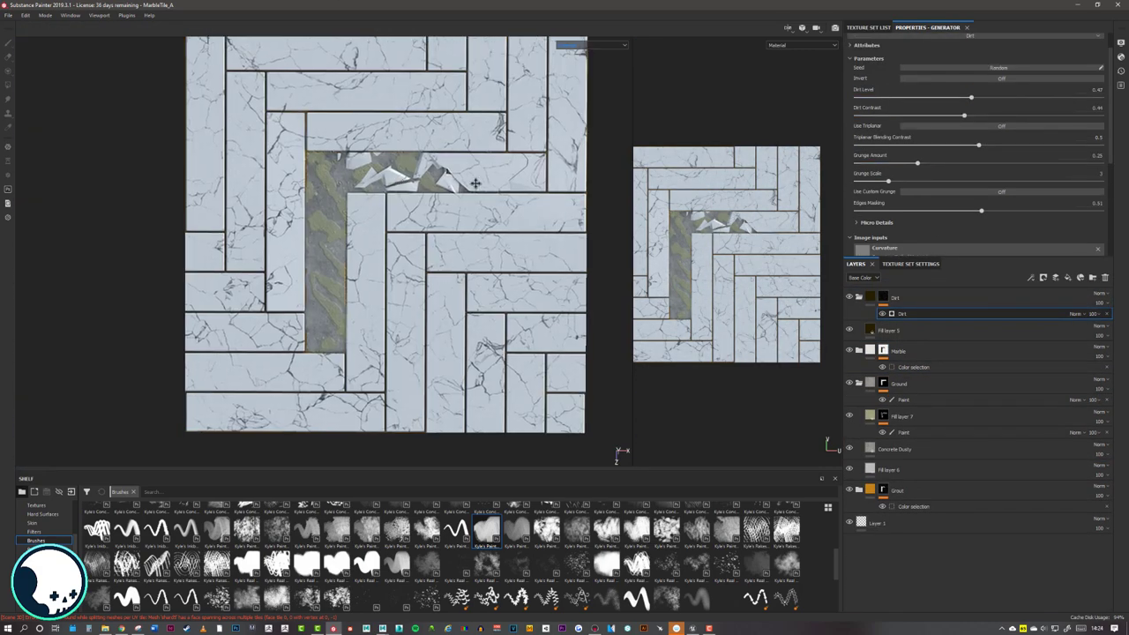
{"action": "middle_click_drag", "start_coordinate": [525, 306], "coordinate": [526, 337], "text": "alt"}
{"action": "left_click_drag", "start_coordinate": [529, 264], "coordinate": [593, 247], "text": "alt"}
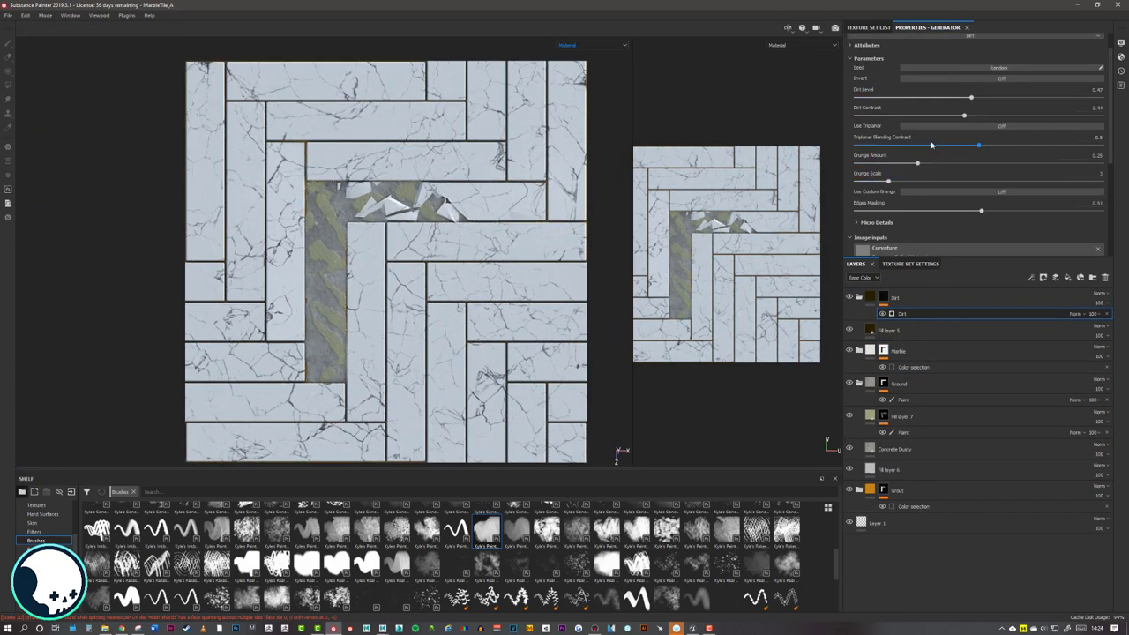
{"action": "left_click_drag", "start_coordinate": [971, 98], "coordinate": [881, 98]}
{"action": "middle_click_drag", "start_coordinate": [389, 185], "coordinate": [388, 166], "text": "alt"}
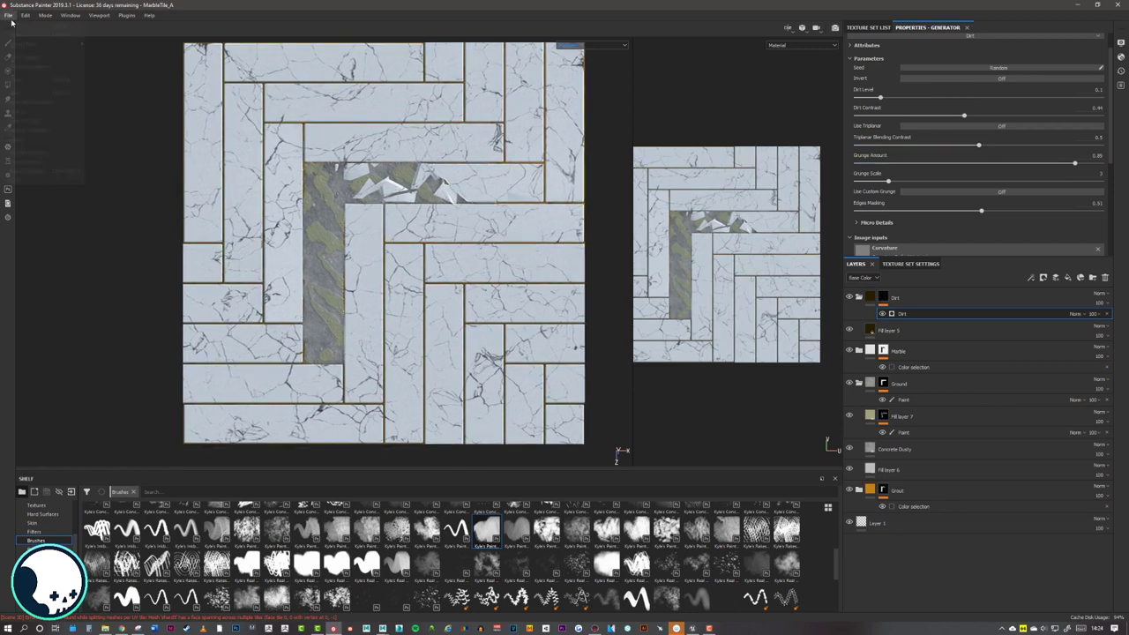
- Export the textures as PNG into a new MarbleTile_Broken_A folder inside the MarbleTile textures folder
{"action": "left_click", "coordinate": [38, 171]}
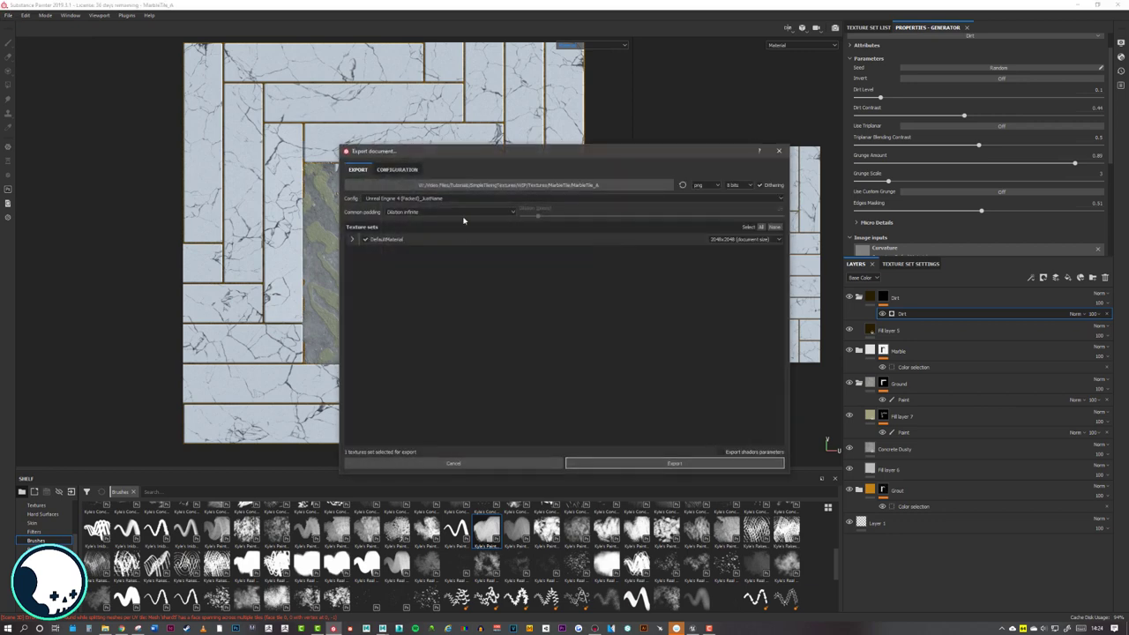
{"action": "left_click", "coordinate": [565, 186]}
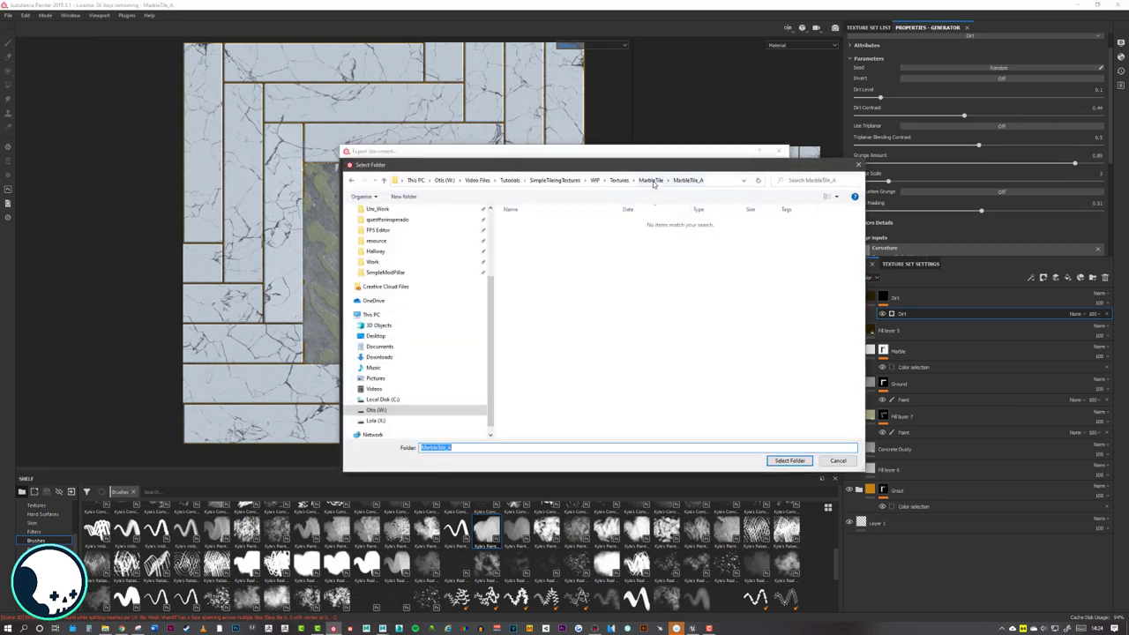
{"action": "left_click", "coordinate": [403, 196]}
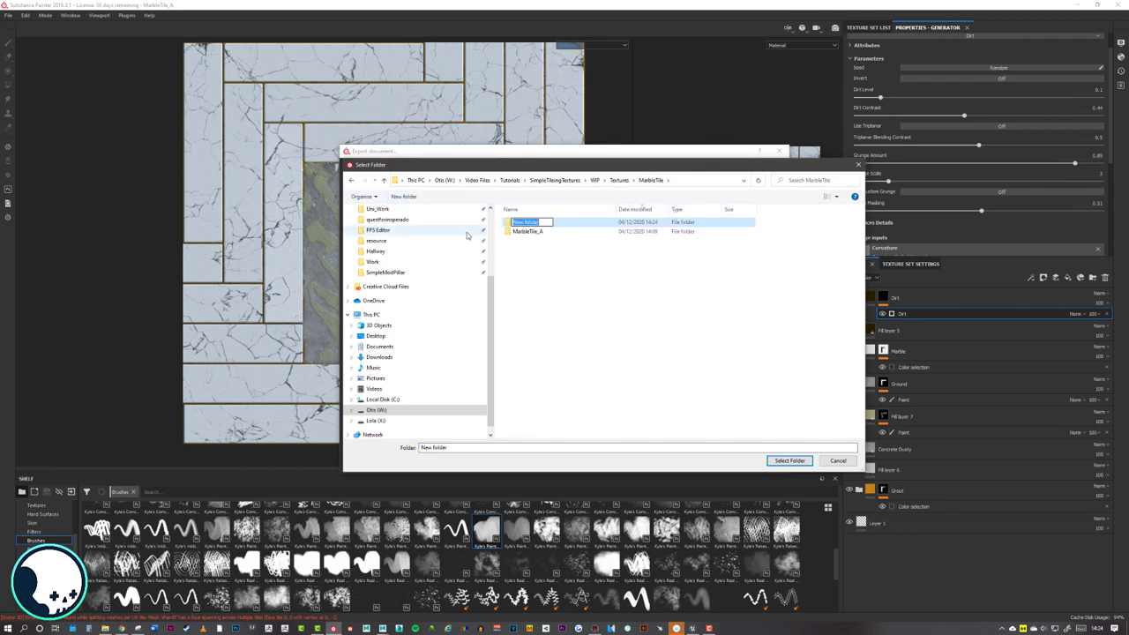
{"action": "type", "text": "MarbleTile_Broken_A"}
{"action": "key", "text": "Return"}
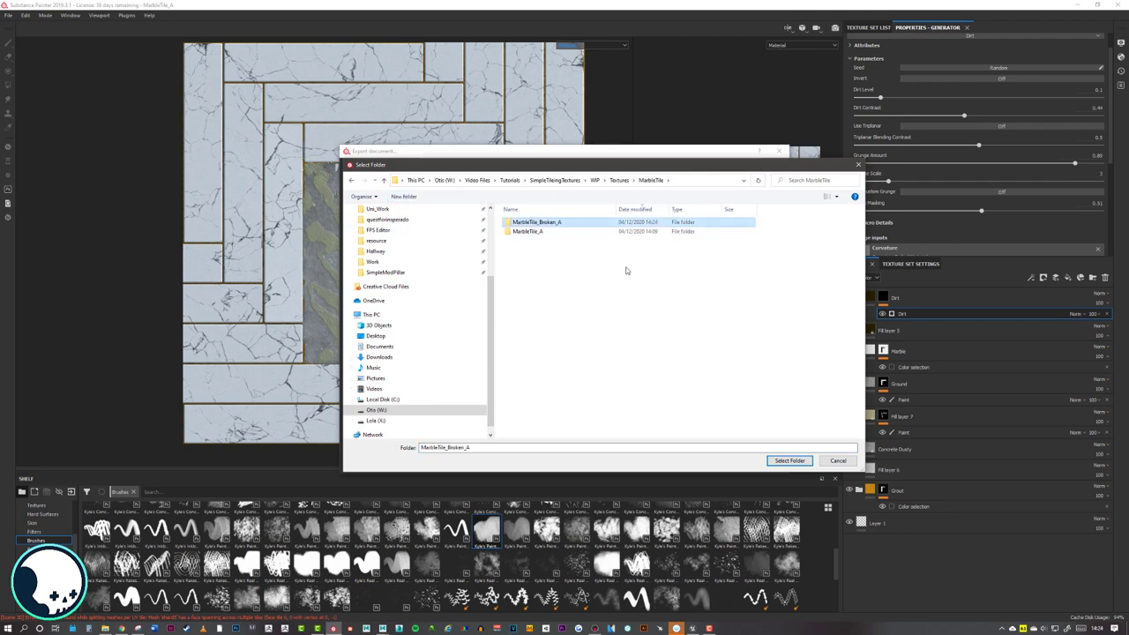
{"action": "key", "text": "Return"}
{"action": "left_click", "coordinate": [785, 459]}
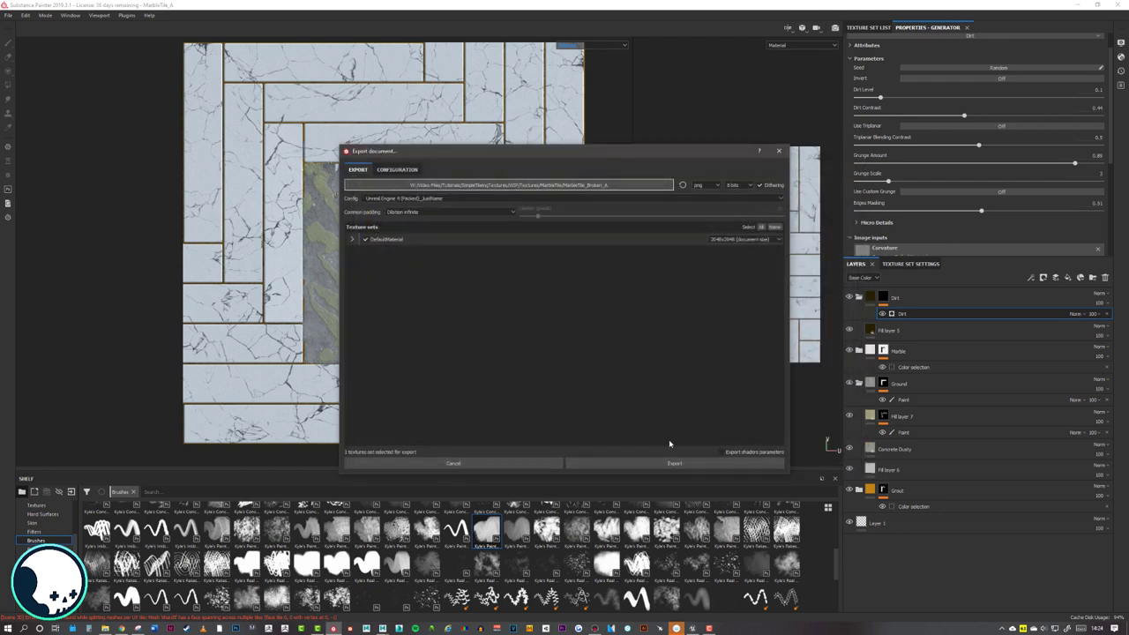
{"action": "left_click", "coordinate": [670, 462]}
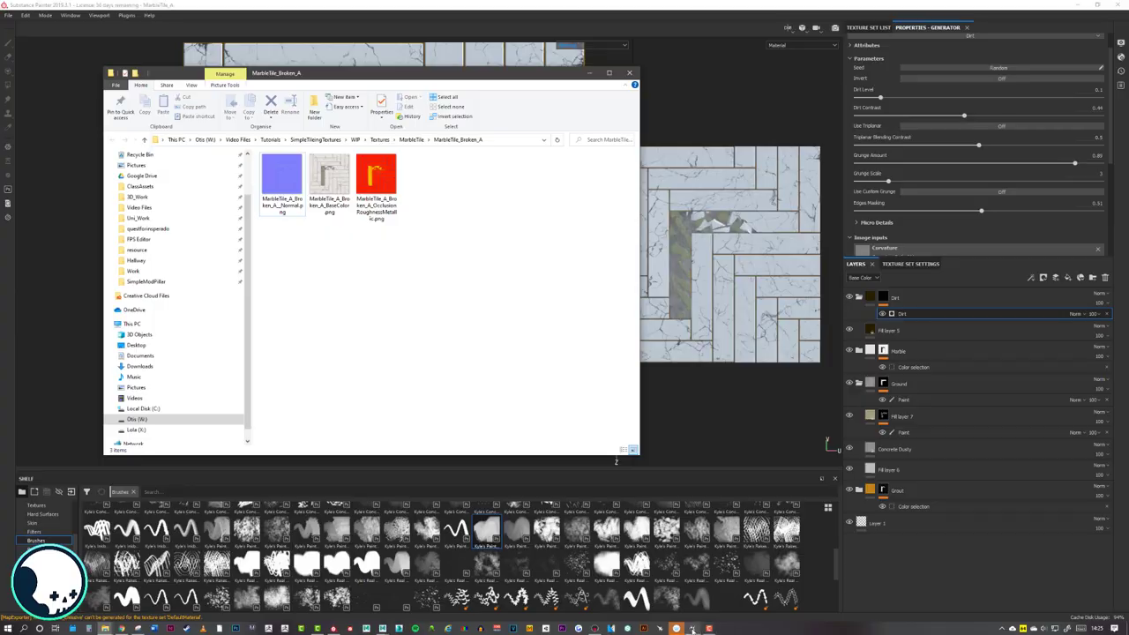
- Switch to Unreal Editor and create a material instance of MarbleTile_A named MarbleTile_A_Broken_A
{"action": "left_click", "coordinate": [692, 628]}
{"action": "right_click", "coordinate": [302, 490]}
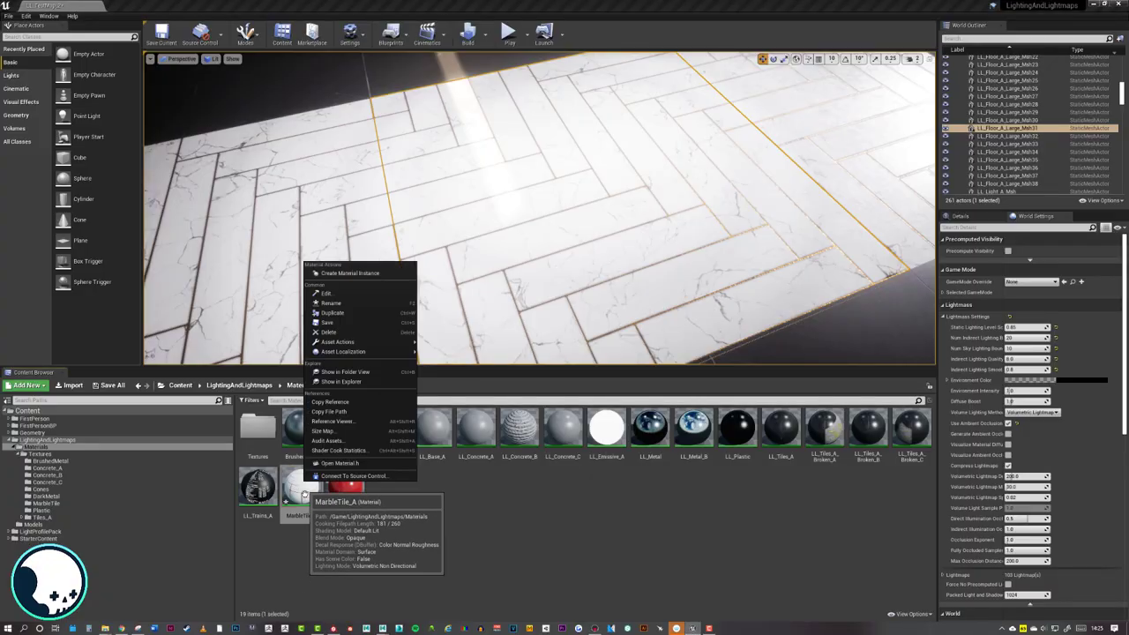
{"action": "left_click", "coordinate": [351, 274]}
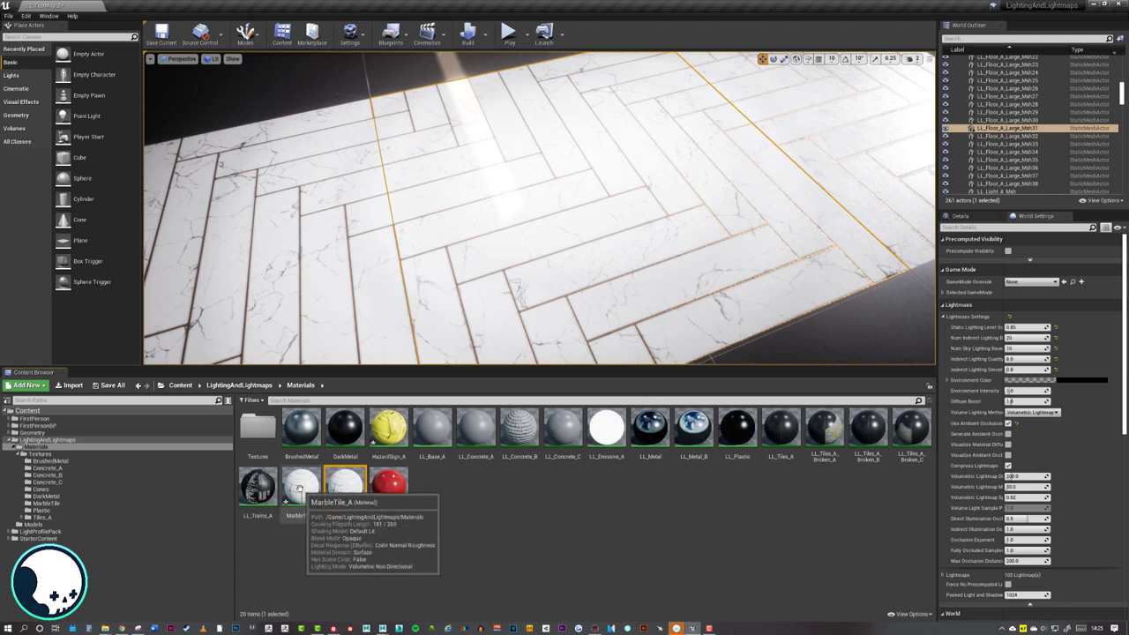
- Convert the three texture samples in the MarbleTile_A material to parameters
{"action": "double_click", "coordinate": [299, 489]}
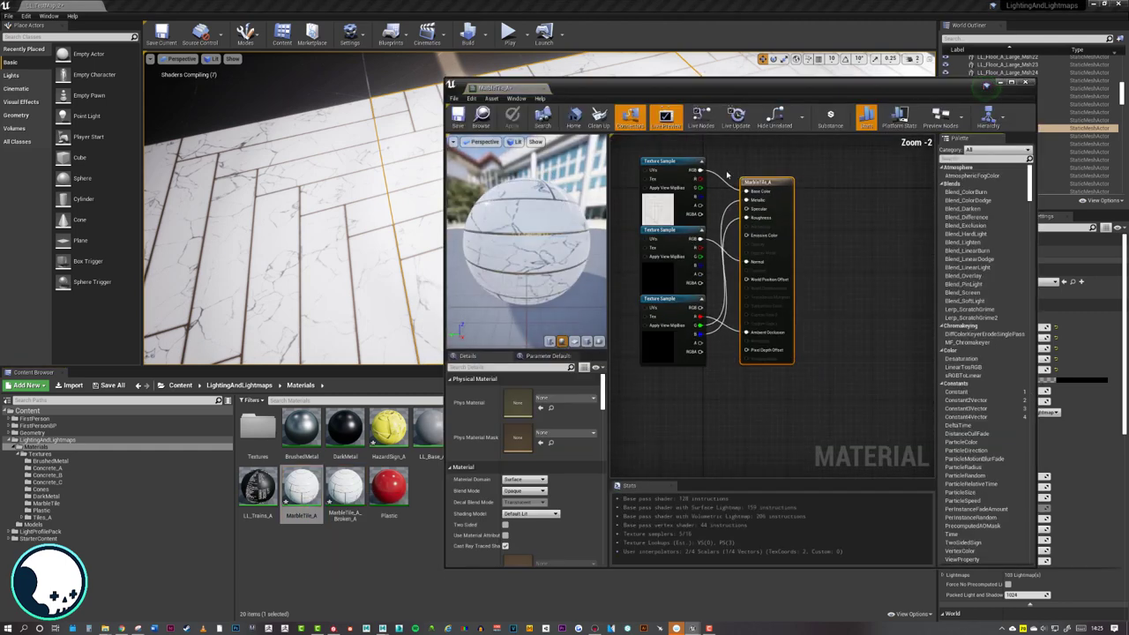
{"action": "left_click", "coordinate": [670, 162]}
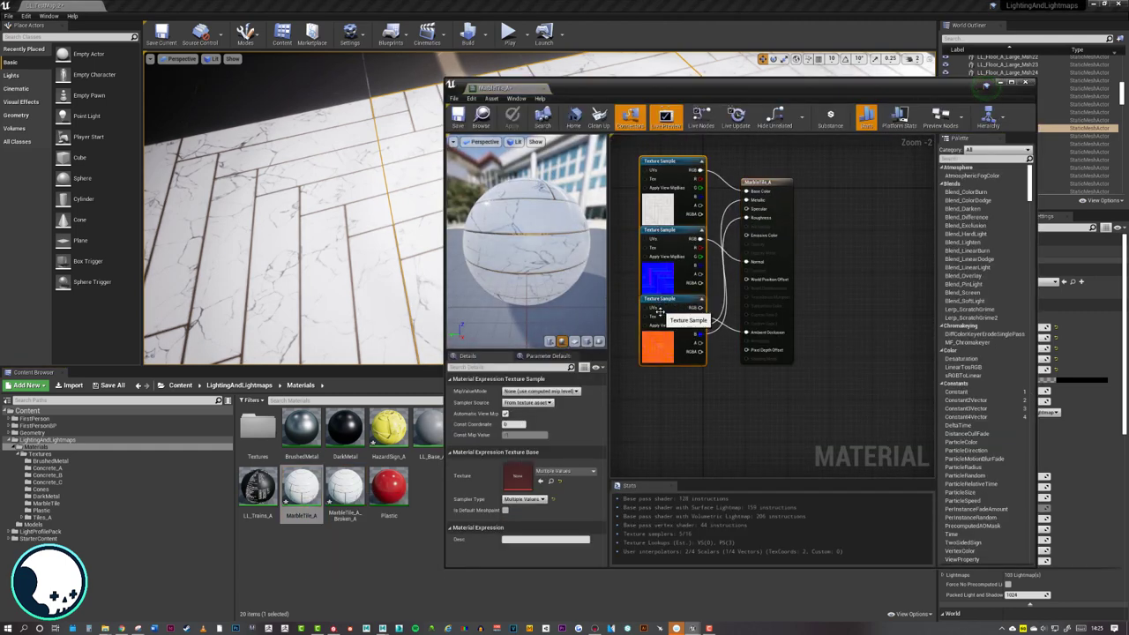
{"action": "right_click", "coordinate": [661, 162]}
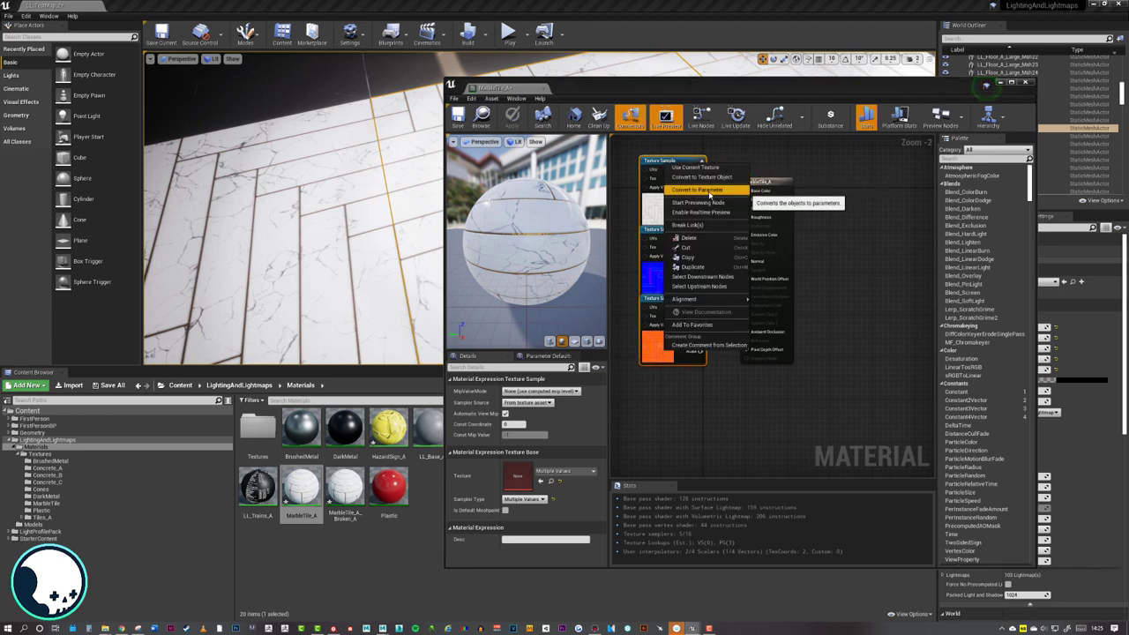
{"action": "left_click", "coordinate": [710, 191]}
{"action": "left_click", "coordinate": [730, 159]}
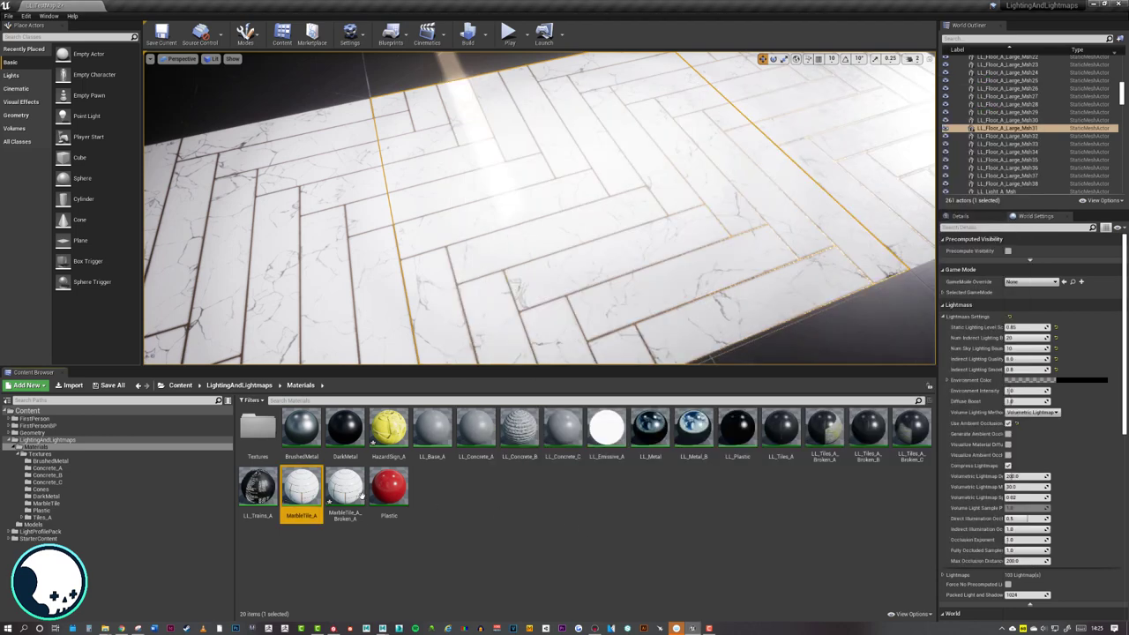
- Open the MarbleTile_A_Broken_A instance and enable overrides for its three texture parameters
{"action": "double_click", "coordinate": [357, 493]}
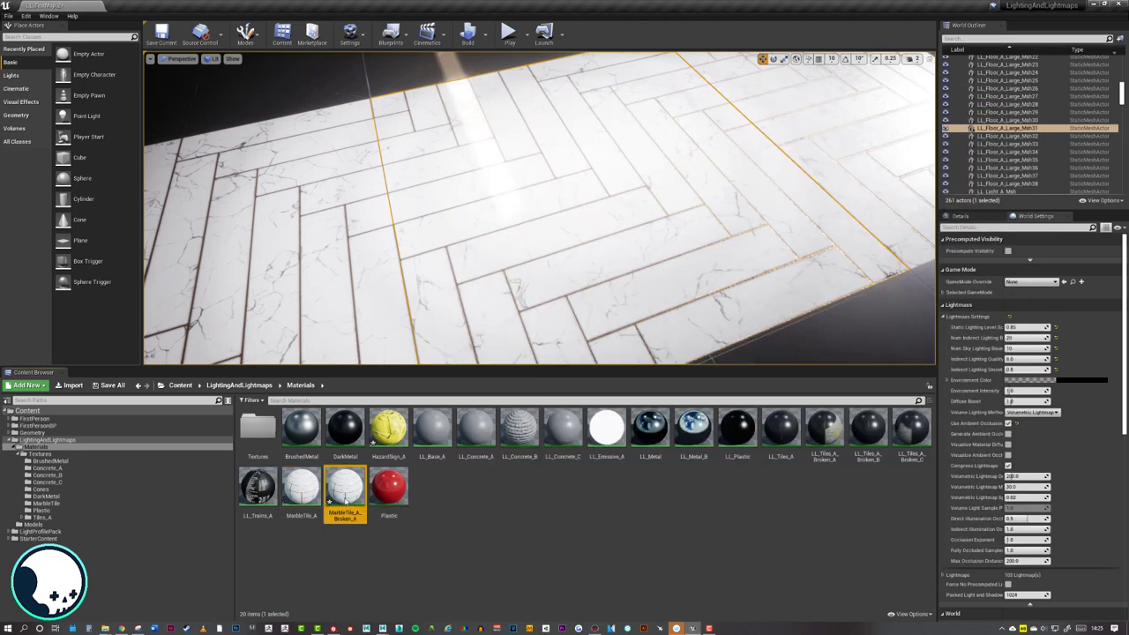
{"action": "left_click_drag", "start_coordinate": [706, 99], "coordinate": [749, 51]}
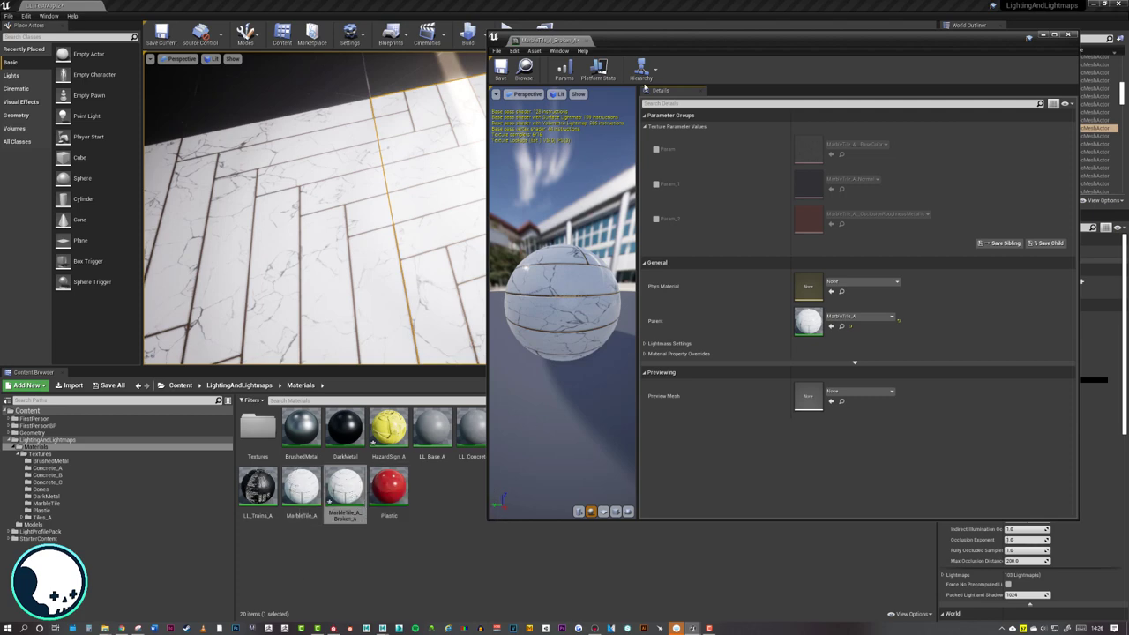
{"action": "mouse_move", "coordinate": [671, 46]}
{"action": "left_mouse_down"}
{"action": "mouse_move", "coordinate": [956, 113]}
{"action": "mouse_move", "coordinate": [569, 83]}
{"action": "mouse_move", "coordinate": [756, 42]}
{"action": "mouse_move", "coordinate": [657, 56]}
{"action": "left_mouse_up"}
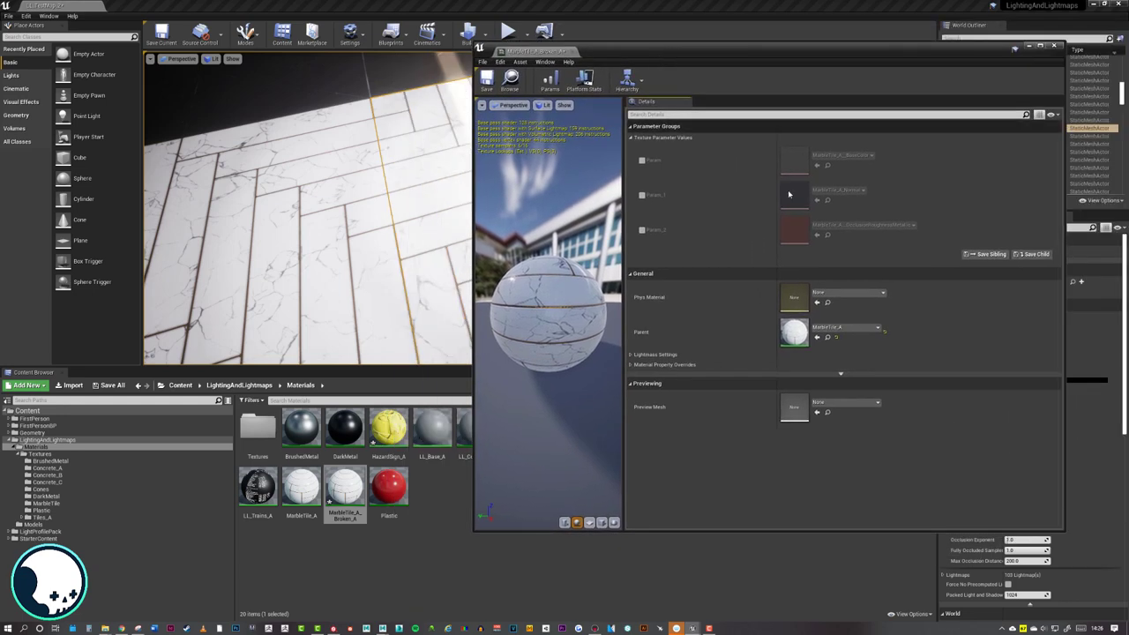
{"action": "left_click", "coordinate": [641, 160]}
{"action": "left_click", "coordinate": [641, 194]}
{"action": "left_click", "coordinate": [641, 230]}
- Import the exported broken-tile maps into the MarbleTile textures folder and check the settings of the OcclusionRoughnessMetallic map
{"action": "left_click", "coordinate": [310, 500]}
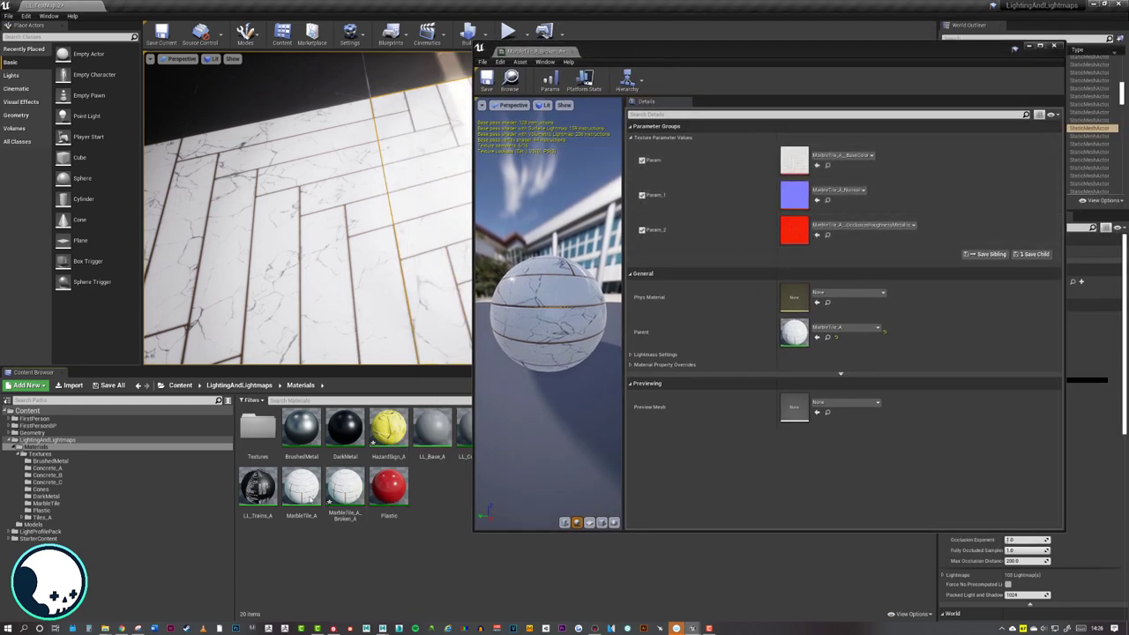
{"action": "double_click", "coordinate": [257, 427]}
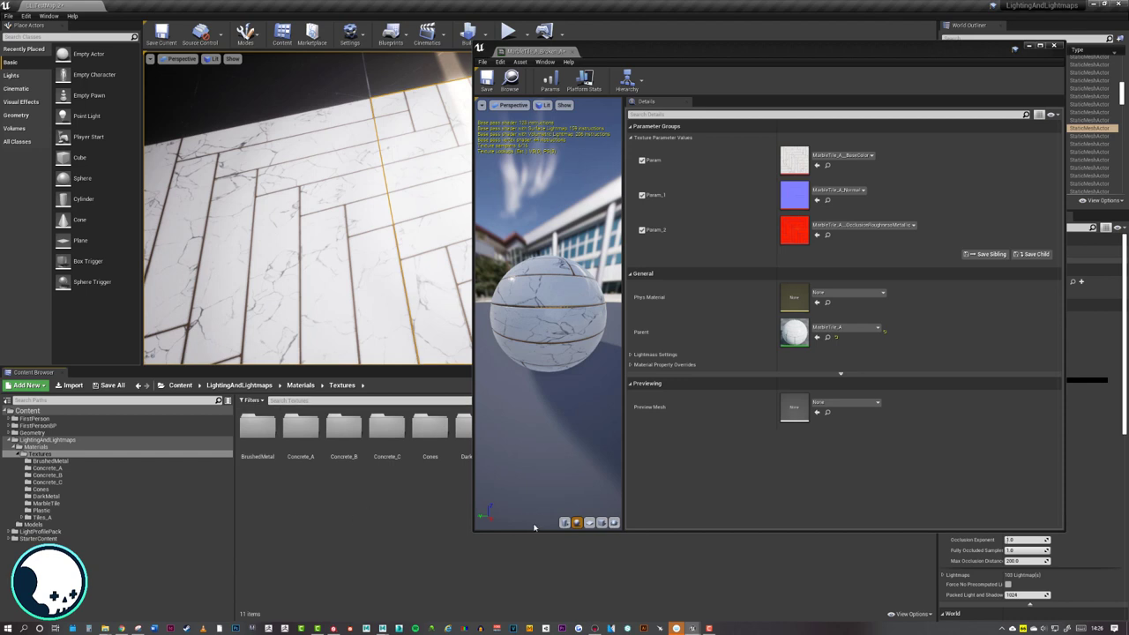
{"action": "left_click_drag", "start_coordinate": [530, 531], "coordinate": [531, 377]}
{"action": "left_click", "coordinate": [604, 426]}
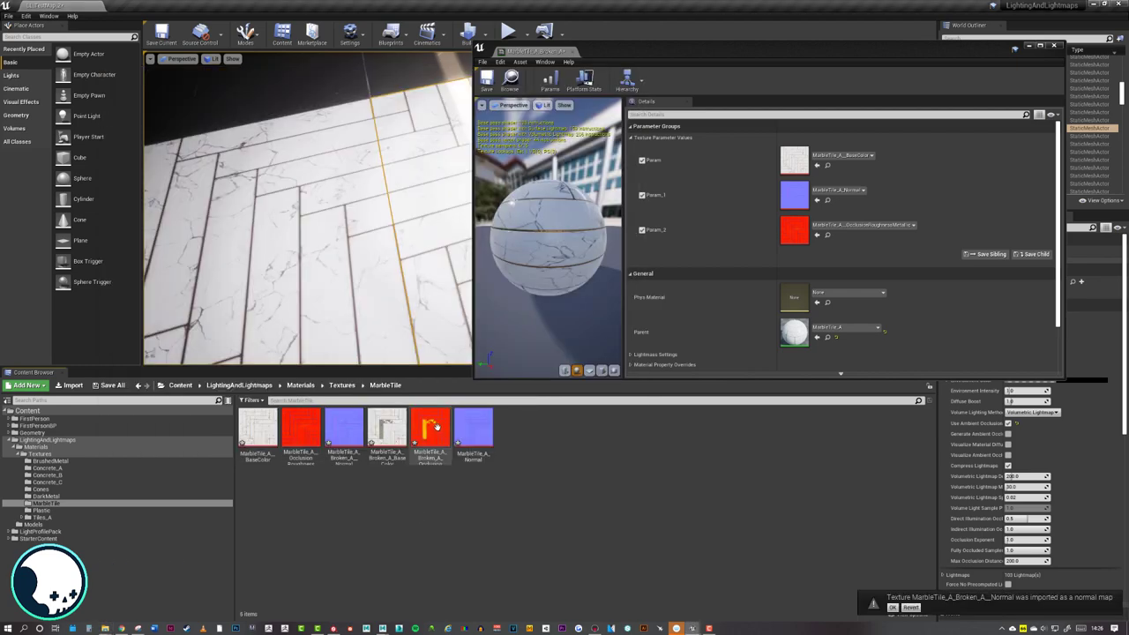
{"action": "double_click", "coordinate": [432, 429]}
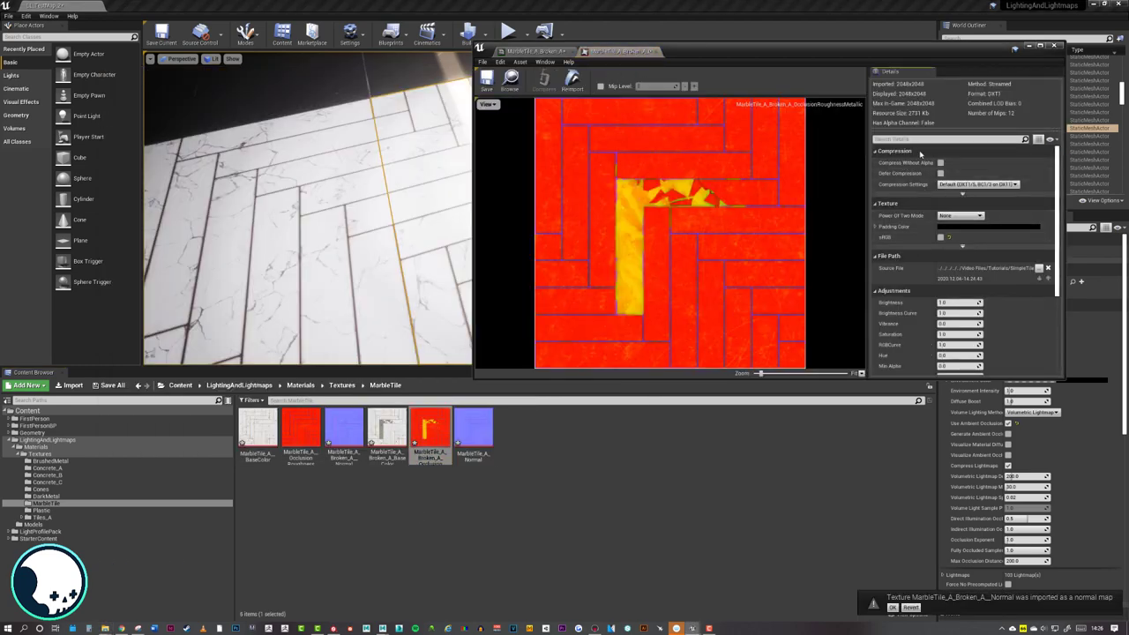
{"action": "left_click", "coordinate": [659, 51]}
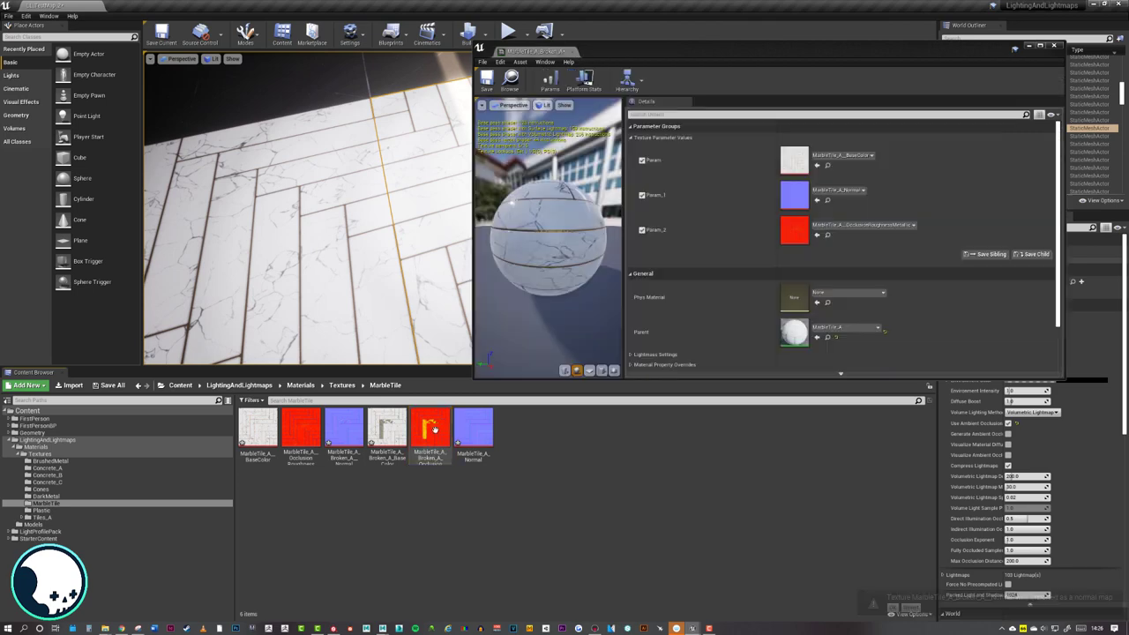
- Assign the Broken_A OcclusionRoughnessMetallic, BaseColor and Normal maps to the matching texture parameters of the instance
{"action": "left_click_drag", "start_coordinate": [430, 431], "coordinate": [793, 227]}
{"action": "left_click_drag", "start_coordinate": [386, 430], "coordinate": [793, 160]}
{"action": "left_click_drag", "start_coordinate": [344, 428], "coordinate": [794, 194]}
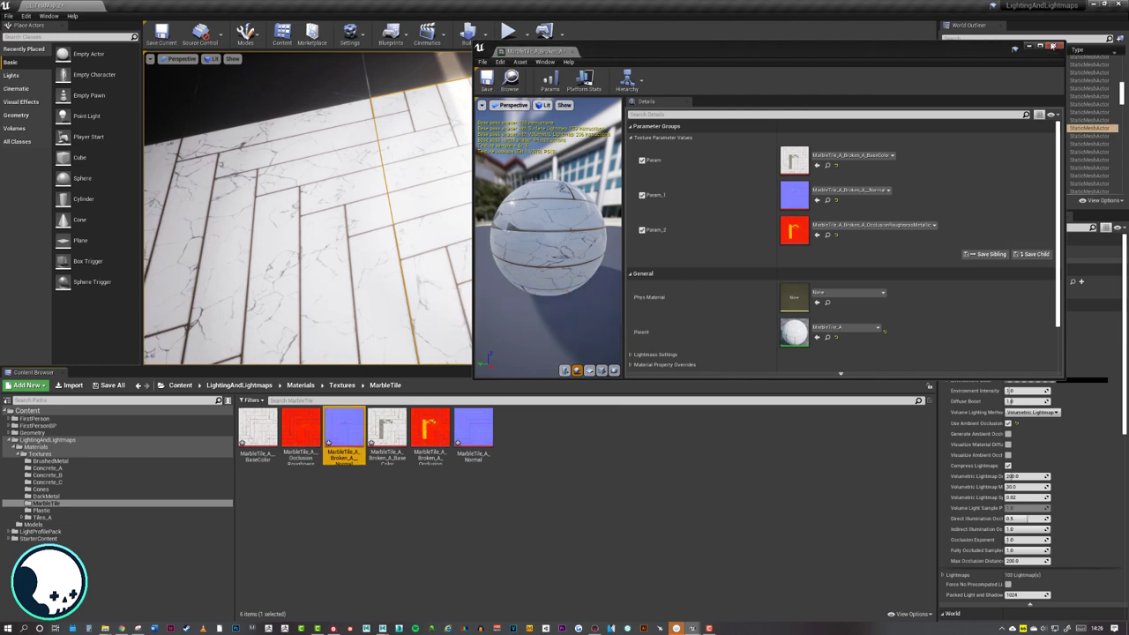
{"action": "left_click", "coordinate": [1053, 45]}
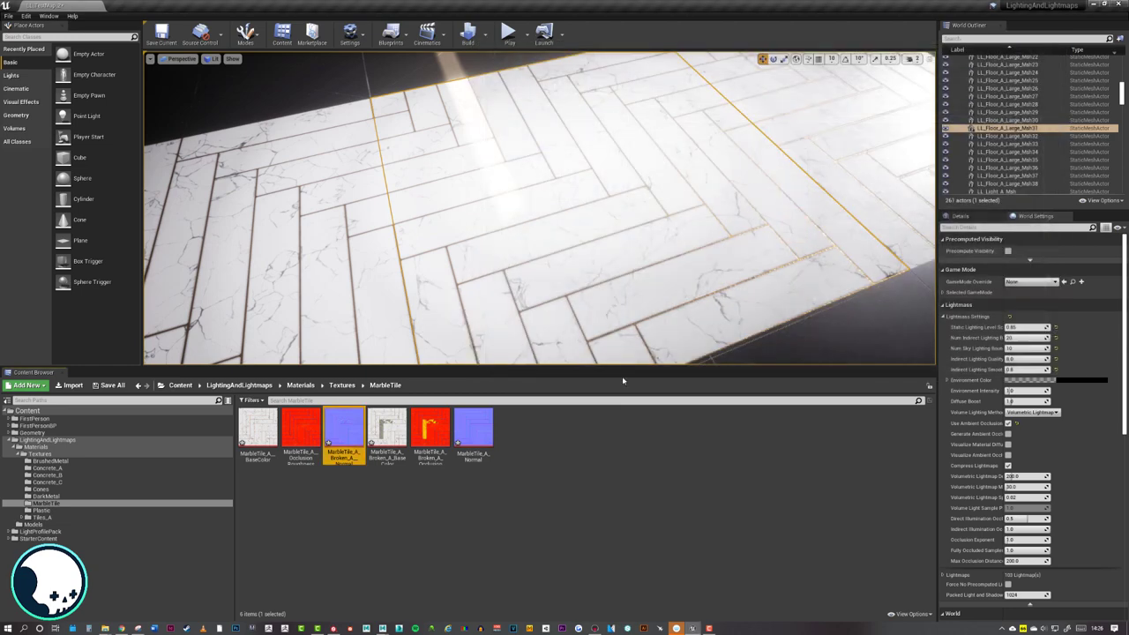
- Apply the MarbleTile_A_Broken_A material instance to two of the marble floor sections
{"action": "left_click", "coordinate": [290, 385]}
{"action": "left_click_drag", "start_coordinate": [345, 485], "coordinate": [657, 212]}
{"action": "mouse_move", "coordinate": [641, 234]}
{"action": "right_mouse_down"}
{"action": "mouse_move", "coordinate": [648, 203]}
{"action": "mouse_move", "coordinate": [627, 207]}
{"action": "mouse_move", "coordinate": [642, 243]}
{"action": "mouse_move", "coordinate": [643, 232]}
{"action": "right_mouse_up"}
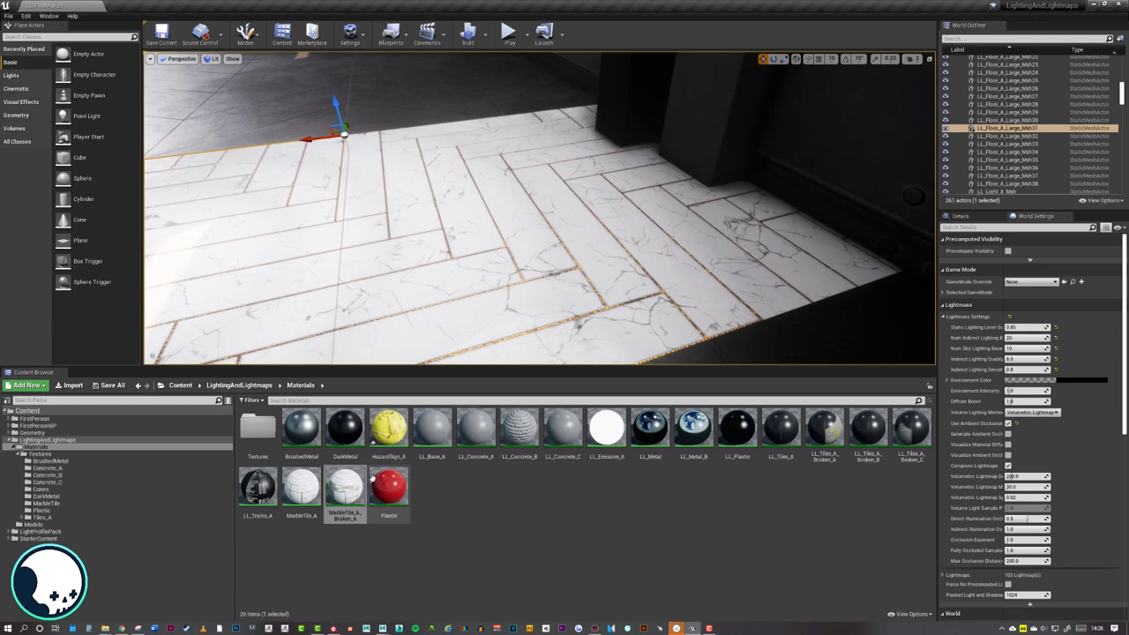
{"action": "left_click_drag", "start_coordinate": [345, 484], "coordinate": [553, 333]}
{"action": "right_click_drag", "start_coordinate": [552, 333], "coordinate": [552, 333]}
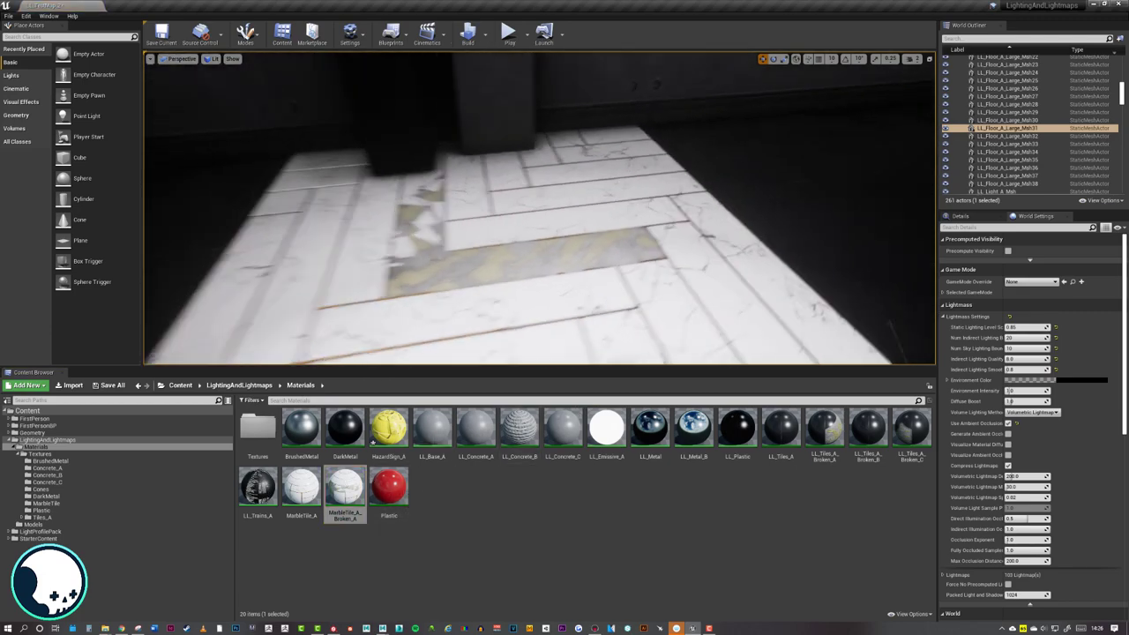
- Enlarge the level viewport, select a dark floor section beyond the marble and toggle game view
{"action": "right_click_drag", "start_coordinate": [556, 228], "coordinate": [556, 228]}
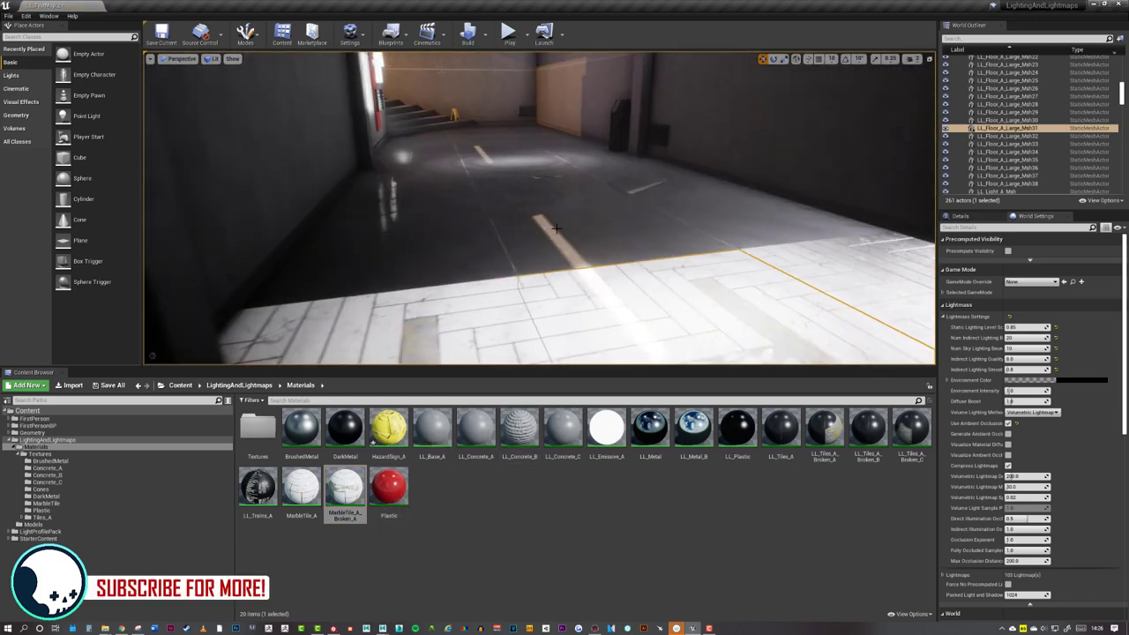
{"action": "left_click_drag", "start_coordinate": [169, 367], "coordinate": [170, 506]}
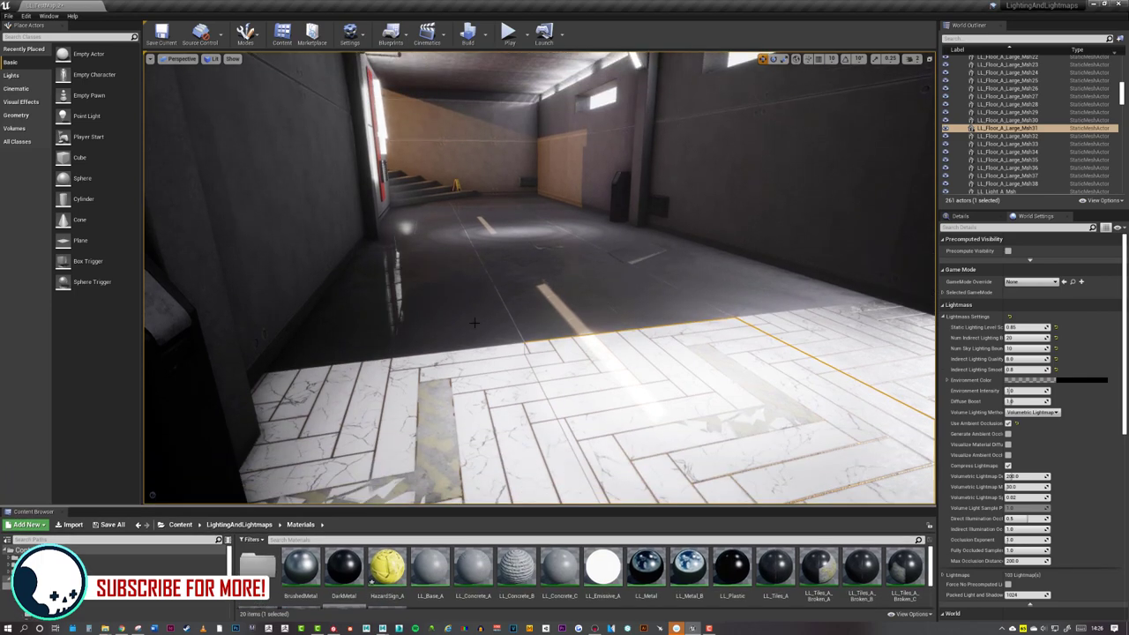
{"action": "right_click_drag", "start_coordinate": [441, 335], "coordinate": [441, 335]}
{"action": "left_click", "coordinate": [520, 388]}
{"action": "key", "text": "g"}
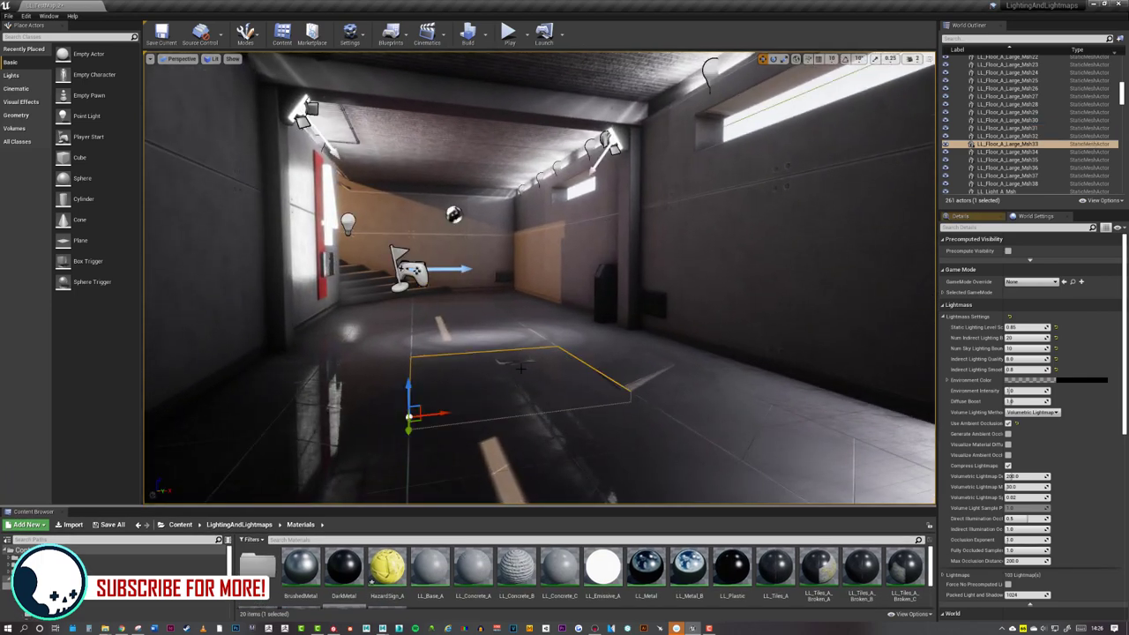
{"action": "right_click_drag", "start_coordinate": [521, 388], "coordinate": [530, 353]}
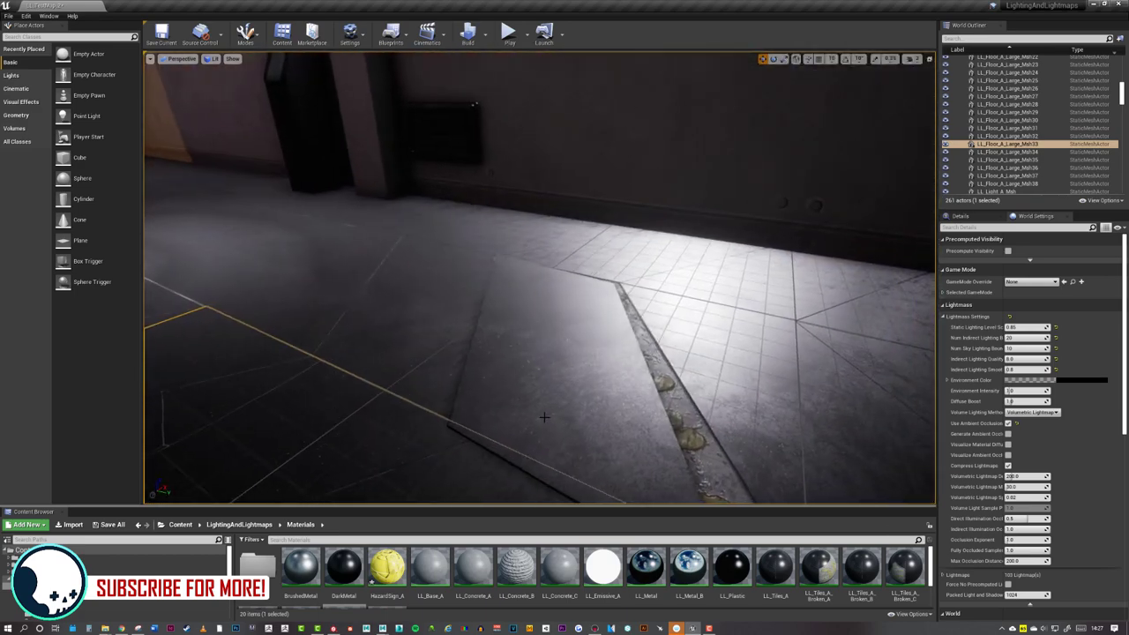
- Try moving the loose spare tile off the broken floor patch, undoing the move
{"action": "left_click", "coordinate": [582, 378]}
{"action": "left_click_drag", "start_coordinate": [627, 299], "coordinate": [576, 289]}
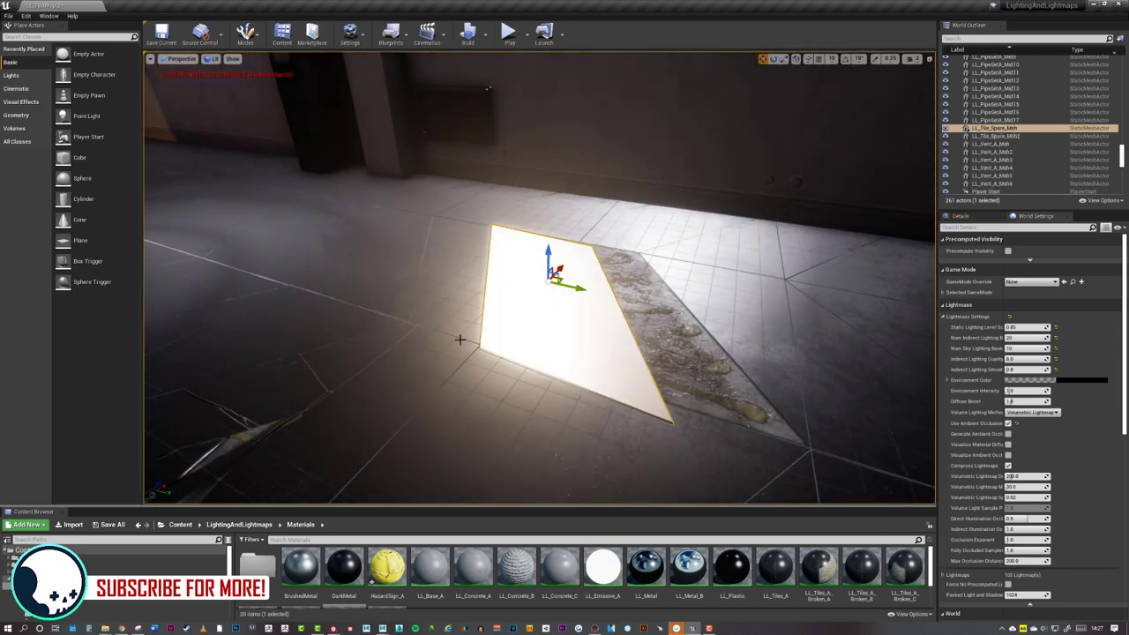
{"action": "key", "text": "ctrl+z"}
- Examine the broken patches of the marble floor from several angles and compare them with the surrounding intact tiles
{"action": "right_click_drag", "start_coordinate": [577, 305], "coordinate": [577, 305]}
{"action": "right_click_drag", "start_coordinate": [685, 318], "coordinate": [684, 319]}
{"action": "right_click_drag", "start_coordinate": [587, 321], "coordinate": [591, 337]}
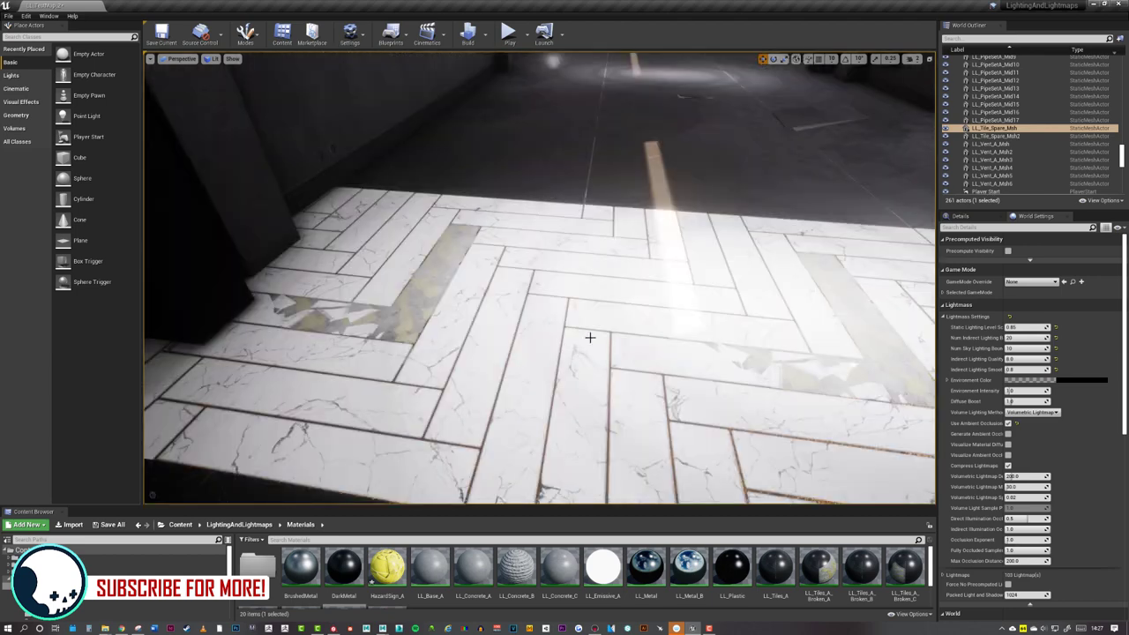
{"action": "right_click_drag", "start_coordinate": [557, 328], "coordinate": [562, 325]}
{"action": "left_click", "coordinate": [569, 333]}
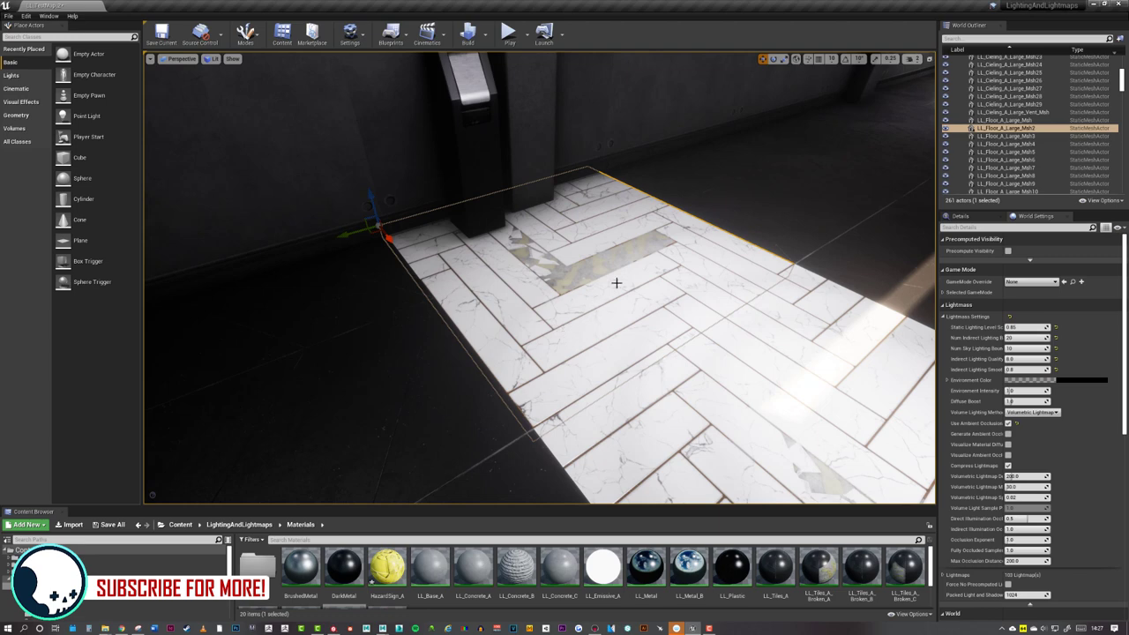
{"action": "right_click_drag", "start_coordinate": [615, 282], "coordinate": [616, 282]}
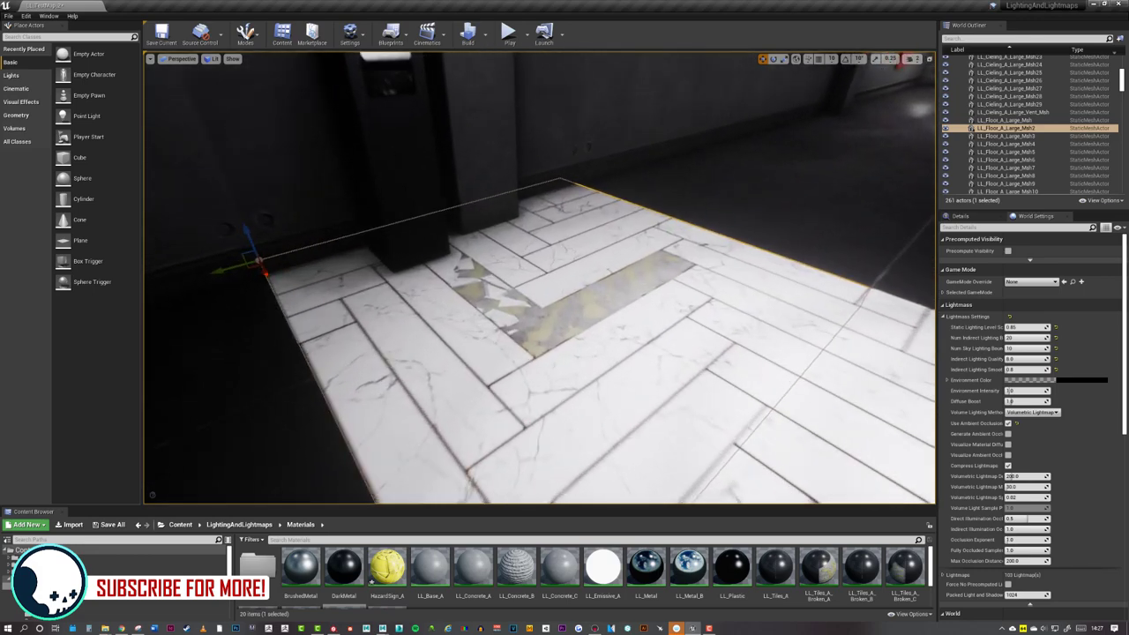
{"action": "right_click_drag", "start_coordinate": [459, 282], "coordinate": [452, 277]}
{"action": "right_click_drag", "start_coordinate": [618, 260], "coordinate": [619, 259]}
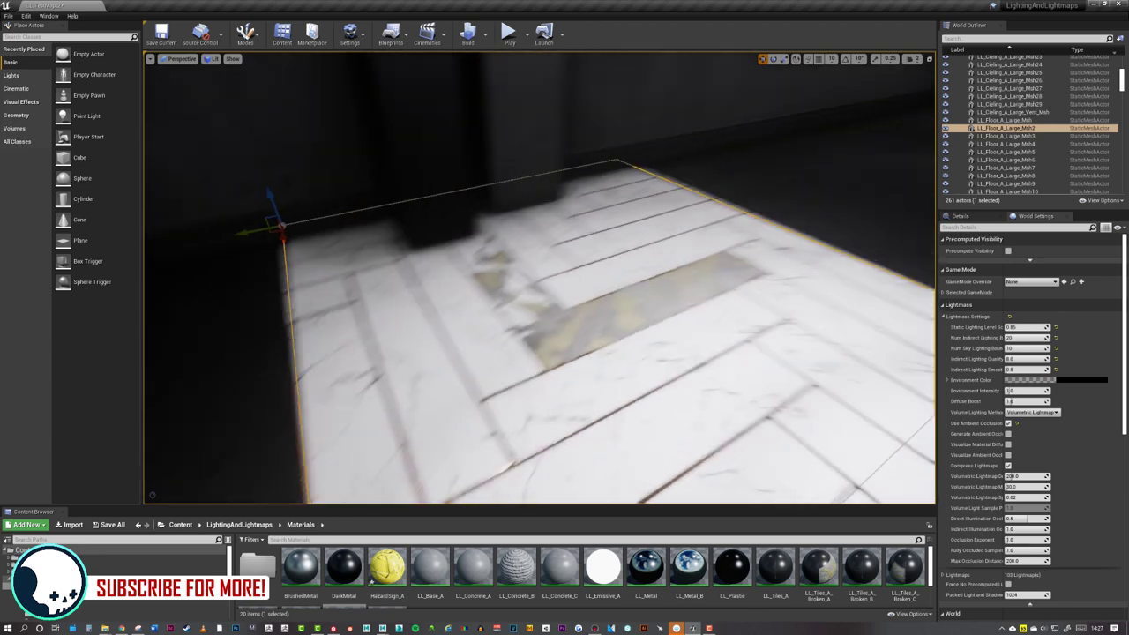